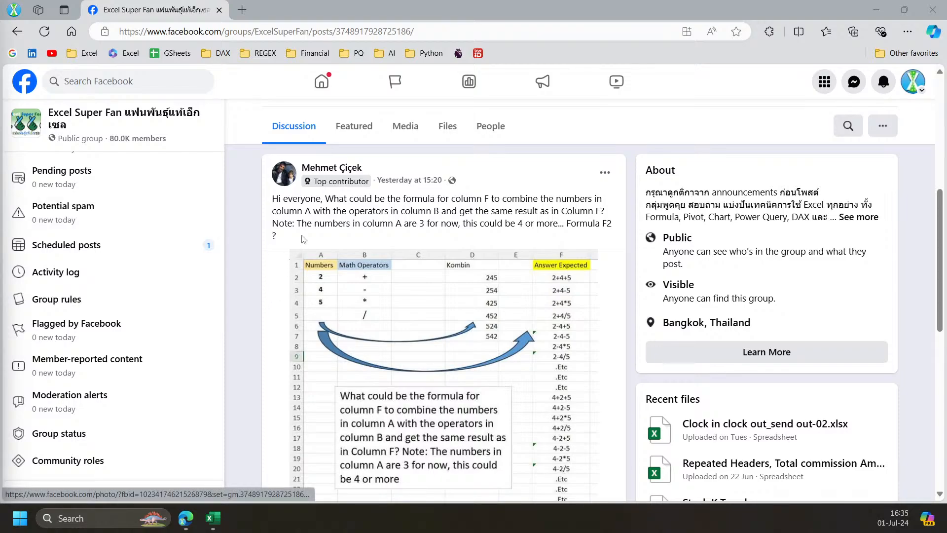
Read the Facebook group post about combining the column A numbers with the column B operators, including the expected answers in its image.
scroll(302, 240, down, 1)
scroll(316, 262, up, 1)
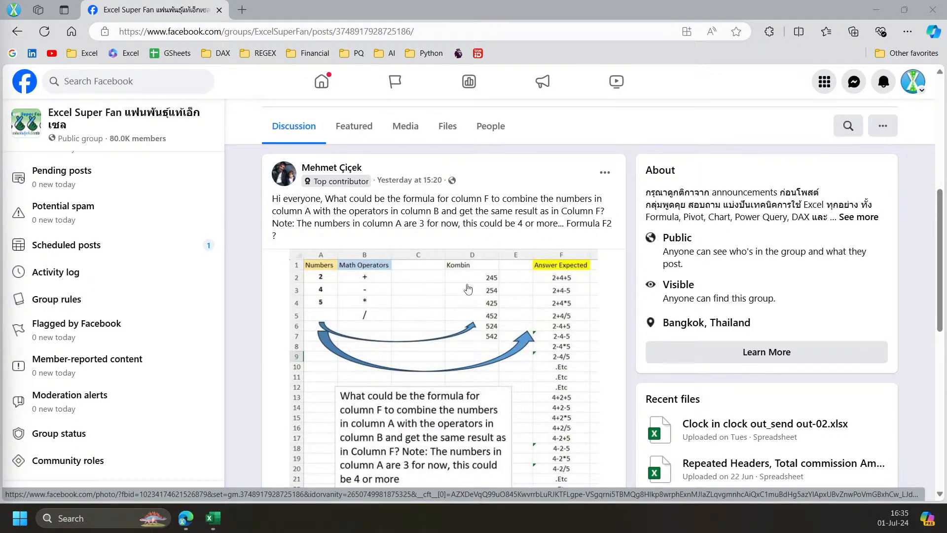
scroll(460, 288, down, 1)
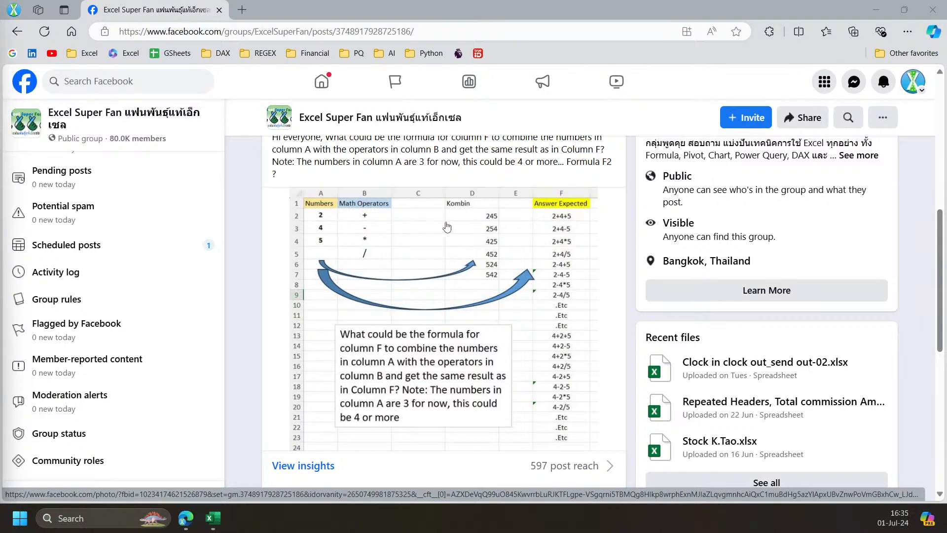
scroll(446, 245, up, 1)
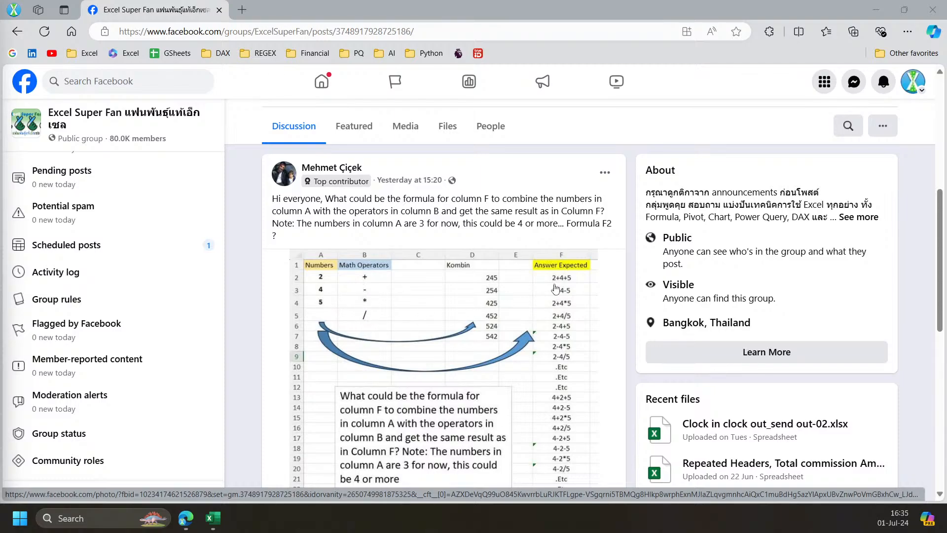
scroll(558, 318, down, 1)
scroll(555, 320, up, 2)
scroll(515, 344, down, 2)
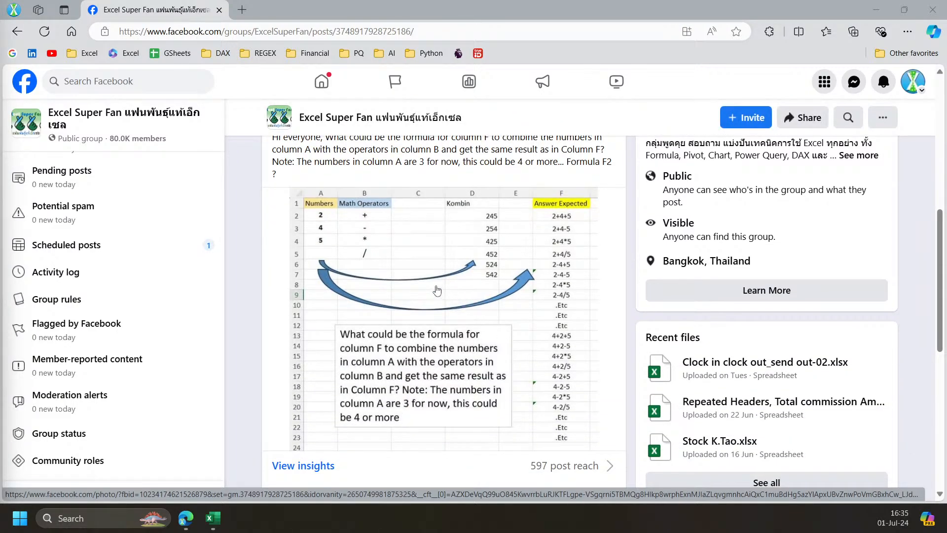
Switch to the Excel workbook and enter =SEQUENCE(9,,2) in cell A8 to list the numbers 2 to 10.
click(212, 518)
click(48, 207)
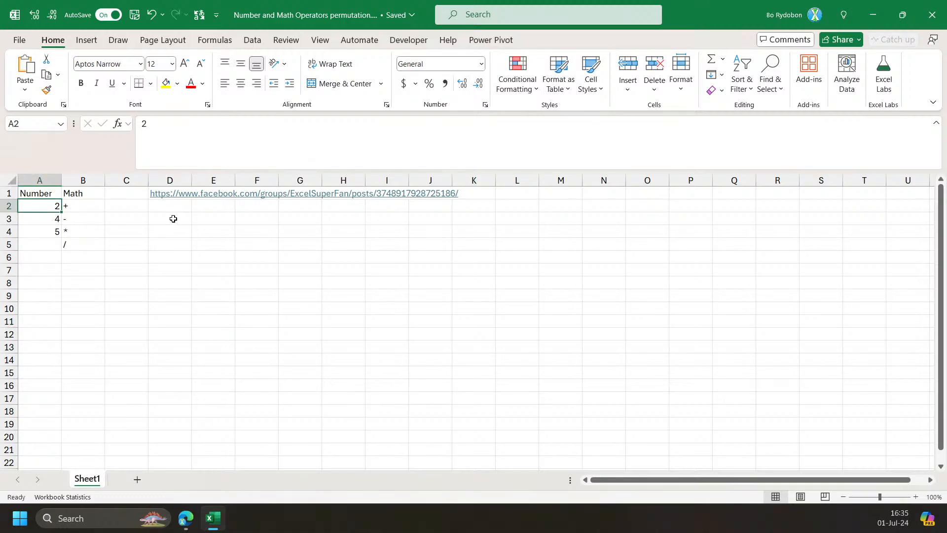
click(34, 286)
text(==)
key(Escape)
text(=)
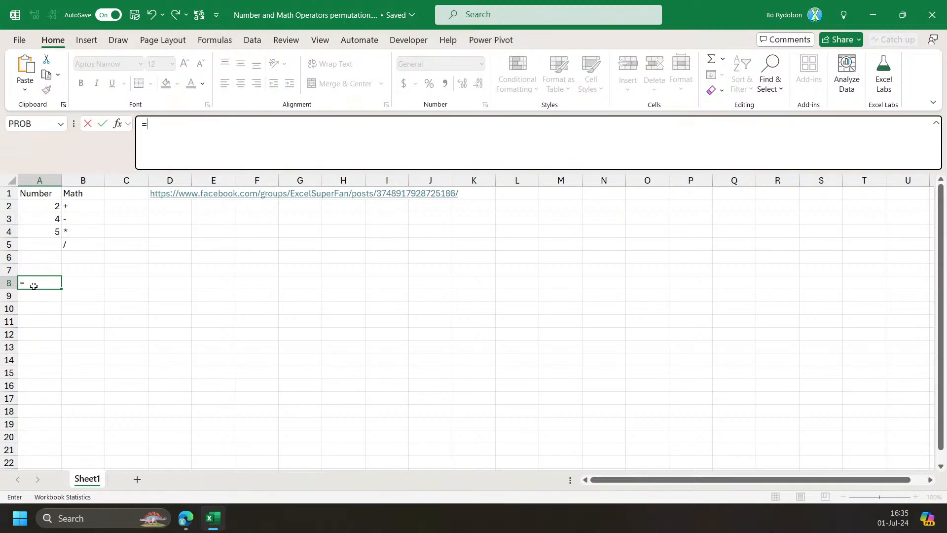
key(Escape)
text(3=)
key(BackSpace)
key(BackSpace)
text(seq)
key(BackSpace)
key(BackSpace)
key(BackSpace)
text(=SEQUENCE()
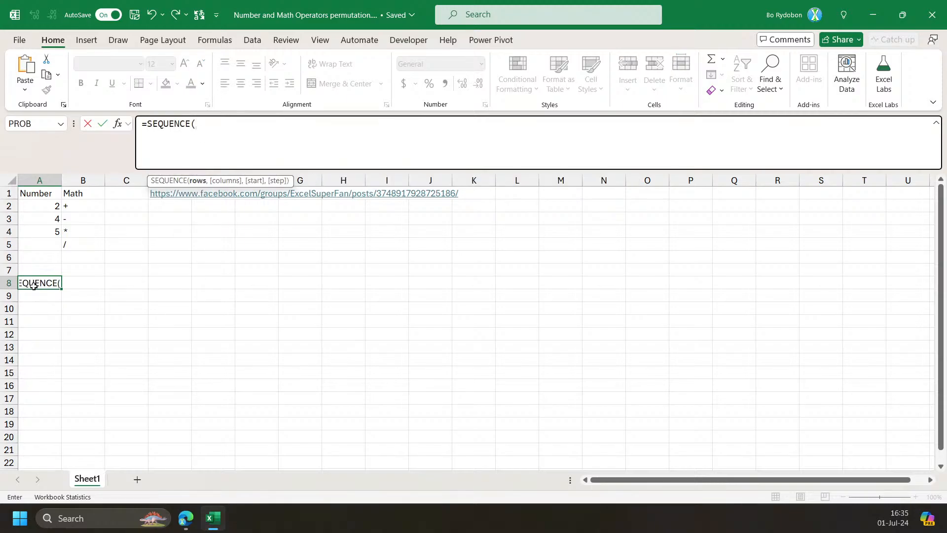
text(9,,2))
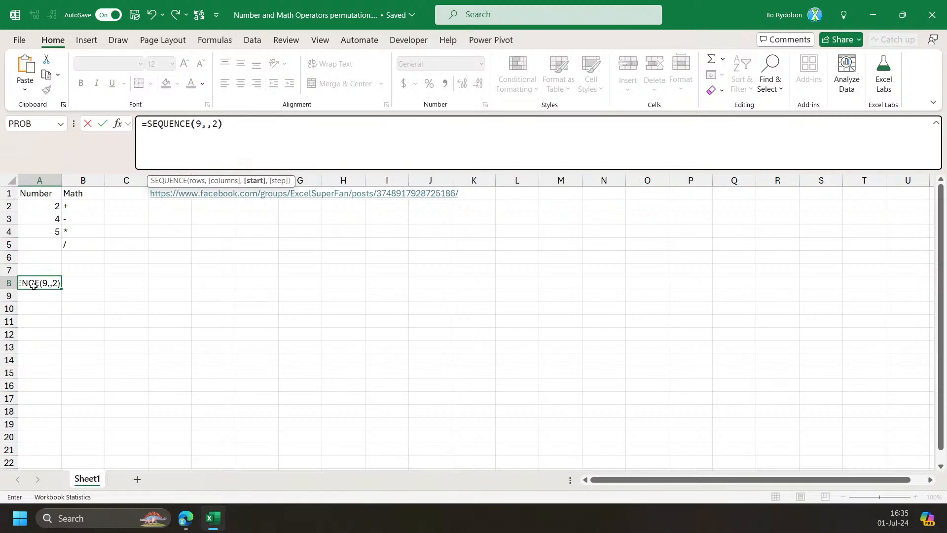
key(ctrl+Return)
Enter =LET(n,A8#,PERMUT(n,n)) in cell B8 to calculate the permutations for each listed number.
key(Right)
text(=p)
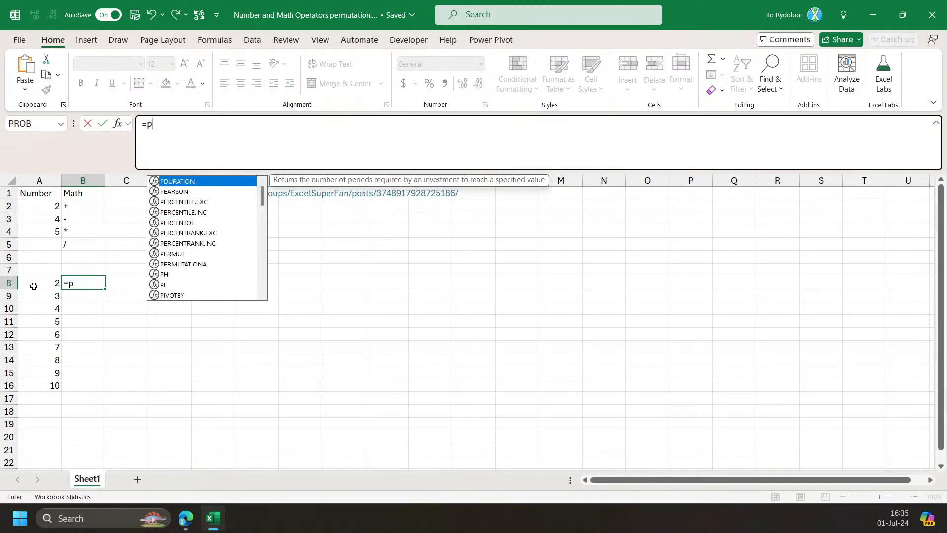
key(BackSpace)
text(LET(n,)
click(34, 286)
text(#,per)
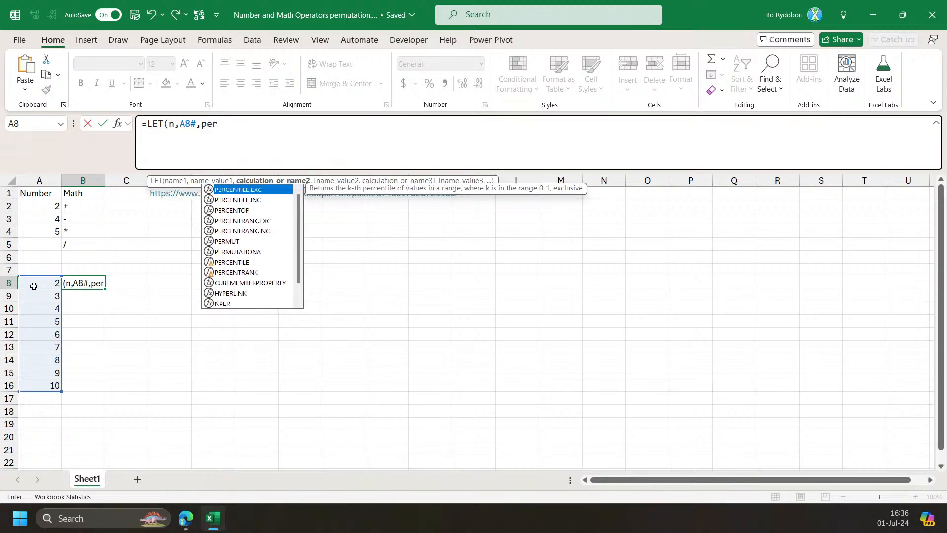
text(m)
key(Tab)
click(33, 286)
text(#,)
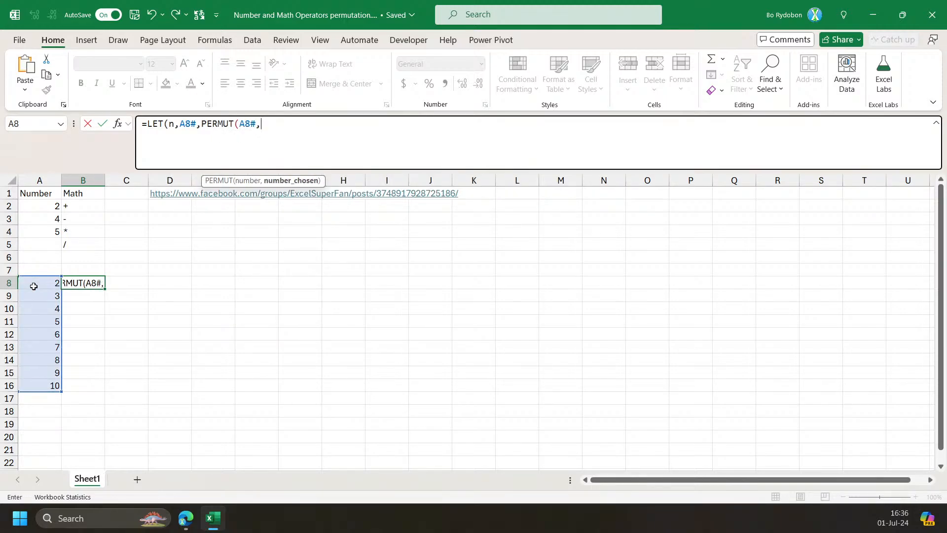
key(BackSpace)
key(BackSpace)
key(BackSpace)
key(BackSpace)
text(n,n)))
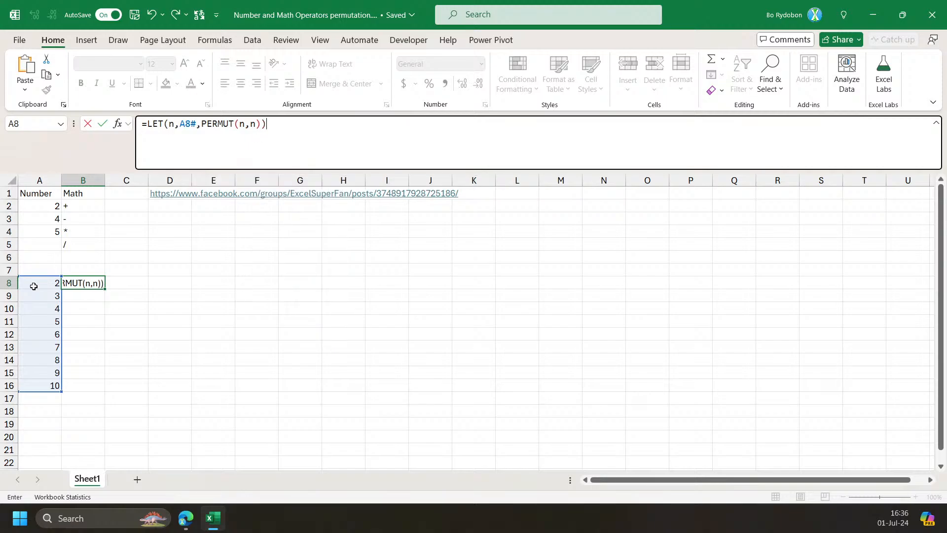
key(Return)
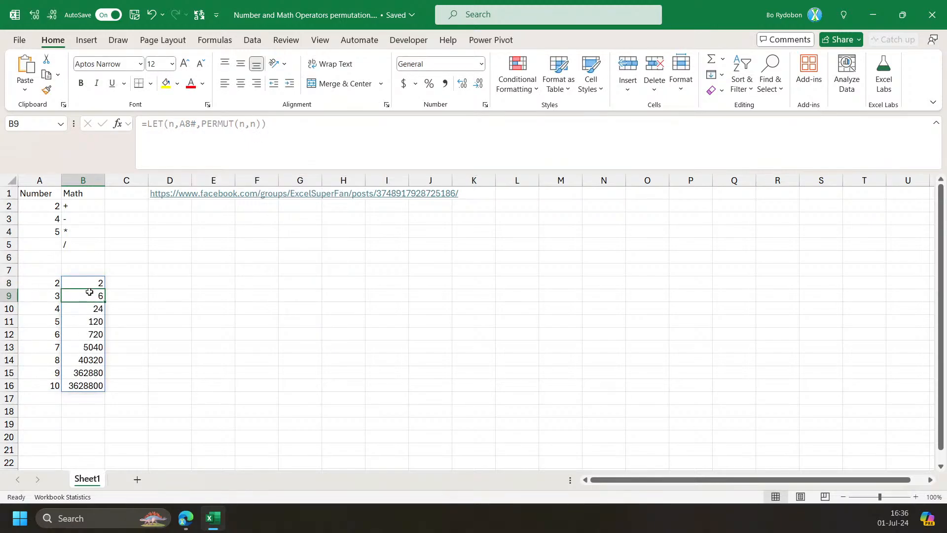
Compare the permutation count for three numbers in row 9 with the example in the Facebook post, and return to Excel.
drag(46, 299, 90, 300)
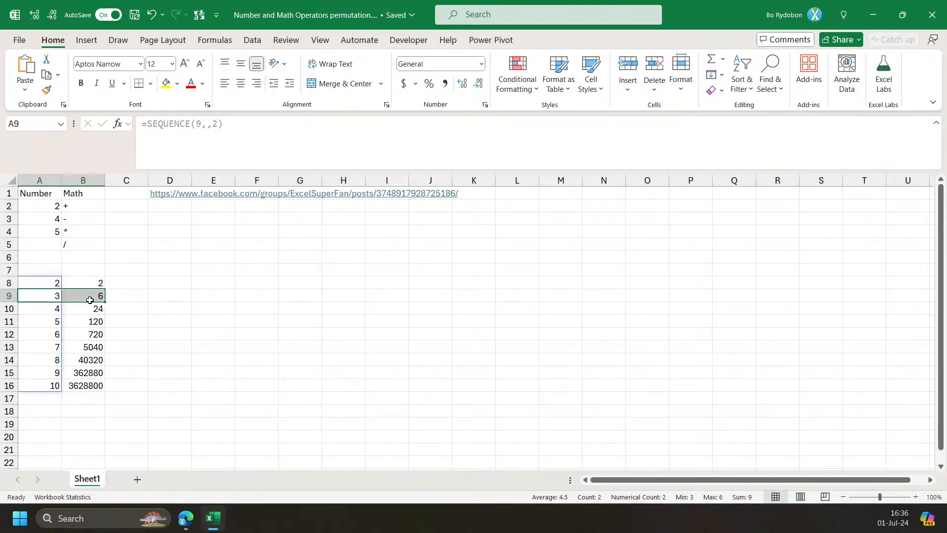
click(89, 301)
click(215, 523)
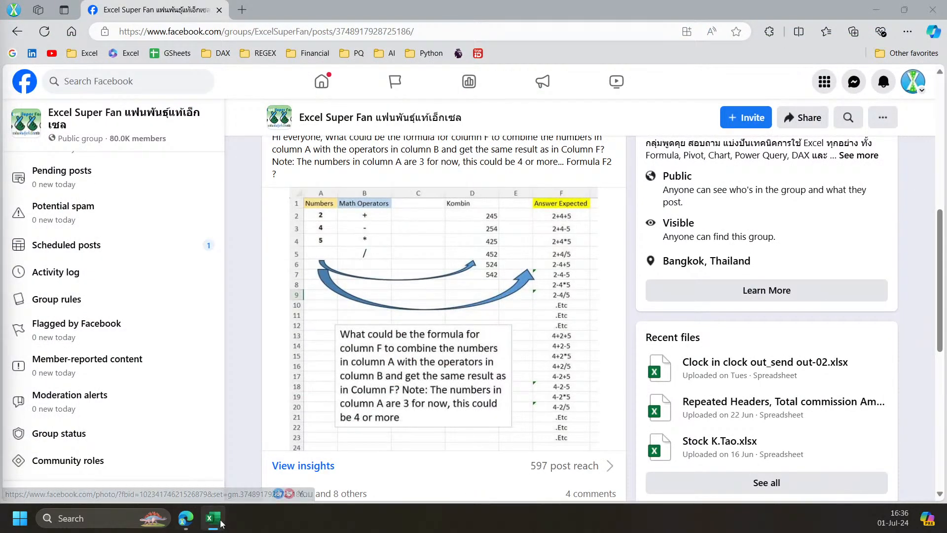
click(221, 522)
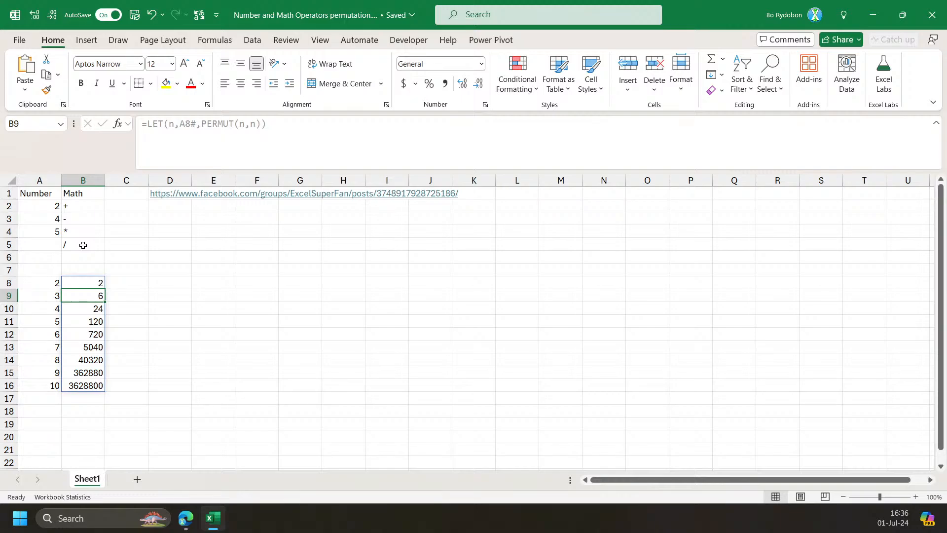
Extend the B8 formula to =LET(n,A8#,PERMUT(n,n)*4^(n-1)) to include the operator combinations.
click(89, 284)
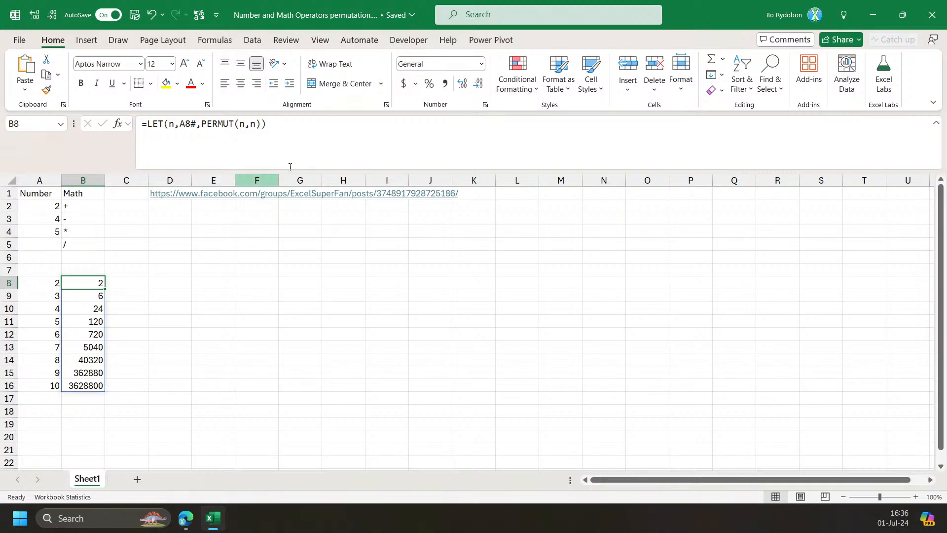
click(260, 127)
text(*)
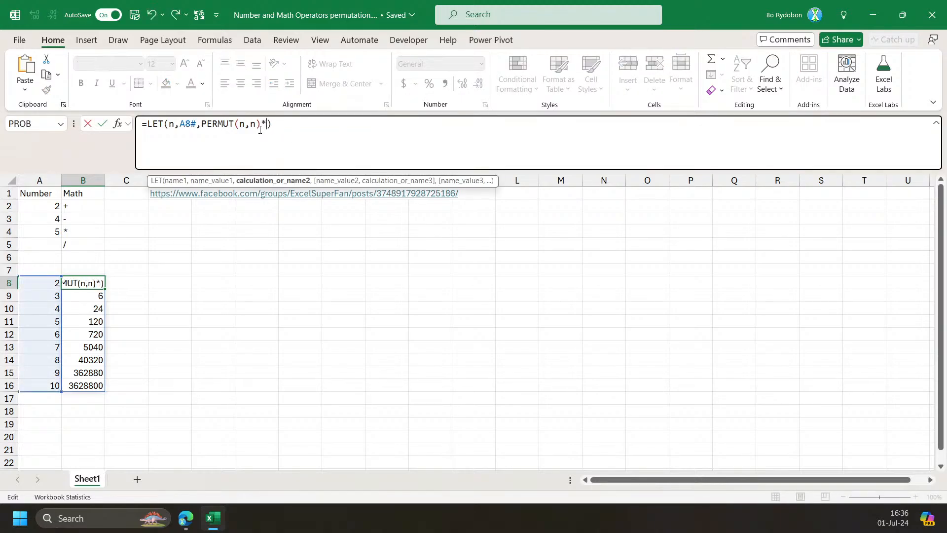
text(4^(n)
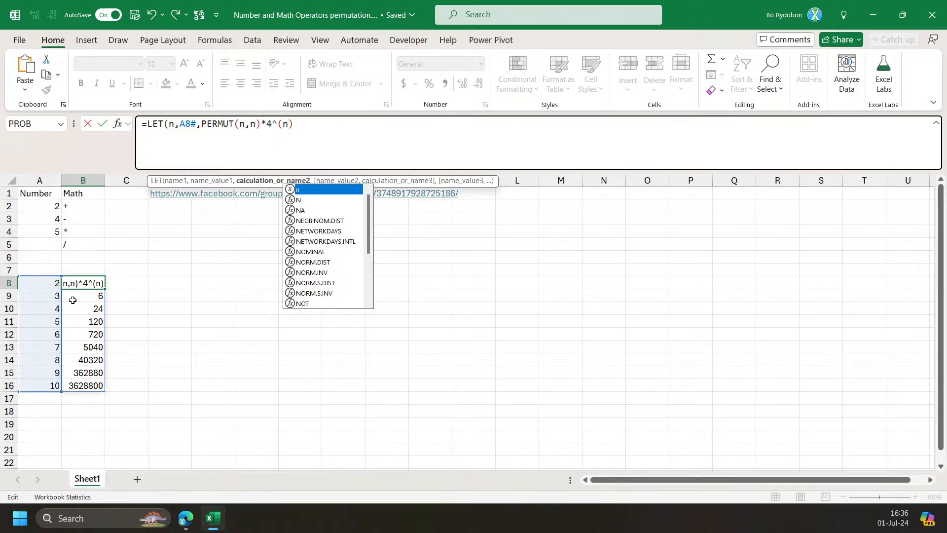
text(-1)
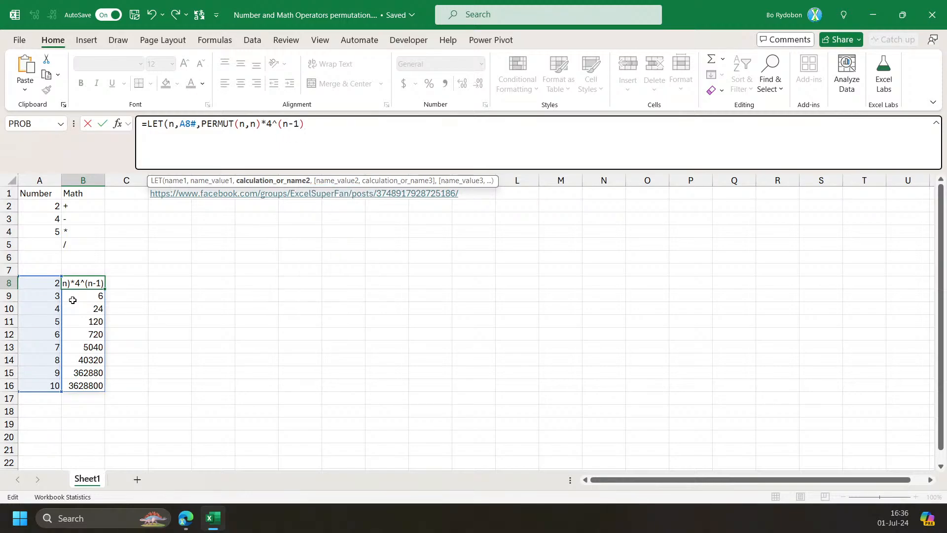
text())
key(Return)
key(Up)
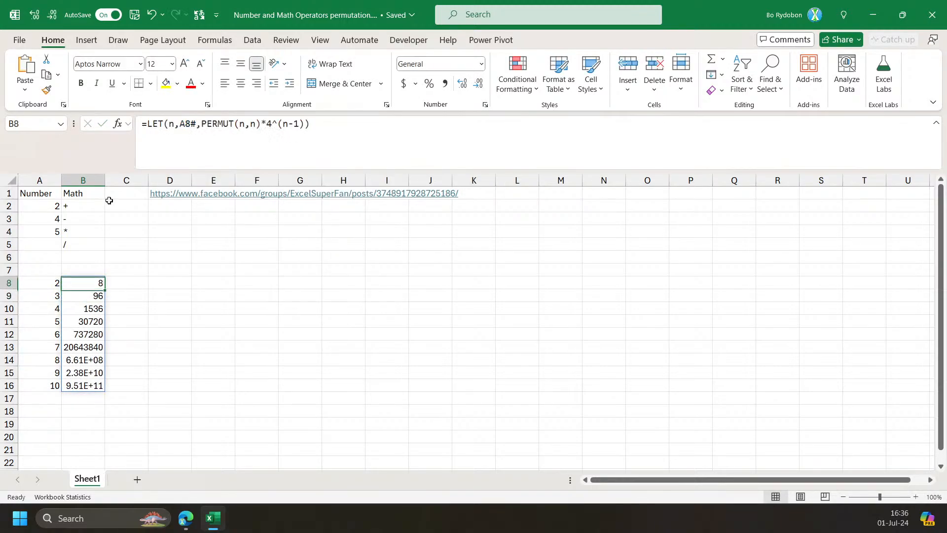
Format B8:B16 with thousands separators and no decimals, and fit column B's width to its contents.
double_click(109, 175)
drag(96, 283, 94, 381)
key(ctrl+shift+1)
key(alt+2)
key(alt+2)
click(98, 349)
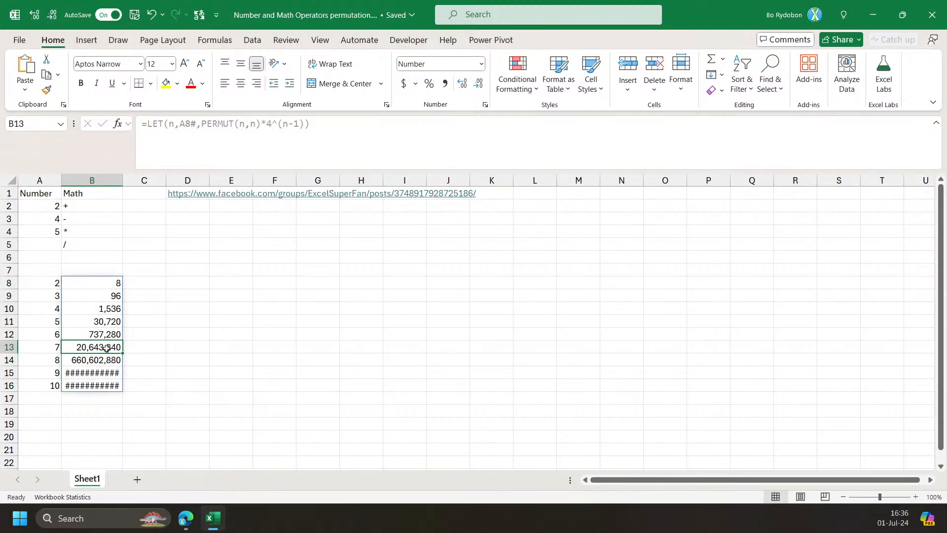
double_click(129, 178)
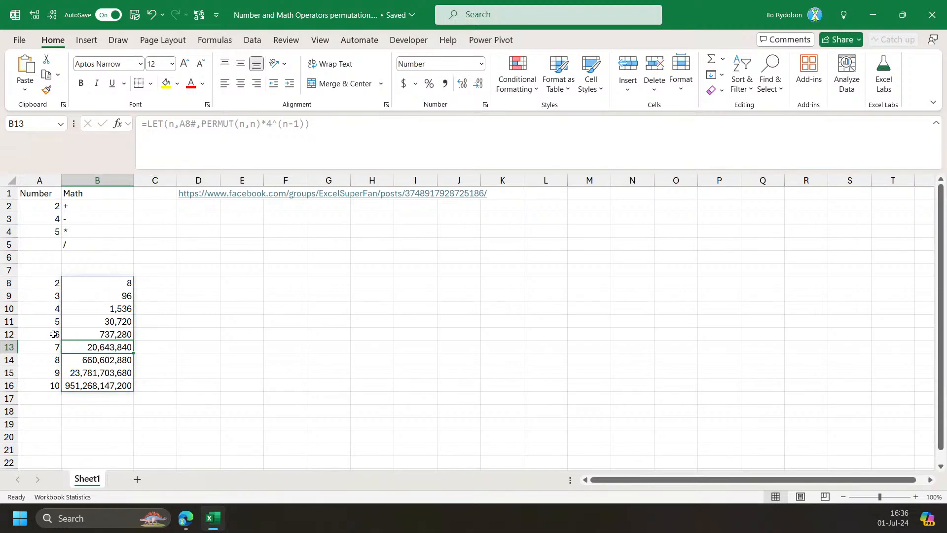
Examine which list sizes in column A keep the combination counts in column B manageable, and which grow too large.
drag(54, 334, 55, 287)
click(90, 350)
drag(88, 347, 87, 388)
click(84, 436)
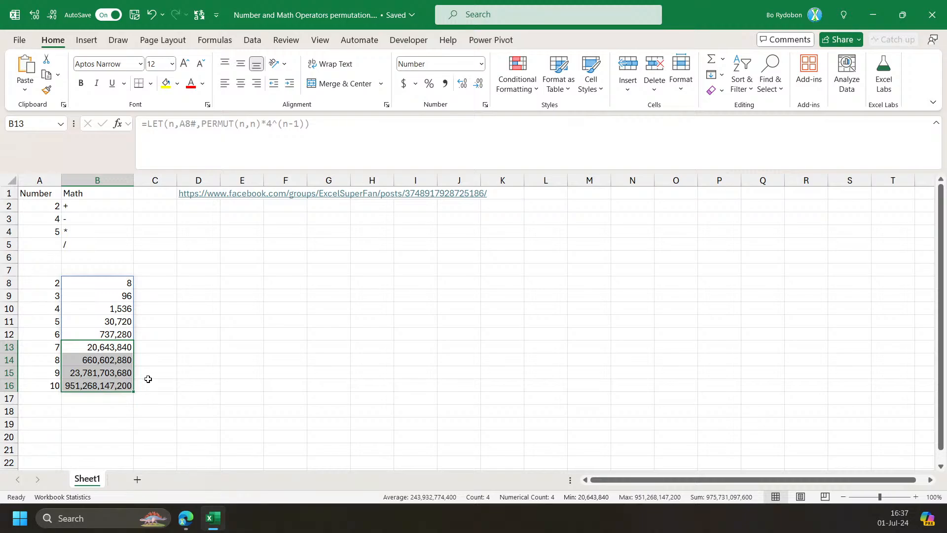
drag(55, 331, 53, 286)
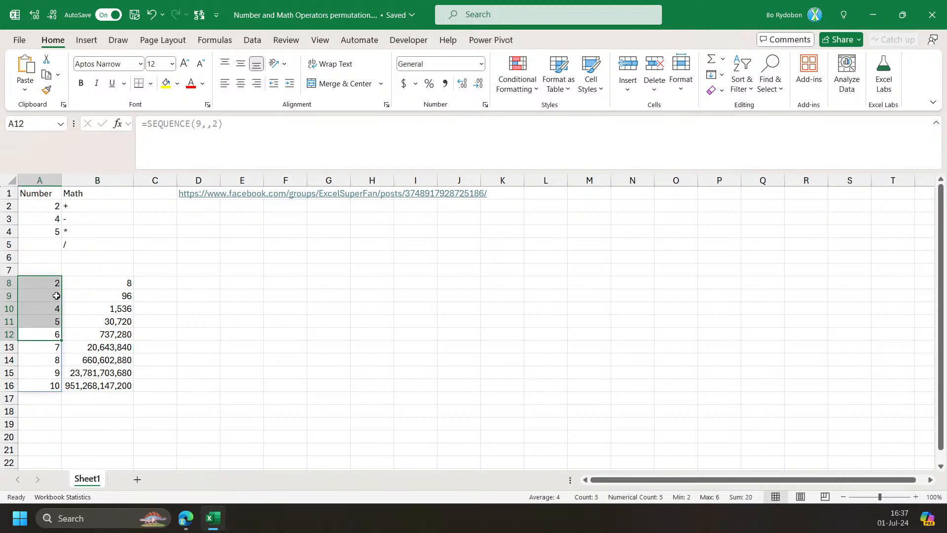
click(319, 245)
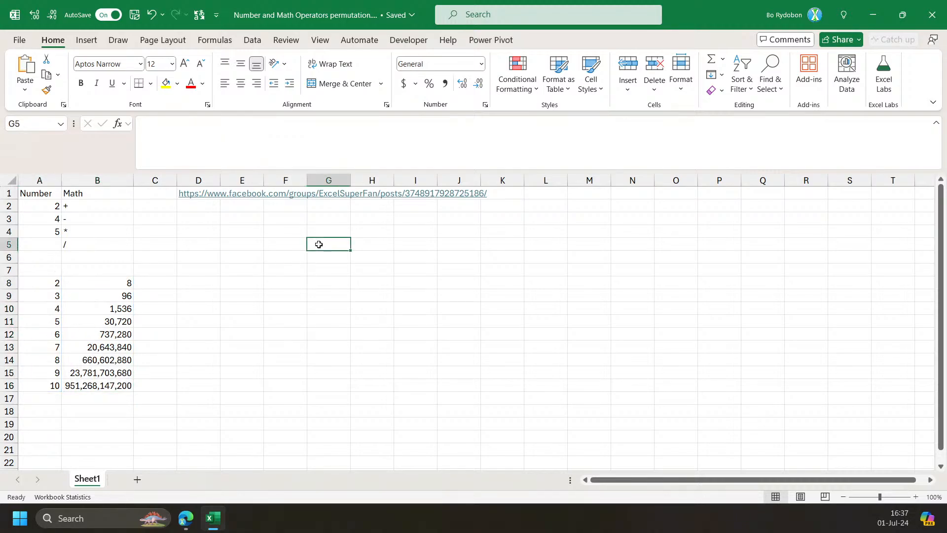
Enter the empty-string formula ="" in cell F2.
click(310, 219)
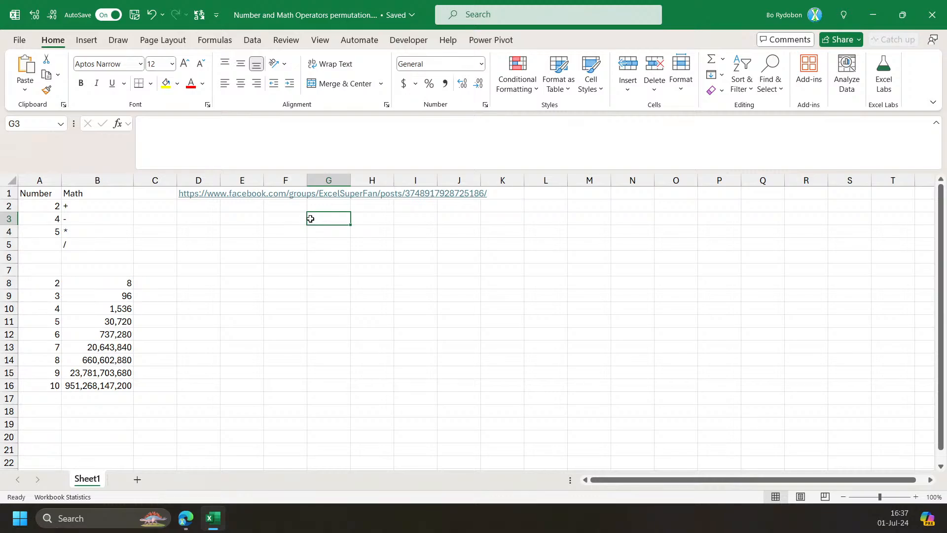
key(Up)
key(Left)
text(=)
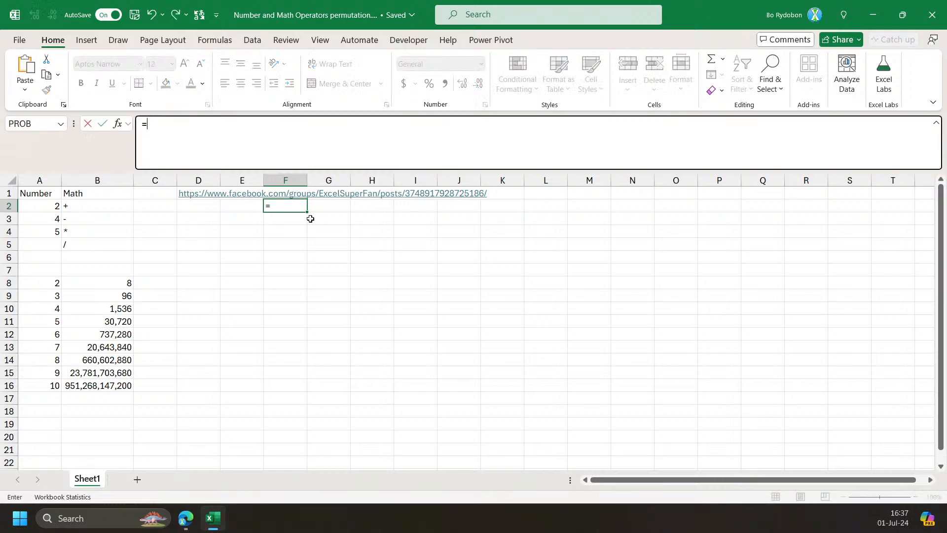
key(Escape)
text(":)
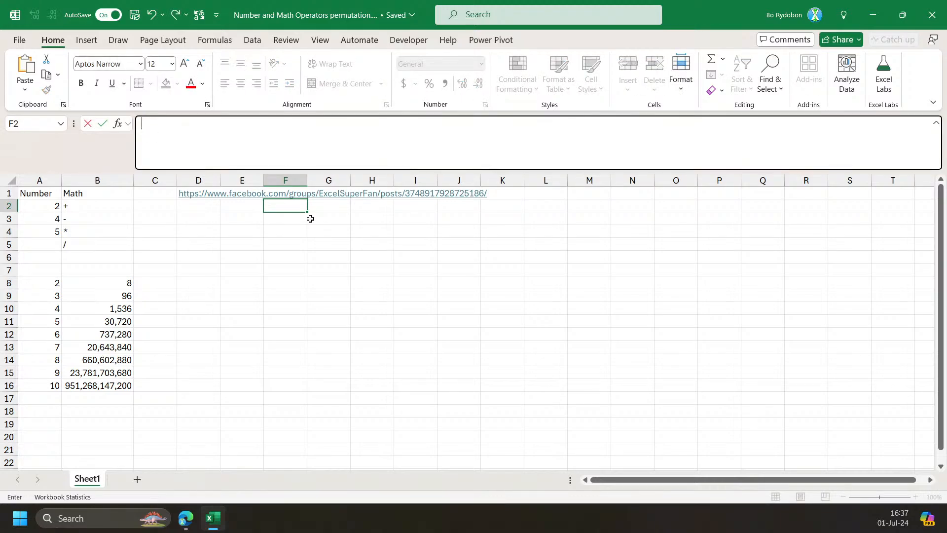
text(="")
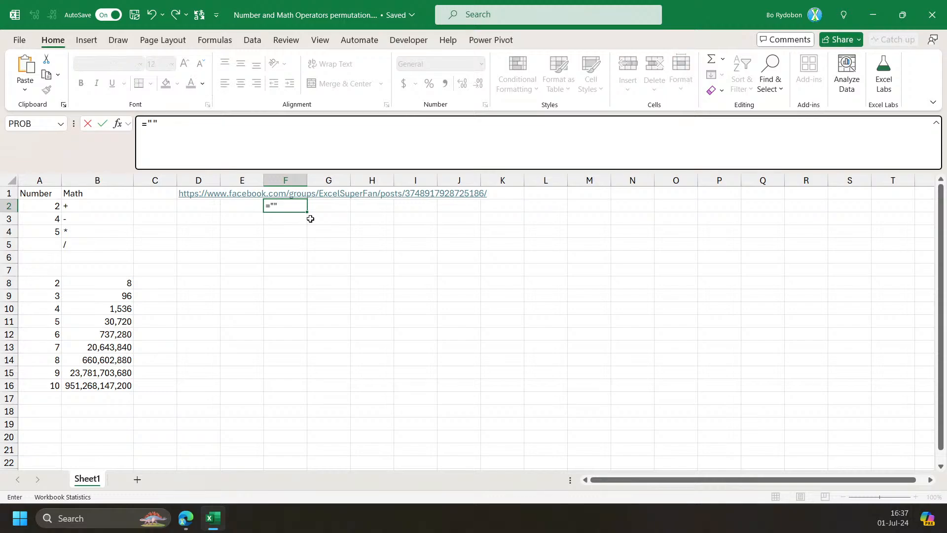
key(Return)
key(Up)
key(Right)
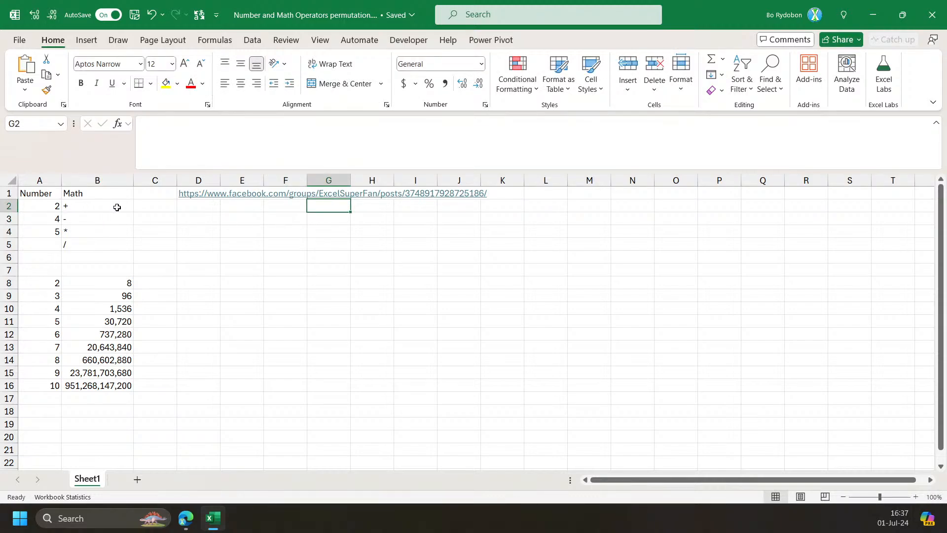
Enter 1 in cell G1 and the formula =SEQUENCE(,1) in cell G2 below it.
text(=)
key(Escape)
key(Up)
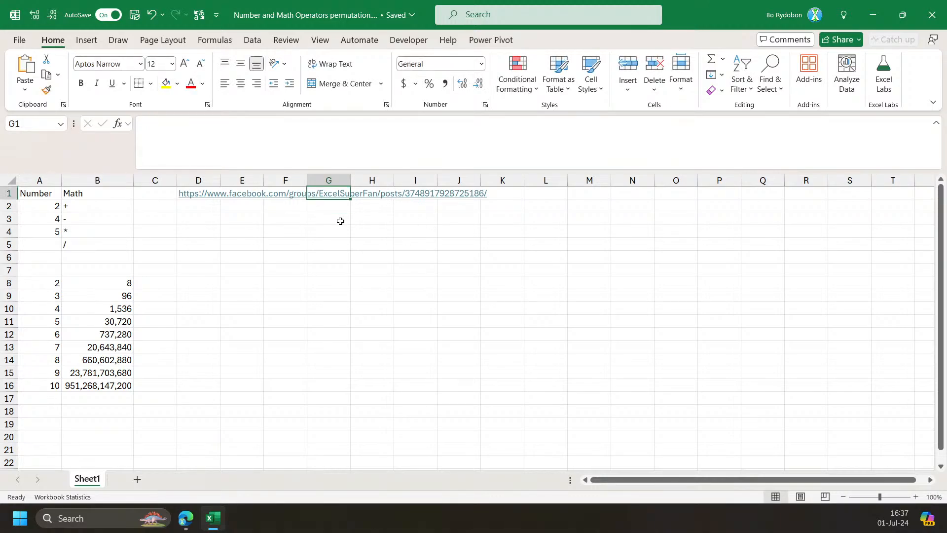
text(1)
key(Return)
text(=)
key(BackSpace)
text(=s)
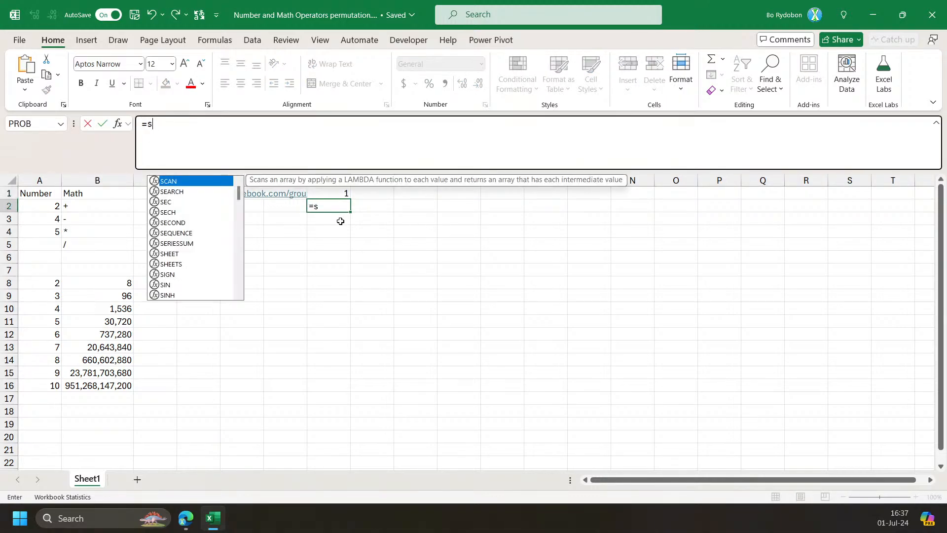
key(Tab)
text(1))
key(Return)
key(Up)
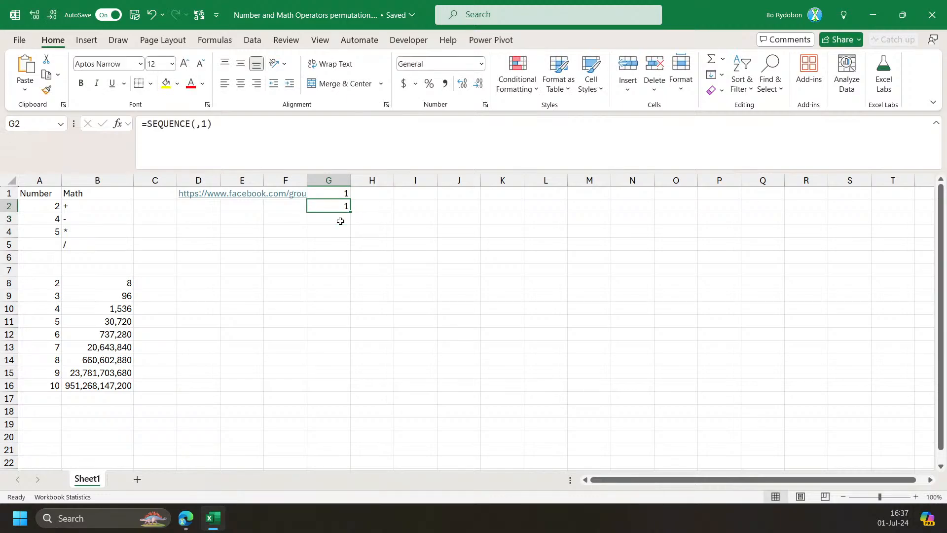
Continue the row 1 numbering with 2 in H1 and 3 in I1.
click(364, 194)
text(2)
key(Tab)
text(3)
key(Down)
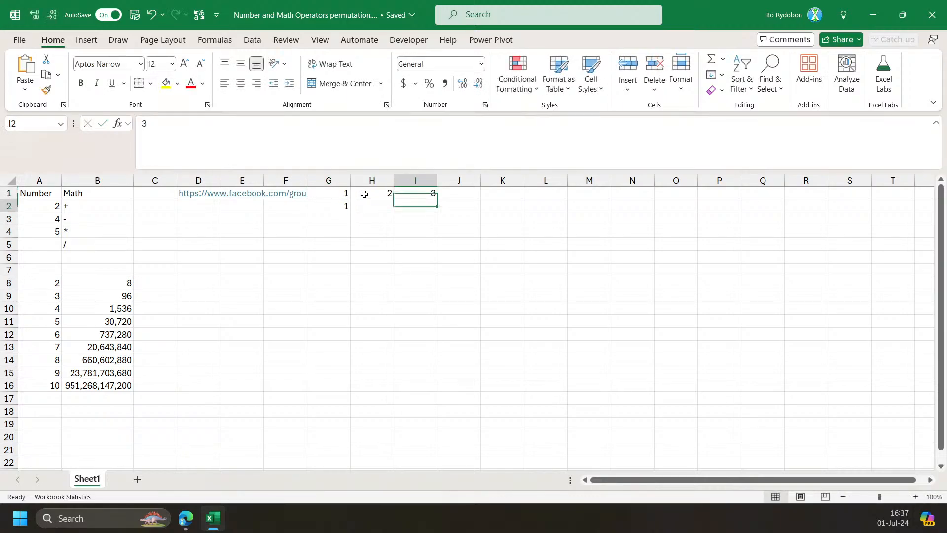
Wrap the SEQUENCE in G2 in REPLACE, making the formula =REPLACE(F2#,SEQUENCE(,1),,G1).
key(Left)
key(Left)
click(145, 127)
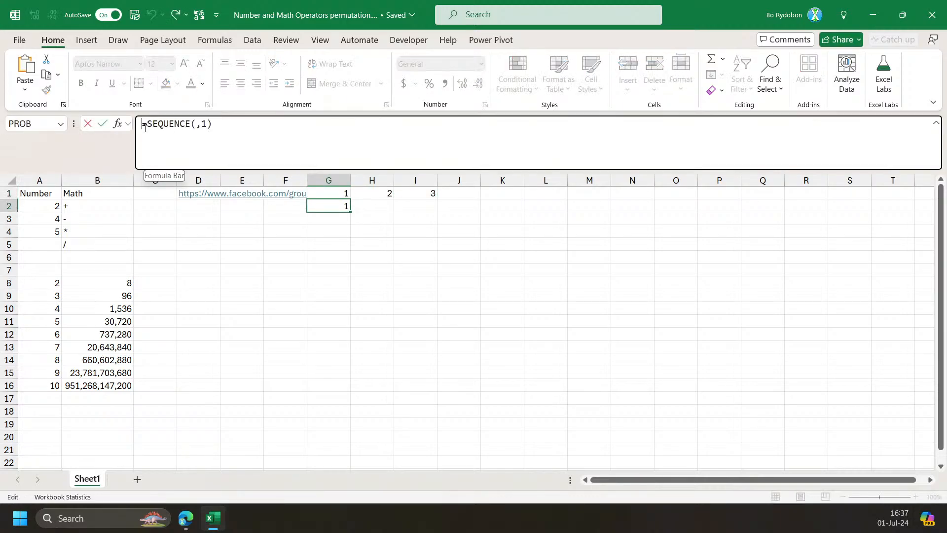
text(repl)
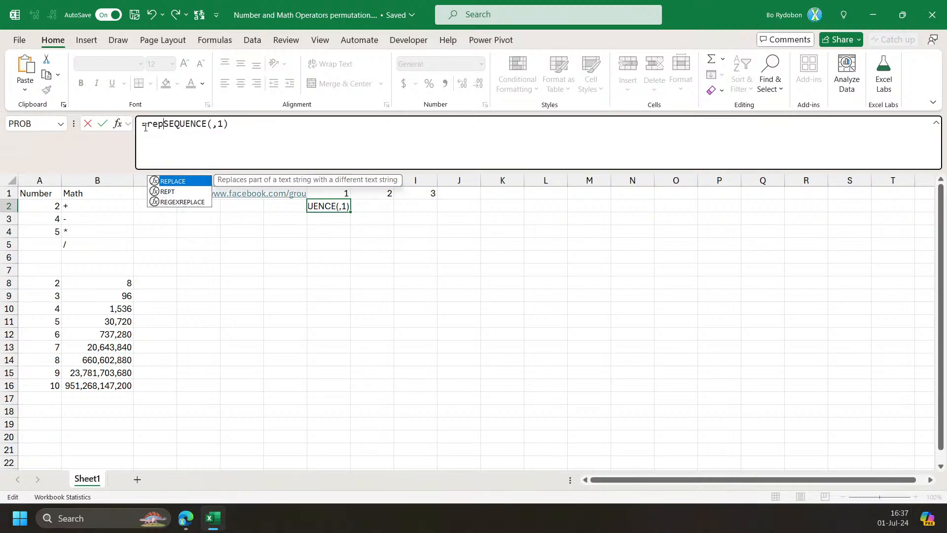
key(Tab)
key(F2)
key(Left)
text(,1))
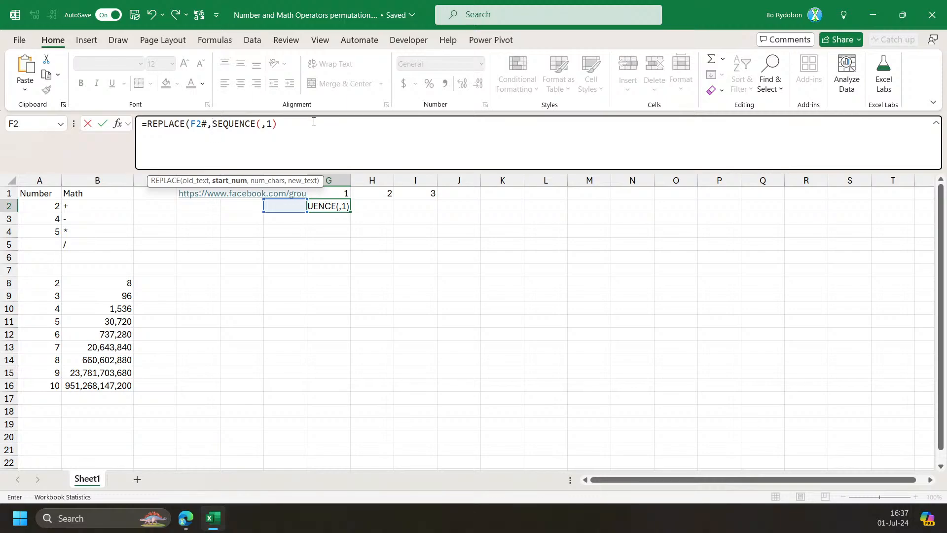
text(,)
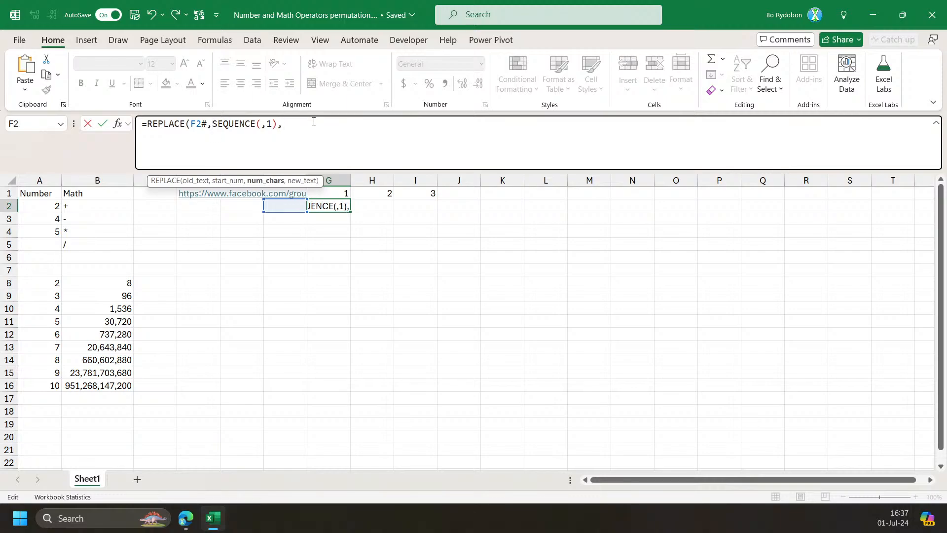
click(350, 190)
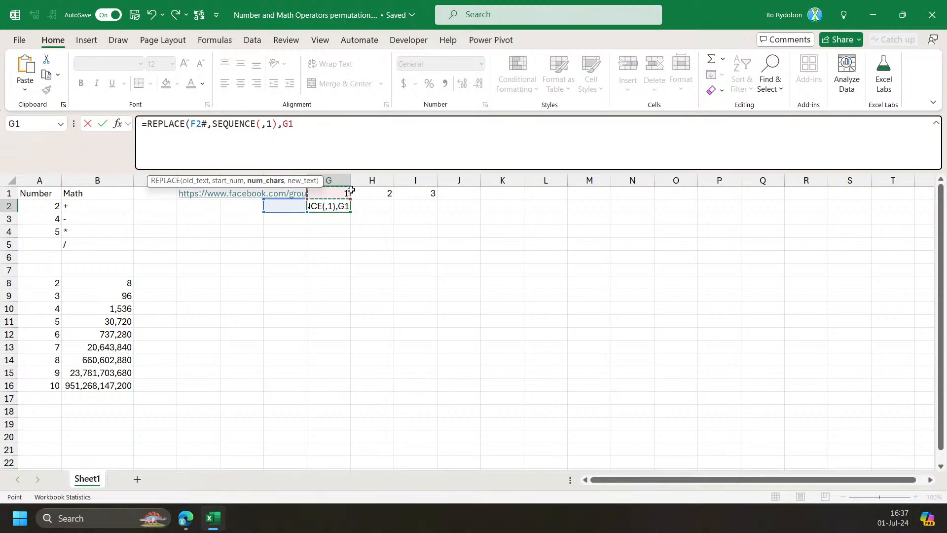
key(BackSpace)
key(BackSpace)
text(,)
click(351, 191)
text())
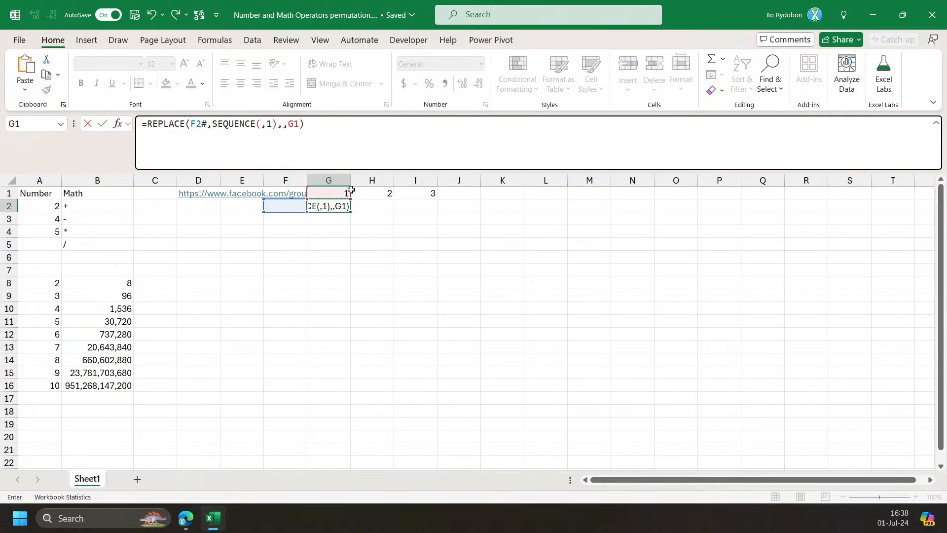
Change the SEQUENCE column count in G2 from the constant to a reference to G1, and copy the formula into H2.
double_click(269, 124)
click(339, 193)
key(Return)
key(Up)
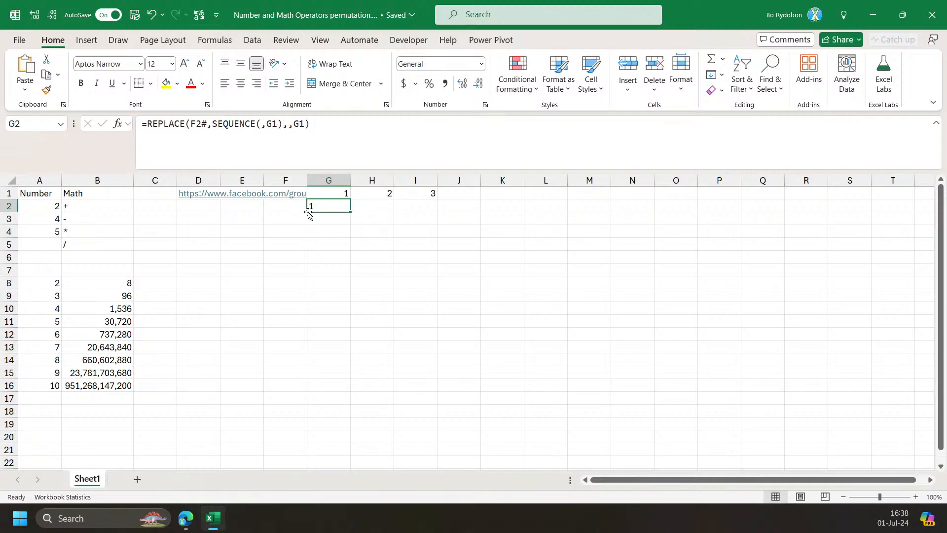
drag(350, 212, 375, 213)
click(369, 207)
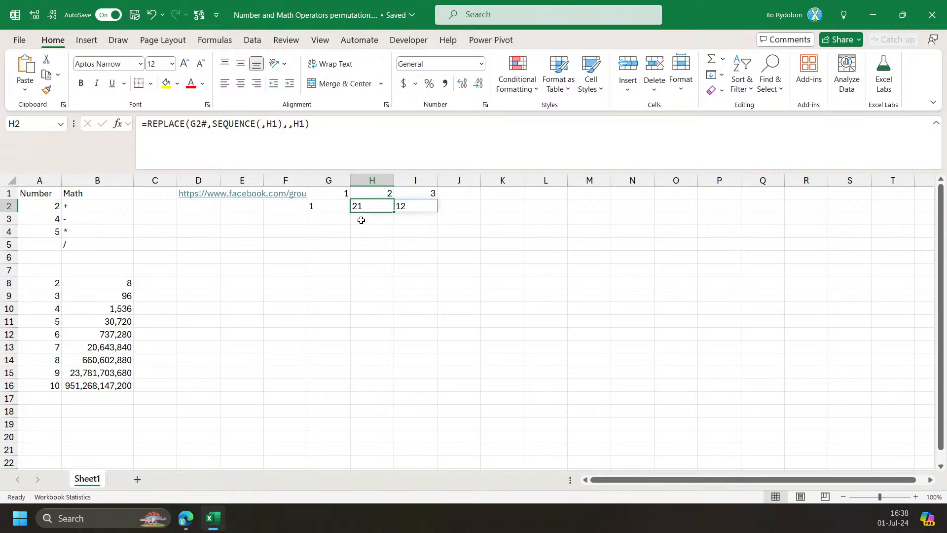
Wrap the H2 formula in TOCOL as =TOCOL(REPLACE(G2#,SEQUENCE(,H1),,H1)) and fill it across to I2.
click(148, 124)
text(toc)
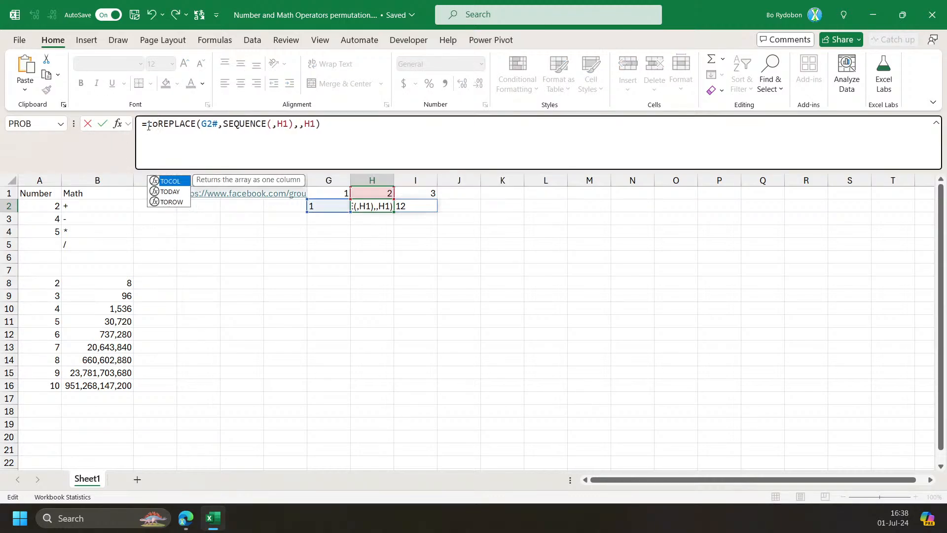
key(Tab)
text())
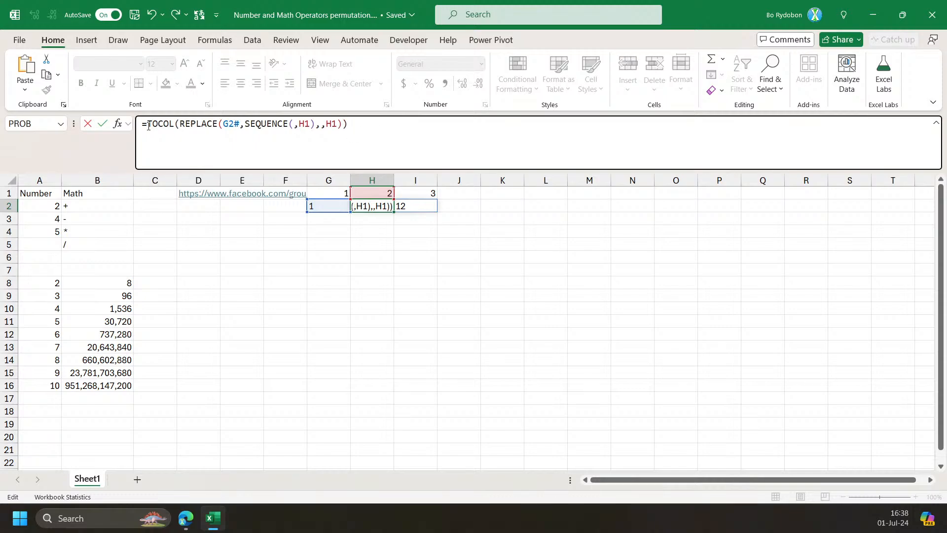
key(ctrl+Return)
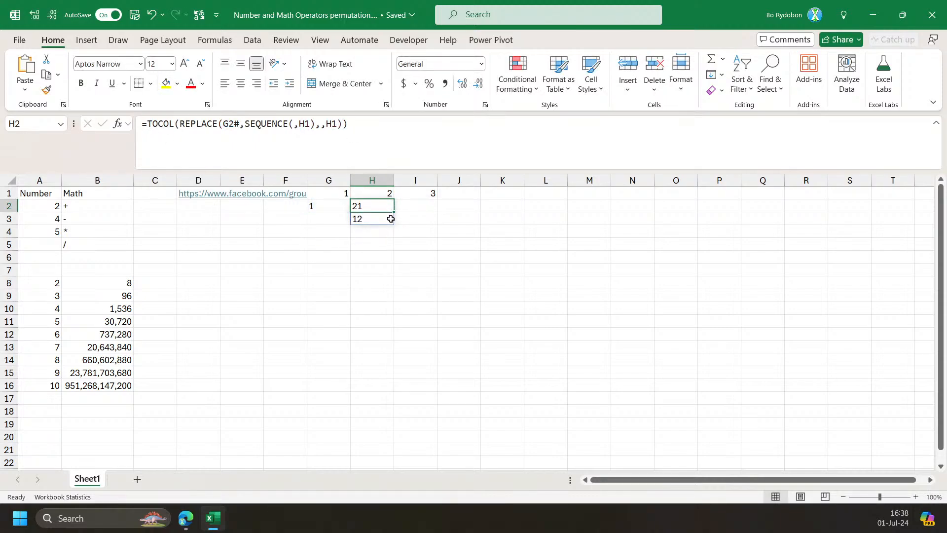
drag(395, 213, 434, 211)
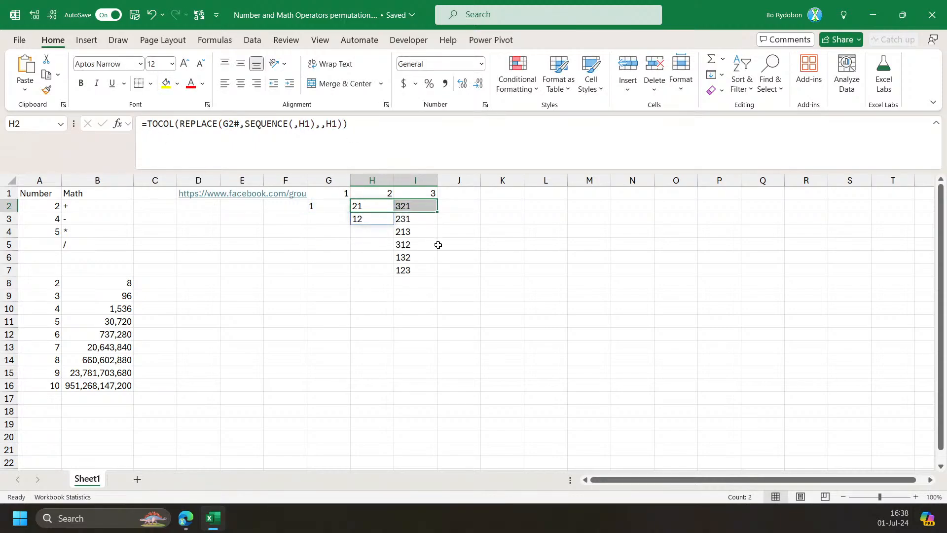
Continue the row 1 numbering with 4, 5 and 6 in J1 to L1.
click(452, 194)
text(4)
key(Tab)
text(5)
key(Tab)
text(6)
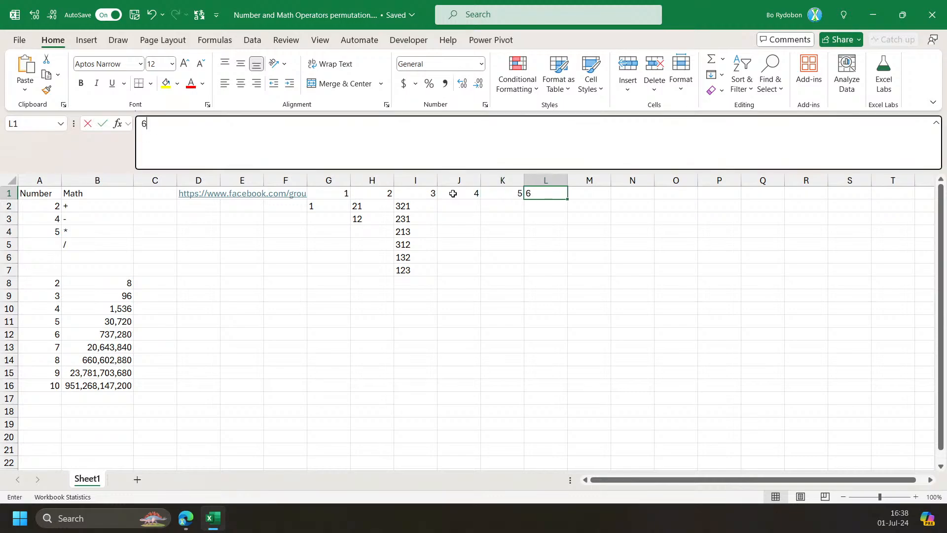
key(Return)
Fill the TOCOL permutation formula from I2 across J2 to L2.
click(428, 209)
drag(437, 213, 559, 212)
click(503, 207)
Enter =ROWS(H2#) in N1 to count the permutations spilled from H2.
click(613, 194)
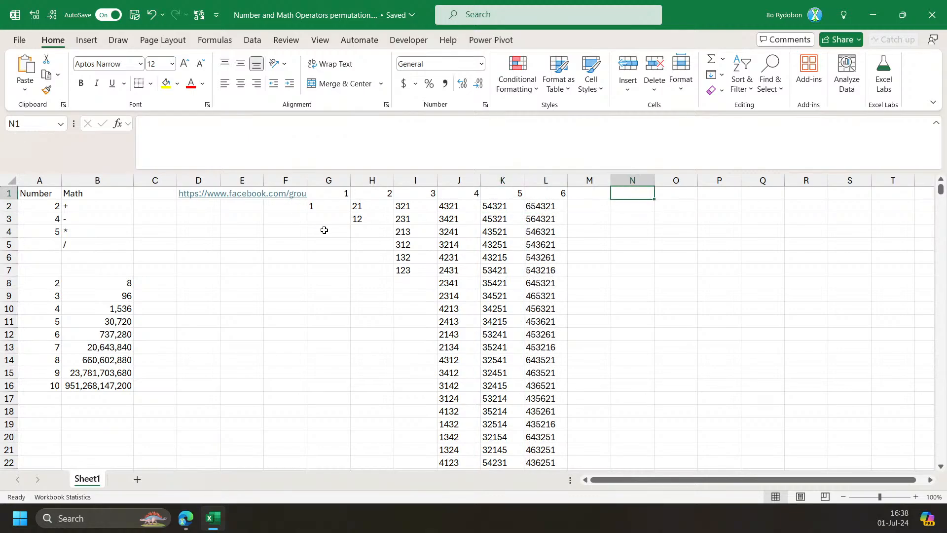
text(=ROWS()
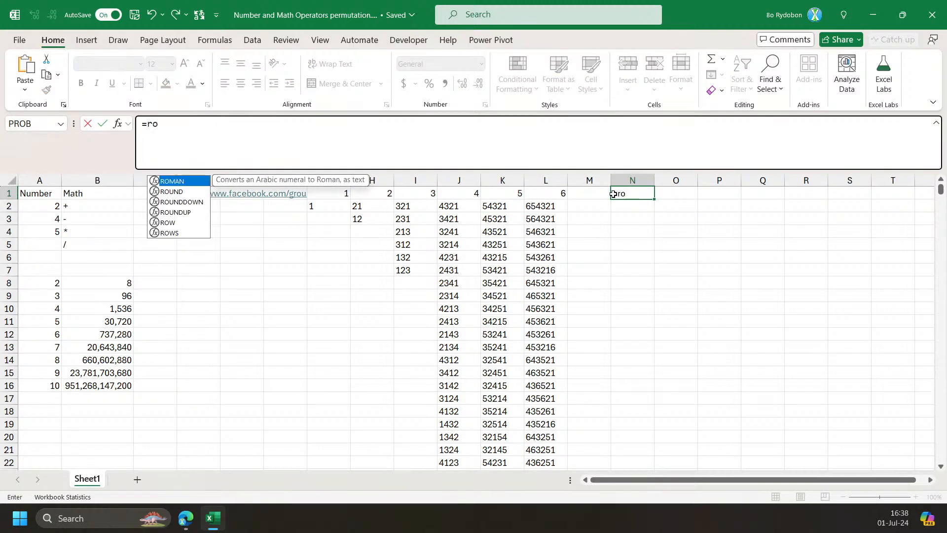
click(369, 206)
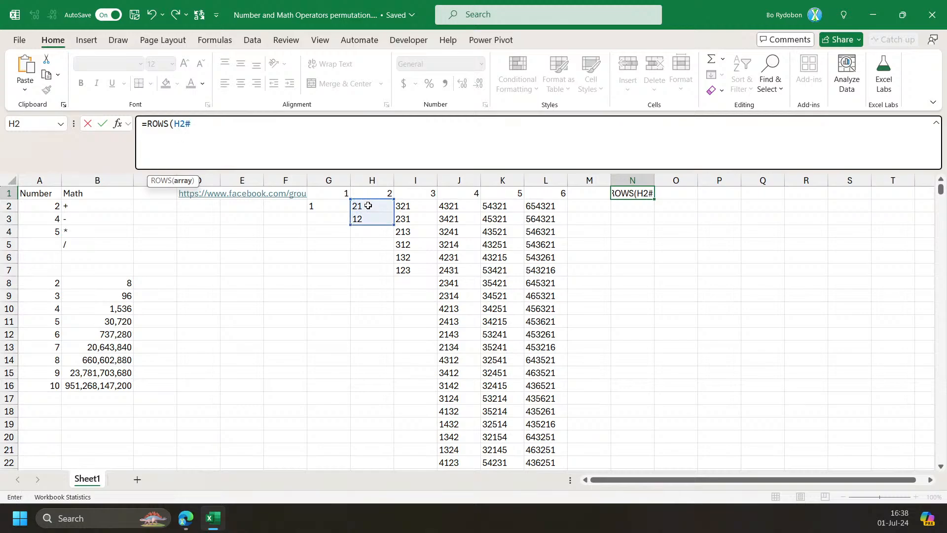
text())
key(Return)
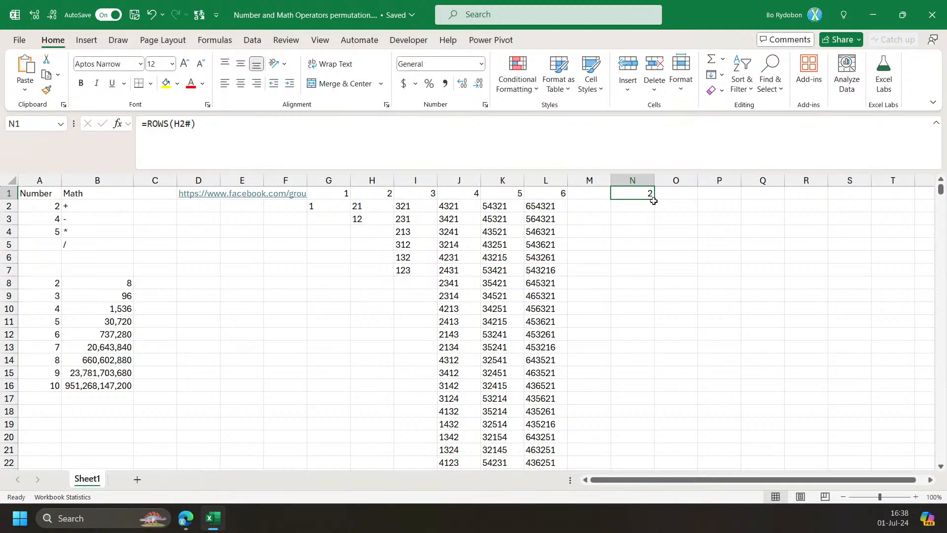
Fill the ROWS count formula from N1 across to R1.
click(651, 194)
drag(654, 199, 827, 201)
double_click(777, 196)
key(Escape)
Reuse B8's formula in C8 without the operator multiplier, as =LET(n,A8#,PERMUT(n,n)).
click(115, 282)
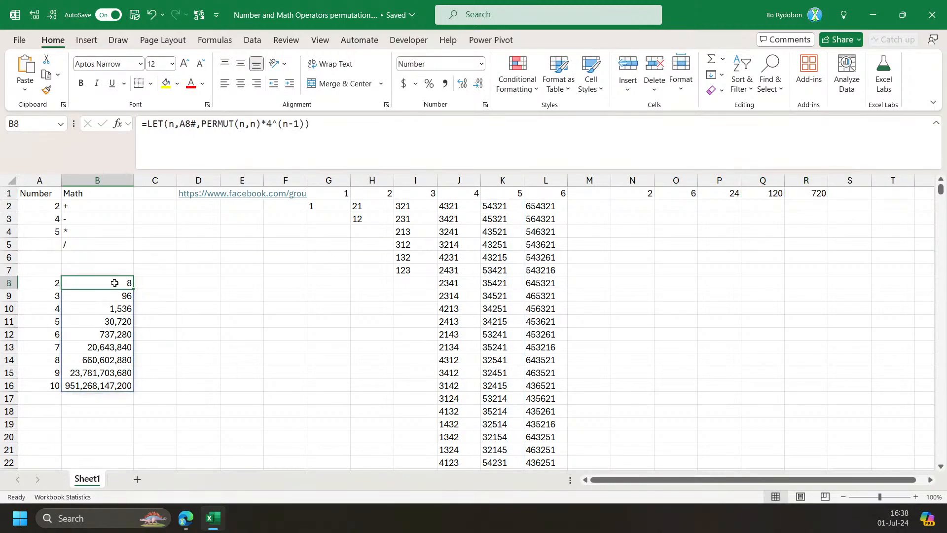
drag(261, 125, 140, 128)
key(ctrl+c)
key(Escape)
click(152, 282)
click(184, 147)
key(ctrl+v)
key(Return)
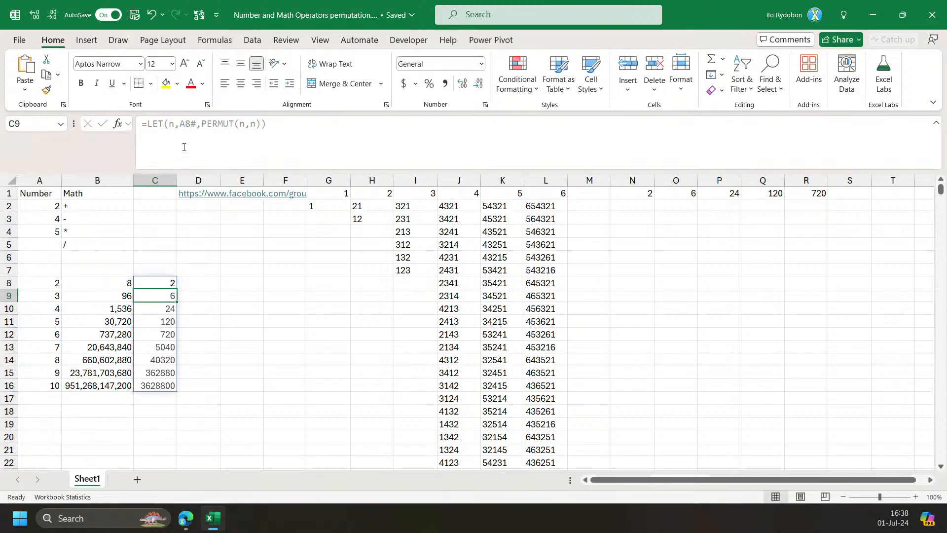
Compare the PERMUT counts in column C with the row counts in row 1 and the spilled permutation lists.
click(157, 323)
click(161, 339)
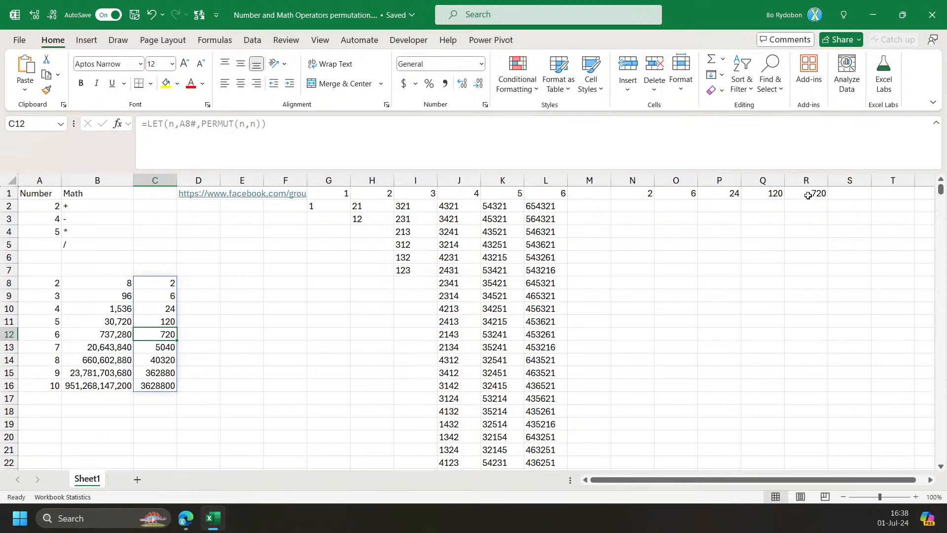
click(543, 206)
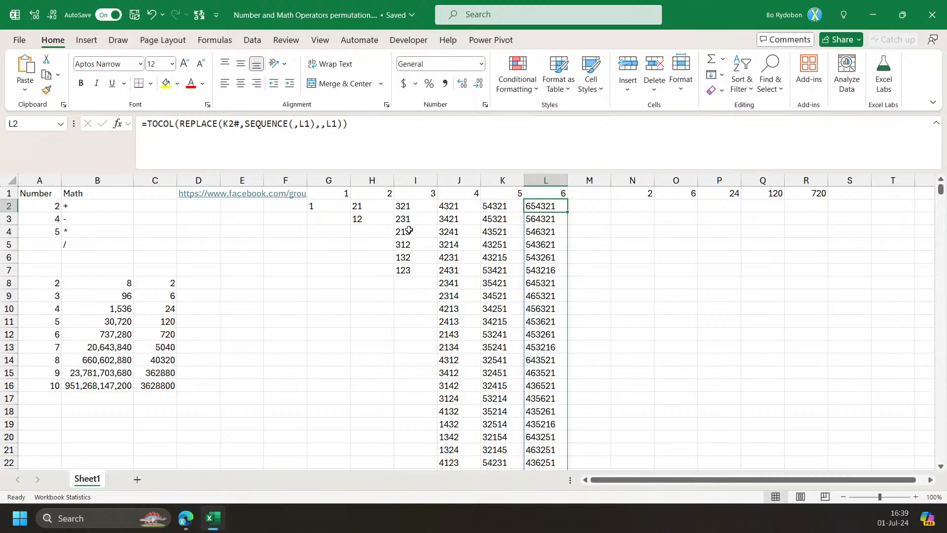
drag(49, 211, 43, 236)
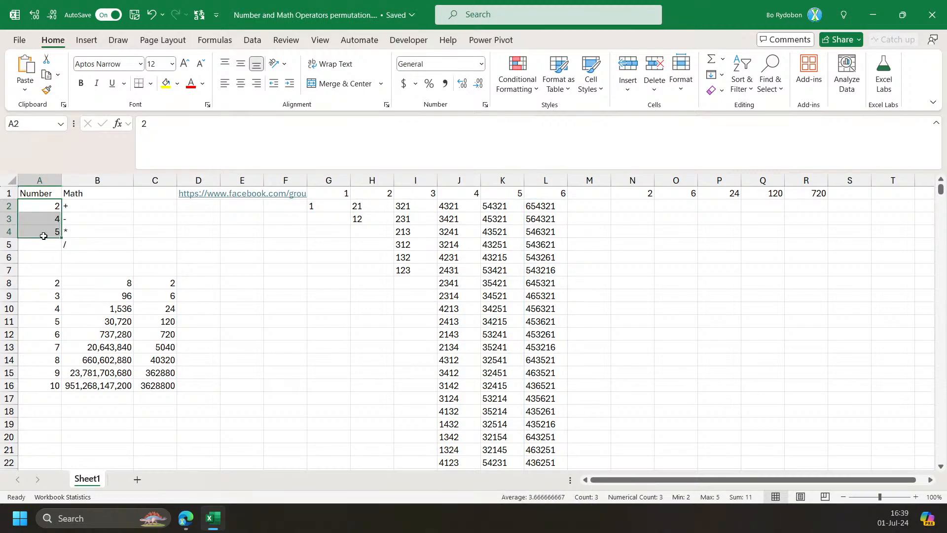
click(377, 207)
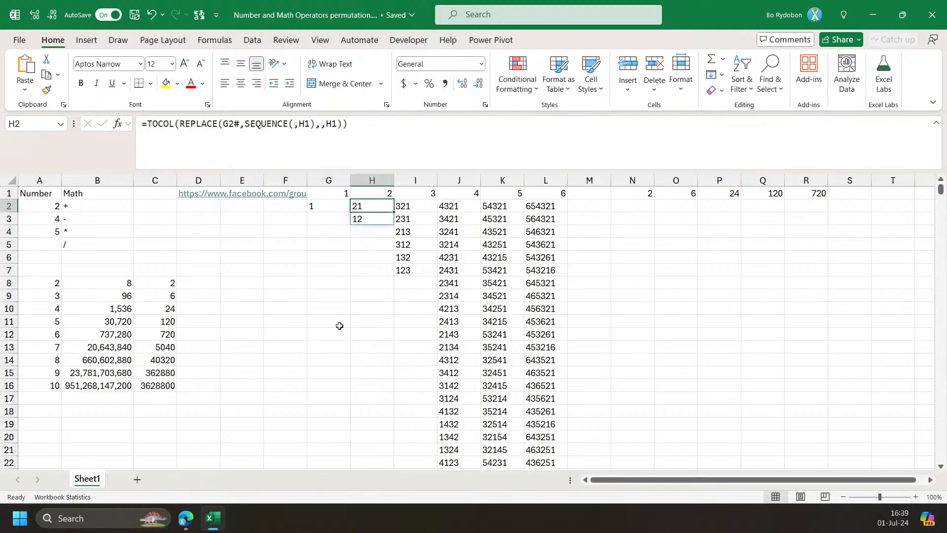
click(164, 287)
click(240, 281)
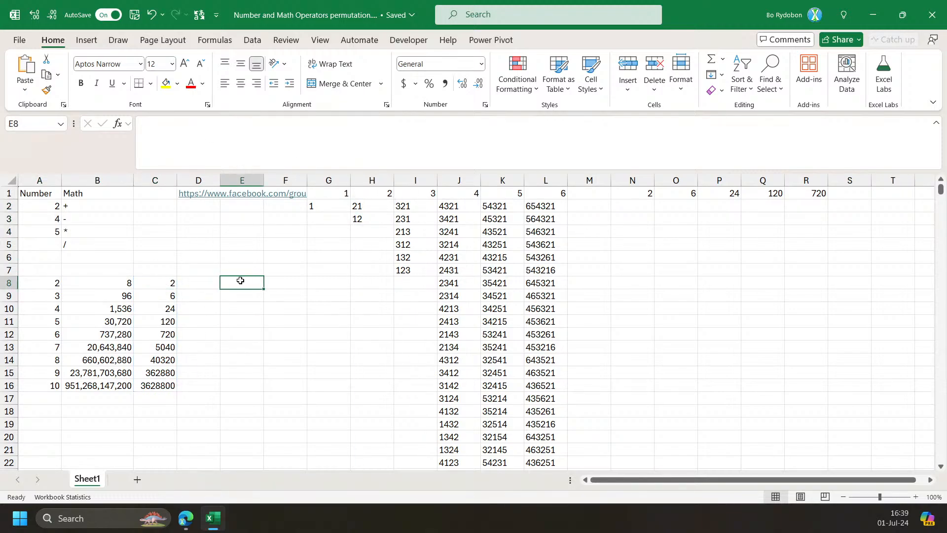
text(2)
key(Return)
click(240, 280)
text(2)
key(Return)
click(240, 281)
key(Delete)
Examine the permutation formulas in I2, J2 and L2 against the three column A numbers to pick the list to shorten.
click(409, 204)
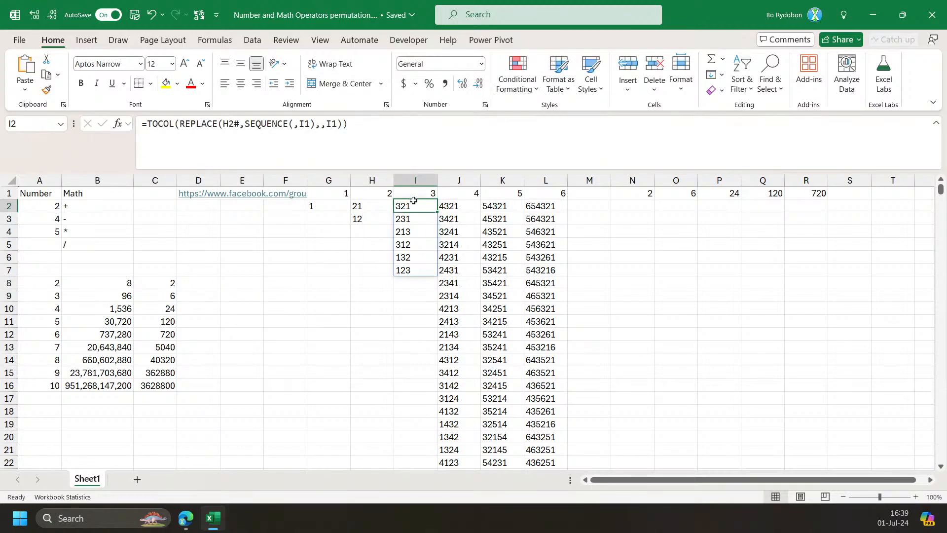
click(552, 208)
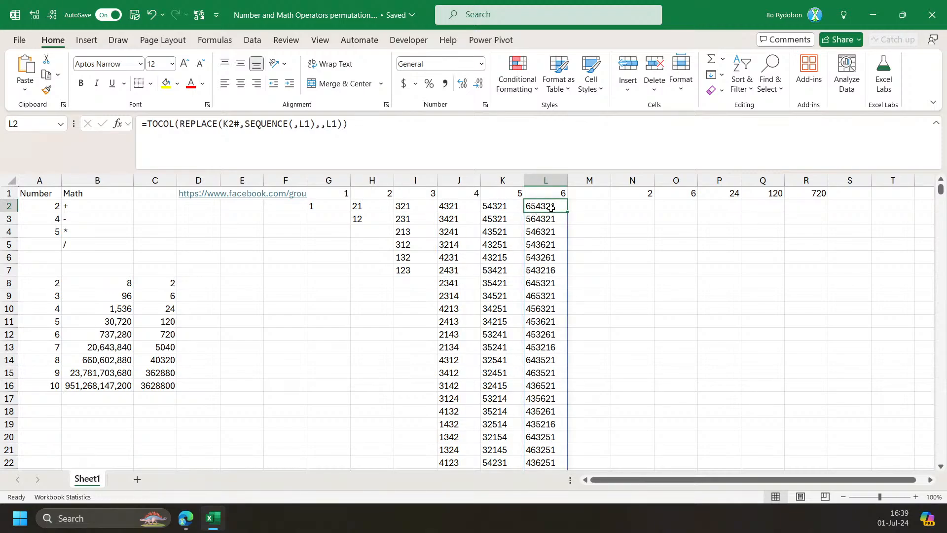
click(634, 221)
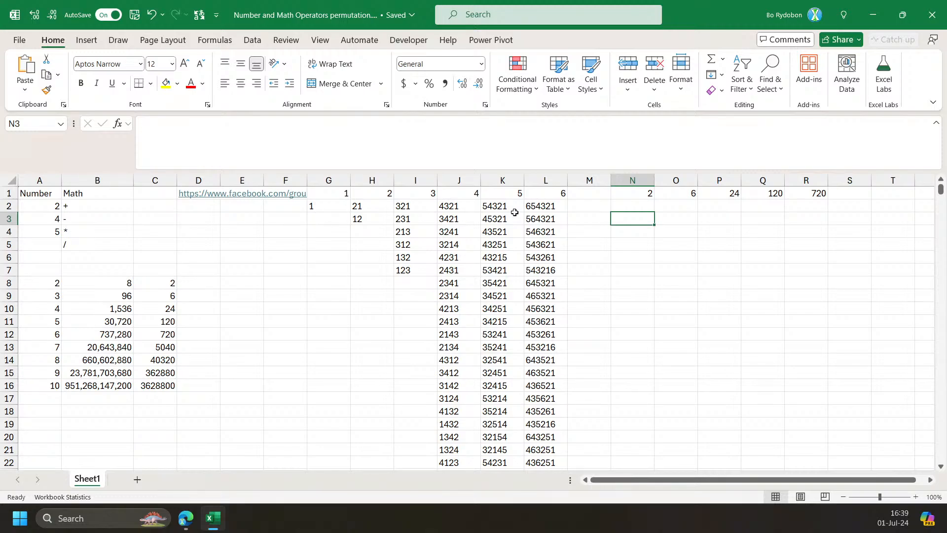
click(628, 205)
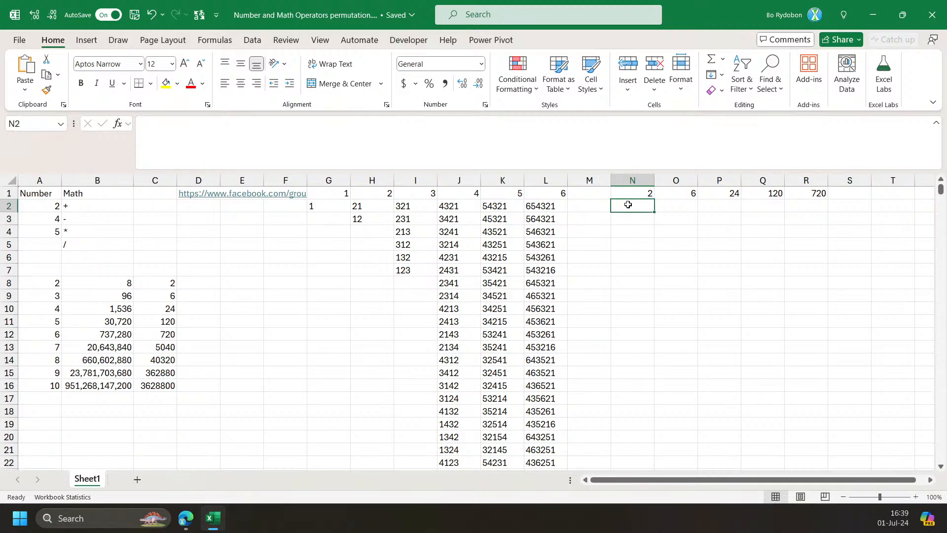
click(409, 207)
click(642, 207)
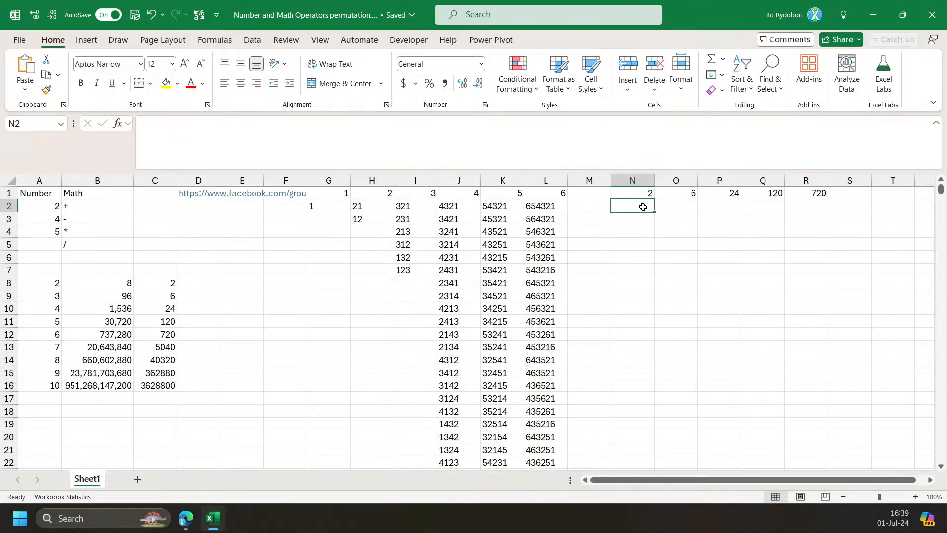
click(468, 208)
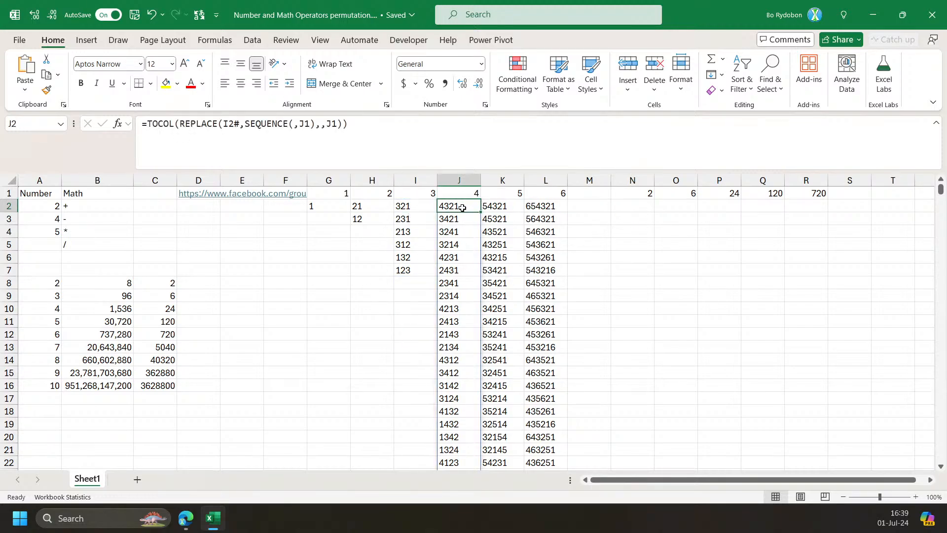
click(625, 207)
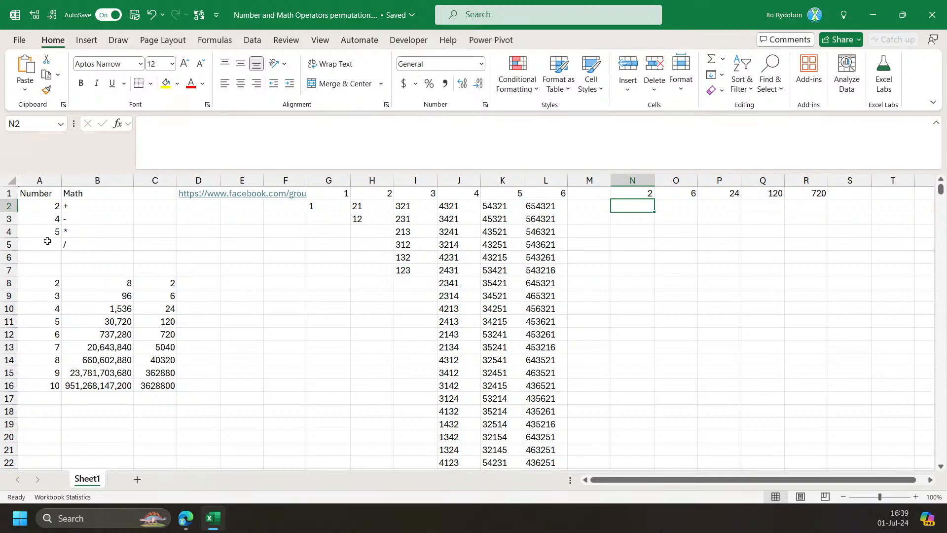
click(468, 207)
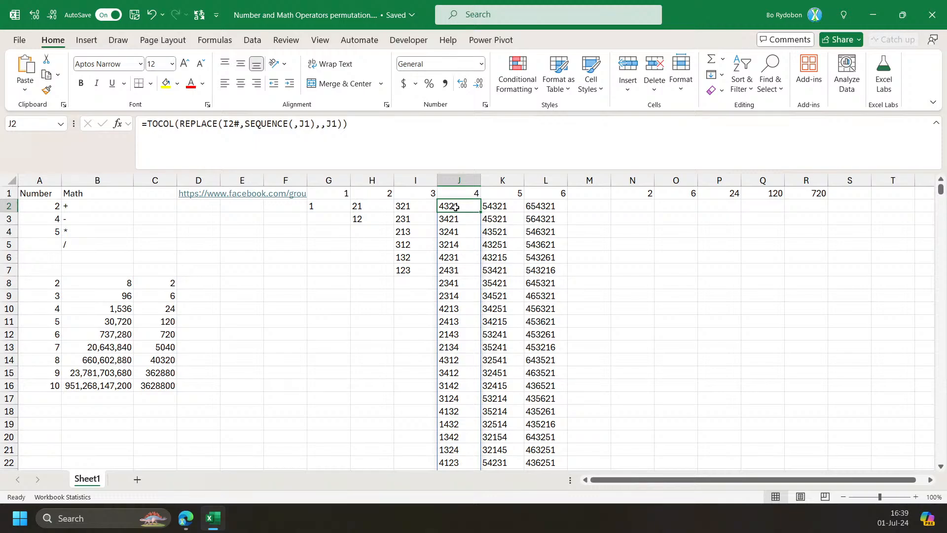
scroll(455, 207, down, 1)
scroll(455, 207, up, 1)
Enter =LEFT(J2#,3) in N2 to keep the first three characters of each column J permutation.
click(637, 213)
text(=left)
key(Tab)
click(459, 207)
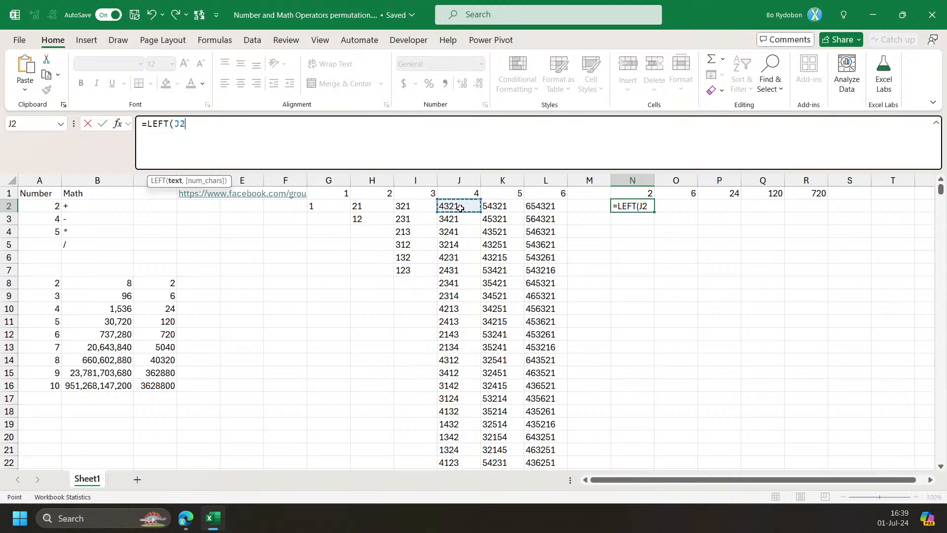
text(#,3))
key(Return)
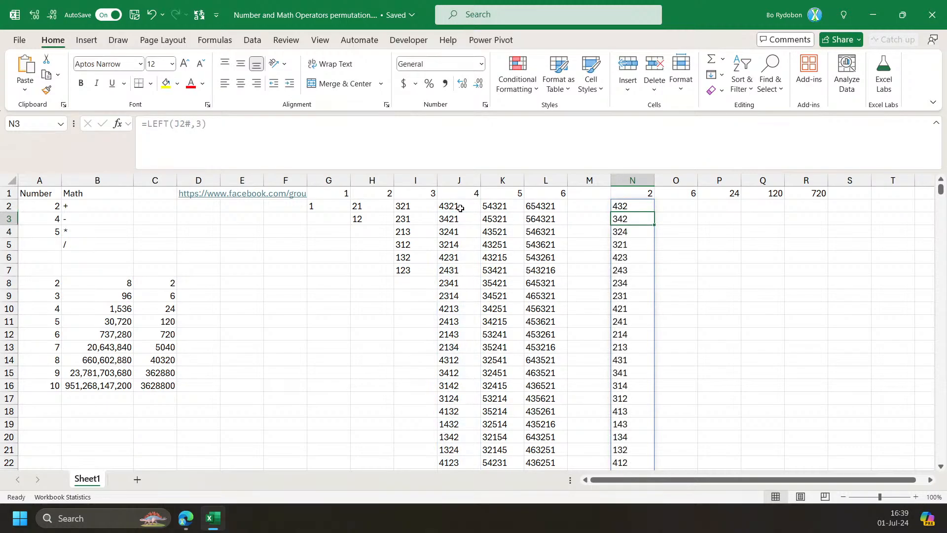
Wrap the N2 formula in UNIQUE so it becomes =UNIQUE(LEFT(J2#,3)).
click(617, 208)
click(147, 124)
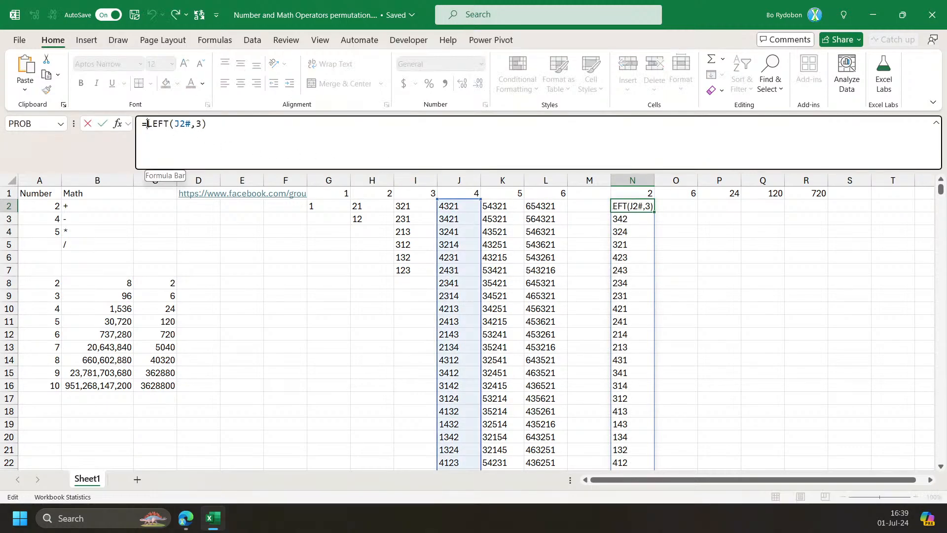
text(UNIQUE()
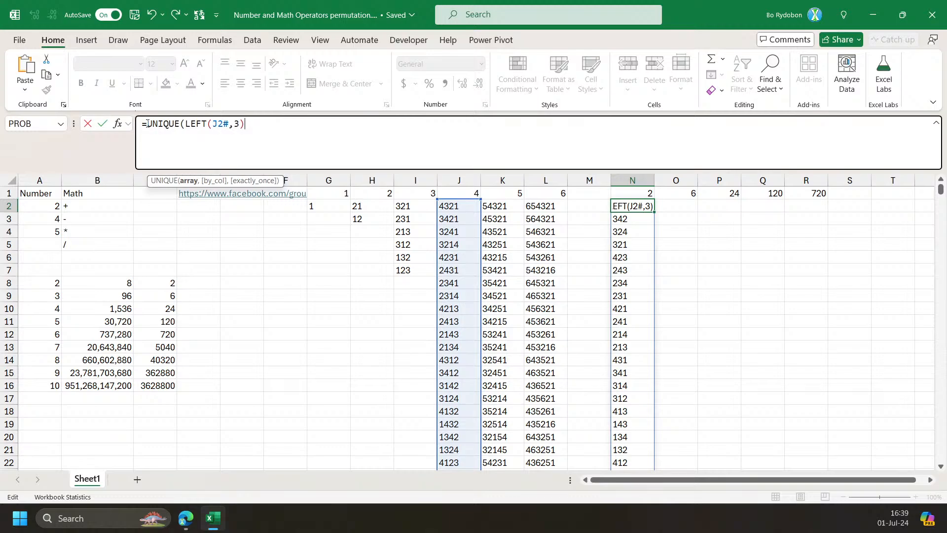
text())
key(Return)
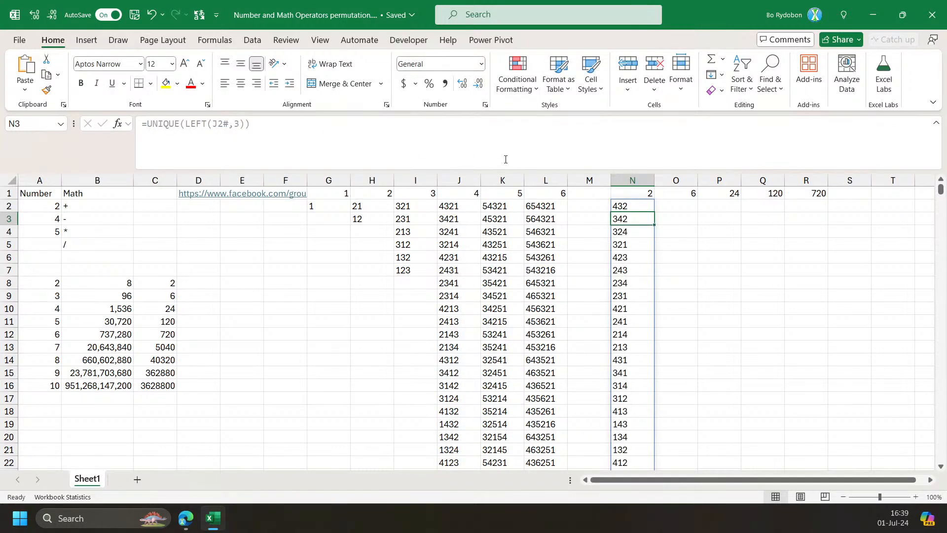
Enter =ROWS(N2#) in O2 to count the entries of the spilled column N list.
click(650, 207)
click(665, 206)
text(=rows)
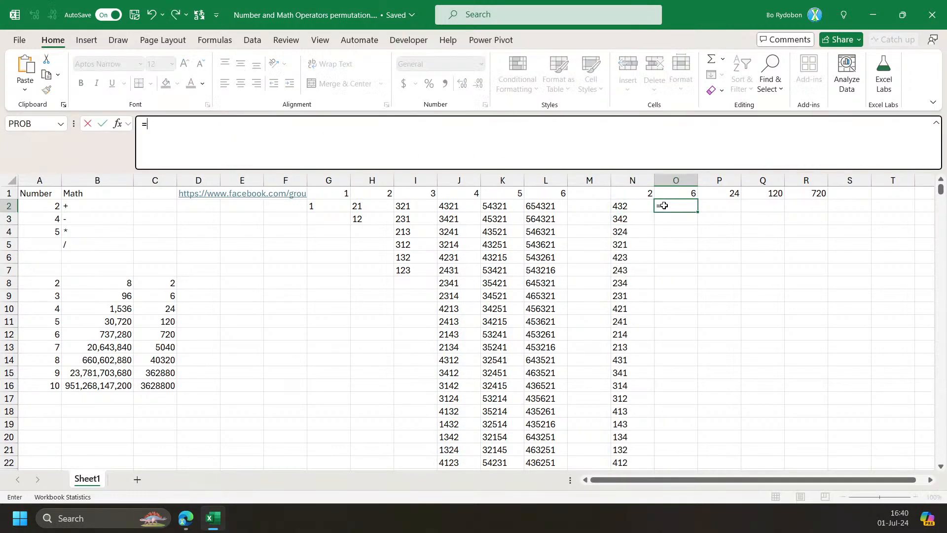
key(Tab)
key(Left)
text())
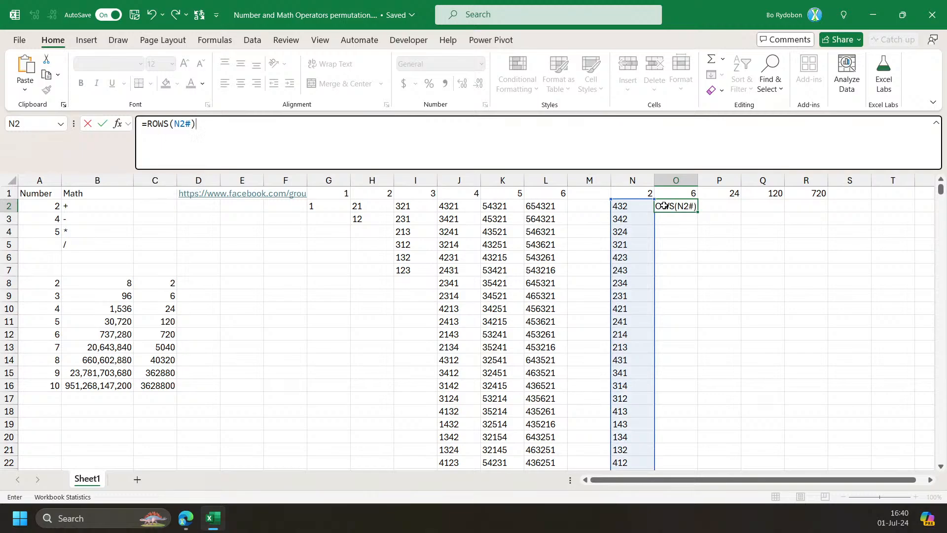
key(Return)
click(665, 206)
key(Left)
key(Right)
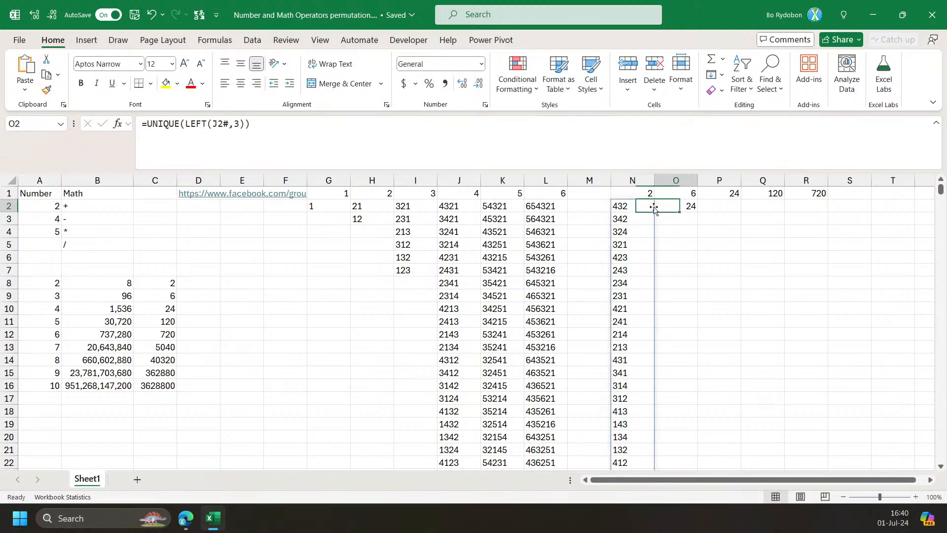
Shorten the column N permutations to two characters by setting the LEFT length in N2 to 2.
key(Left)
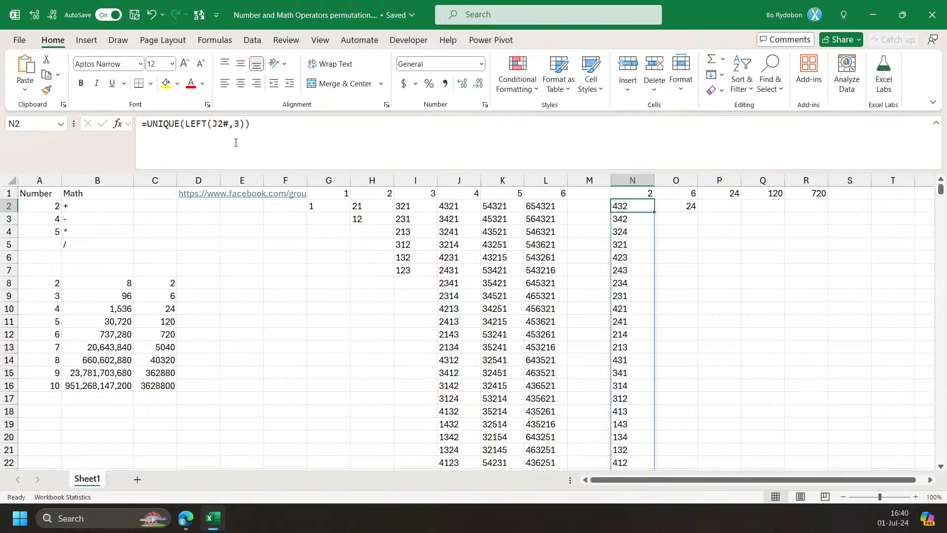
click(240, 124)
key(BackSpace)
text(2)
key(Return)
key(Up)
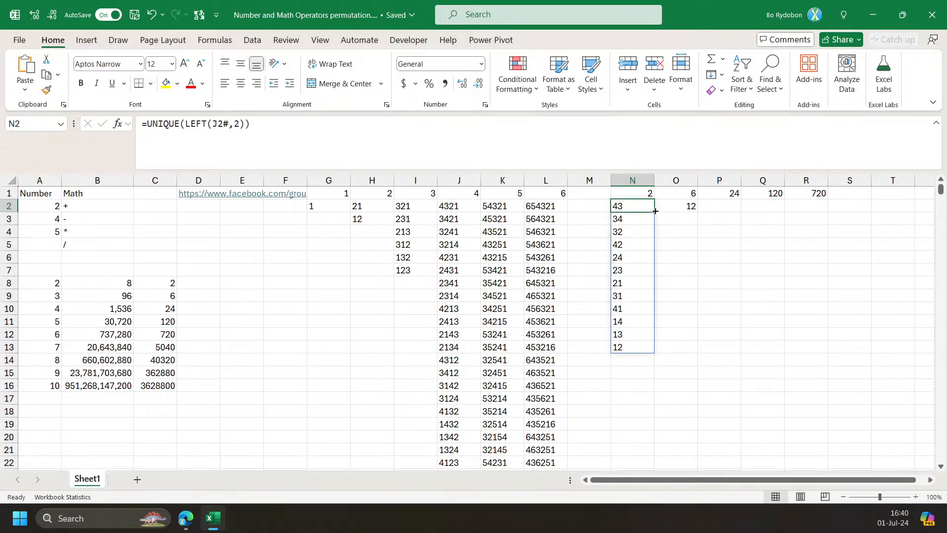
Compare the two-character list in column N with the four-digit permutations in column J and the row count in O2.
click(686, 208)
click(623, 205)
click(447, 206)
drag(447, 206, 456, 467)
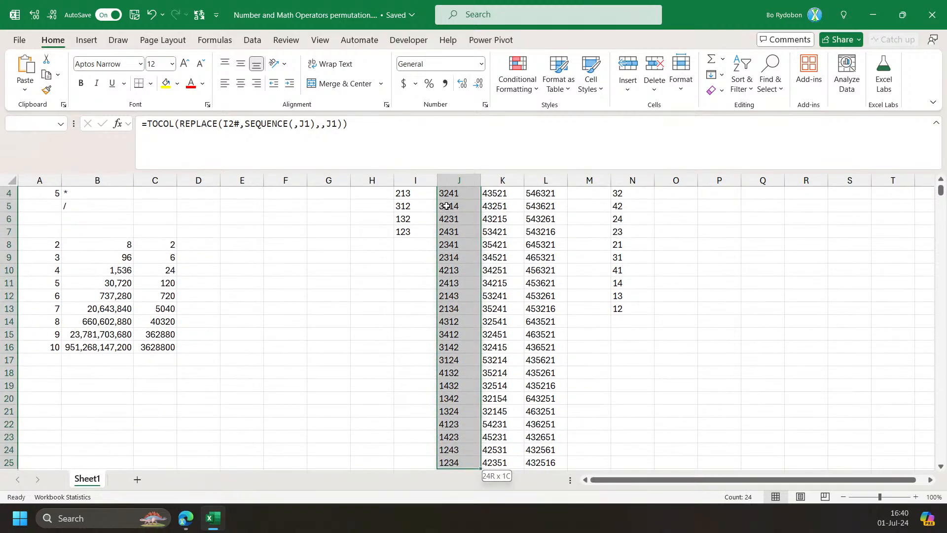
key(Up)
key(Down)
key(Right)
key(Left)
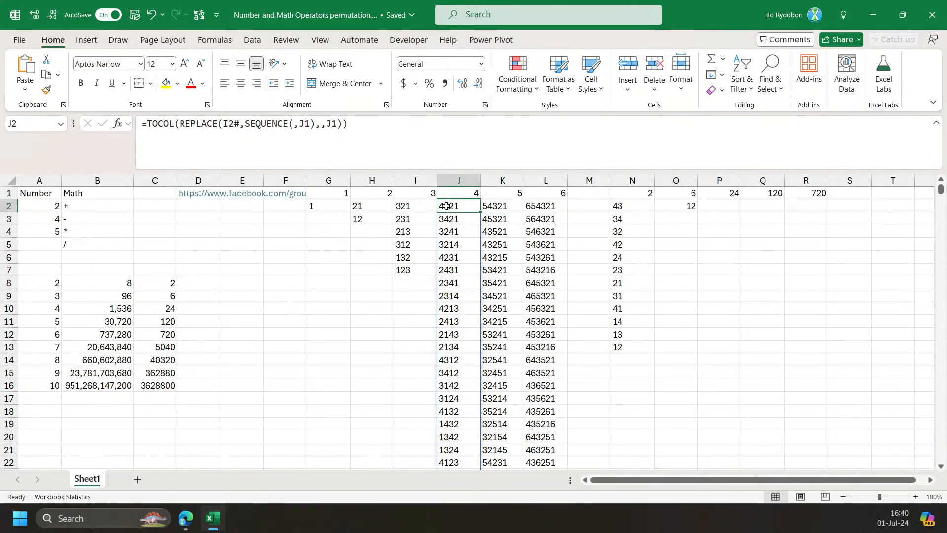
drag(629, 206, 631, 344)
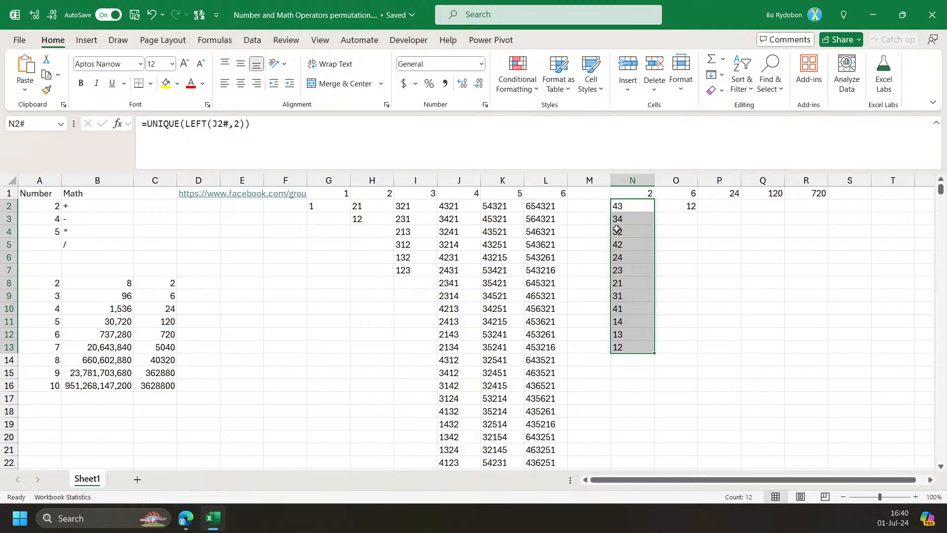
click(921, 209)
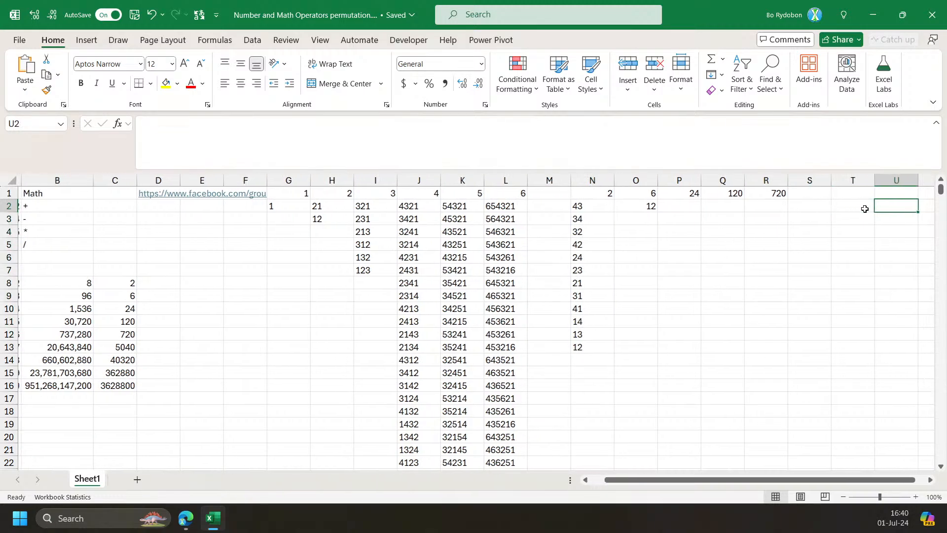
click(810, 210)
key(F2)
text(=)
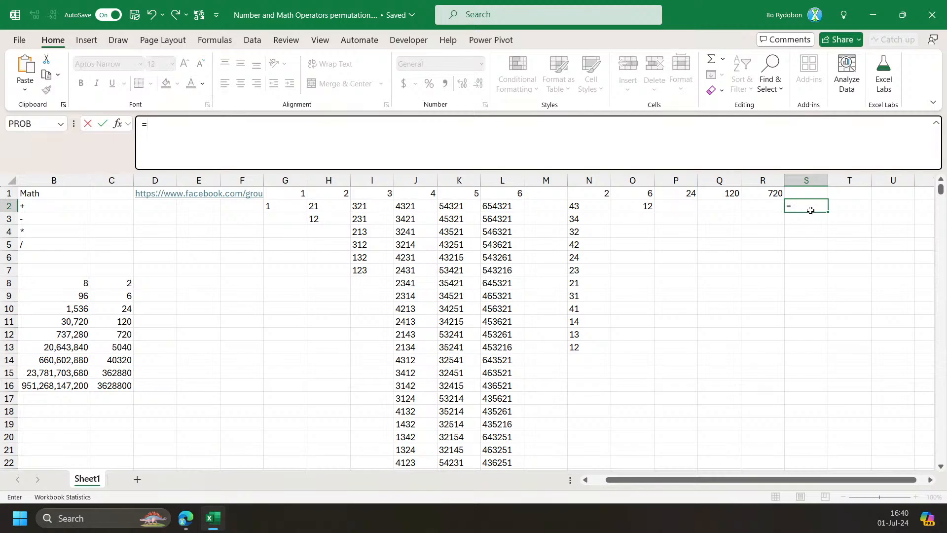
key(Escape)
Add a new worksheet, Sheet2, and move the permutation range G1:S15 from Sheet1 to it, starting at G1.
click(133, 481)
click(93, 481)
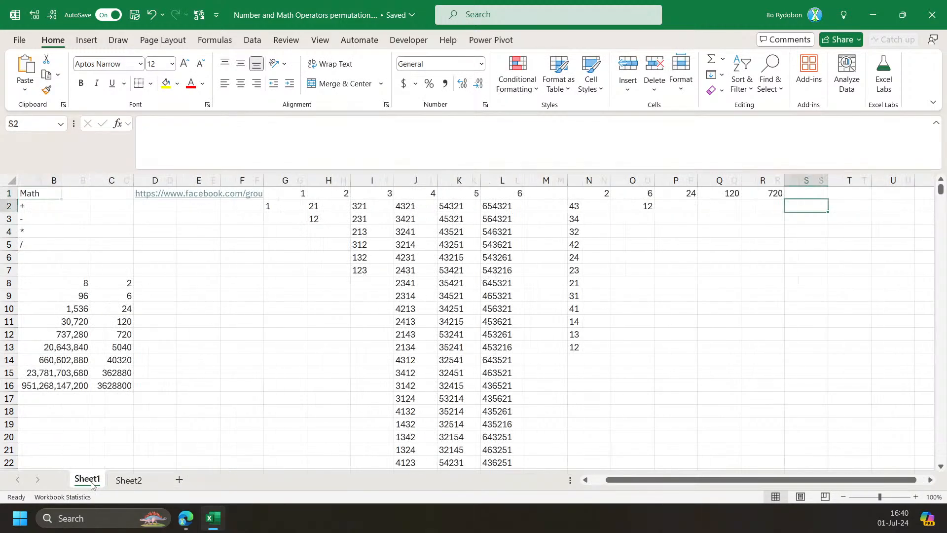
drag(280, 198, 823, 371)
key(ctrl+c)
click(128, 480)
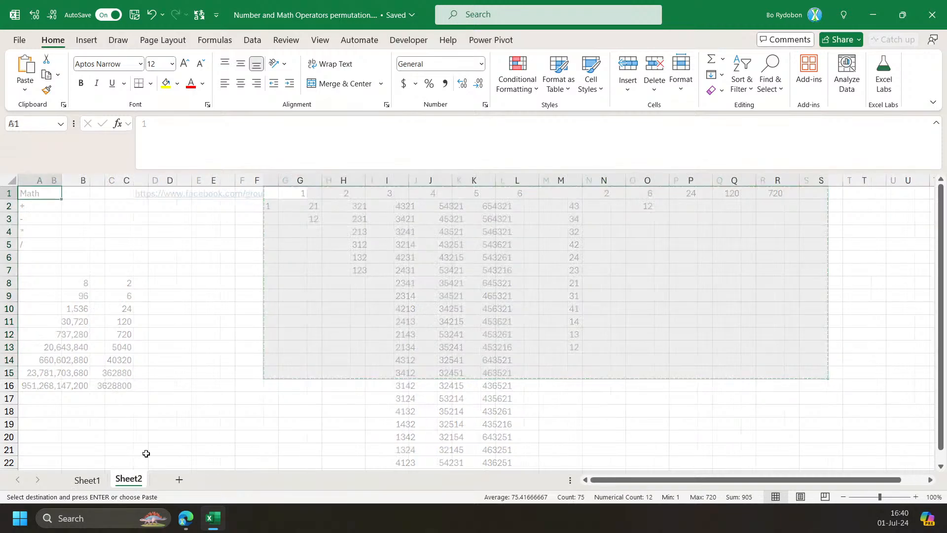
click(300, 193)
key(Return)
Copy the count table A8:C16 from Sheet1 to Sheet2 starting at A3, and widen column B to fit its contents.
click(87, 480)
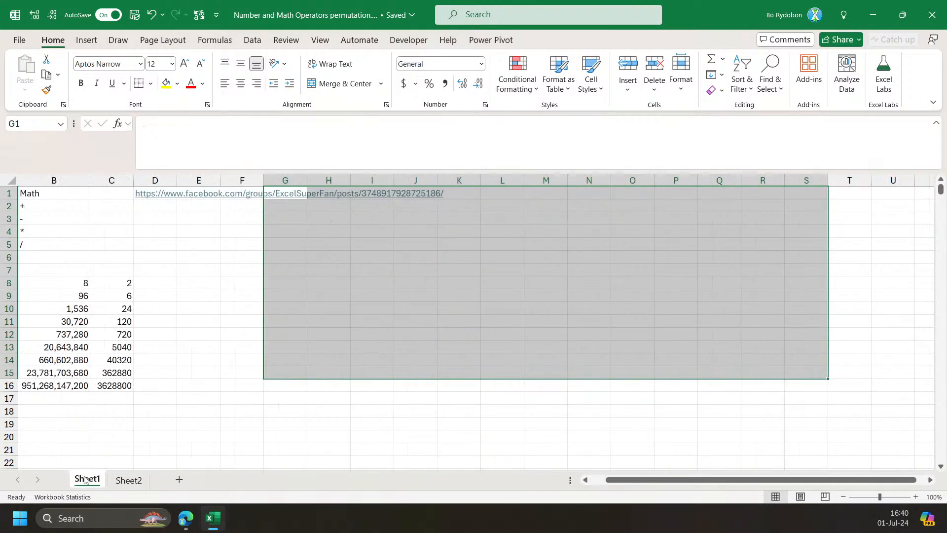
drag(47, 282, 155, 386)
key(ctrl+c)
click(127, 480)
click(35, 285)
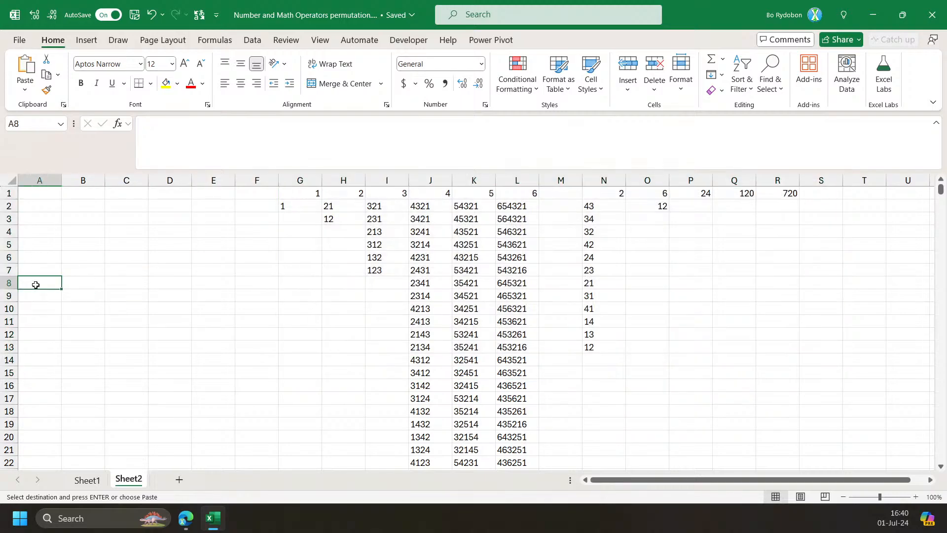
click(39, 215)
key(ctrl+v)
drag(106, 181, 105, 180)
double_click(106, 181)
click(516, 245)
Clear the shortened list, its row count and the row 1 counts from columns N to R on Sheet2.
click(689, 205)
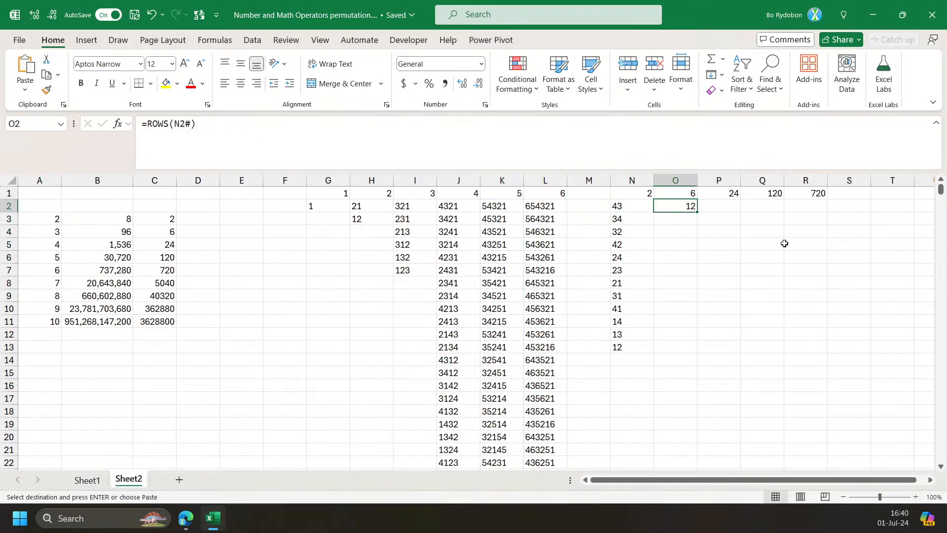
drag(644, 193, 823, 349)
key(Delete)
click(641, 202)
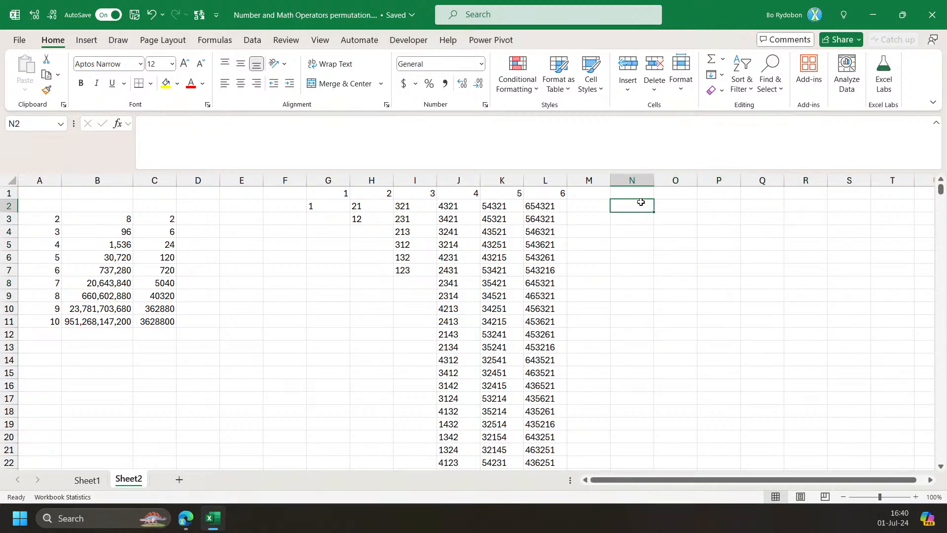
Copy the header numbers 1 to 6 from G1:L1 into N1:S1.
drag(332, 192, 547, 192)
key(ctrl+c)
click(634, 193)
key(ctrl+v)
Enter =LET(n,N1,s,SEQUENCE(,n),s) in N2 to generate a horizontal number sequence.
click(638, 208)
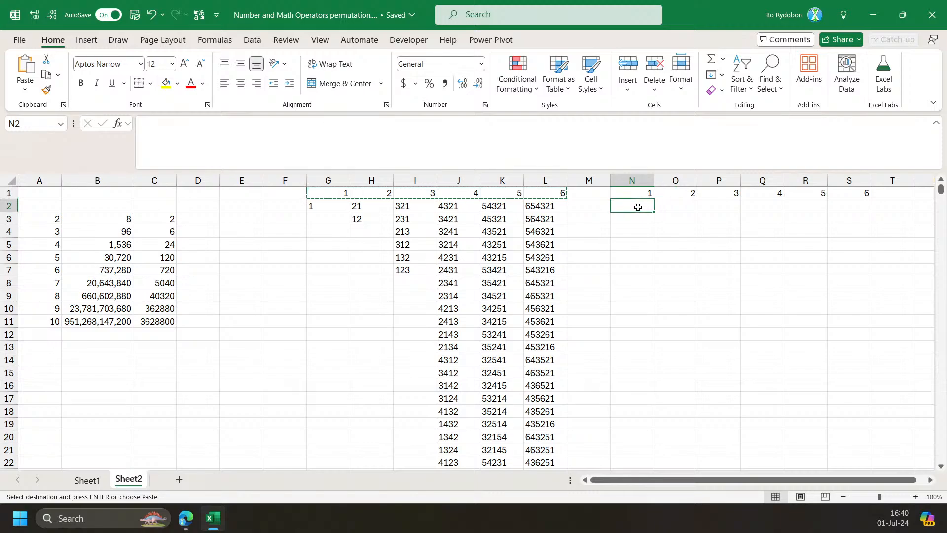
text(=LET(n,)
key(Up)
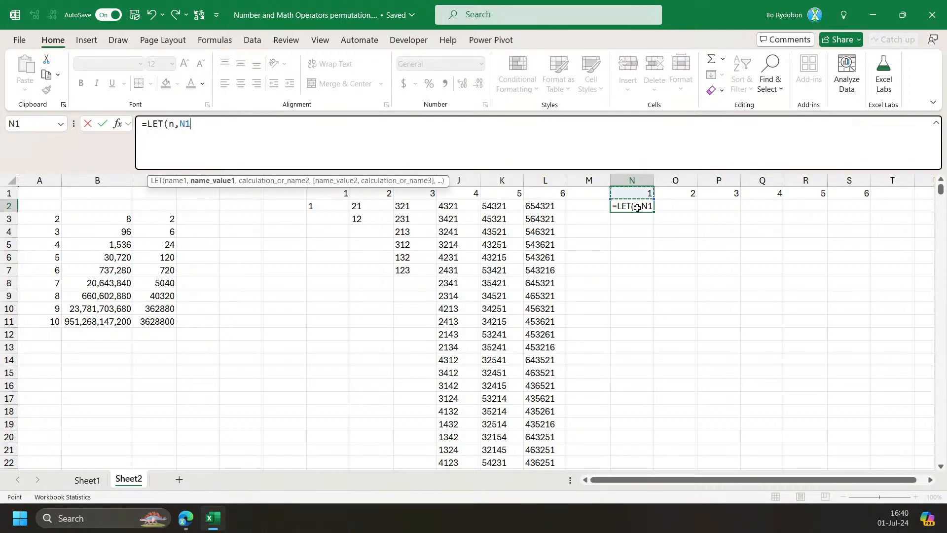
text(,seq)
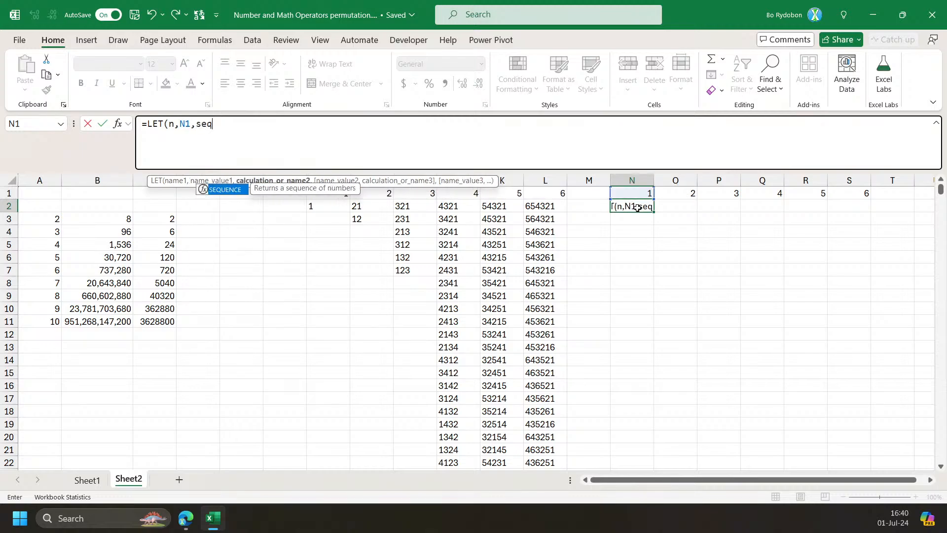
key(Tab)
text(,)
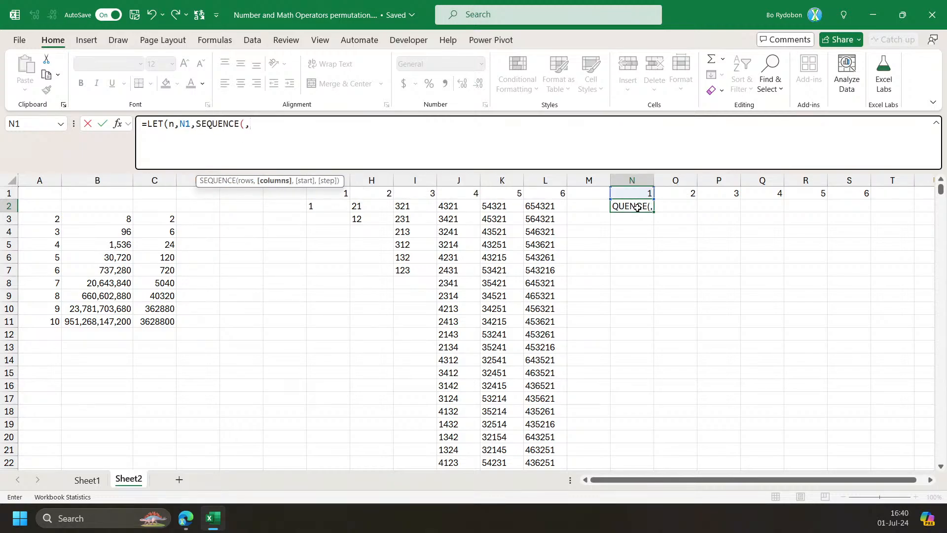
text(n))
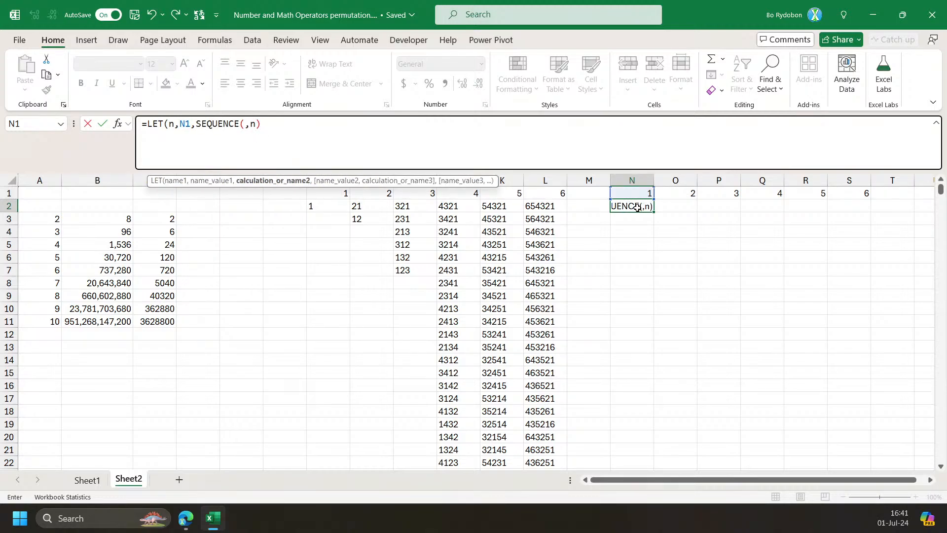
click(194, 126)
text(s,)
text(,s))
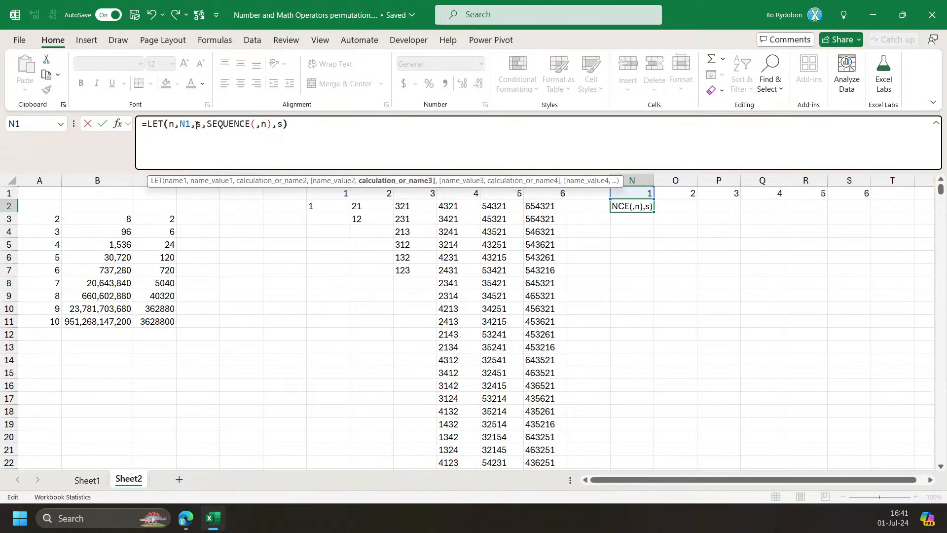
key(ctrl+Return)
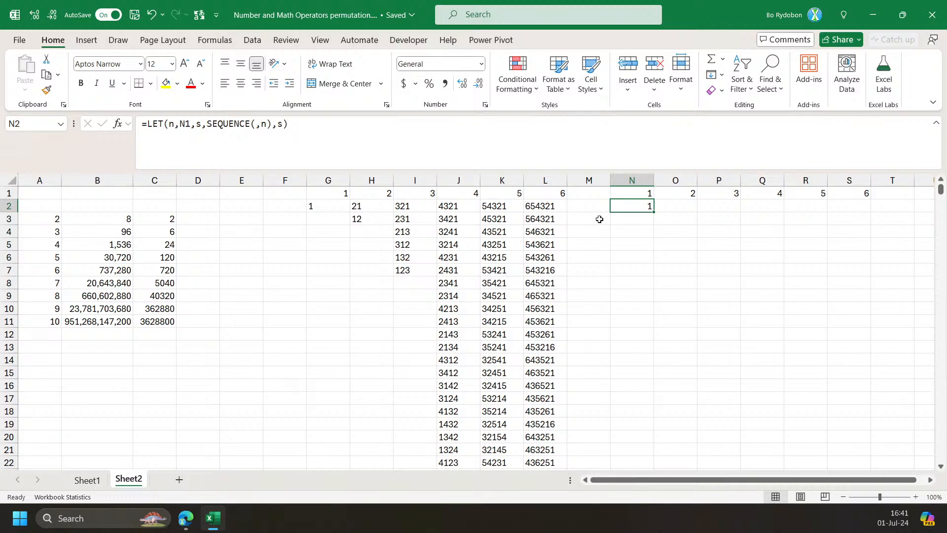
Fill the N2 formula across to O2 and change its final result there to TOCOL(s).
drag(656, 213, 686, 212)
click(683, 216)
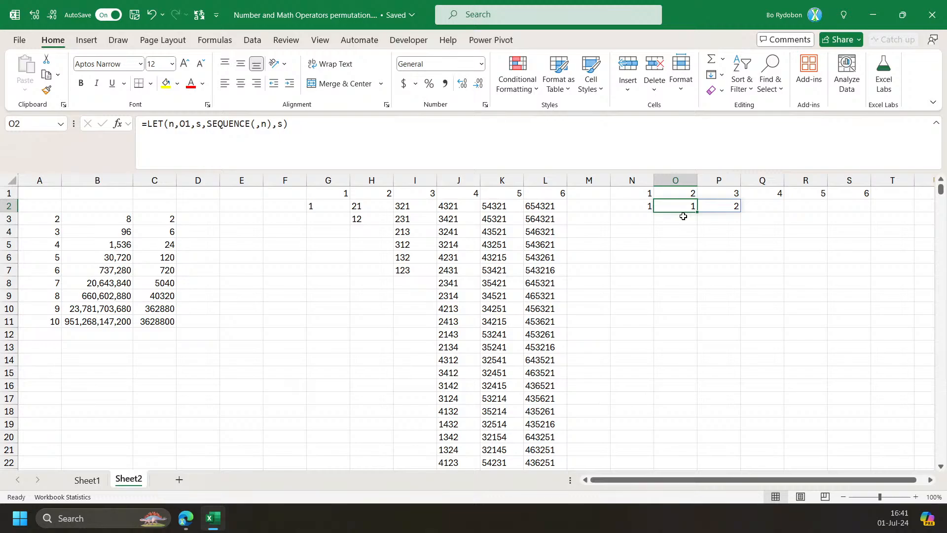
click(286, 134)
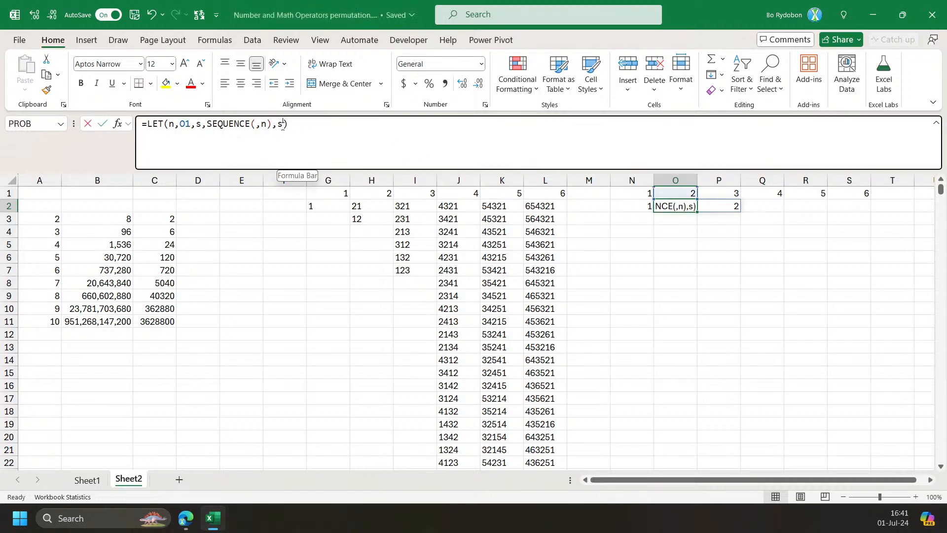
key(BackSpace)
text(to)
key(Tab)
text(s)
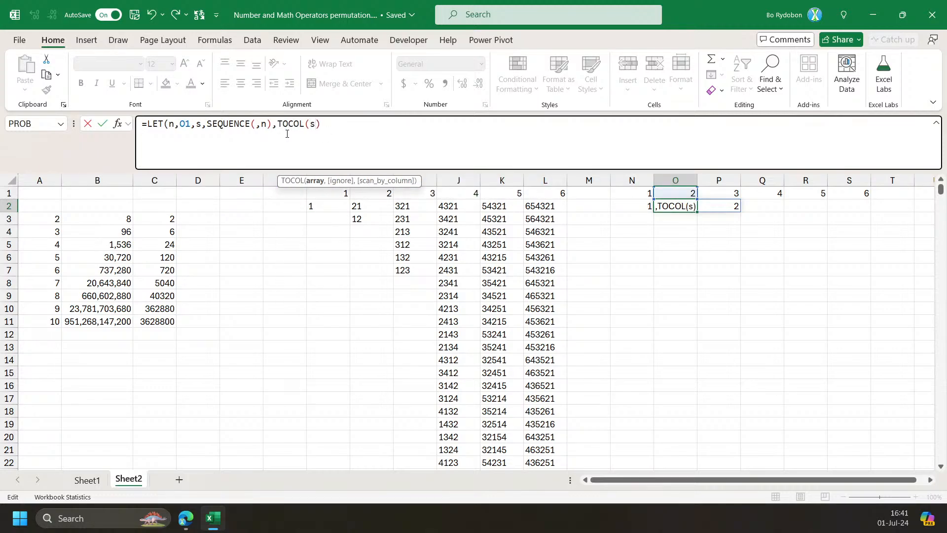
text())
key(Return)
Join the column and row sequences in O2 and flatten them into one column with TOCOL(TOCOL(s)&s).
click(319, 131)
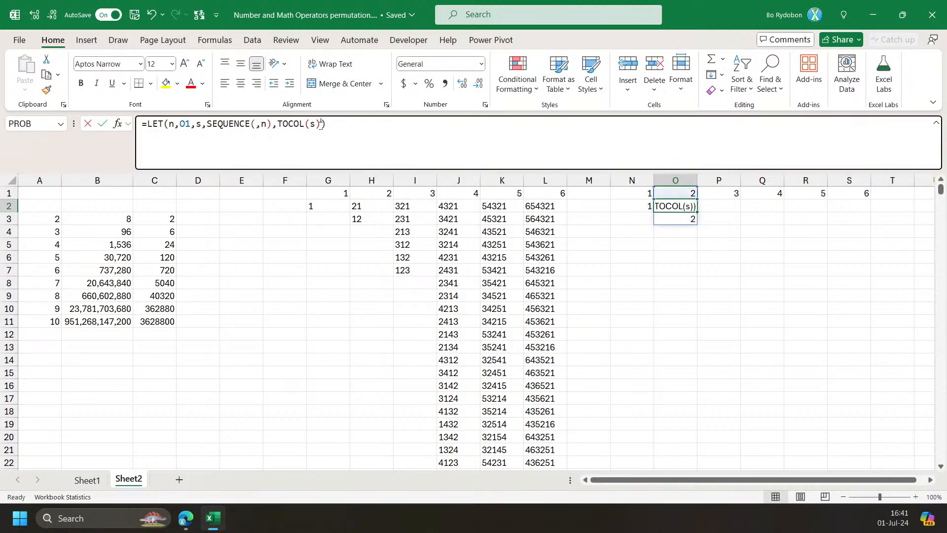
text(&s)
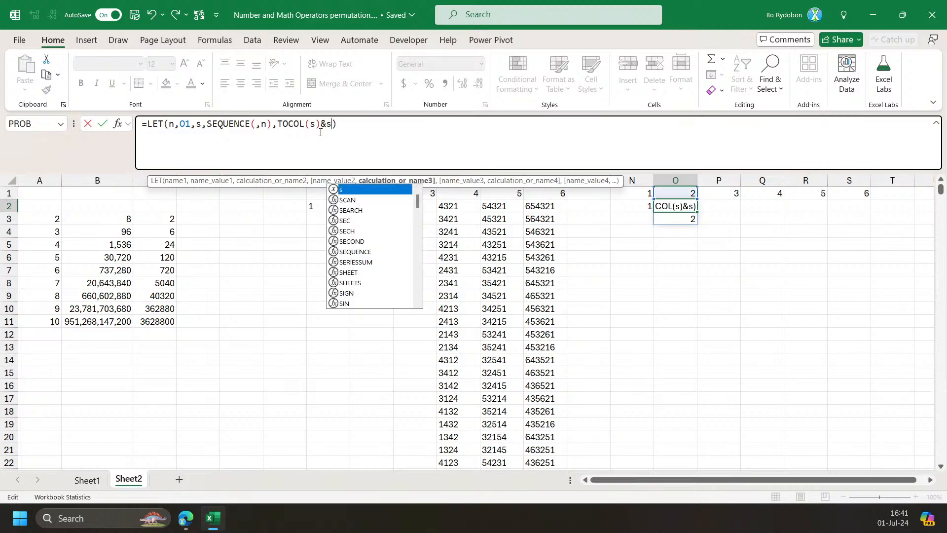
key(Return)
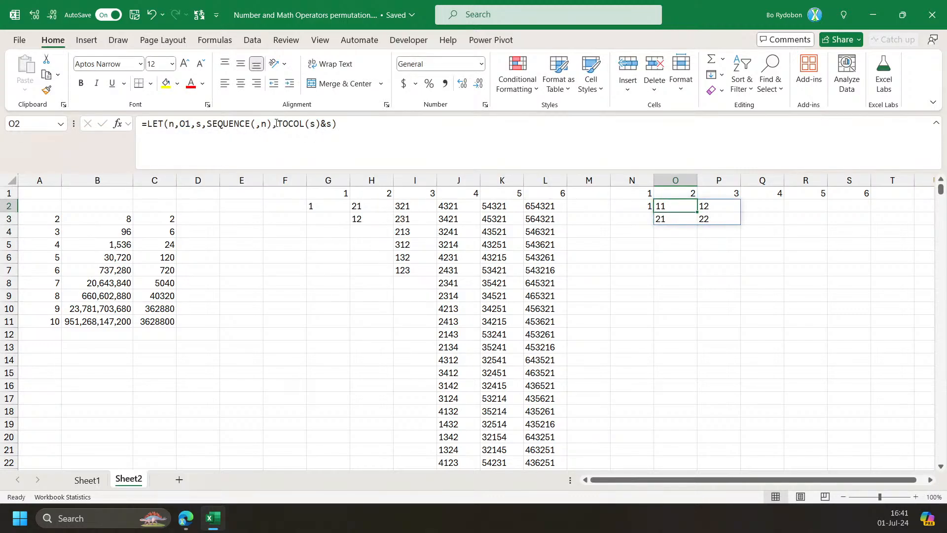
click(277, 124)
text(TOCOL()
key(End)
text())
key(Return)
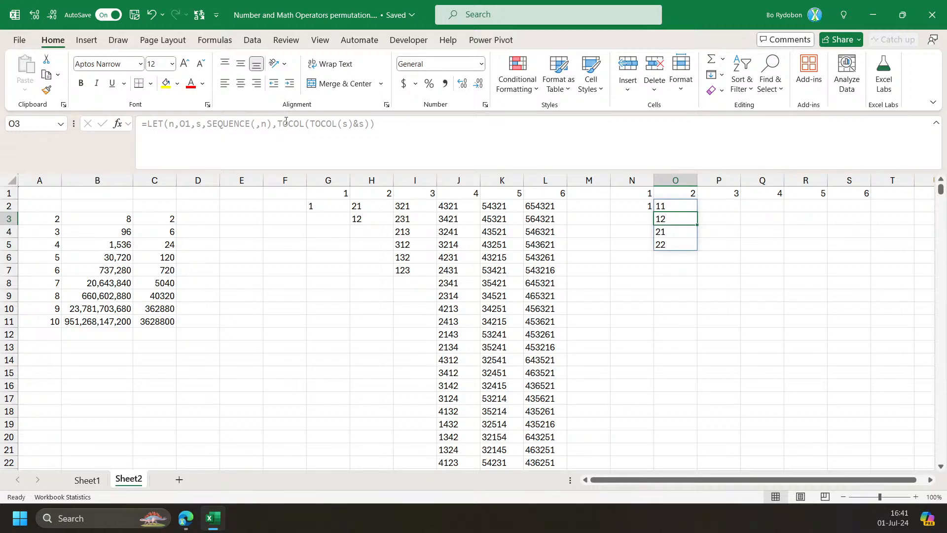
Compare the two-digit permutations in H2:H3 with the number combinations in O2:O5.
click(358, 210)
drag(359, 210, 361, 218)
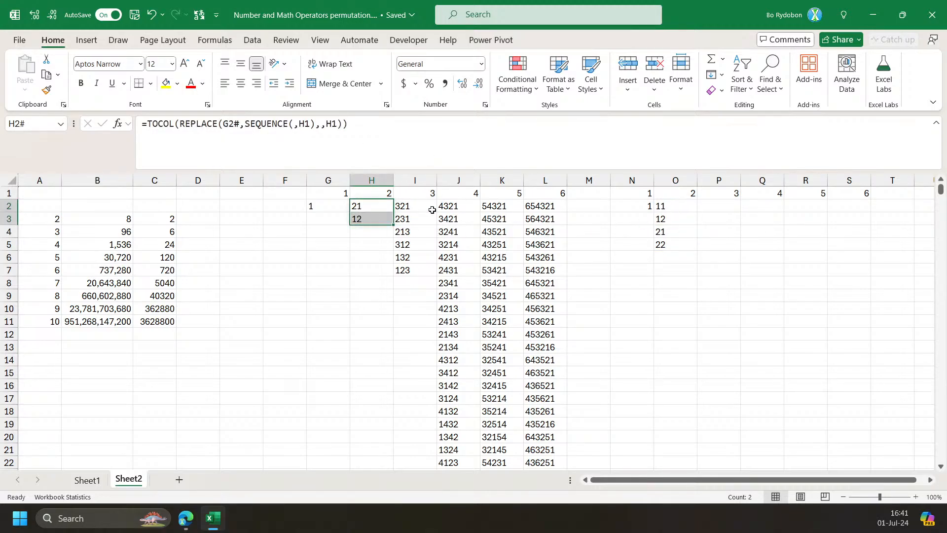
click(662, 246)
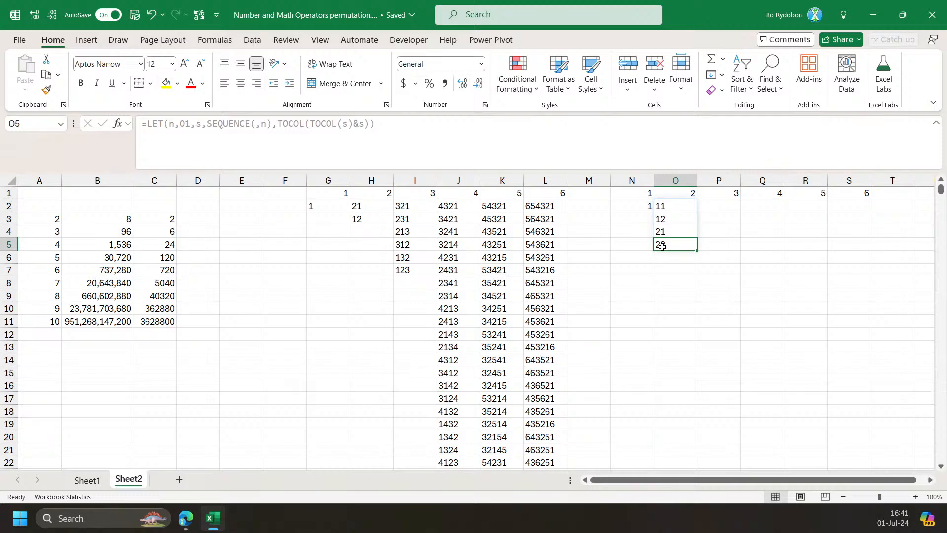
click(670, 206)
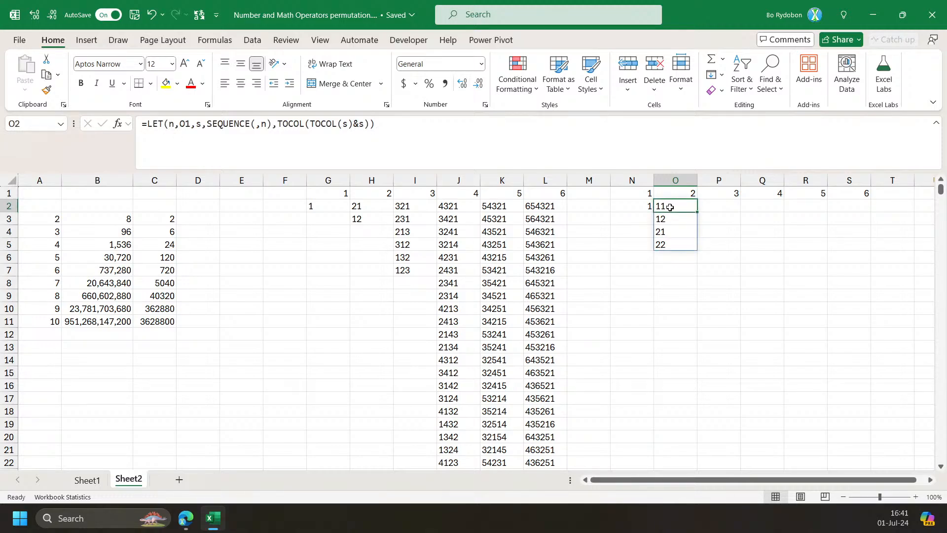
double_click(362, 124)
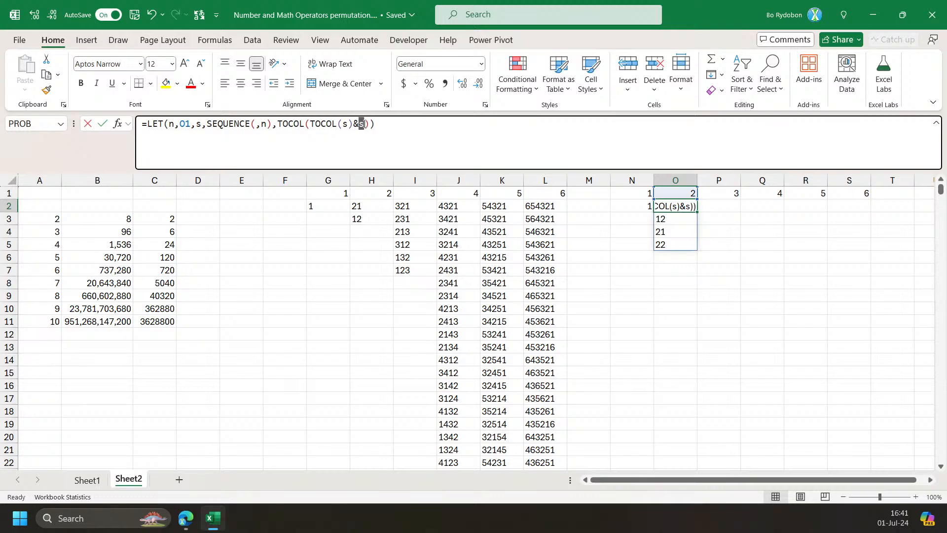
click(369, 210)
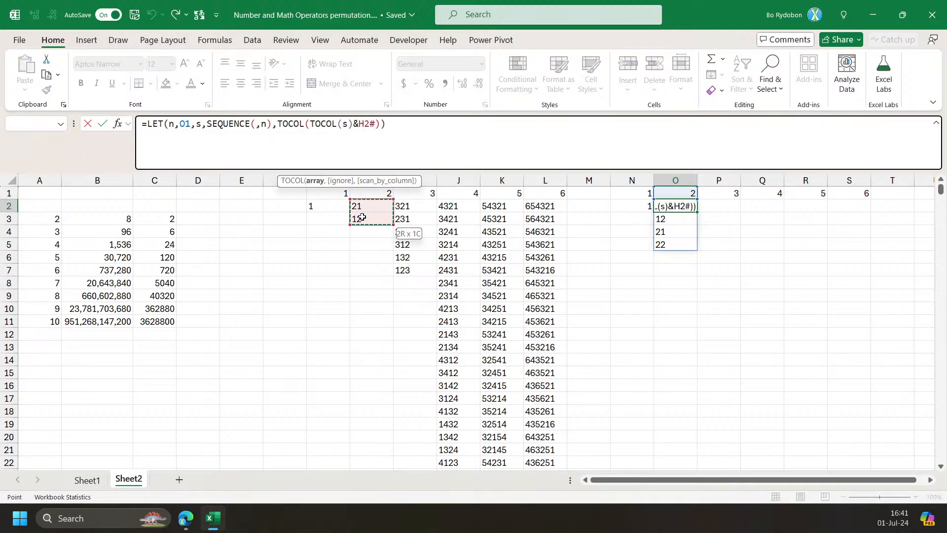
key(Escape)
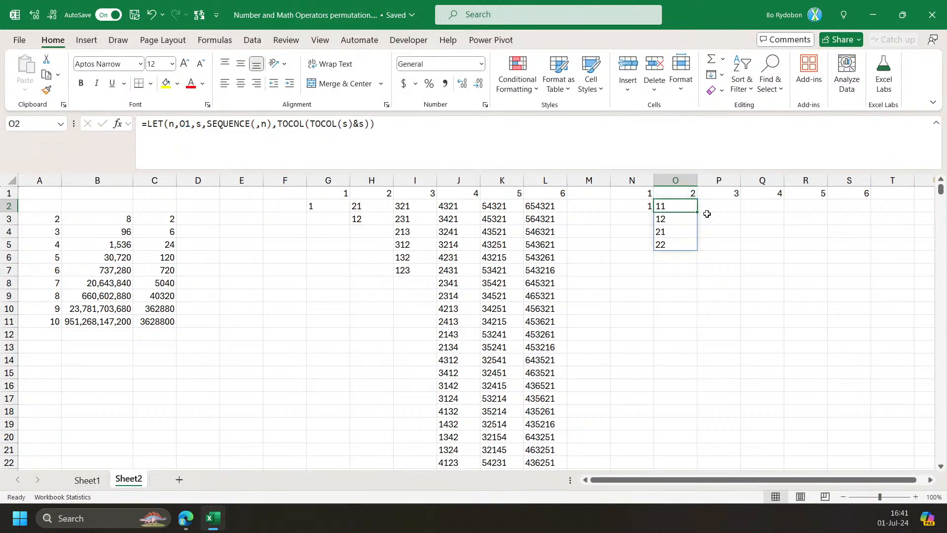
double_click(305, 126)
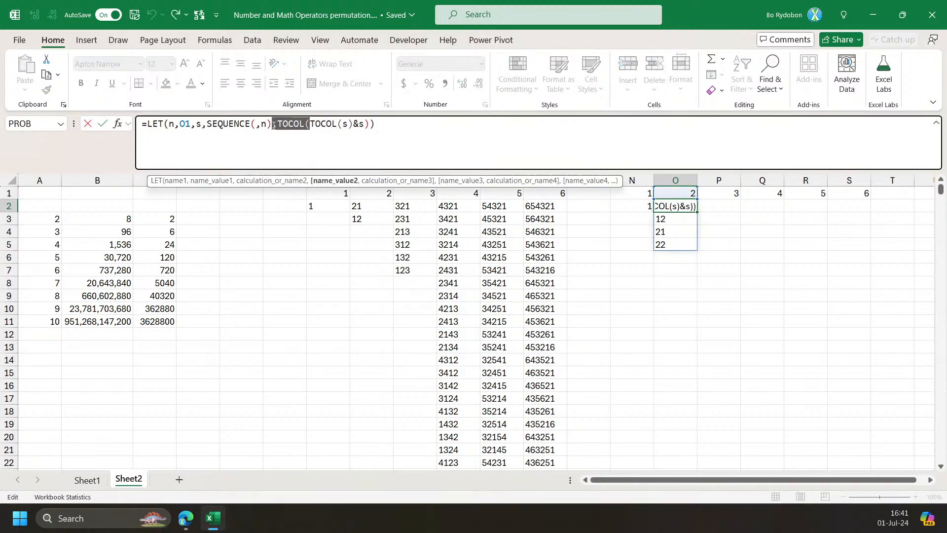
click(273, 126)
key(shift+Left)
key(shift+Left)
key(shift+Left)
key(shift+Left)
key(shift+Left)
key(shift+Left)
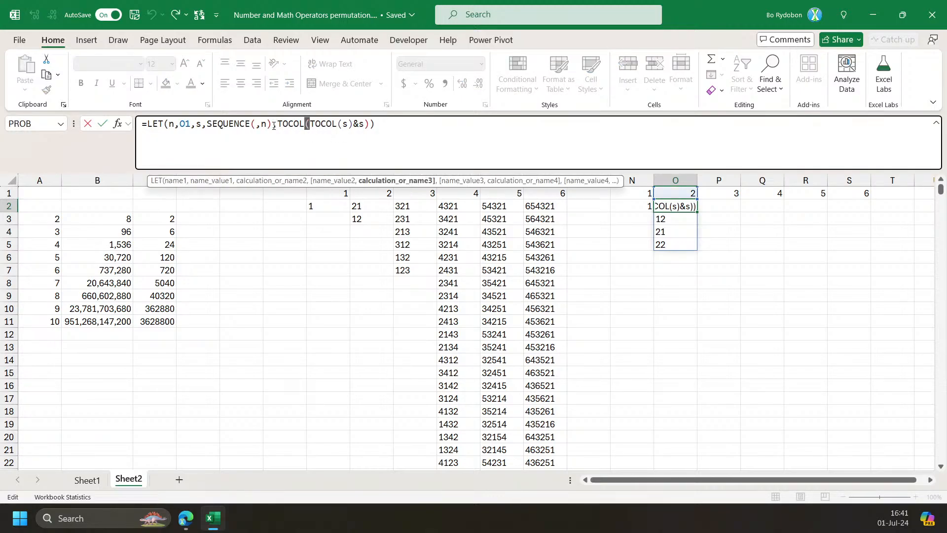
text(IF()
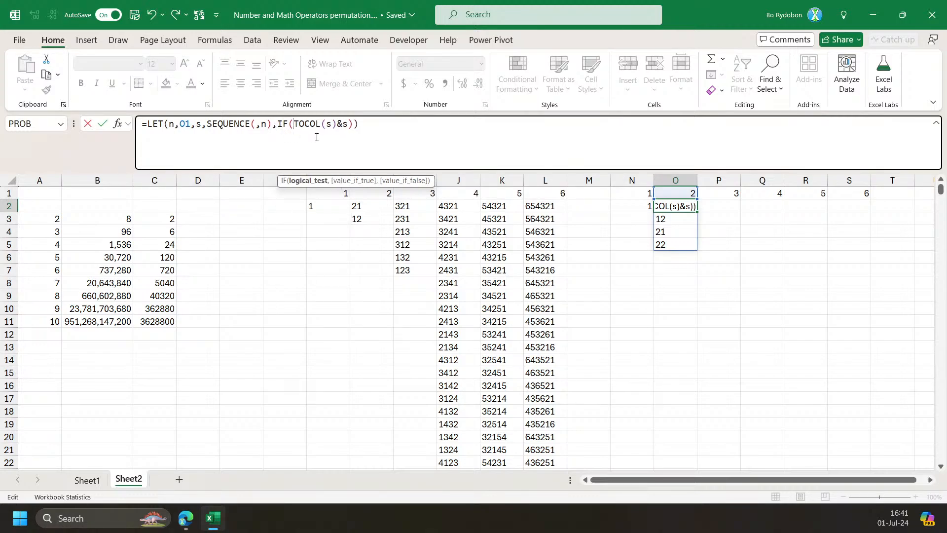
text(ISERR()
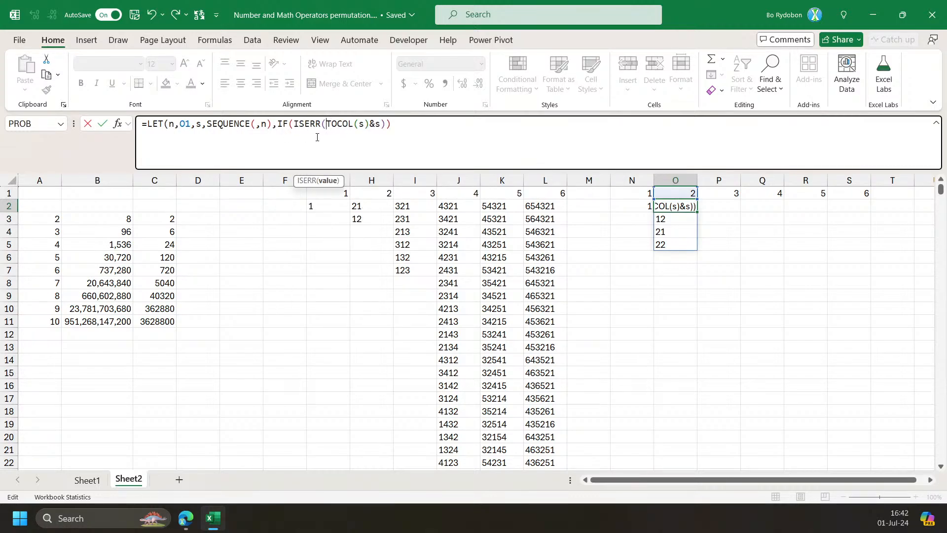
text(FIND()
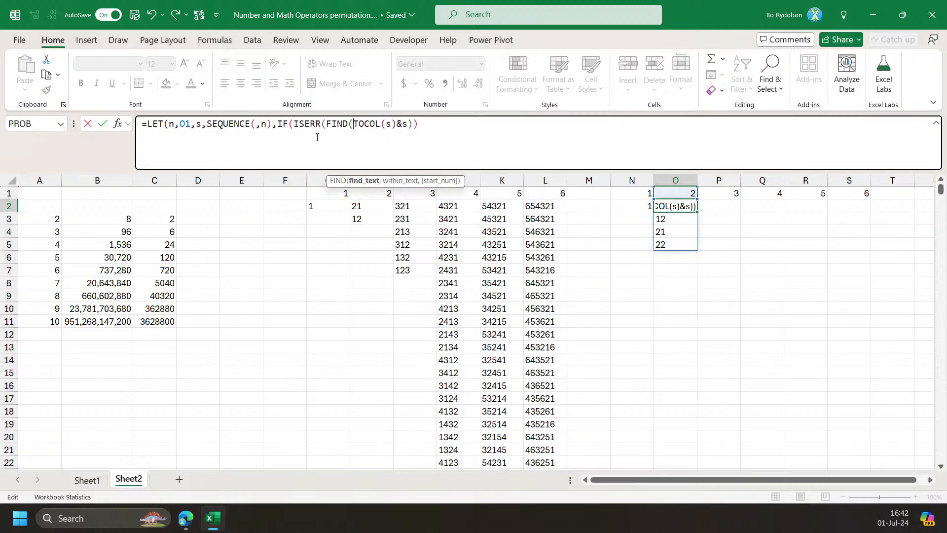
text(s,)
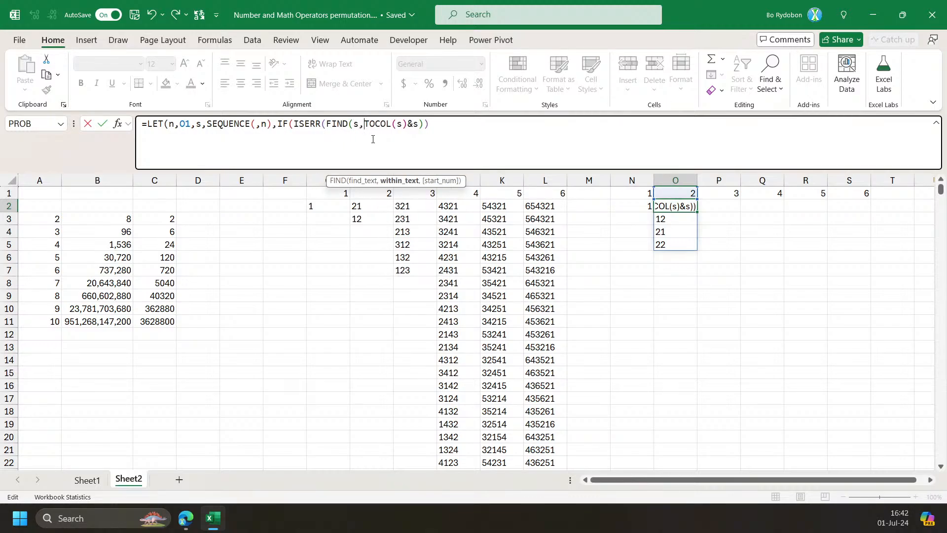
key(Escape)
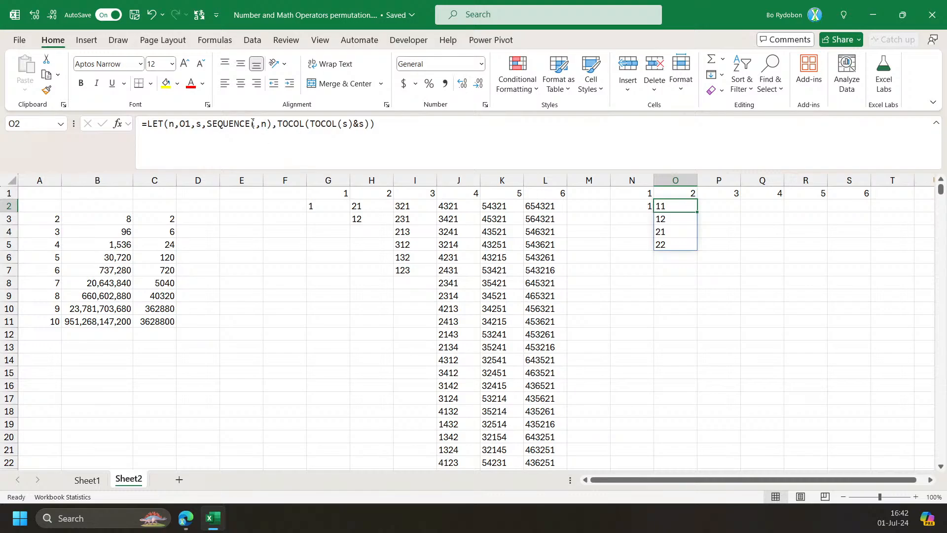
Replace the final TOCOL calculation in the O2 formula with the beginning of REDUCE("",s,LAMBDA(a,_, to iterate over the sequence.
drag(277, 123, 528, 131)
text(red)
key(Tab)
text("",)
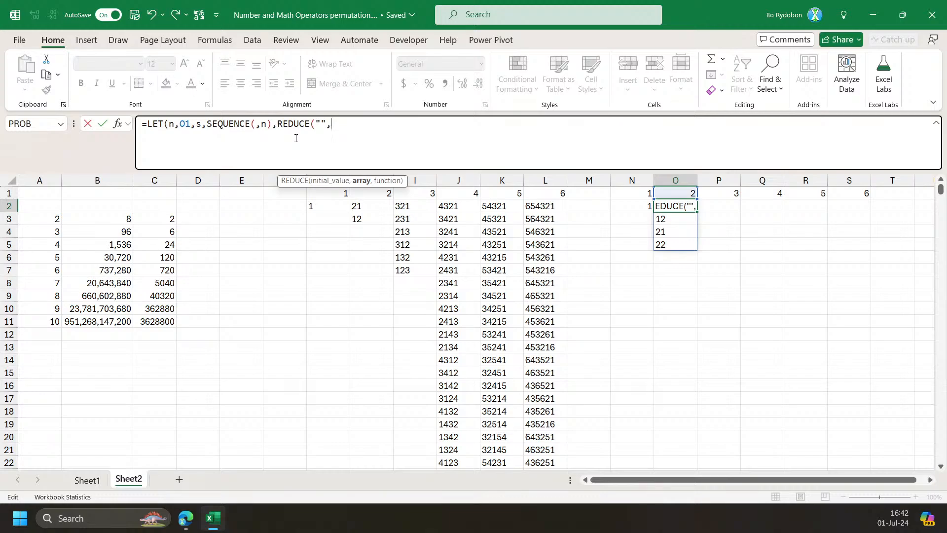
text(s,)
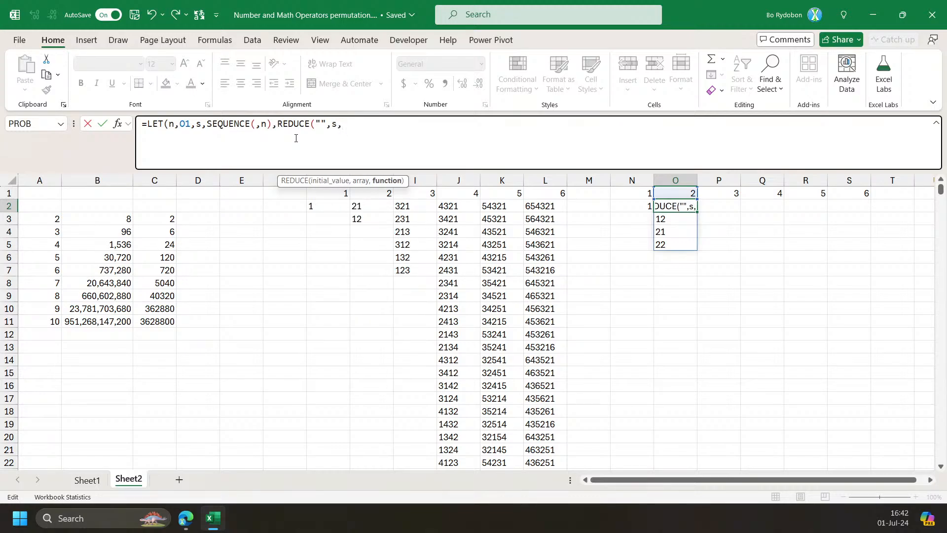
text(lam)
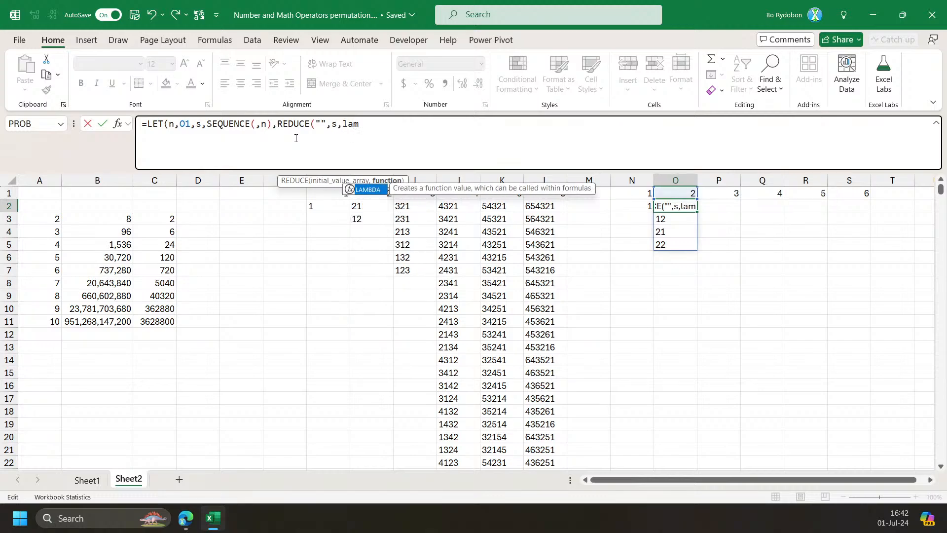
key(Tab)
text(a,_,)
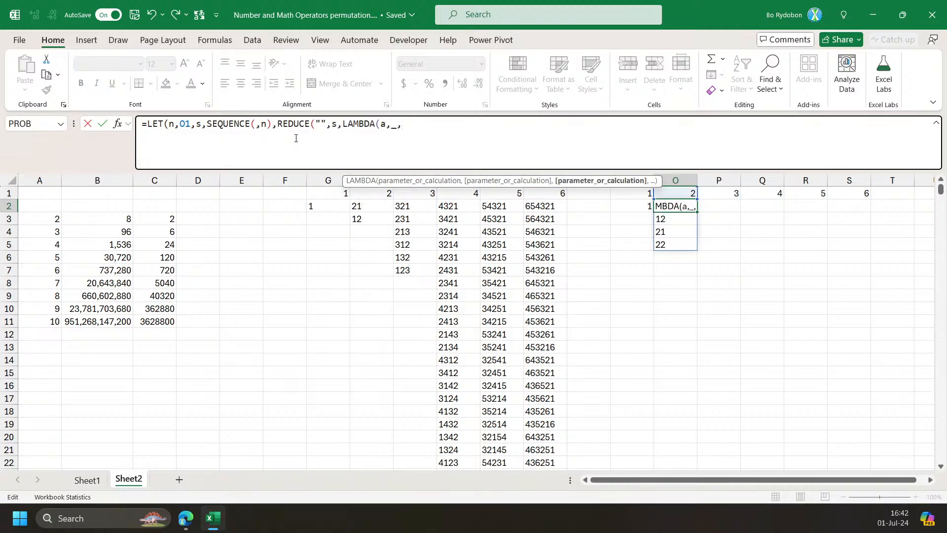
Add ISERR(FIND(s,a)) as the LAMBDA calculation to test which sequence numbers are missing from the accumulator.
text(fi)
key(BackSpace)
key(BackSpace)
text(f)
key(BackSpace)
text(isn)
key(BackSpace)
text(e)
key(Tab)
text(find)
key(Tab)
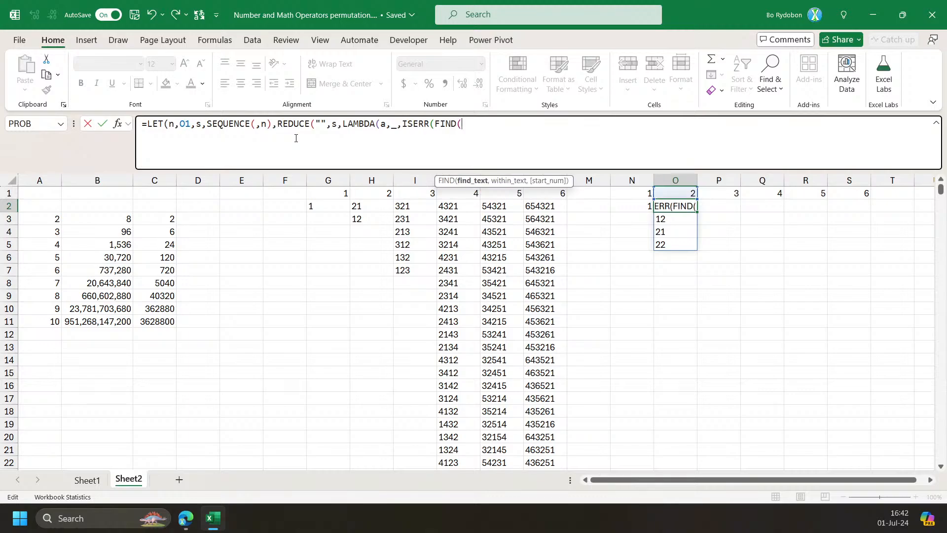
text(s)
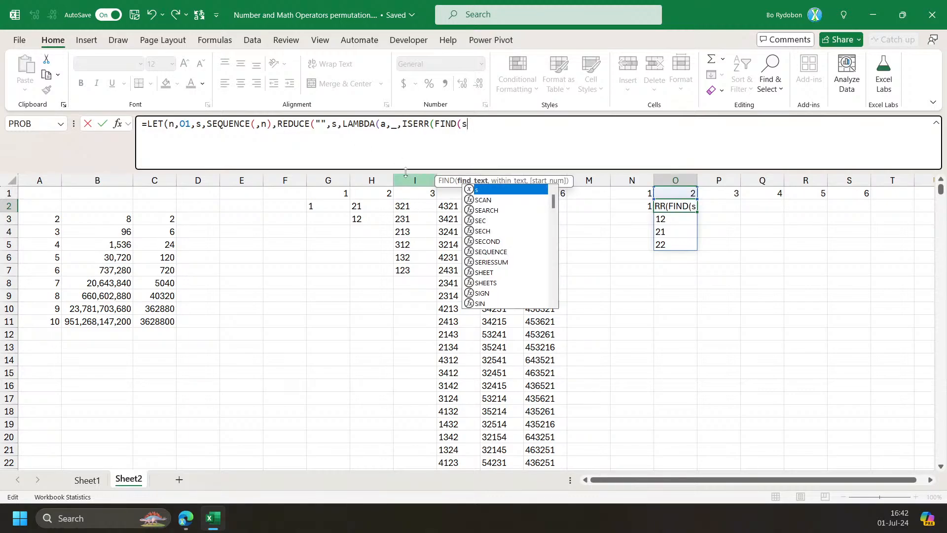
text(,a))
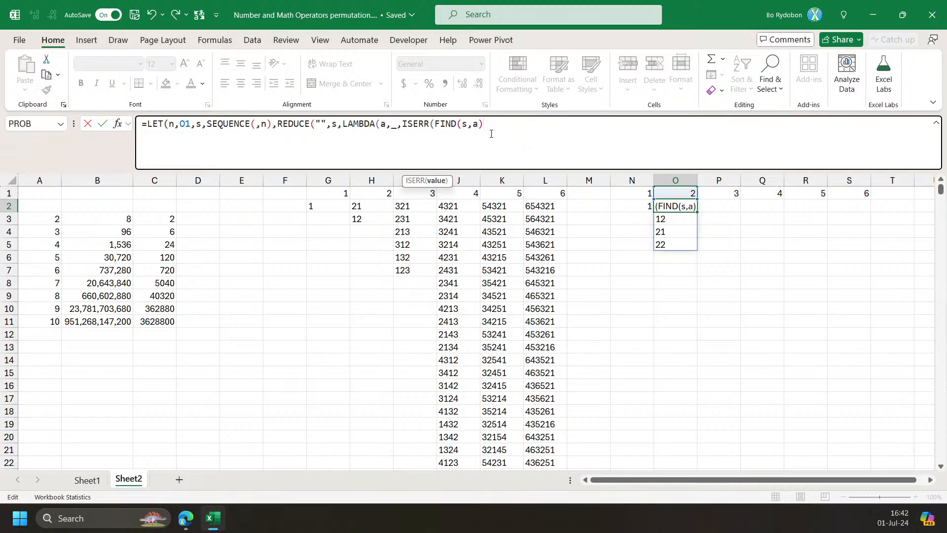
text())
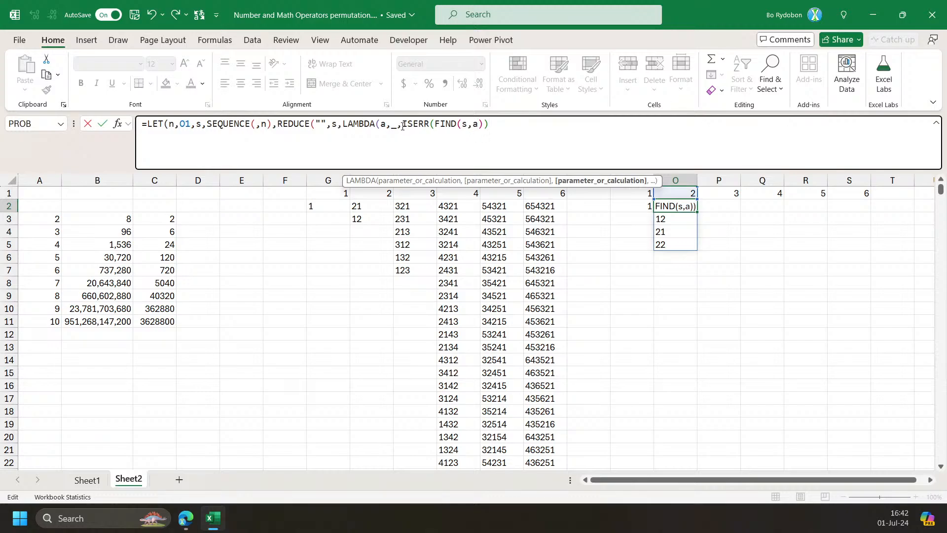
Wrap the ISERR test in IFS so that it returns a&s for the missing numbers: IFS(ISERR(FIND(s,a)),a&s).
click(403, 124)
text(IF()
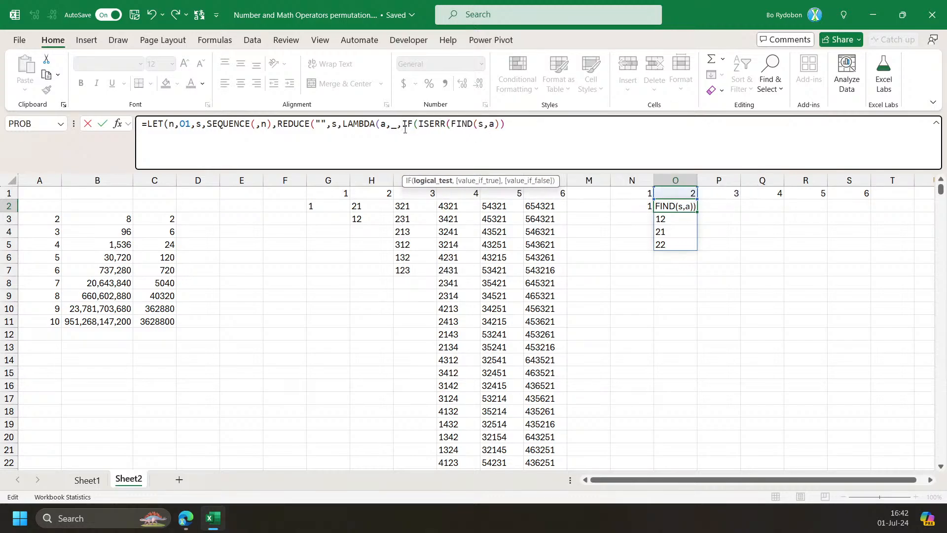
click(416, 124)
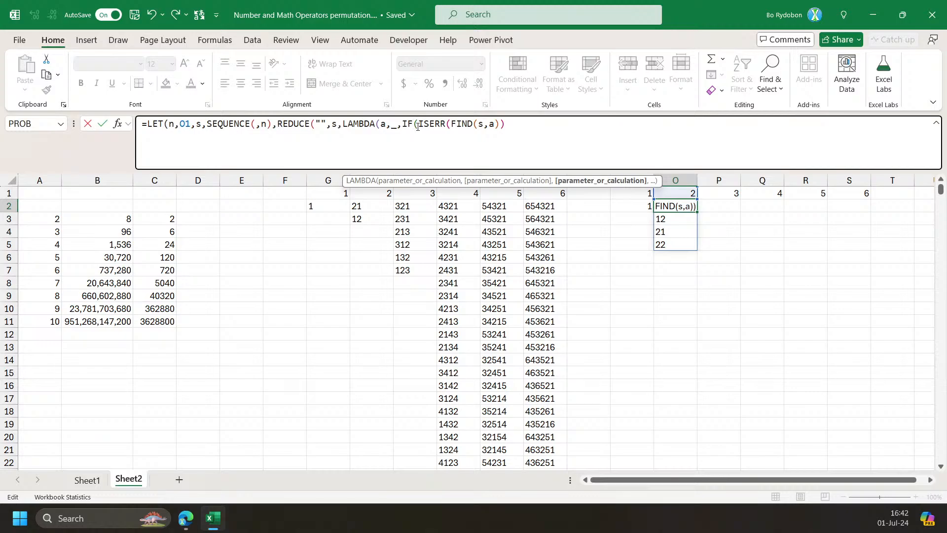
click(428, 124)
click(433, 181)
click(519, 127)
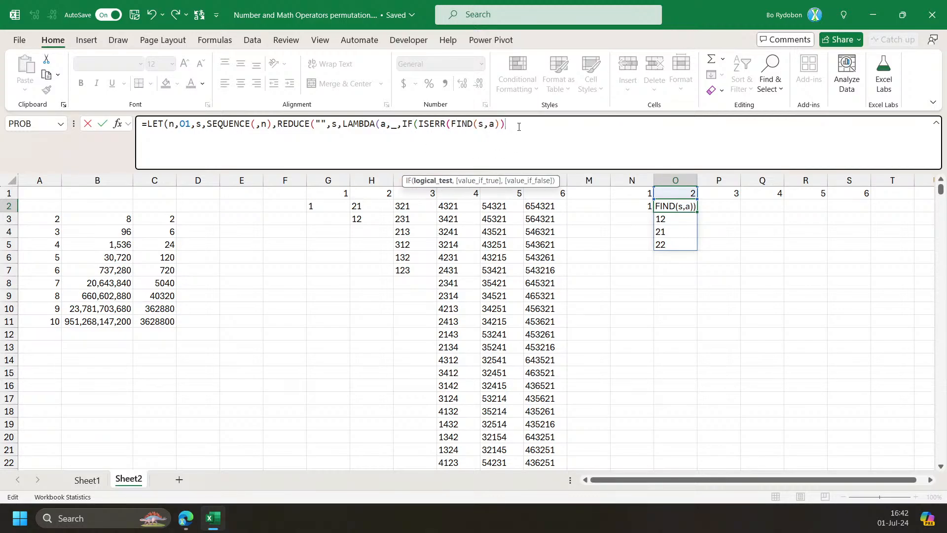
click(415, 125)
text(S)
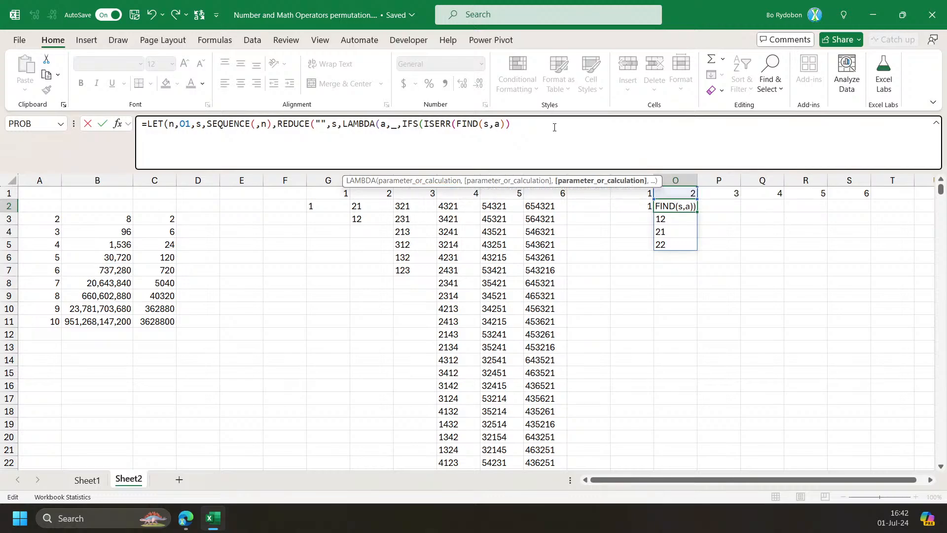
text(,a&s))
Copy the whole unfinished REDUCE formula, discard the edit in O2, and paste the formula text into P2.
key(ctrl+a)
key(ctrl+c)
key(Escape)
key(Right)
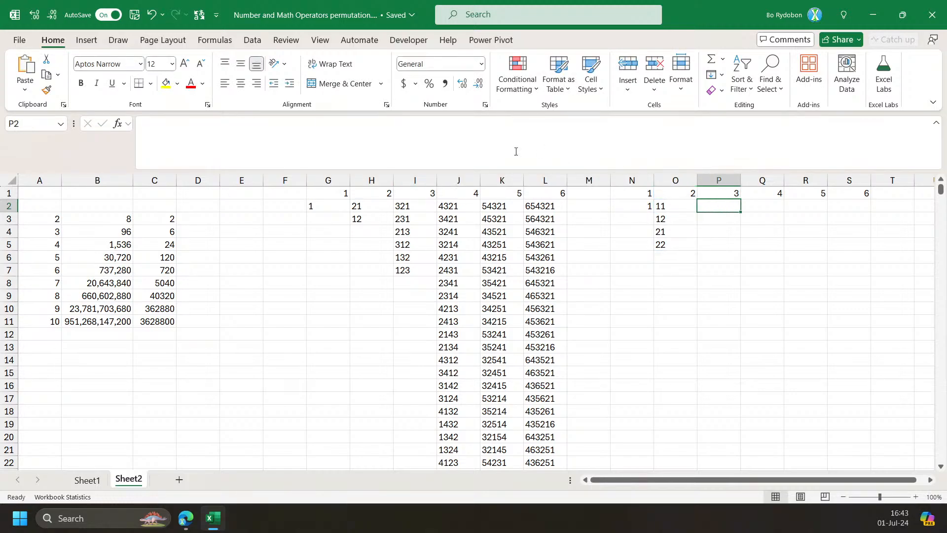
key(F2)
key(ctrl+v)
Change IFS to IF in the P2 formula, wrap it as TOCOL(IF(ISERR(FIND(s,a)),a&s)), and enter the formula with its closing brackets.
click(418, 124)
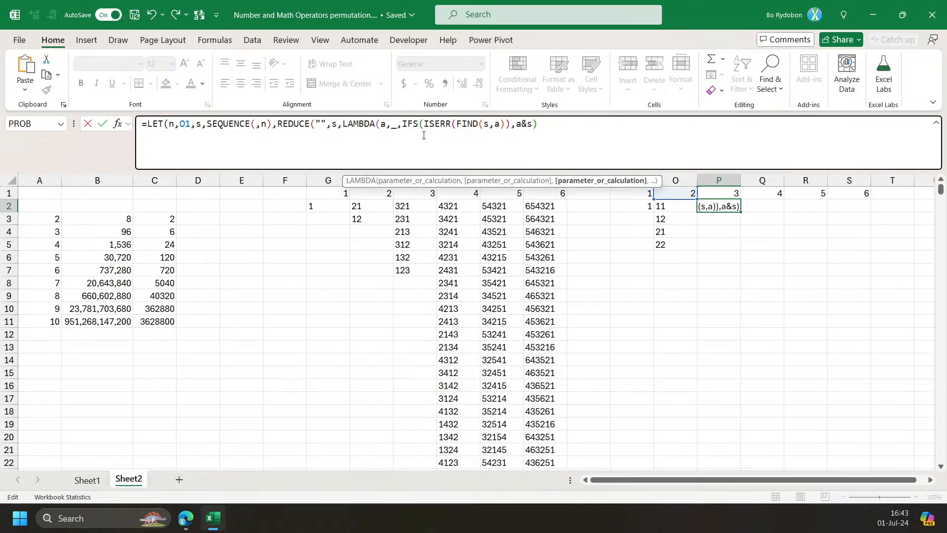
key(BackSpace)
click(403, 124)
text(TOCOL()
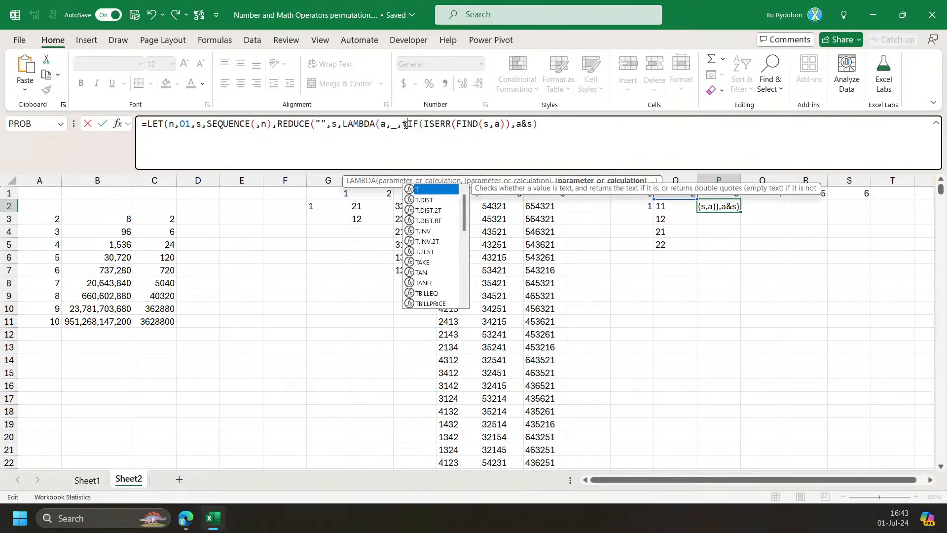
text())
key(Return)
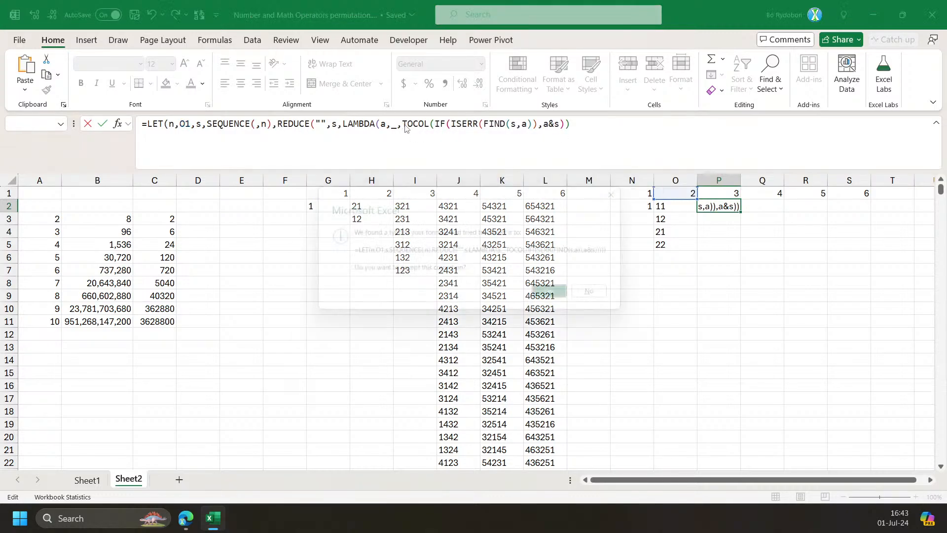
key(Return)
key(Up)
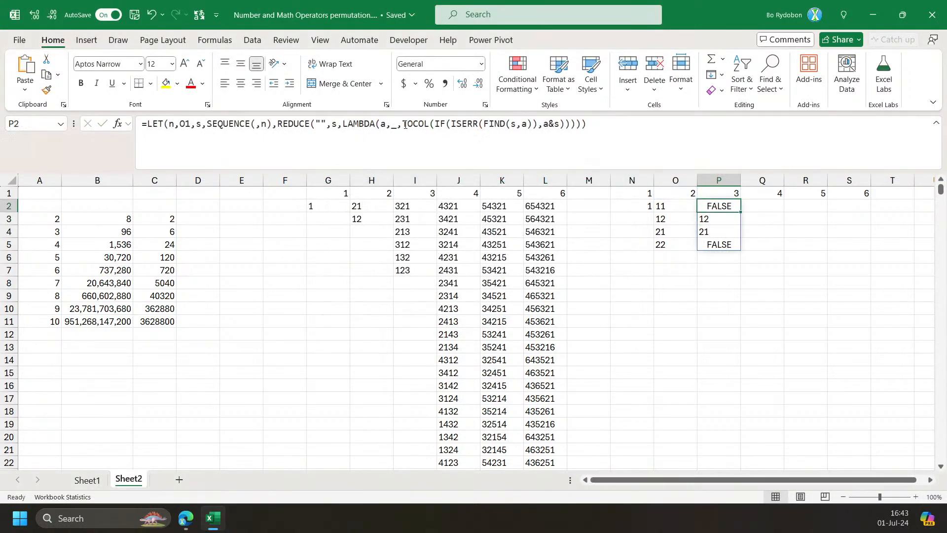
Compare the O2:O5 combinations with the P2 results and change IF to IFS in the P2 formula.
click(671, 206)
click(669, 244)
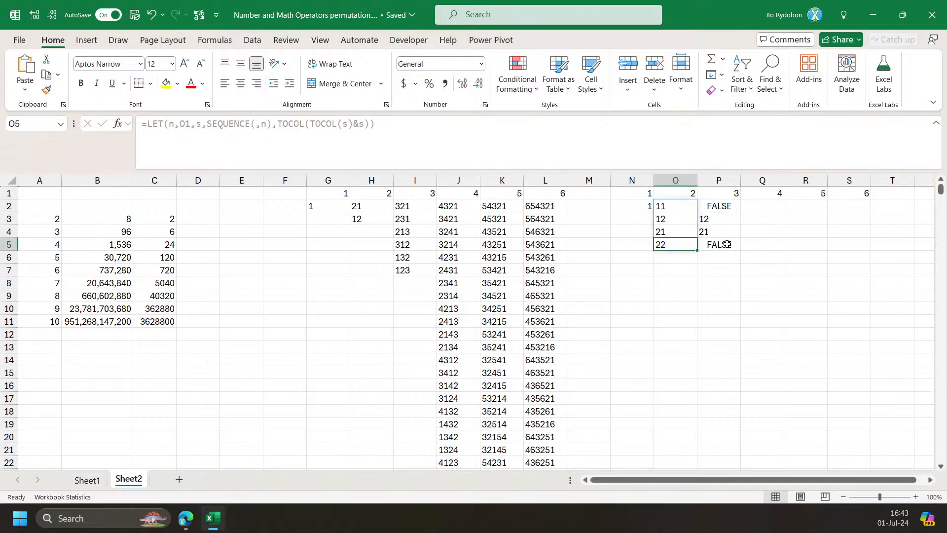
click(727, 208)
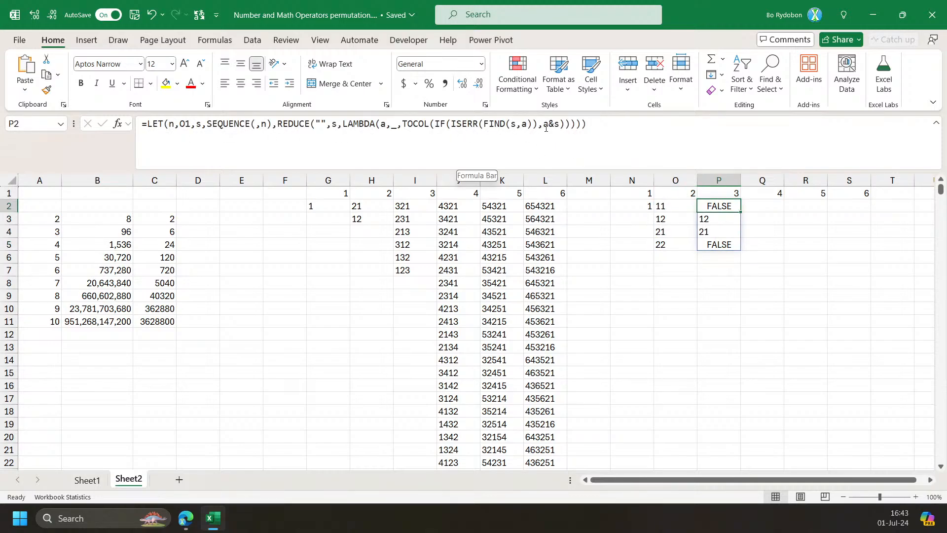
click(446, 124)
text(S)
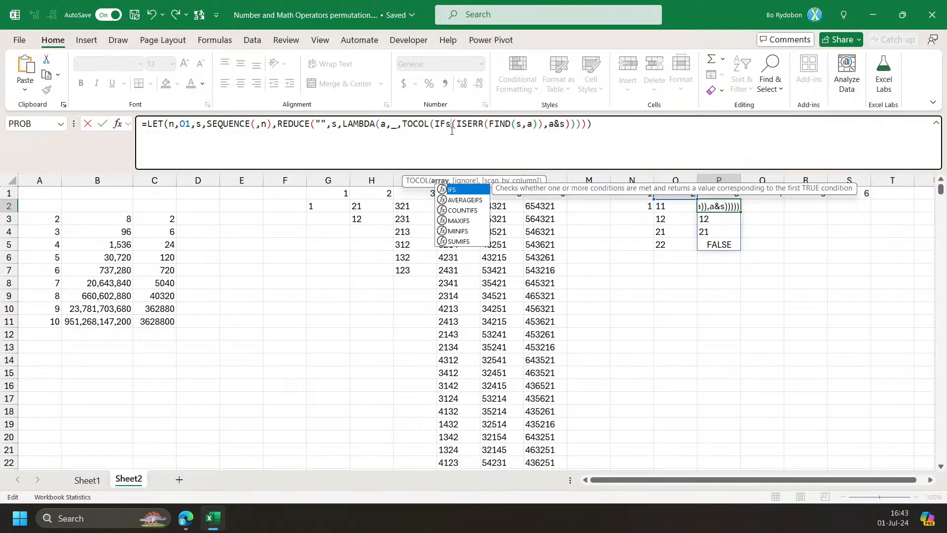
key(Return)
Add 3 as the ignore argument of TOCOL in P2 to drop blanks and errors.
click(435, 124)
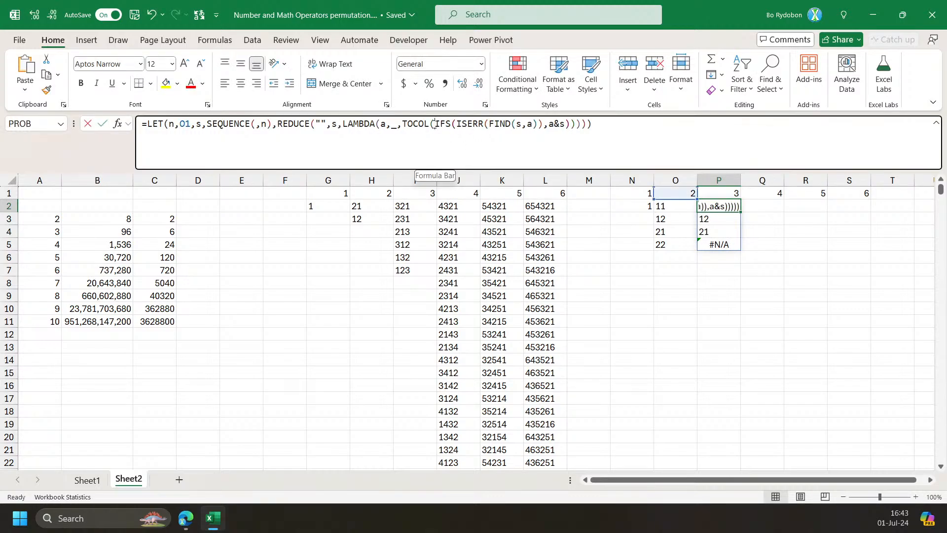
drag(435, 124, 570, 123)
click(570, 124)
text(,3)
key(Return)
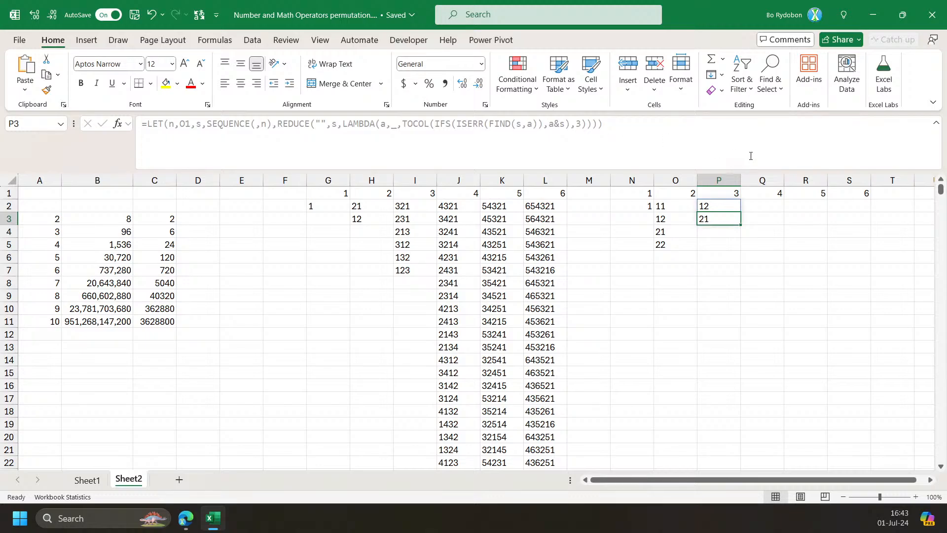
Clear the old formula in O2:O5, move the P2 REDUCE formula into O2, and fill it across to S2.
drag(678, 208, 670, 247)
key(Delete)
click(713, 207)
drag(711, 200, 854, 211)
click(845, 207)
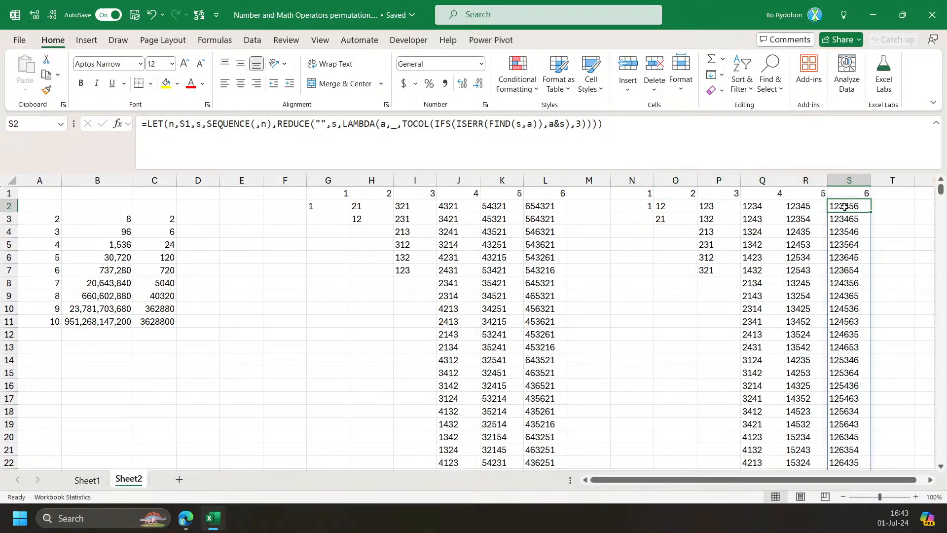
Compare the six-digit permutations in column L with those in column S.
drag(541, 207, 542, 284)
click(841, 207)
scroll(819, 354, right, 3)
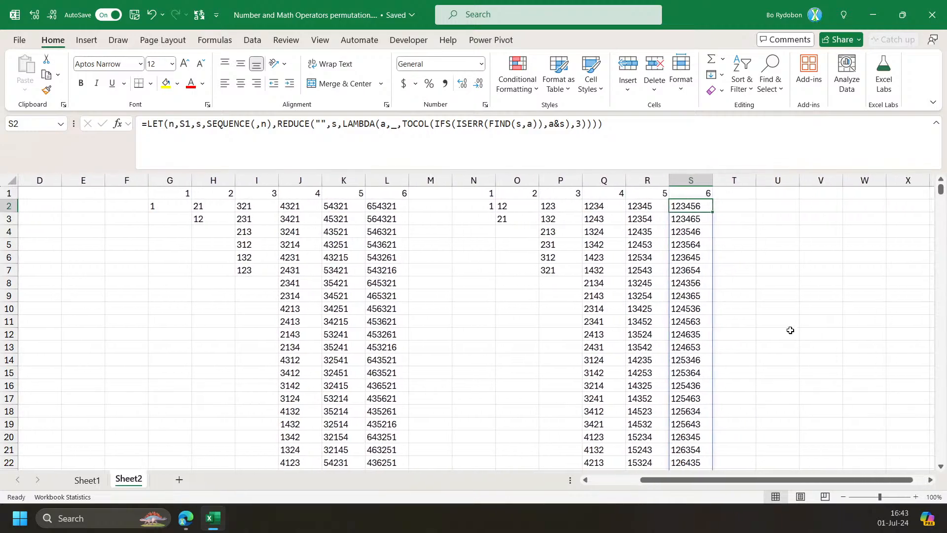
Enter 4 in V1 and 2 in V2 as inputs for a partial permutation.
click(604, 205)
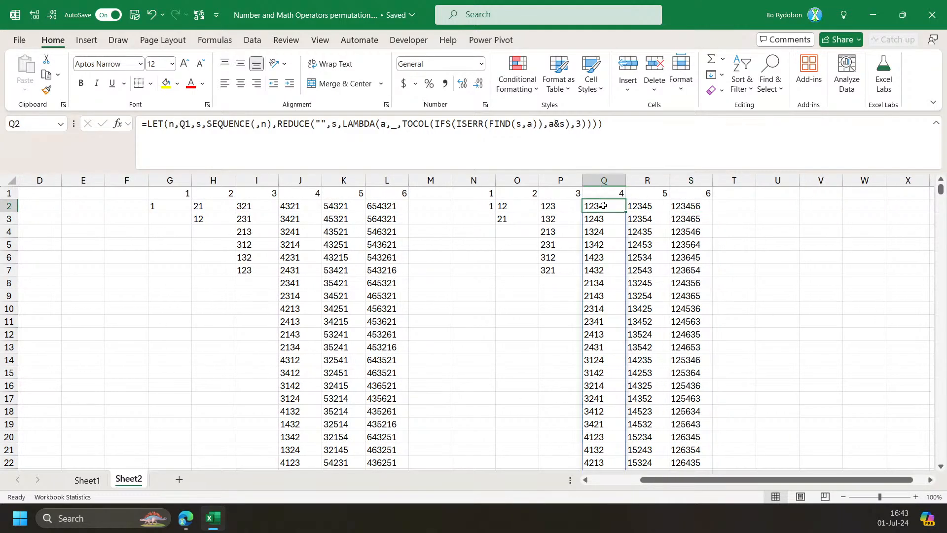
click(809, 193)
text(4)
key(Return)
text(2)
key(Return)
click(604, 206)
click(672, 141)
key(ctrl+a)
key(ctrl+c)
key(Escape)
click(866, 206)
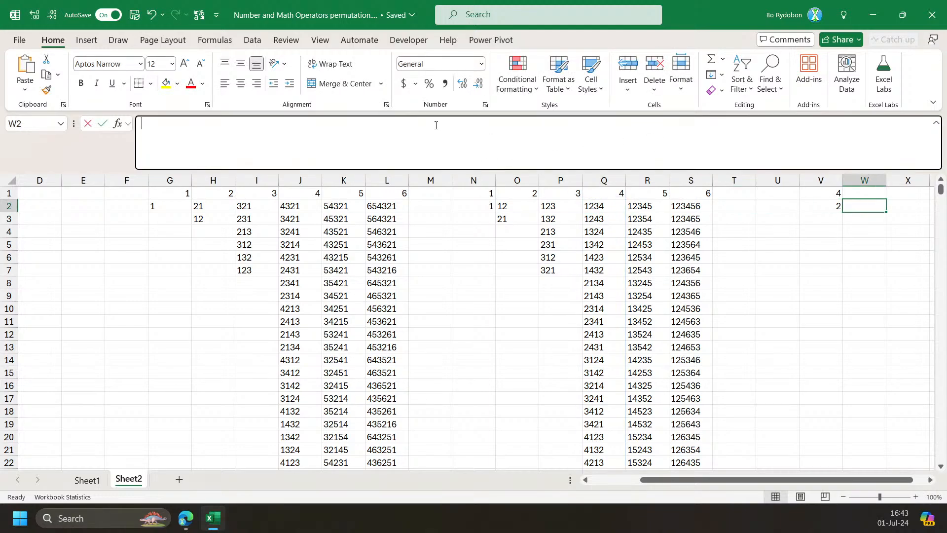
click(312, 139)
key(ctrl+v)
key(Escape)
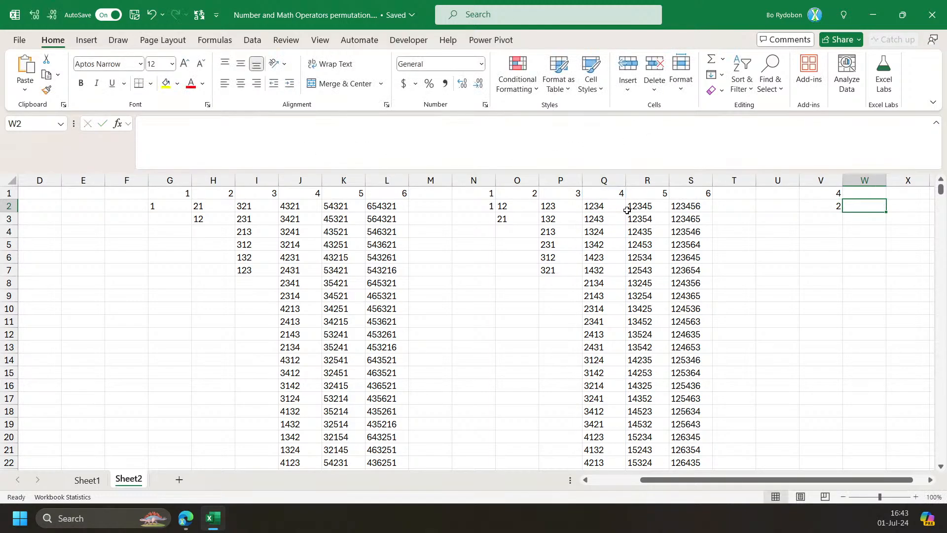
Check how far the four-number permutations in column Q extend against the inputs in V1:V2.
click(602, 207)
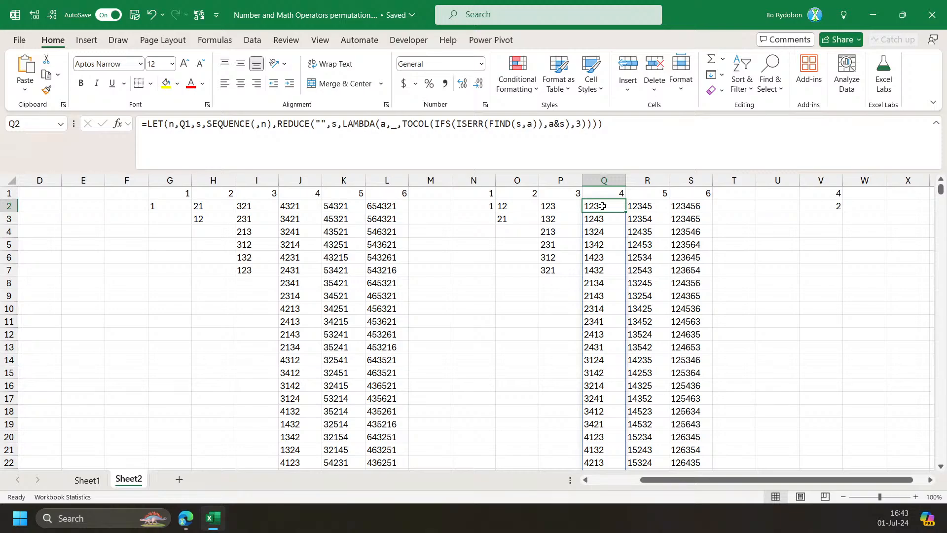
key(ctrl+shift+Down)
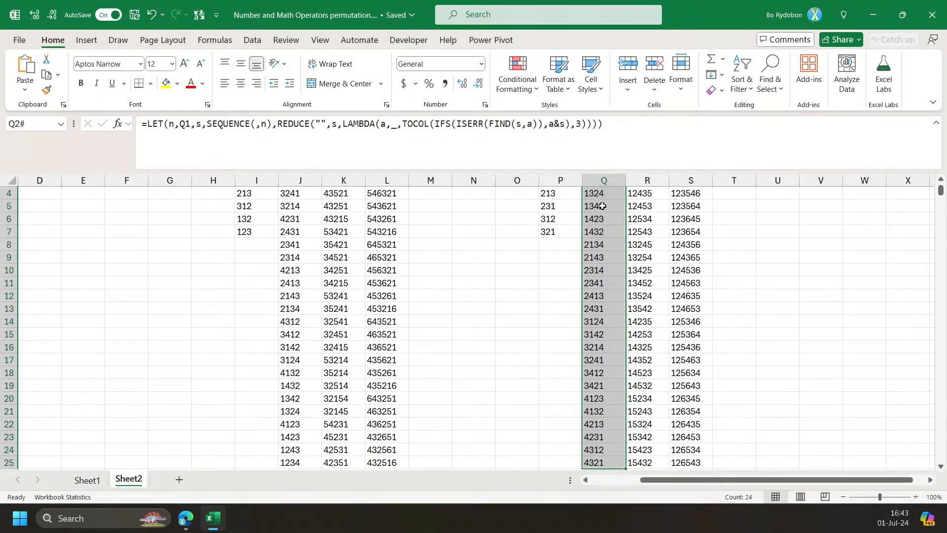
key(Up)
key(Right)
key(Right)
key(Right)
key(Right)
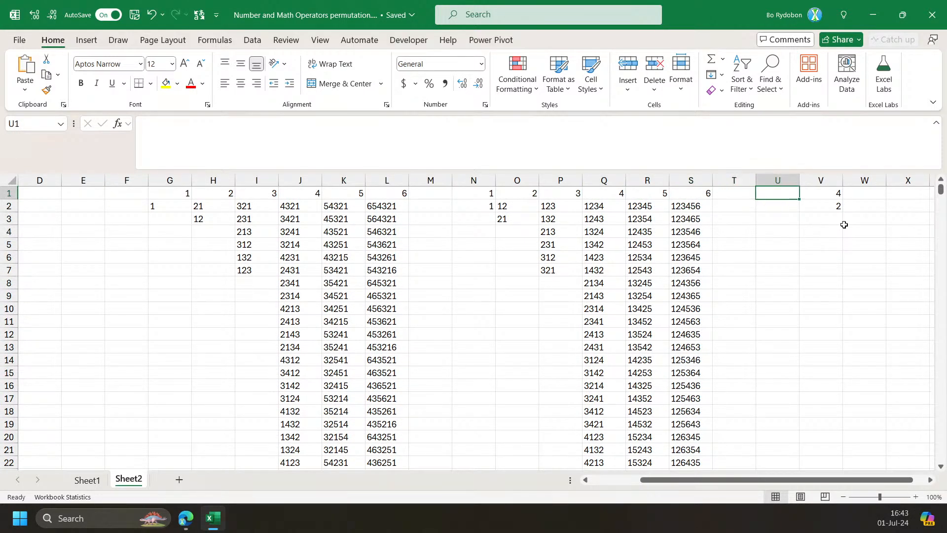
key(Right)
key(Down)
Copy the REDUCE permutation formula from Q2 into V2 with its Q1 reference intact.
click(826, 197)
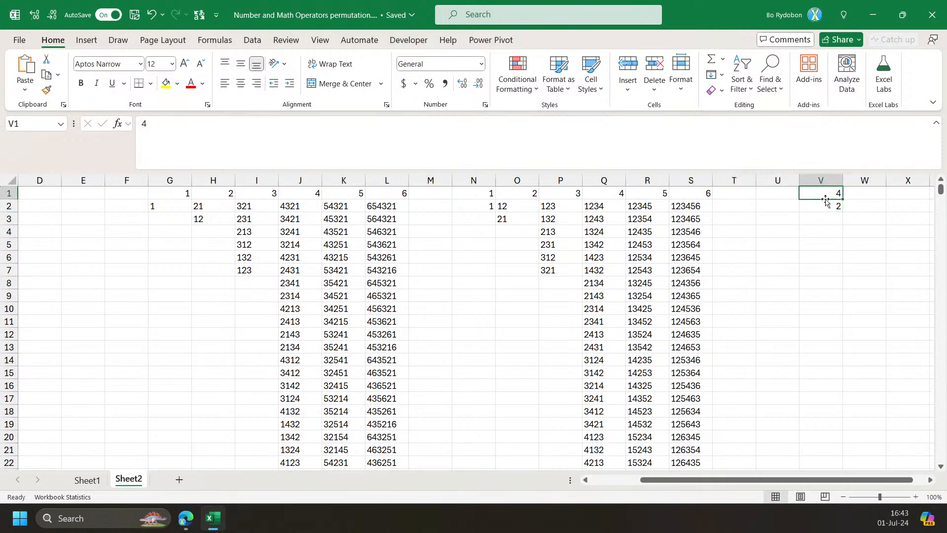
click(584, 208)
drag(605, 124, 218, 125)
click(829, 206)
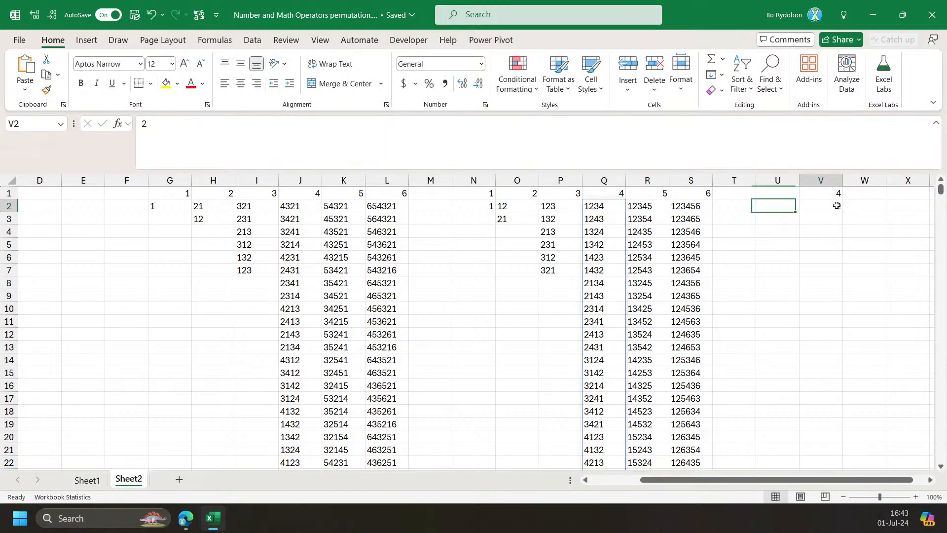
drag(535, 146, 67, 127)
text(=LET(n,Q1,s,SEQUENCE(,n),REDUCE("",s,LAMBDA(a,_,TOCOL(IFS(ISERR(FIND(s,a)),a&s),3)))))
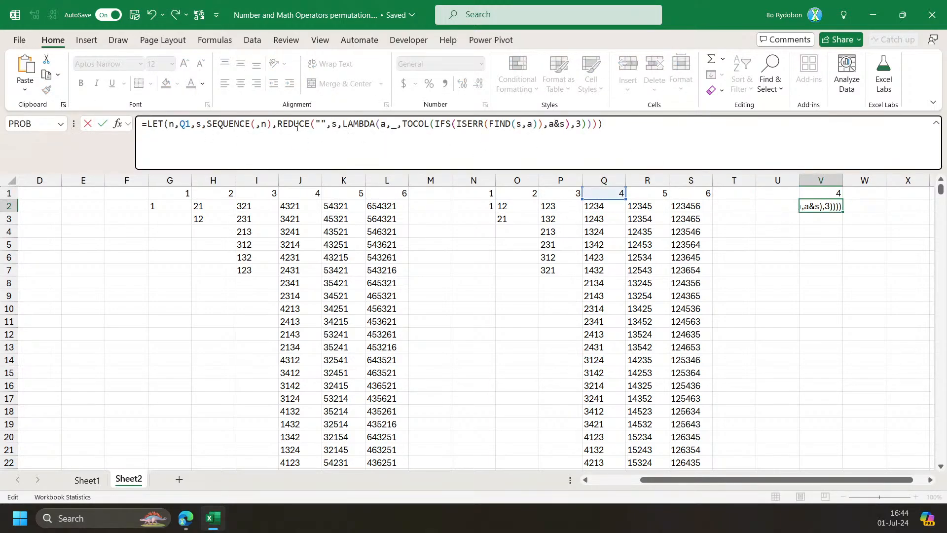
Replace the REDUCE array argument s with SEQUENCE(2) in the V2 formula.
double_click(336, 125)
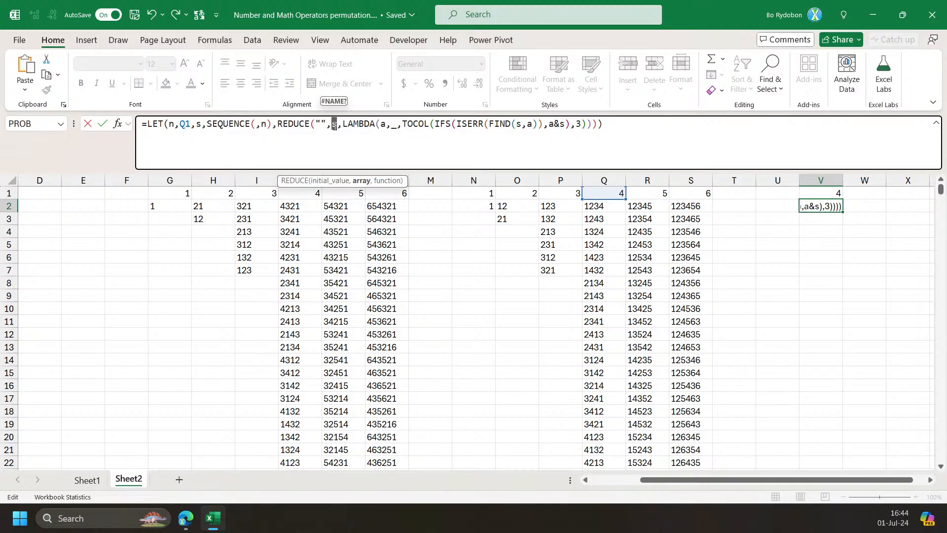
text(se)
key(Tab)
text(2))
key(Return)
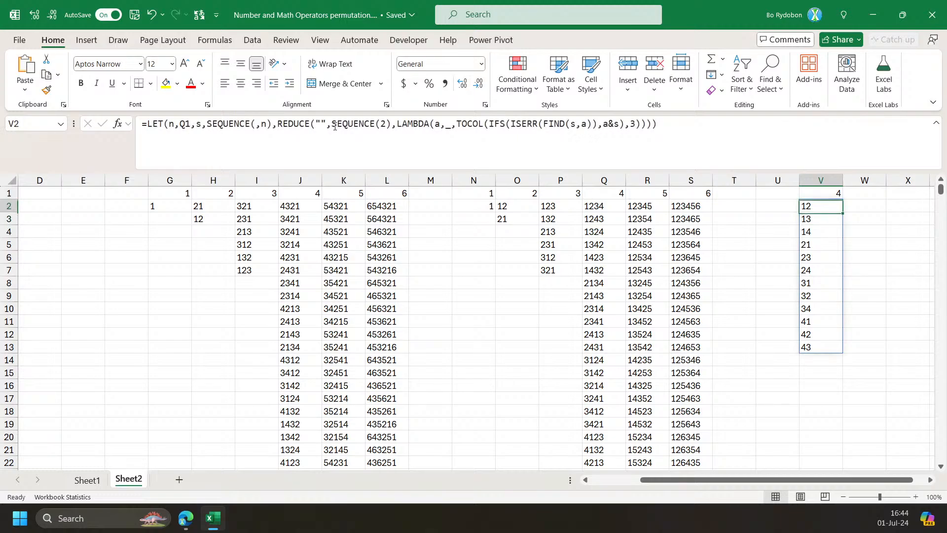
Compare the REPLACE formula in J2 with the REDUCE formula in V2, and check the Number column on Sheet1.
click(306, 207)
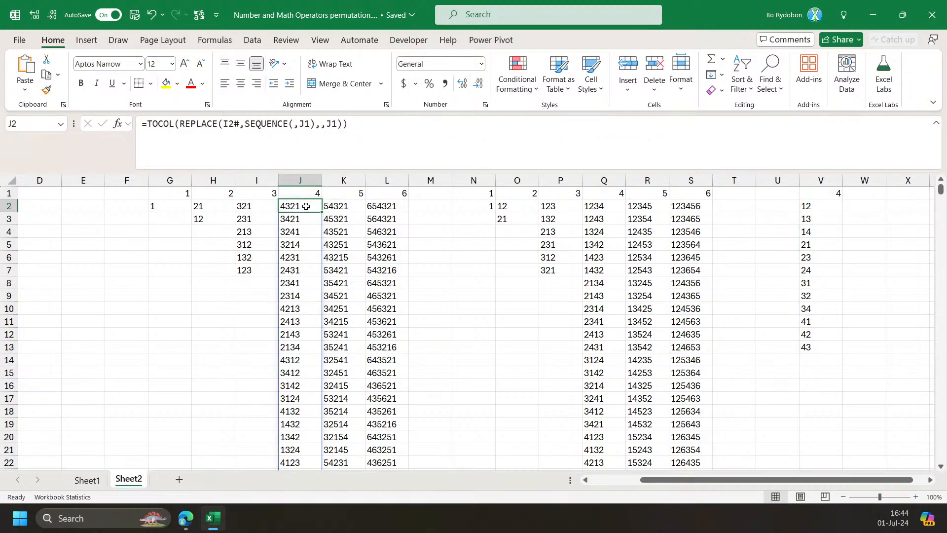
drag(306, 206, 300, 468)
key(Up)
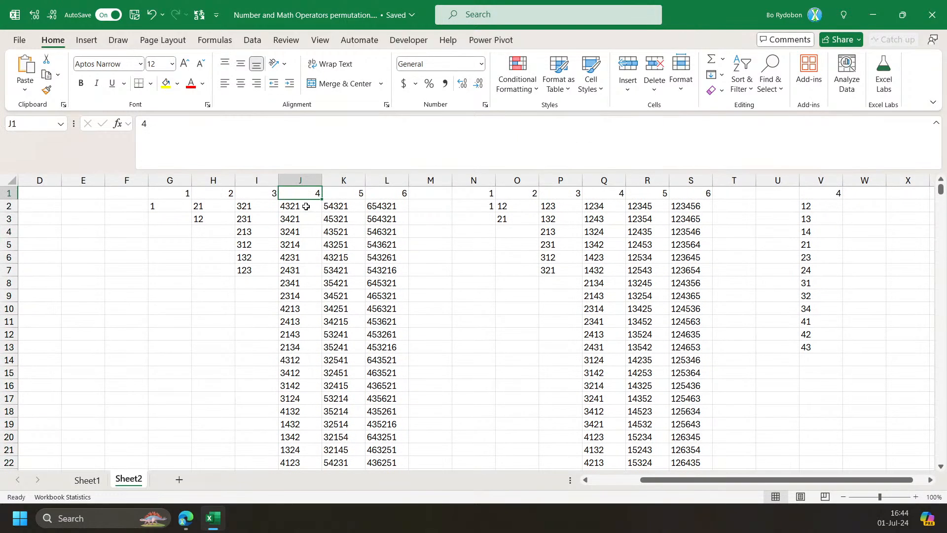
click(813, 205)
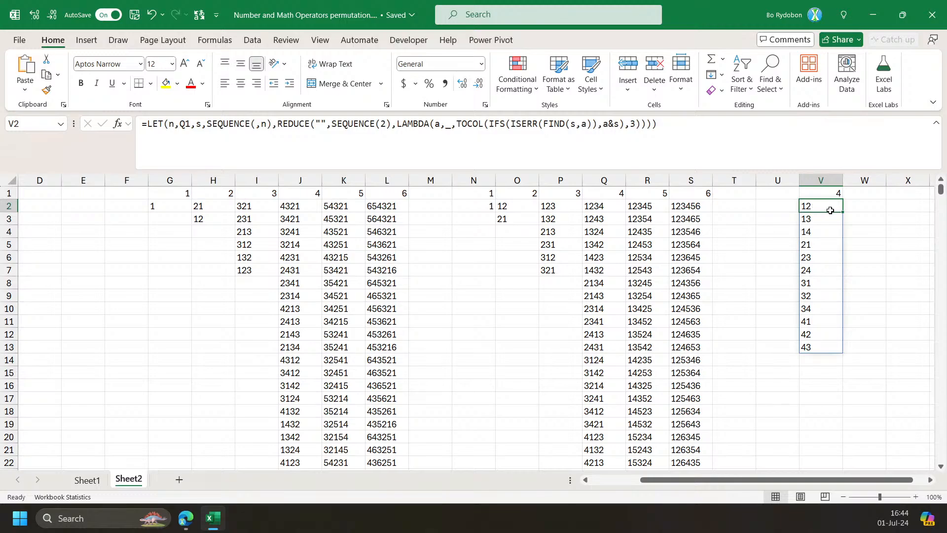
click(312, 206)
click(813, 205)
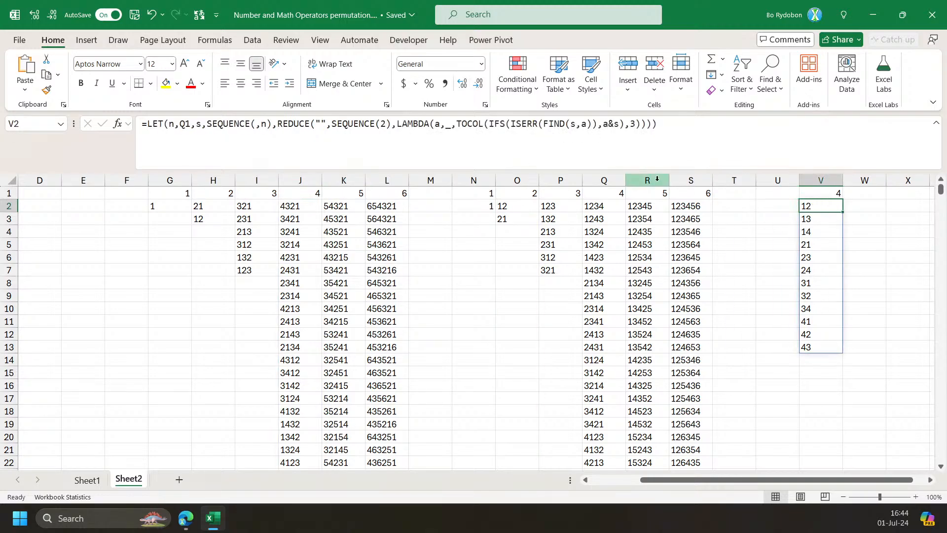
click(720, 140)
key(Escape)
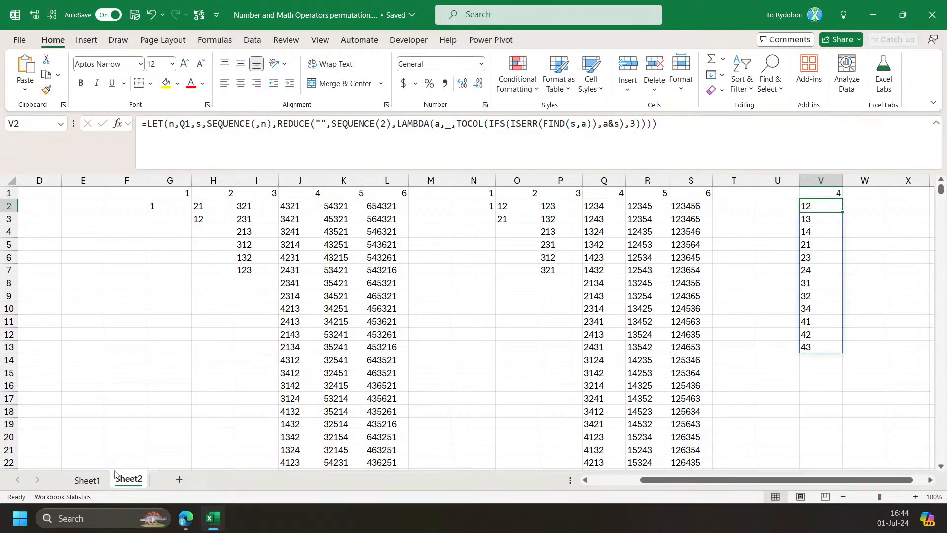
click(278, 205)
click(87, 480)
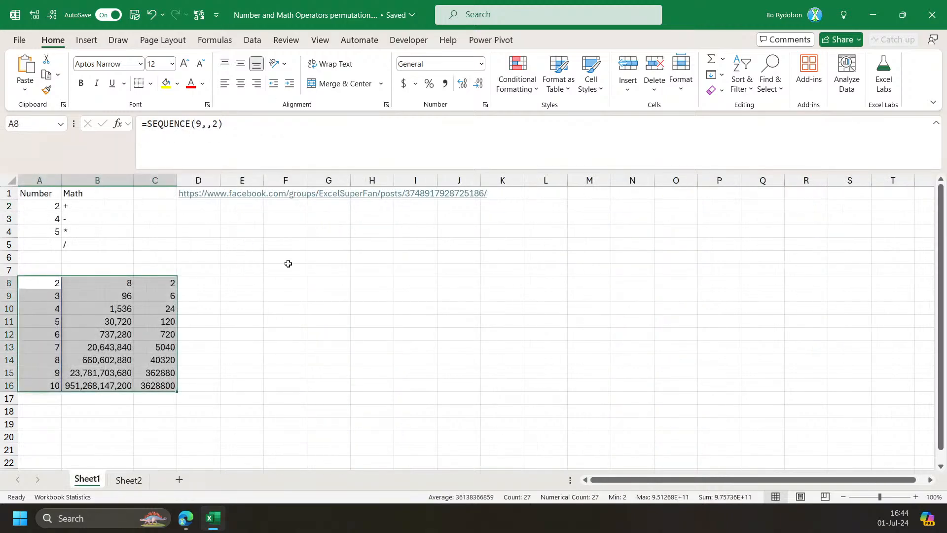
click(223, 208)
click(56, 207)
click(129, 479)
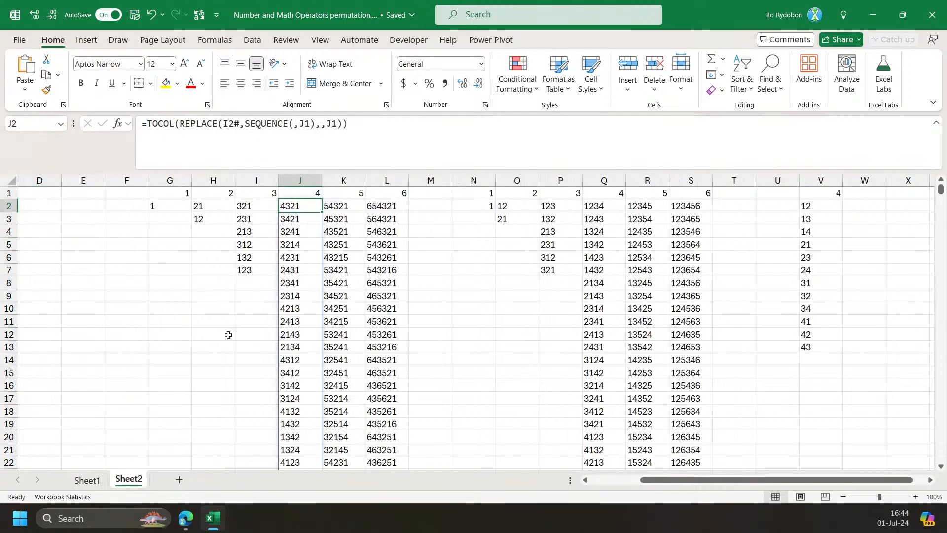
Copy the TOCOL formula from I2 on Sheet2 into F2 on Sheet1, removing the leftover empty-string text.
click(249, 205)
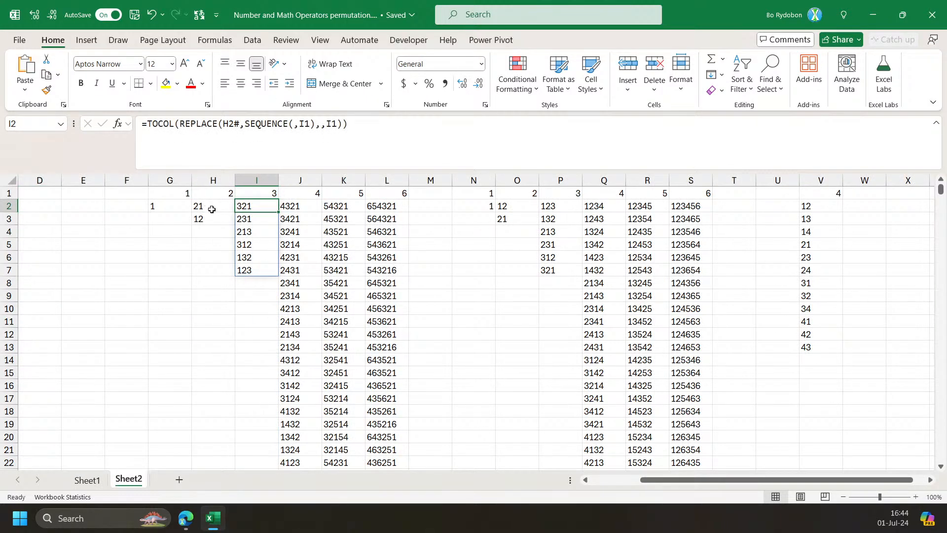
drag(353, 136, 140, 119)
key(ctrl+c)
key(Escape)
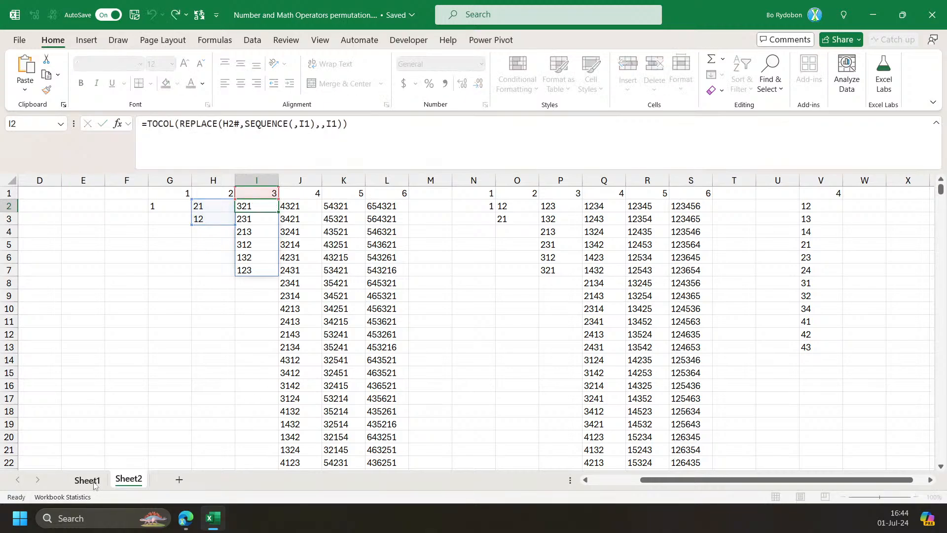
click(88, 480)
click(286, 209)
click(309, 150)
key(ctrl+v)
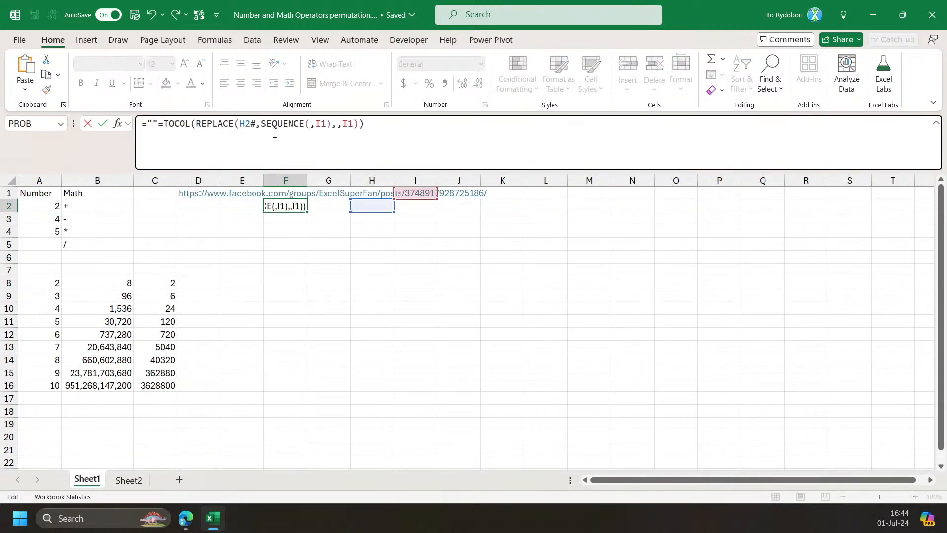
drag(164, 127, 147, 127)
key(Delete)
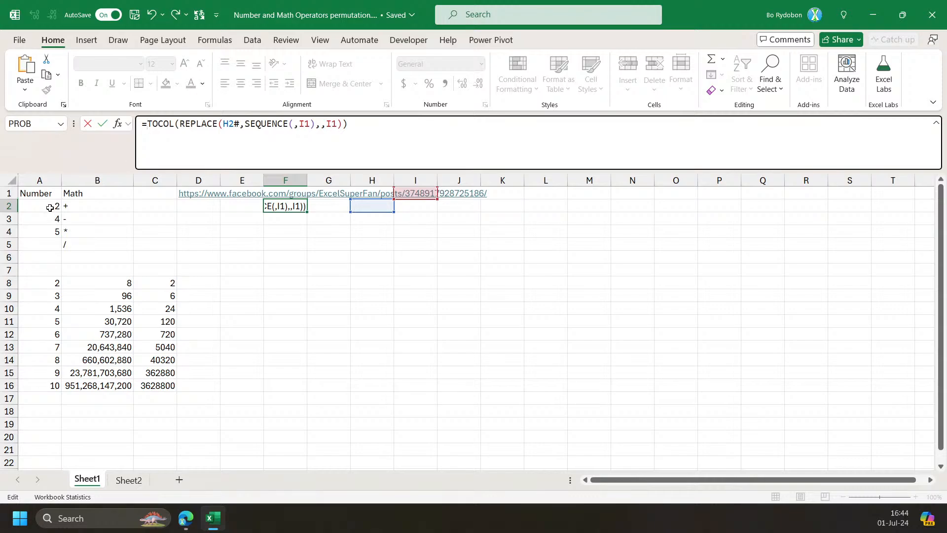
Start the F2 formula with LET, defining n as A2:A4 and r as ROWS(n).
text(LET(n,)
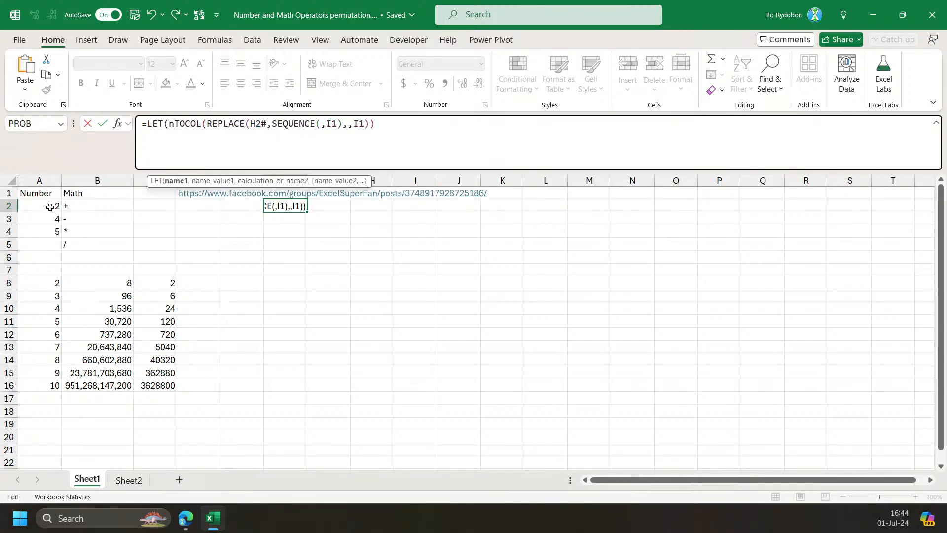
drag(56, 207, 57, 231)
text(,r,s)
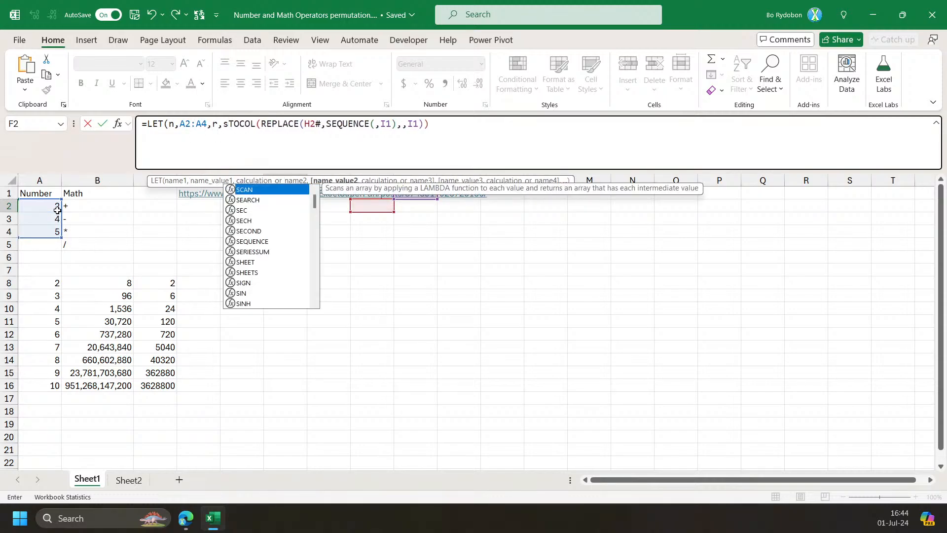
key(BackSpace)
text(rows)
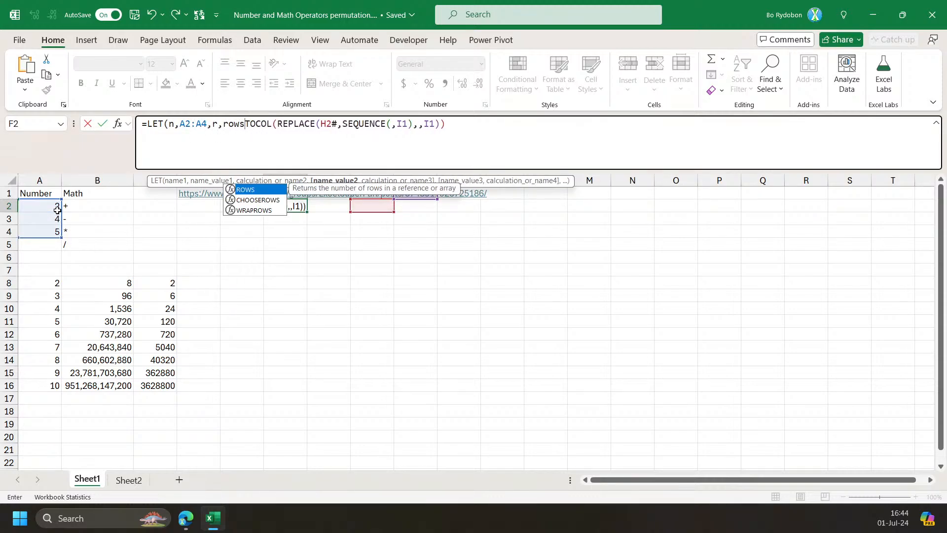
key(Tab)
text(n),)
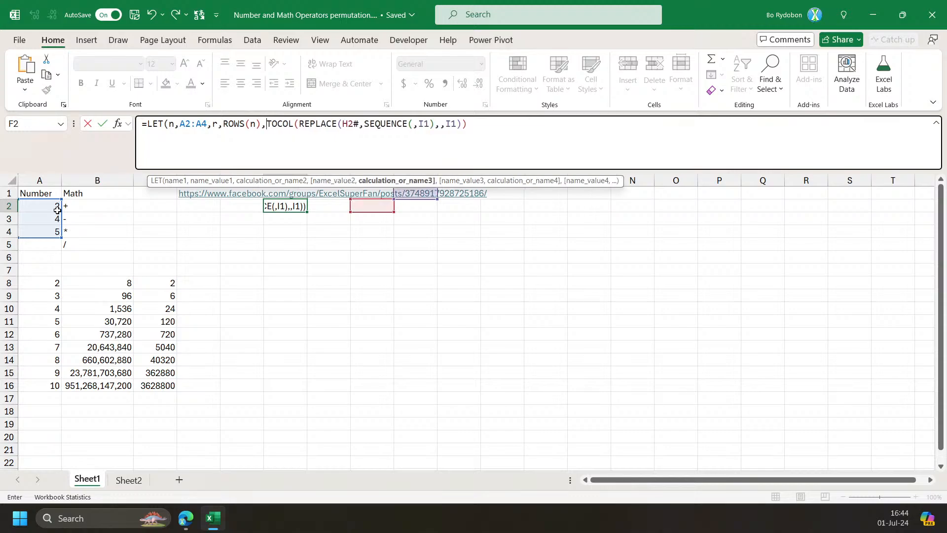
Try SEQUENCE(r) in place of H2# inside REPLACE, and discard the F2 edit.
drag(342, 123, 359, 123)
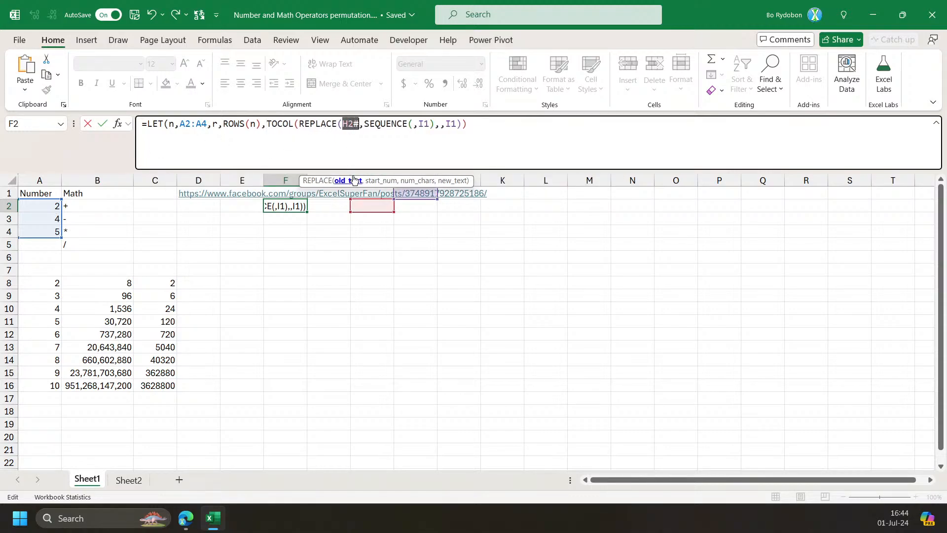
text(seq)
key(Tab)
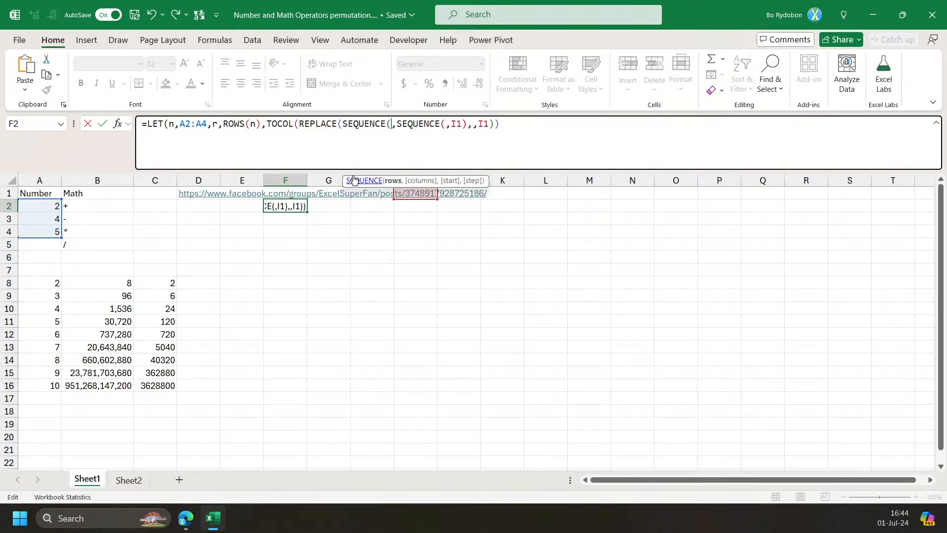
text(r))
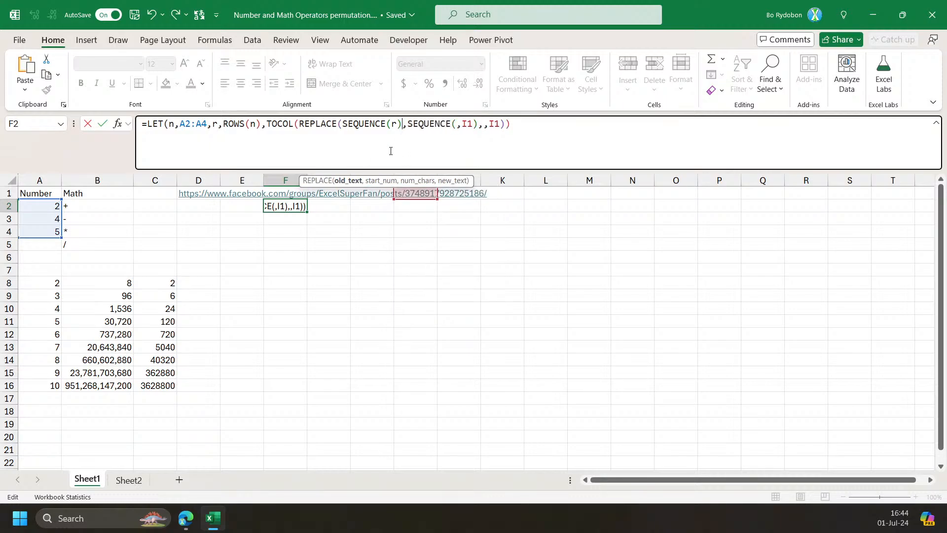
key(ctrl+z)
key(Escape)
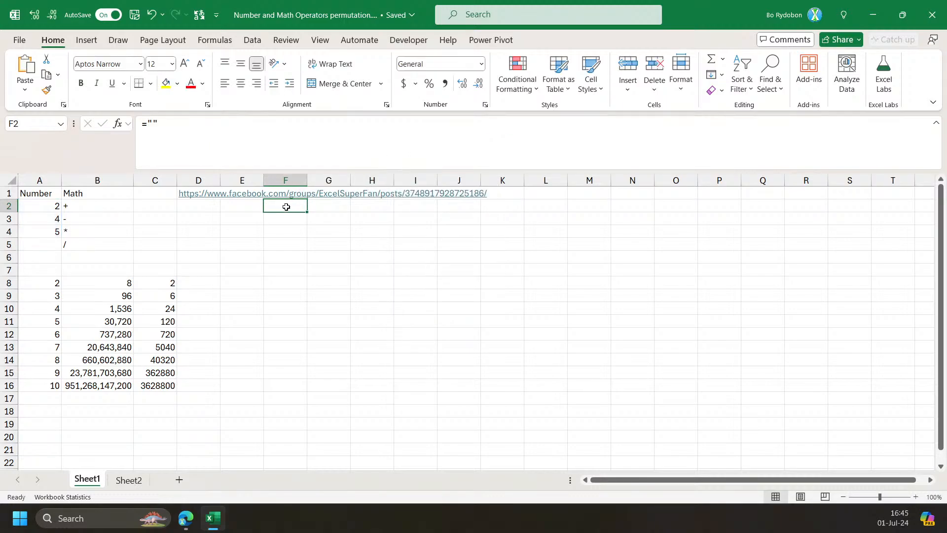
Examine the TOCOL and REPLACE formula in J2 on Sheet2 and return to Sheet1.
key(ctrl+Page_Down)
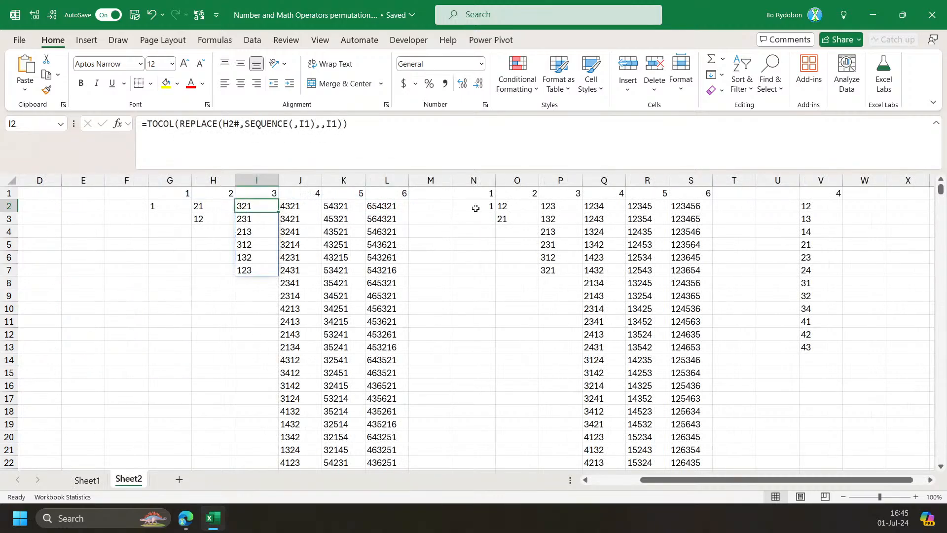
click(408, 139)
key(Tab)
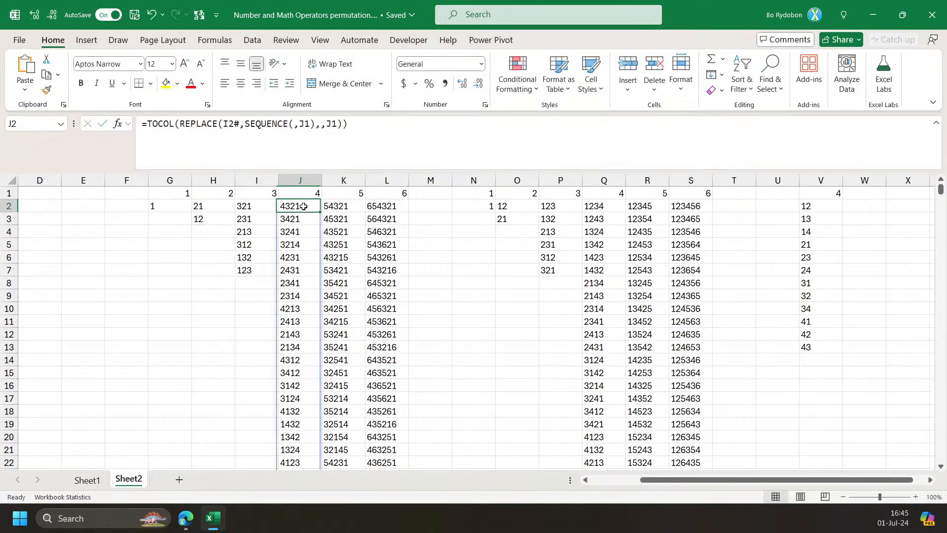
triple_click(408, 140)
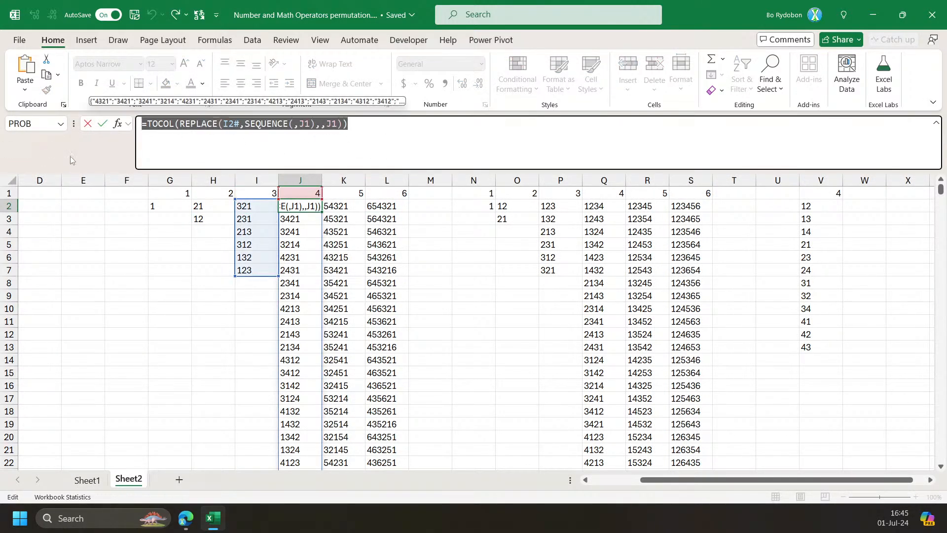
key(Escape)
key(ctrl+Page_Up)
Start a LET formula in G2 on Sheet1, defining n as A2:A4 and r as ROWS(n).
click(315, 213)
text(=Let)
key(Tab)
text(n)
key(Return)
key(Return)
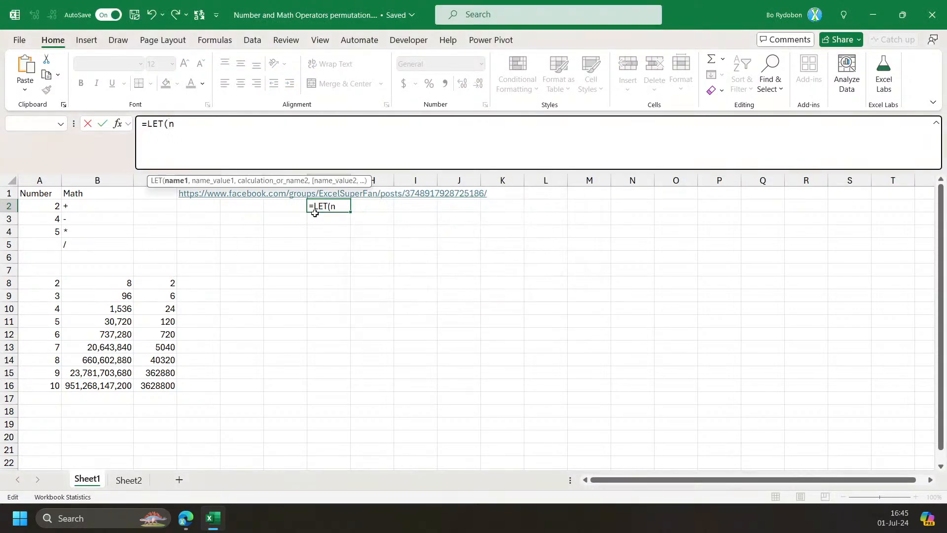
text(,)
key(Left)
key(Left)
key(Left)
key(Left)
key(Left)
key(Left)
key(shift+Down)
key(shift+Down)
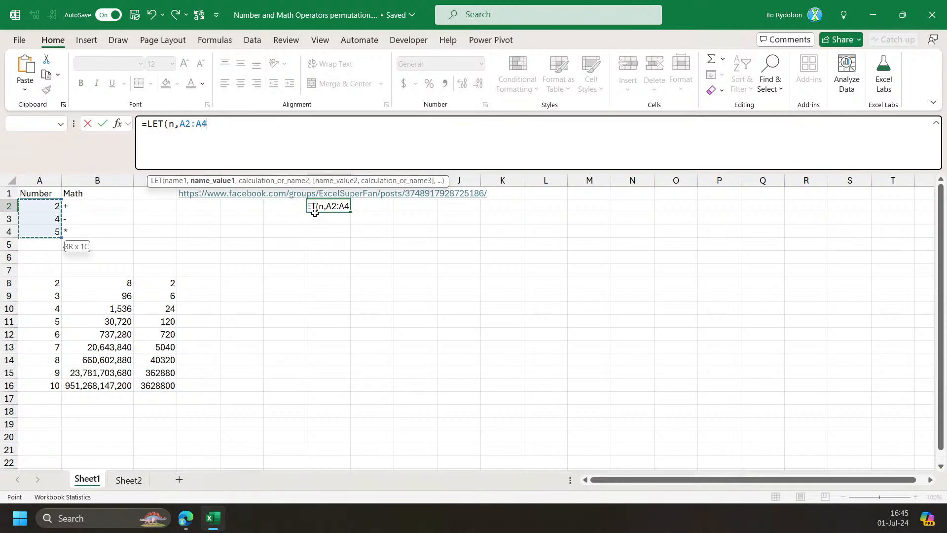
text(,r)
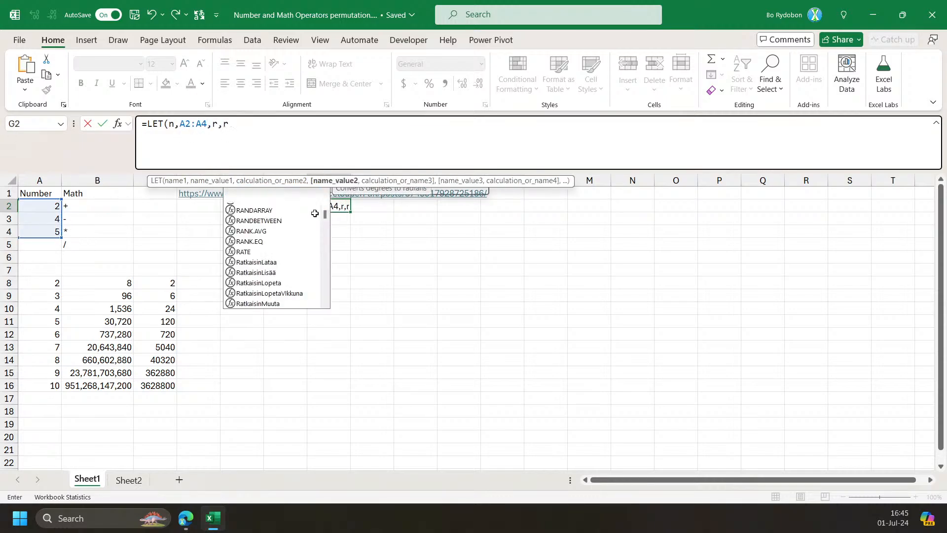
text(,ROWS(n),s)
Add a REDUCE with an empty-string initial value over SEQUENCE(r), opening a LAMBDA with parameters a and i.
key(Escape)
key(BackSpace)
text(re)
key(Tab)
text(")
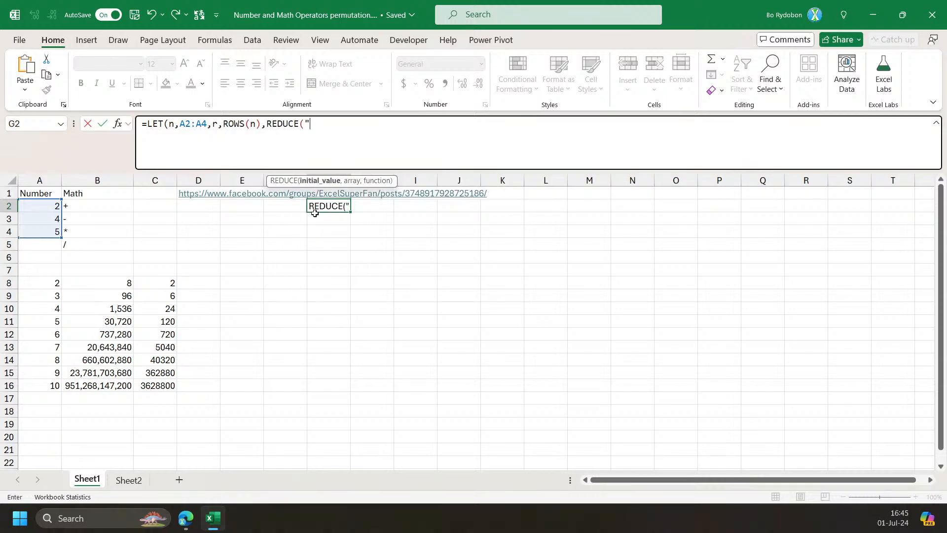
text(",)
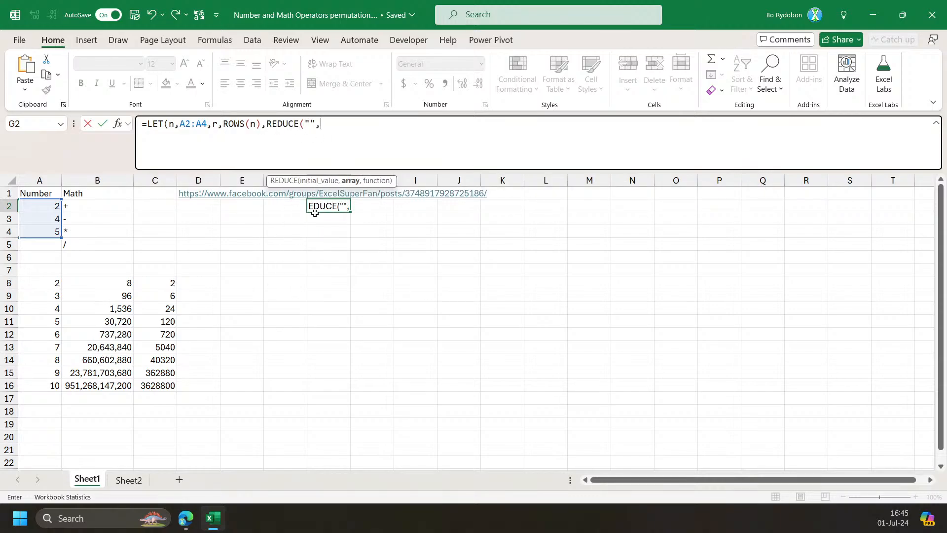
text(seq)
key(Tab)
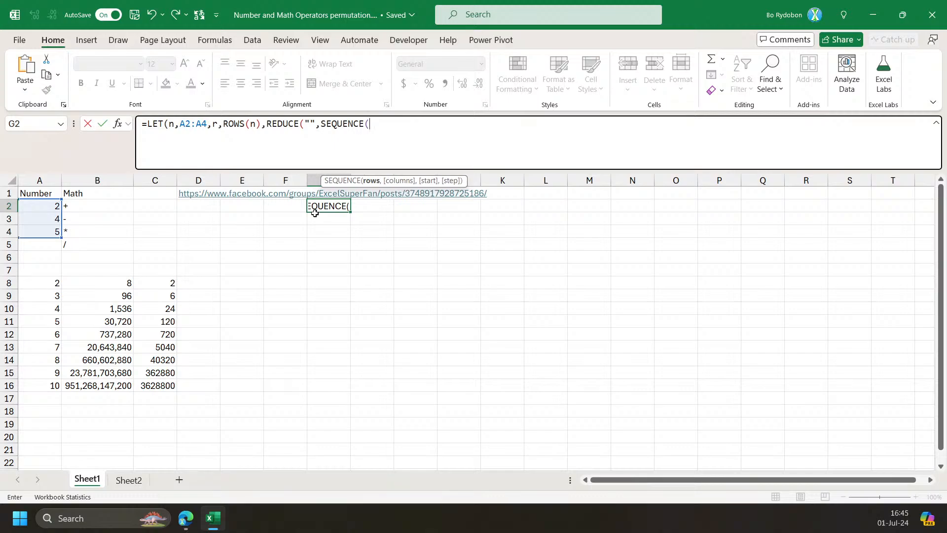
text(r),)
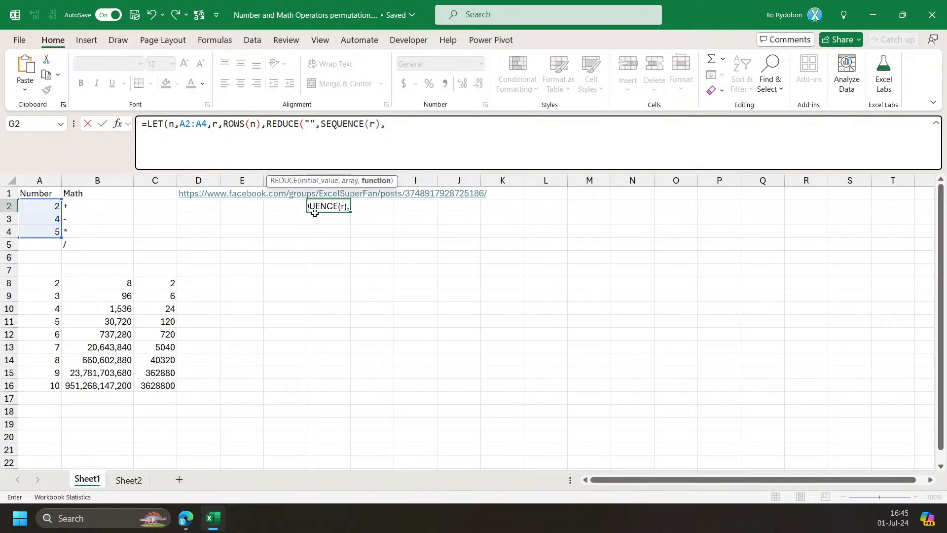
text(la)
key(Tab)
text(a,i,)
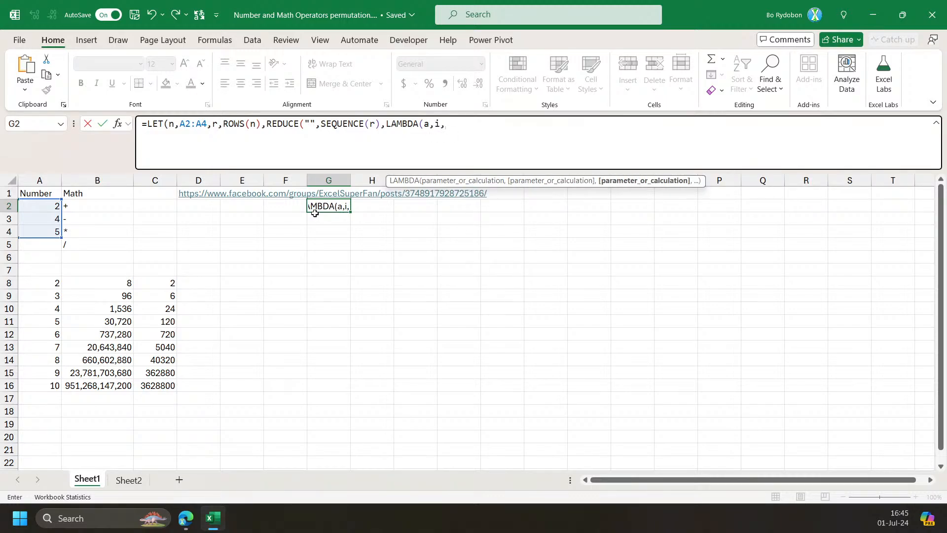
text(rep)
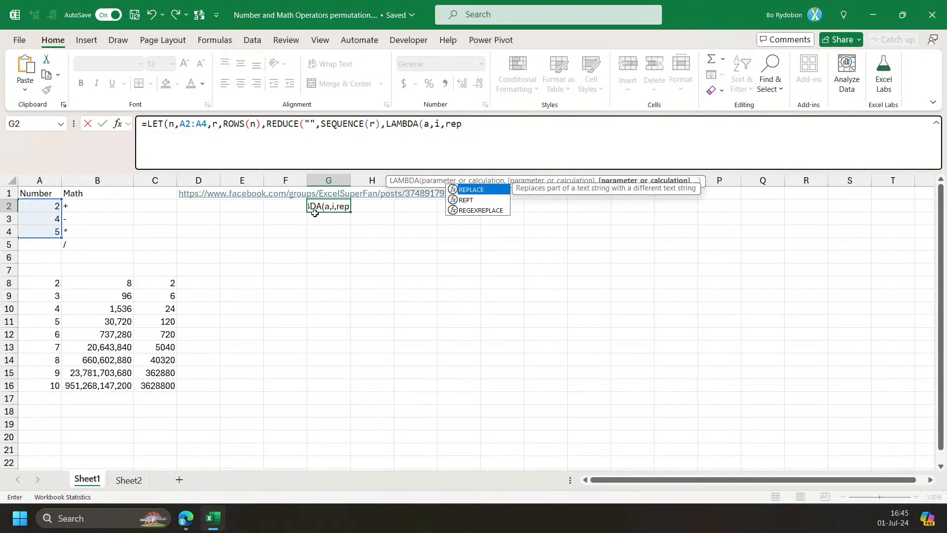
key(Return)
key(Return)
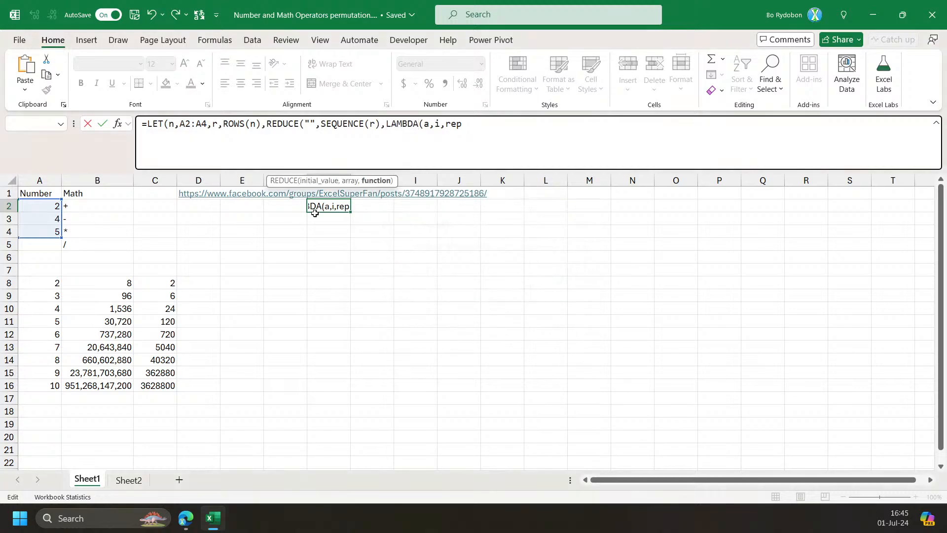
key(BackSpace)
key(BackSpace)
key(BackSpace)
Complete the LAMBDA with TOCOL(REPLACE(a,SEQUENCE(,i),,i)) and enter the G2 formula.
text(toc)
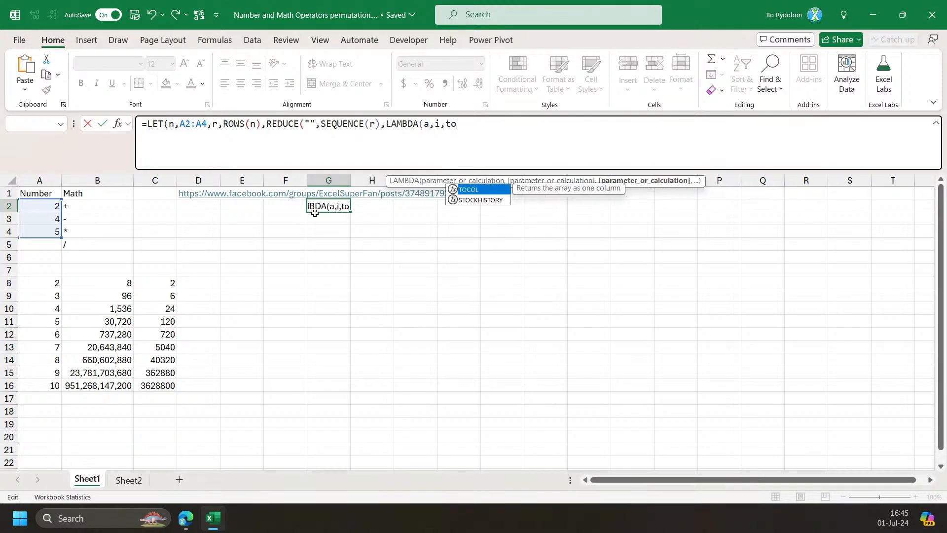
key(Tab)
text(repl)
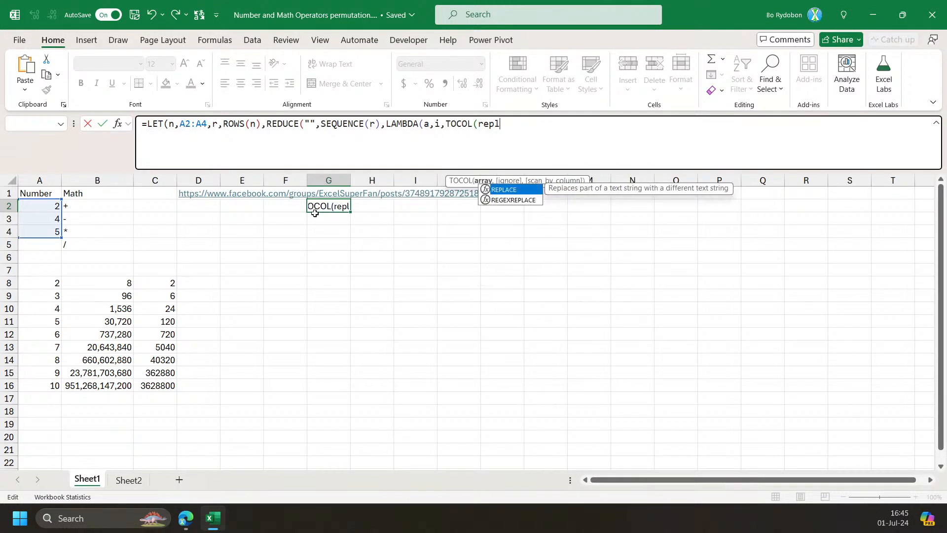
key(Tab)
text(a,seq)
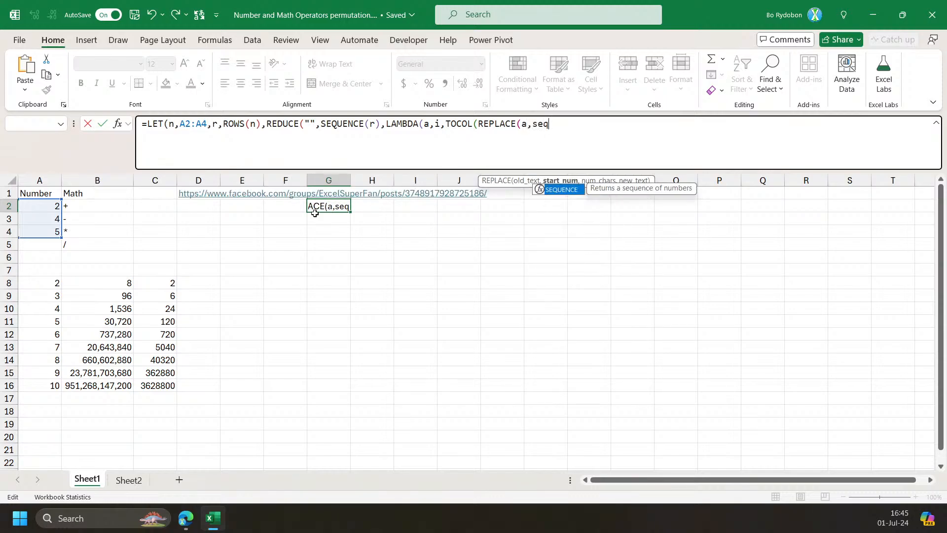
key(Tab)
text(,)
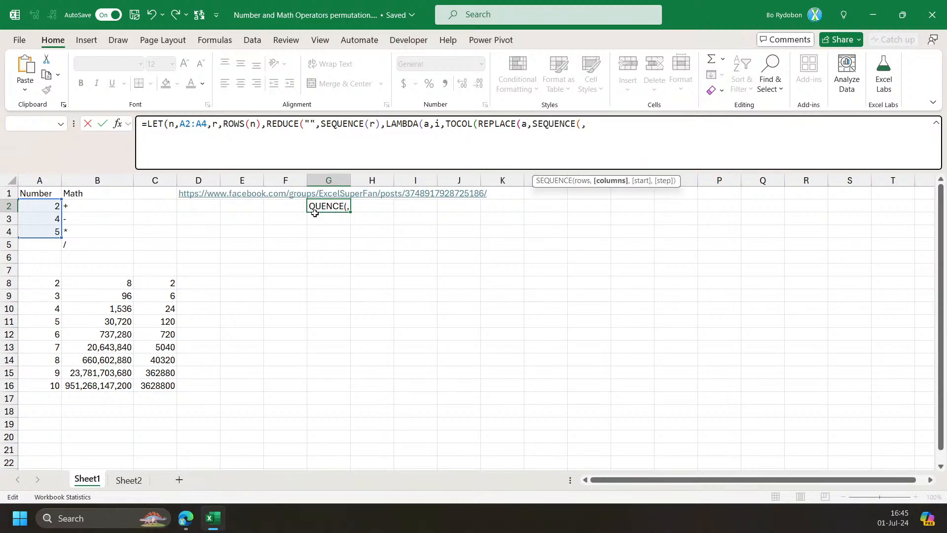
text(i),)
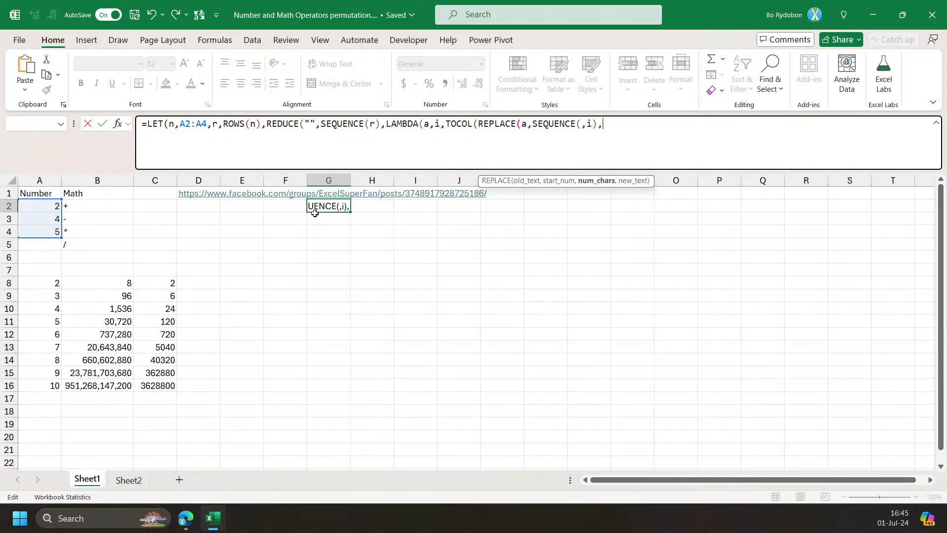
text(,)
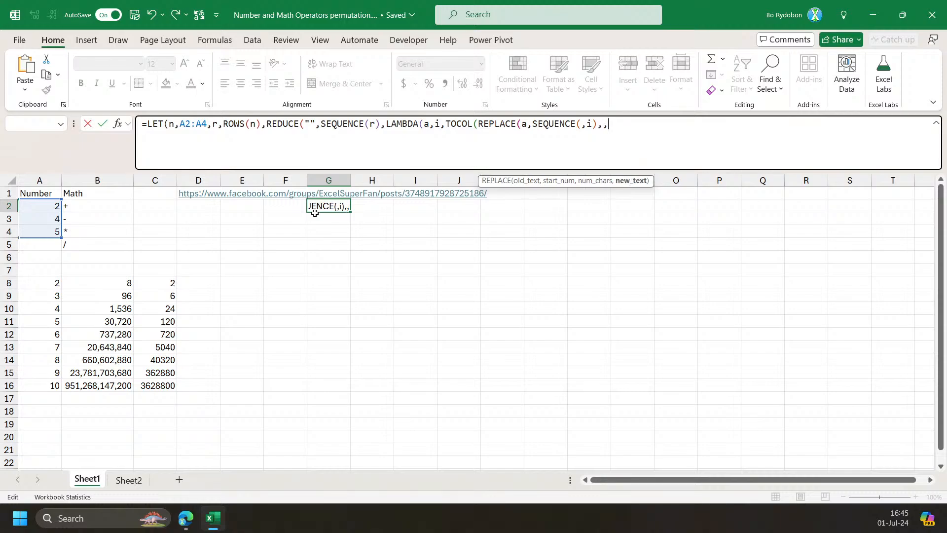
text(i))))
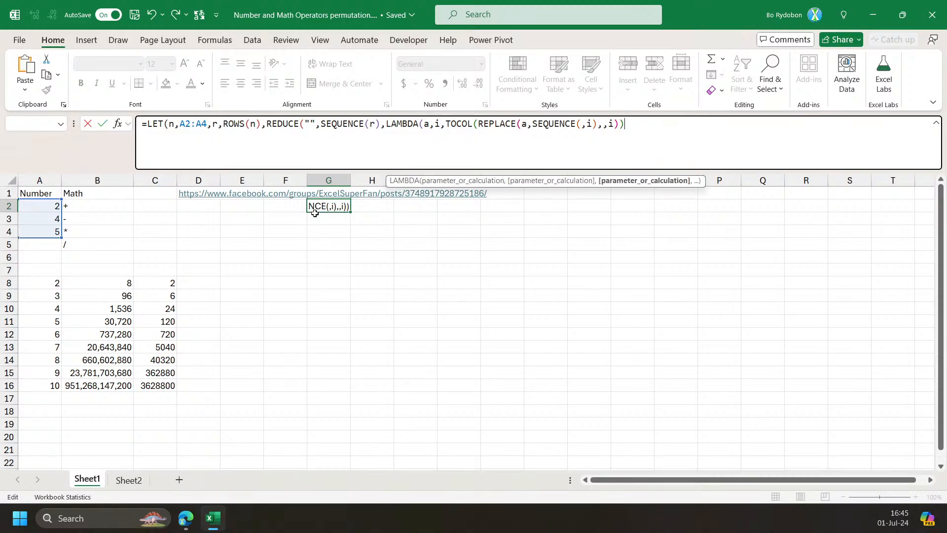
text()))
key(Return)
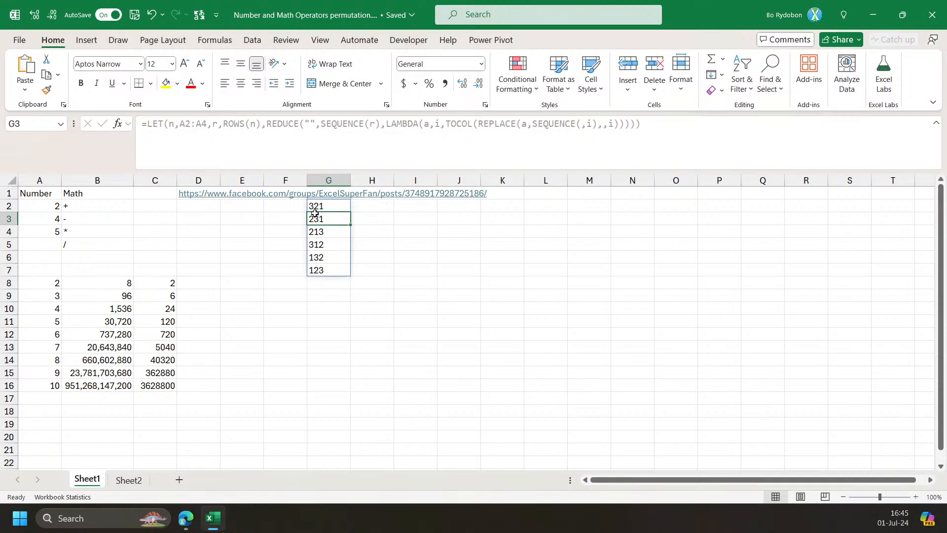
Compare the G2 results with the numbers in A2:A4 and set REPLACE's new-text argument to INDEX(a,i).
key(Up)
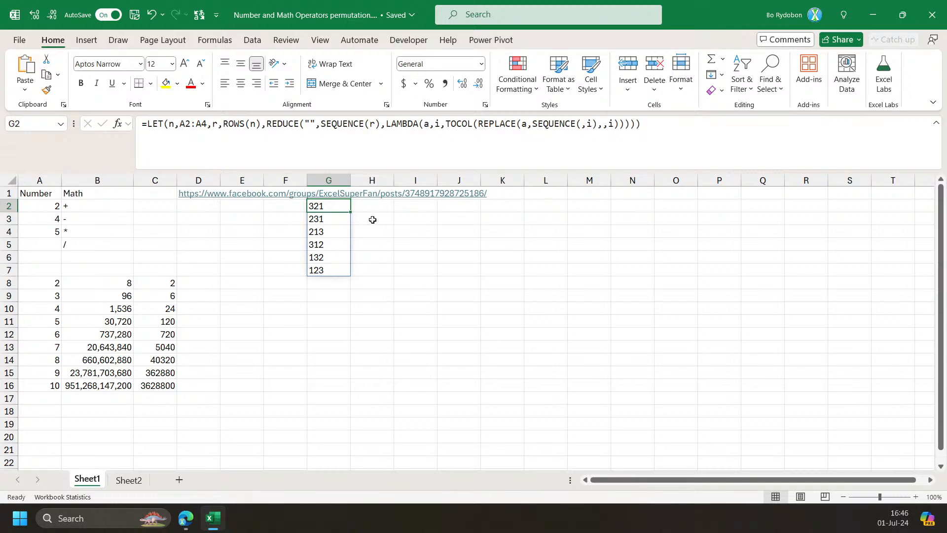
click(54, 206)
drag(53, 206, 47, 234)
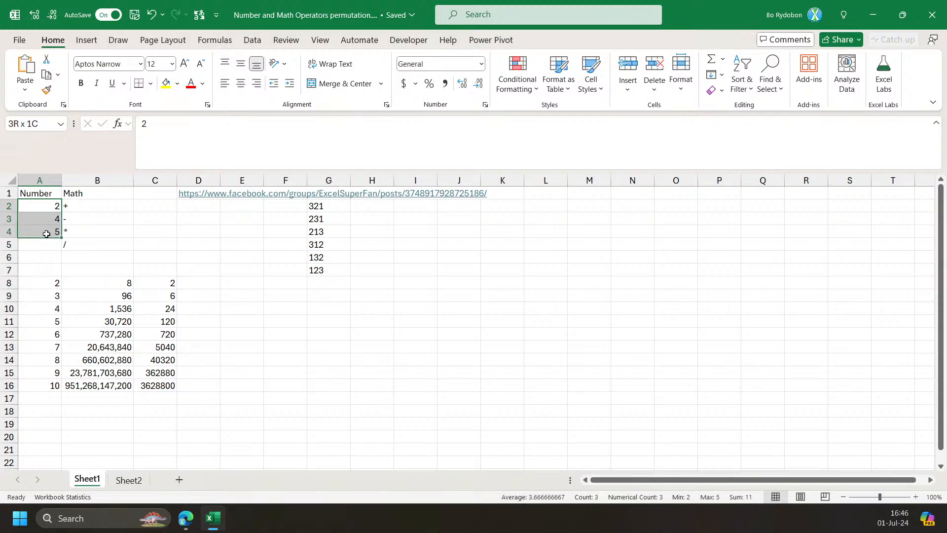
click(332, 205)
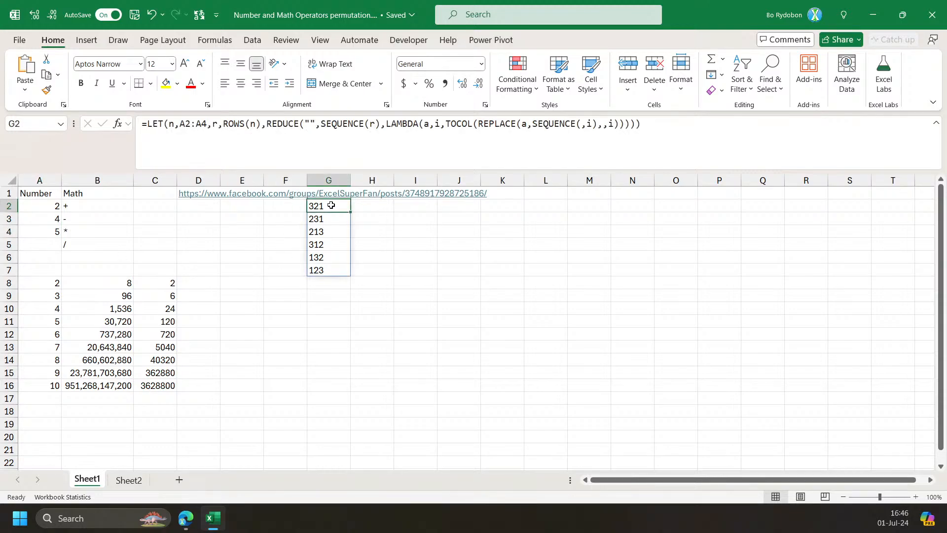
drag(59, 205, 37, 232)
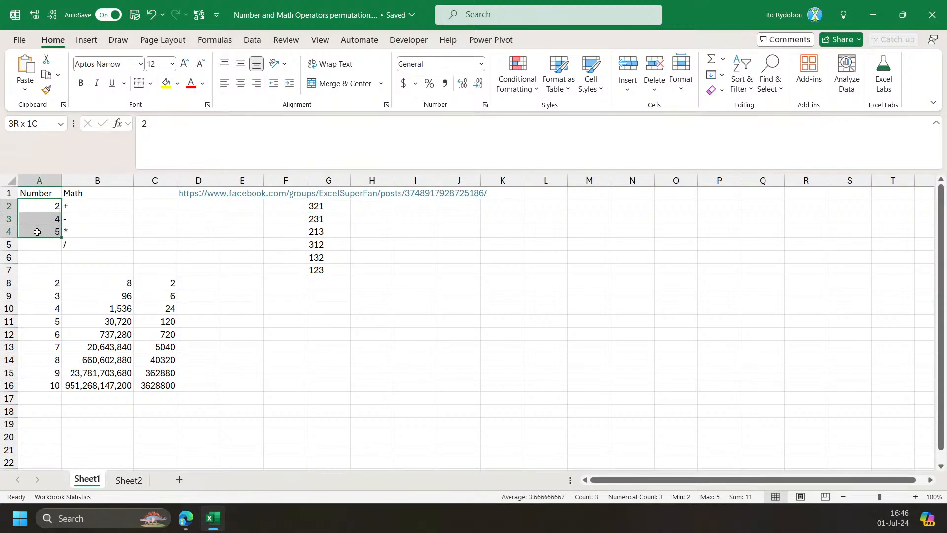
click(328, 205)
click(609, 123)
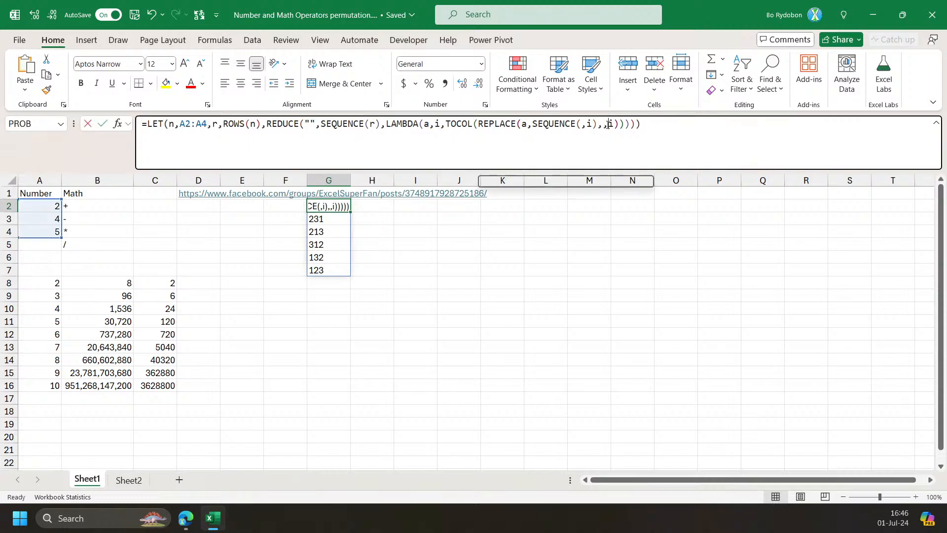
text(INDEX(a,)
key(Right)
key(Right)
key(Right)
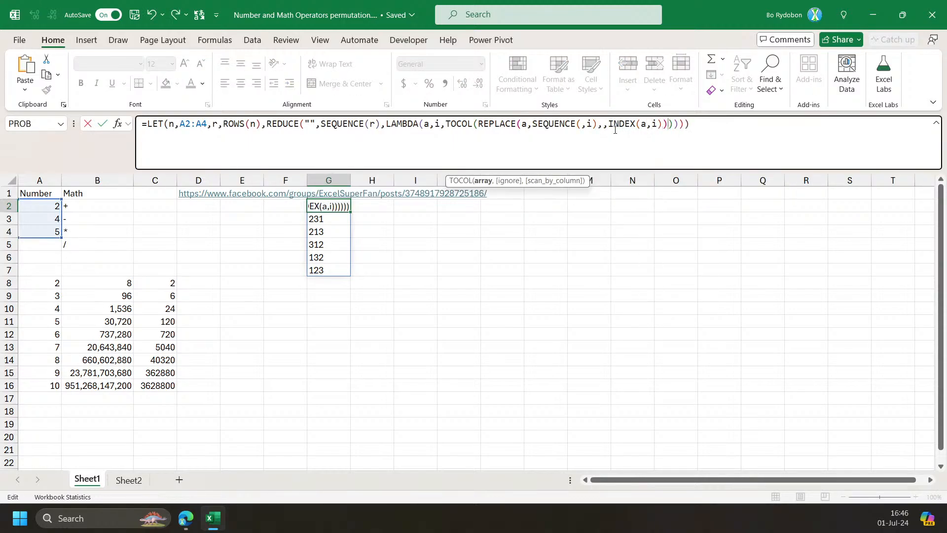
key(Return)
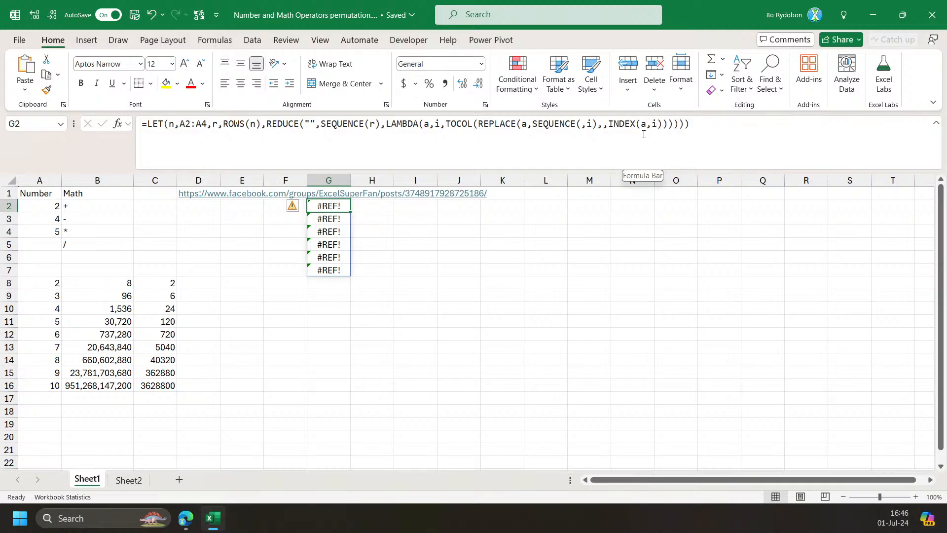
Set the array argument of INDEX in the G2 formula to n.
double_click(644, 124)
text(n)
key(Return)
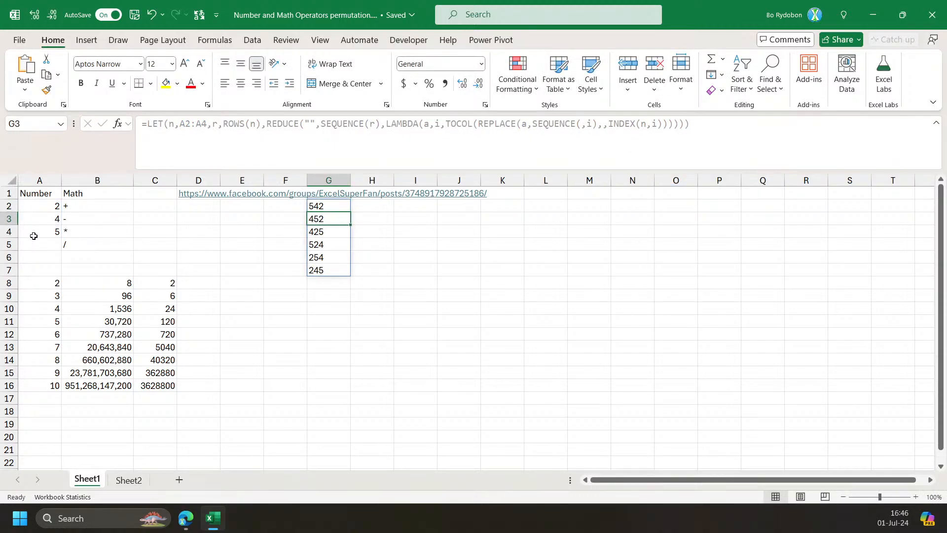
Set the first number in A2 to 20.
click(58, 210)
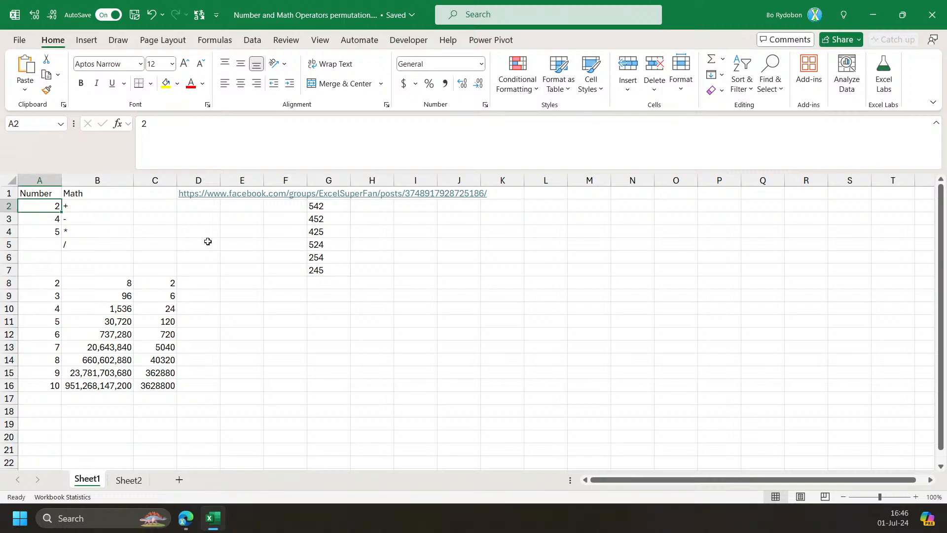
text(20)
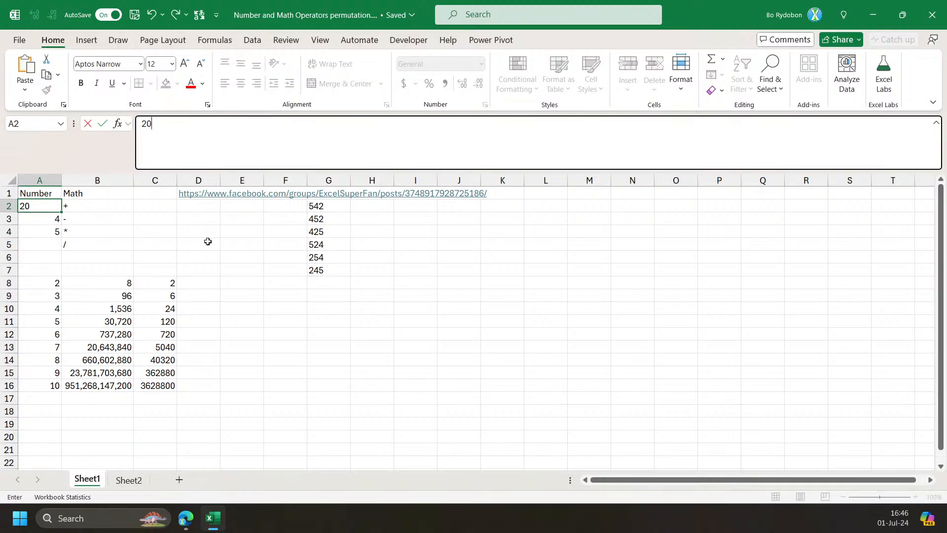
key(Return)
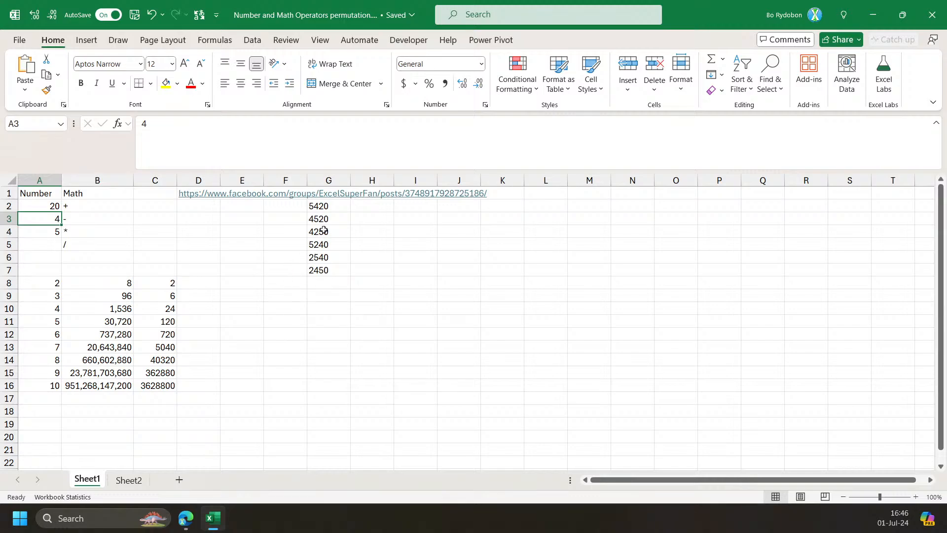
Wrap A2:A4 in the G2 formula with TEXT, using the format "000".
click(328, 206)
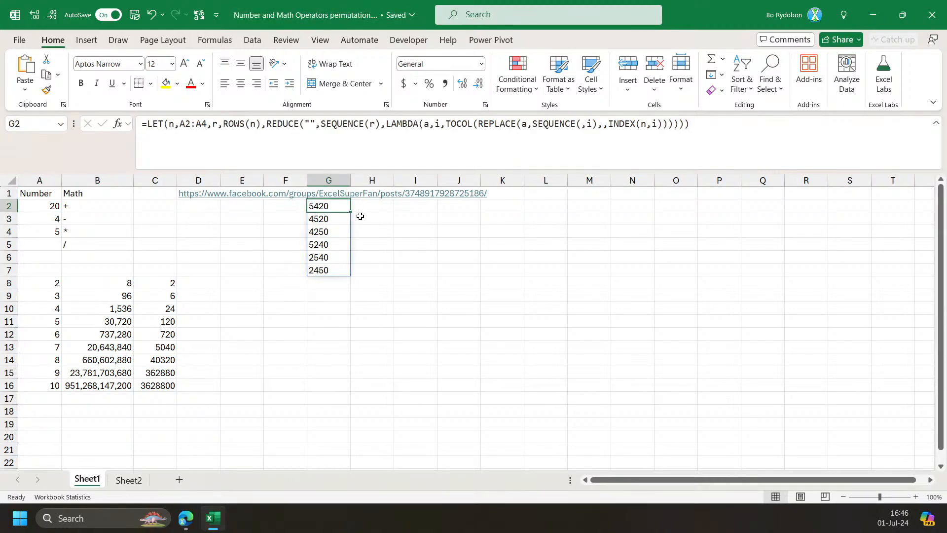
drag(58, 206, 42, 232)
click(327, 205)
click(193, 125)
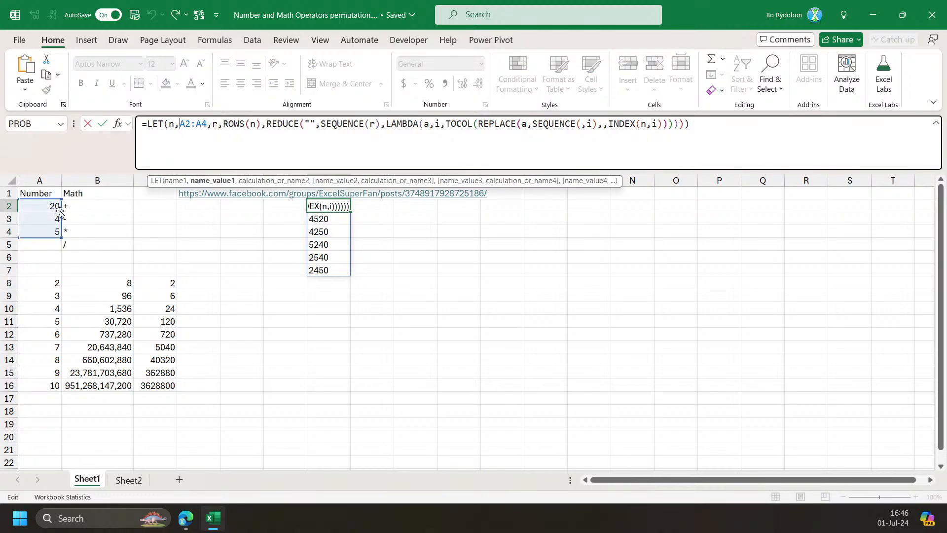
click(179, 124)
text(t)
text(ext)
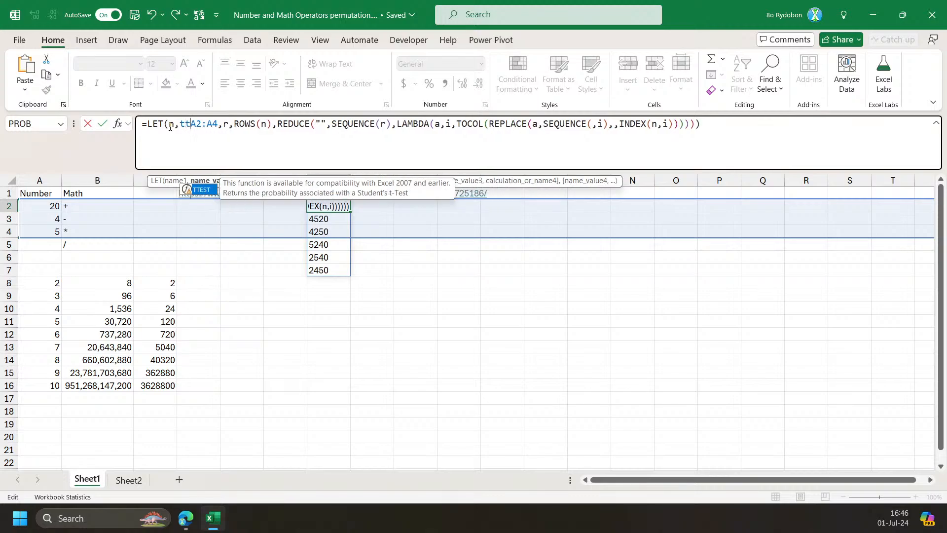
key(Tab)
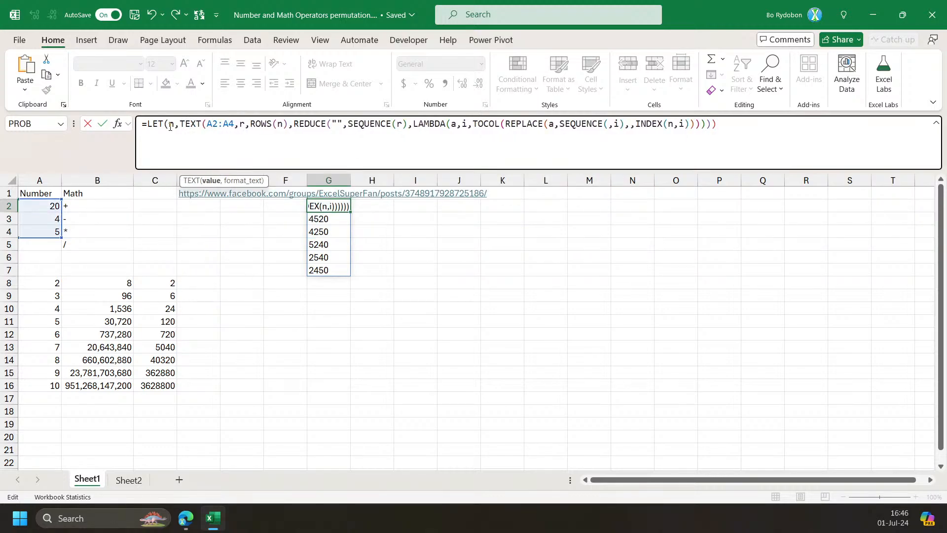
text(,"00)
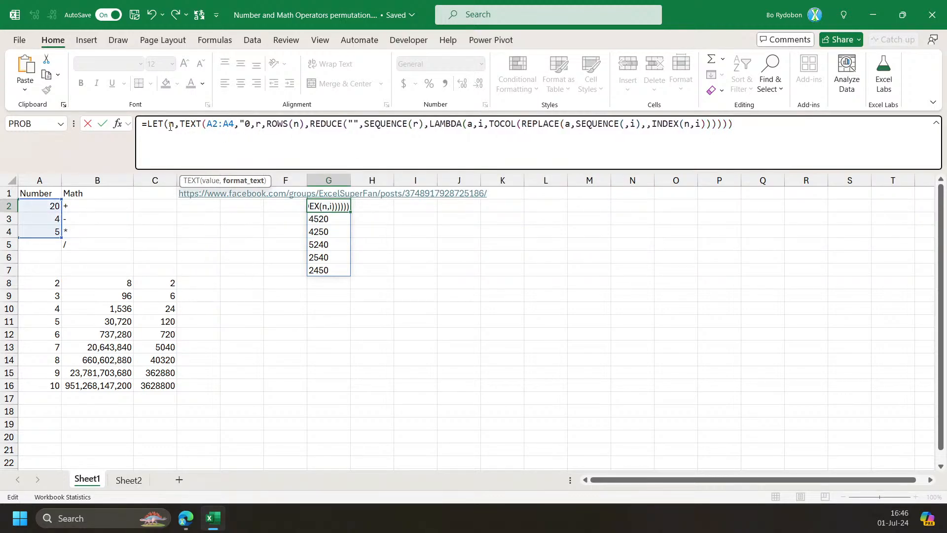
text(0")
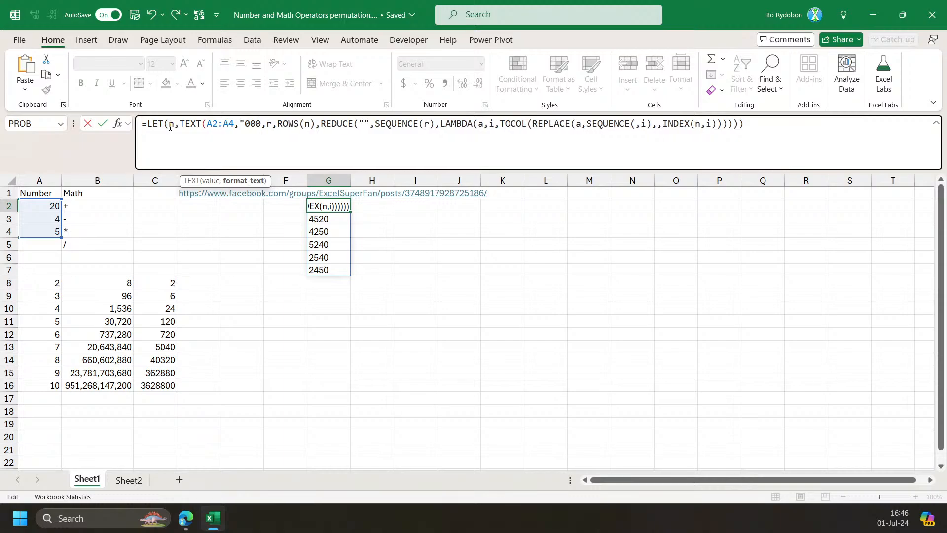
text())
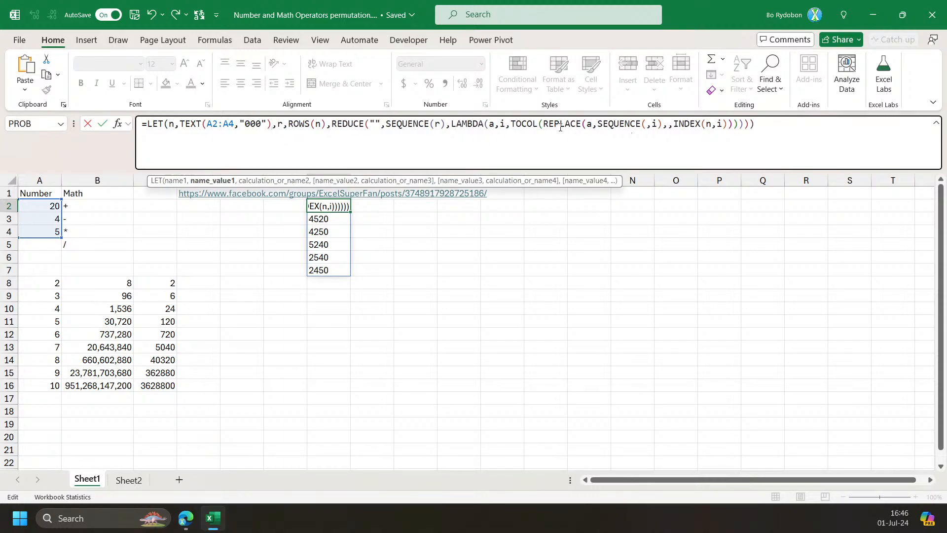
Set the step of the SEQUENCE inside REPLACE to 3, enter the G2 formula and widen column G to fit the results.
click(657, 124)
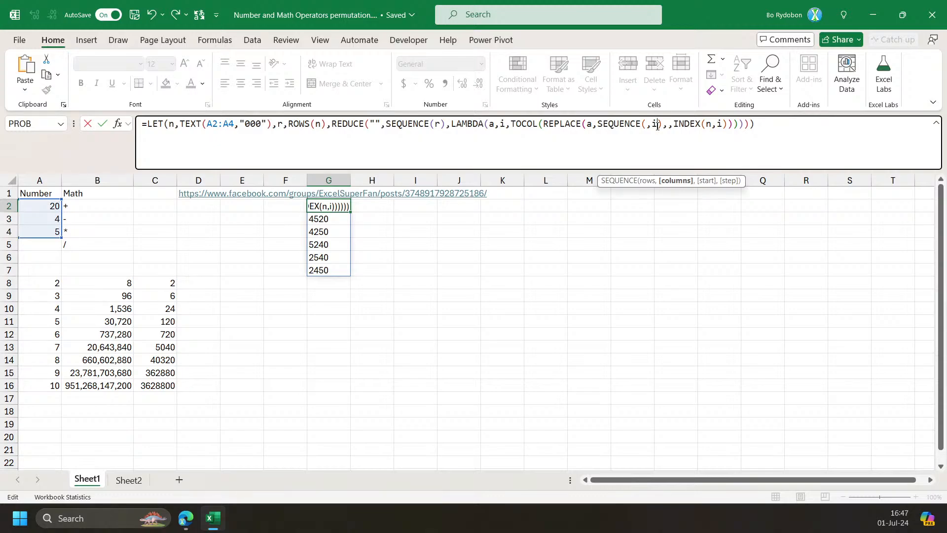
text(,,)
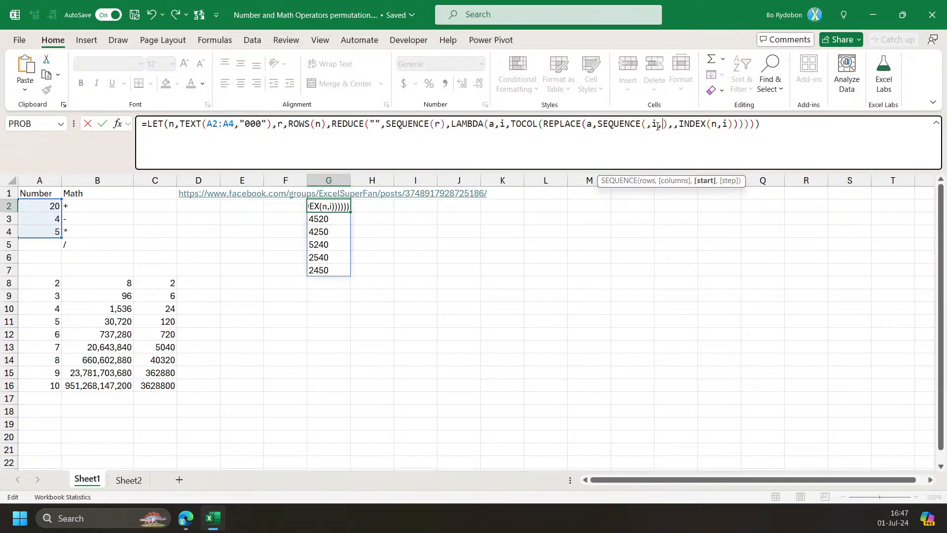
text(3)
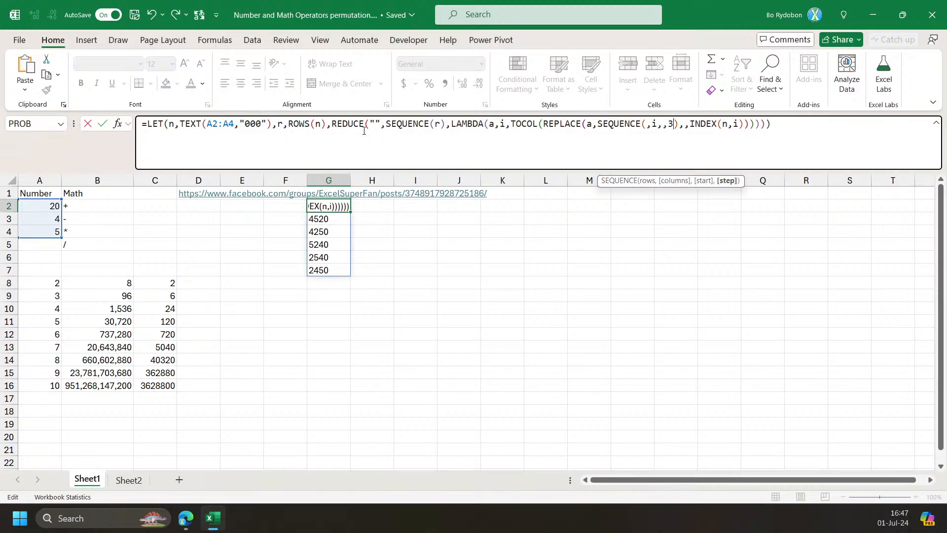
text(+)
key(Return)
click(545, 324)
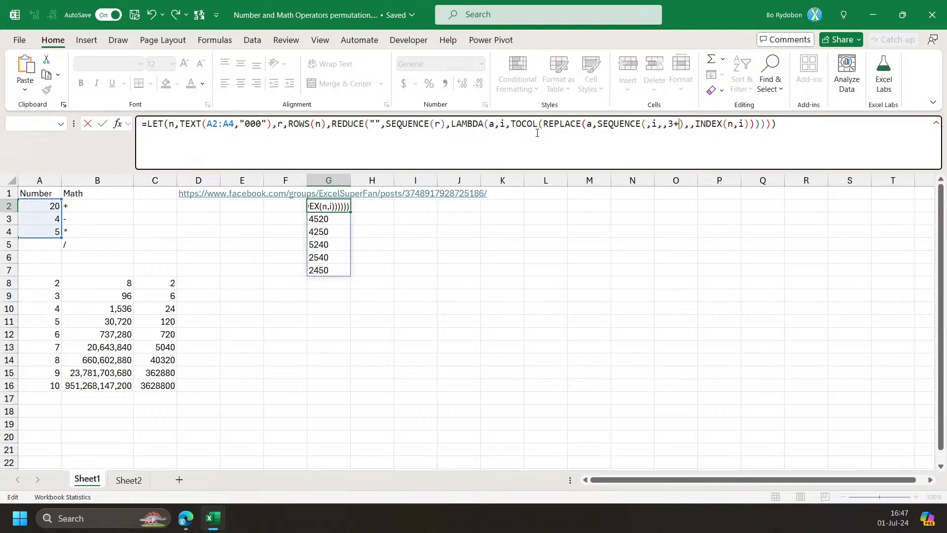
key(BackSpace)
key(Return)
drag(348, 186, 402, 185)
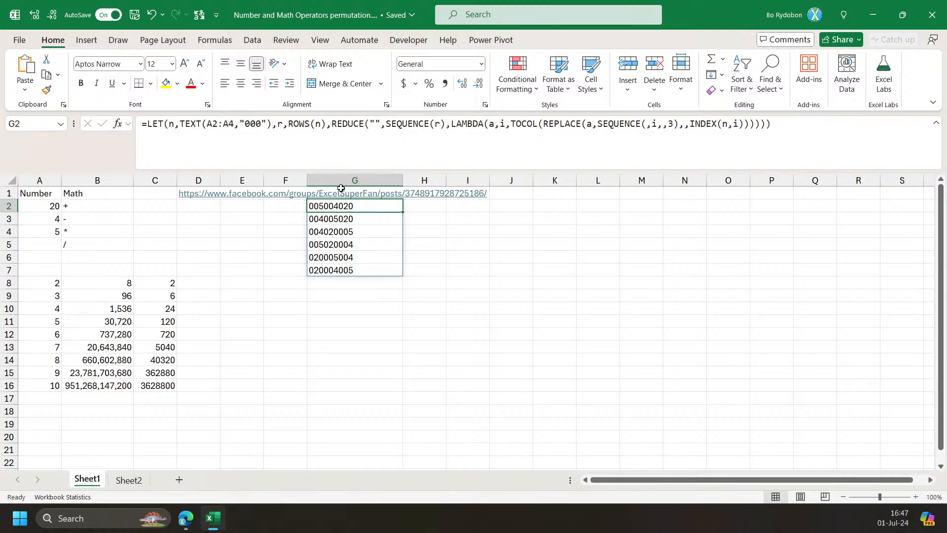
Change G2's TEXT format to "-000" and the step of the SEQUENCE inside REPLACE to 4, and enter the formula.
click(245, 124)
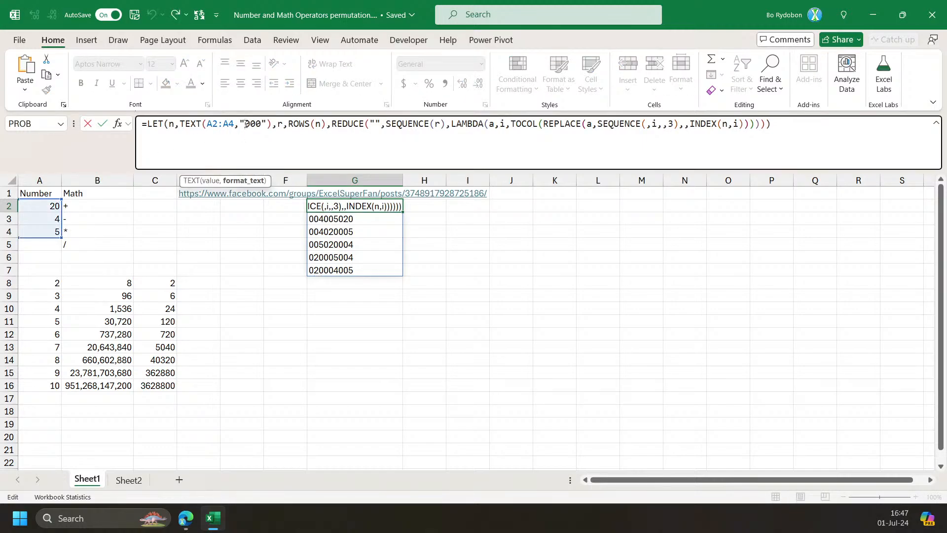
text(0)
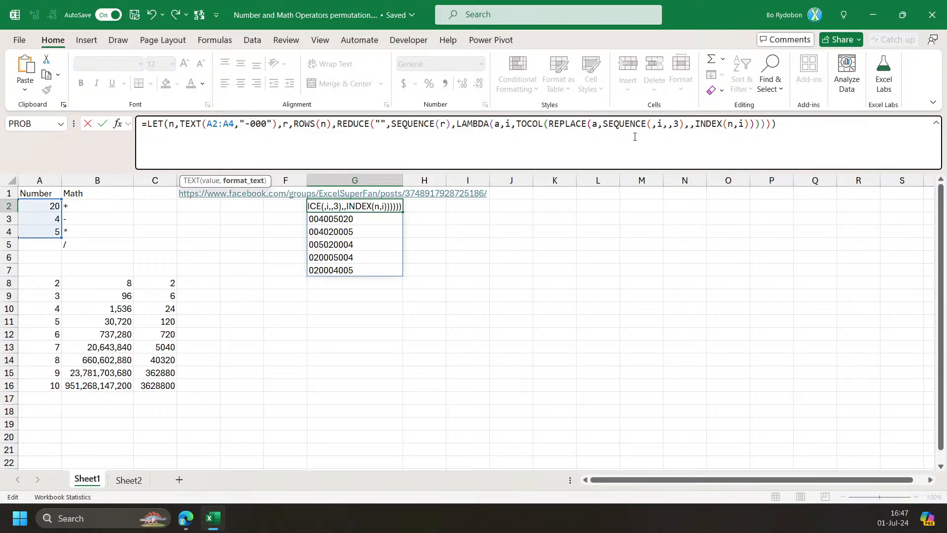
click(681, 126)
key(BackSpace)
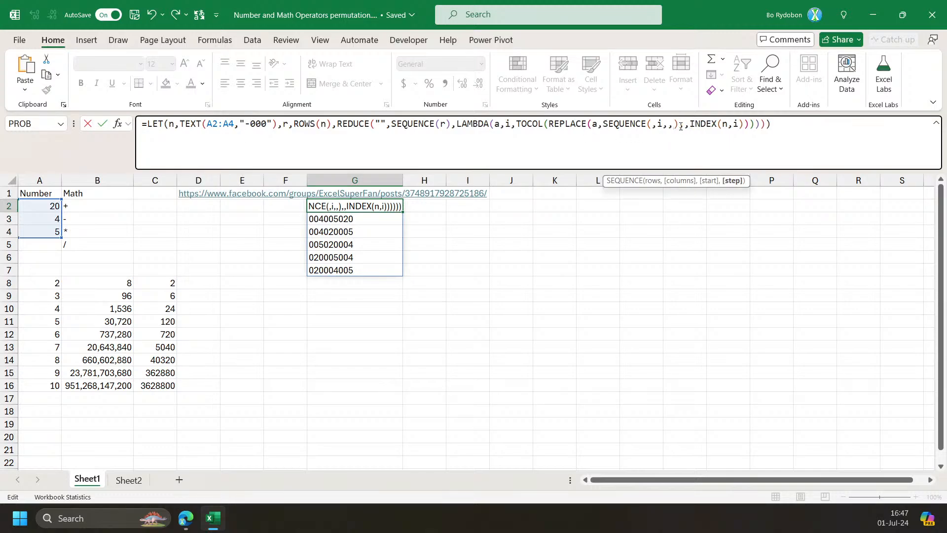
text(4)
key(Return)
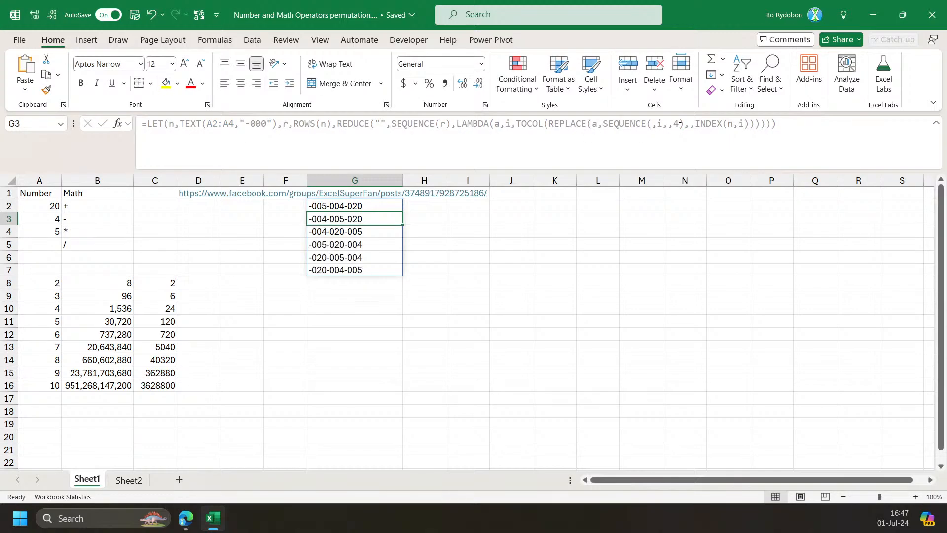
key(Up)
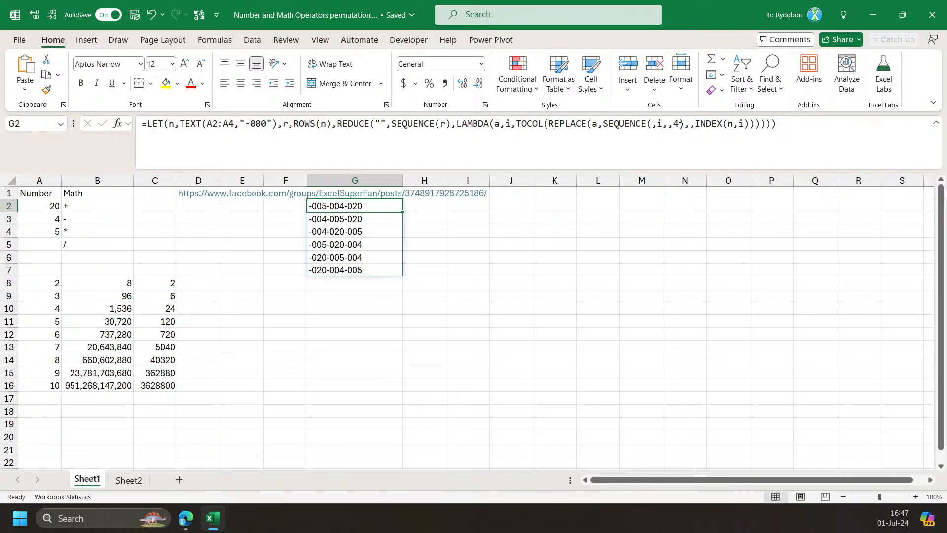
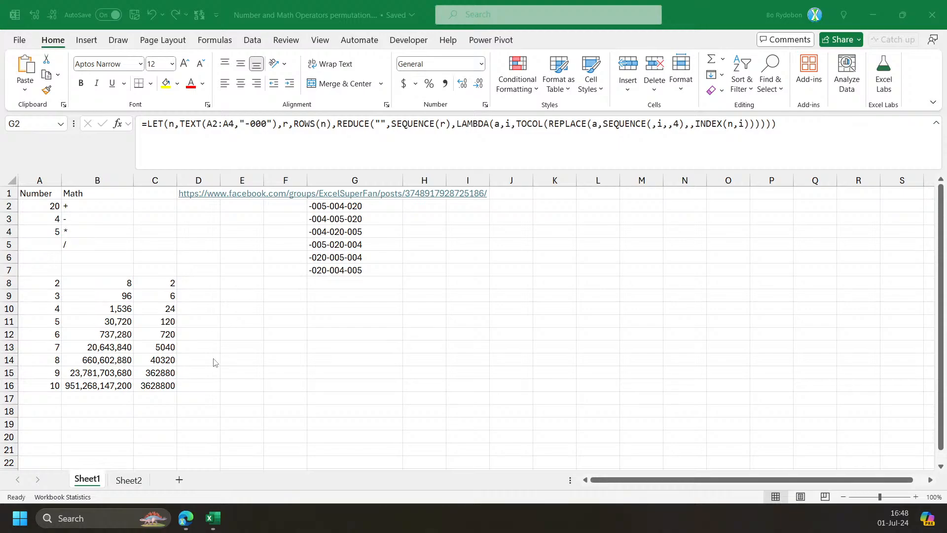
Compare the LET/REDUCE formula in G2 of Sheet1 with the REPLACE formula in G2 of Sheet2.
click(386, 268)
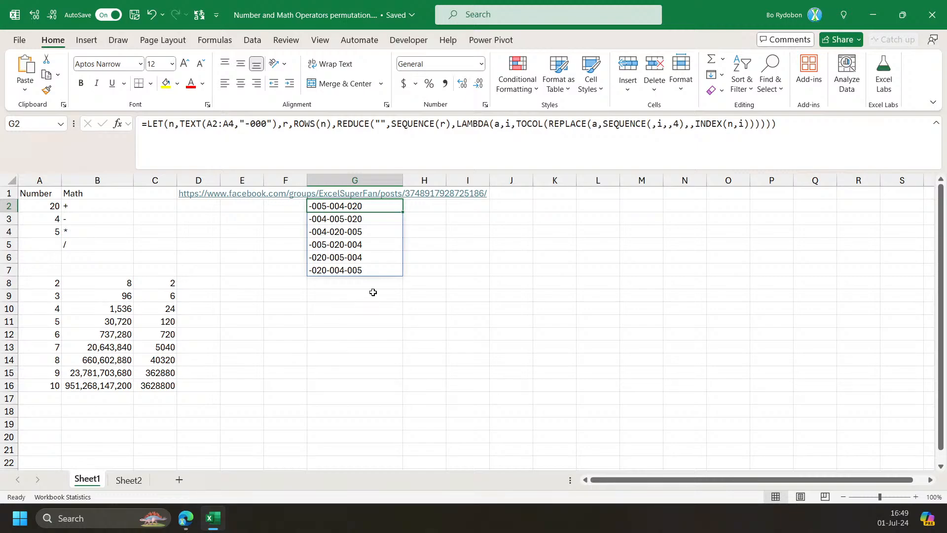
click(128, 479)
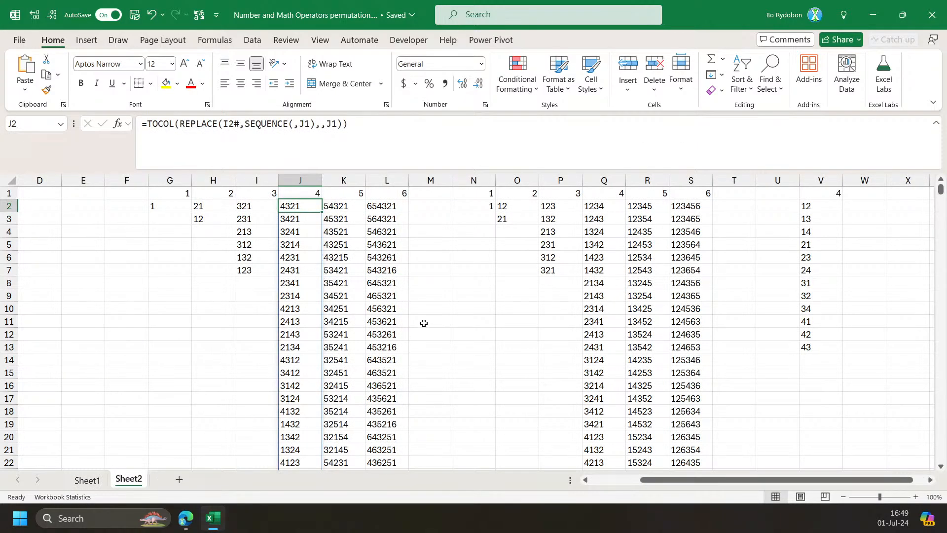
click(167, 206)
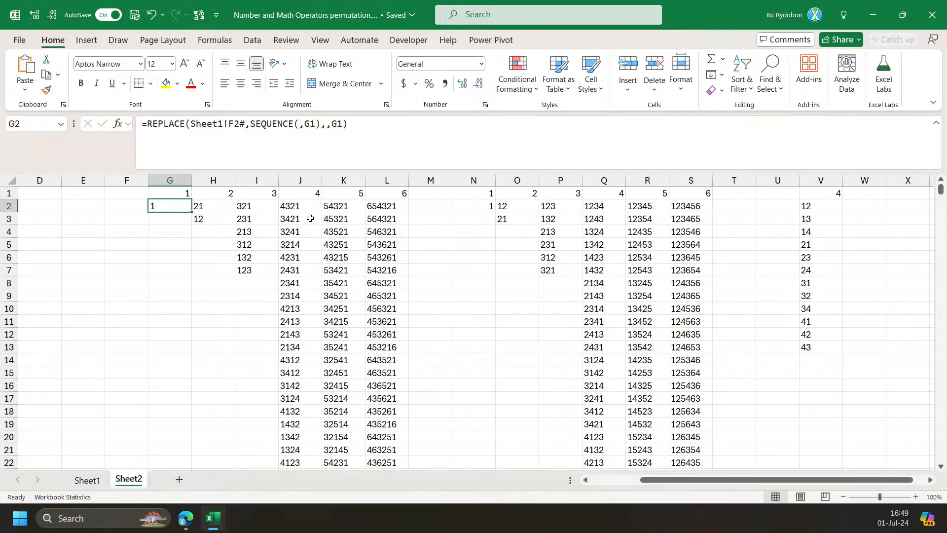
click(89, 485)
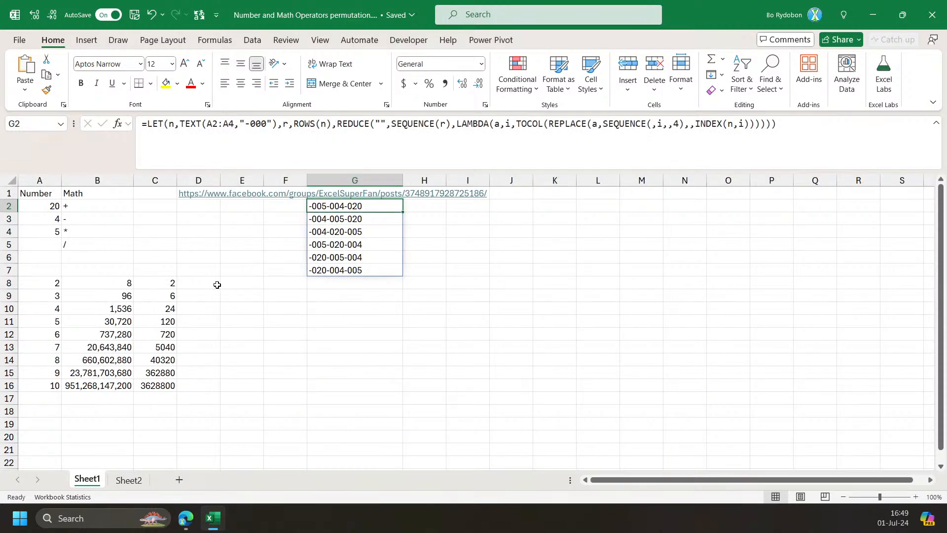
click(129, 480)
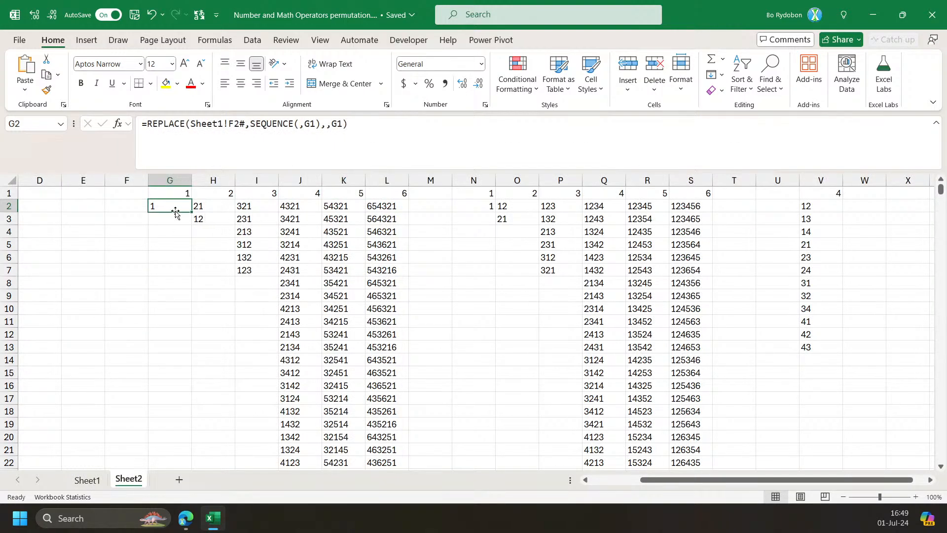
key(Right)
key(Left)
key(Right)
key(Left)
click(635, 480)
click(60, 230)
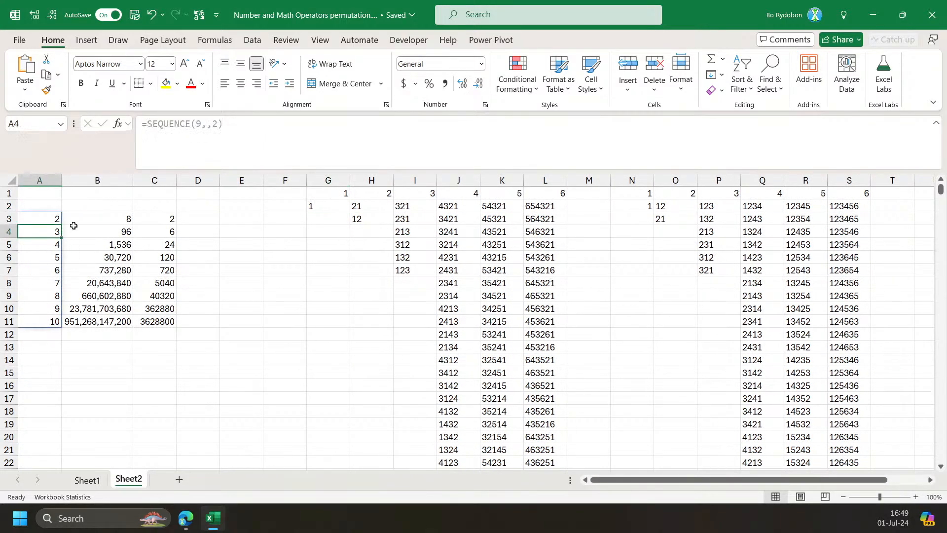
Examine on Sheet2 how the formulas in G2 to J2 build each permutation list from the preceding column.
click(329, 207)
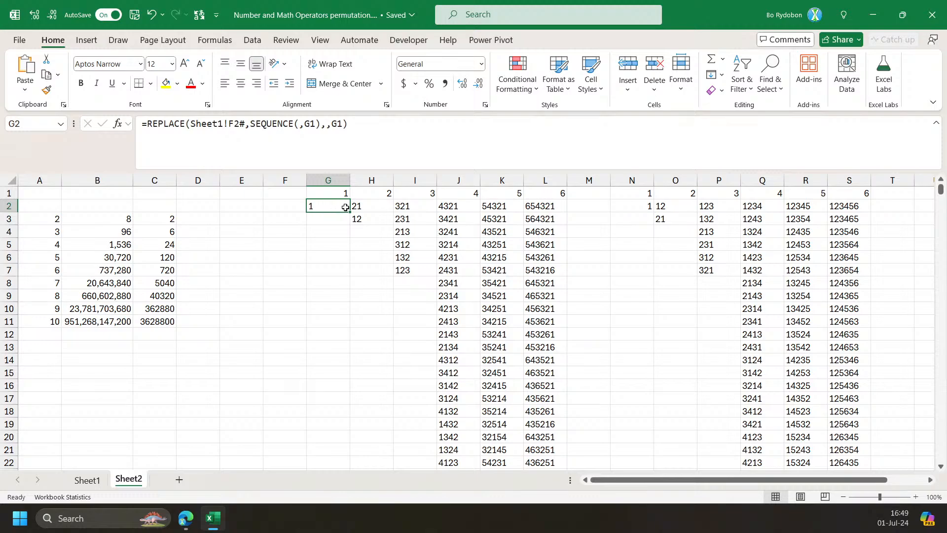
click(376, 206)
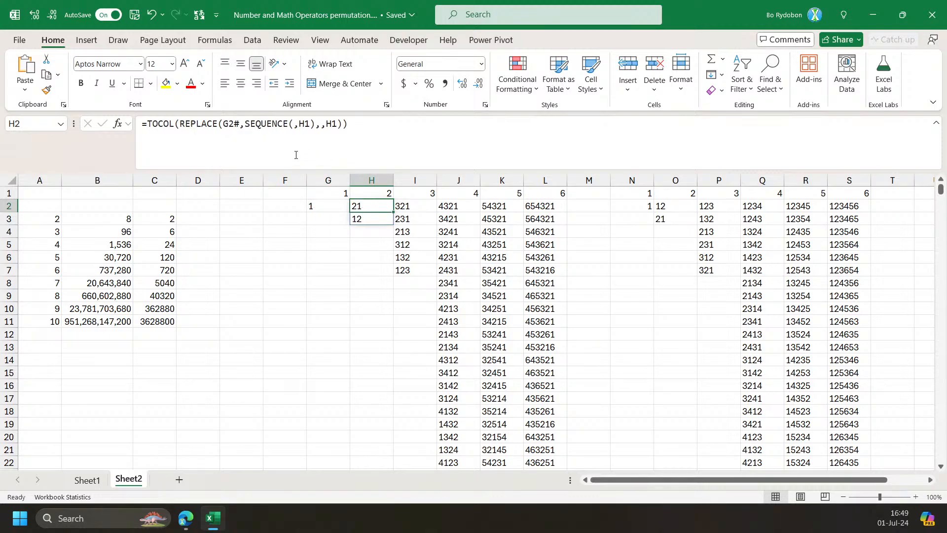
click(422, 135)
key(ctrl+Return)
click(416, 208)
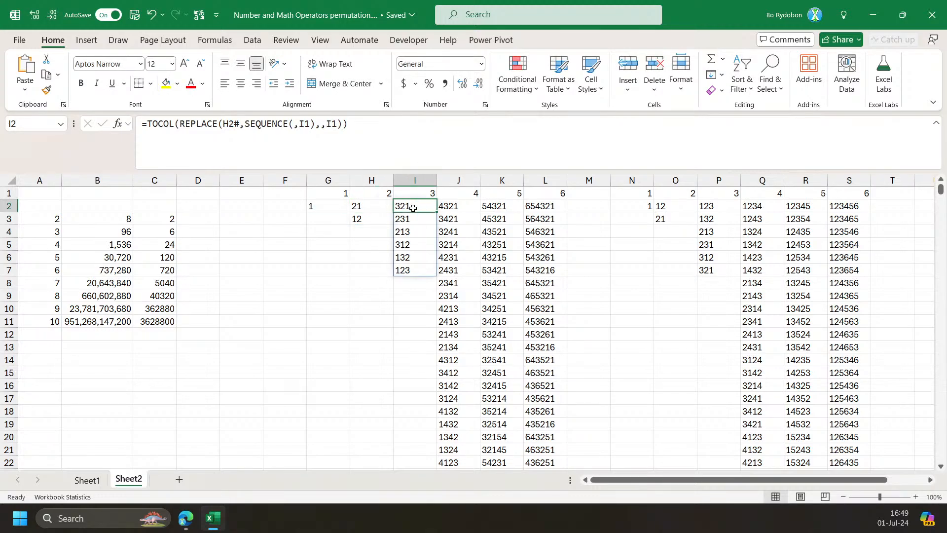
click(447, 210)
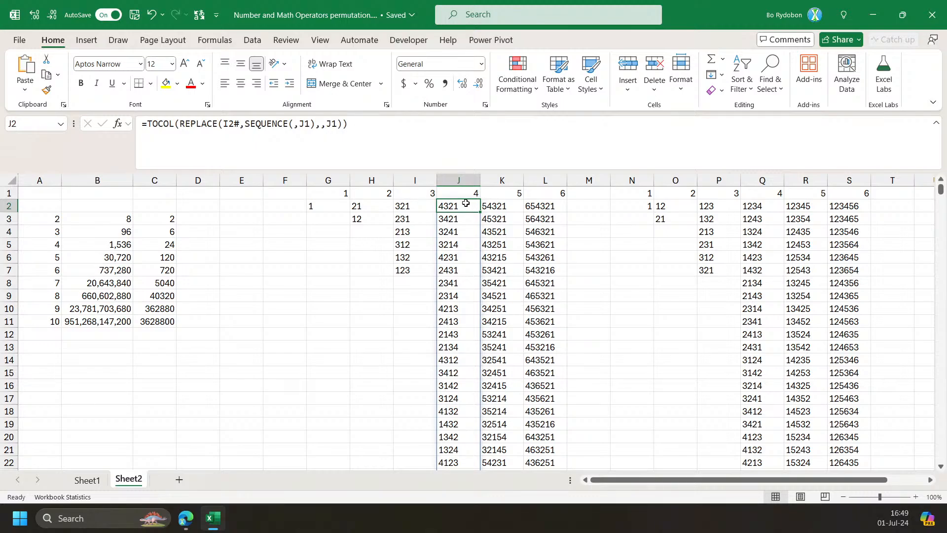
key(ctrl+shift+Down)
key(ctrl+Up)
key(Down)
Enter =LEFT(J2#,2) in F10 of Sheet2 to extract the first two digits of the four-digit permutations.
click(294, 311)
text(=LEFT()
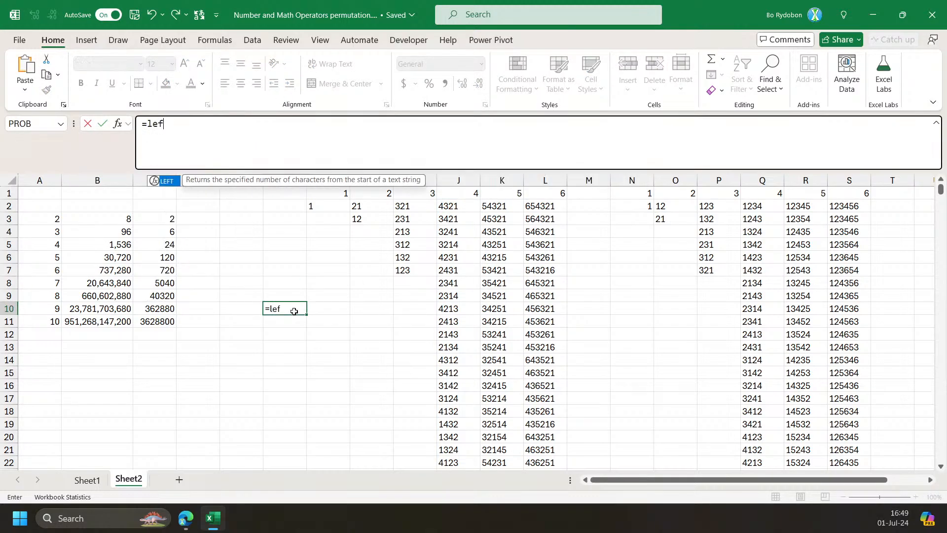
click(460, 204)
text(,2)
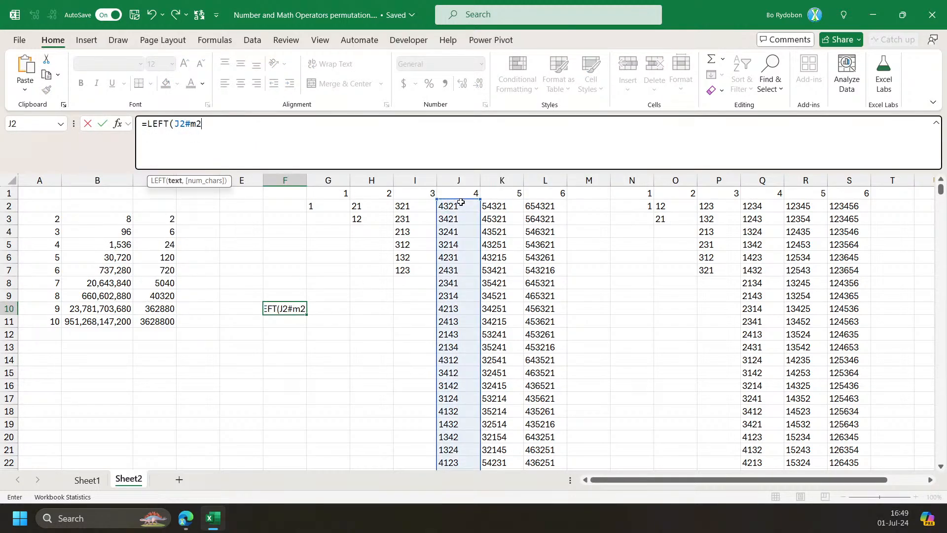
key(BackSpace)
key(BackSpace)
text(,2))
key(Return)
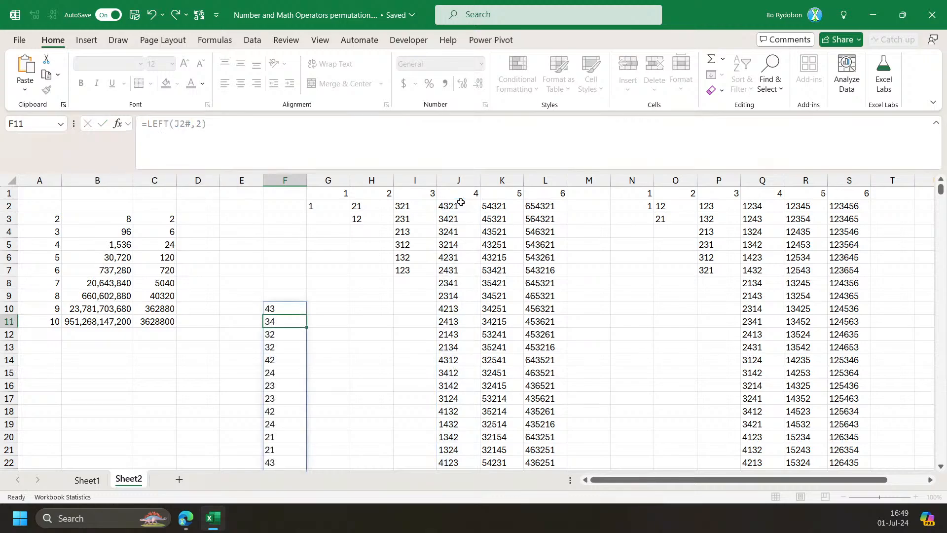
Wrap the LEFT formula in F10 with UNIQUE to remove the duplicate two-digit permutations.
key(Up)
click(144, 124)
text(UNIQUE()
text())
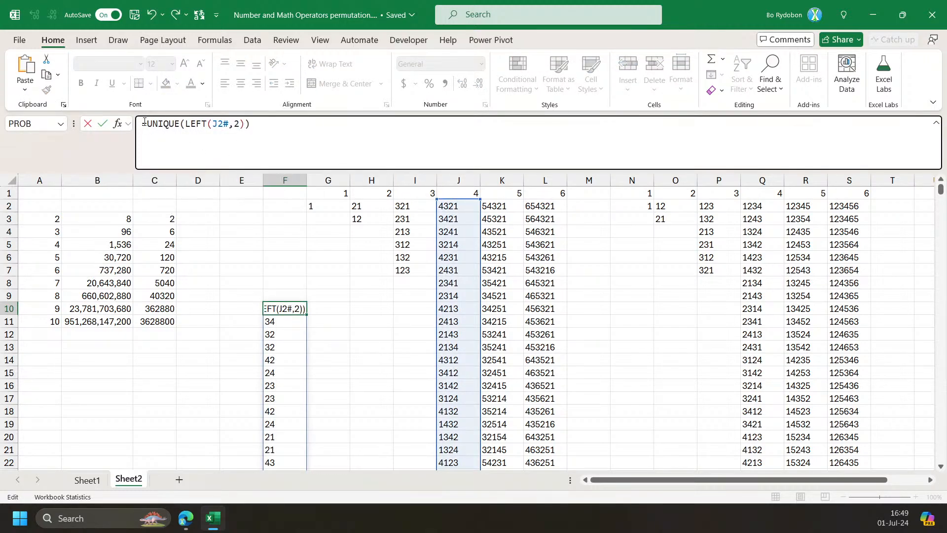
key(Return)
key(Up)
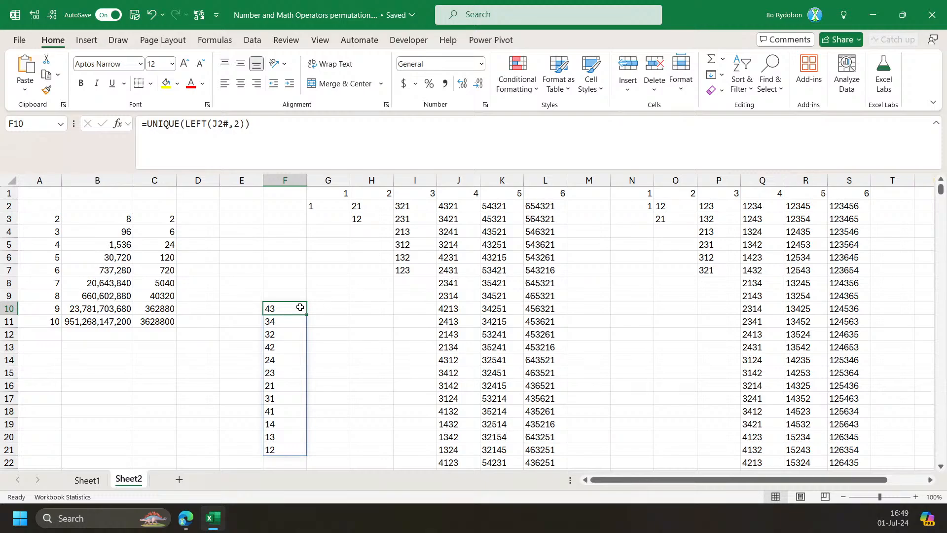
Copy the LET/REDUCE formula that uses FIND from Q2 of Sheet2 into G10.
click(661, 208)
key(Left)
key(Right)
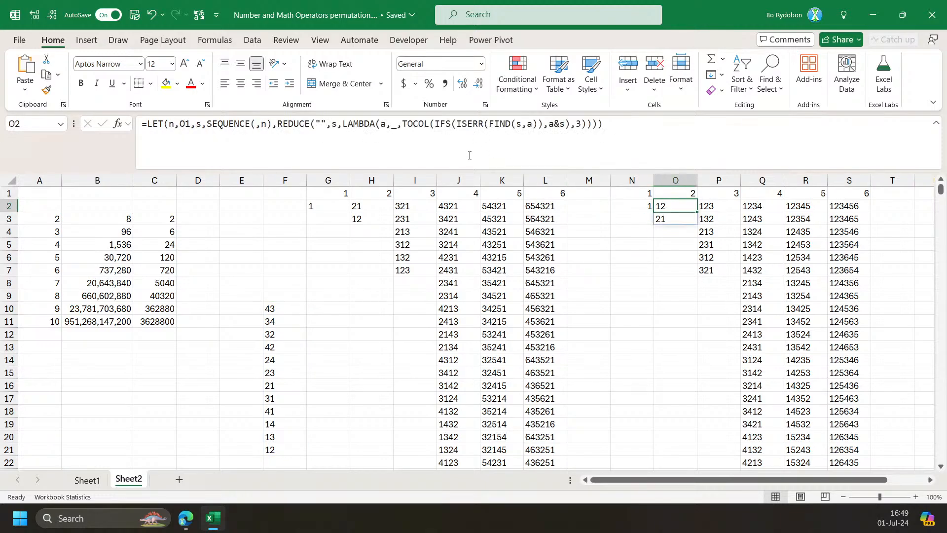
click(425, 126)
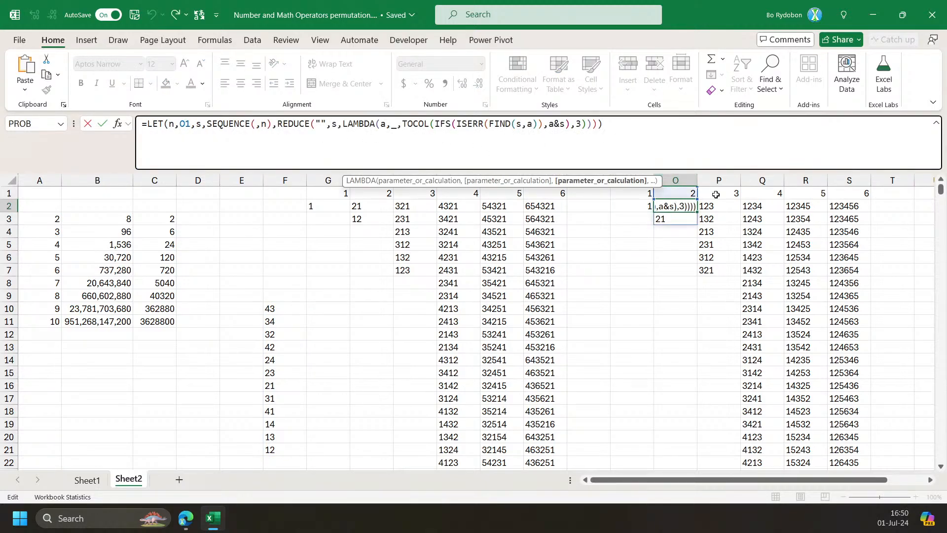
key(Escape)
click(760, 208)
drag(624, 140, 142, 125)
key(ctrl+c)
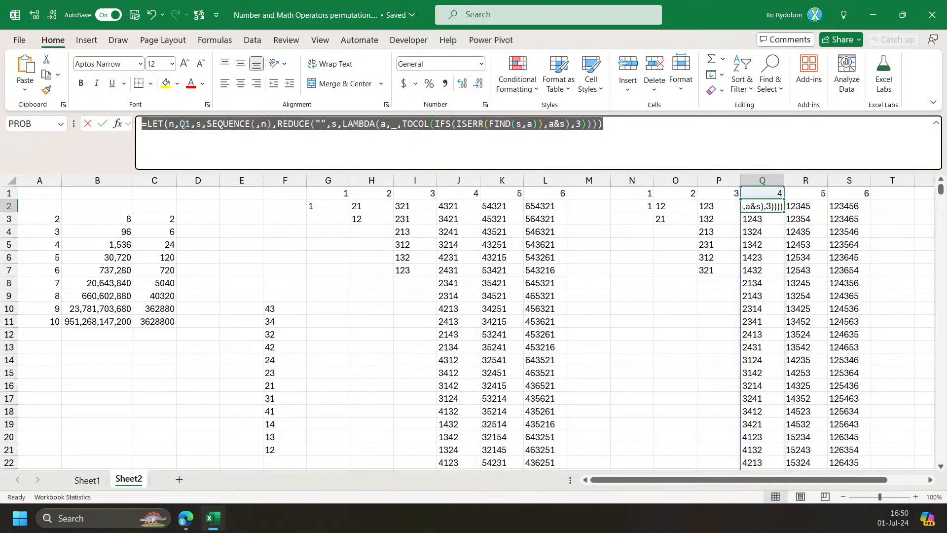
click(311, 307)
click(304, 147)
key(ctrl+v)
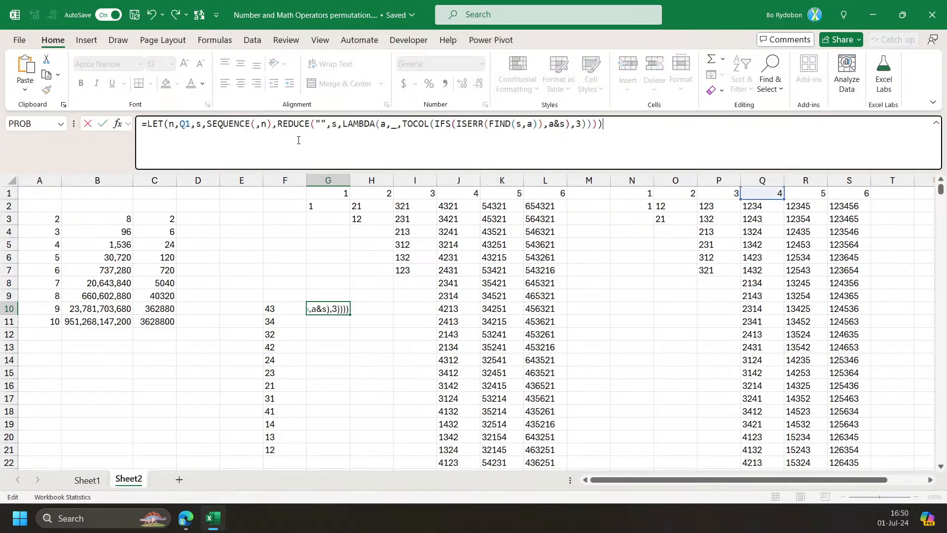
Replace the array argument s of REDUCE in G10 with SEQUENCE(2) to list two-digit permutations.
click(337, 124)
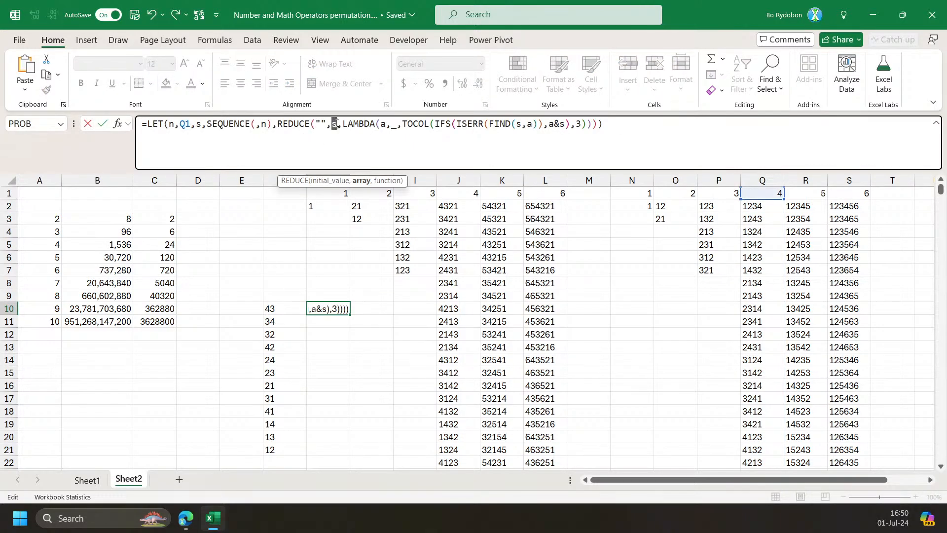
text(seq)
key(Tab)
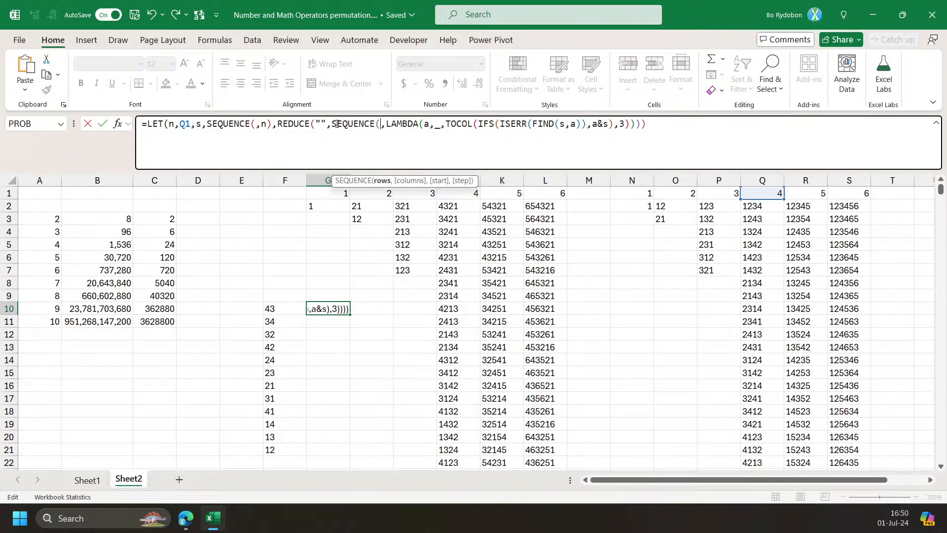
text(2))
key(Return)
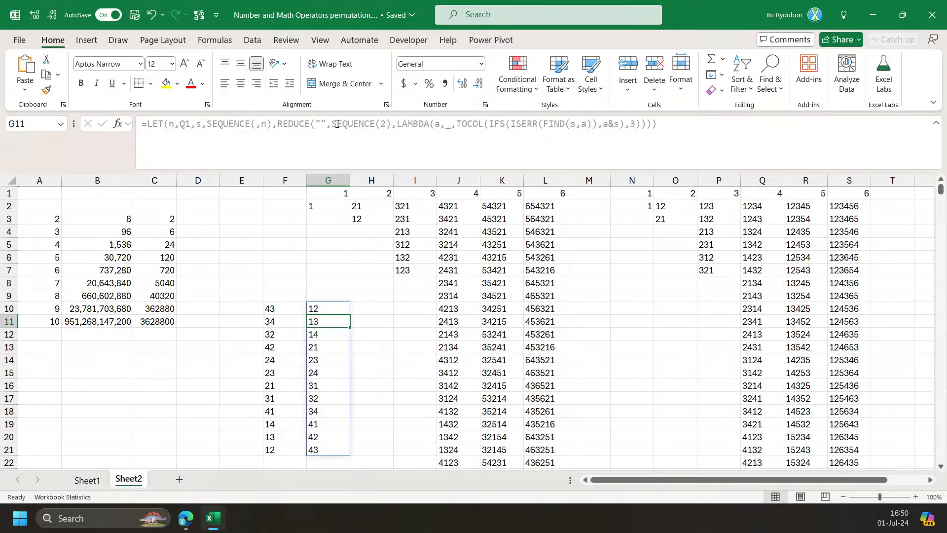
Compare the two-digit permutation lists and formulas in F10 and G10 of Sheet2, checking the source formulas in row 2.
click(339, 307)
key(ctrl+shift+Down)
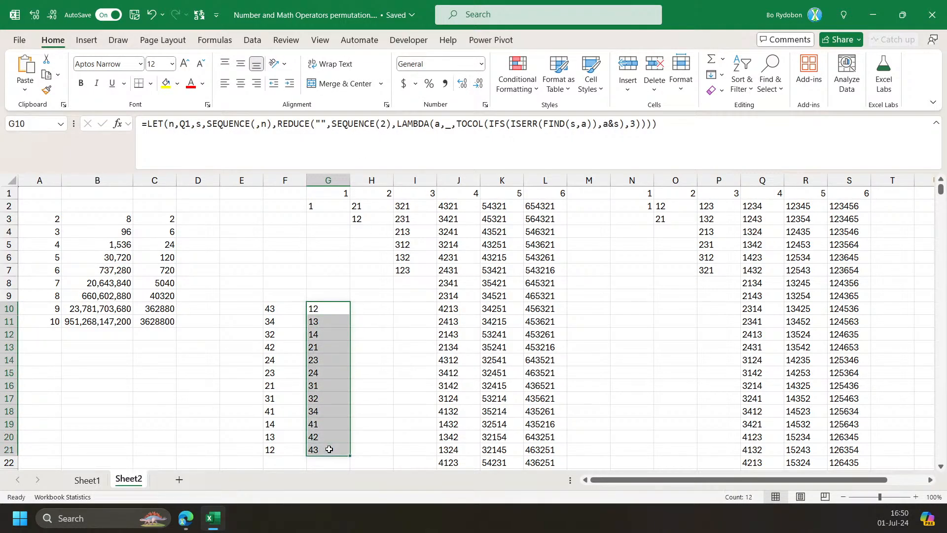
click(335, 310)
drag(334, 308, 321, 449)
click(272, 310)
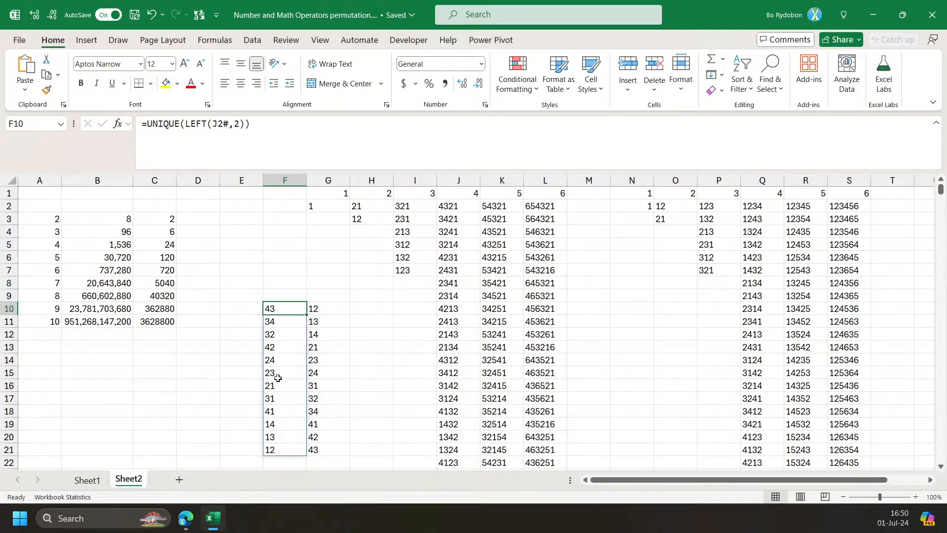
click(325, 309)
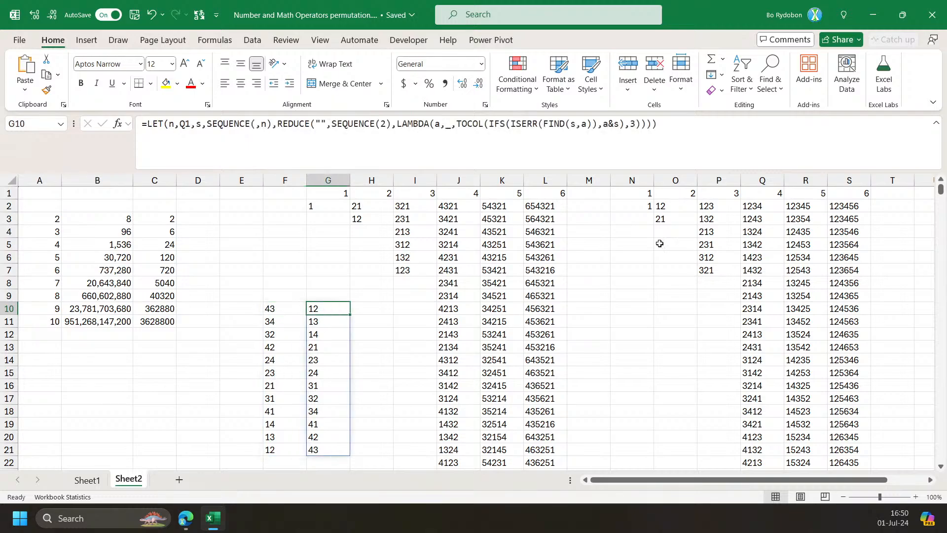
click(667, 207)
click(274, 310)
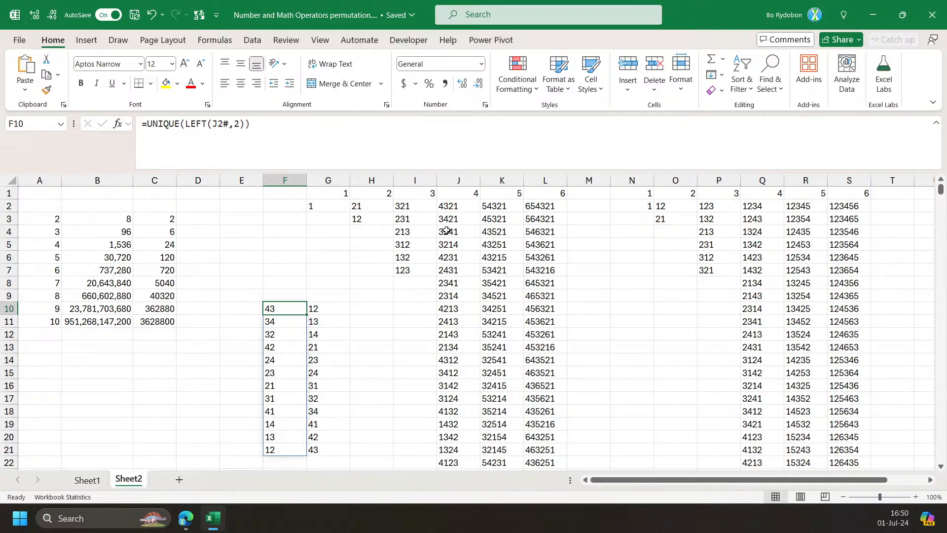
click(399, 208)
Examine on Sheet1 how the G2 formula permutes the numbers in A2:A4.
click(87, 480)
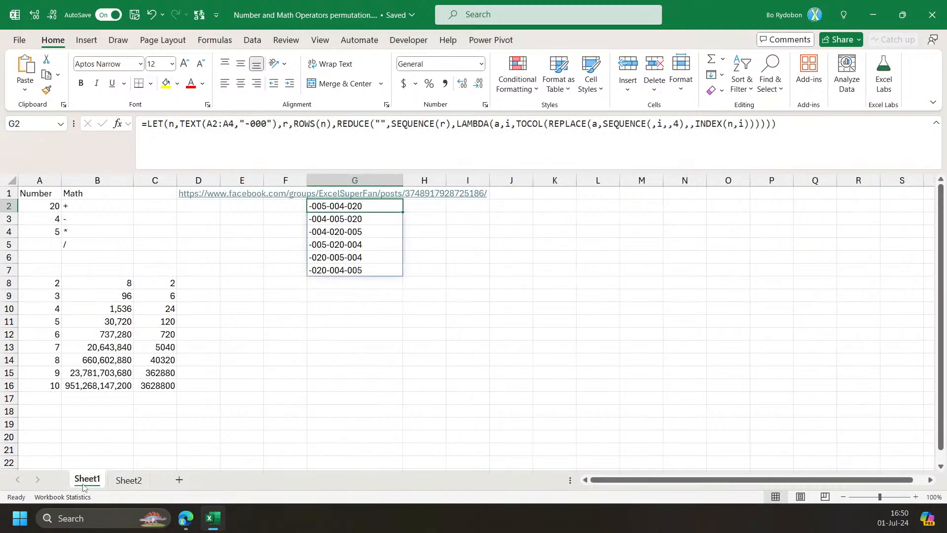
drag(54, 207, 55, 233)
click(355, 207)
click(584, 141)
key(ctrl+Return)
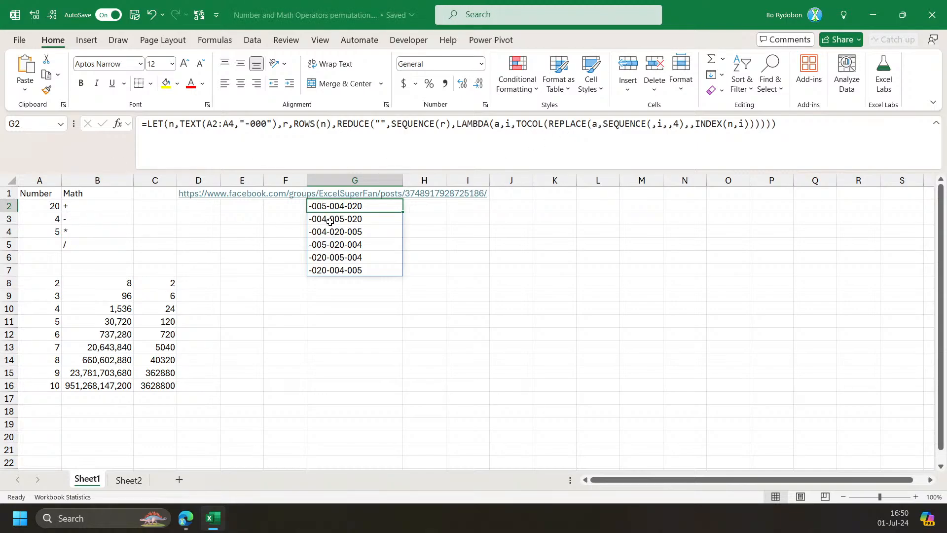
drag(55, 207, 55, 230)
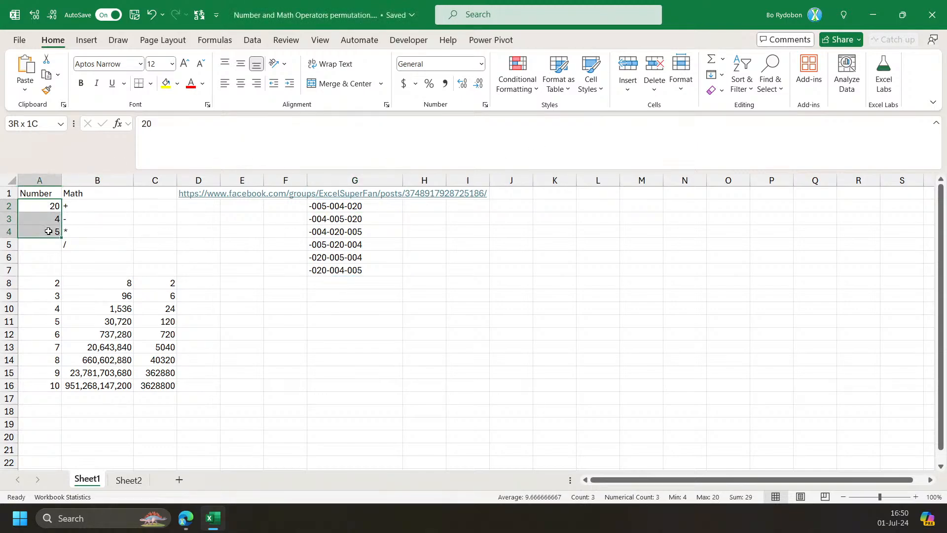
click(372, 206)
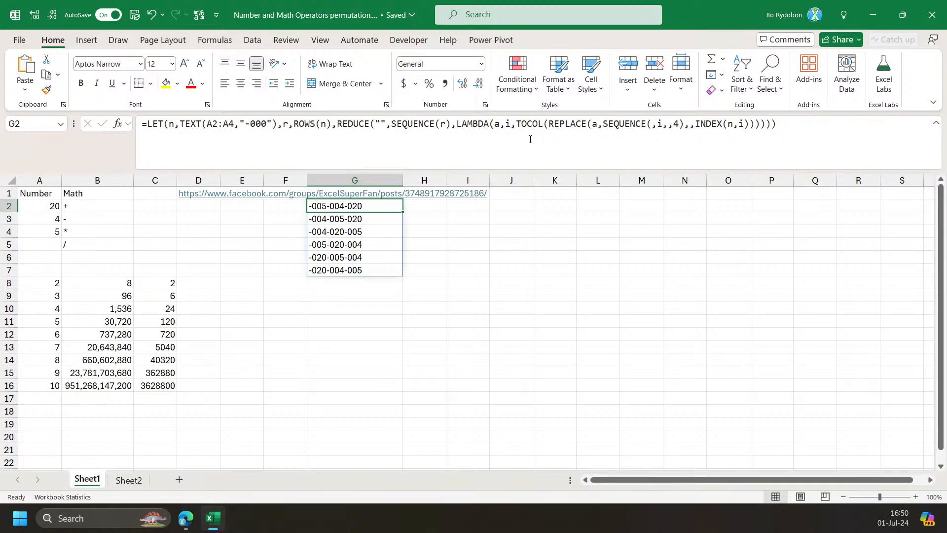
Copy the LET/REDUCE formula from G2 of Sheet1 into I2.
click(751, 125)
key(ctrl+a)
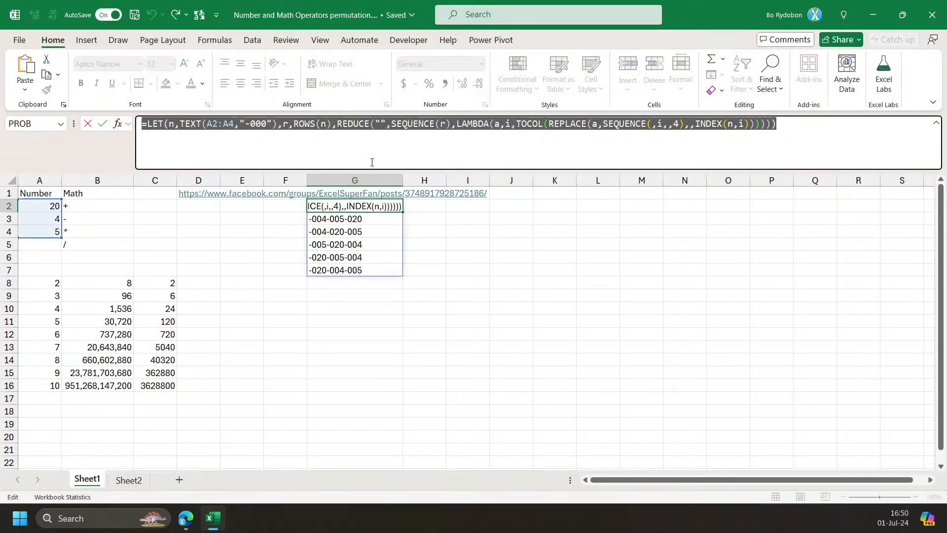
key(ctrl+c)
key(Escape)
click(460, 207)
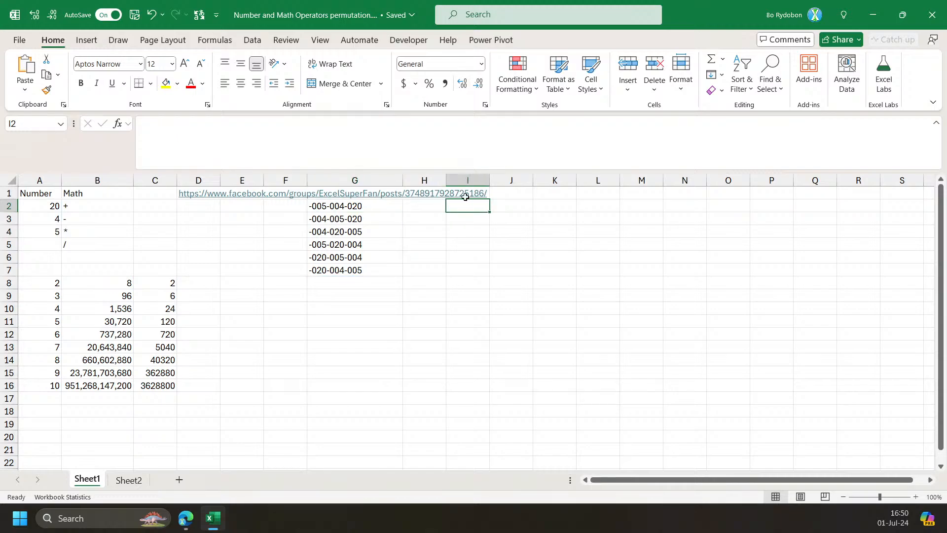
click(440, 151)
key(ctrl+v)
Simplify the I2 formula by replacing INDEX(n,i) with i and defining n as plain A2:A4 without TEXT.
click(712, 134)
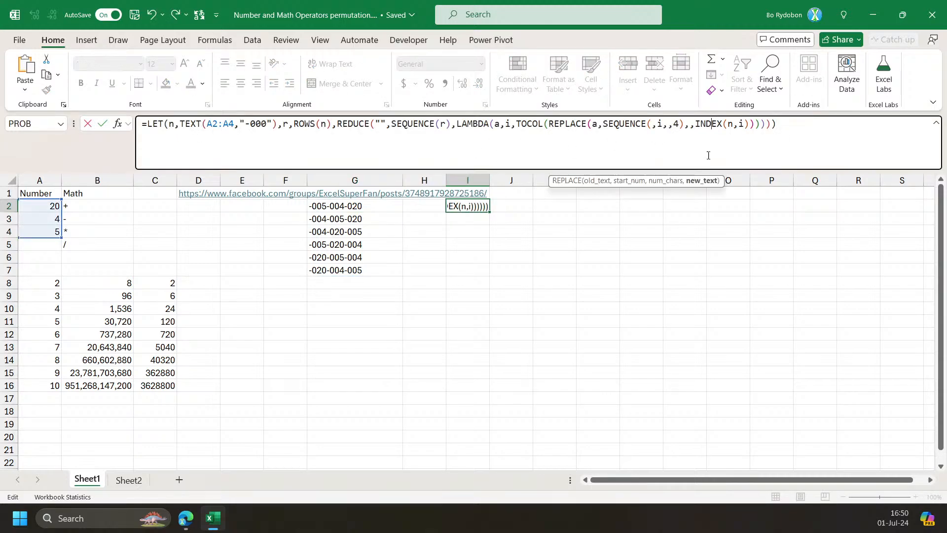
click(694, 181)
text(i)
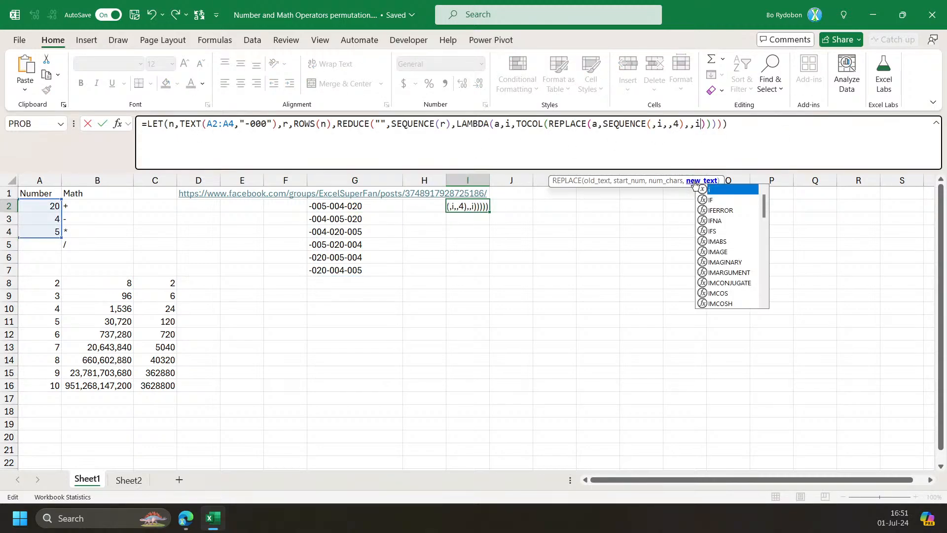
double_click(190, 124)
key(BackSpace)
key(Delete)
drag(209, 129, 252, 131)
key(BackSpace)
key(Return)
key(Up)
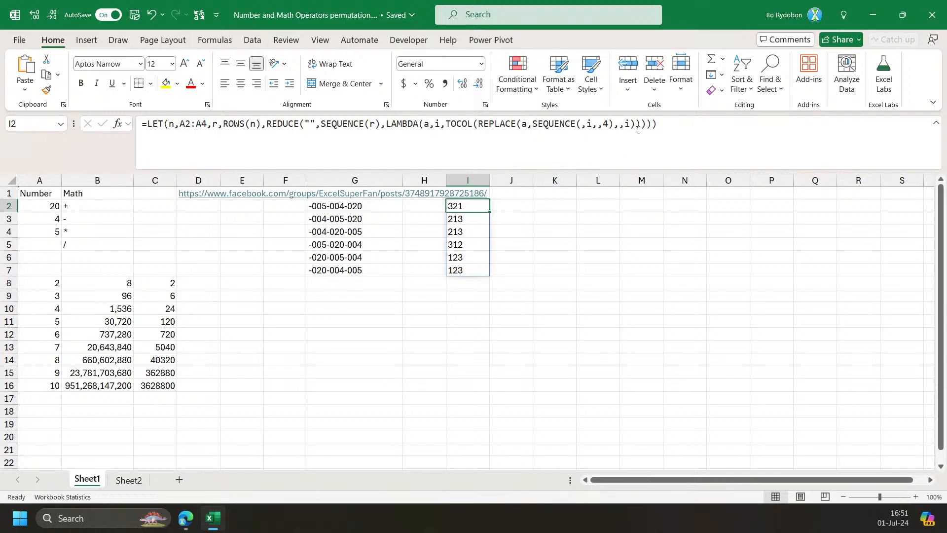
Copy the simplified permutation formula from I2 into G9.
click(354, 303)
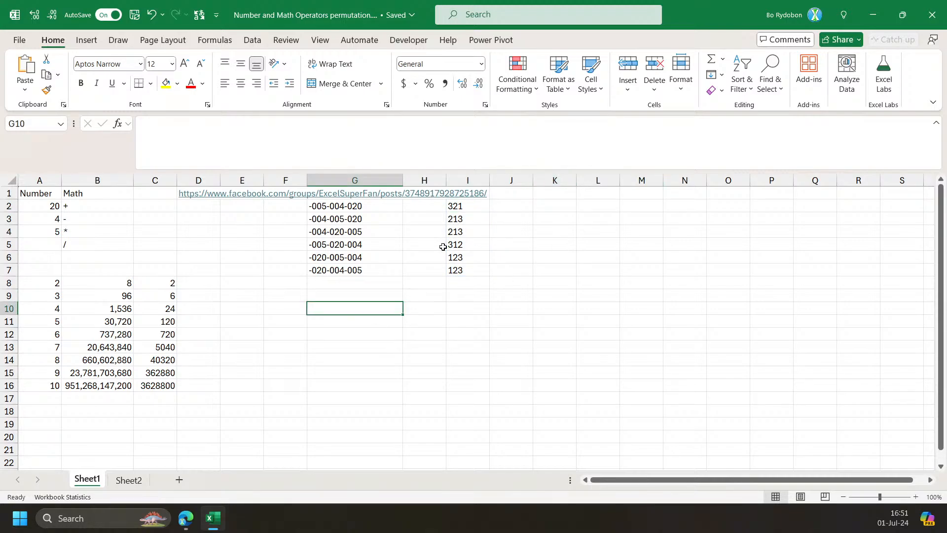
click(465, 207)
click(689, 136)
key(Escape)
click(338, 296)
click(302, 140)
key(ctrl+v)
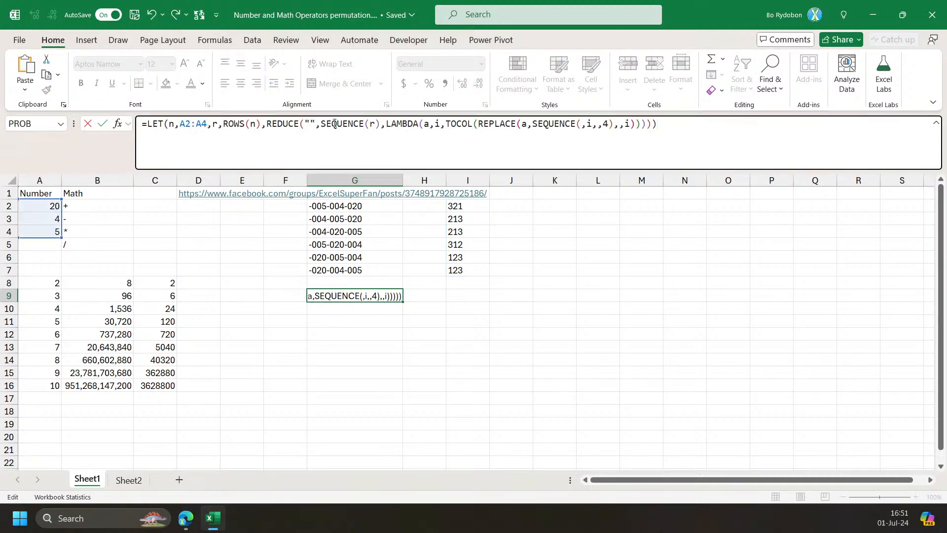
Define r in the G9 formula as SEQUENCE(,ROWS(n)) and use r directly as the array of REDUCE.
click(224, 125)
text(SEQUENCE(,i,,4)
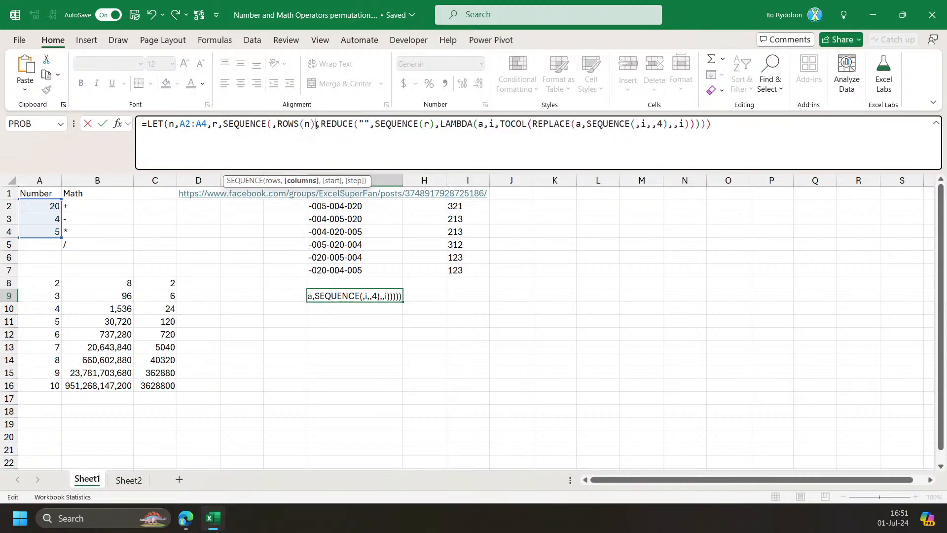
text())
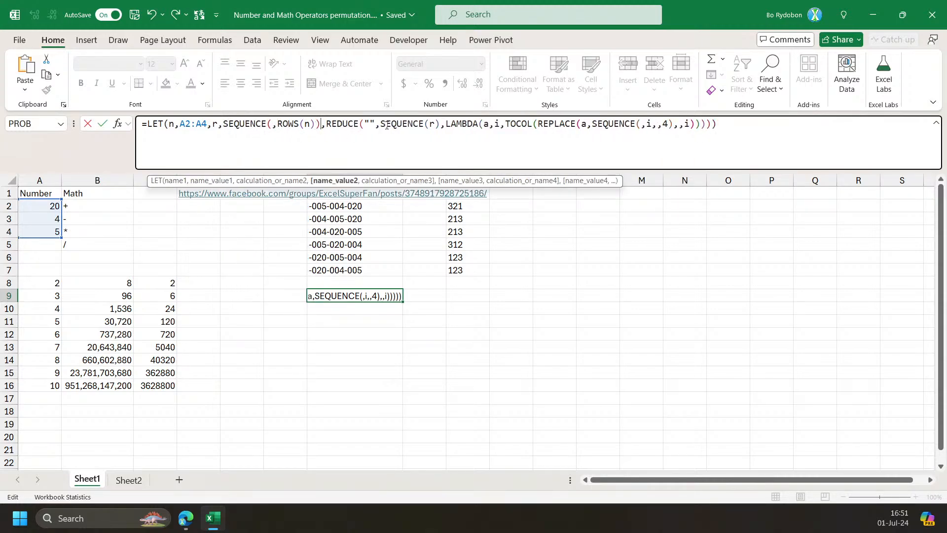
drag(380, 125, 440, 124)
text(r)
key(Return)
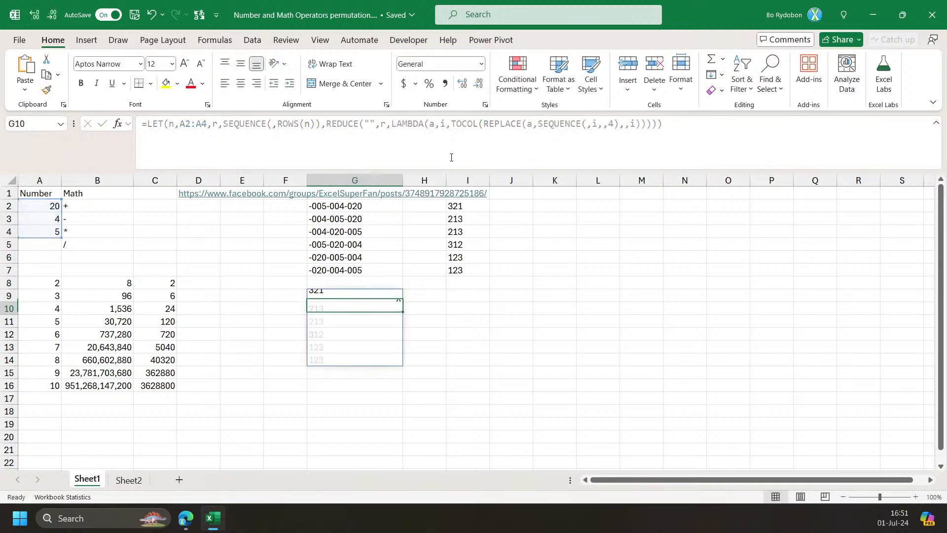
key(Up)
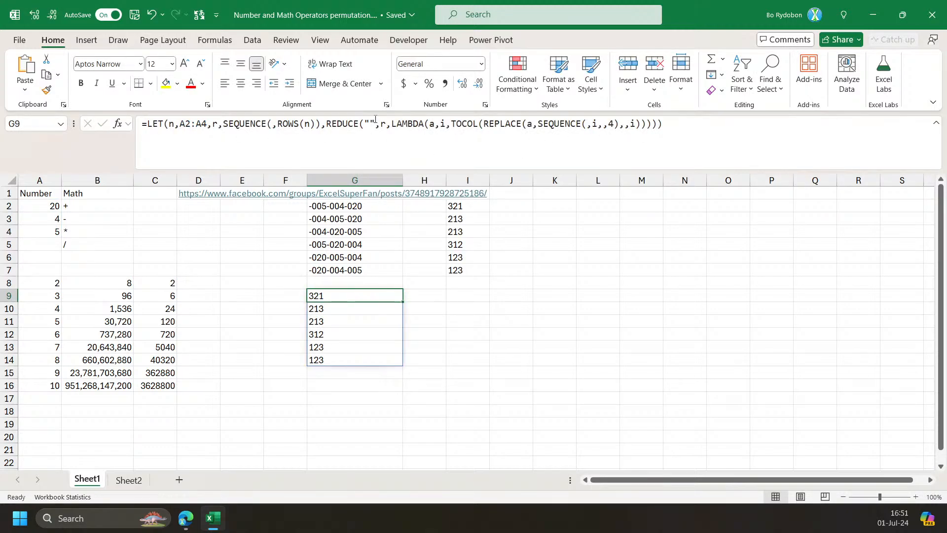
Wrap the REDUCE expression in G9 with MID, using start r and length 1, to split each permutation into digits.
click(326, 124)
text(mid)
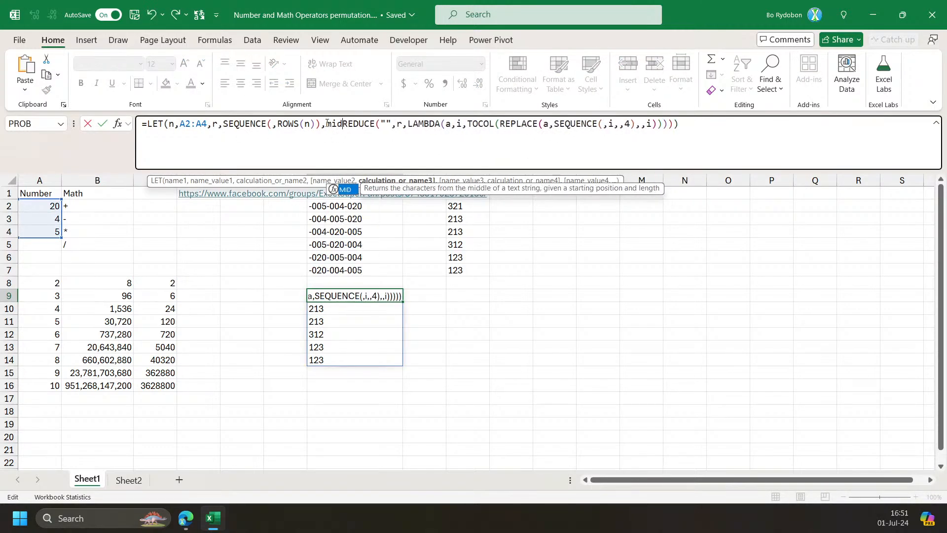
key(Tab)
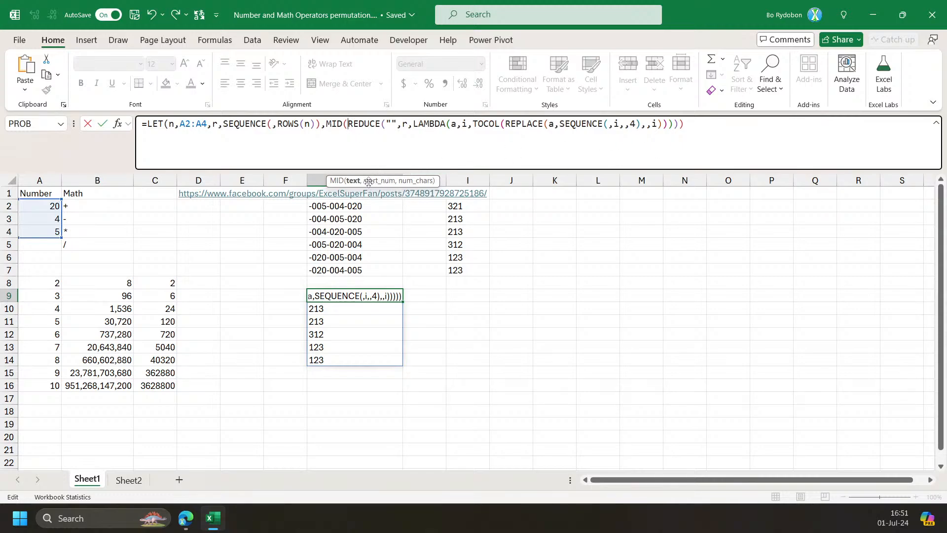
click(353, 180)
click(680, 125)
text(,)
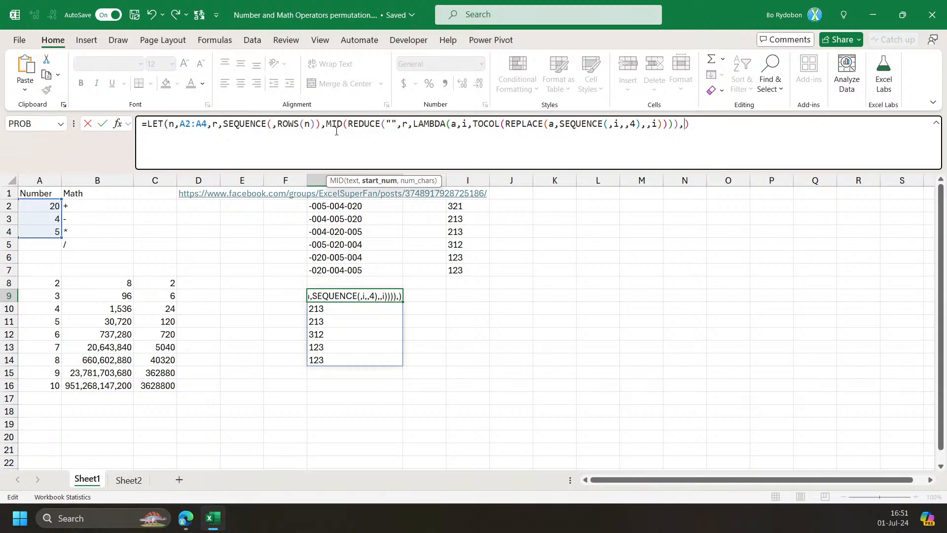
text(r,1)
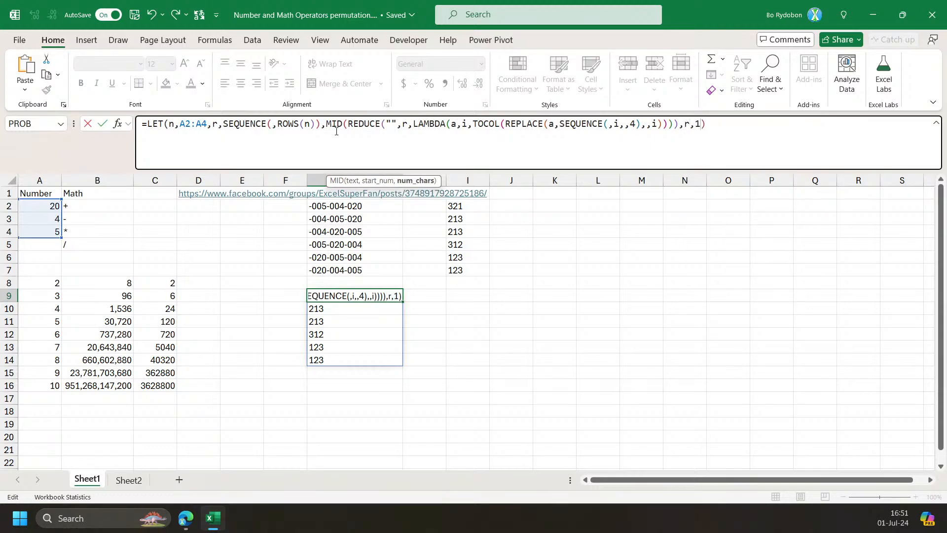
key(Return)
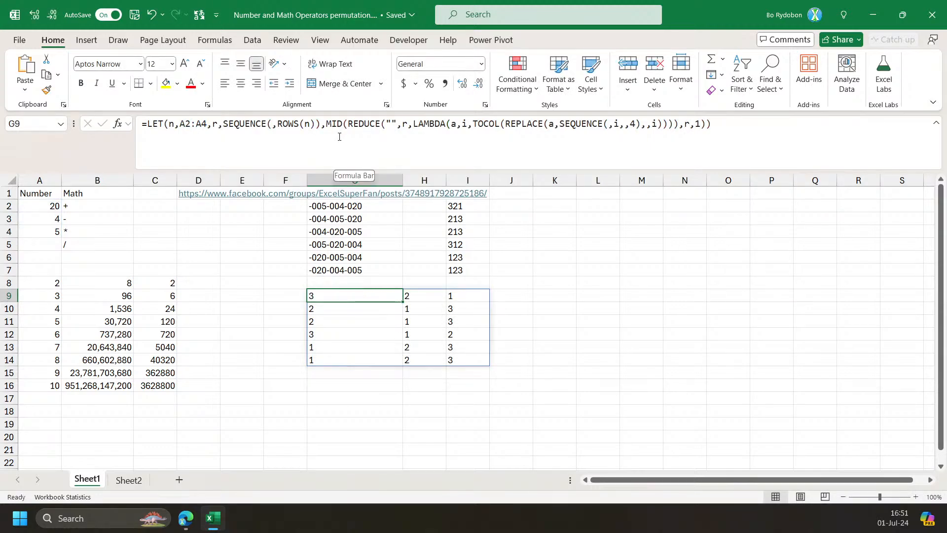
Wrap the MID expression in G9 with INDEX(n, …) to turn the digits into the numbers from A2:A4.
click(326, 122)
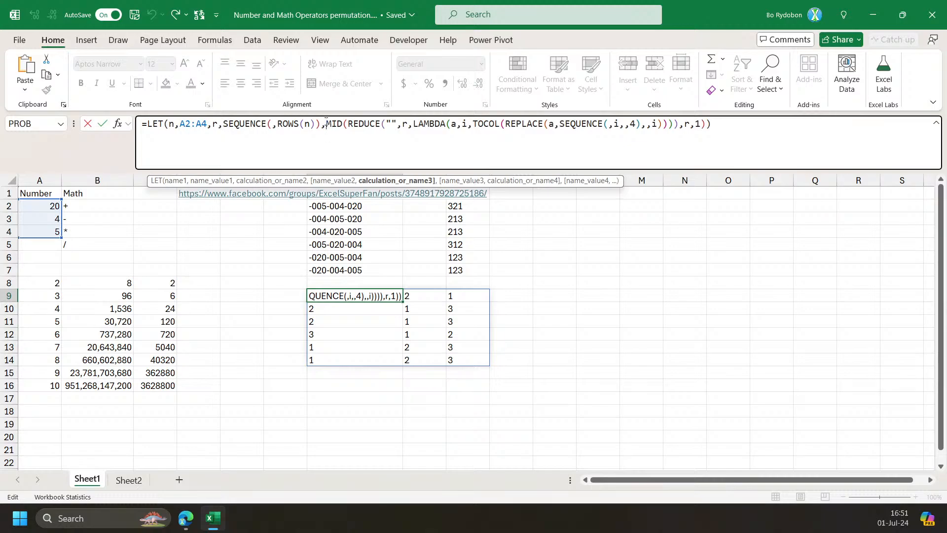
text(INDEX(n)
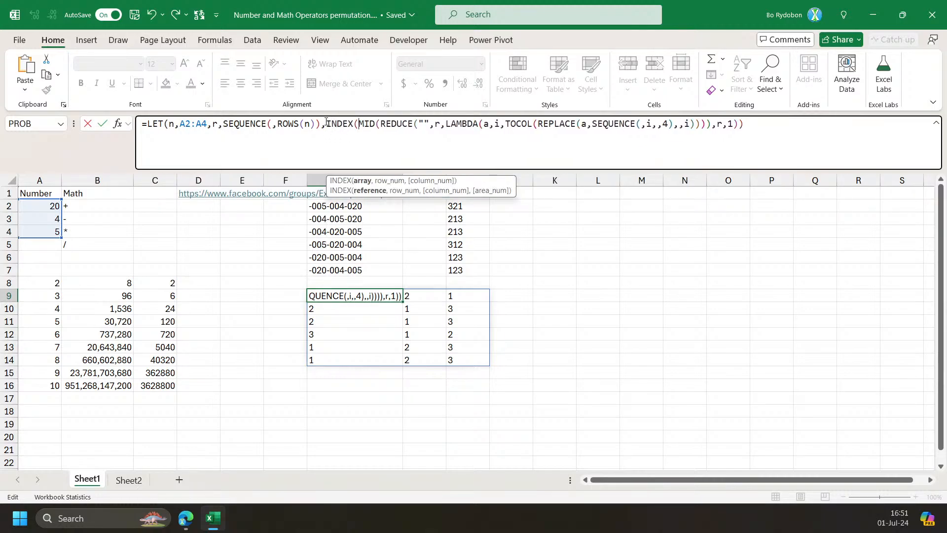
text(,)
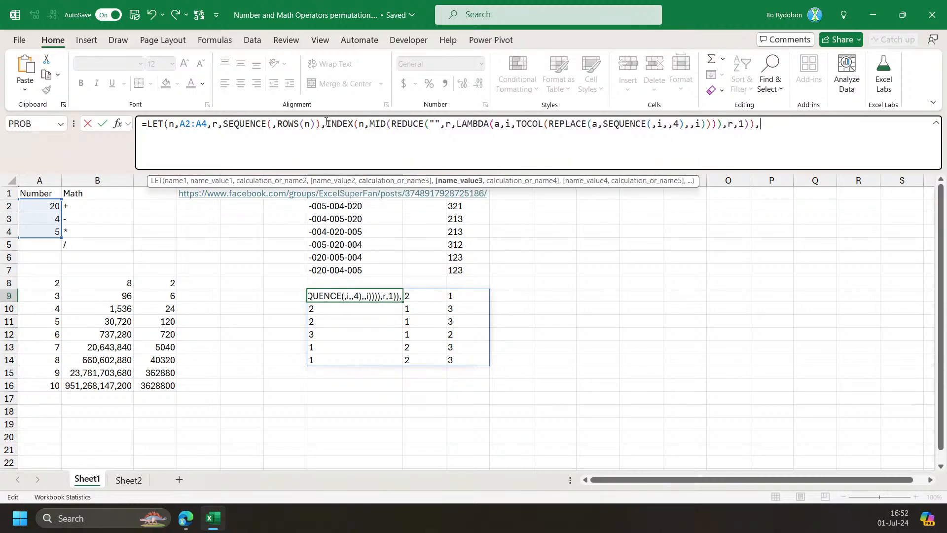
key(Return)
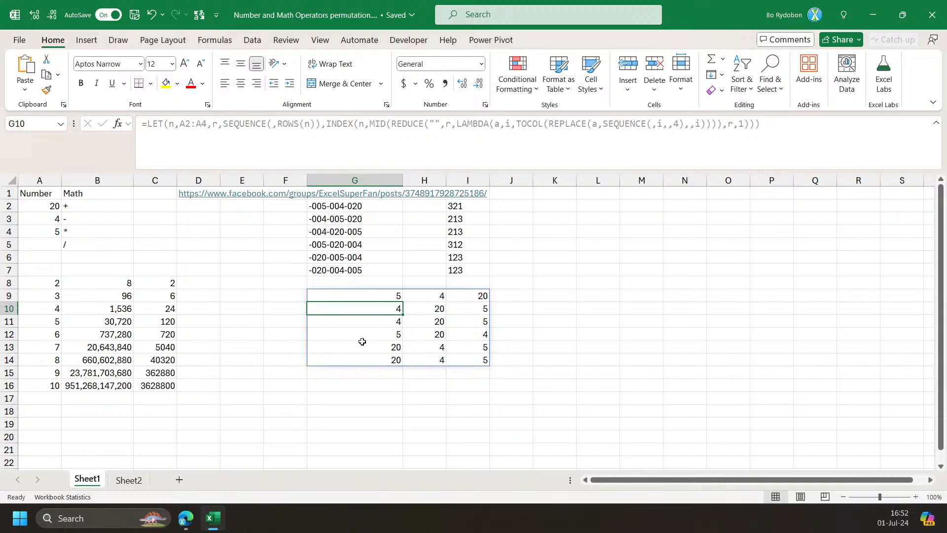
Enter =G9&B2:B5&H9 in G16 to join the first two numbers of the first permutation with each operator.
drag(357, 294, 477, 293)
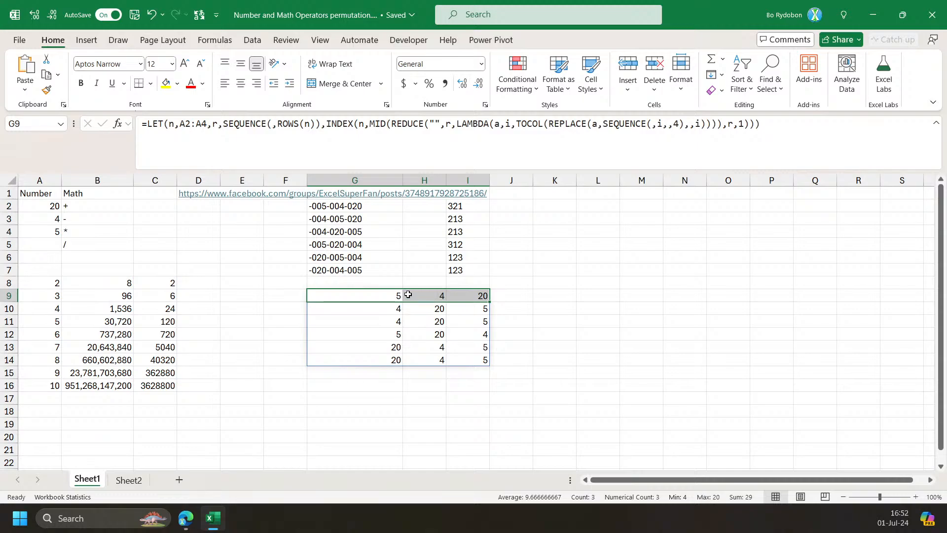
click(378, 386)
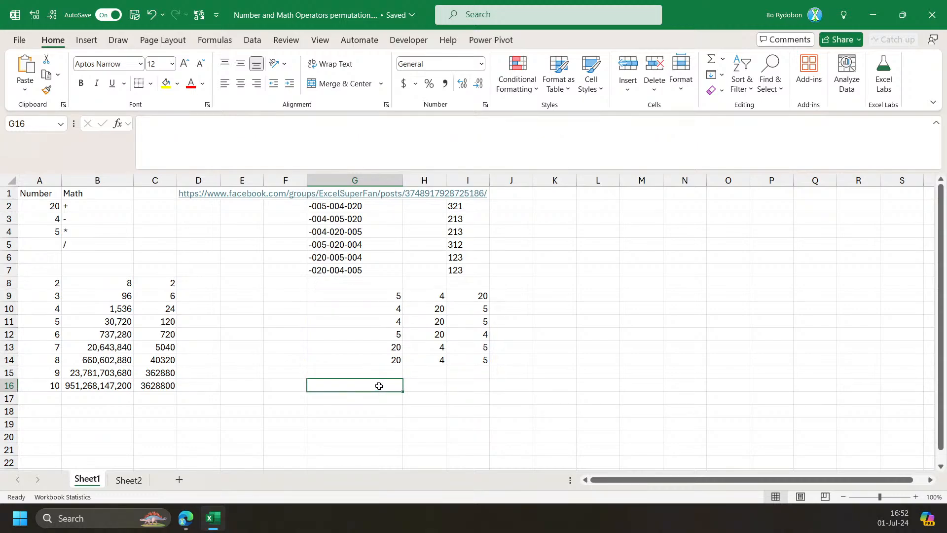
text(=)
click(388, 300)
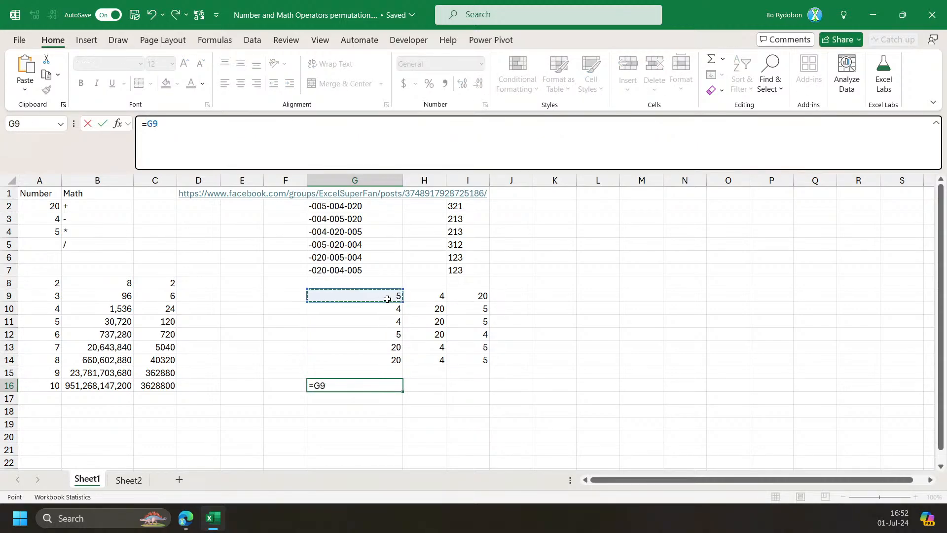
text(&)
drag(74, 208, 78, 247)
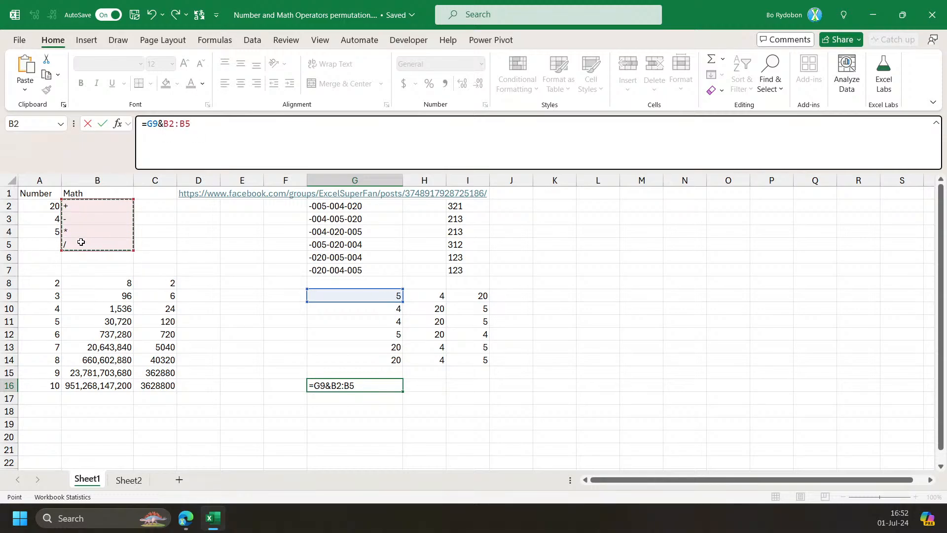
text(&)
click(440, 299)
key(Return)
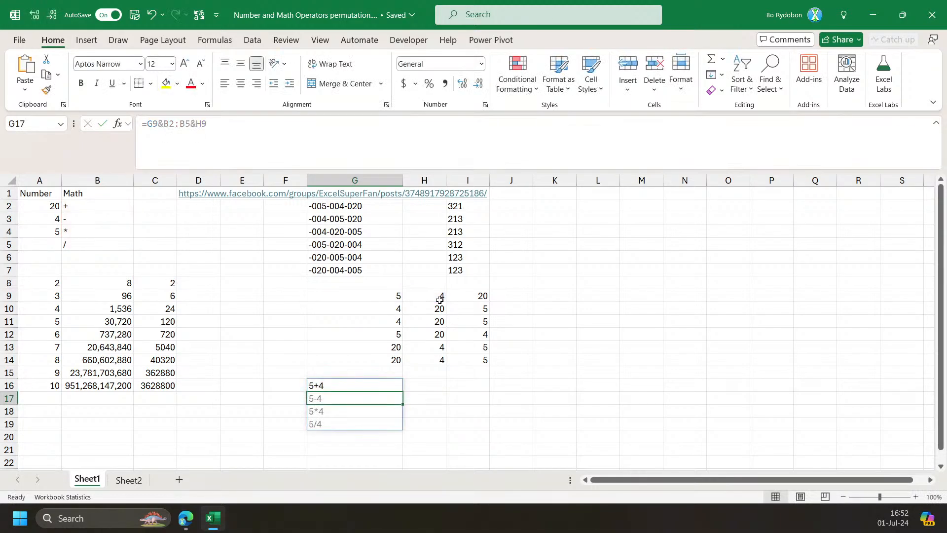
key(Up)
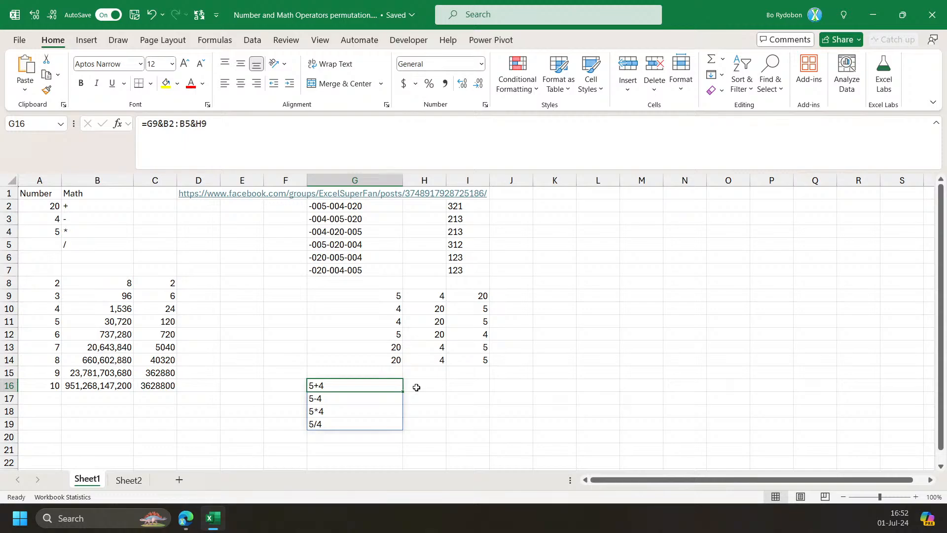
click(420, 384)
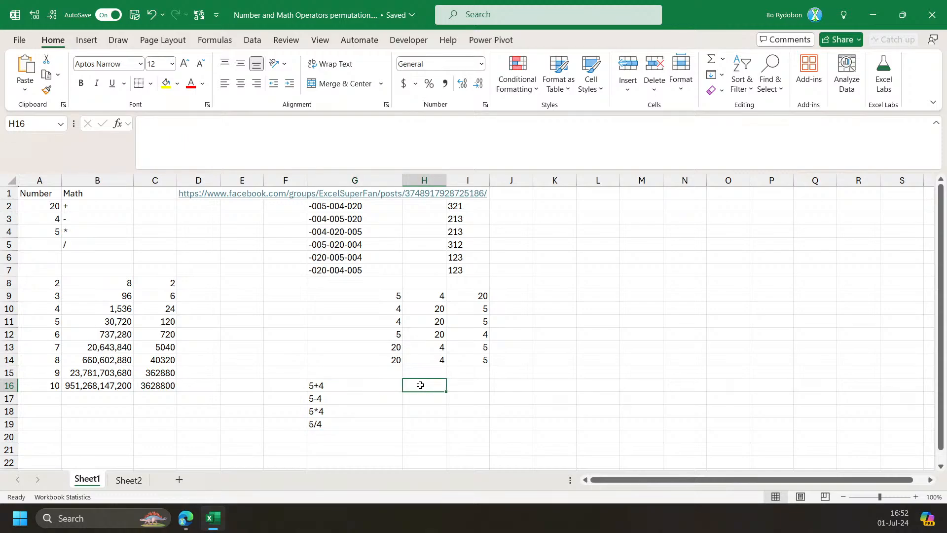
click(383, 386)
click(258, 131)
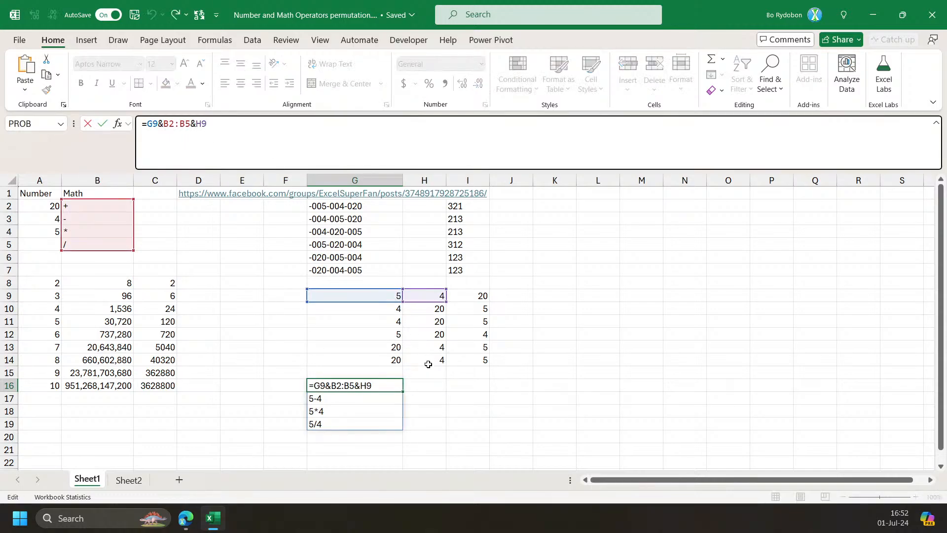
key(Escape)
Enter =G16#&B2:B5&I9 in H16 to append each operator and the third number to the G16 results.
click(412, 386)
text(=)
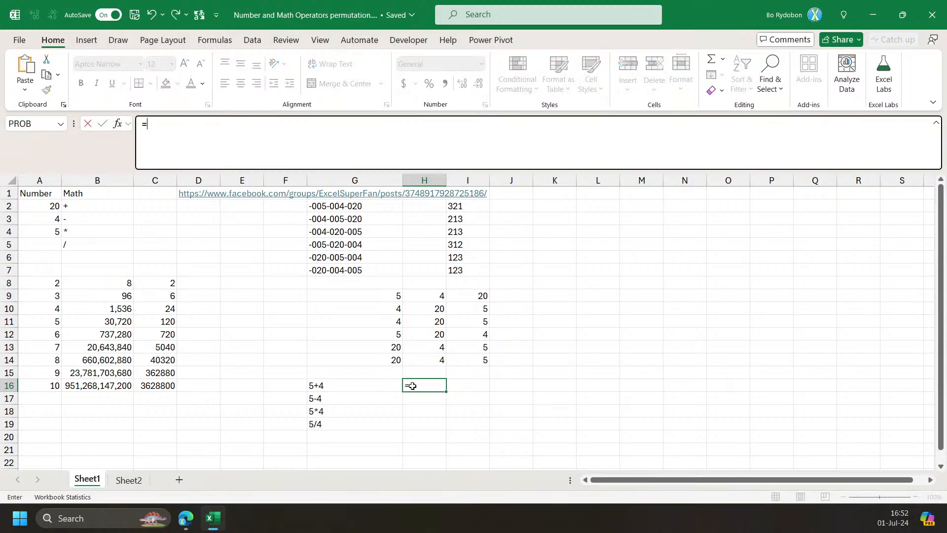
key(Left)
key(shift+Down)
key(shift+Down)
key(shift+Down)
text(&)
drag(120, 210, 94, 245)
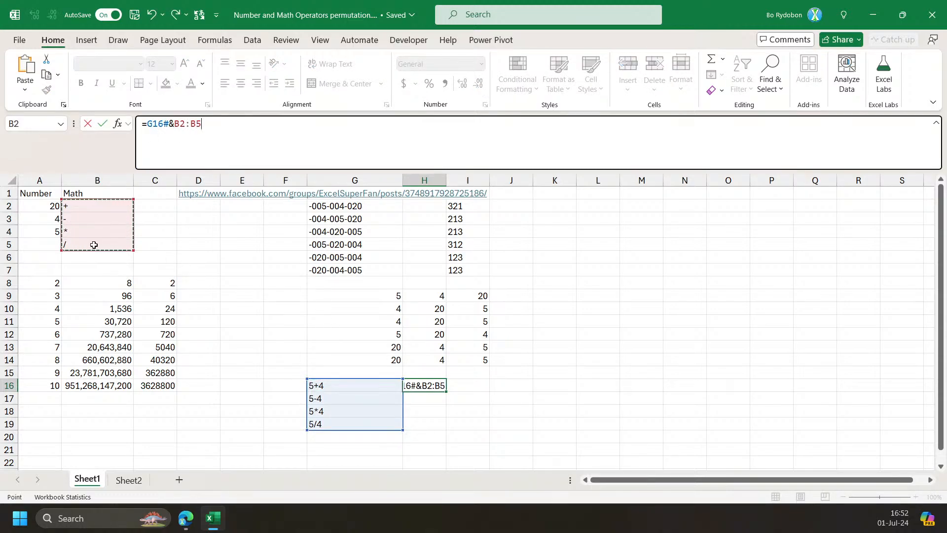
text(&)
click(475, 291)
key(Return)
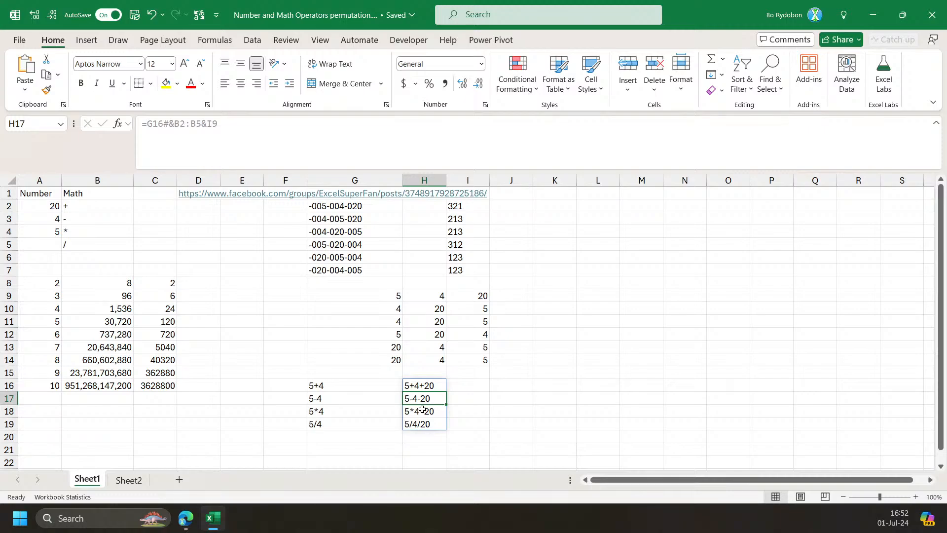
Wrap B2:B5&I9 in the H16 formula with TOROW so every G16 result combines with every operator.
click(427, 387)
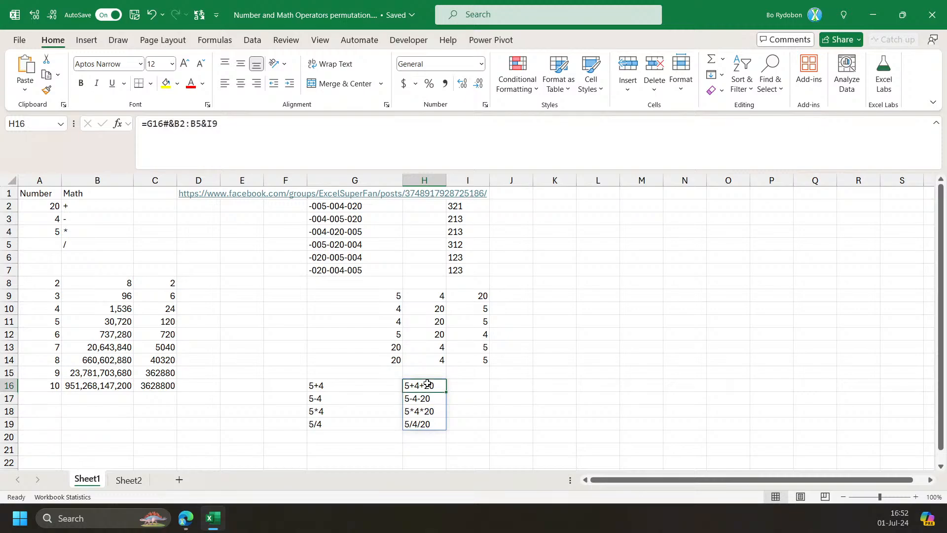
click(171, 124)
click(175, 127)
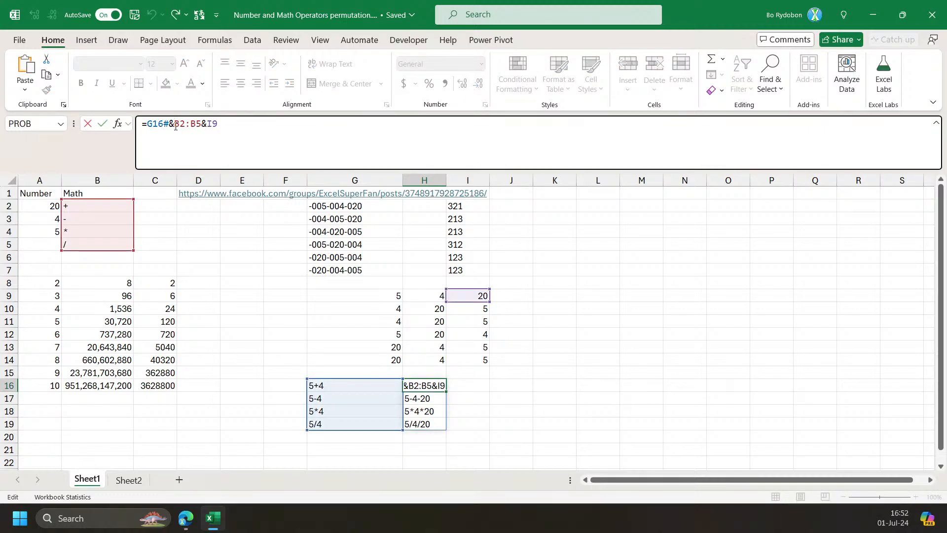
text(TOROW()
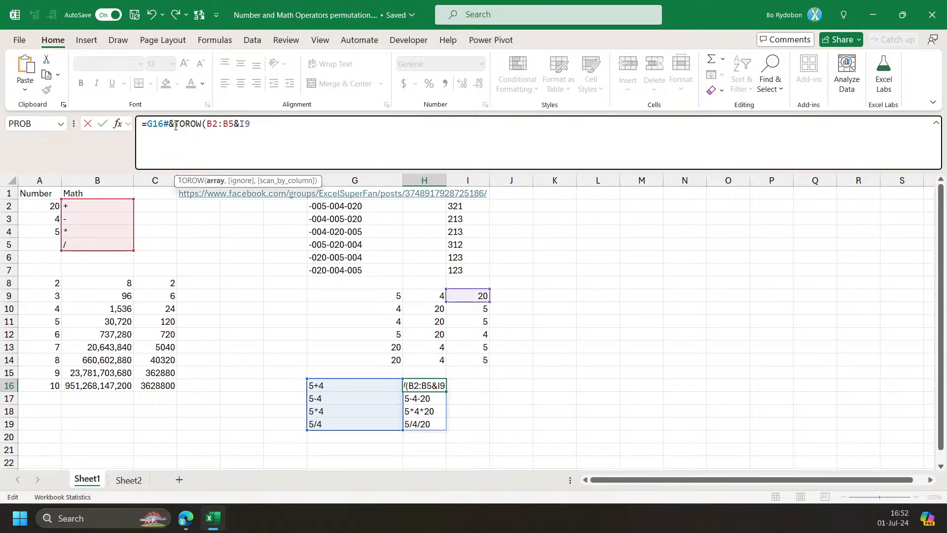
text())
key(Return)
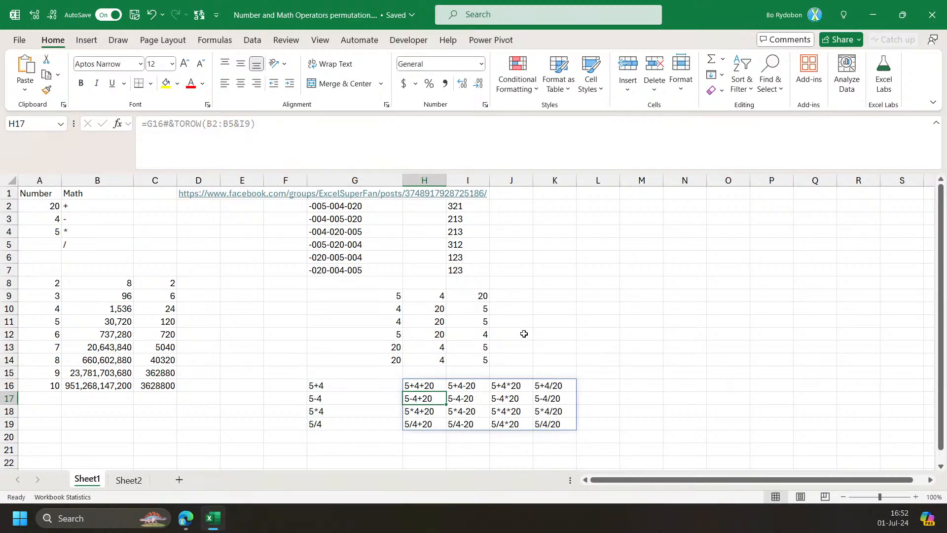
Wrap the whole H16 formula with TOCOL to stack the combinations in a single column.
click(431, 386)
click(149, 127)
text(tocol()
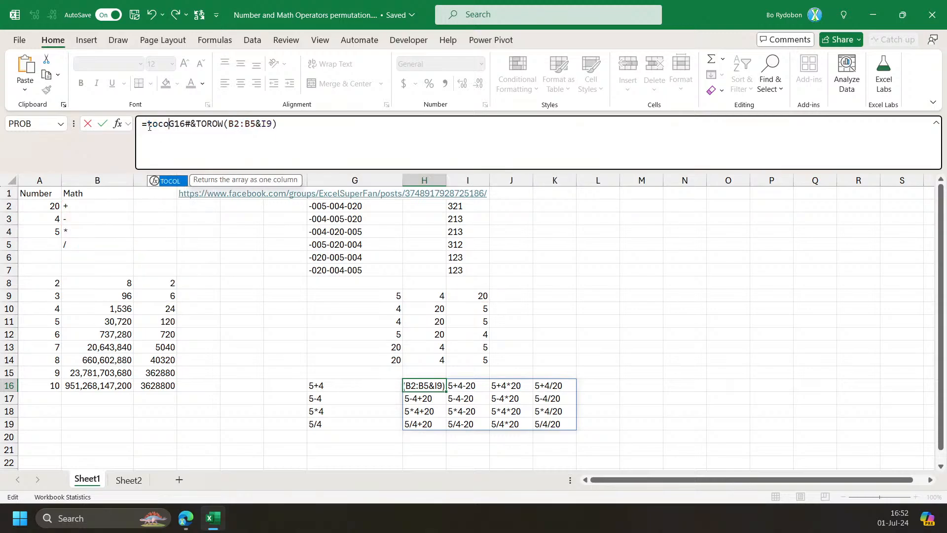
text())
key(Return)
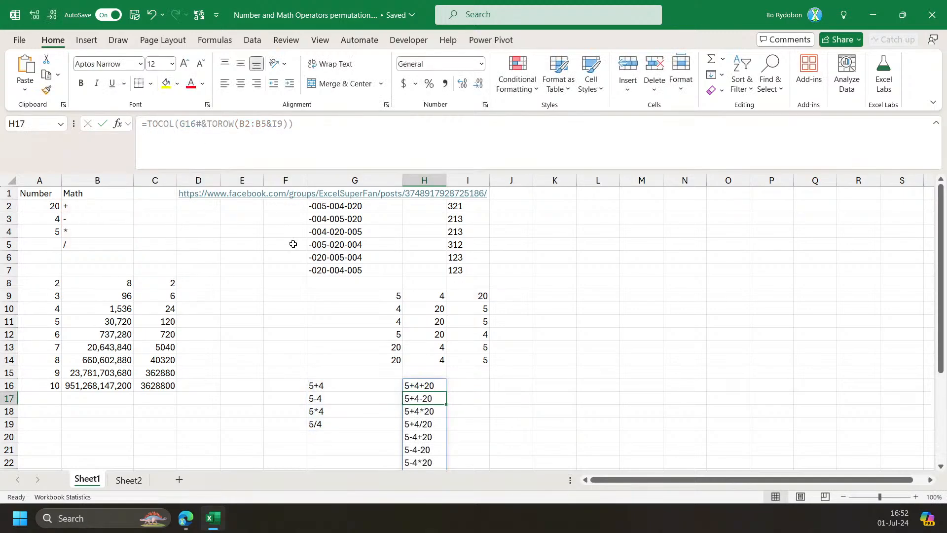
Examine the list of expressions spilled from H16 against the numbers in G9:I9.
scroll(419, 339, down, 4)
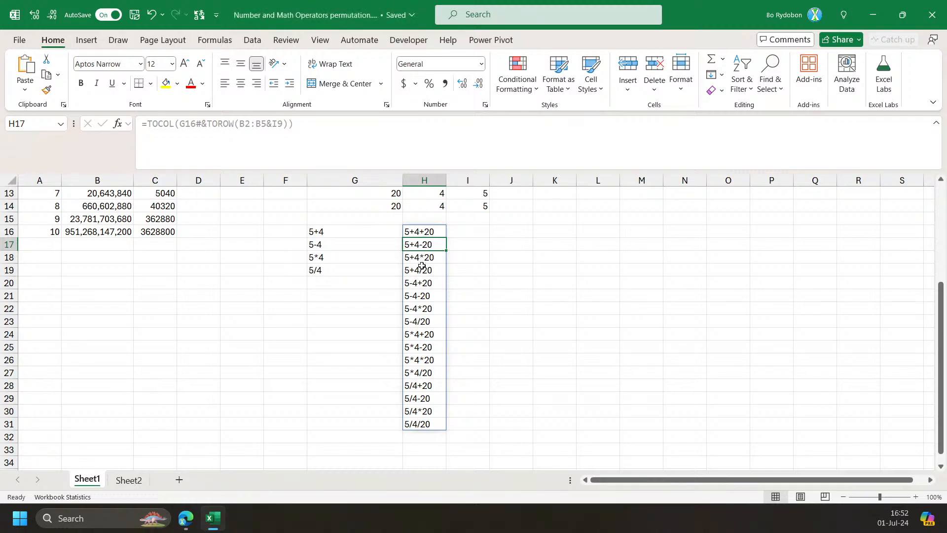
scroll(444, 298, up, 2)
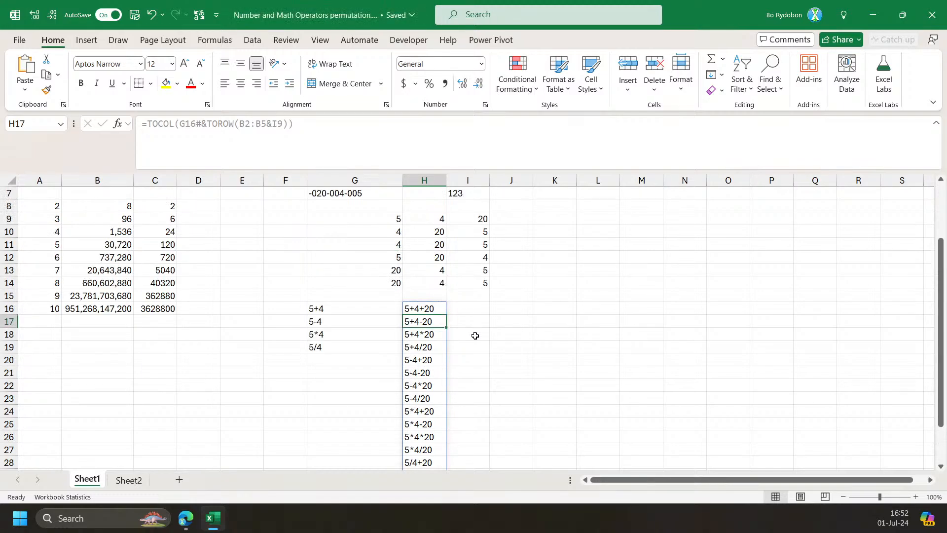
click(424, 304)
scroll(424, 306, up, 2)
scroll(430, 334, down, 1)
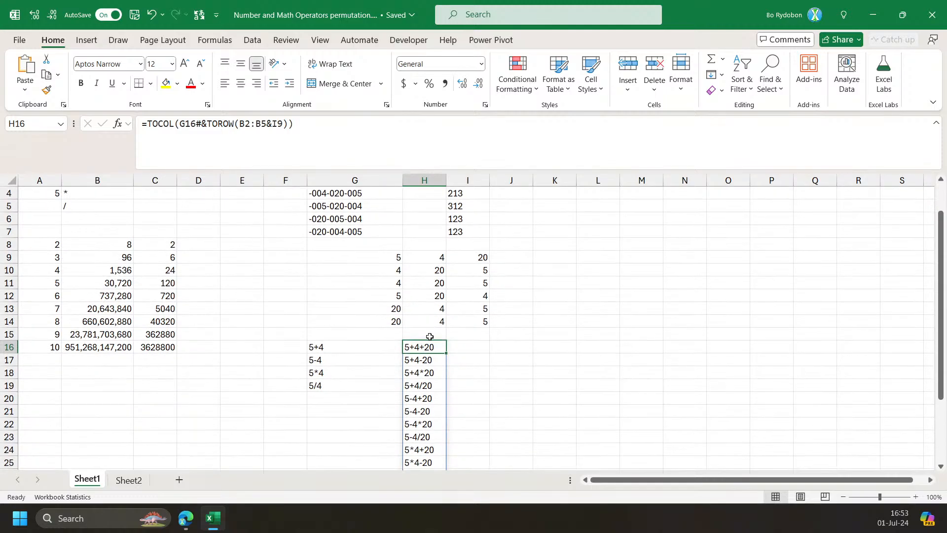
drag(393, 257, 465, 261)
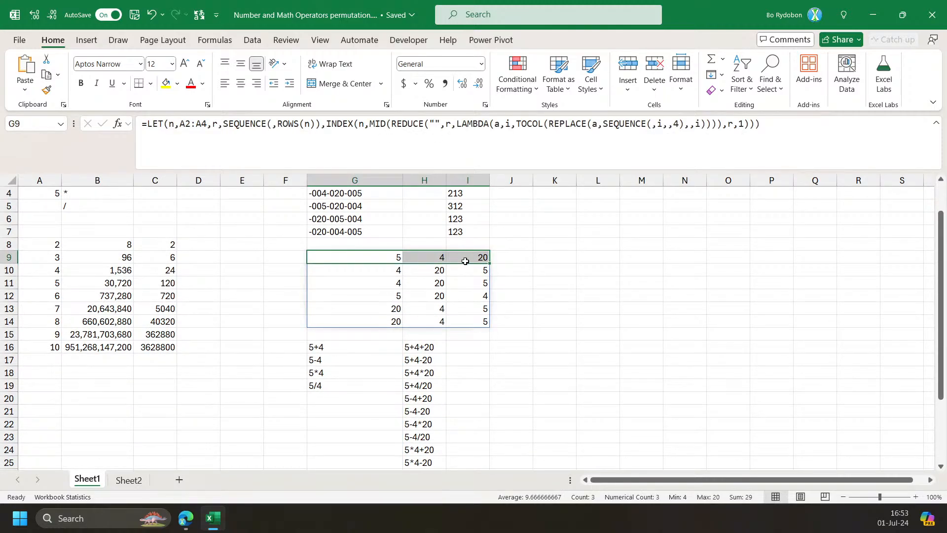
click(425, 350)
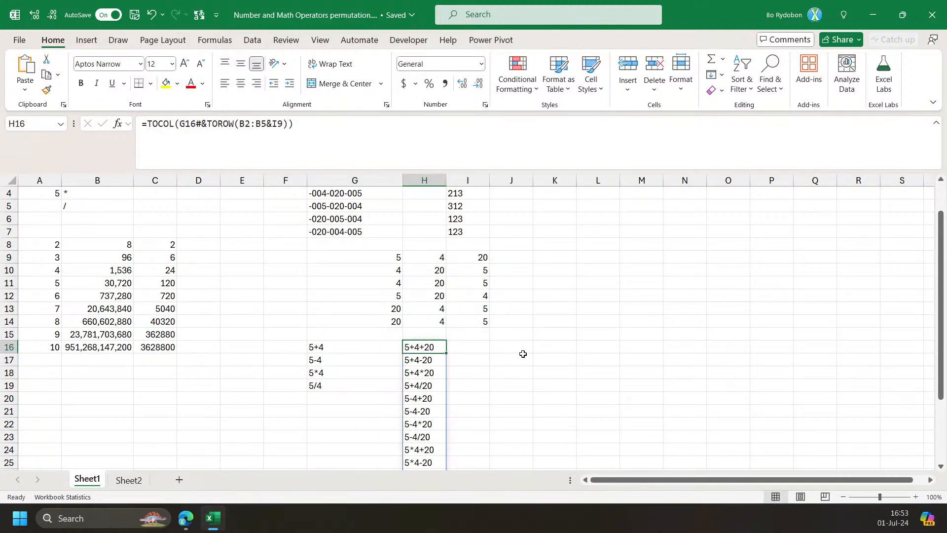
Enter =G9:G14&TOROW(B2:B5) in K16 to pair every permutation's first number with each operator.
click(521, 357)
click(555, 352)
text(=)
key(BackSpace)
text(=)
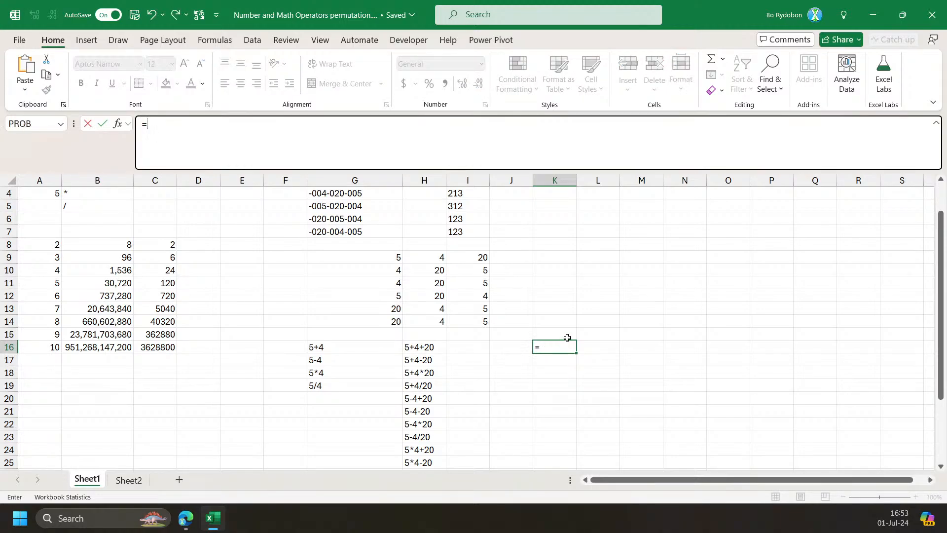
drag(377, 256, 373, 315)
text(&)
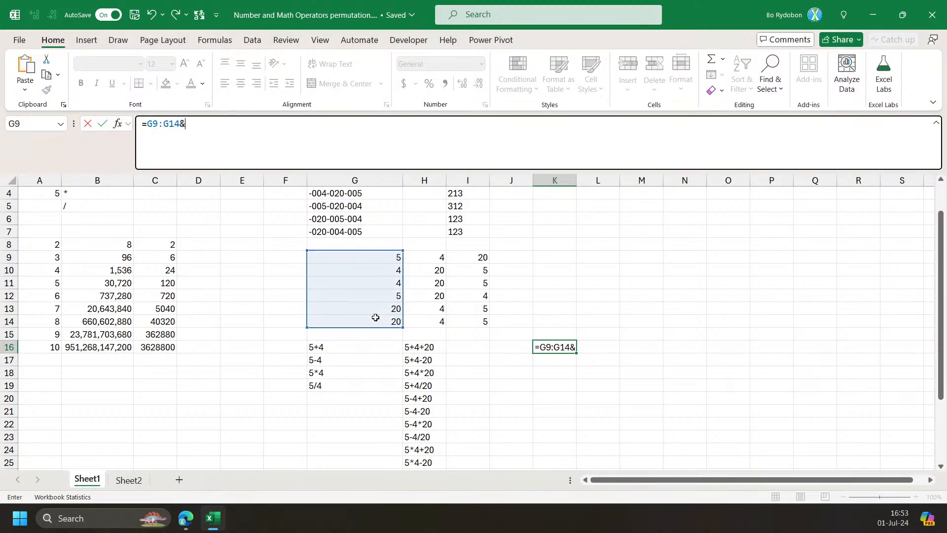
scroll(105, 224, up, 1)
drag(86, 234, 87, 245)
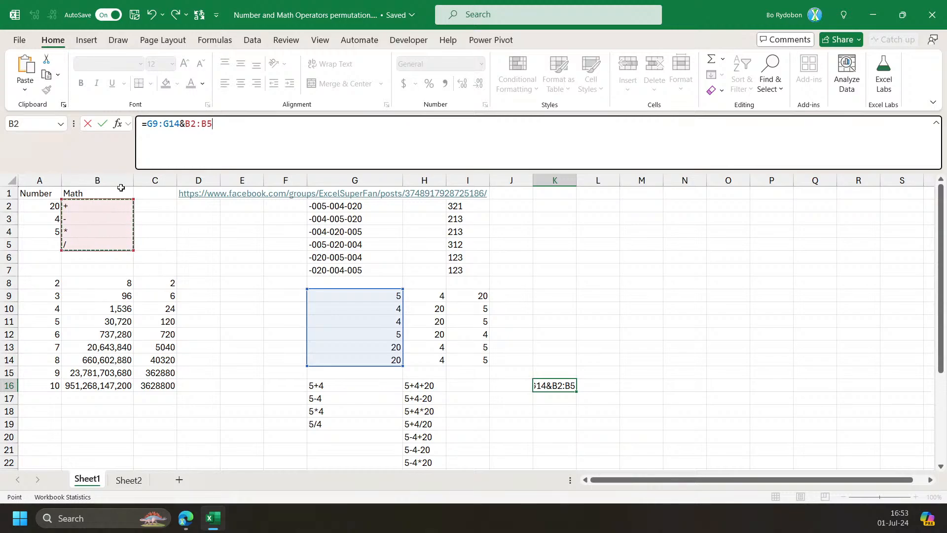
click(187, 123)
text(tor)
key(Tab)
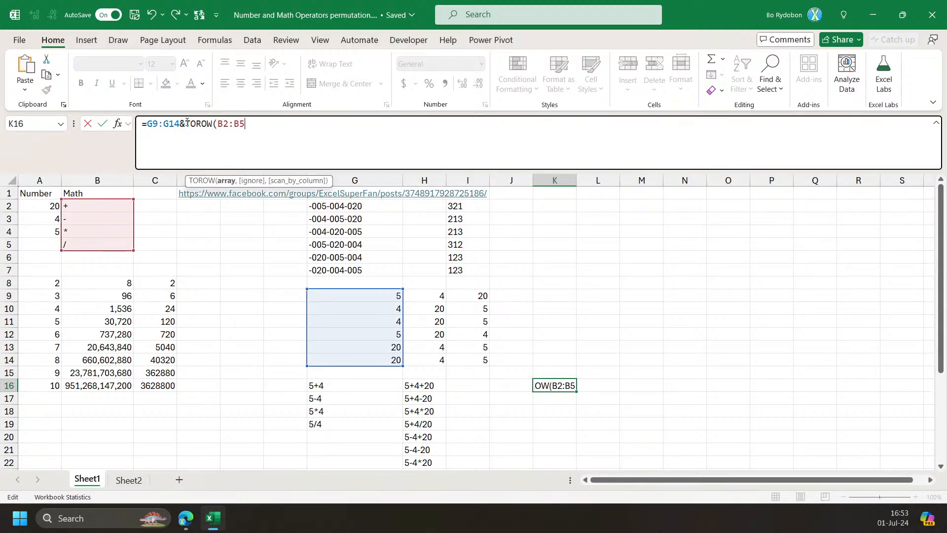
text())
key(Return)
key(Up)
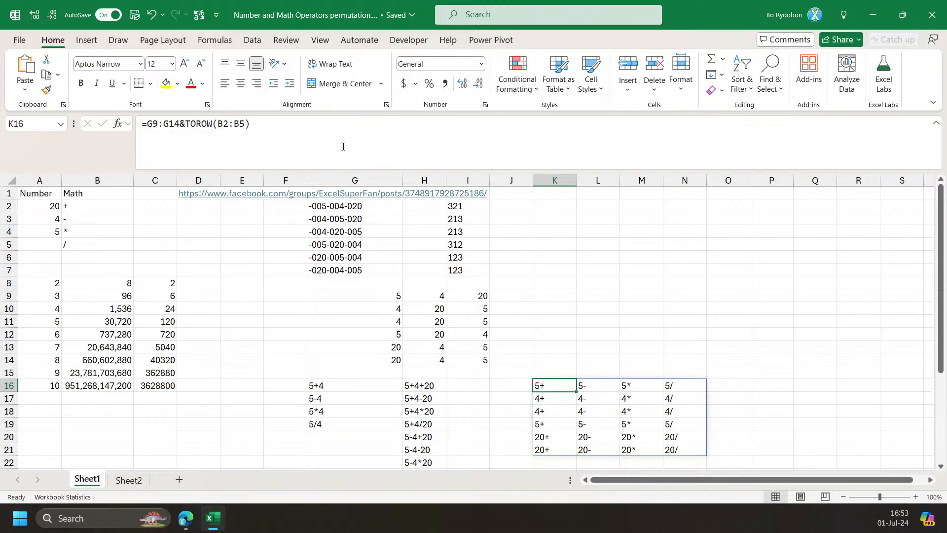
Wrap the K16 formula with TOCOL to turn the number and operator pairs into one column.
click(147, 124)
text(TOCOL()
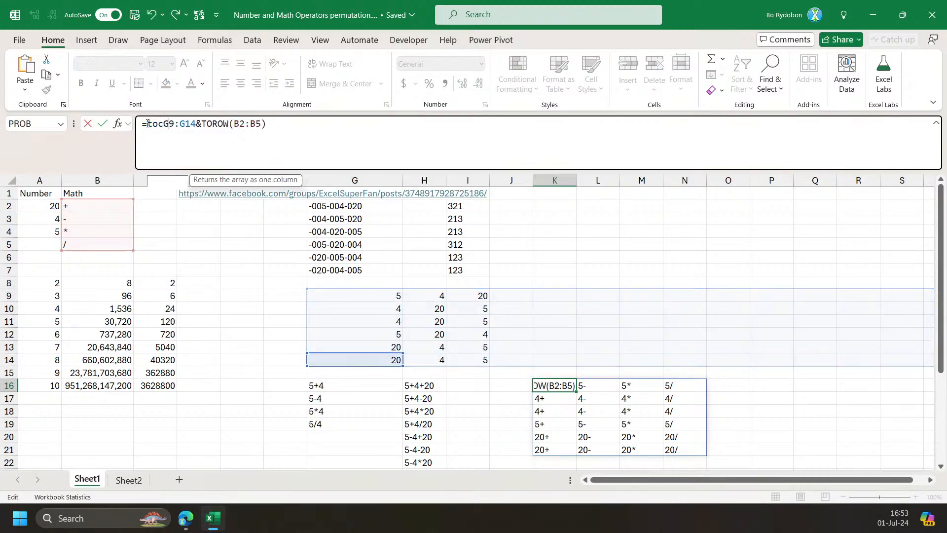
text())
key(Return)
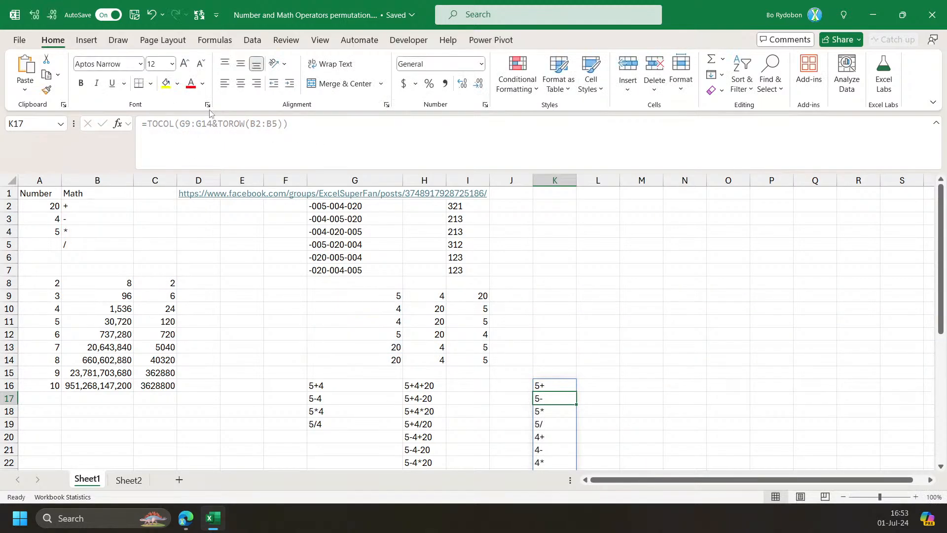
Append &TOROW(H9:H14) to the K16 formula to add the second numbers of the permutations across columns.
key(Up)
click(332, 123)
text(&)
drag(434, 298, 422, 357)
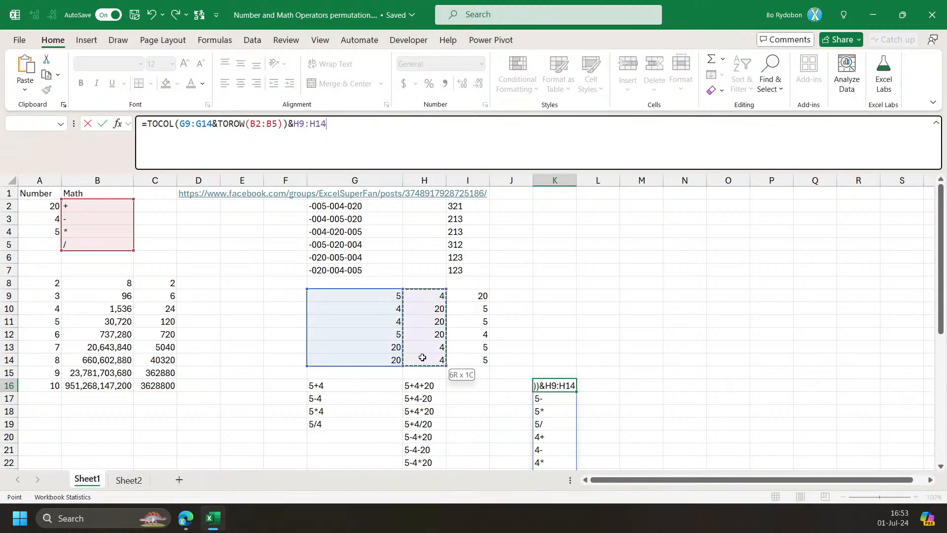
text())
key(Return)
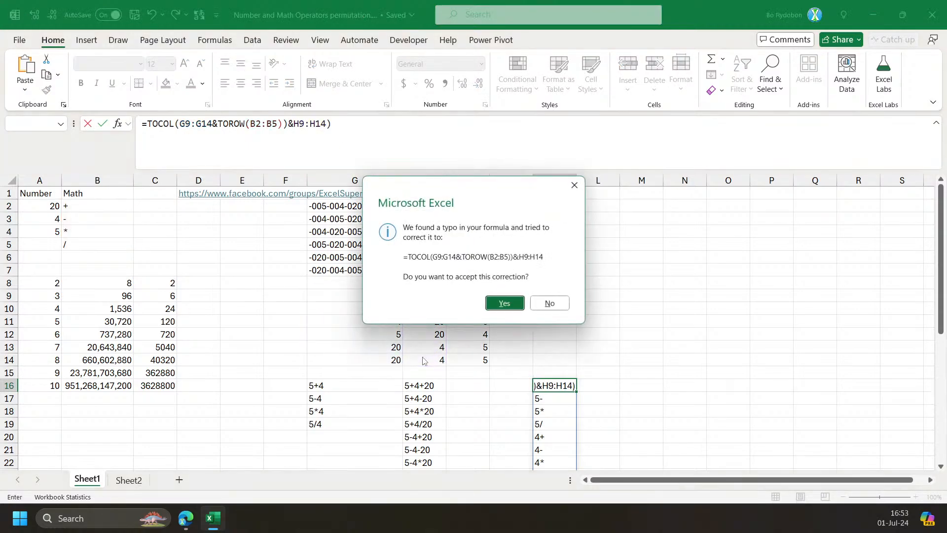
key(Escape)
key(Return)
click(290, 125)
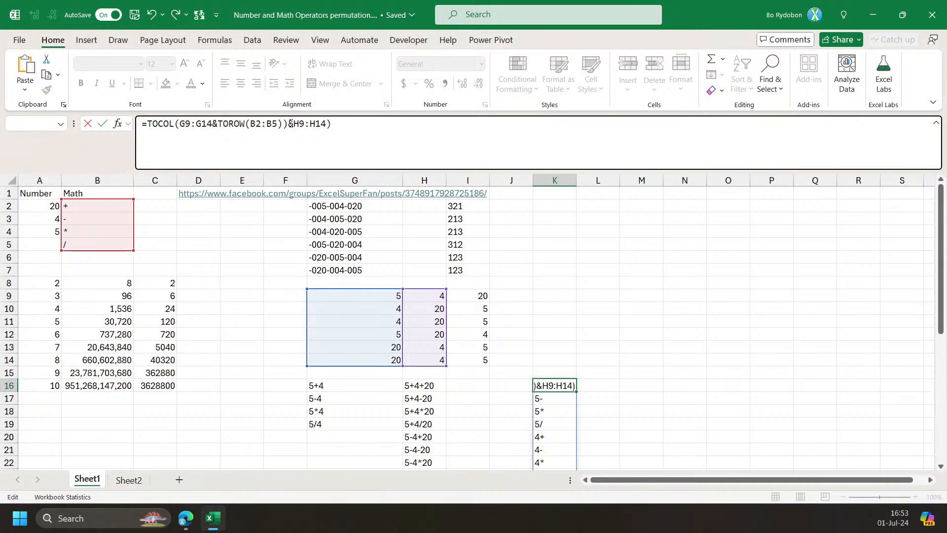
text(torow()
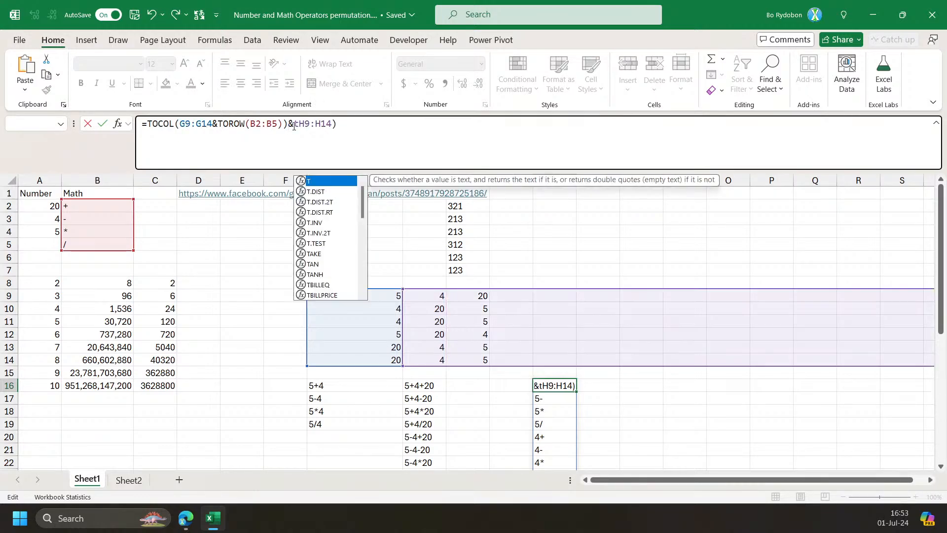
key(Return)
key(Up)
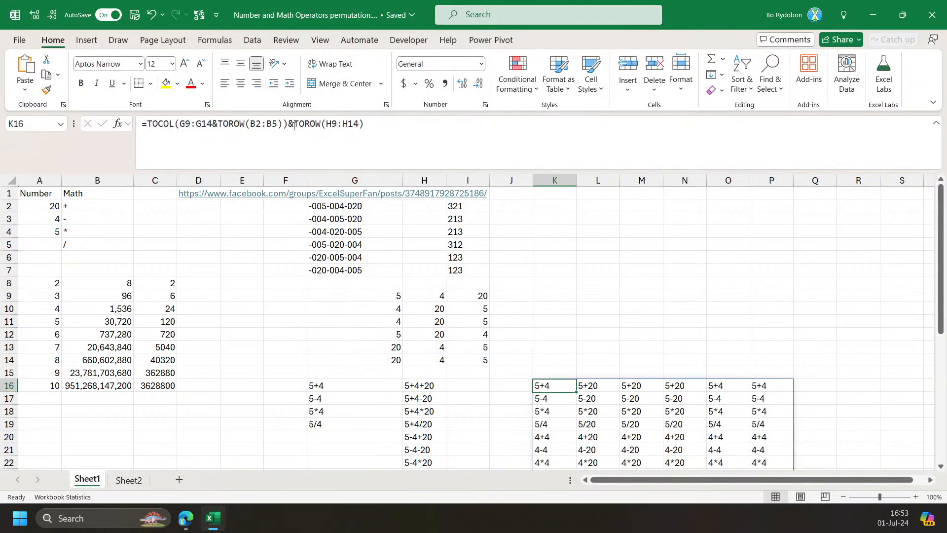
Wrap the whole K16 formula in another TOCOL to stack the number and operator combinations in one column.
click(150, 123)
text(toco)
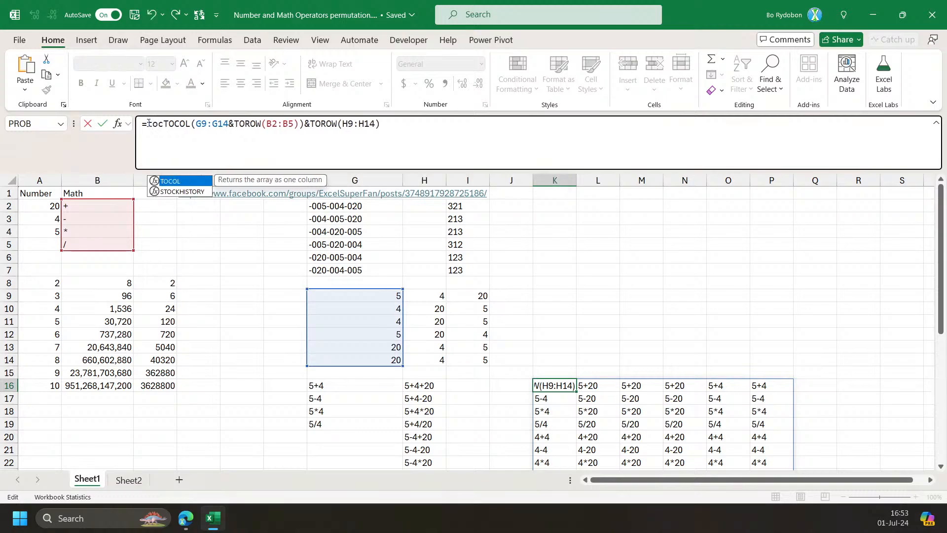
key(Tab)
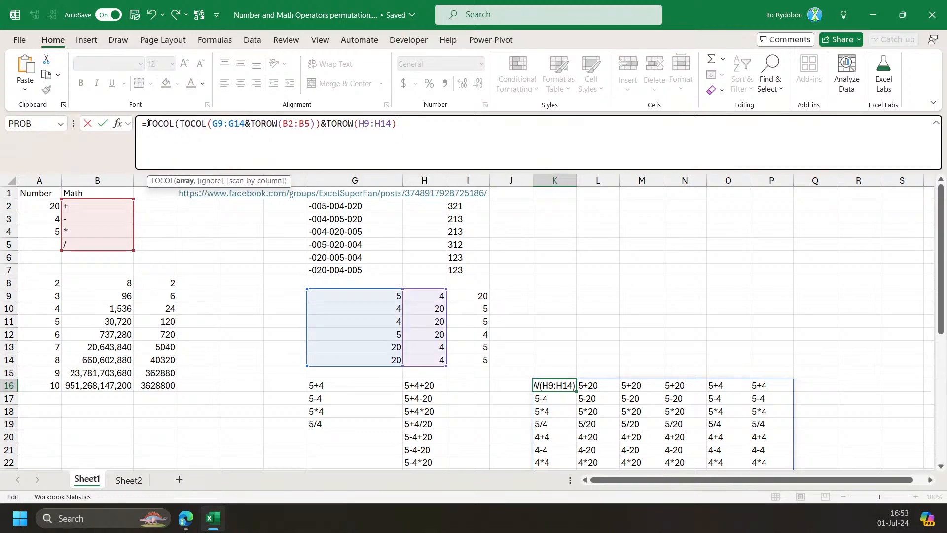
text())
key(Return)
scroll(596, 329, down, 2)
scroll(559, 330, up, 2)
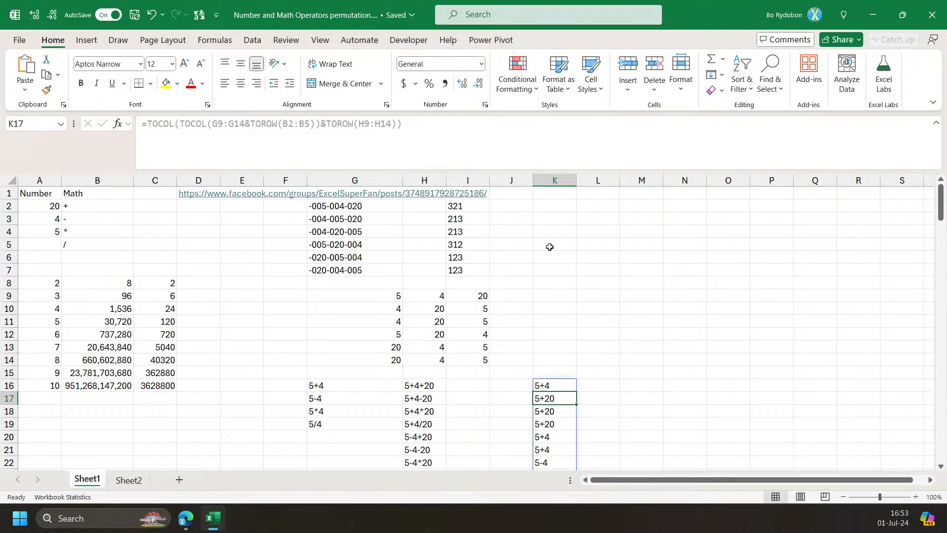
Clear the trial formulas from K16, H16 and G16.
click(552, 384)
click(358, 388)
key(Delete)
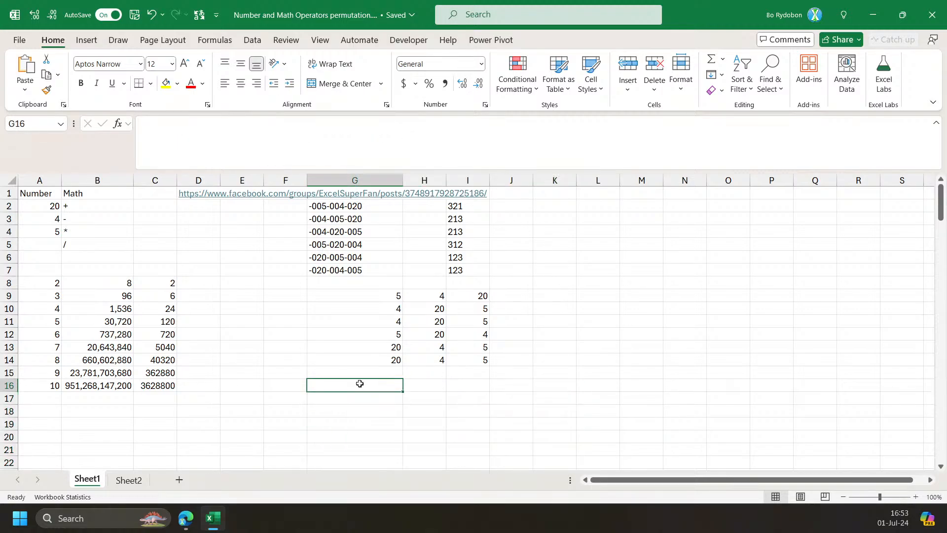
text(=)
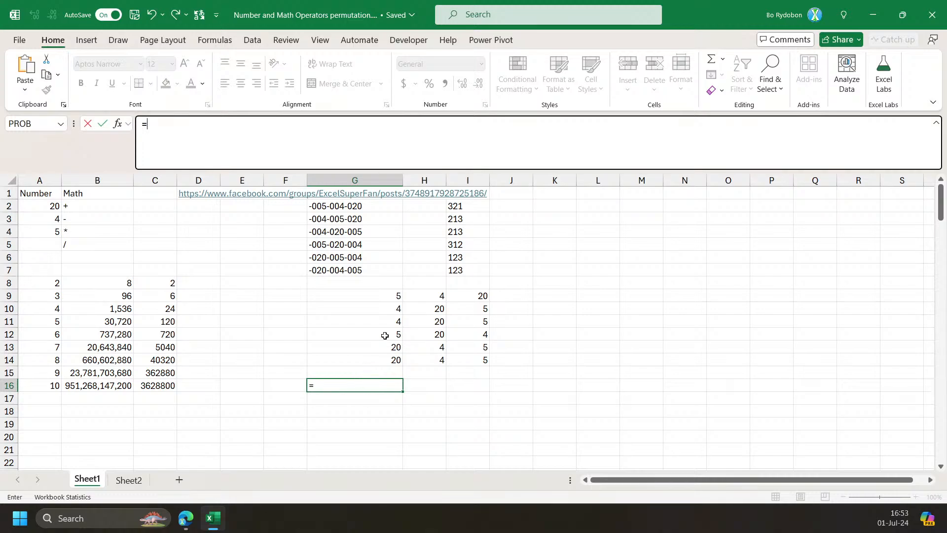
key(Escape)
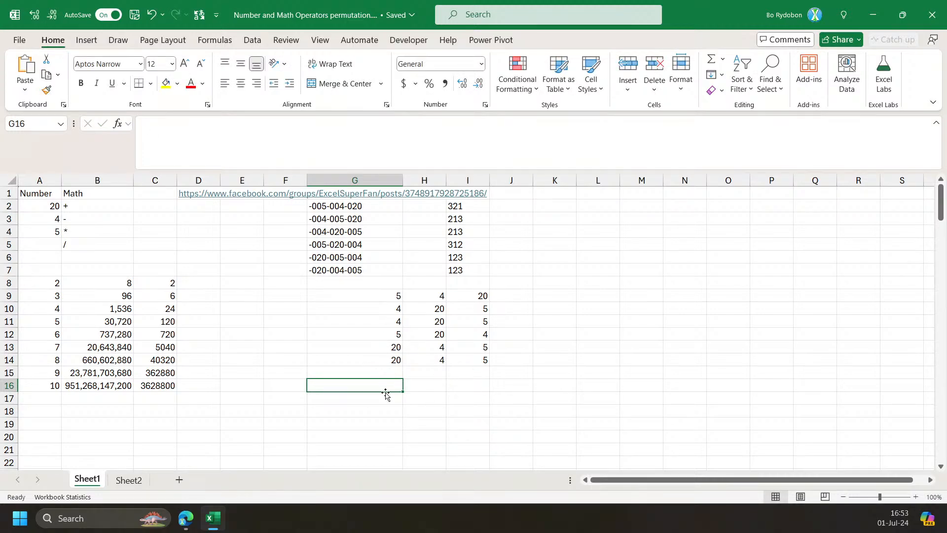
text(-)
key(BackSpace)
text(=Let)
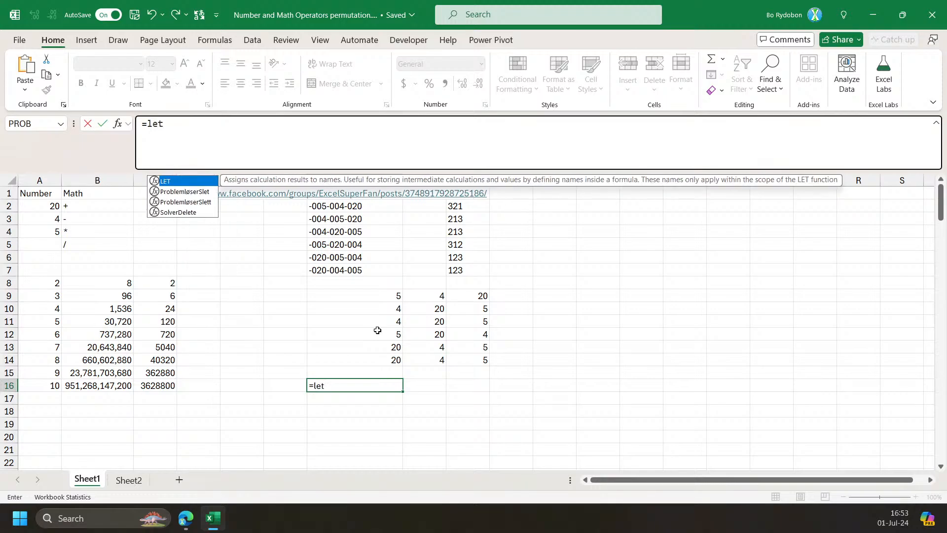
key(Tab)
click(390, 296)
text(,)
key(Escape)
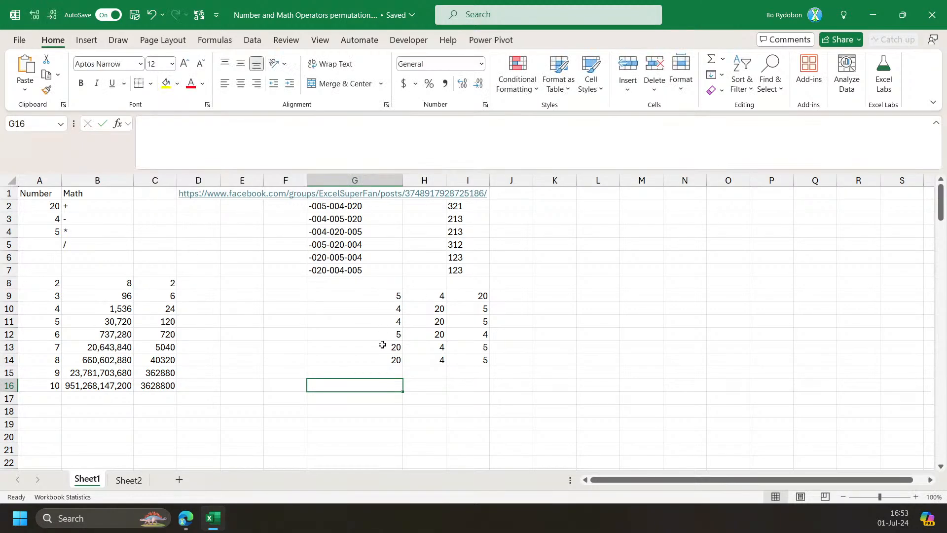
Start a LET formula in G16 that names the spilled permutation array G9# as a.
text(=)
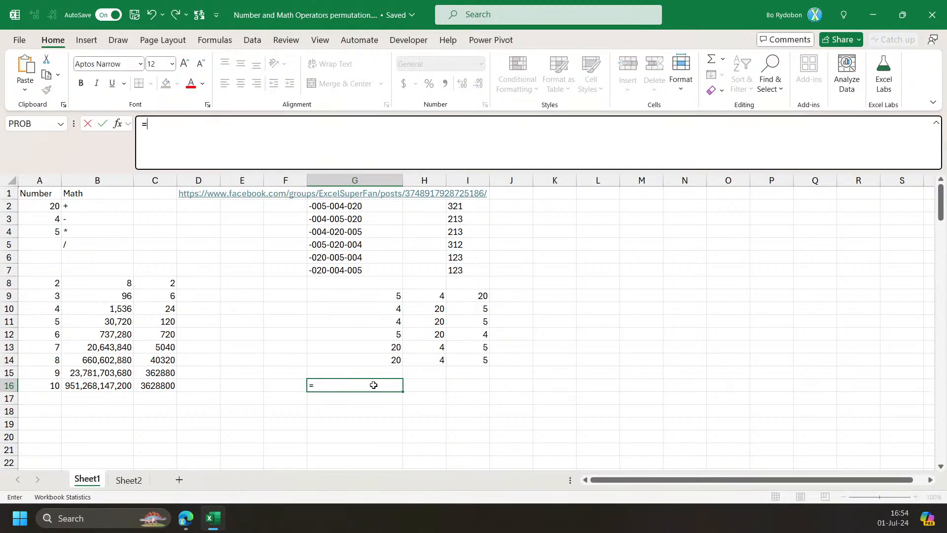
text(let)
key(Tab)
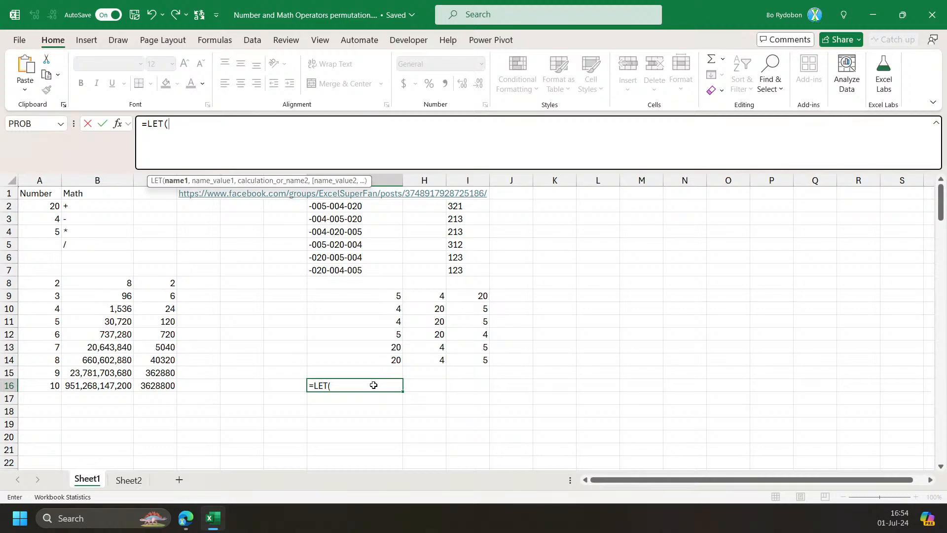
text(a,)
key(Up)
key(Up)
key(Up)
key(Up)
key(Up)
key(Up)
key(Up)
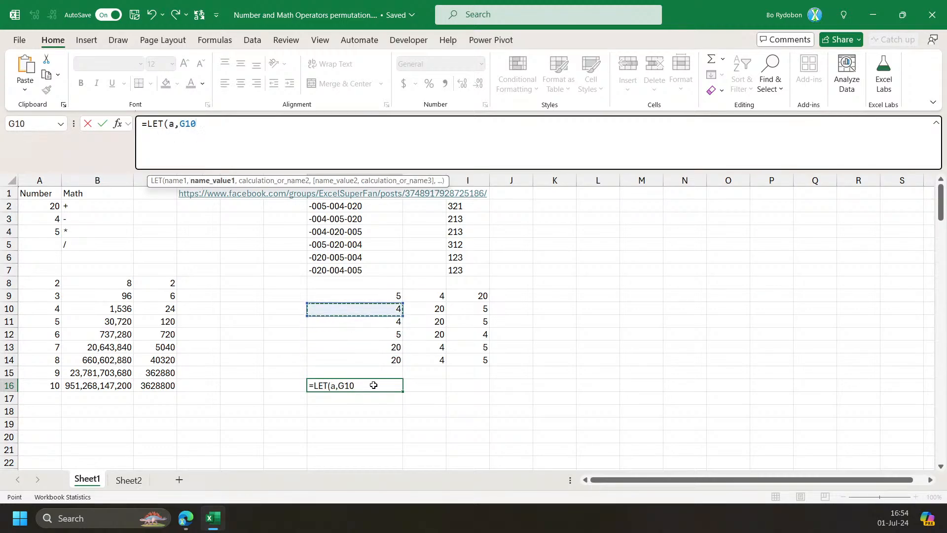
key(ctrl+shift+Right)
key(ctrl+shift+Down)
text(,)
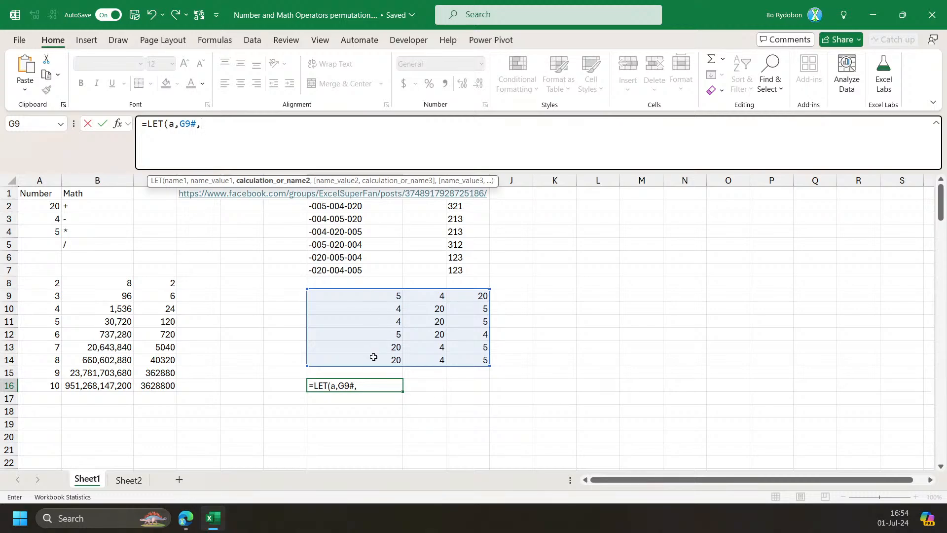
Continue the G16 formula with REDUCE(TAKE(a,,1),{2,3},LAMBDA(a,i, to loop over the second and third permutation columns.
text(REDUCE()
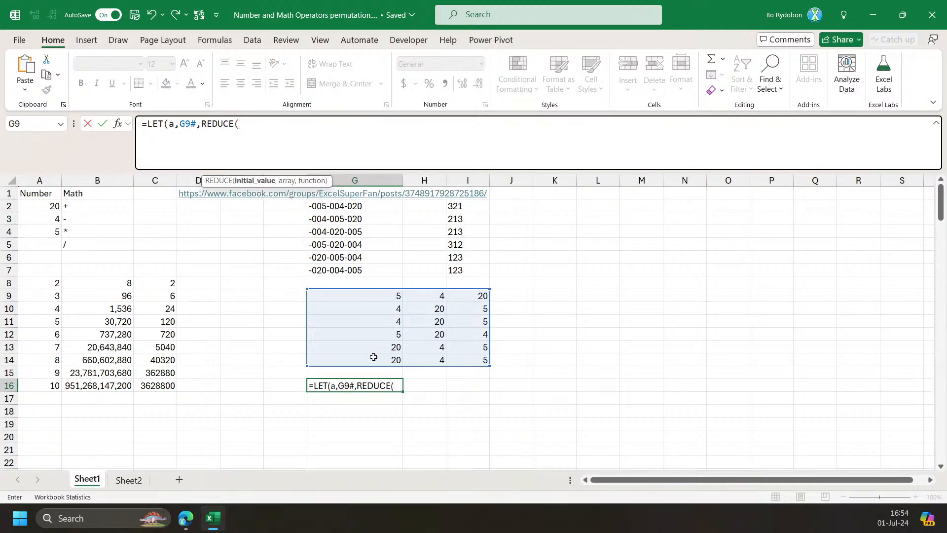
text(take)
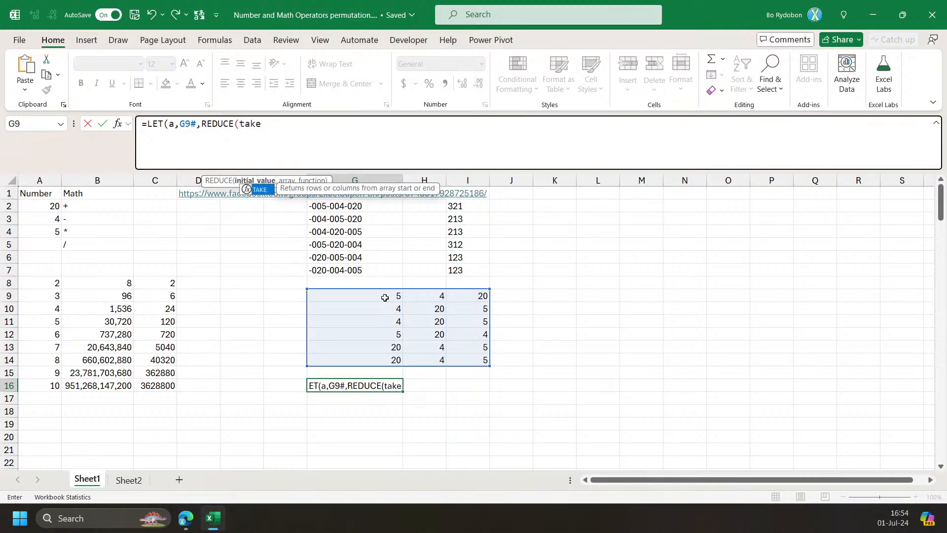
key(Tab)
text(a,,1),)
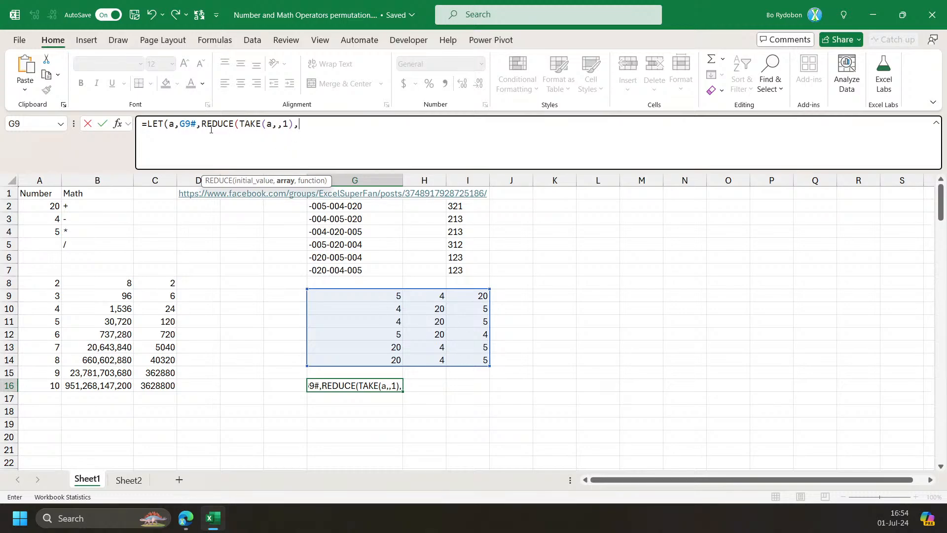
click(203, 123)
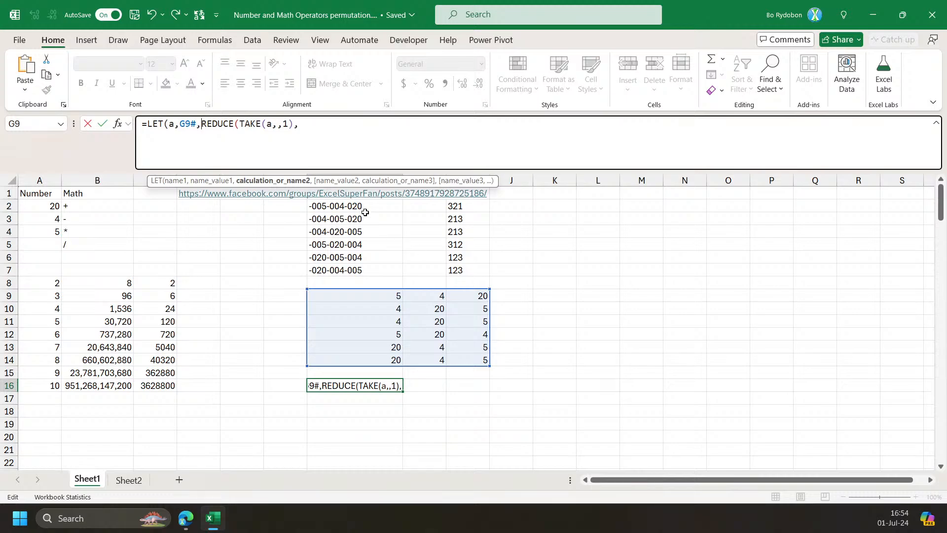
click(312, 122)
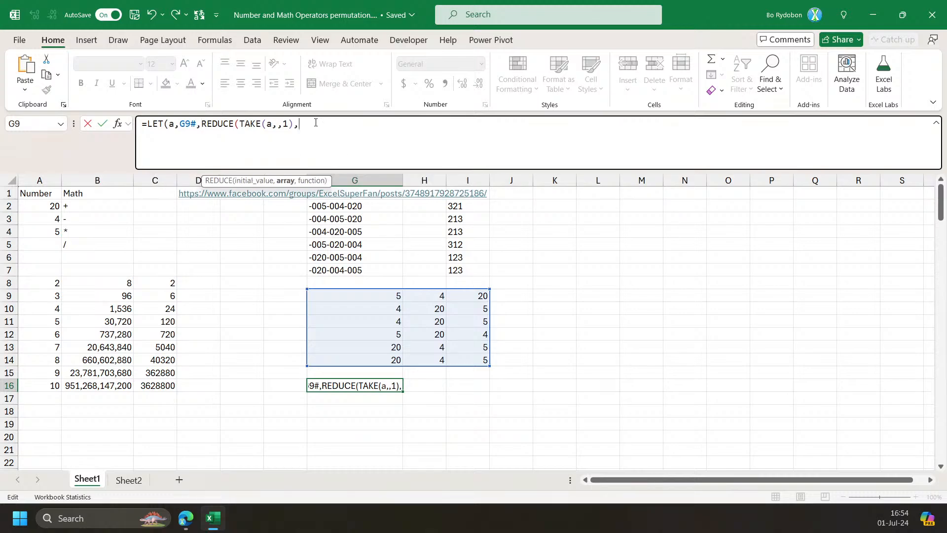
text({2,3)
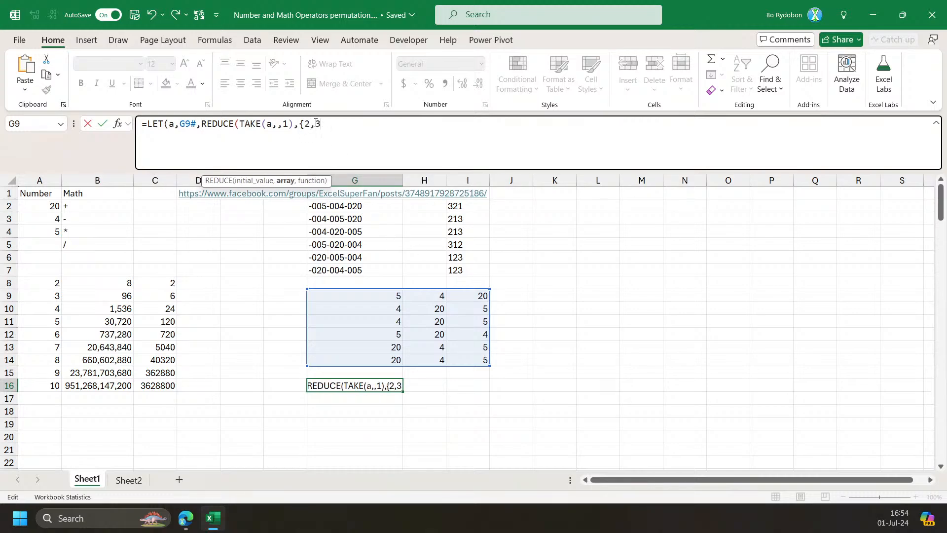
text(},LAMBDA()
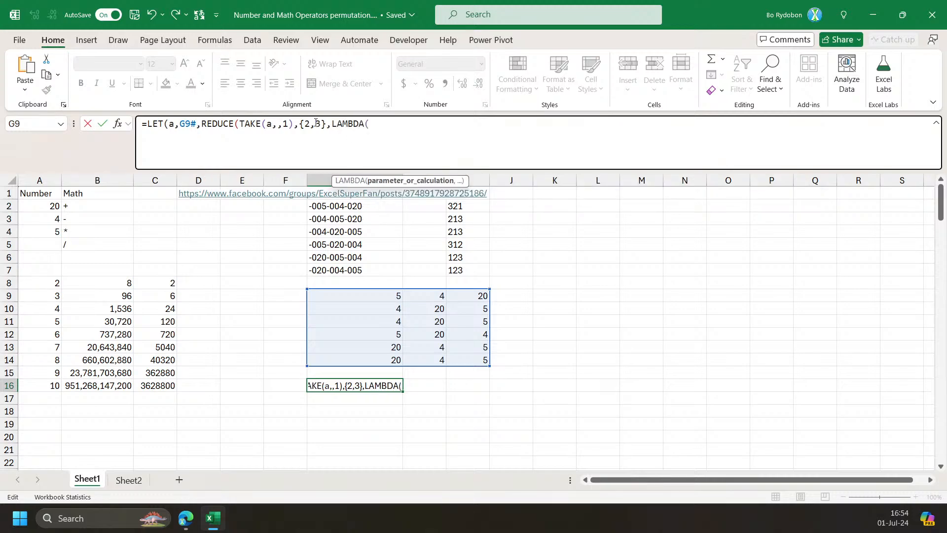
text(a,i,)
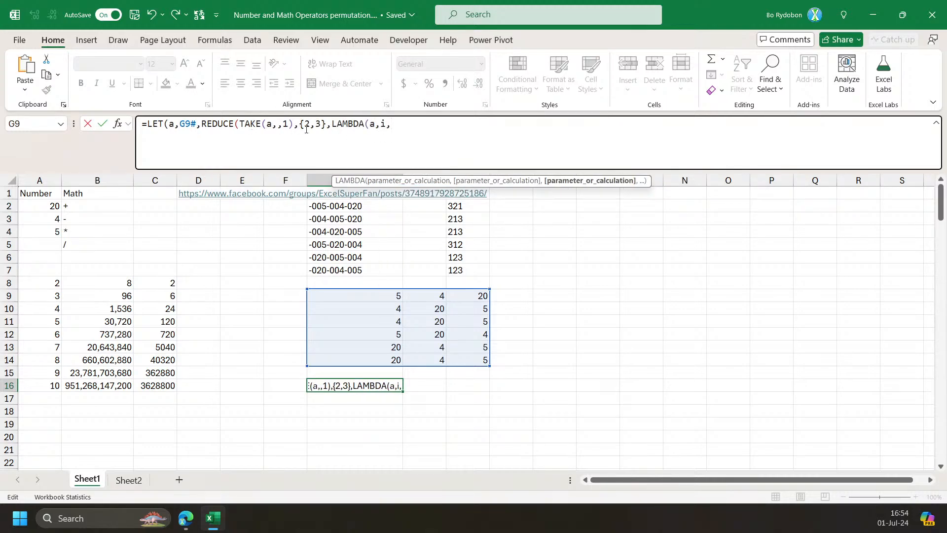
Rename the permutation array variable to m in both the LET definition and the TAKE argument of the G16 formula.
double_click(173, 124)
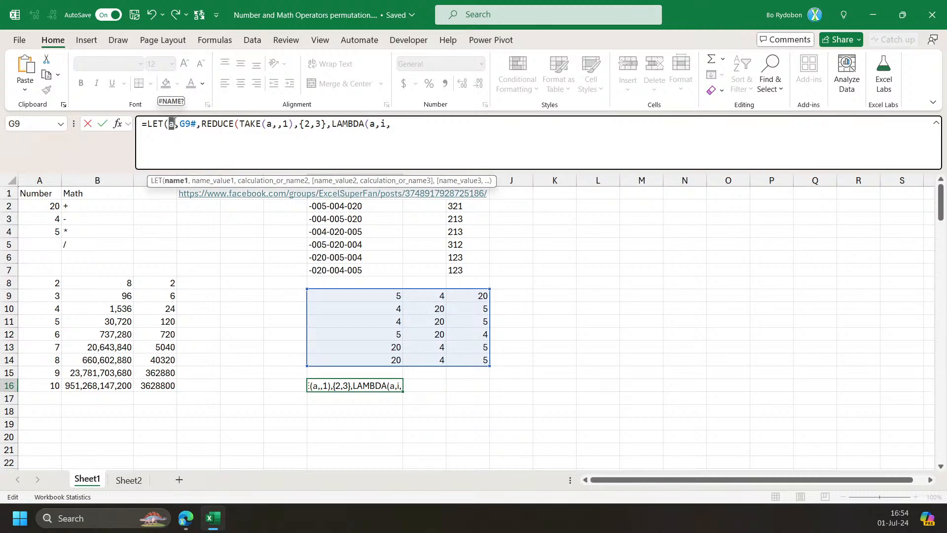
text(m)
double_click(270, 124)
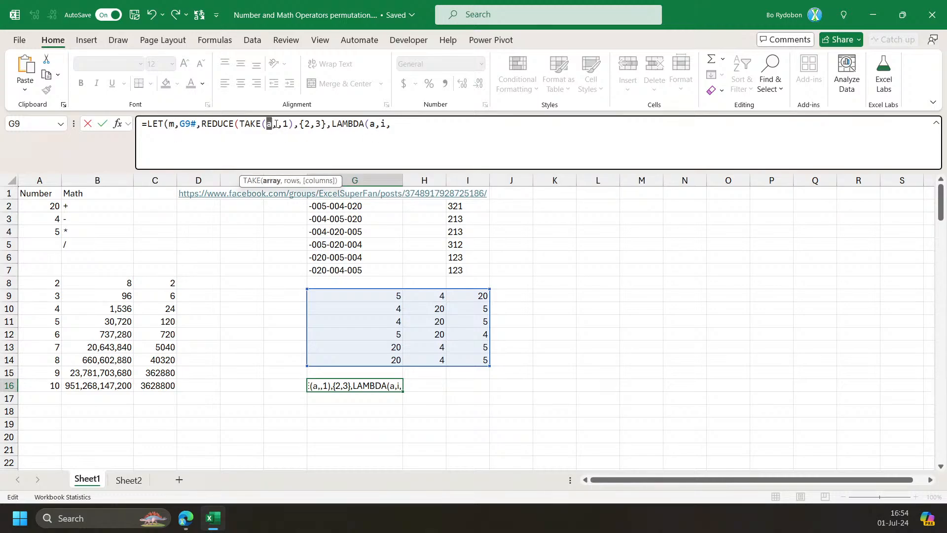
text(m)
click(426, 125)
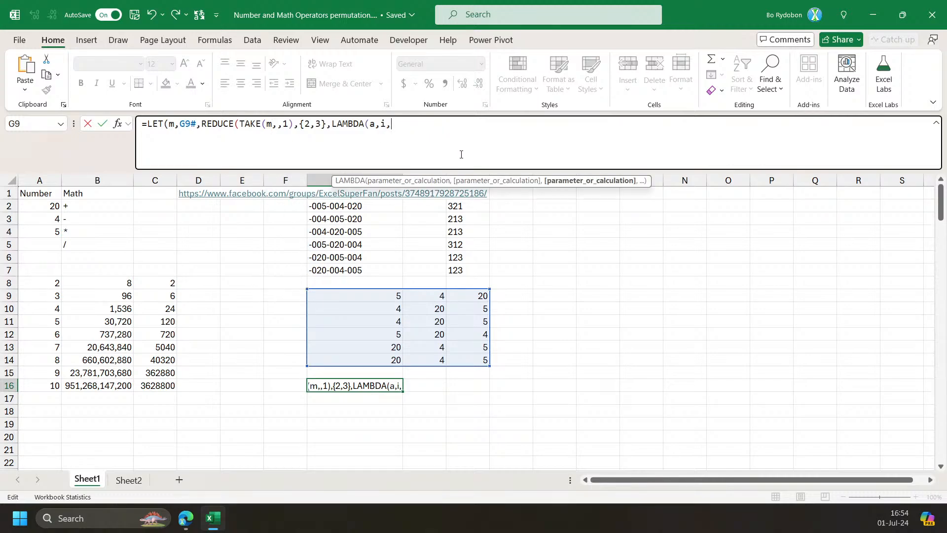
Try to continue the LAMBDA calculation with a&TOROW( and discard the G16 formula.
text(a&)
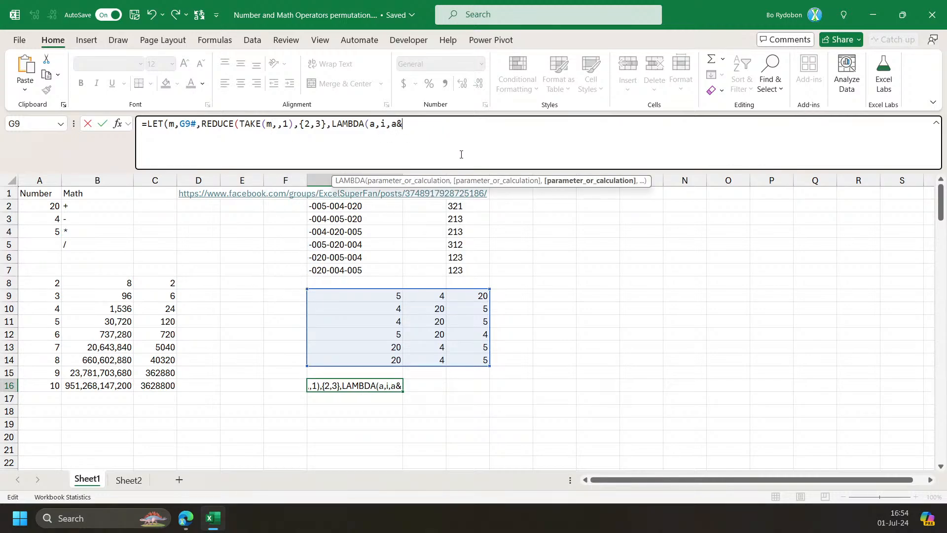
text(toco)
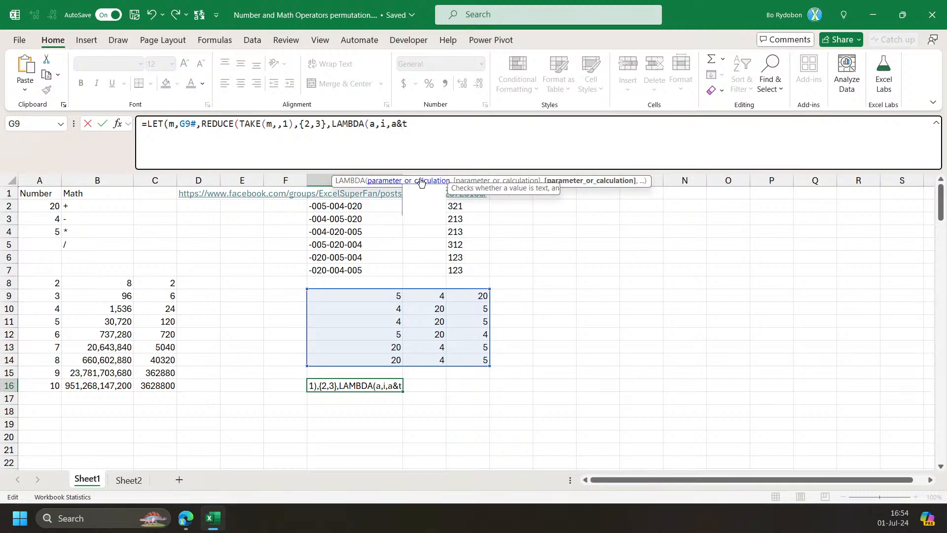
key(BackSpace)
key(BackSpace)
text(row)
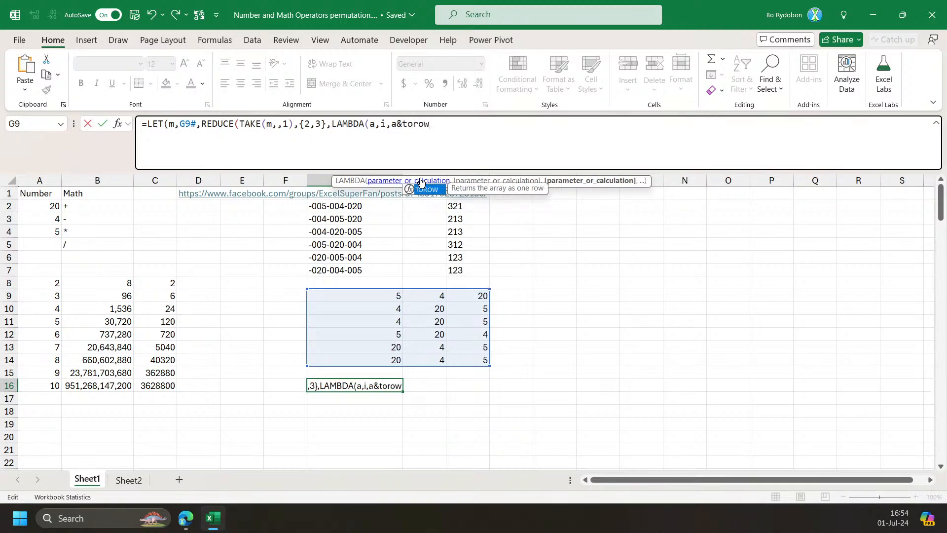
key(Tab)
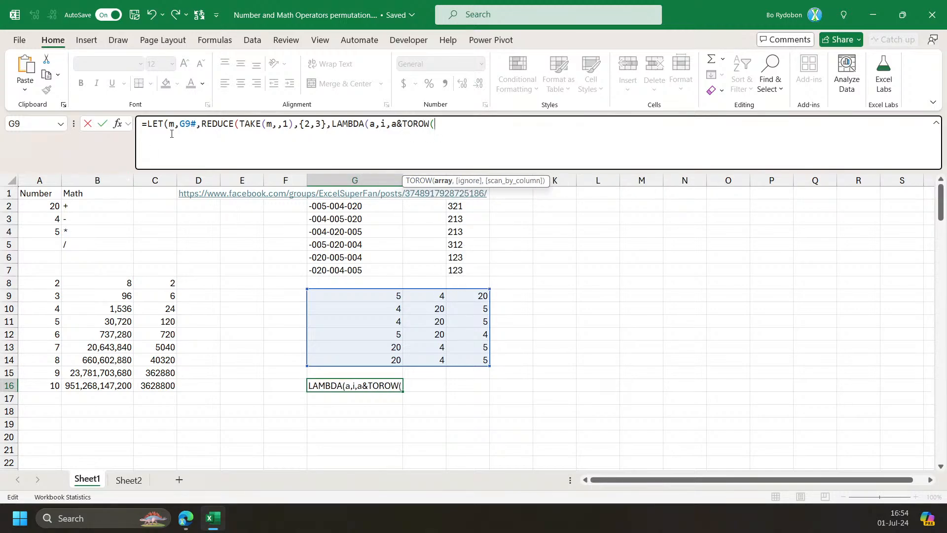
key(Escape)
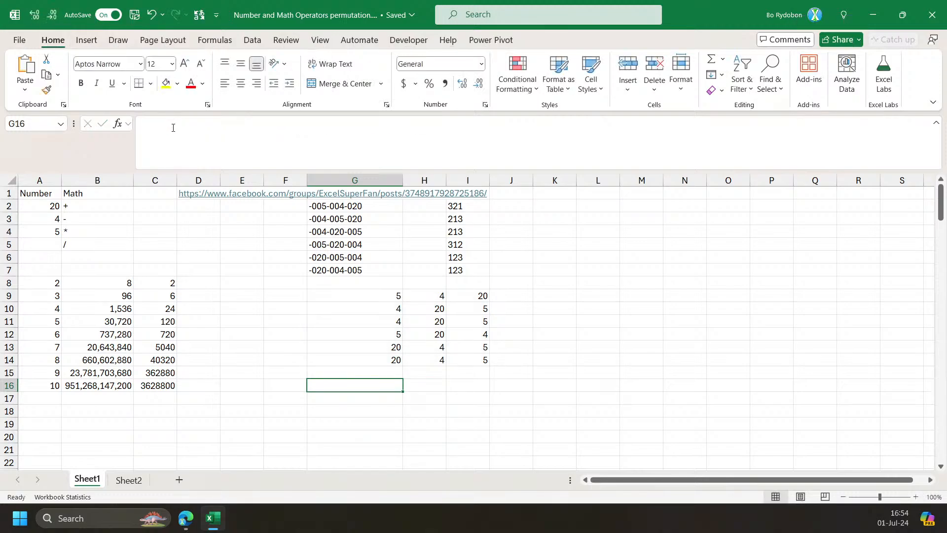
click(362, 365)
click(363, 382)
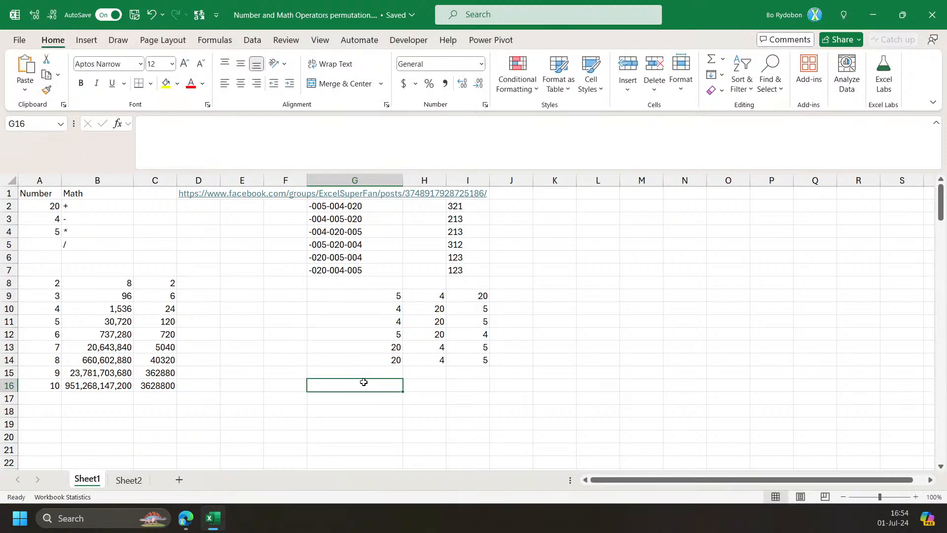
click(298, 157)
text(=re)
key(BackSpace)
key(BackSpace)
text(l)
key(Escape)
key(Escape)
Examine the LET and REDUCE formula in I2.
click(462, 206)
click(280, 126)
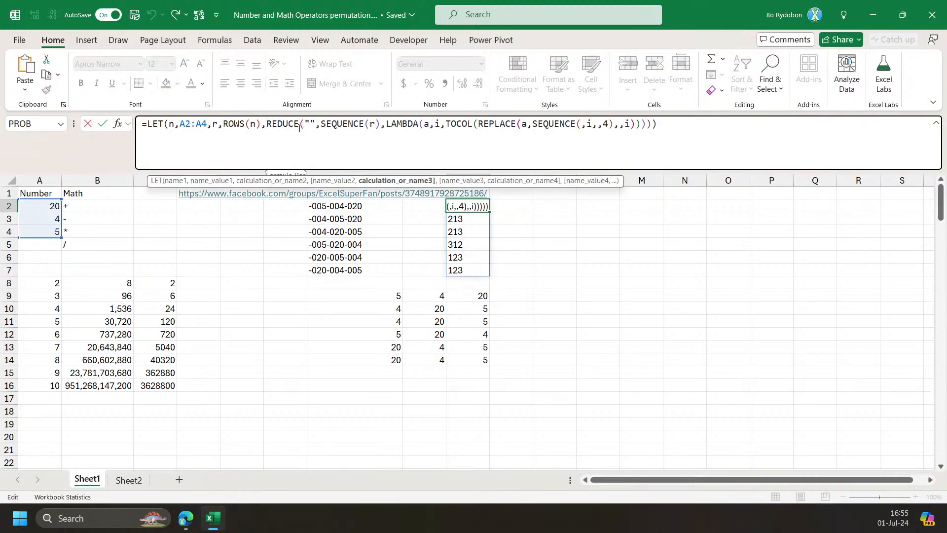
key(Escape)
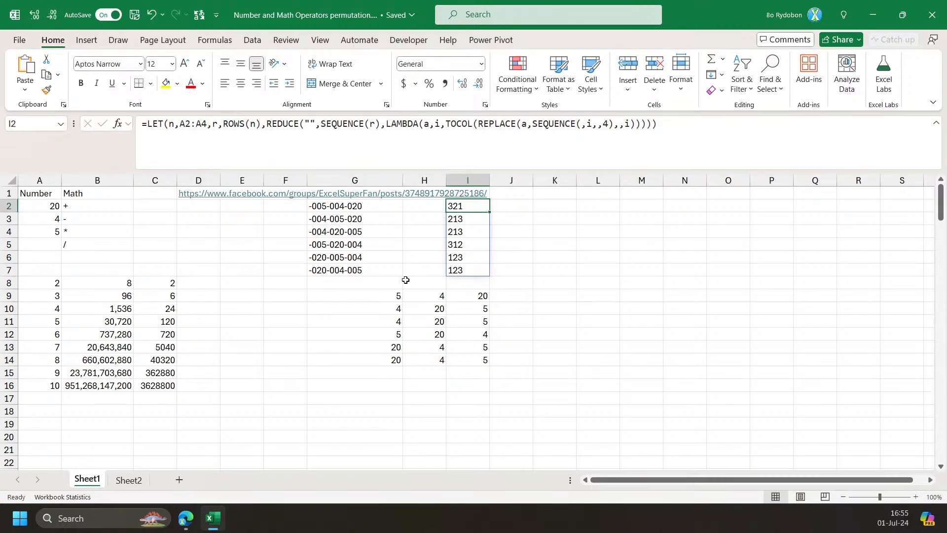
Copy the opening =LET(n,A2:A4,r,SEQUENCE(,ROWS(n)), from the G9 formula into G17 to start a new formula.
click(390, 296)
click(326, 129)
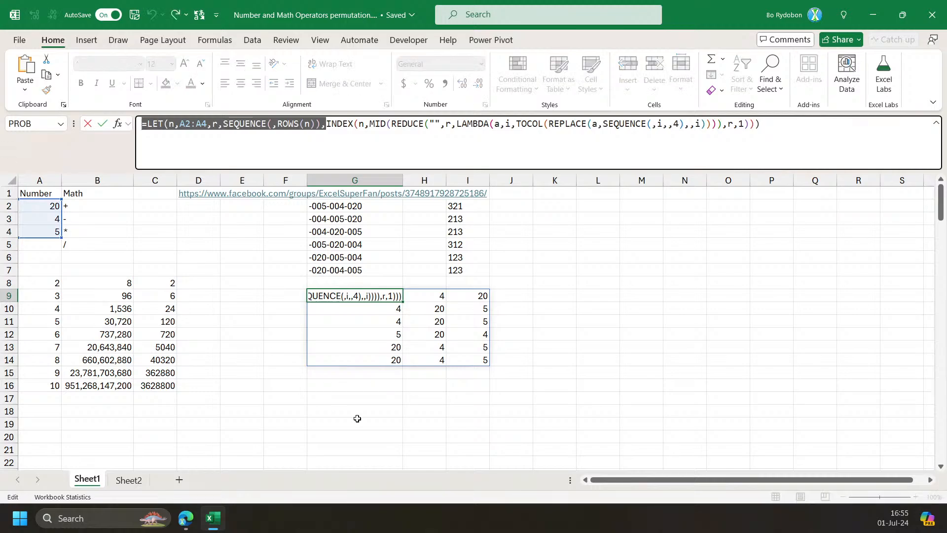
key(Escape)
click(370, 395)
click(242, 138)
text(=LET(n,A2:A4,r,SEQUENCE(,ROWS(n)),)
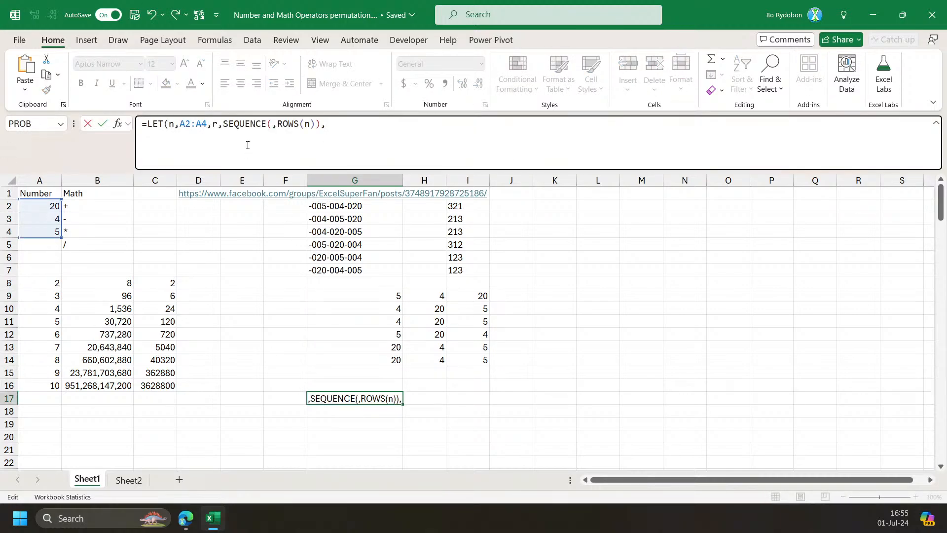
Add a variable o to the G17 LET formula that refers to the math operators in B2:B5.
text(o,)
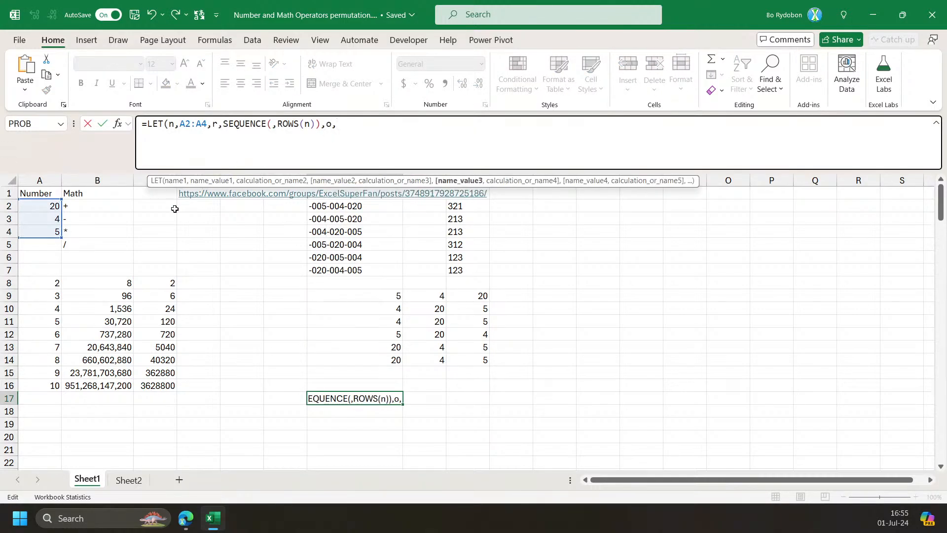
click(89, 211)
key(shift+Down)
key(shift+Down)
key(shift+Down)
text(,)
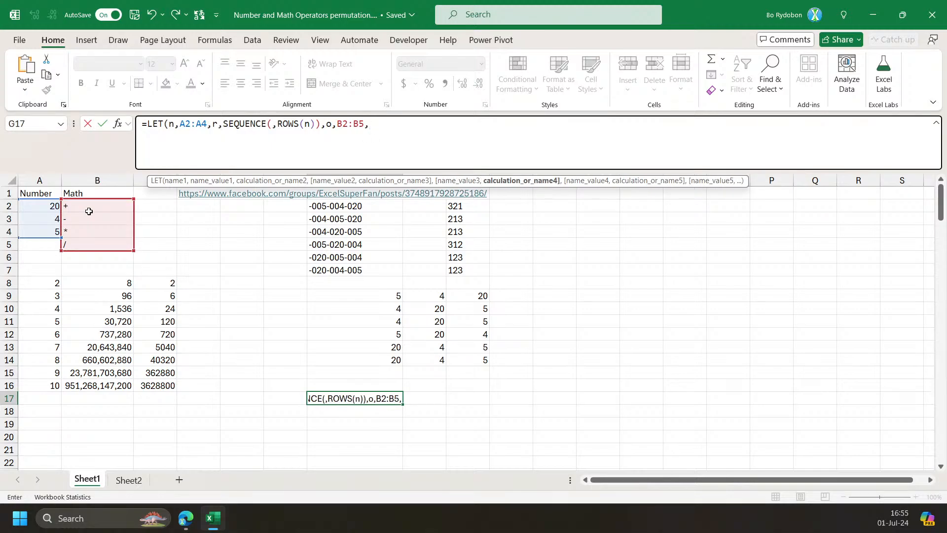
Add a variable m referring to the spilled range G9# to the G17 LET formula and return m as the result.
text(m,)
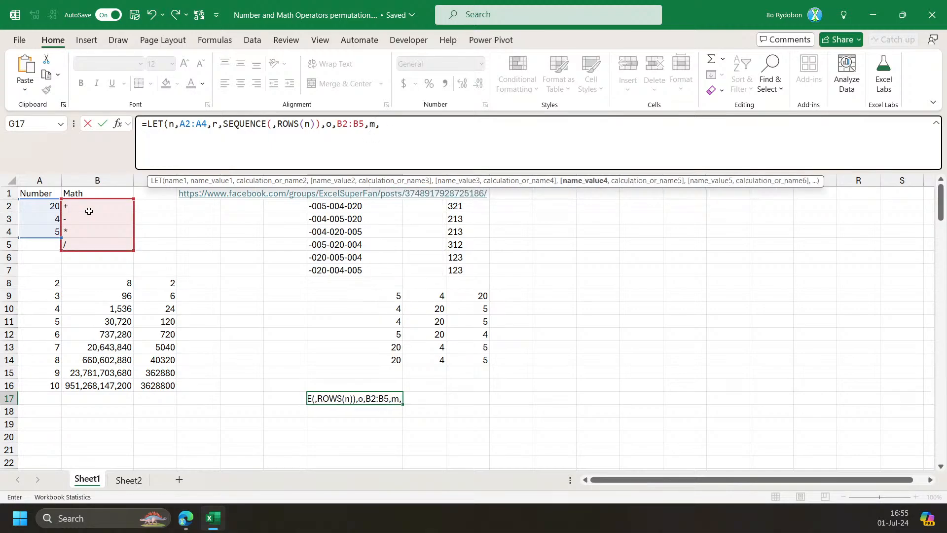
click(382, 299)
text(#)
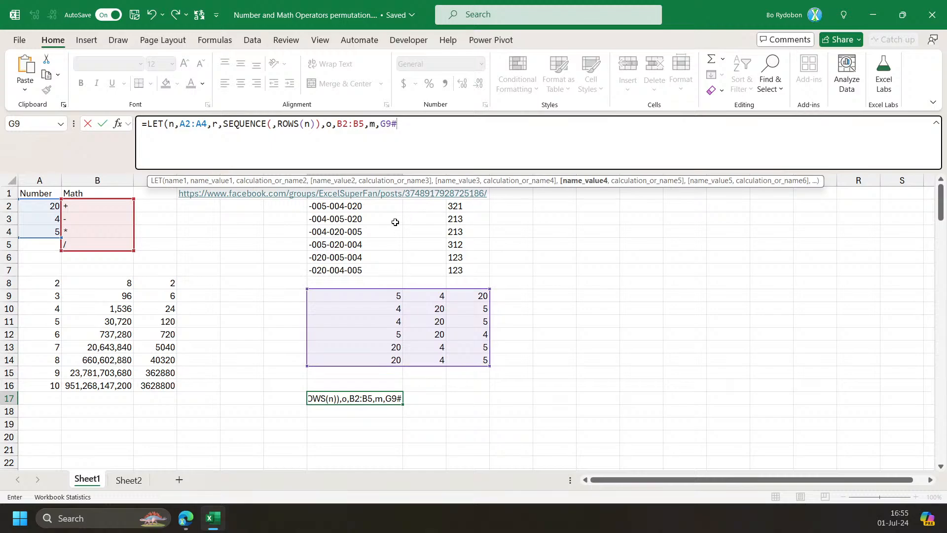
text(,m))
key(Return)
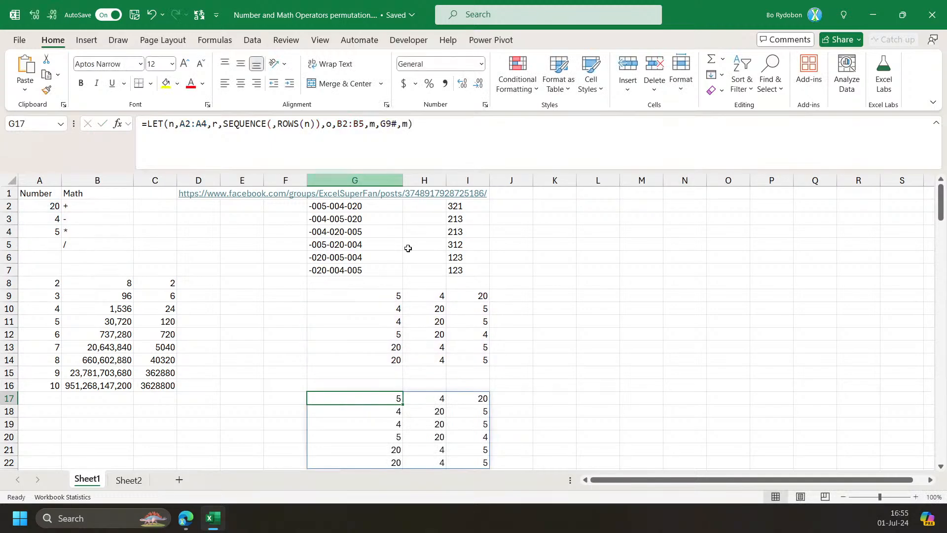
Replace G9# in the G17 formula with the INDEX(n,MID(REDUCE(...),r,1)) expression copied from the G9 formula.
click(372, 294)
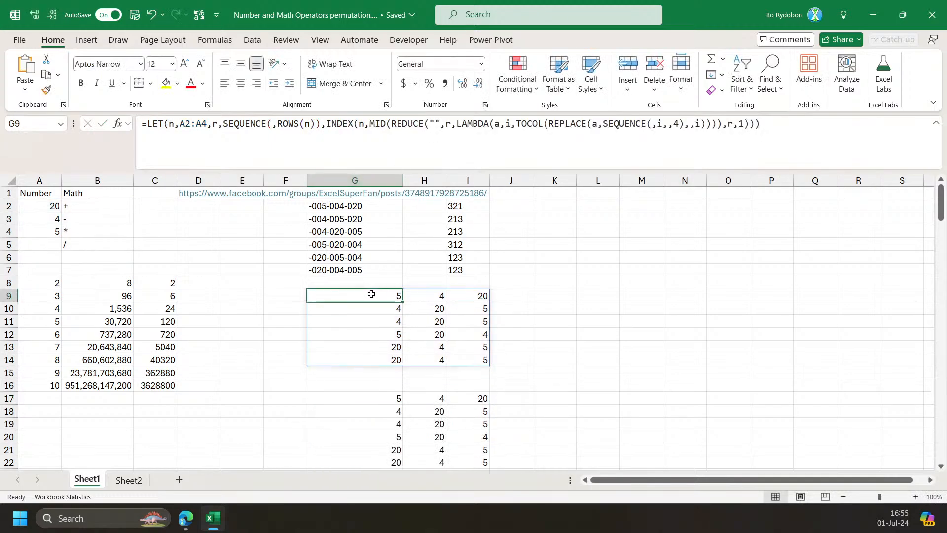
click(330, 123)
click(412, 180)
key(ctrl+c)
key(Escape)
click(384, 397)
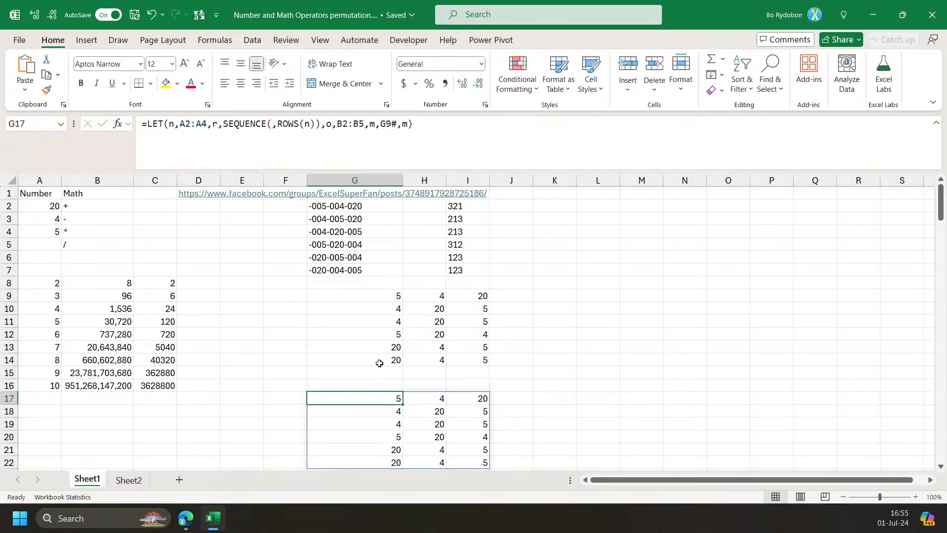
double_click(387, 123)
key(ctrl+v)
key(ctrl+Return)
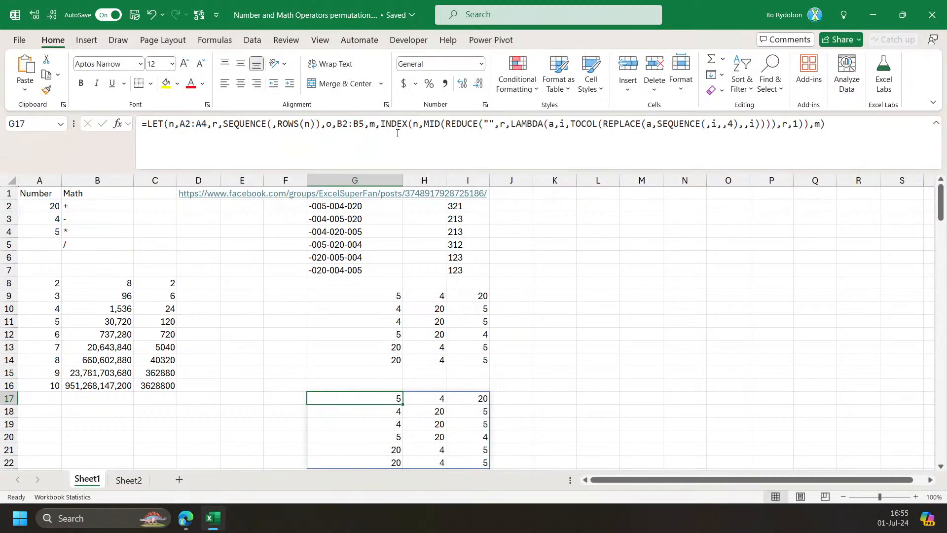
On a new line of the G17 formula, replace the final m with a REDUCE that starts from TAKE(m,,1).
click(814, 129)
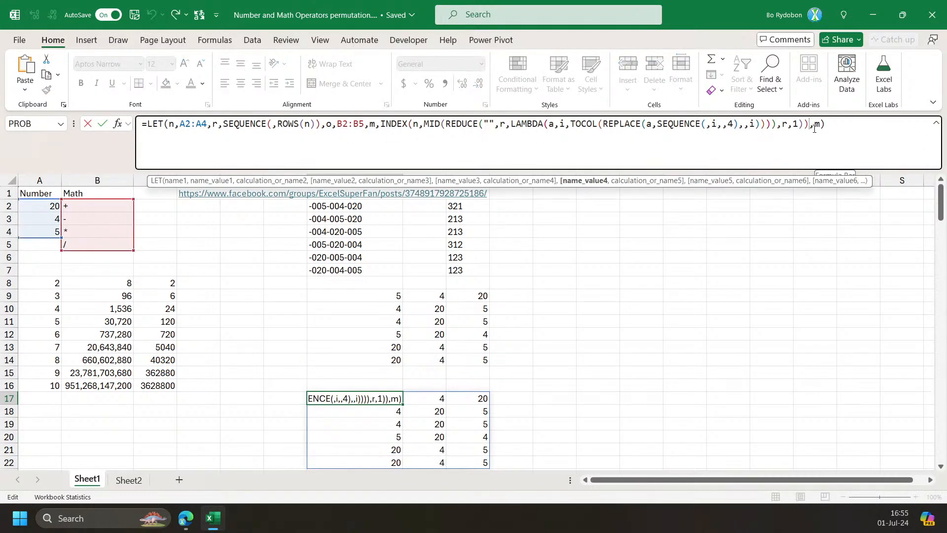
key(alt+Return)
drag(170, 136, 106, 131)
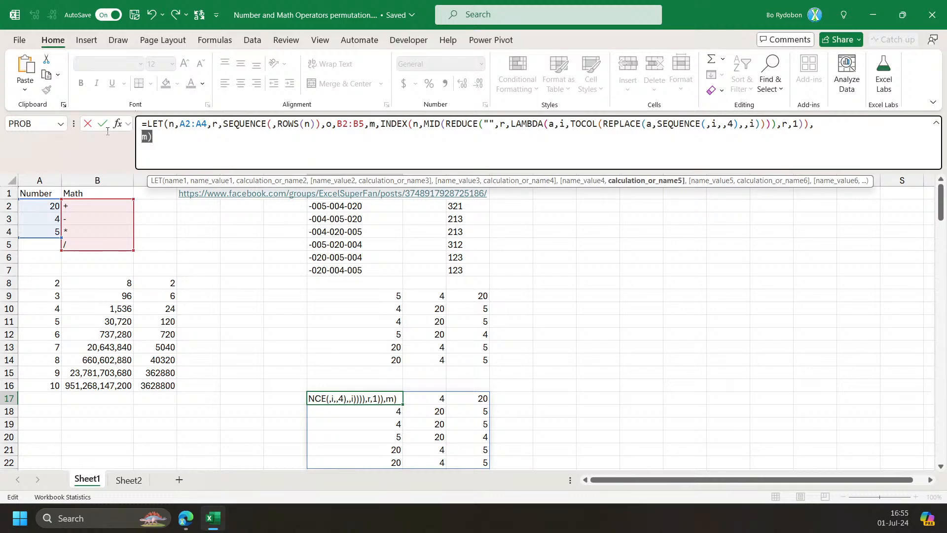
text(red)
key(Tab)
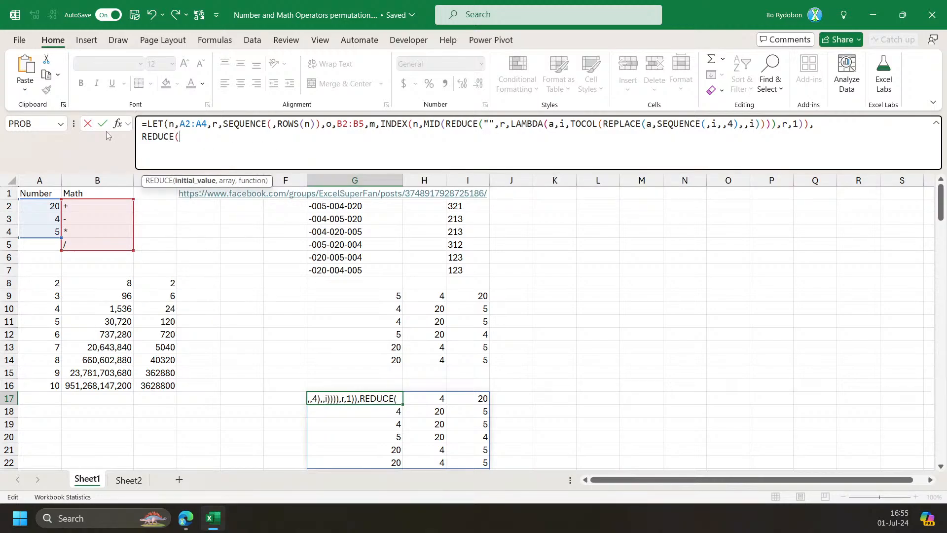
text(take)
key(Tab)
text(m,,1),)
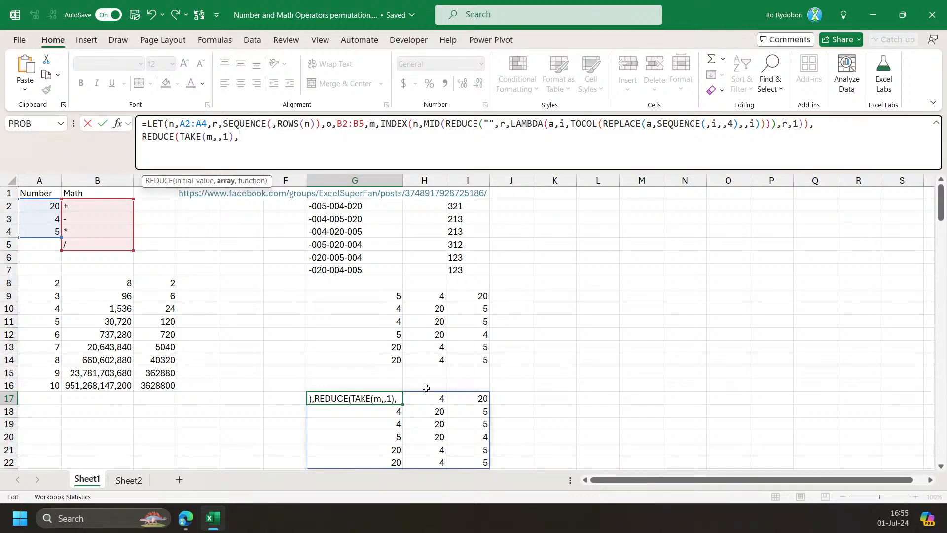
Give REDUCE the array DROP(r,,1) and open its function with LAMBDA(a,i,.
click(243, 121)
click(340, 180)
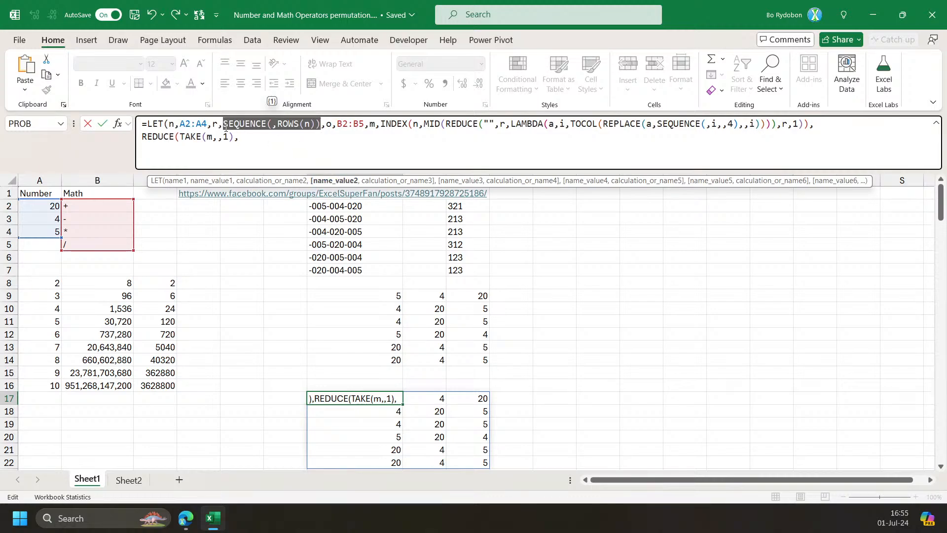
click(259, 140)
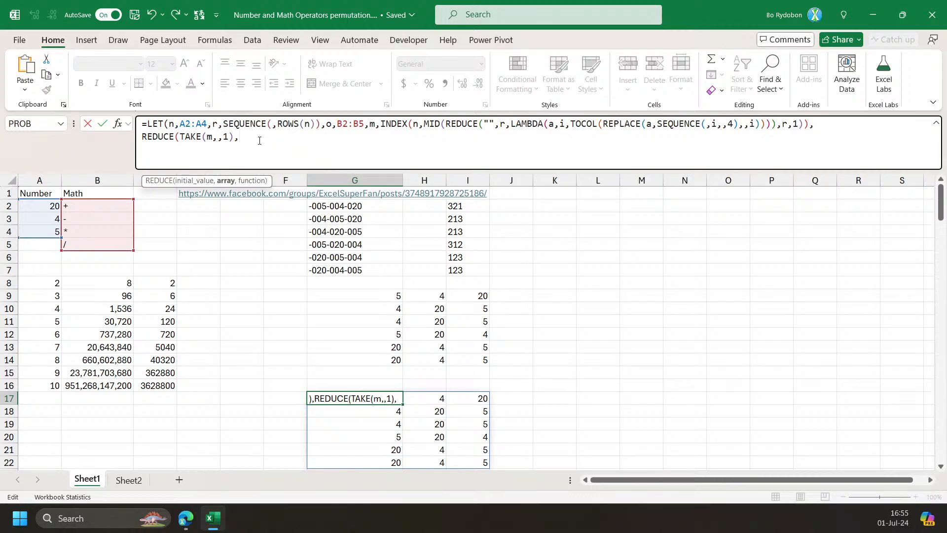
text(DROP()
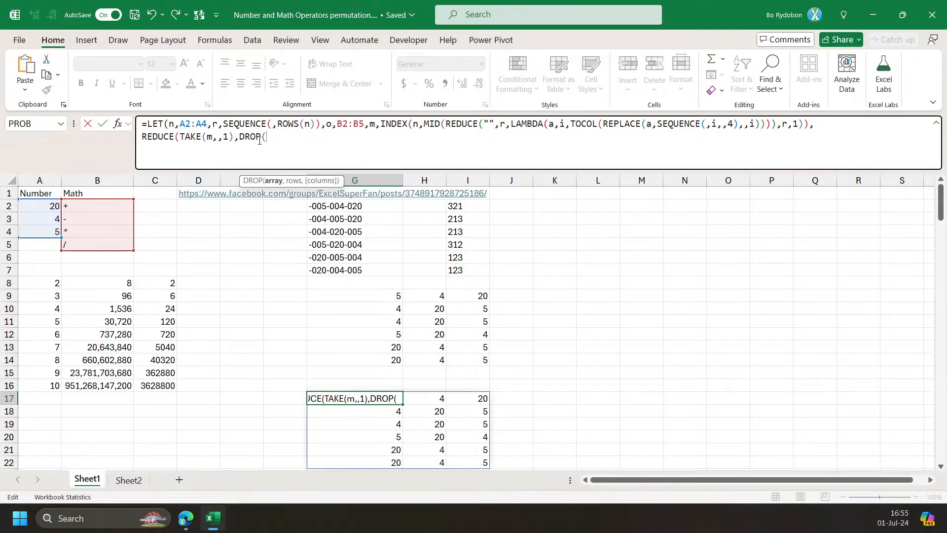
text(r,,1),)
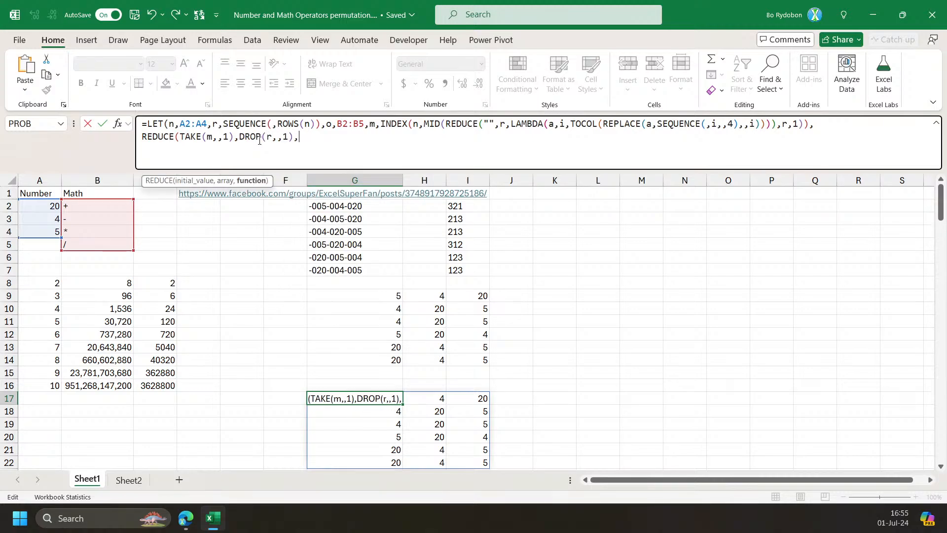
text(LAMBDA(a,i,)
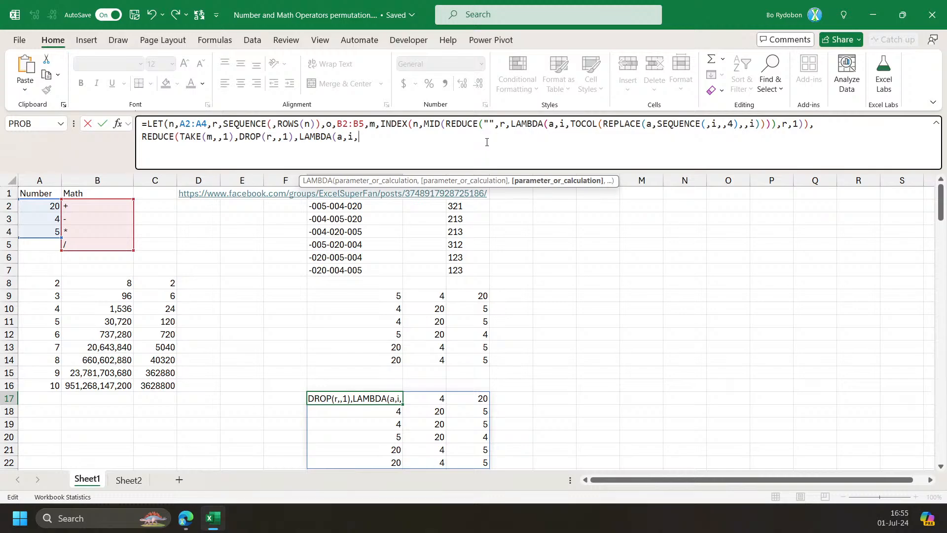
Enter a&TOROW(o) as the LAMBDA calculation to join the accumulated values with the operators.
text(a&)
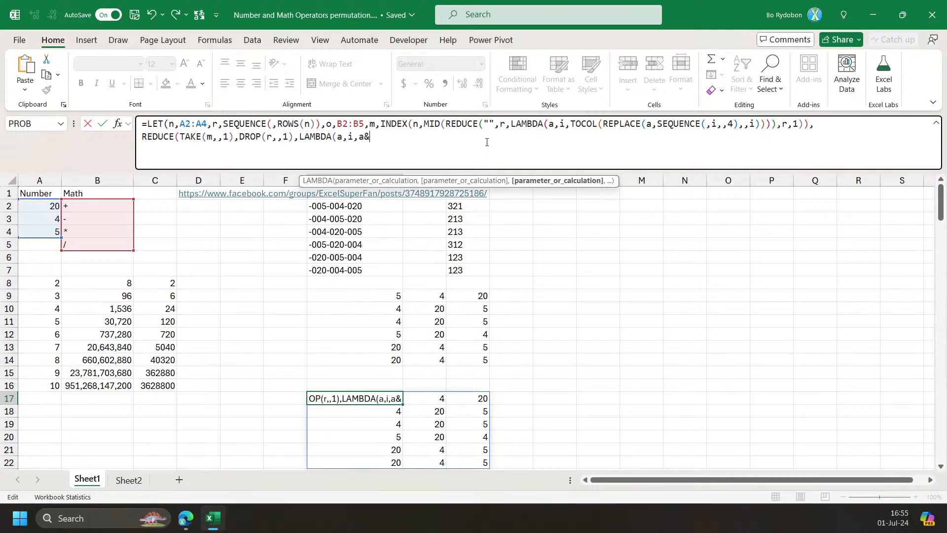
text(TOROW()
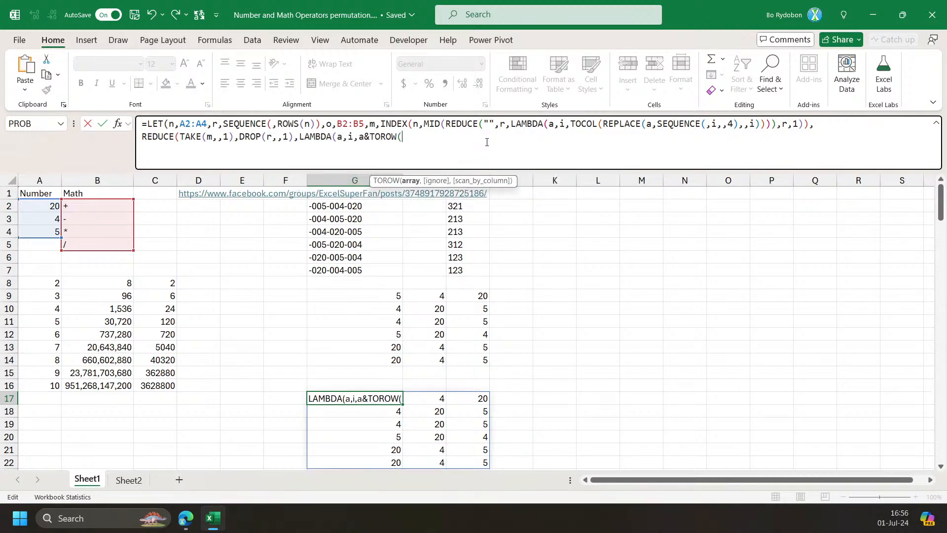
text(o)
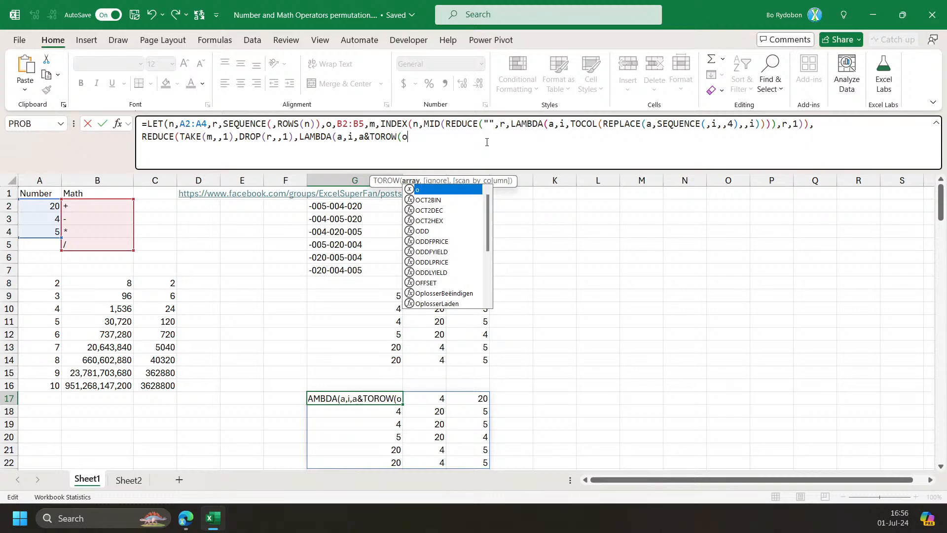
text())
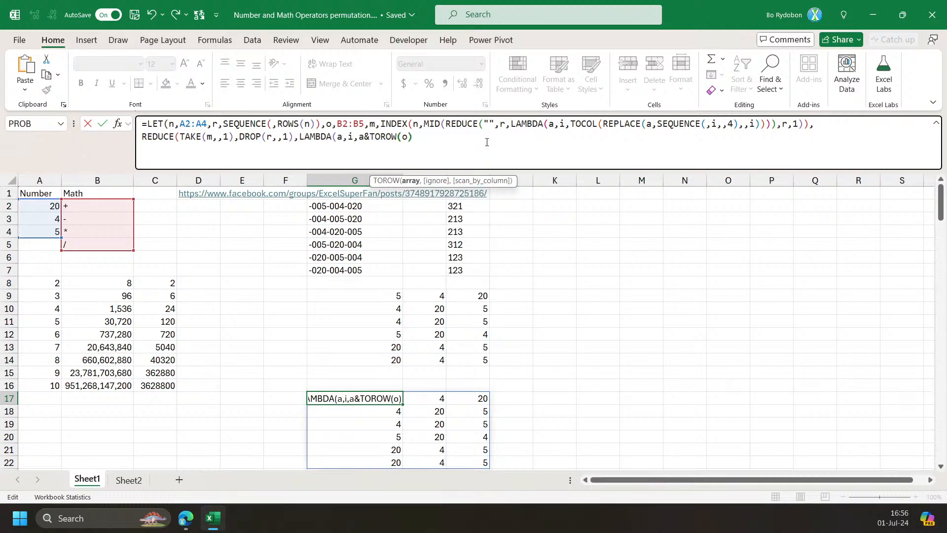
Wrap the a&TOROW(o) expression in TOCOL.
click(359, 138)
text(tocolk)
key(Return)
key(Return)
click(390, 140)
key(BackSpace)
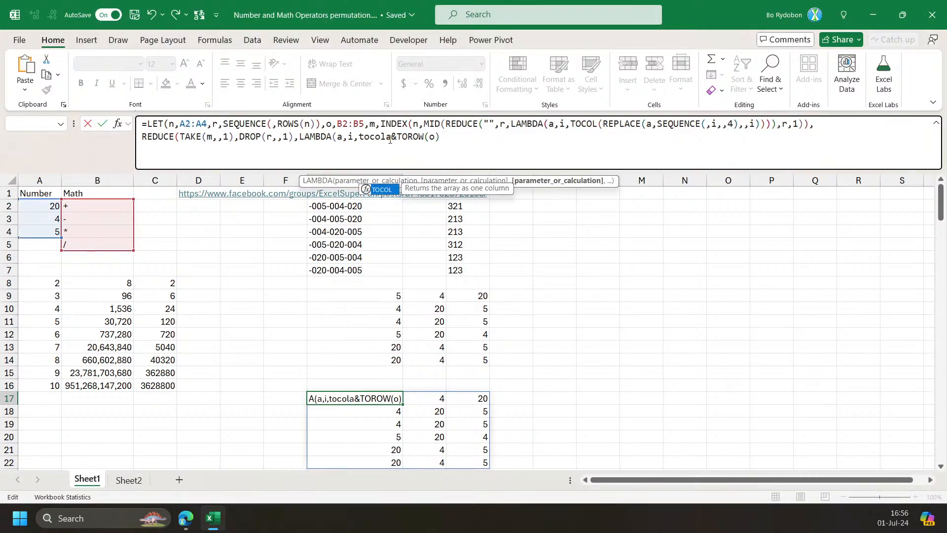
text(()
key(End)
text())
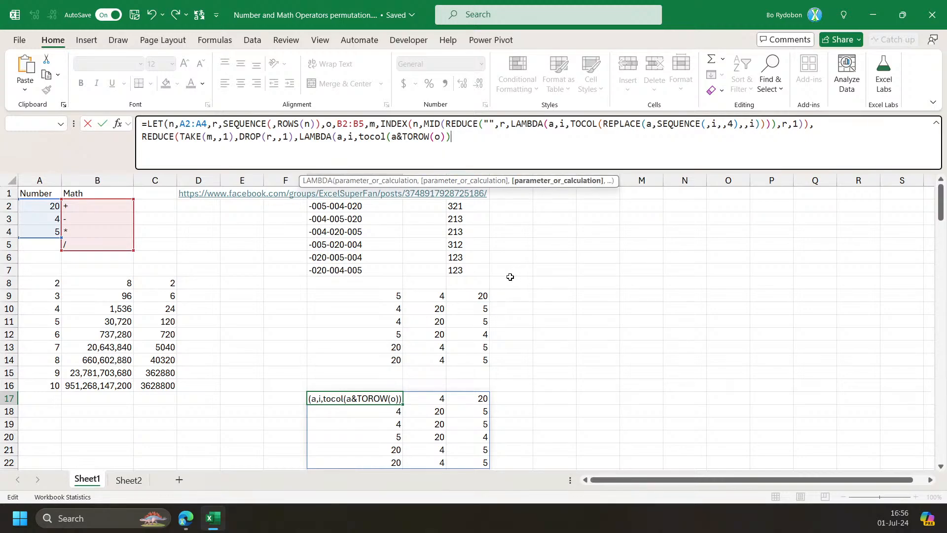
Append &TOROW(INDEX(m,,i)) to the TOCOL expression to join the numbers from column i of m.
text(&toro)
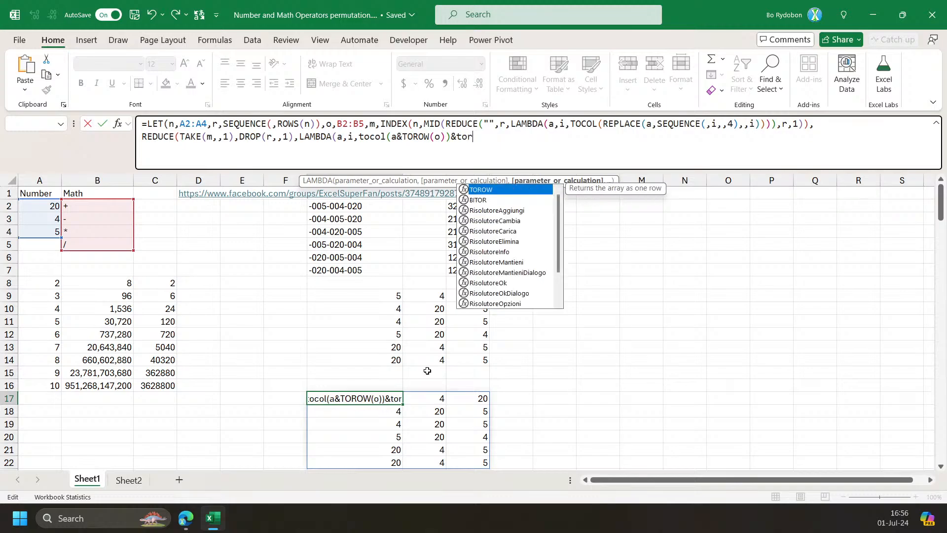
key(Tab)
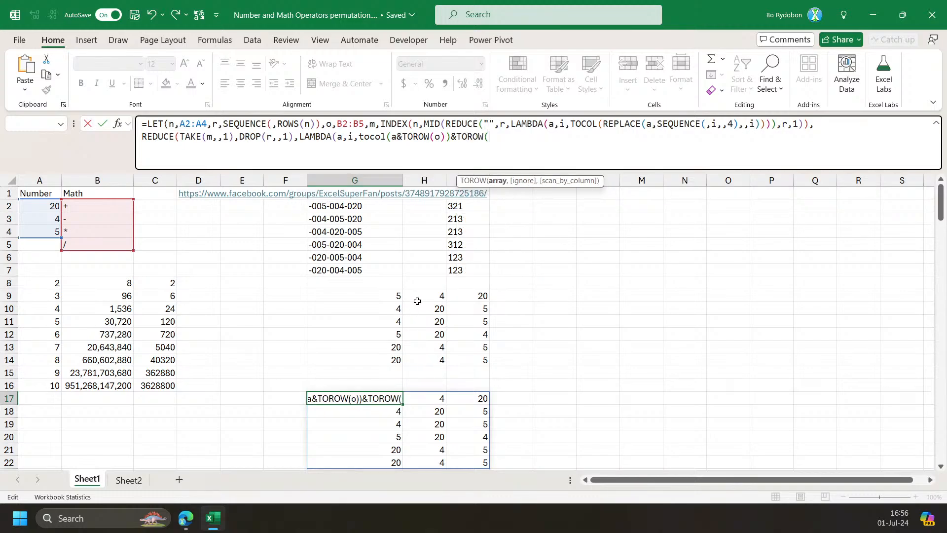
text(inde)
key(Tab)
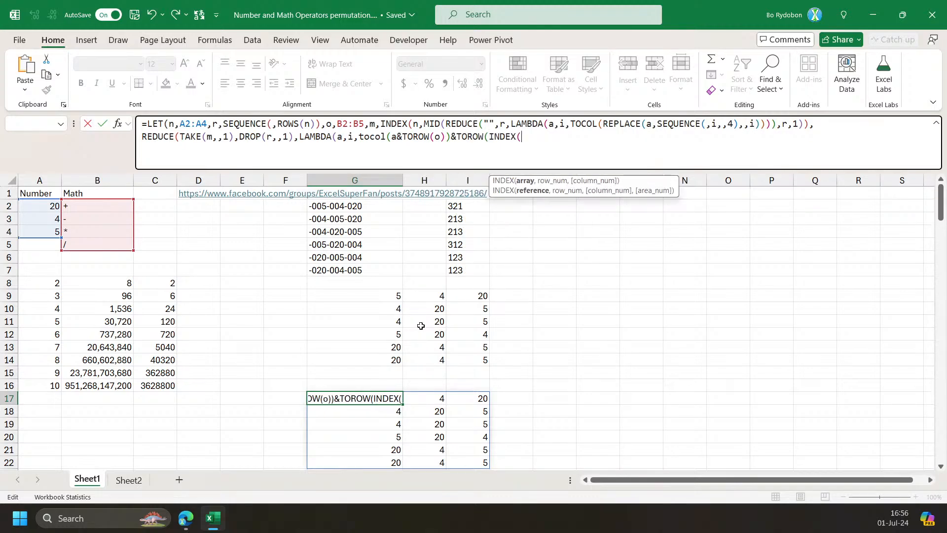
text(m,,)
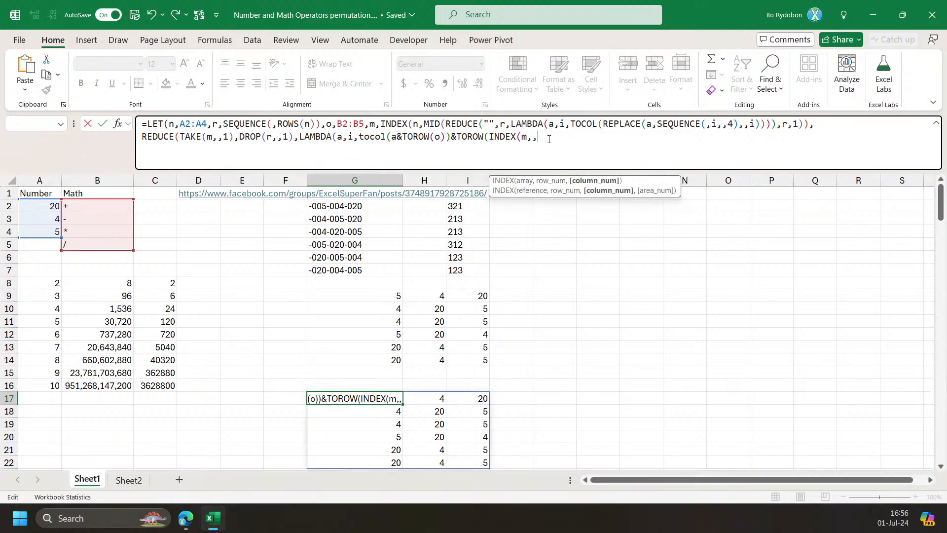
text(i)))
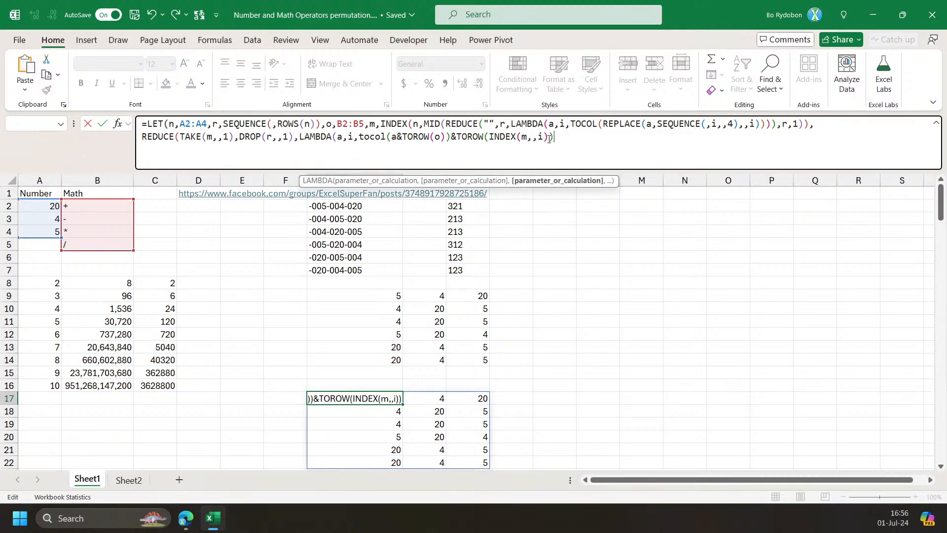
Wrap the whole LAMBDA calculation in an outer TOCOL, close the remaining parentheses and commit the G17 formula.
text())
text(()
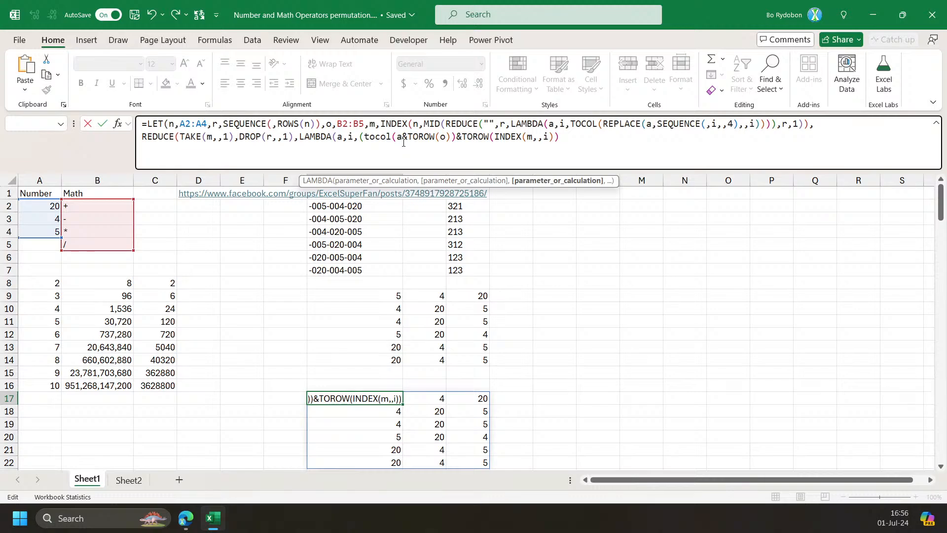
text(tocol)
key(Tab)
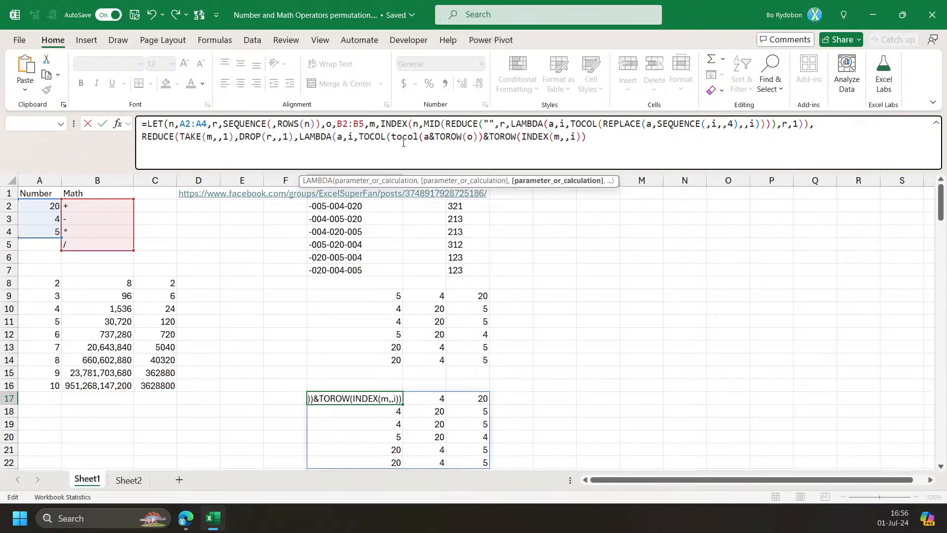
key(End)
key(Left)
key(Right)
key(Left)
key(Right)
text()))))
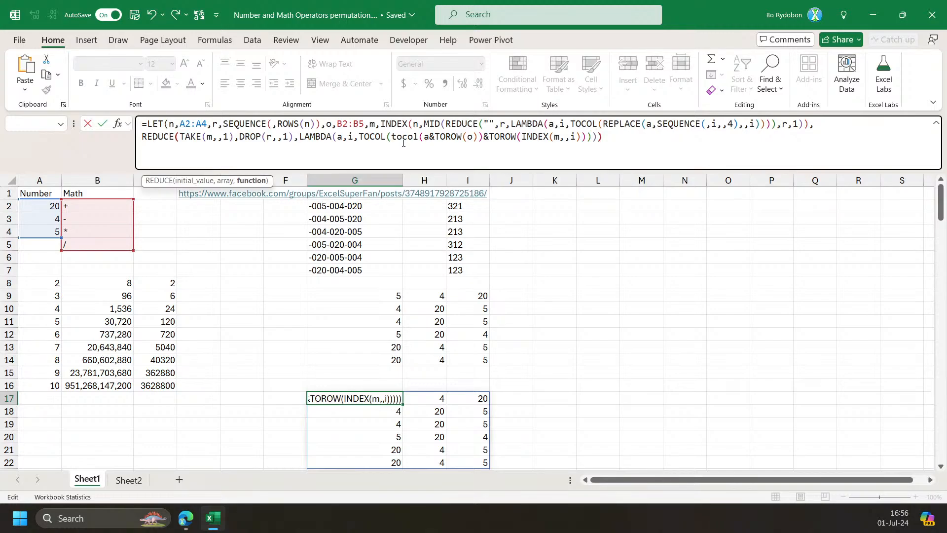
key(BackSpace)
key(Return)
key(Up)
Count the results of the G17 spill in G16 with =ROWS(G17#).
click(343, 383)
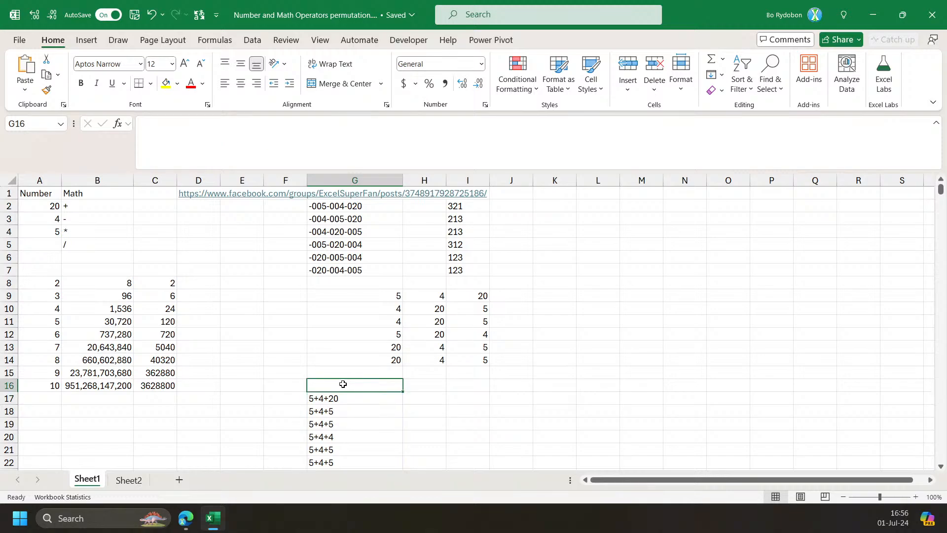
text(=rows)
key(Tab)
key(Down)
text(#)
key(Return)
click(348, 386)
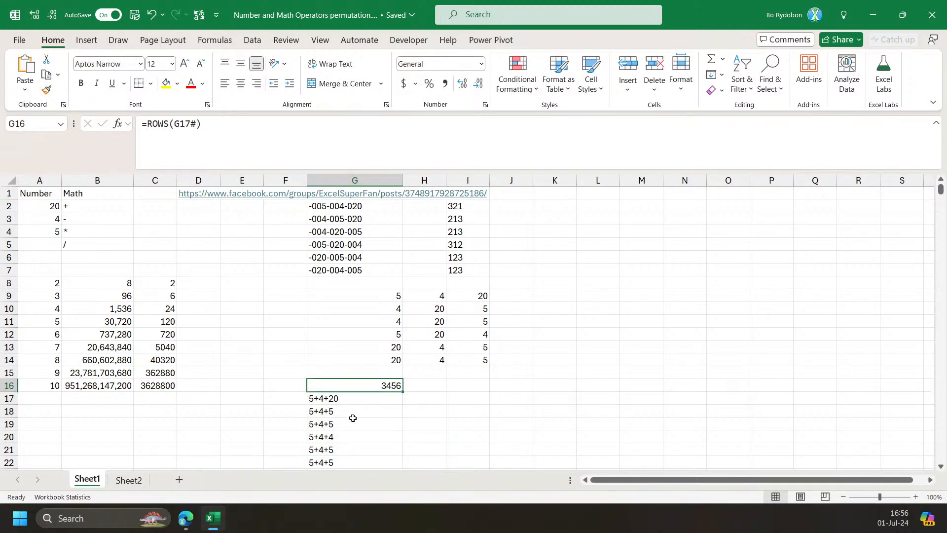
Examine the G17 results down to the last row and compare them with the second number column in H9:H14.
scroll(363, 419, down, 2)
click(359, 321)
key(ctrl+Down)
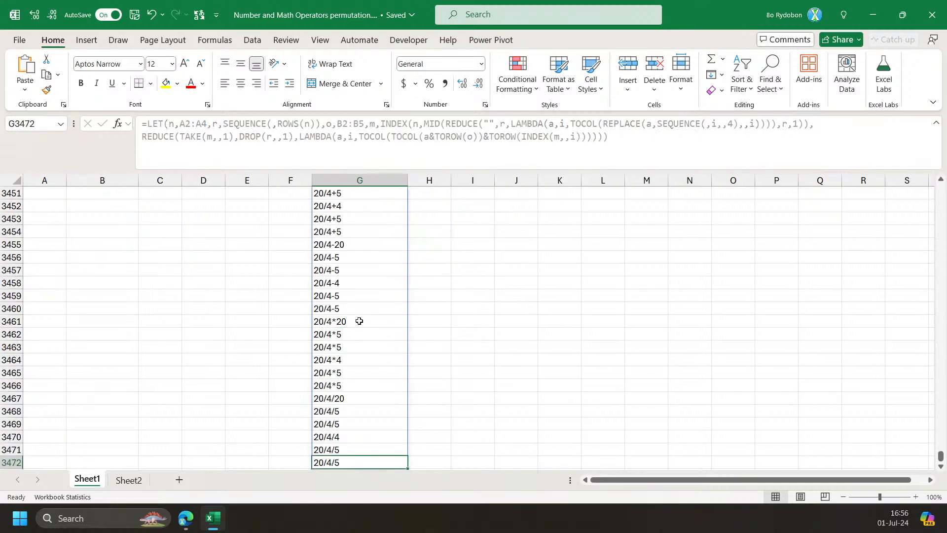
key(ctrl+Up)
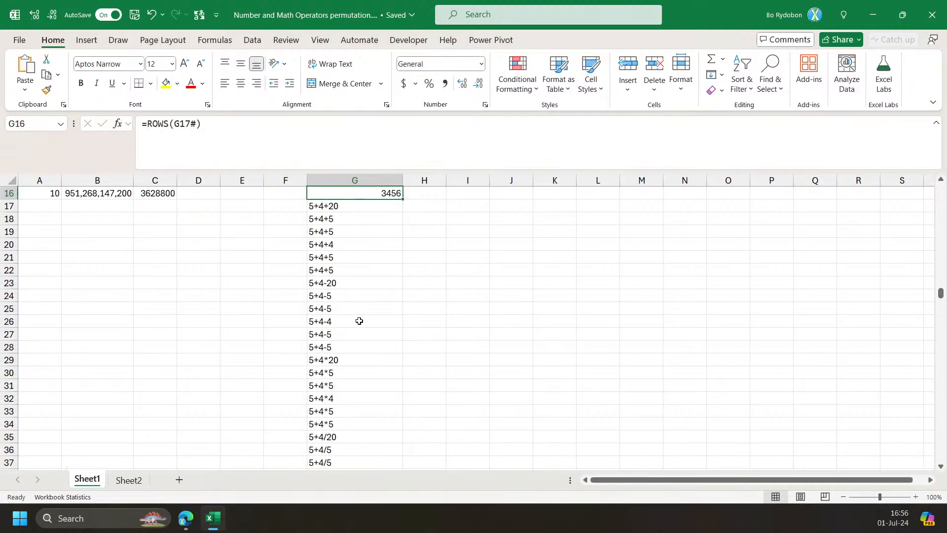
scroll(374, 340, up, 4)
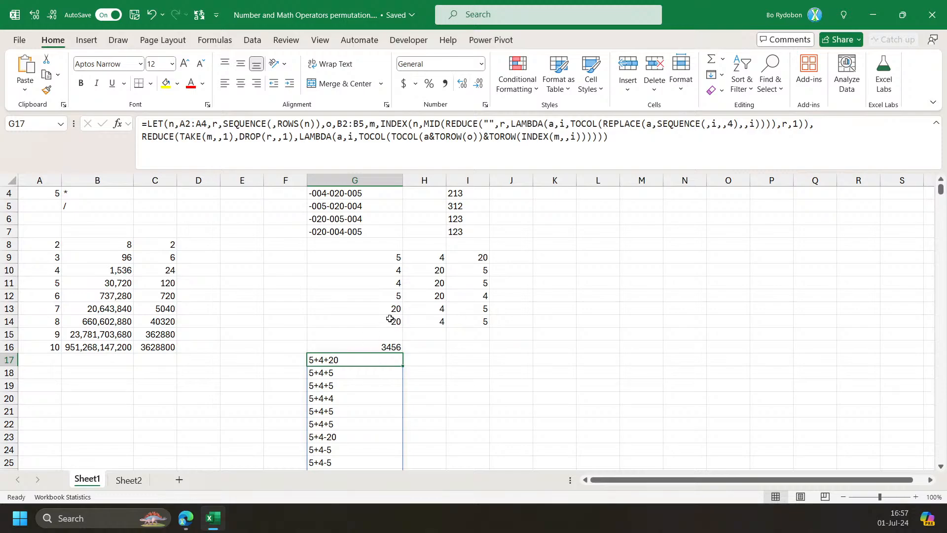
drag(410, 260, 419, 323)
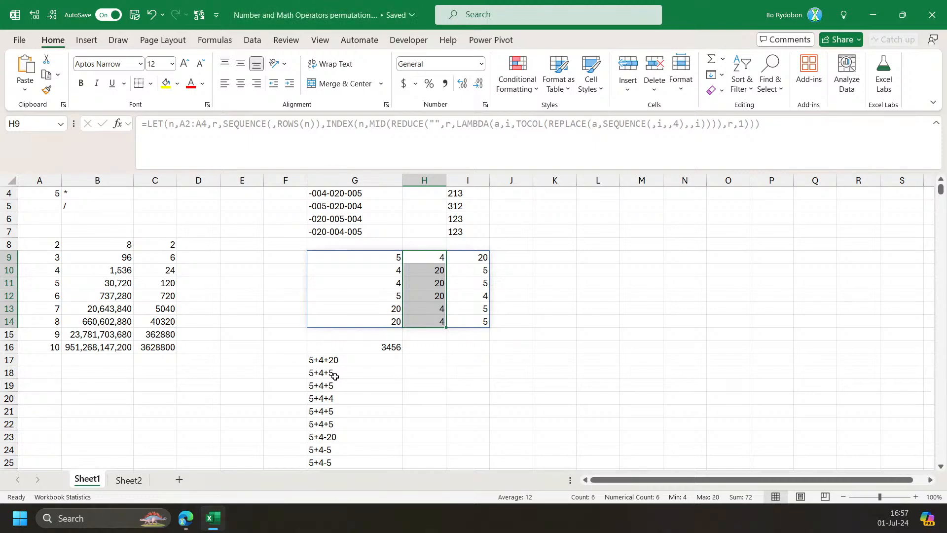
Compare the first results of the G17 spill with the first permutation row in G9:I9.
click(378, 263)
click(347, 373)
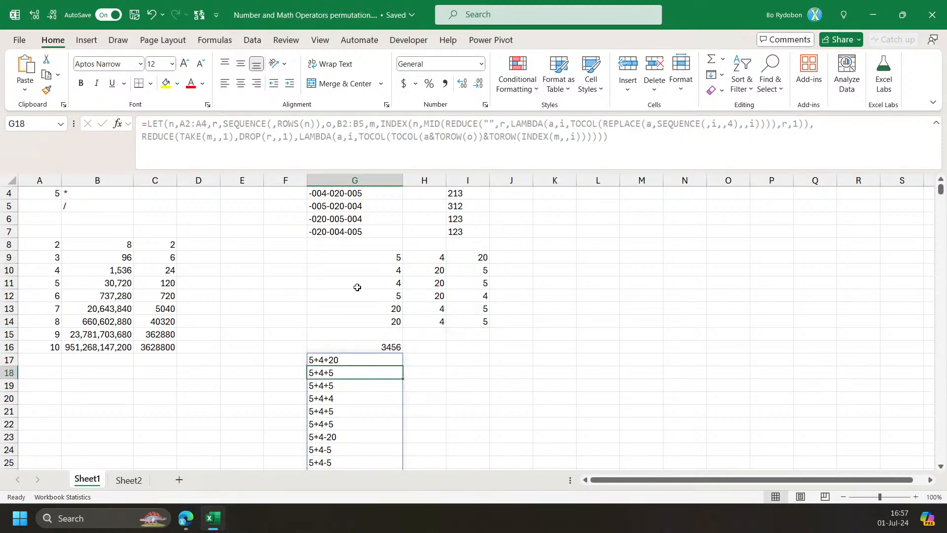
click(355, 362)
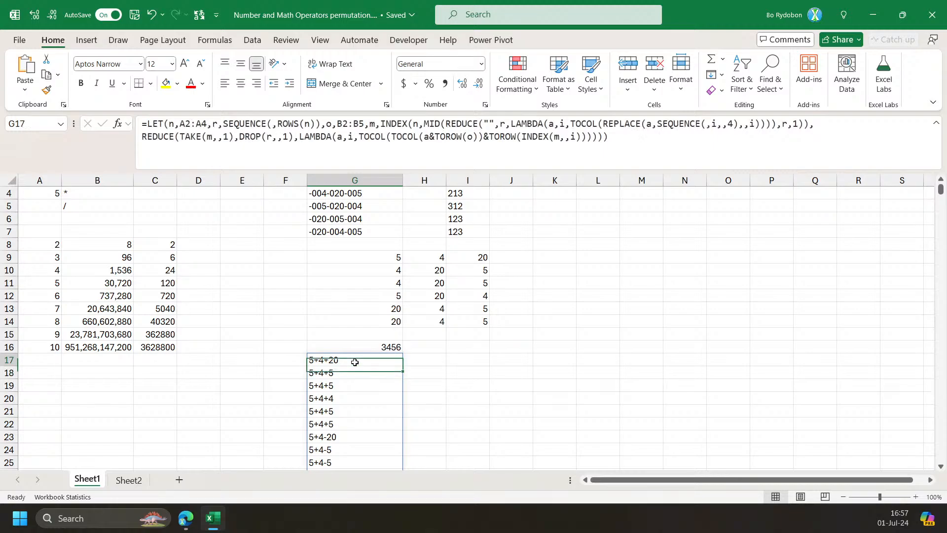
drag(389, 259, 481, 258)
click(424, 359)
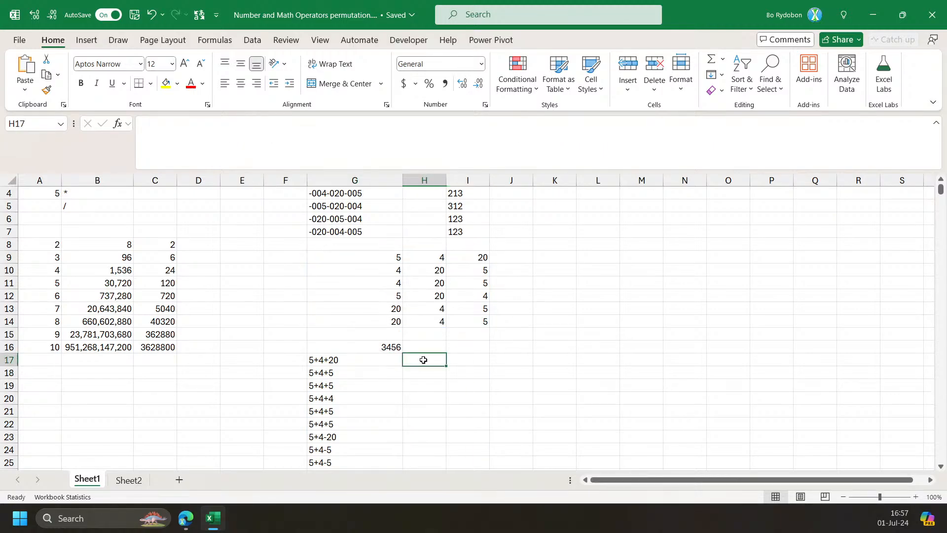
Wrap the INDEX calculation of m in TAKE(…,1) to keep only the first permutation row, and commit the G17 formula.
click(333, 364)
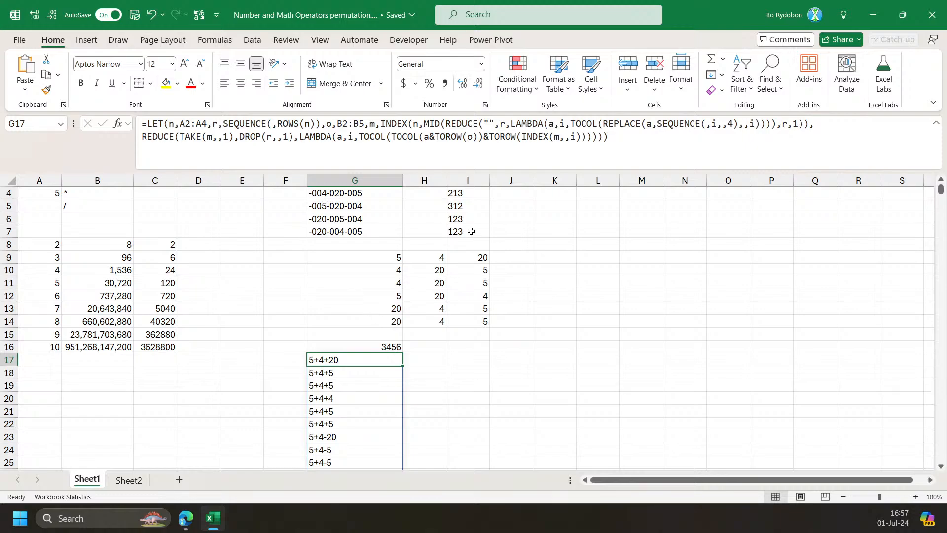
key(F2)
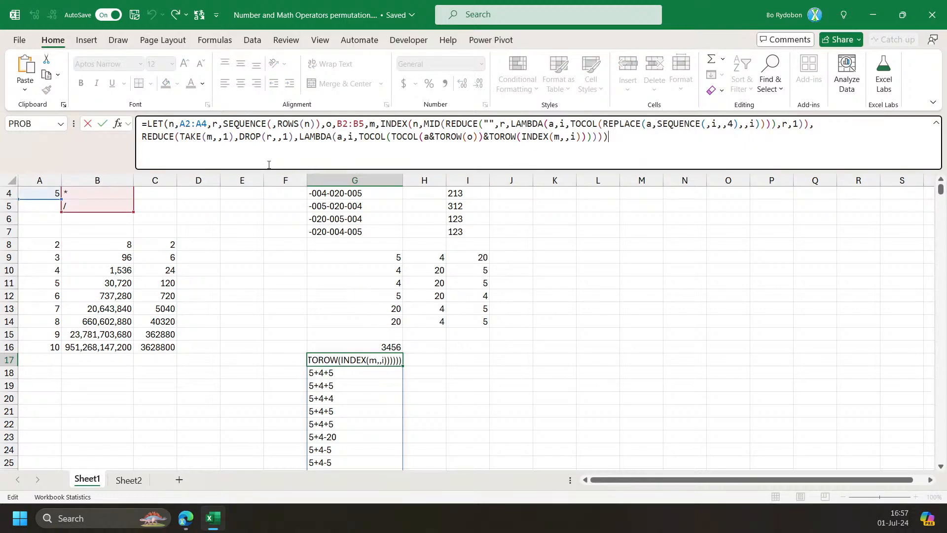
click(223, 136)
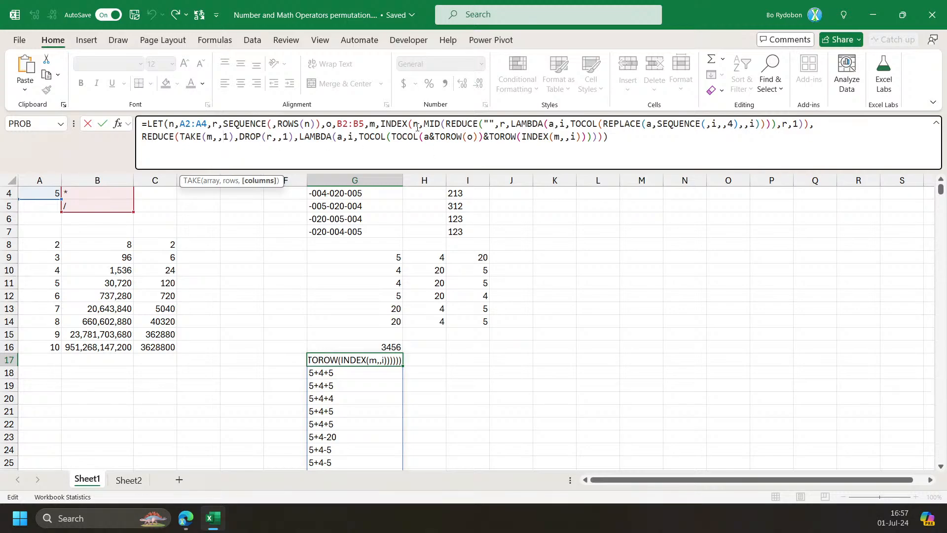
click(381, 124)
text(take)
key(Tab)
click(837, 123)
text(,1))
key(Return)
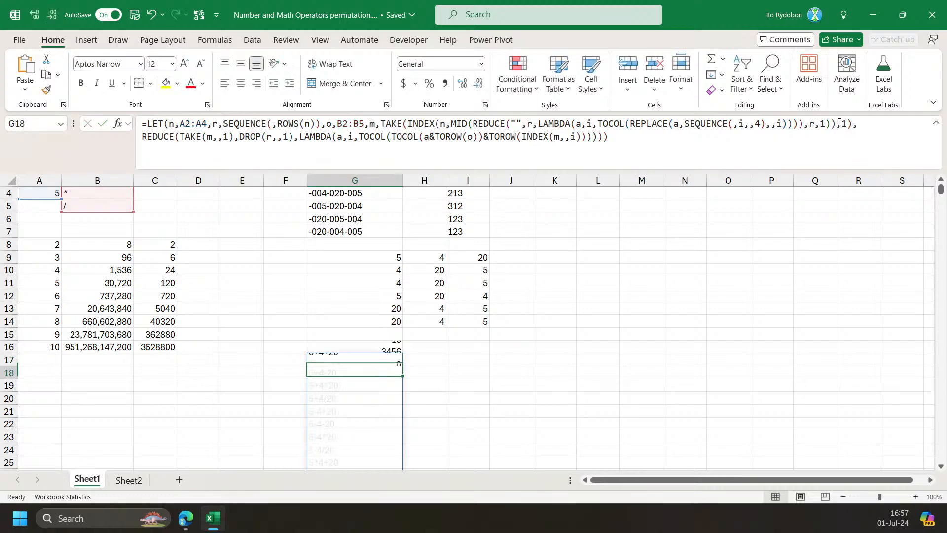
Examine the G17 results for the single permutation row and compare them with the rows in G9:I12.
key(Up)
scroll(445, 345, down, 3)
scroll(445, 346, up, 2)
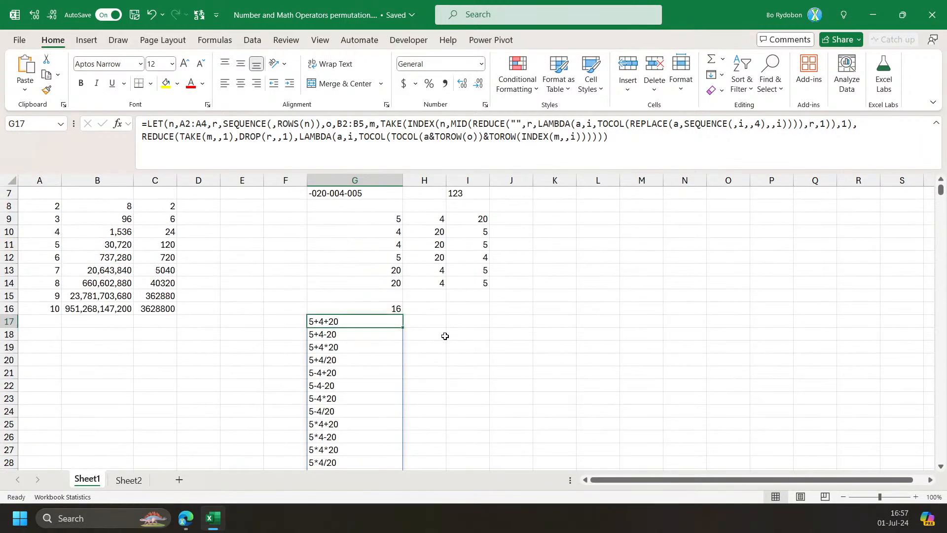
key(ctrl+shift+u)
scroll(449, 216, down, 3)
scroll(365, 242, up, 4)
click(365, 235)
drag(365, 235, 473, 230)
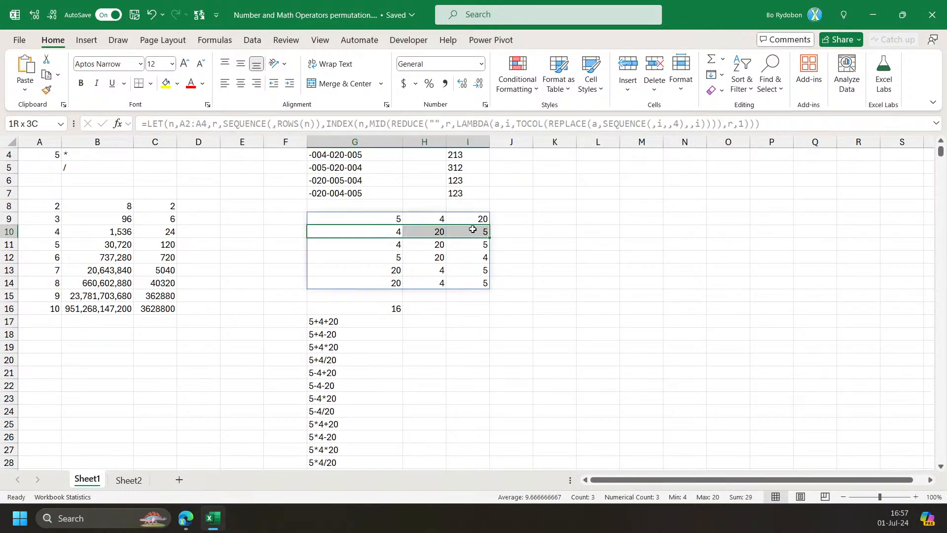
drag(388, 246, 467, 253)
drag(371, 259, 465, 259)
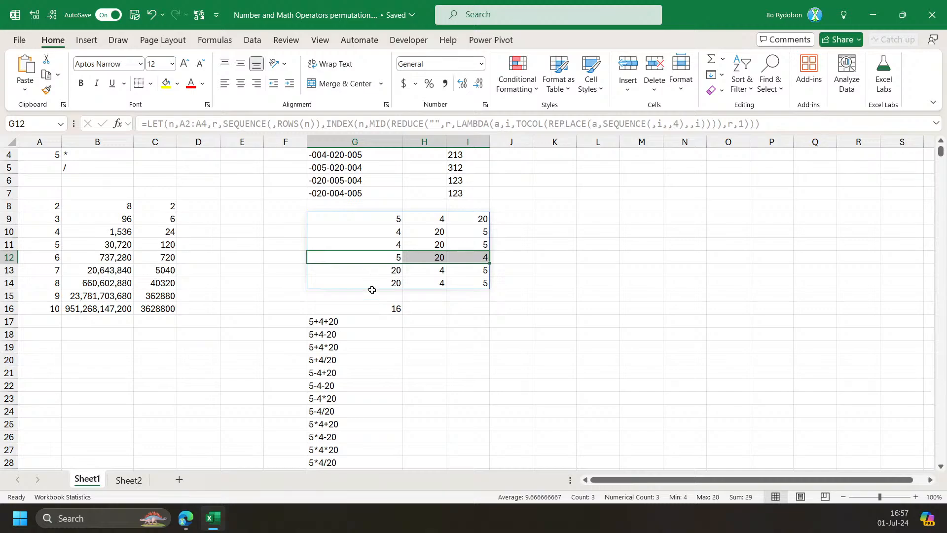
click(337, 320)
scroll(387, 317, up, 1)
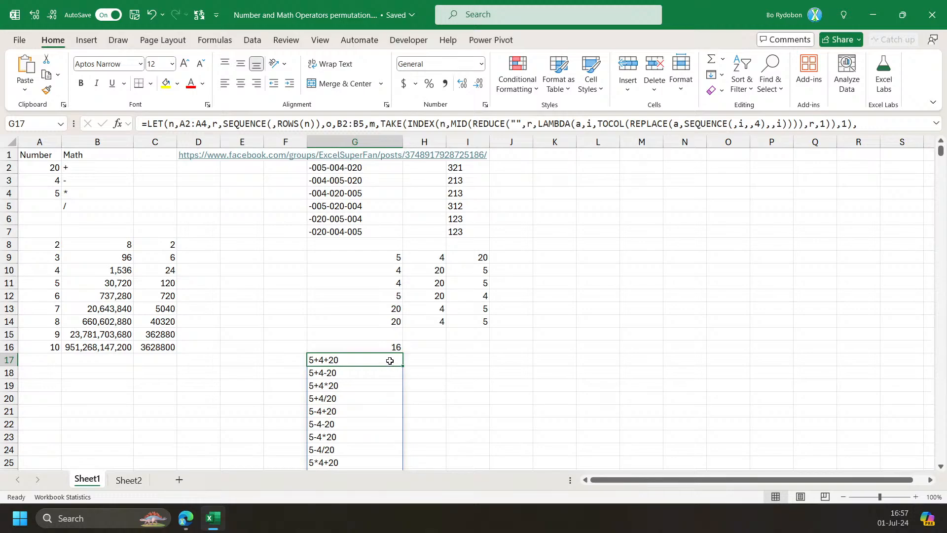
drag(383, 256, 460, 256)
Enlarge the formula bar and open the G17 formula for editing just before TAKE in the definition of m.
click(362, 363)
drag(472, 131, 465, 233)
click(455, 181)
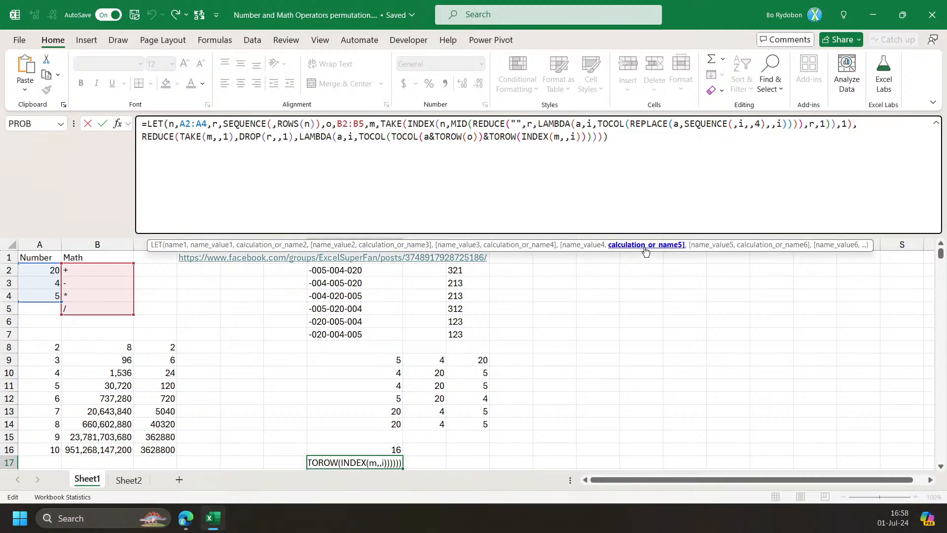
click(646, 245)
click(379, 123)
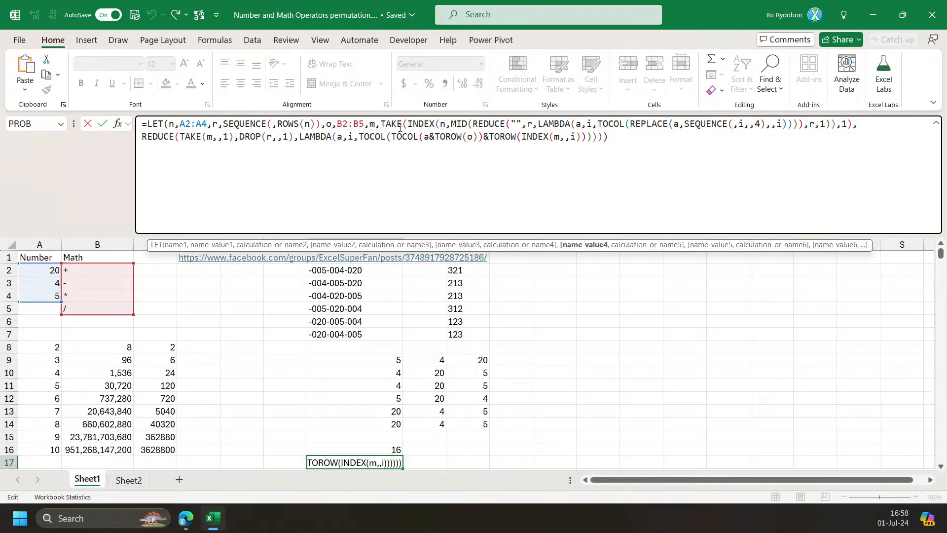
Remove the name m and the closing row argument 1) of TAKE from the G17 formula, and open a blank line above the final REDUCE.
key(BackSpace)
key(BackSpace)
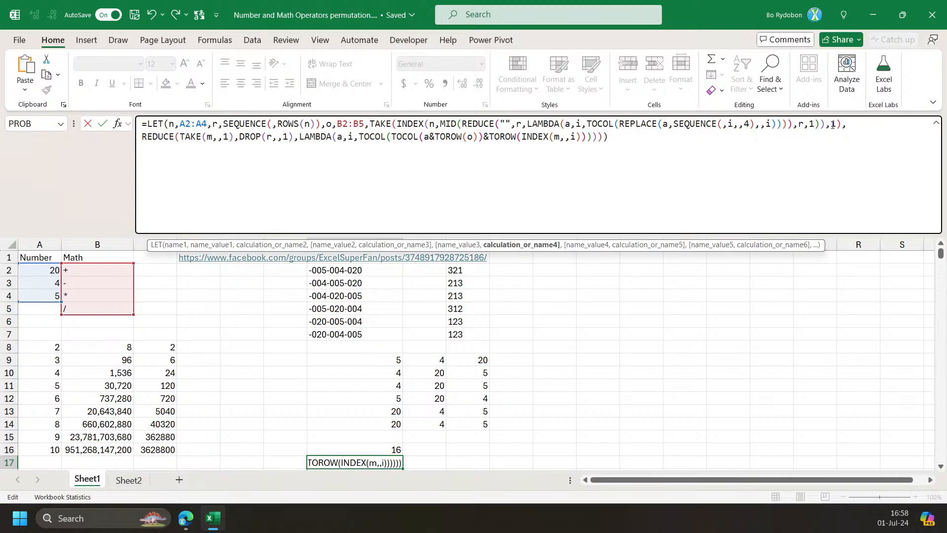
drag(832, 125, 843, 129)
key(Delete)
key(Delete)
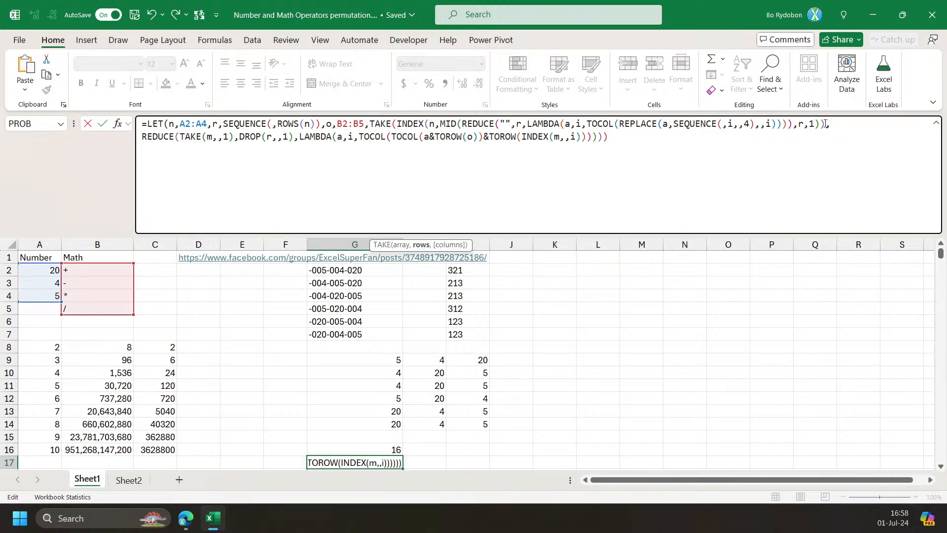
key(alt+Return)
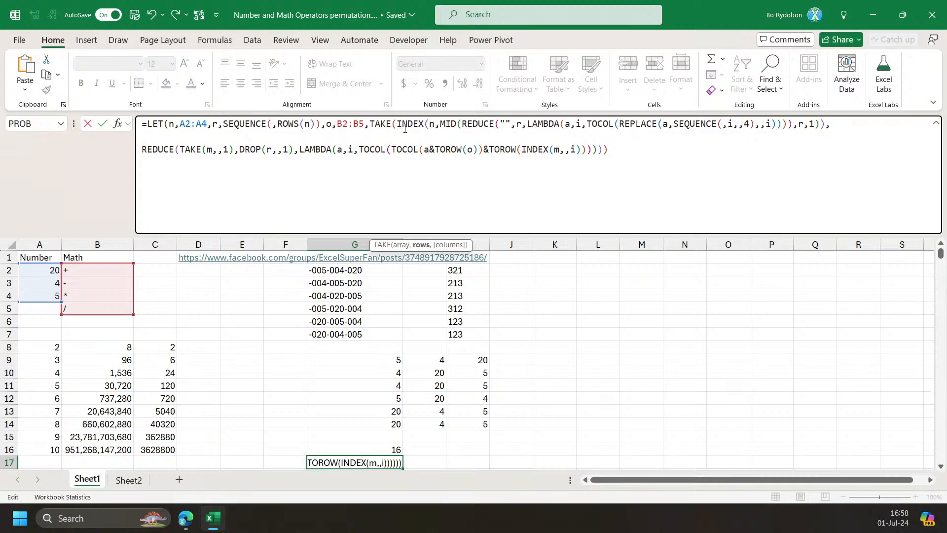
Add an outer REDUCE(0,1,LAMBDA(c,j,LET( on the new line ahead of the existing REDUCE.
text(REDUCE()
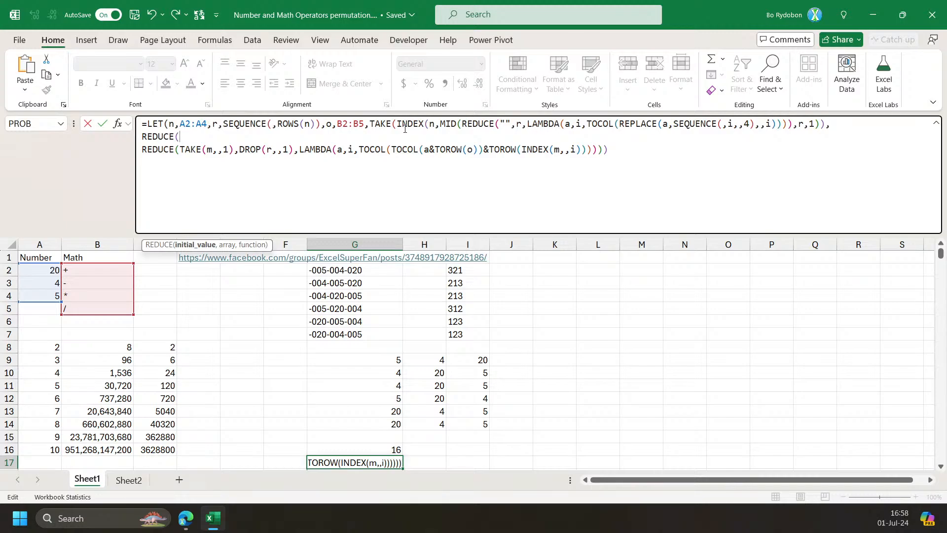
text(0,1,LAMBDA()
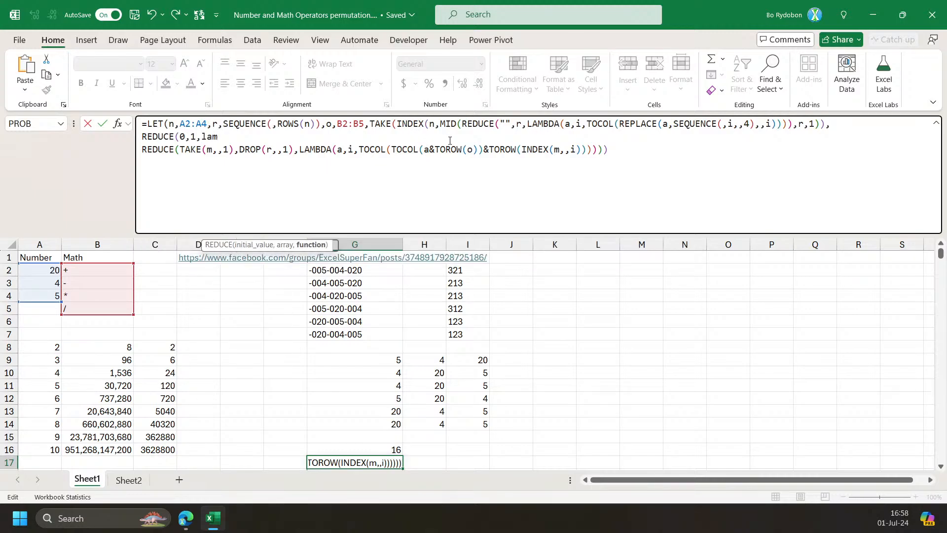
text(a)
key(BackSpace)
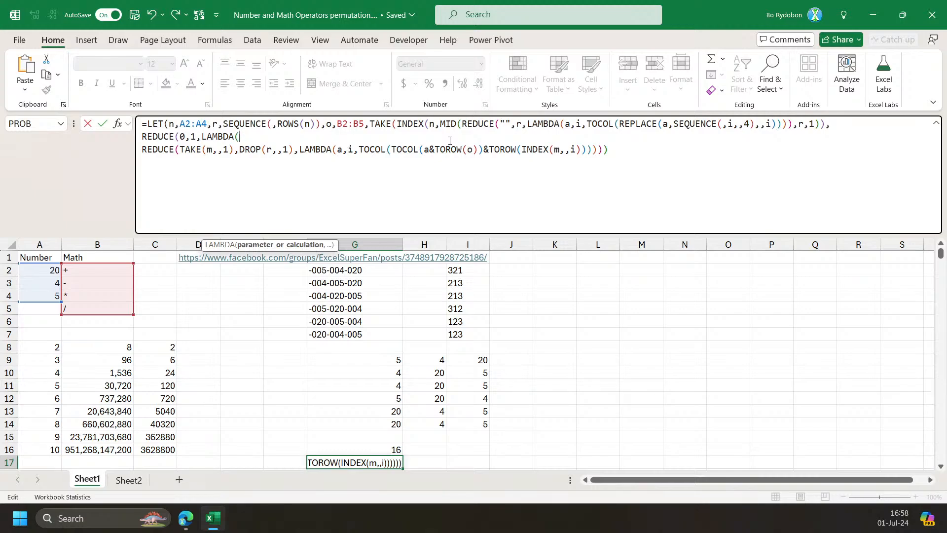
text(c,j,)
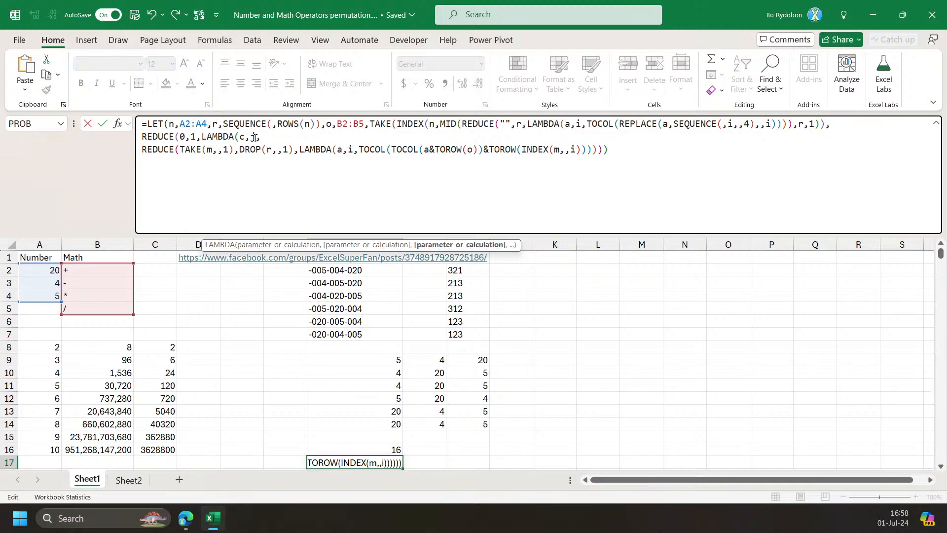
double_click(208, 149)
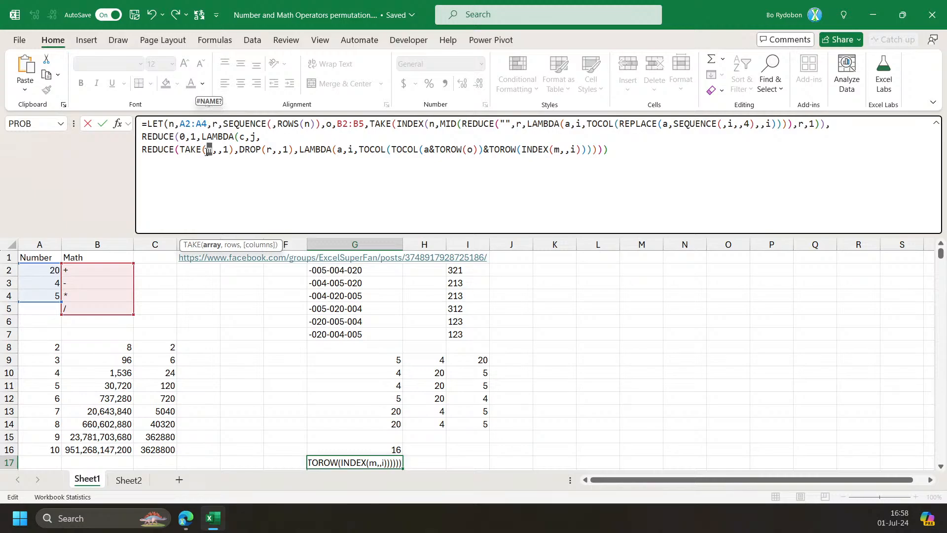
click(277, 139)
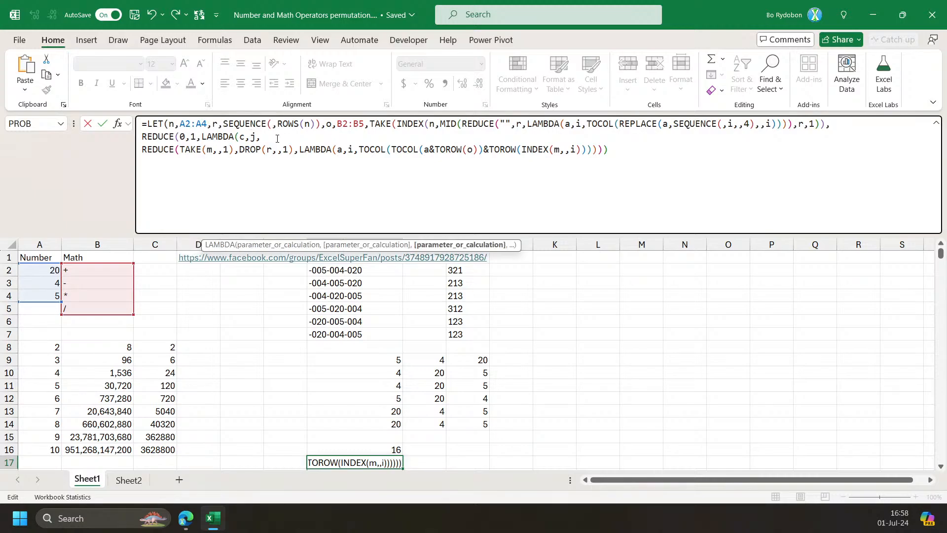
text(LET()
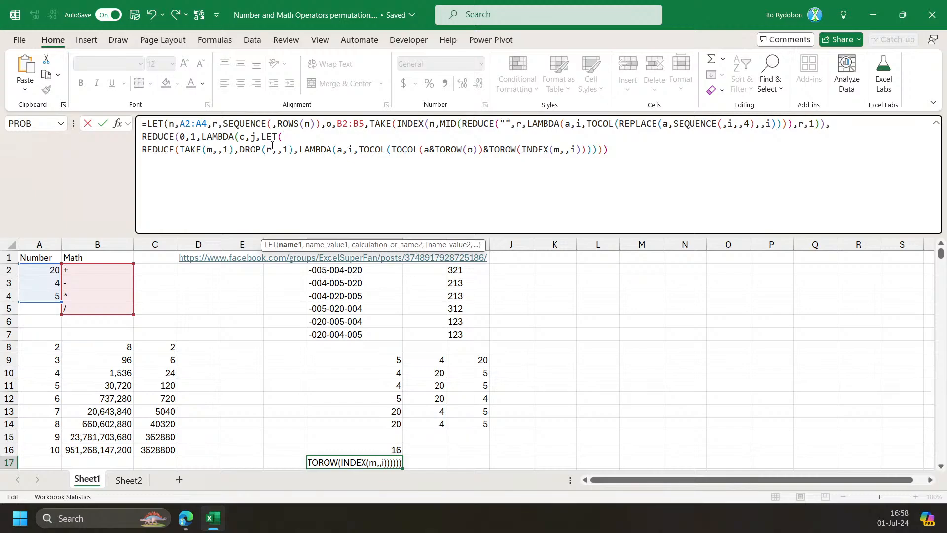
drag(282, 136, 261, 137)
Change the inner REDUCE's initial value to INDEX(m,j,1) in place of the TAKE function.
double_click(201, 150)
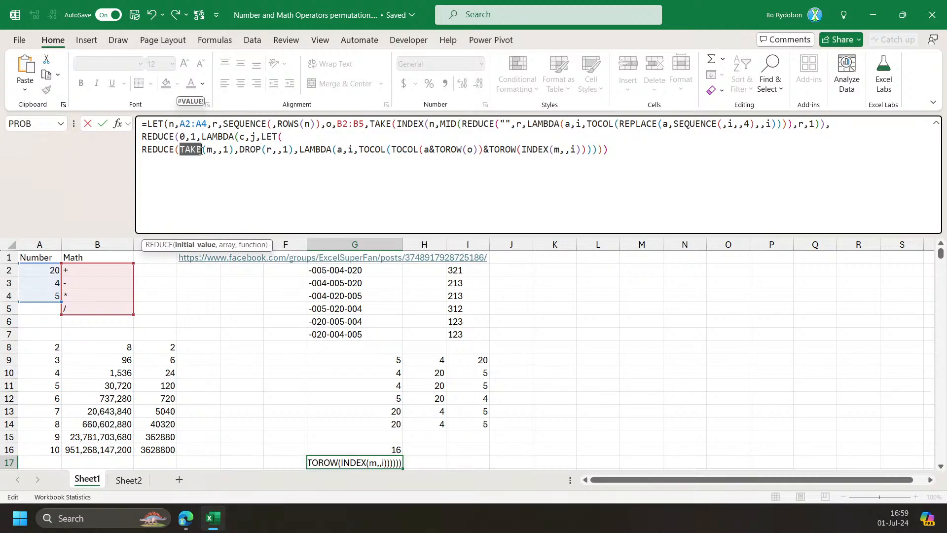
text(ind)
key(Tab)
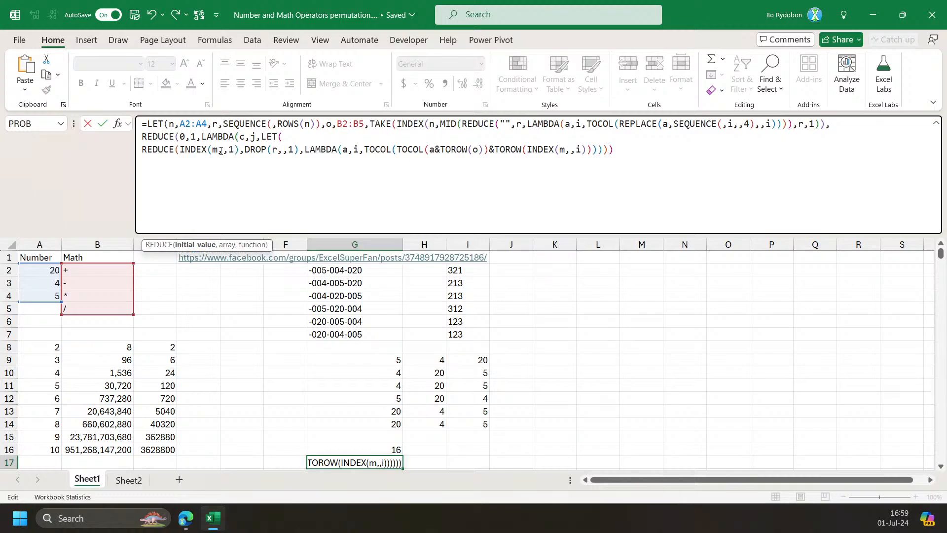
click(222, 150)
text(j)
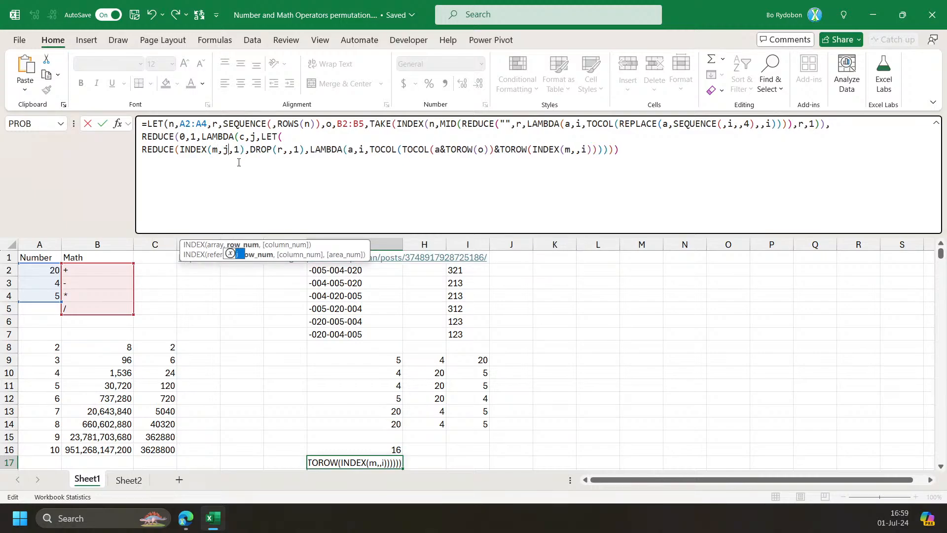
click(241, 150)
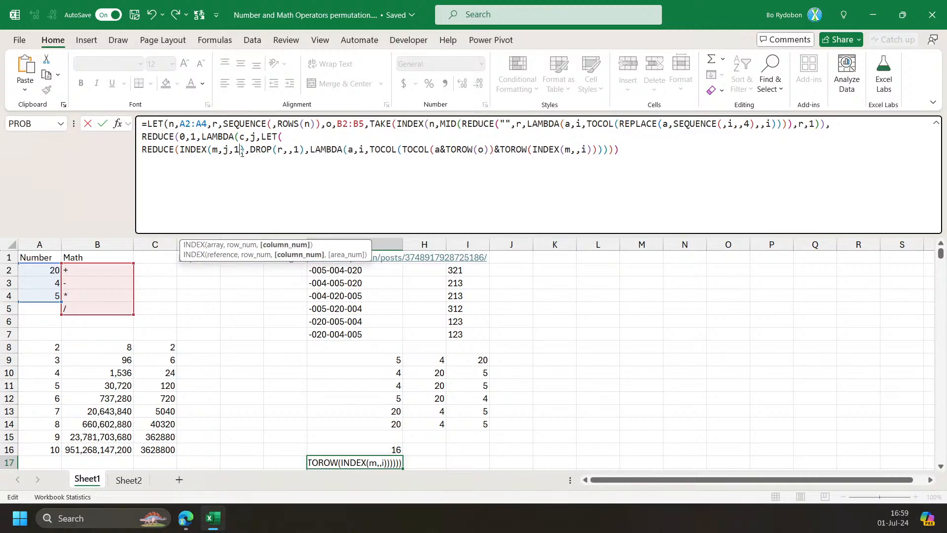
Set the row argument of the last INDEX to j, giving INDEX(m,j,i), and append three closing parentheses to the formula.
click(577, 151)
text(j)
key(Right)
key(Right)
key(Right)
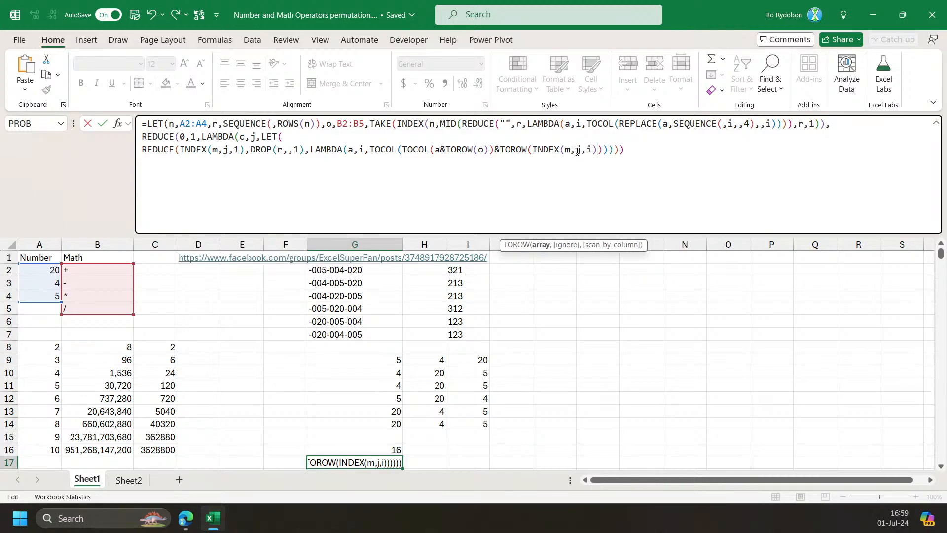
key(Right)
key(Right)
key(Right)
key(Right)
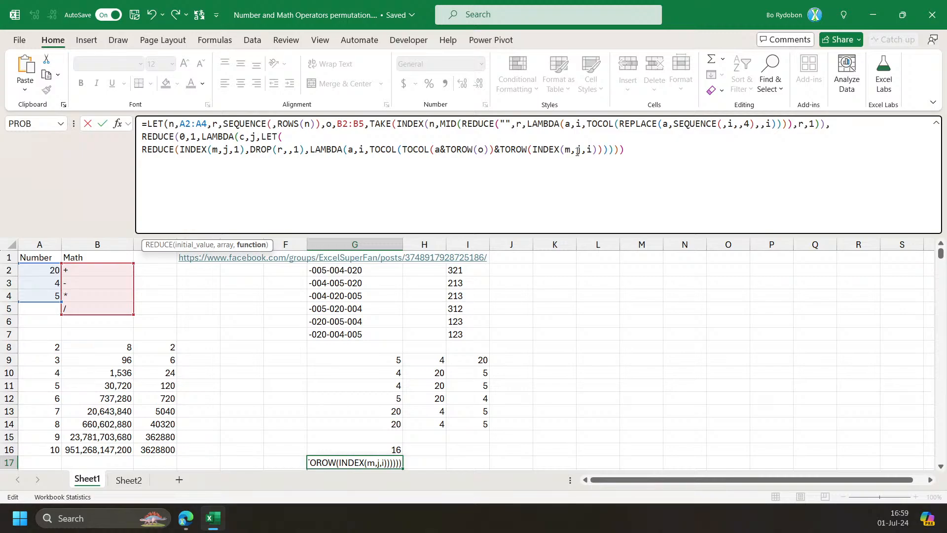
text())))
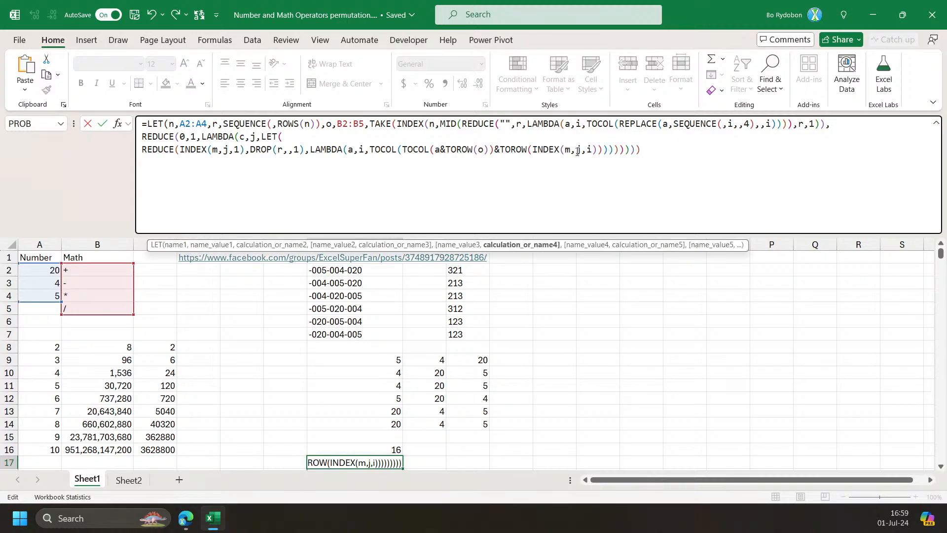
Cancel the edit of G17 and enter the drafted nested REDUCE formula in H17 instead.
key(Escape)
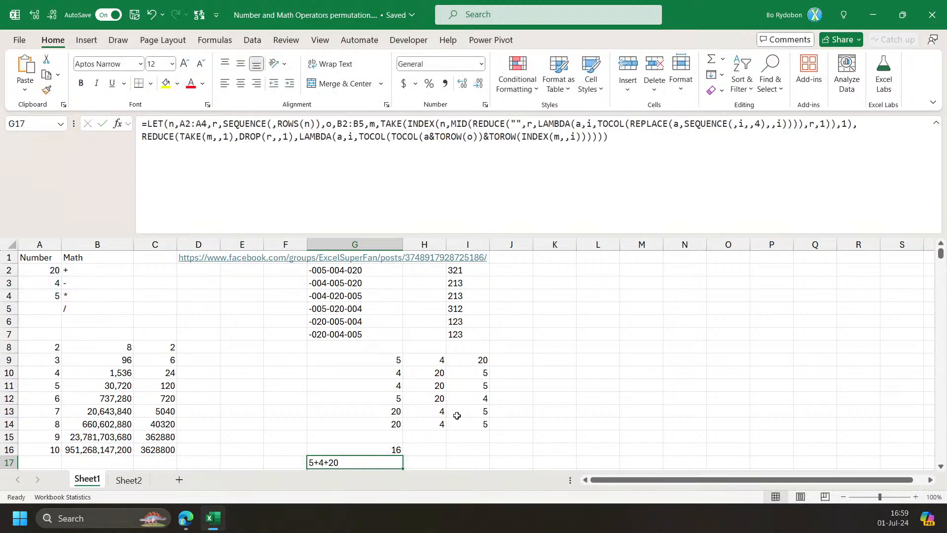
scroll(429, 422, down, 1)
click(429, 422)
click(393, 152)
text(=LET(n,A2:A4,r,SEQUENCE(,ROWS(n)),o,B2:B5,m,TAKE(INDEX(n,MID(REDUCE("",r,LAMBDA(a,i,TOCOL(REPLACE(a,SEQUENCE(,i,,4),,i)))),r,1)), REDUCE(0,1,LAMBDA(c,j,LET( REDUCE(INDEX(m,j,1),DROP(r,,1),LAMBDA(a,i,TOCOL(TOCOL(a&TOROW(o))&TOROW(INDEX(m,j,i)))))))))))
key(Return)
key(Return)
Delete the unused LET( and one closing parenthesis from the H17 formula.
drag(283, 139, 261, 140)
key(Delete)
click(660, 151)
key(BackSpace)
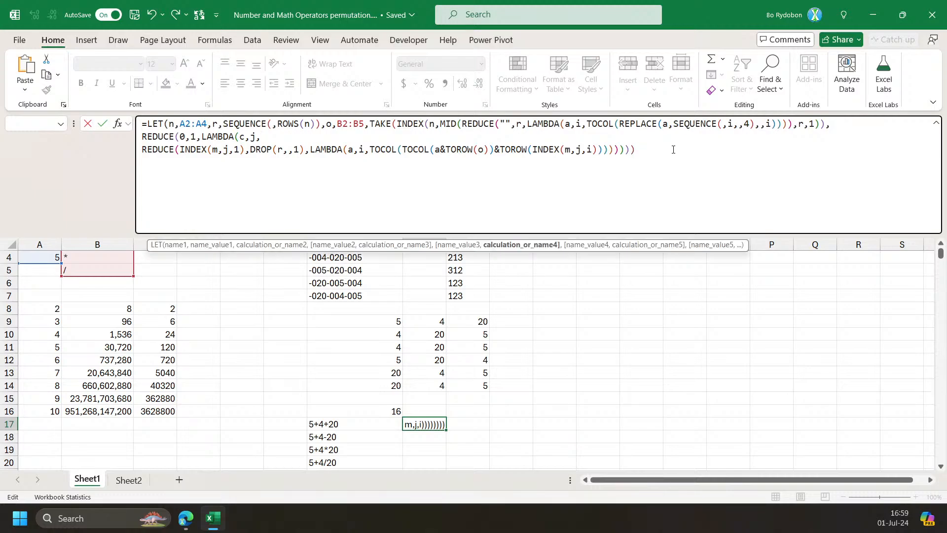
key(Return)
key(Return)
Replace TAKE( with the name m, before INDEX in the H17 formula and commit it.
double_click(388, 124)
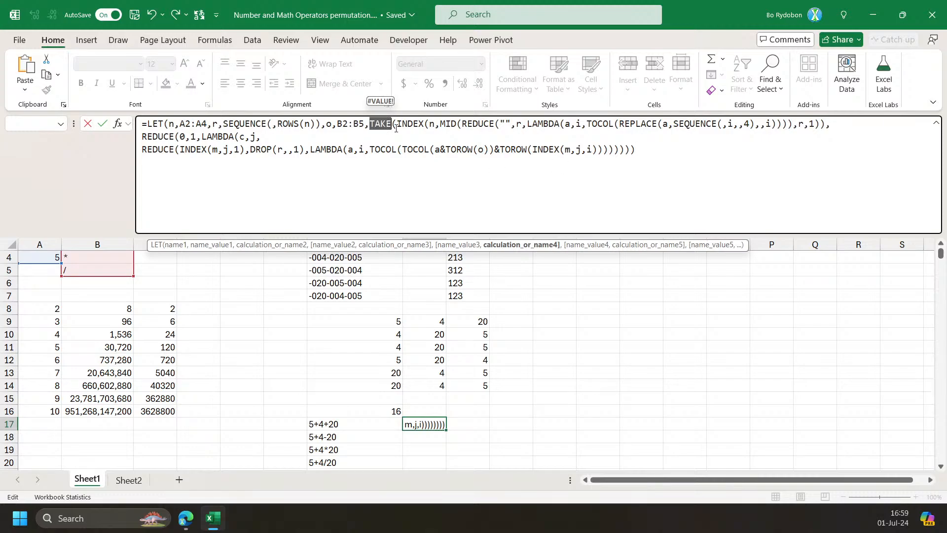
text(m,)
key(Delete)
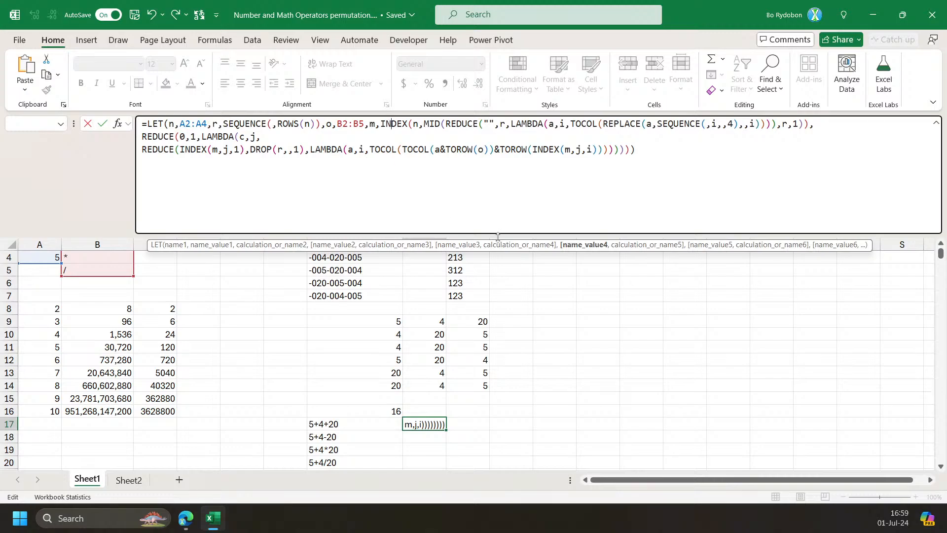
click(585, 245)
click(715, 157)
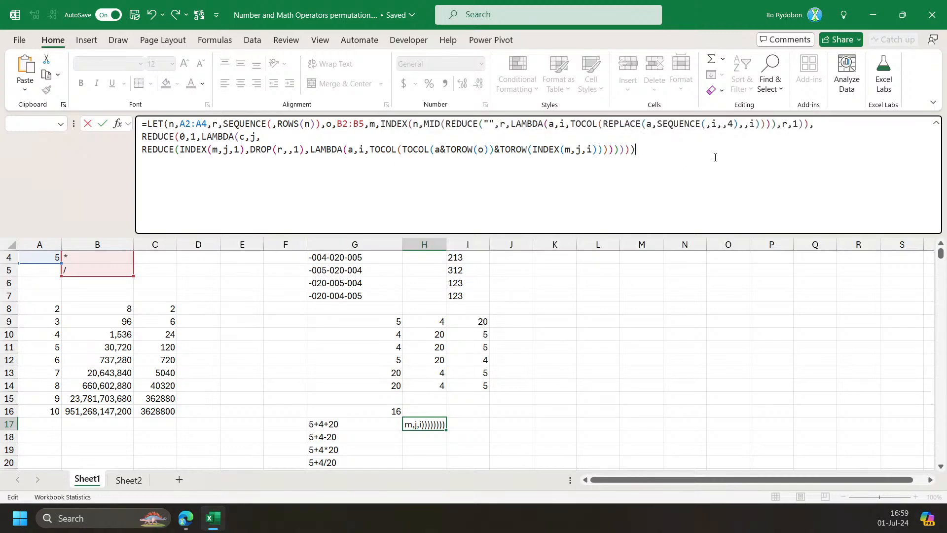
key(Return)
key(Up)
Inspect the expressions spilled from H17 and the permutation array formula in G9.
scroll(442, 328, down, 6)
scroll(442, 328, up, 3)
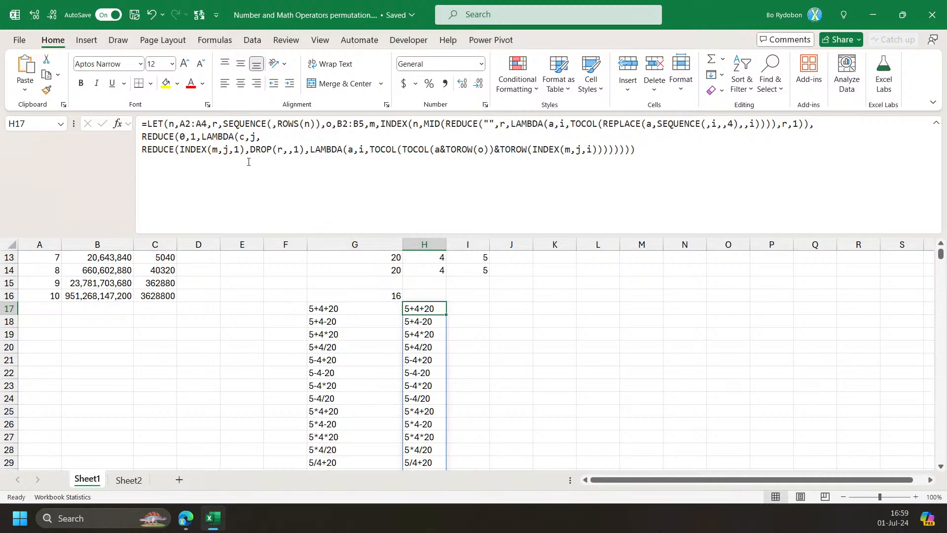
scroll(387, 316, up, 4)
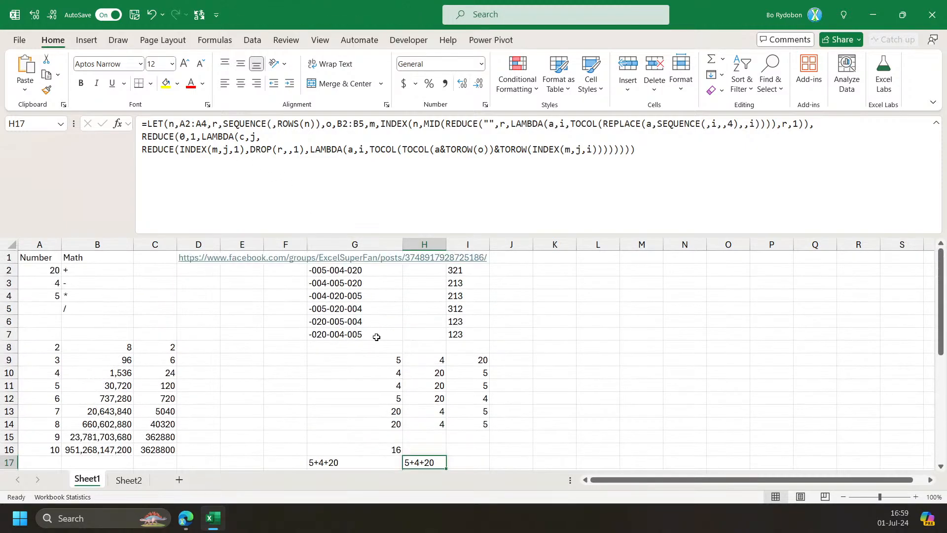
click(374, 360)
mouse_move(374, 359)
mouse_down()
mouse_move(370, 422)
mouse_move(375, 360)
mouse_up()
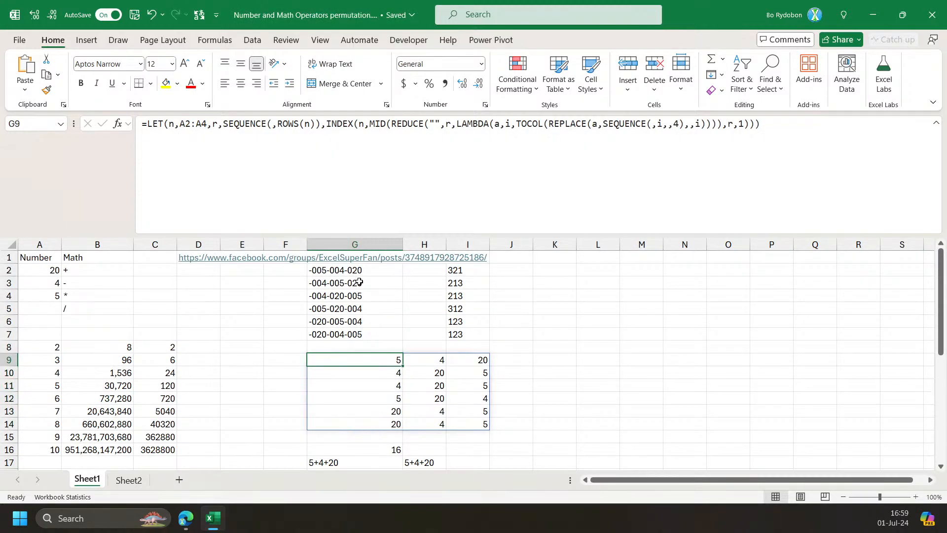
click(423, 462)
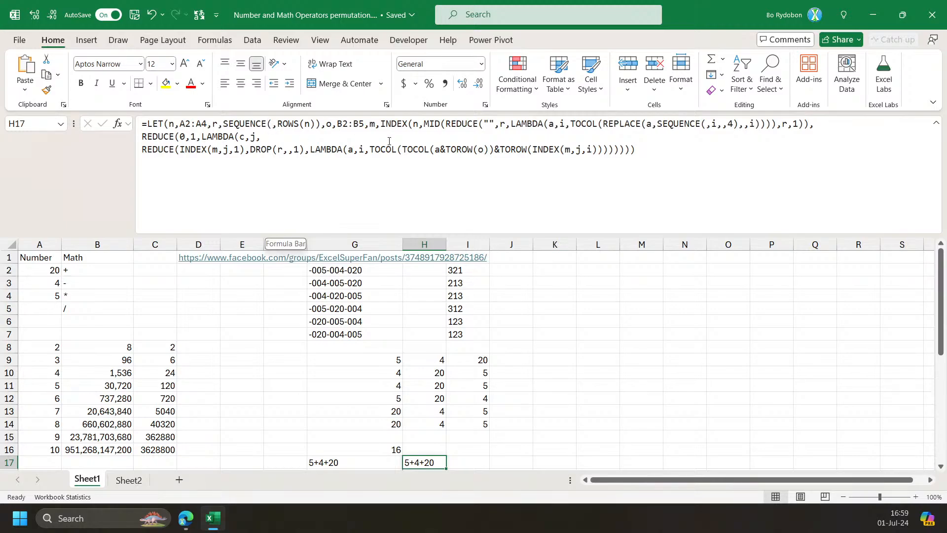
Replace the outer REDUCE's array argument 1 with SEQUENCE(ROWS(m)) in the H17 formula and commit it.
click(252, 136)
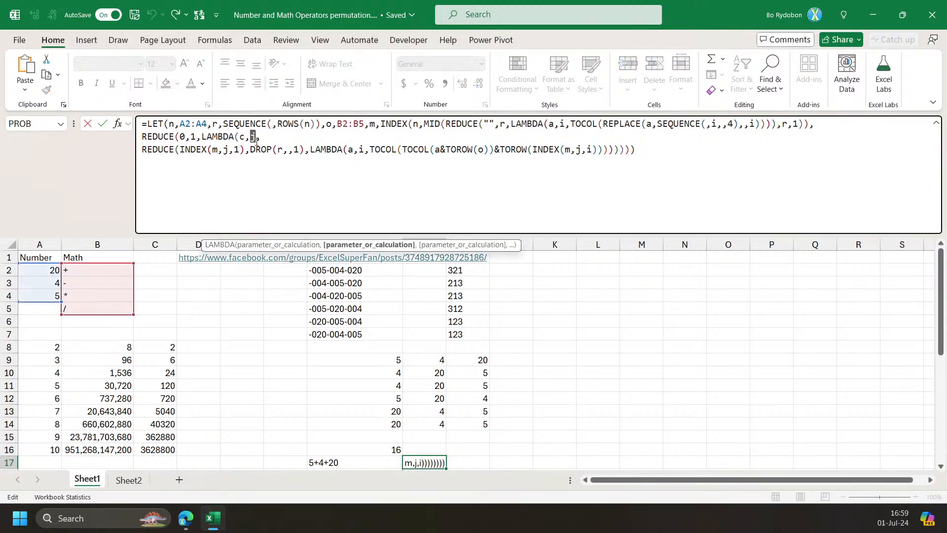
double_click(193, 136)
text(seq)
key(Tab)
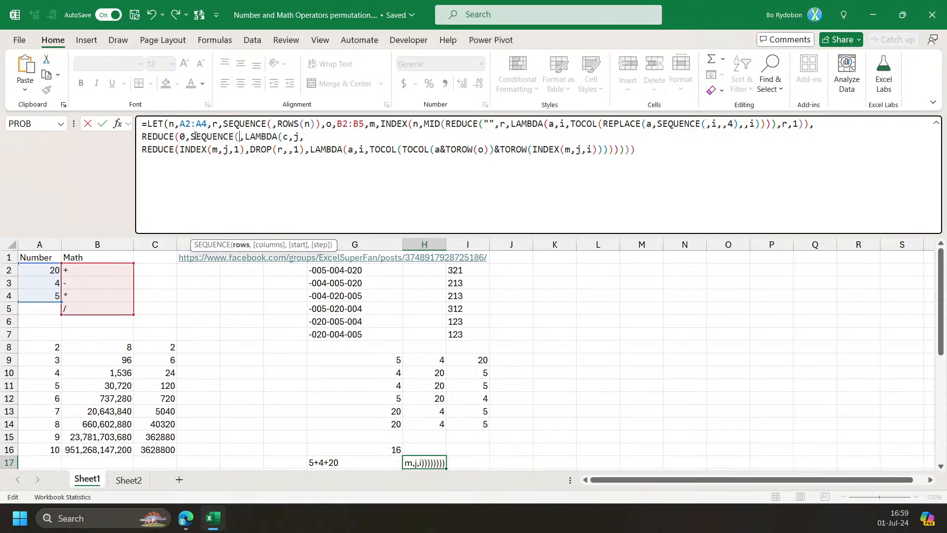
click(281, 123)
click(302, 245)
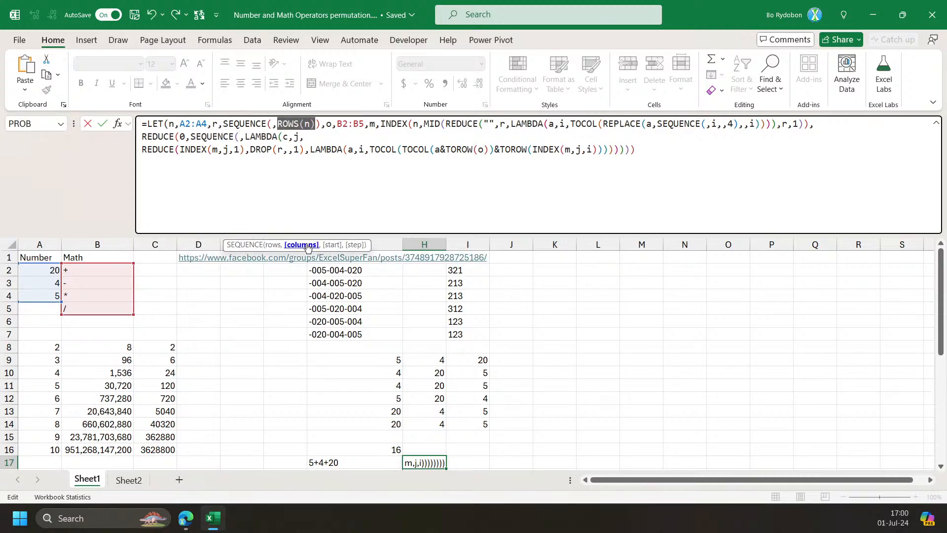
click(242, 137)
text(rows)
key(Tab)
text(m)))
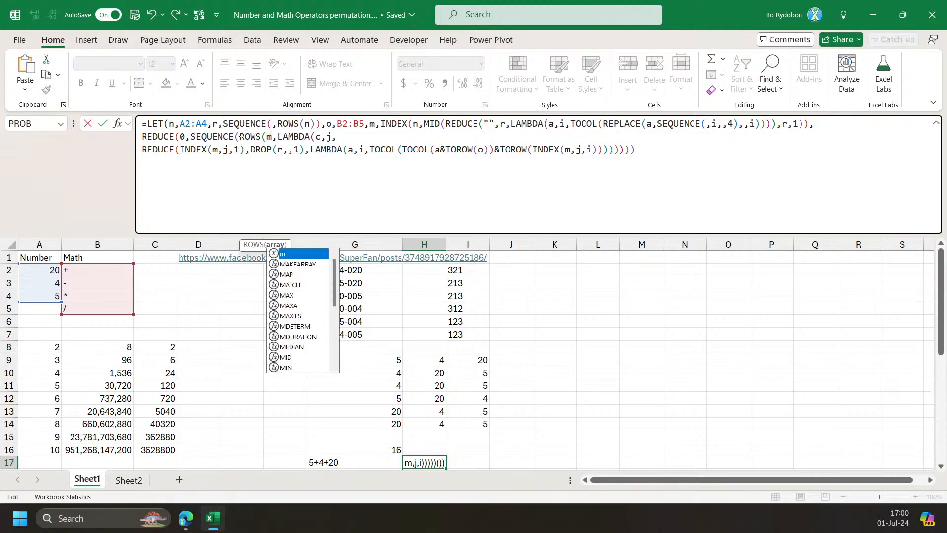
key(Return)
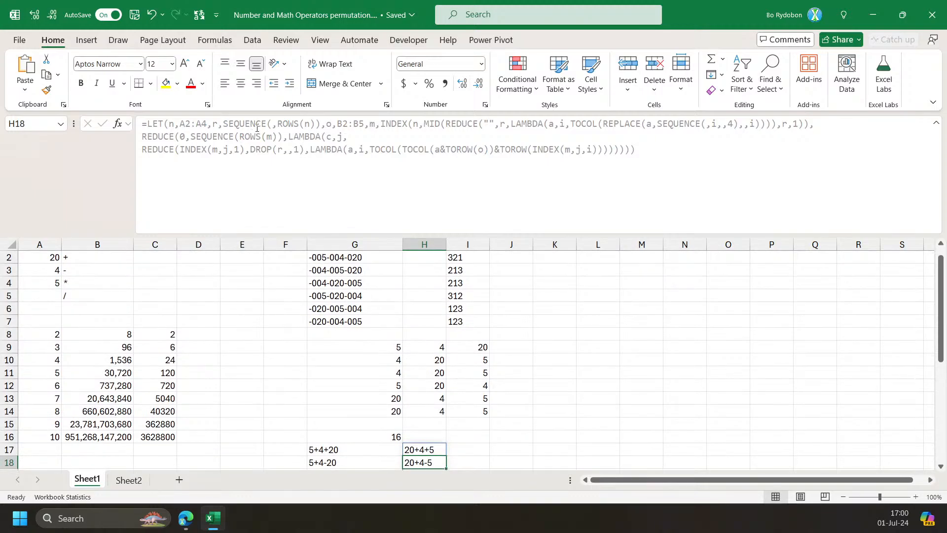
key(Up)
Wrap the inner REDUCE of the H17 formula in VSTACK with a as its first argument and commit it.
scroll(372, 361, down, 7)
scroll(403, 373, up, 3)
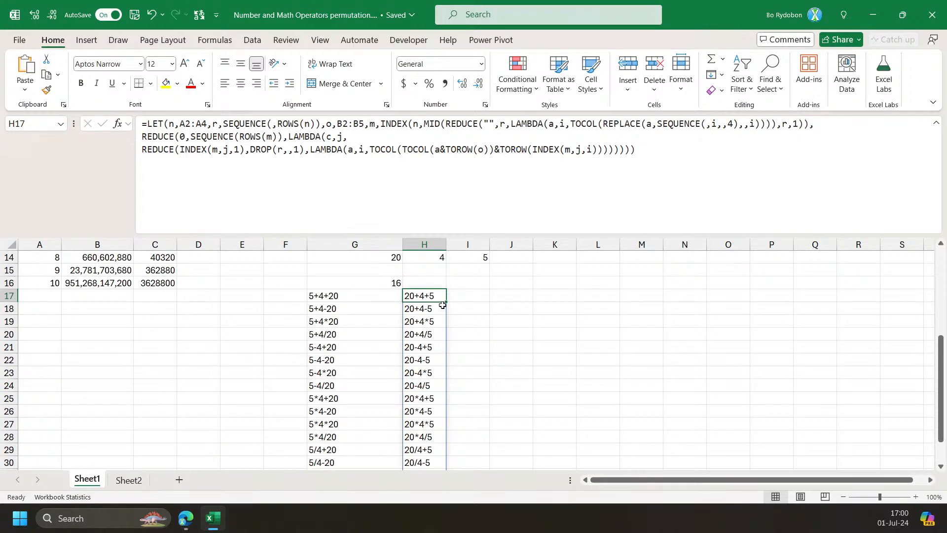
scroll(364, 308, up, 3)
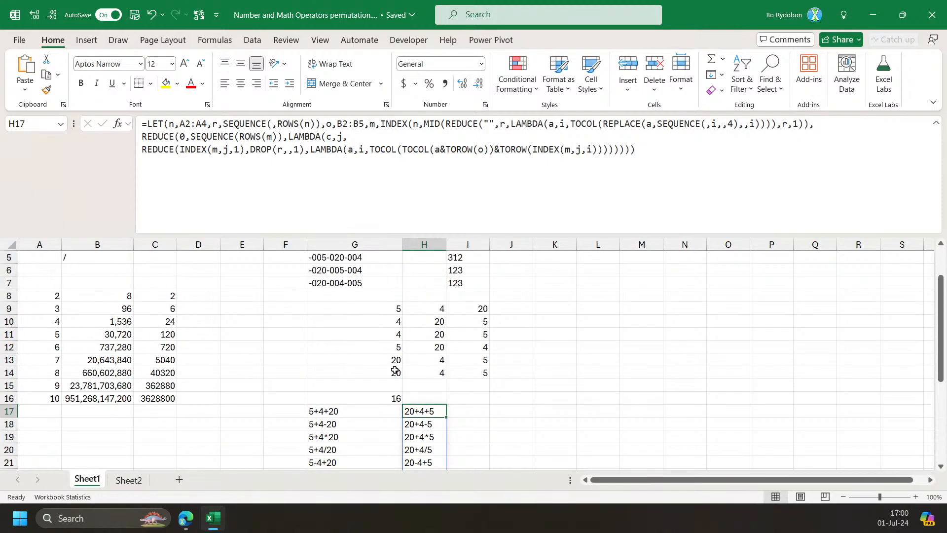
click(392, 371)
click(440, 410)
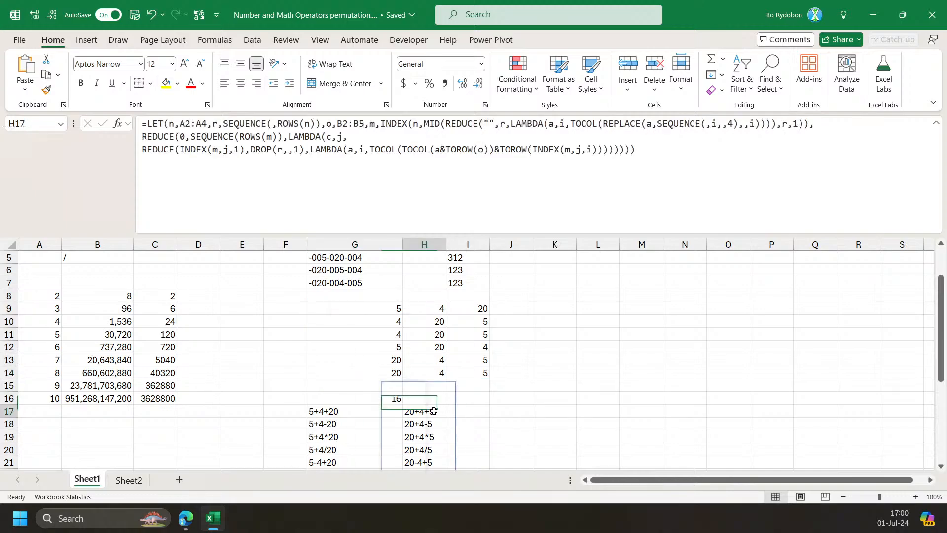
click(298, 136)
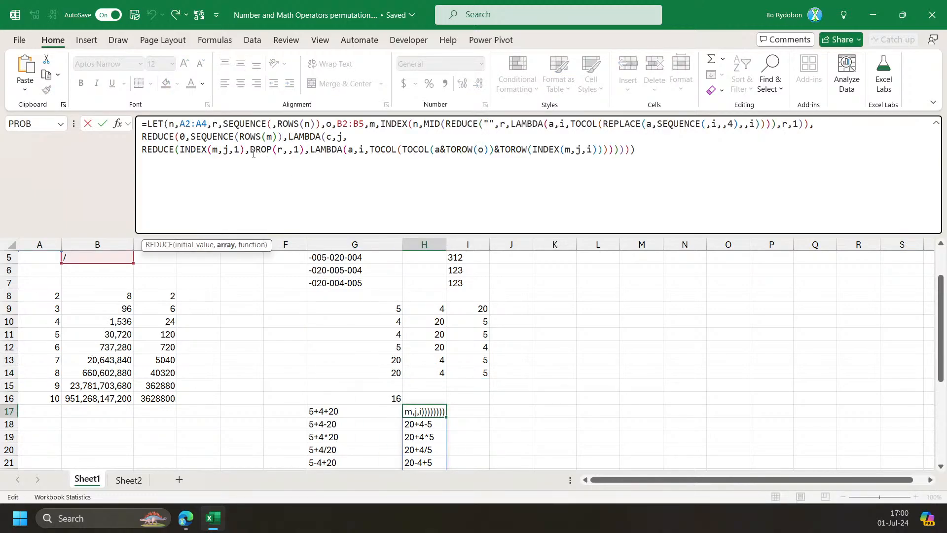
click(139, 156)
text(vs)
key(Tab)
text(a,)
click(692, 153)
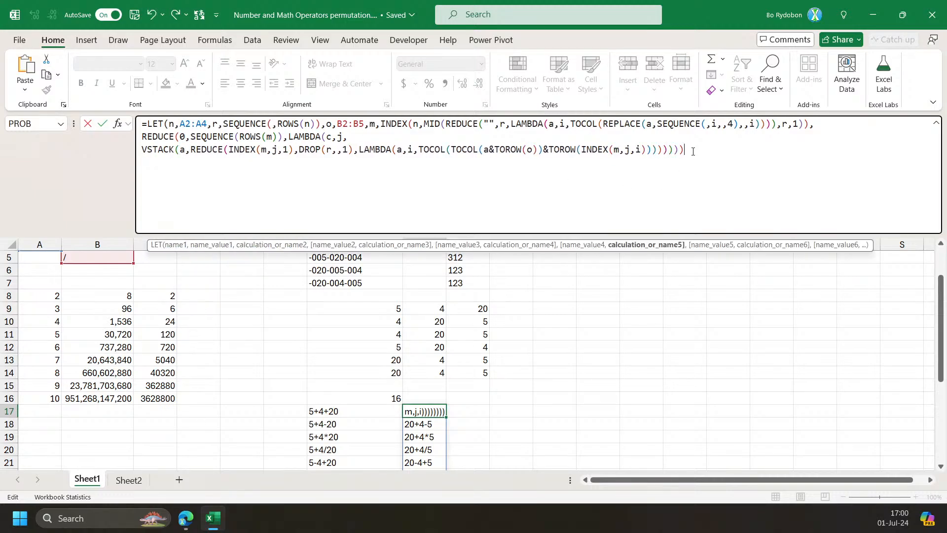
text())
key(Return)
key(Up)
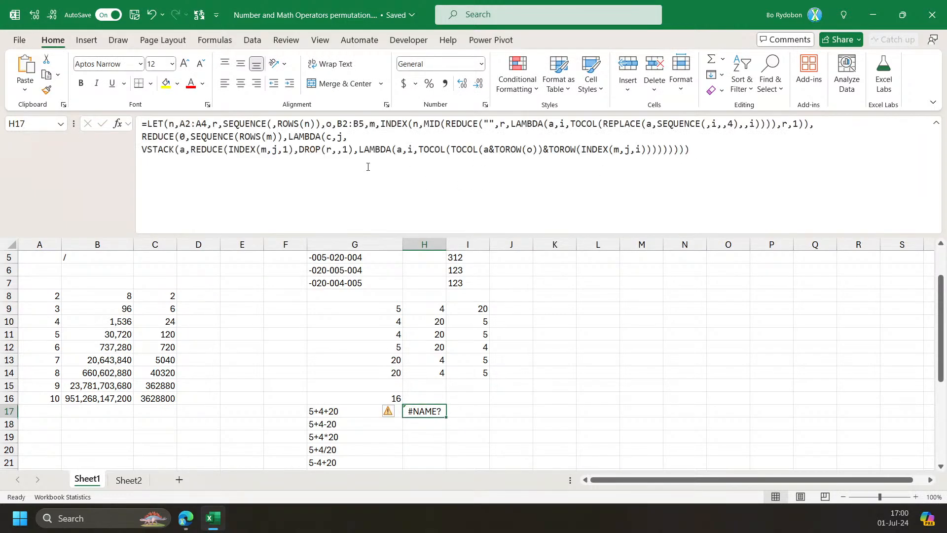
Replace the first VSTACK argument with c in the H17 formula and commit it.
double_click(182, 148)
text(c)
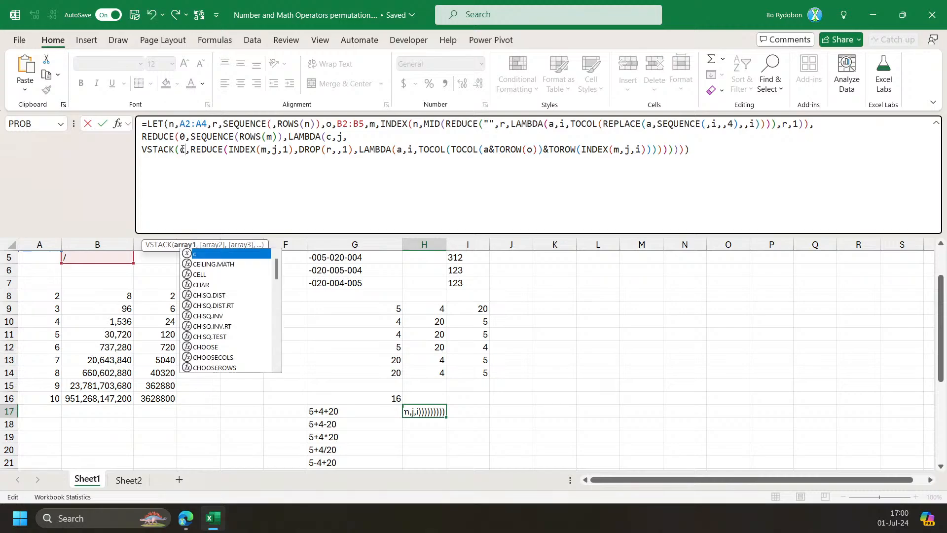
key(Return)
Wrap the outer REDUCE in the H17 formula with DROP(...,1) to remove its first row, accepting the proposed formula correction.
scroll(468, 326, down, 4)
scroll(467, 327, up, 3)
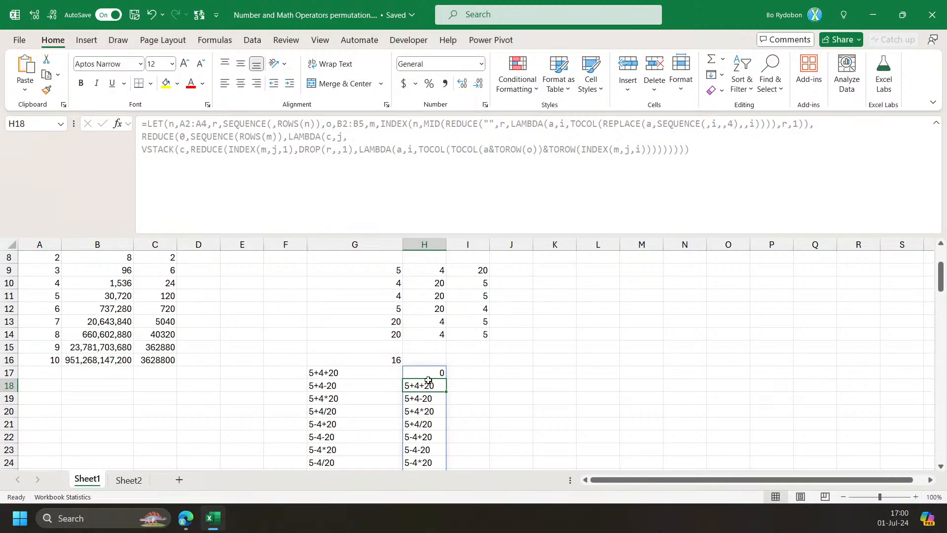
click(433, 363)
click(423, 376)
click(141, 138)
text(DROP()
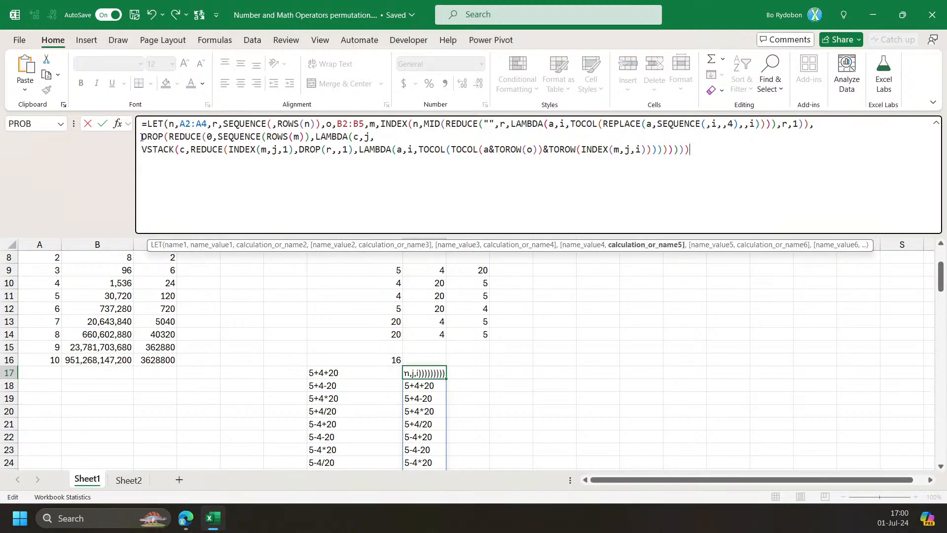
key(ctrl+End)
key(Left)
text(,1)
key(Return)
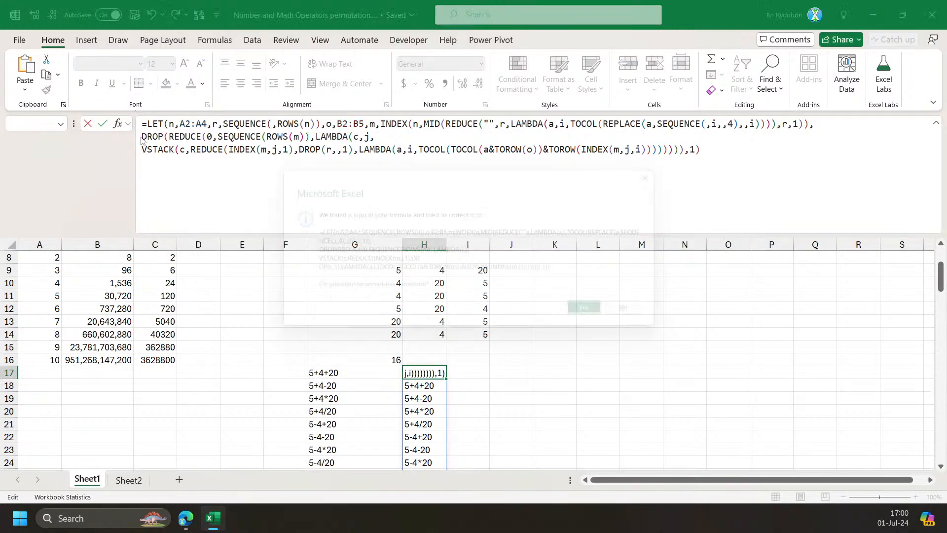
key(Return)
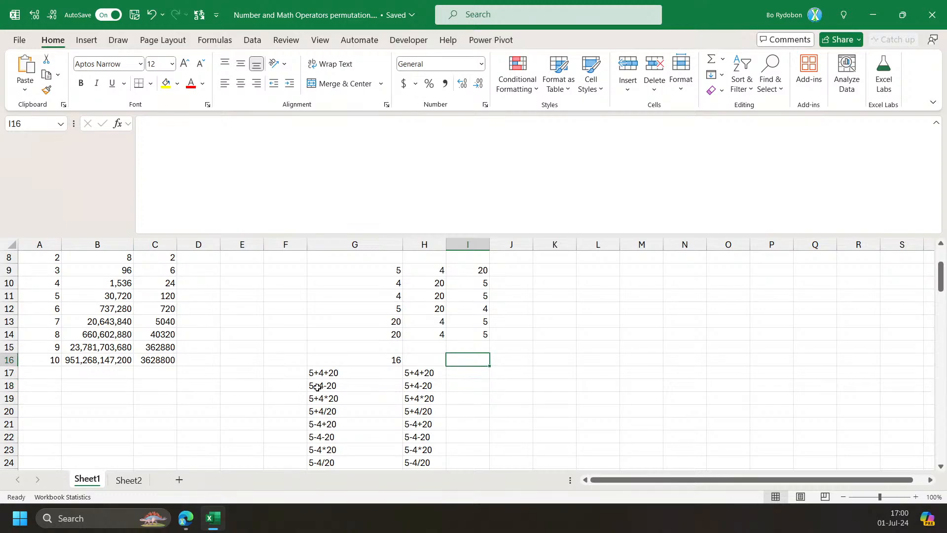
Fill the ROWS formula from G16 into H16 and compare its count with the expected total in B9.
drag(384, 361, 448, 367)
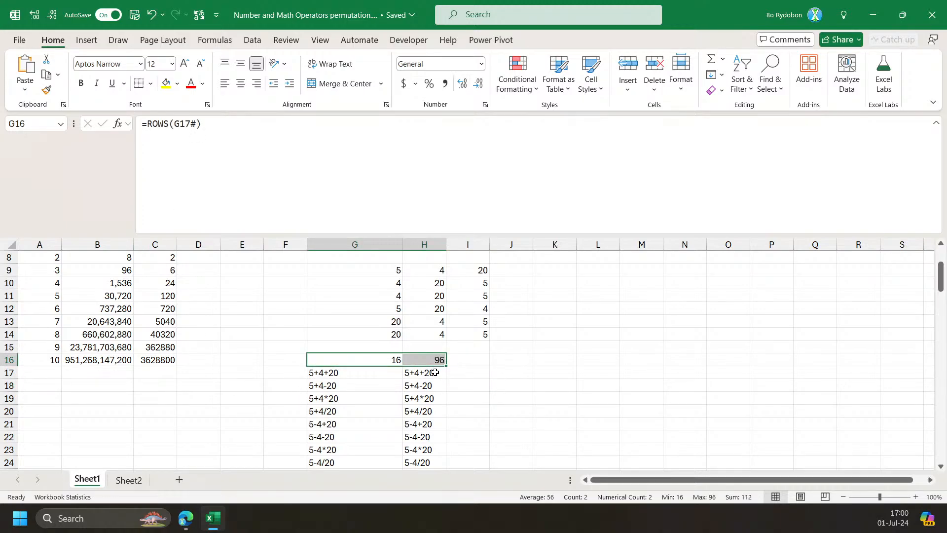
click(434, 373)
scroll(272, 347, up, 3)
scroll(178, 401, down, 3)
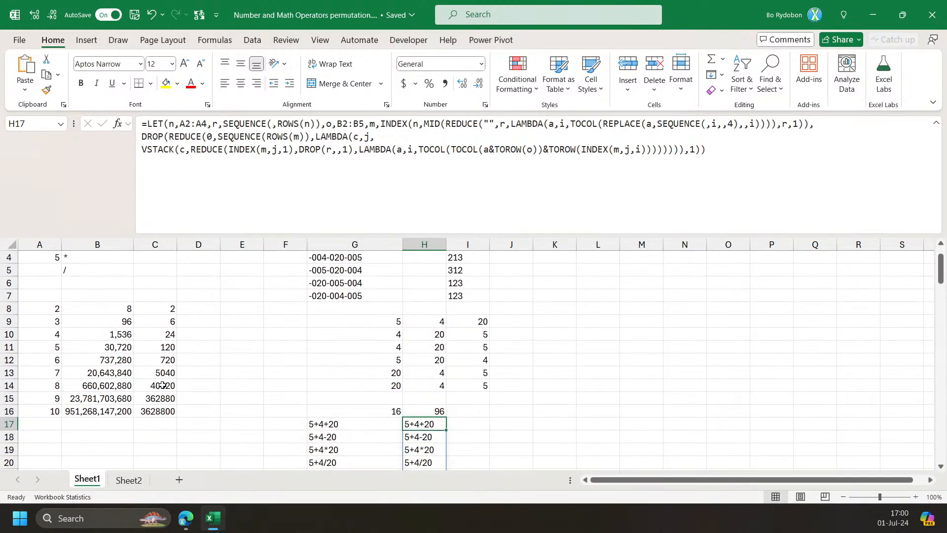
mouse_move(118, 322)
mouse_down()
mouse_move(151, 322)
mouse_move(102, 322)
mouse_up()
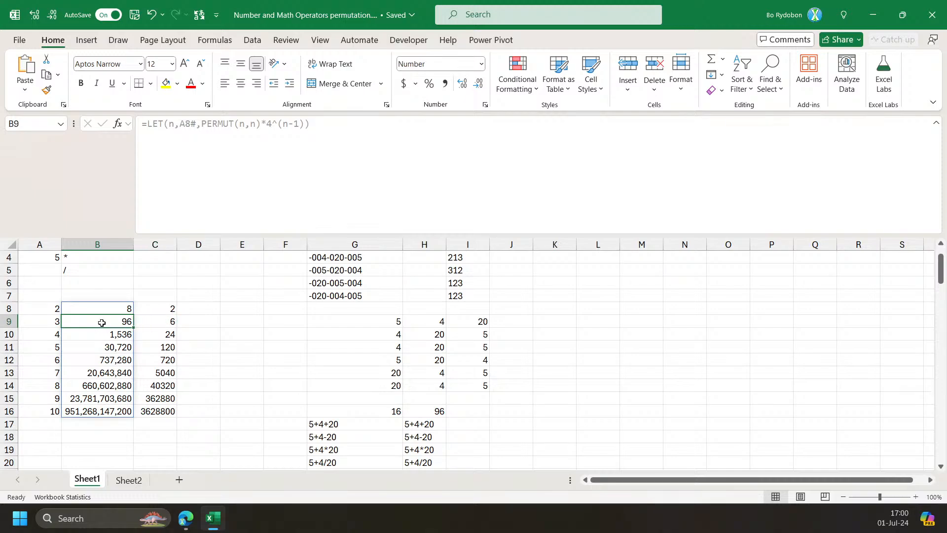
click(400, 420)
click(428, 420)
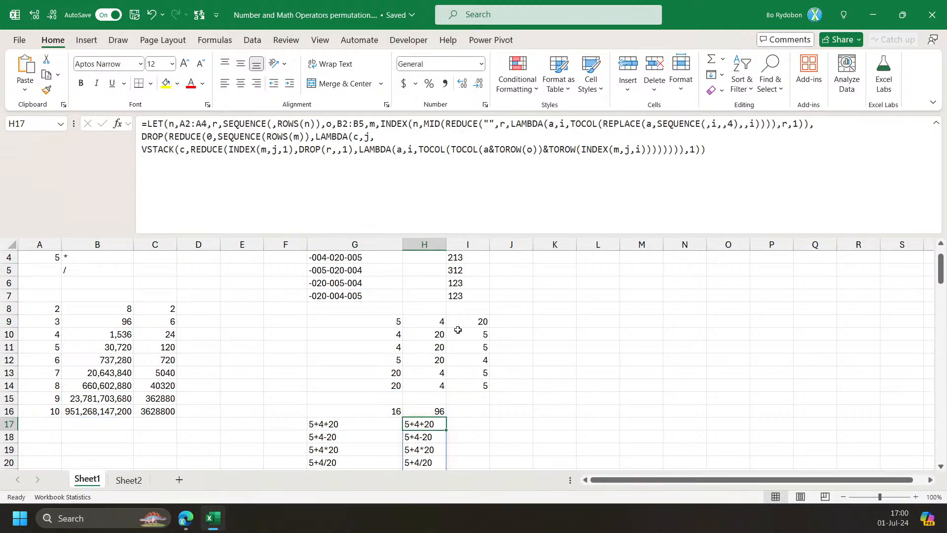
Widen column H and review the full list of expressions spilled from H17.
drag(446, 238, 471, 238)
scroll(451, 353, down, 3)
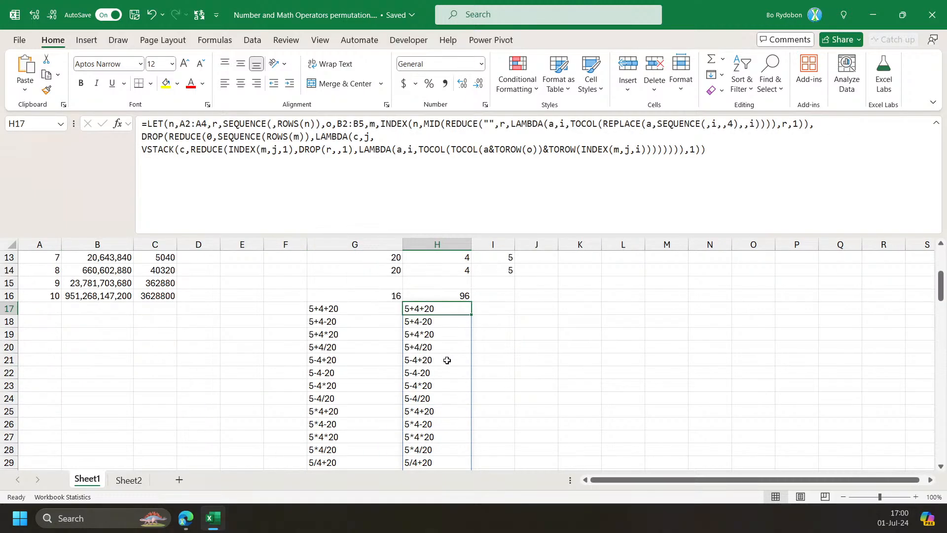
key(ctrl+Down)
key(ctrl+Up)
key(Down)
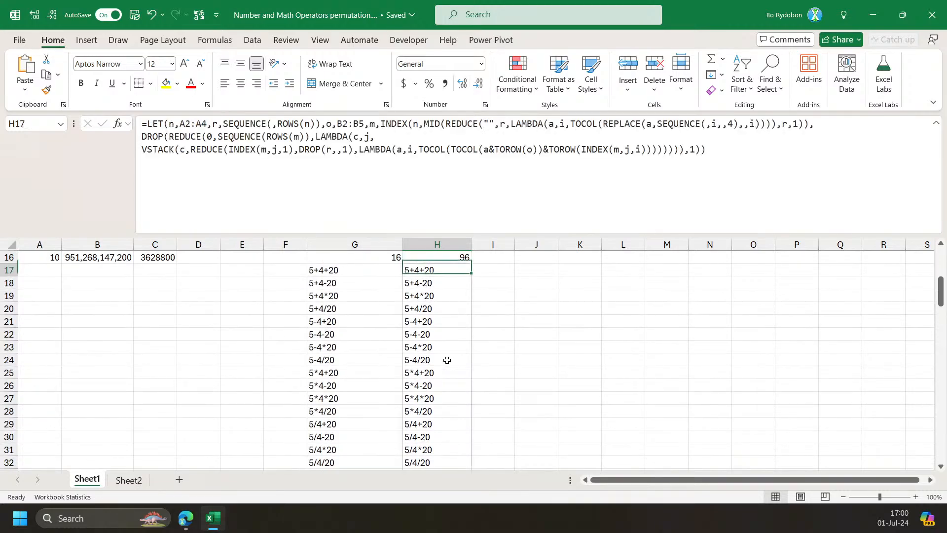
scroll(446, 361, up, 4)
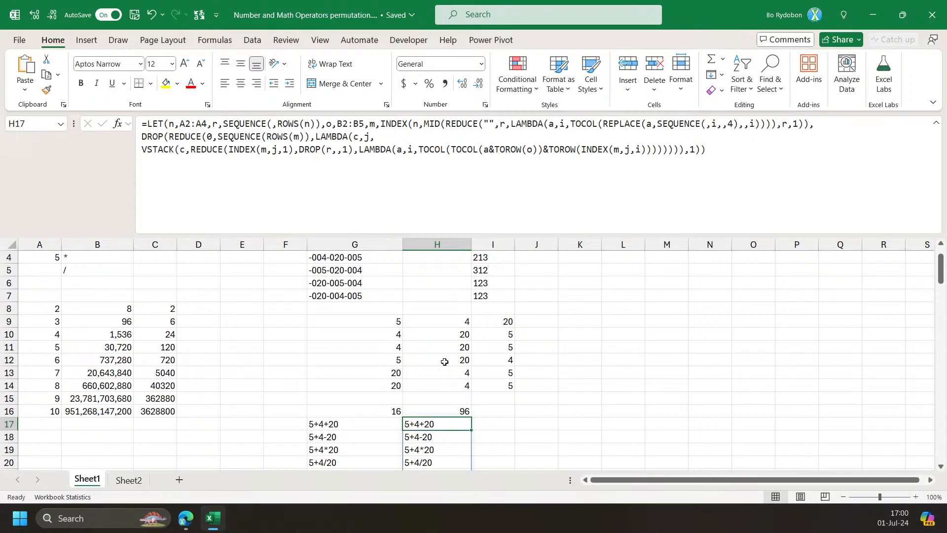
scroll(157, 286, up, 1)
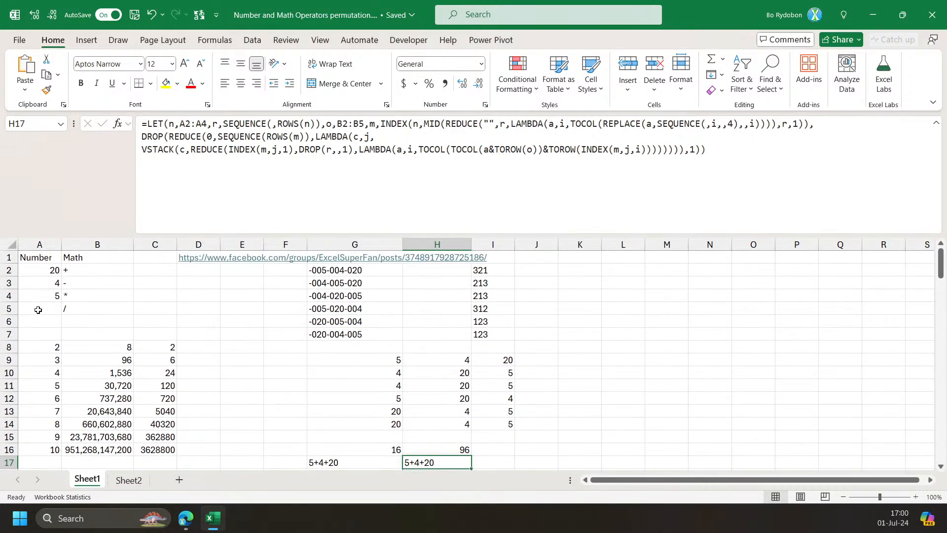
Add the numbers 6 and 7 in A5 and A6 of the Number list.
click(40, 306)
key(Down)
key(Down)
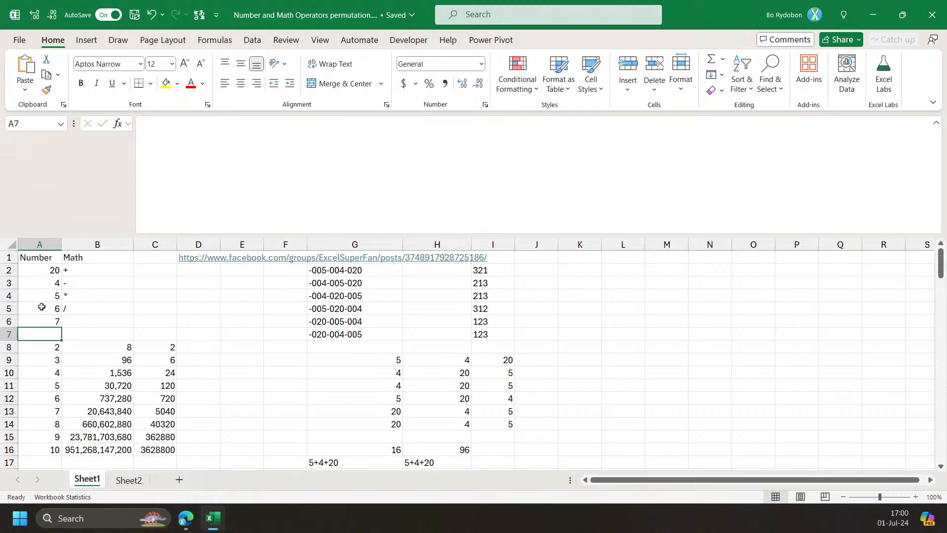
Extend the n range in the H17 formula to A2:A5 and compare the row count with the expected total in B10.
scroll(251, 361, down, 3)
click(435, 346)
click(387, 150)
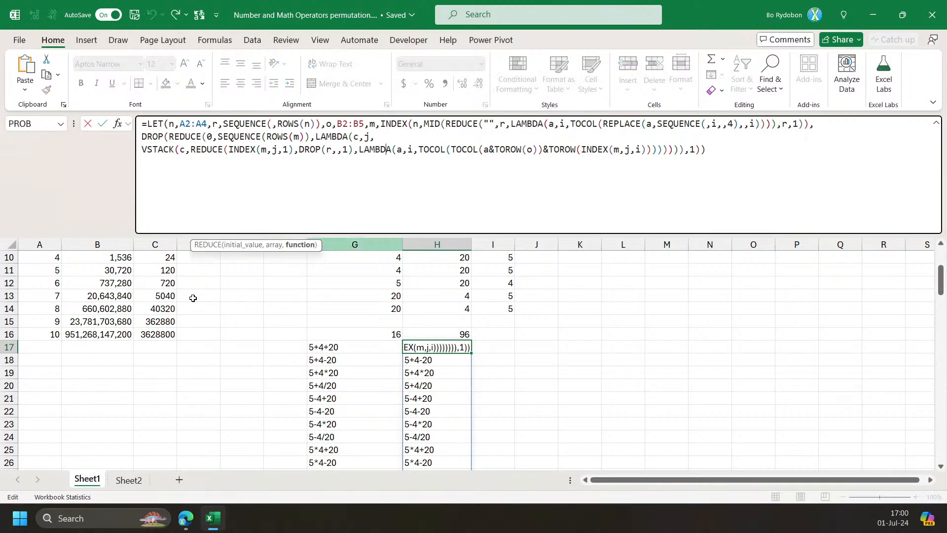
scroll(61, 298, up, 3)
drag(57, 298, 59, 313)
key(ctrl+Return)
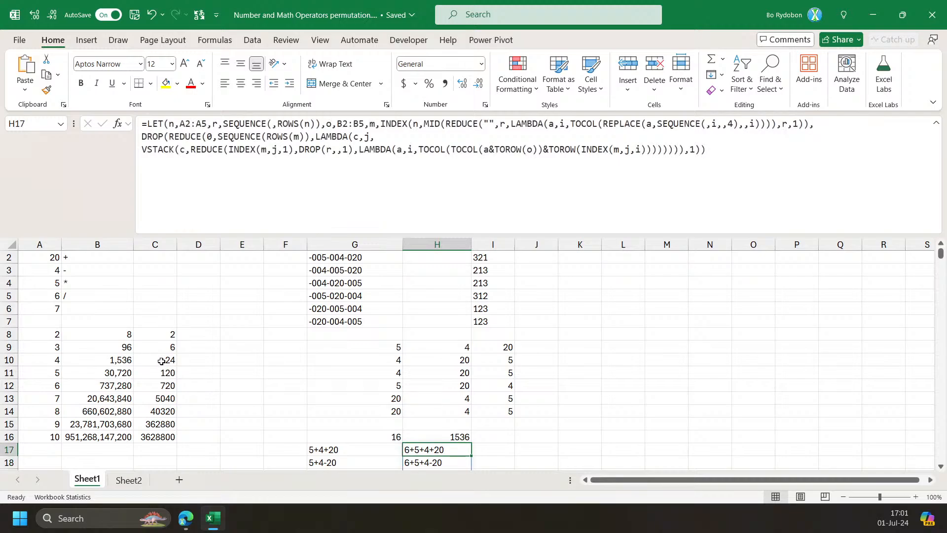
scroll(251, 388, down, 1)
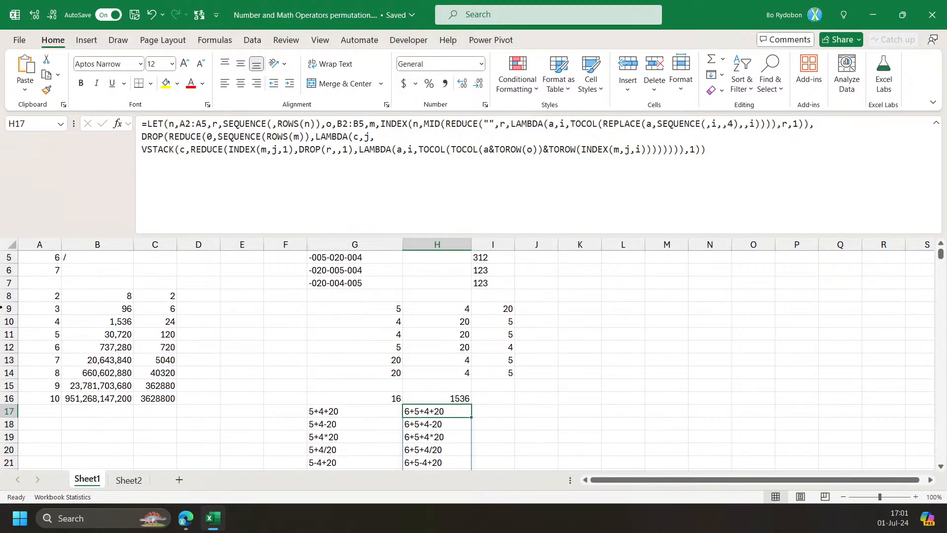
click(69, 321)
Enter 8 in A7 and move cells A8:C9 of the counts table down one row.
scroll(72, 321, up, 2)
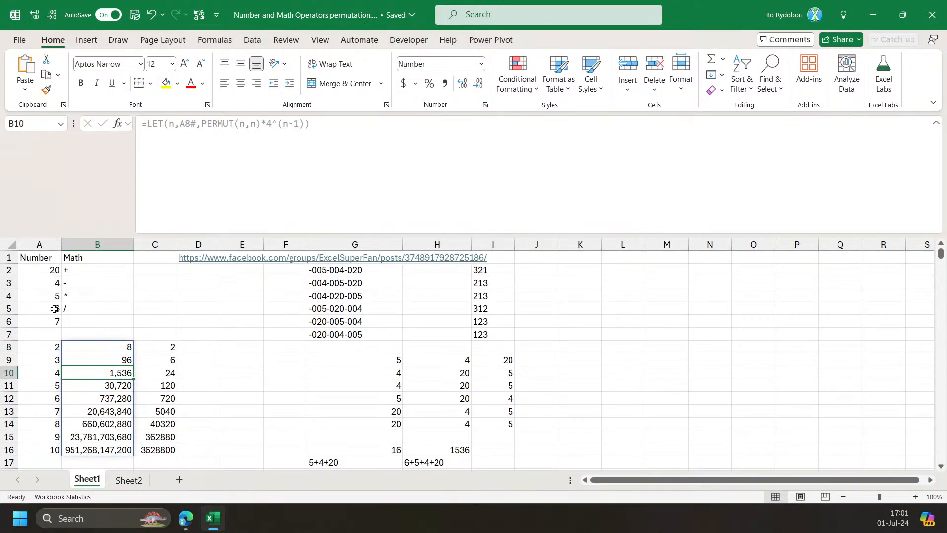
click(45, 334)
text(8)
key(Return)
drag(32, 347, 156, 354)
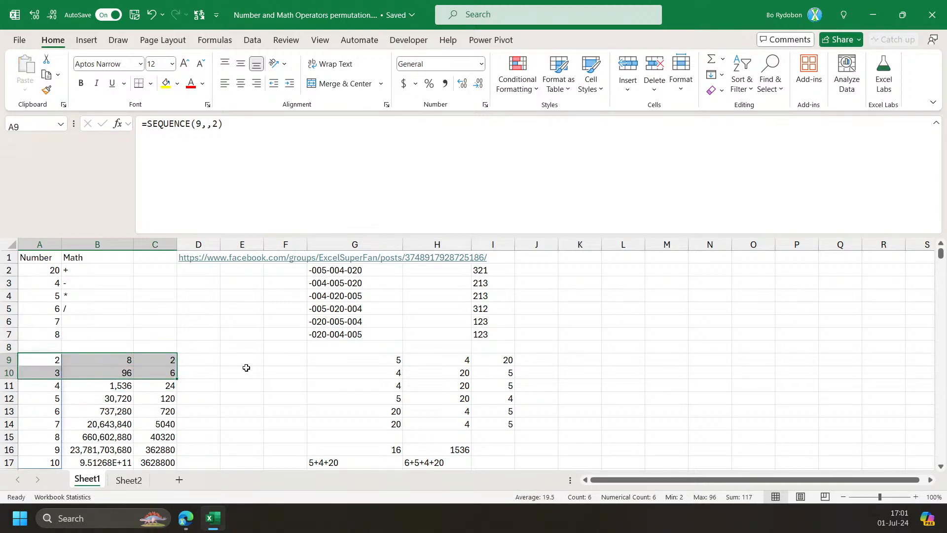
Extend the n range in the H17 formula to A2:A6 and commit it.
scroll(233, 368, down, 3)
click(437, 346)
click(208, 121)
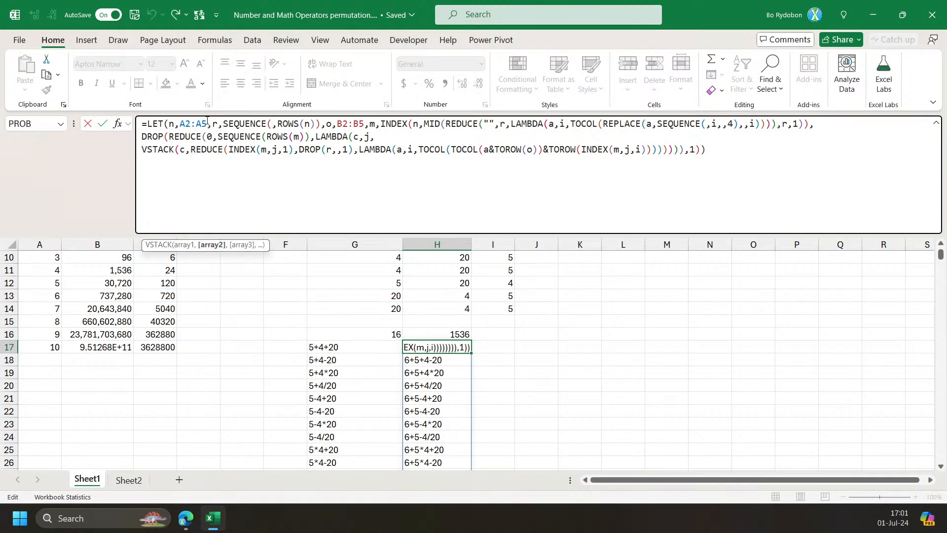
key(BackSpace)
text(6)
key(Return)
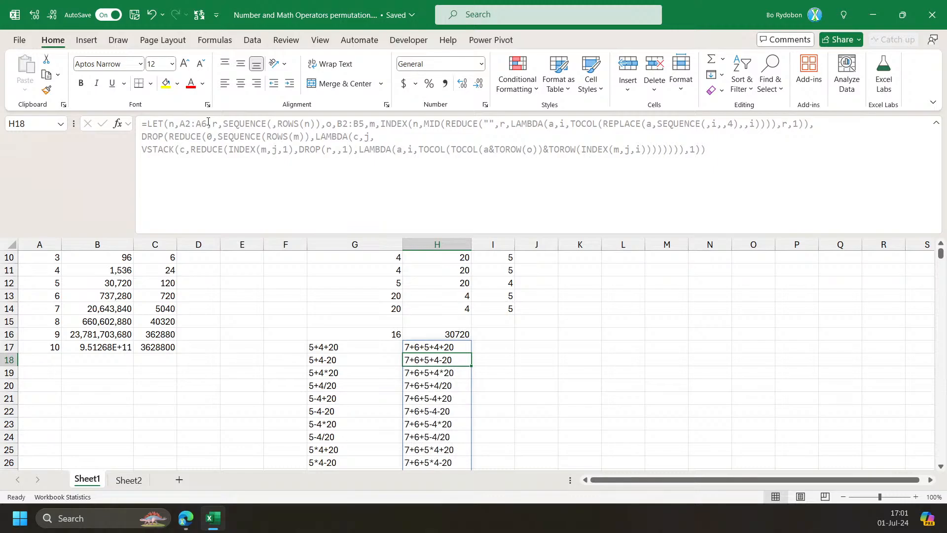
key(Up)
Compare the H16 row count with the expected totals table, and extend the n range in H17 to A2:A7.
scroll(537, 380, up, 3)
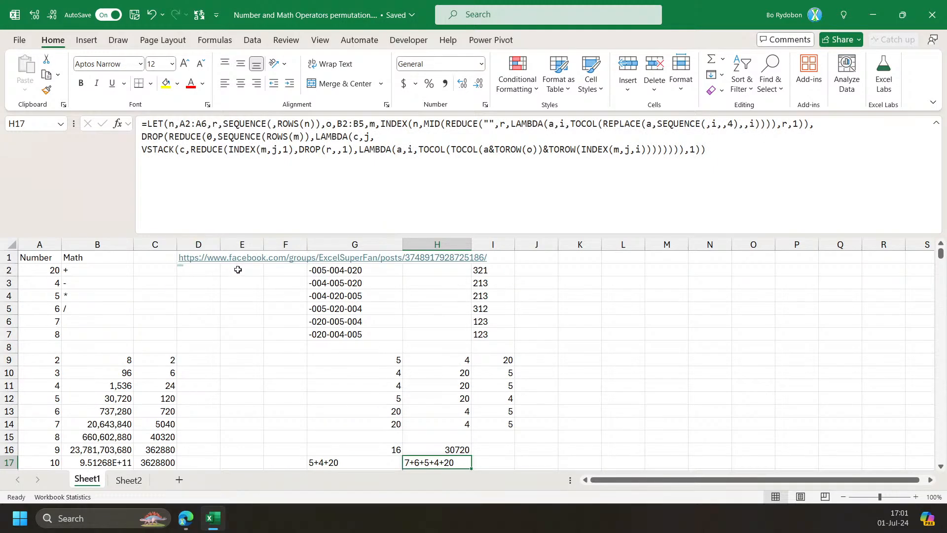
scroll(262, 291, down, 1)
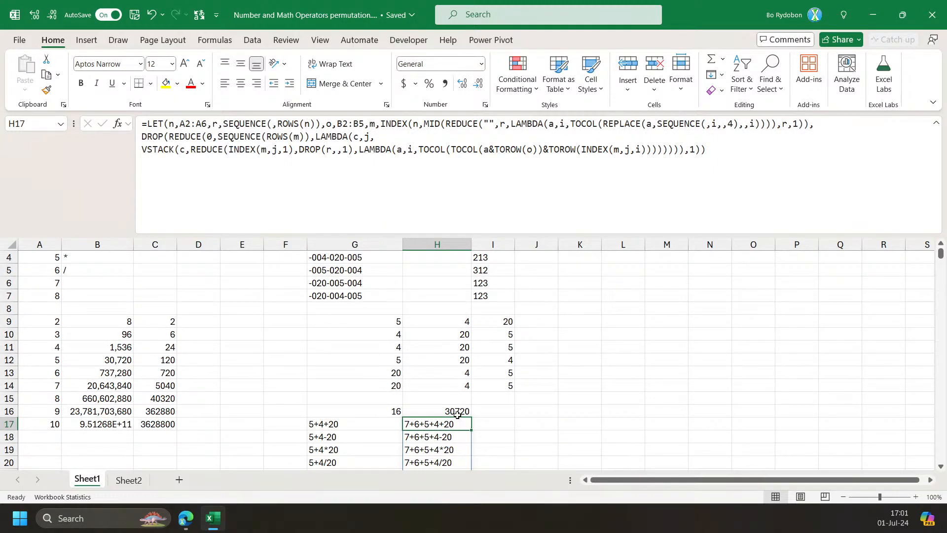
scroll(460, 415, up, 1)
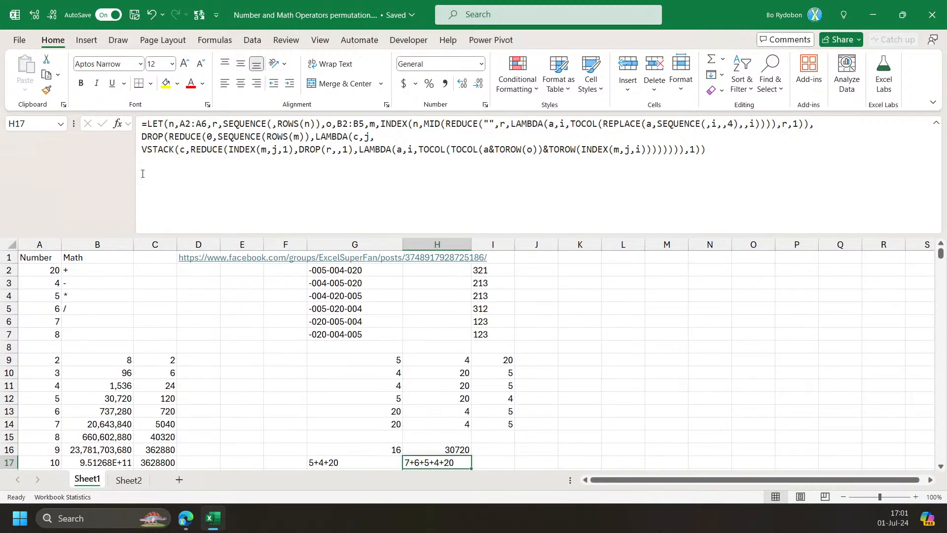
click(206, 123)
key(BackSpace)
text(7)
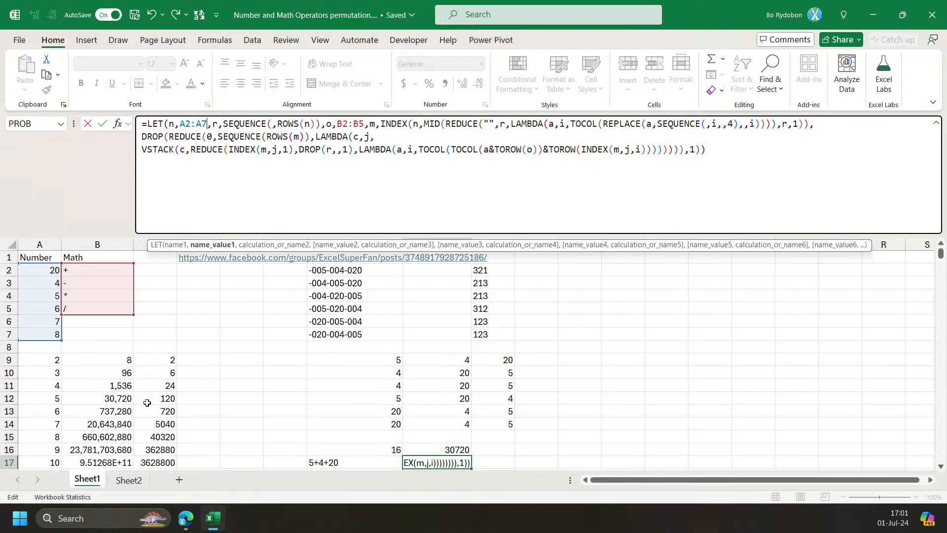
scroll(150, 397, down, 2)
key(ctrl+Return)
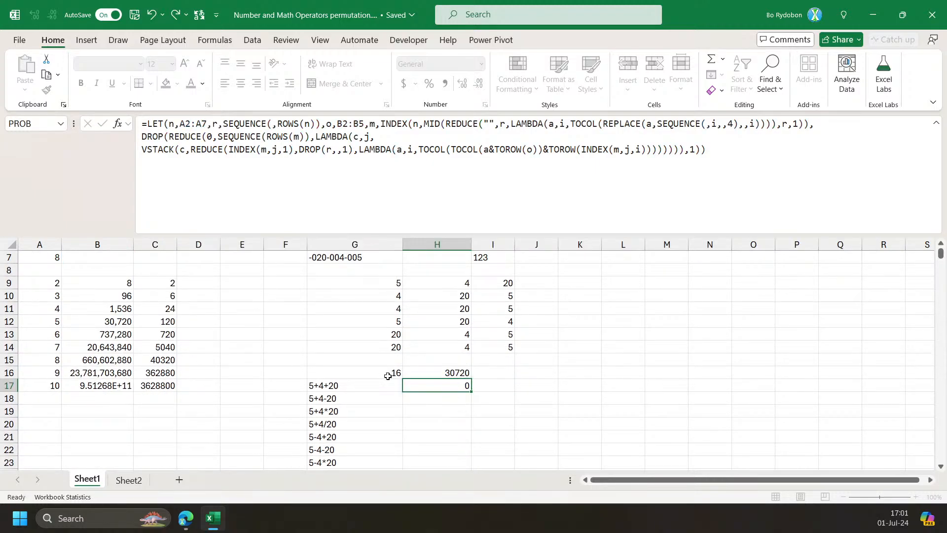
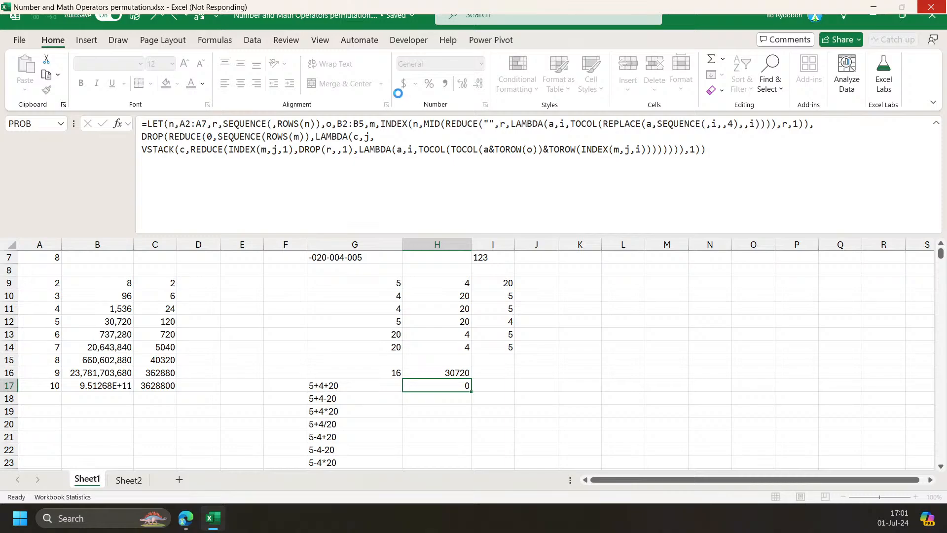
Close the unresponsive workbook window and end its process.
click(931, 8)
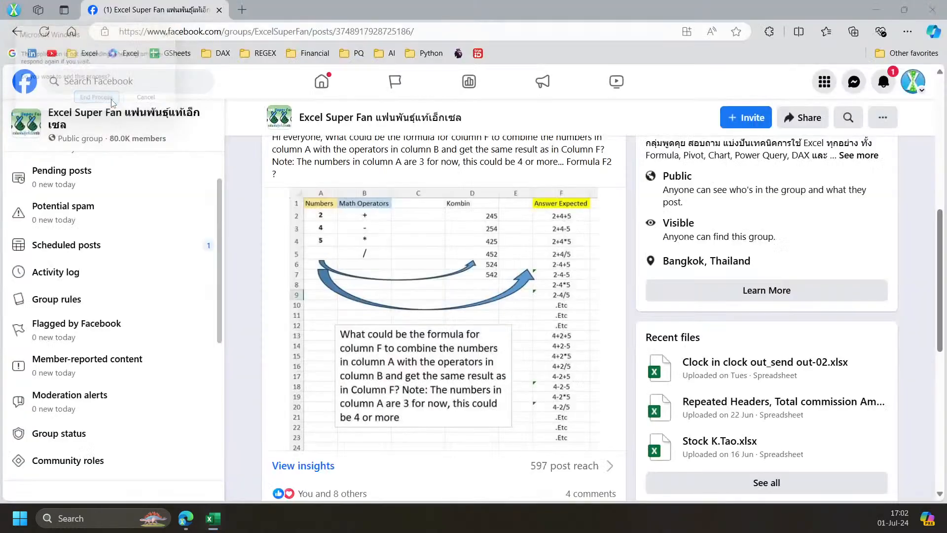
click(102, 101)
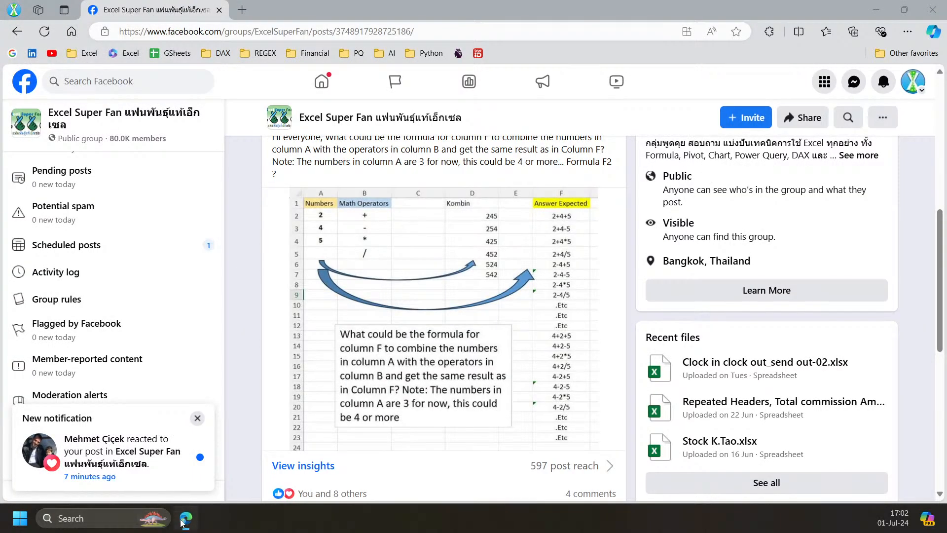
Switch back to the reopened permutation workbook in Excel and dismiss the Document Recovery prompt.
right_click(186, 518)
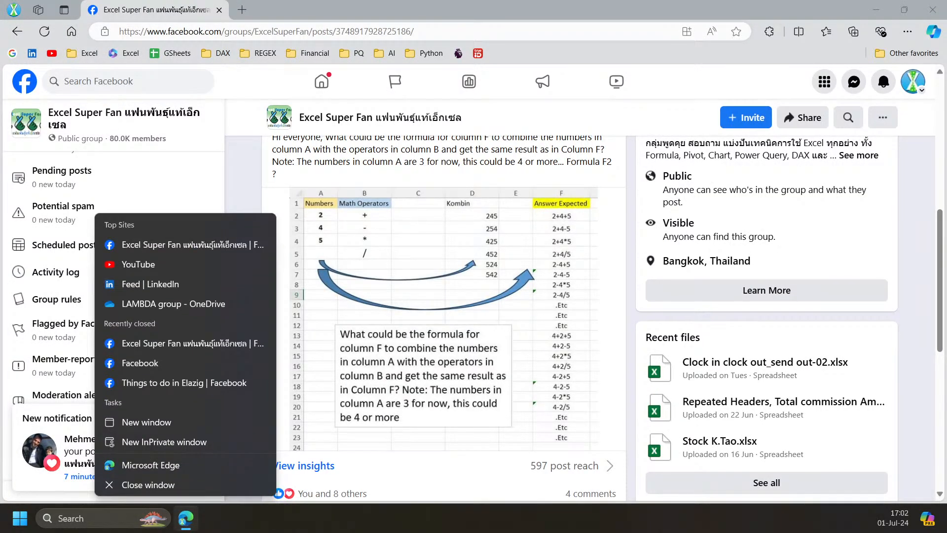
key(Escape)
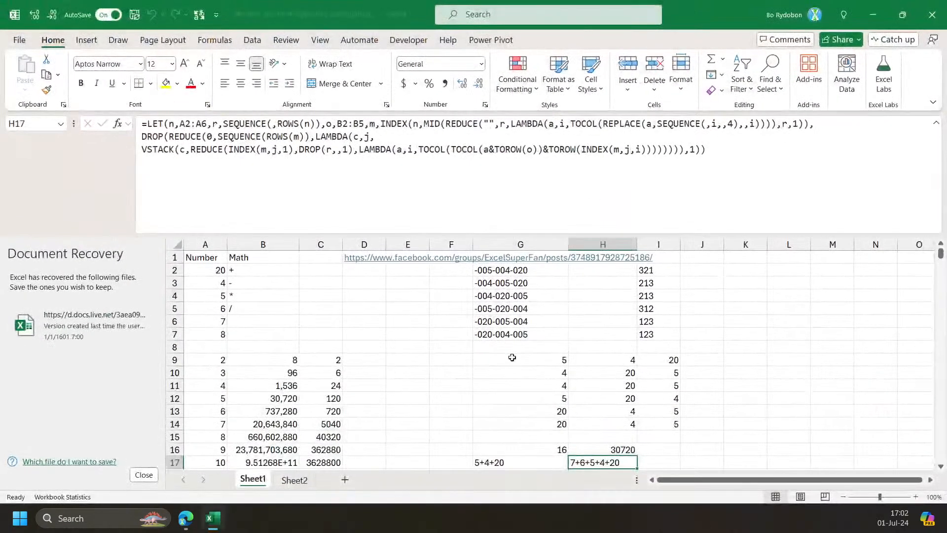
click(144, 475)
scroll(488, 429, down, 2)
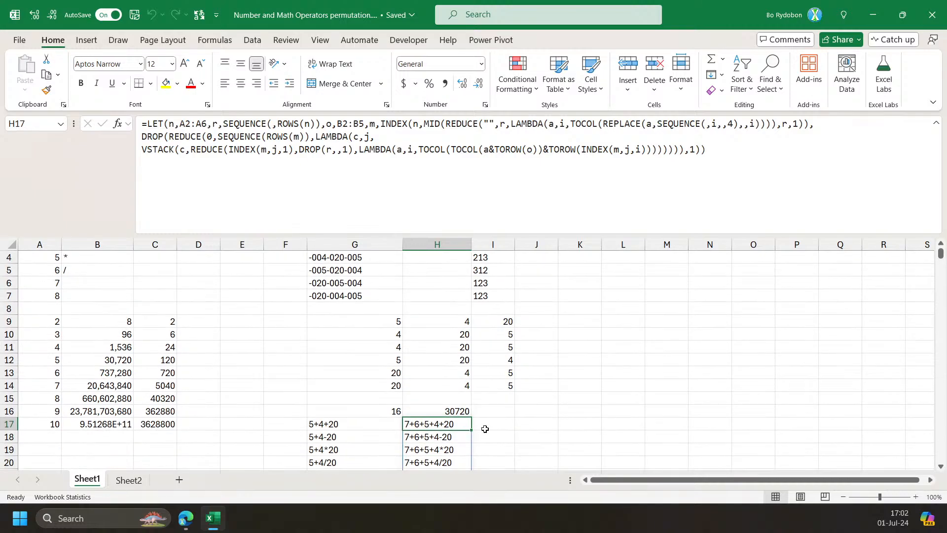
Review the nested REDUCE and VSTACK structure of the formula in H17.
click(190, 152)
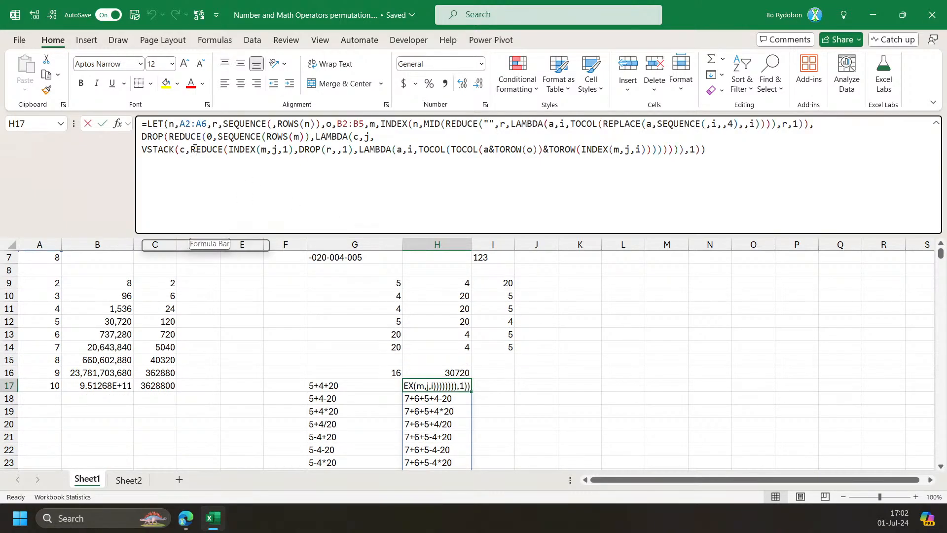
click(596, 292)
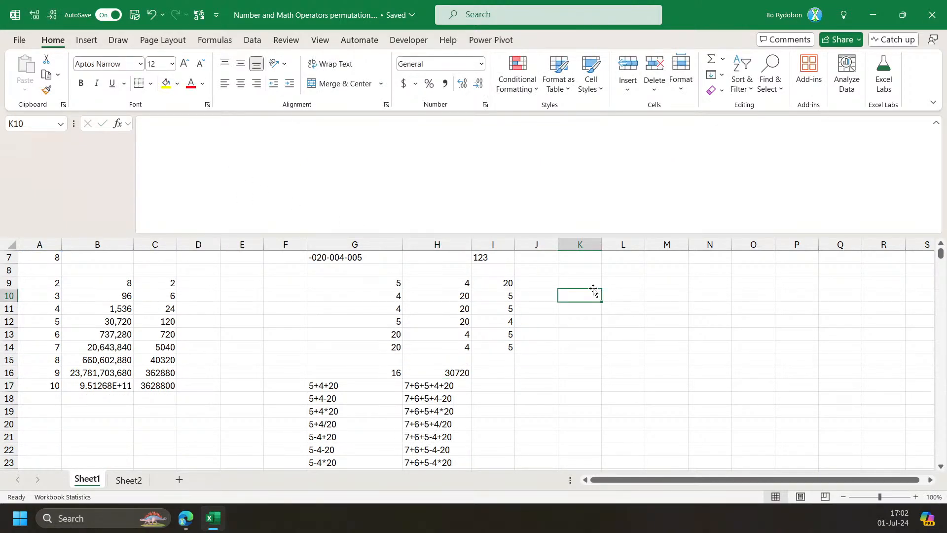
click(455, 385)
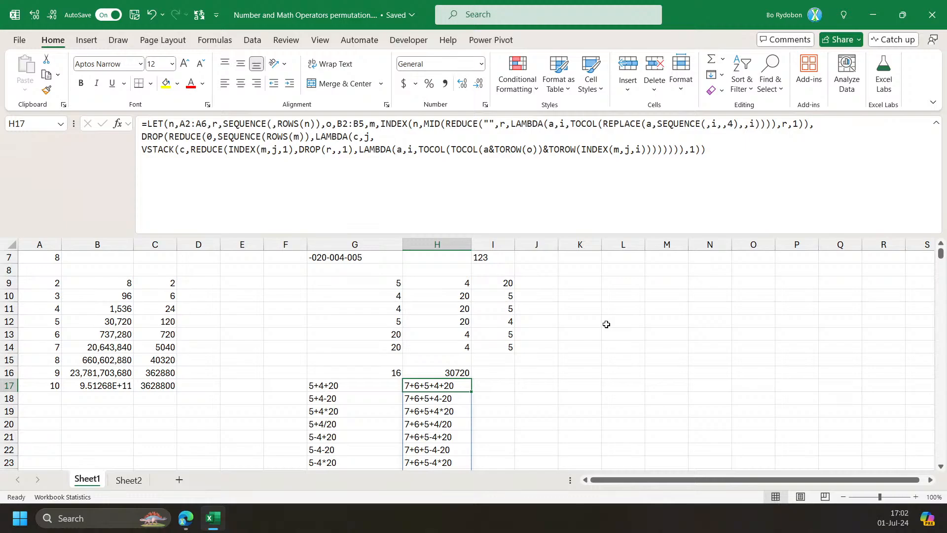
click(531, 388)
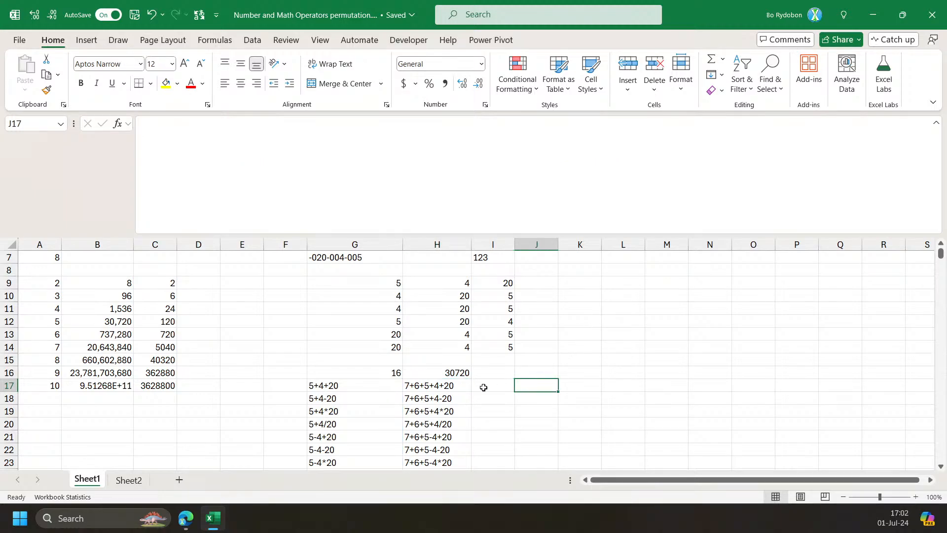
click(438, 383)
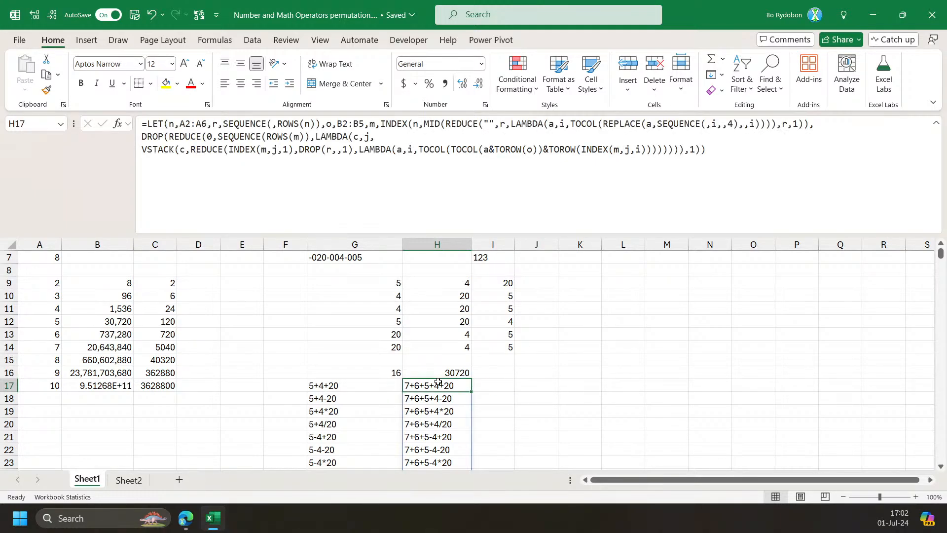
Start a test formula in L10 with REDUCE, initial value 0 and SEQUENCE(10000) as the array.
click(607, 292)
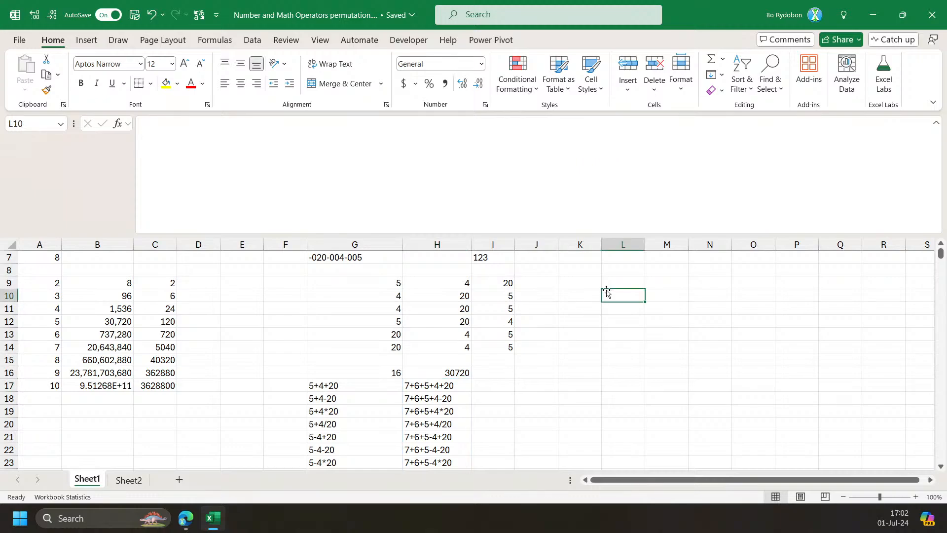
text(=l)
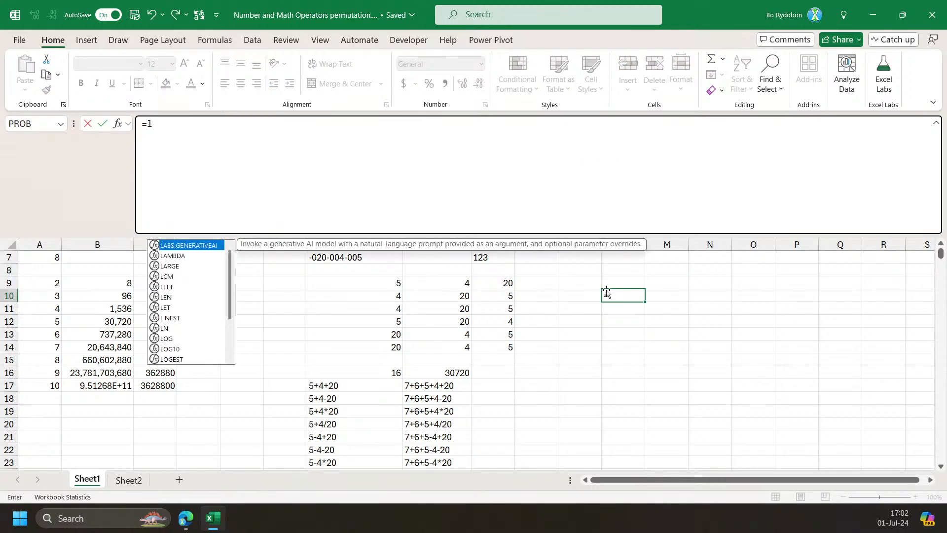
key(BackSpace)
text(red)
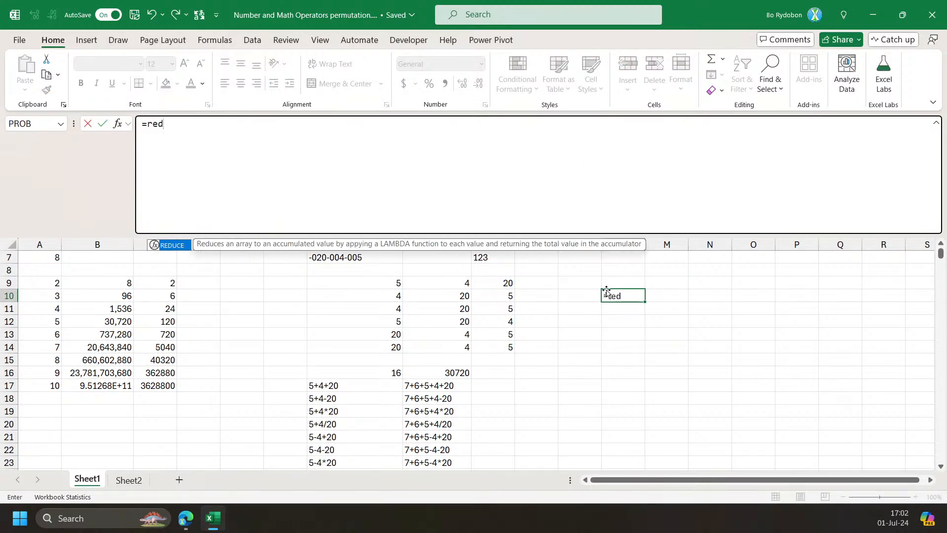
key(Tab)
text(0,seq)
key(Tab)
text(10)
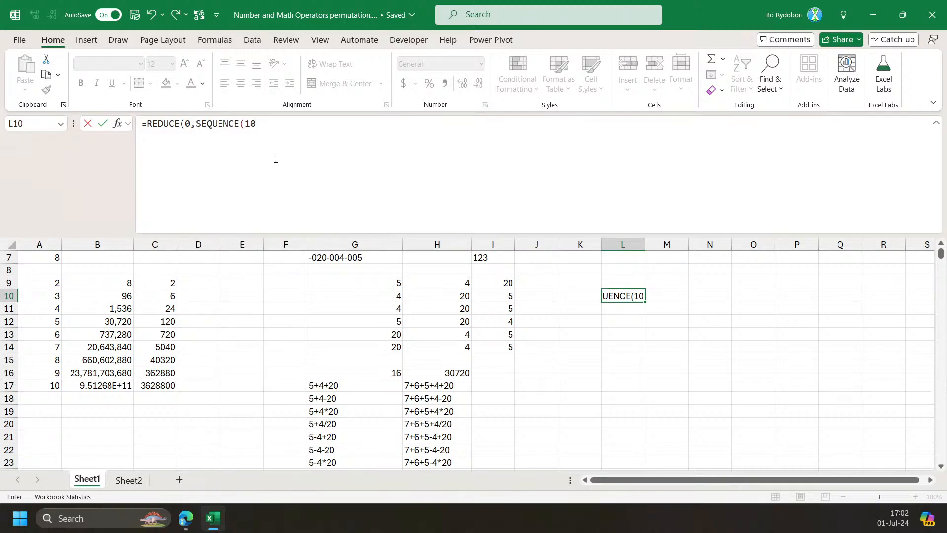
text(000),la)
Complete the L10 test formula with LAMBDA(a,v,VSTACK(a,v)) as the reducing function and commit it.
key(Tab)
text(a,v,)
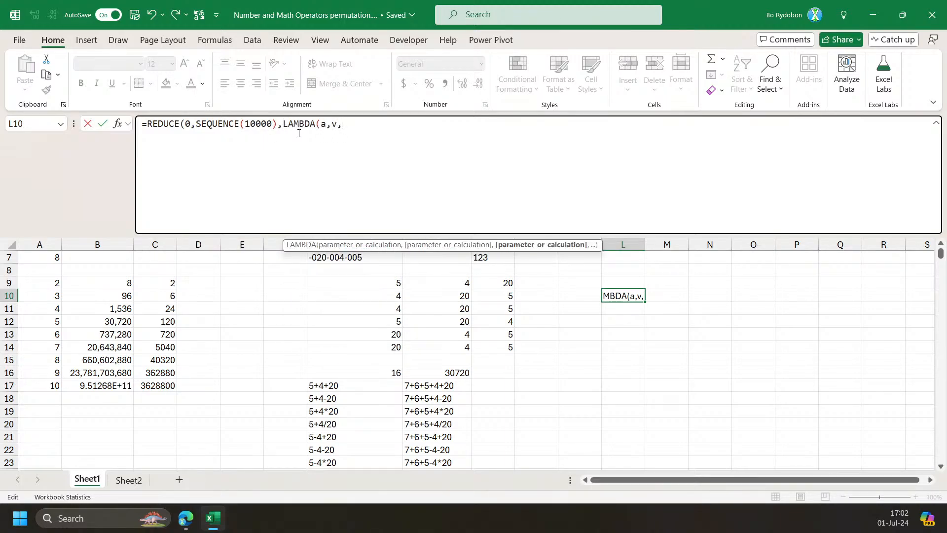
text(vs)
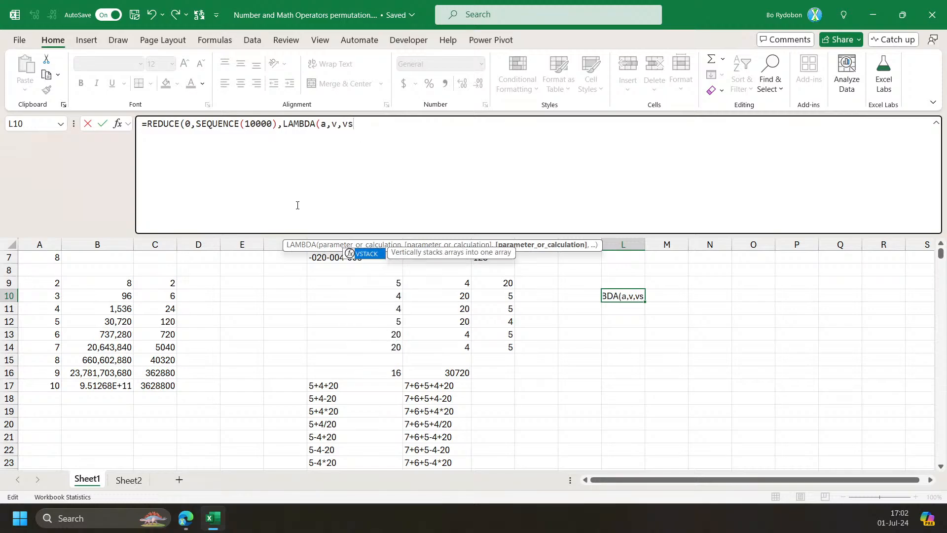
key(Tab)
text(a,v)
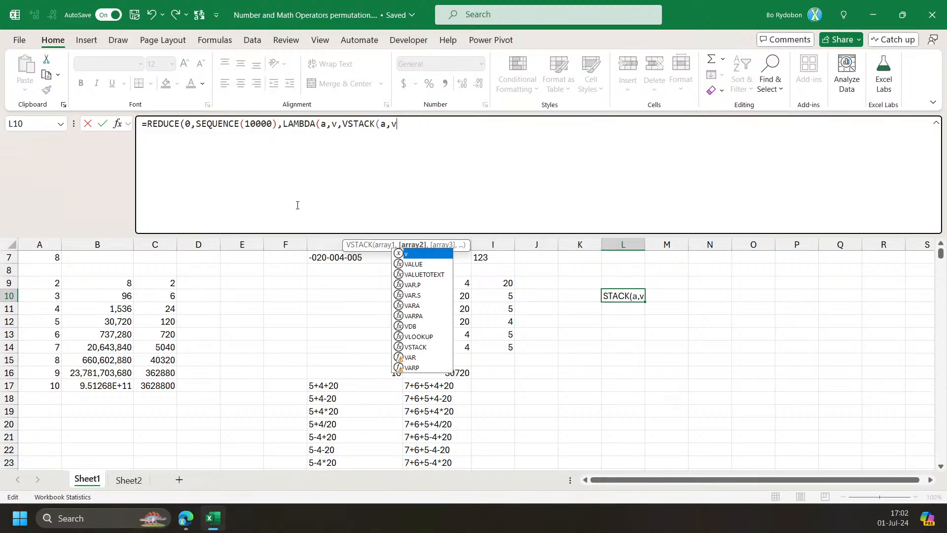
text())))
key(Return)
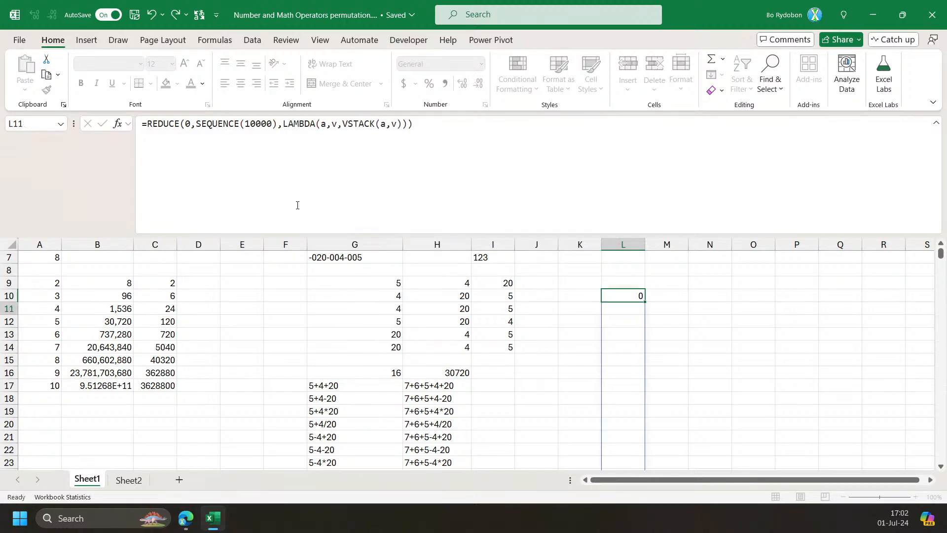
click(434, 148)
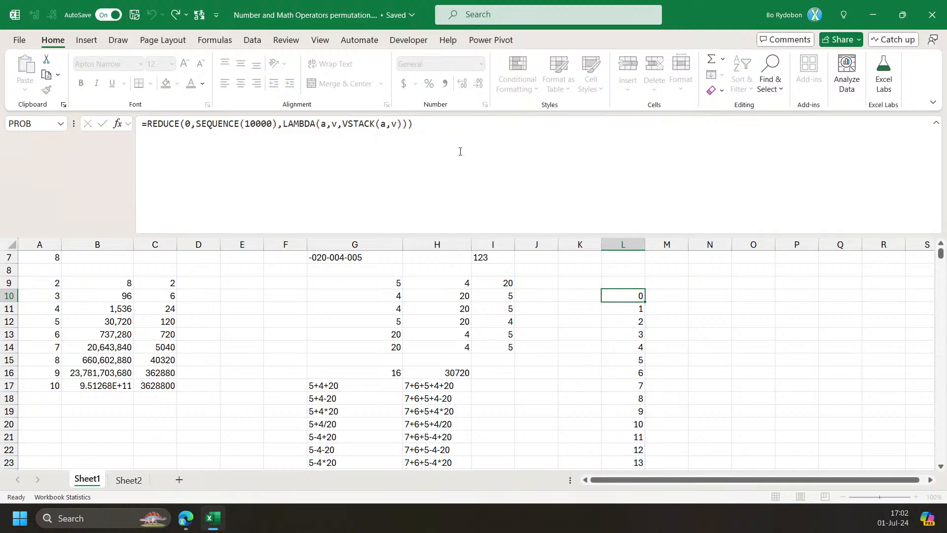
key(Return)
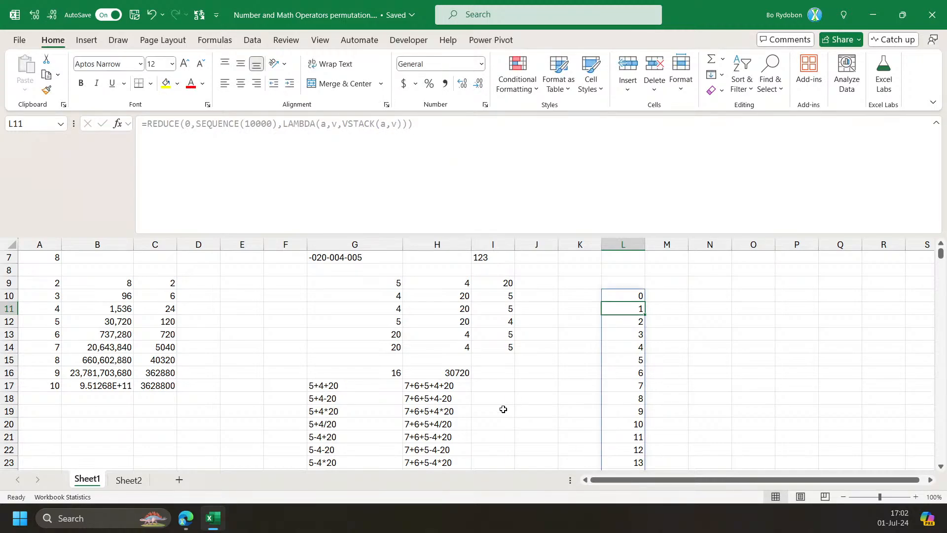
Set the SEQUENCE length in the L10 formula to 20000 and recalculate it.
click(629, 295)
click(253, 125)
key(BackSpace)
text(2)
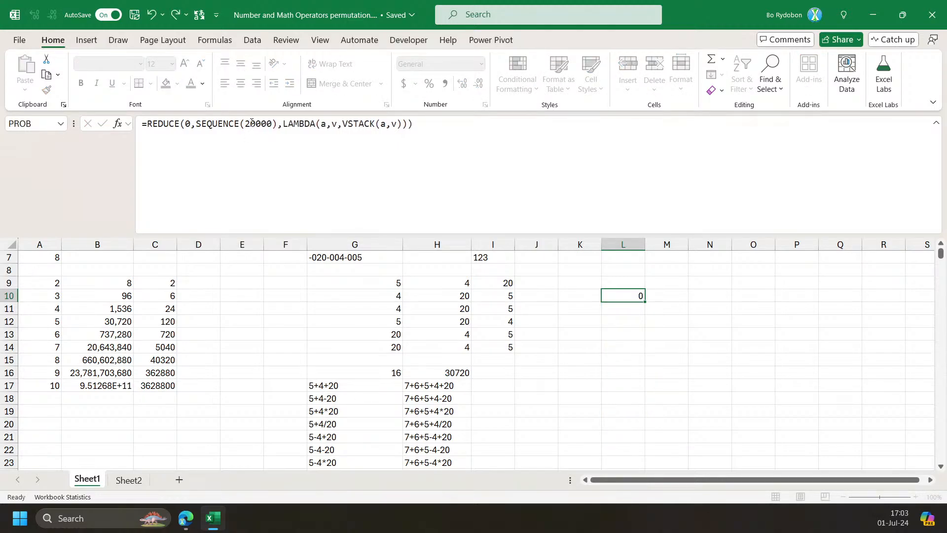
key(Return)
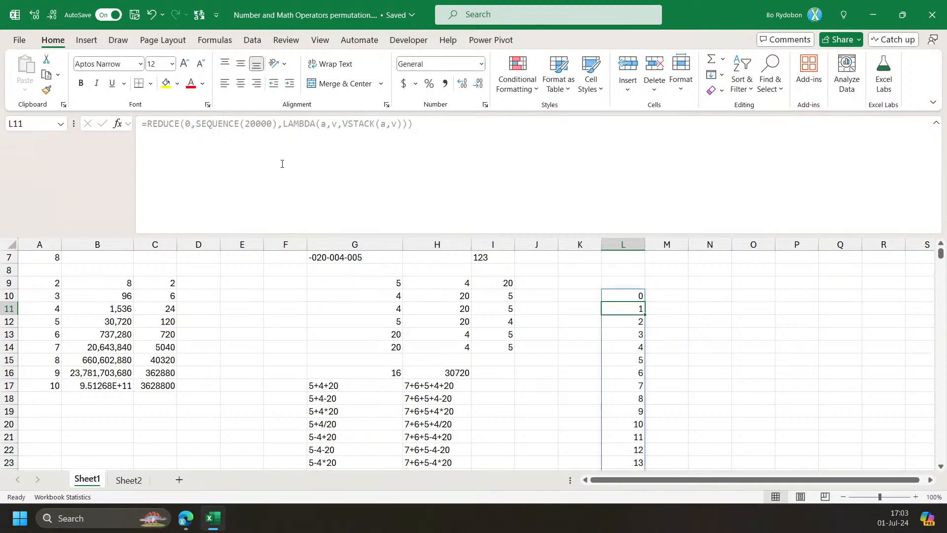
click(634, 297)
click(691, 295)
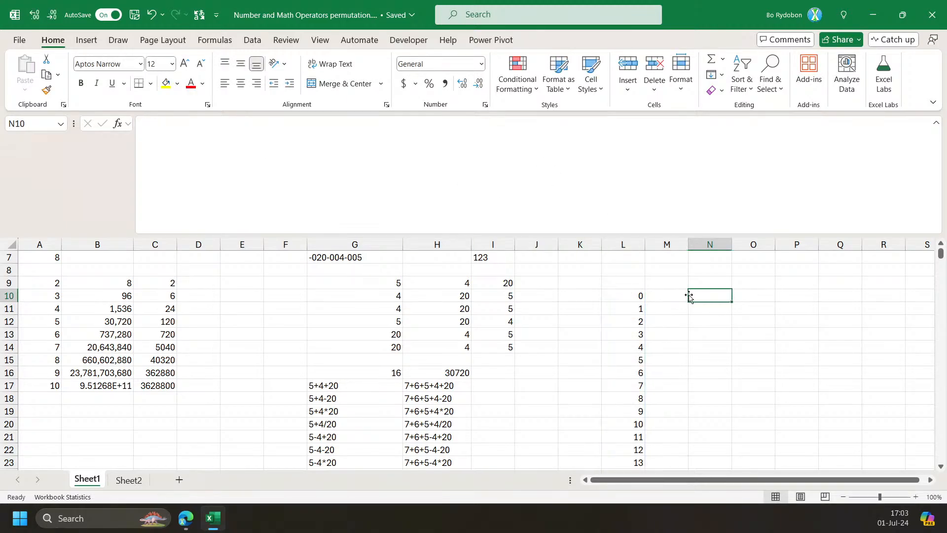
click(625, 296)
click(671, 291)
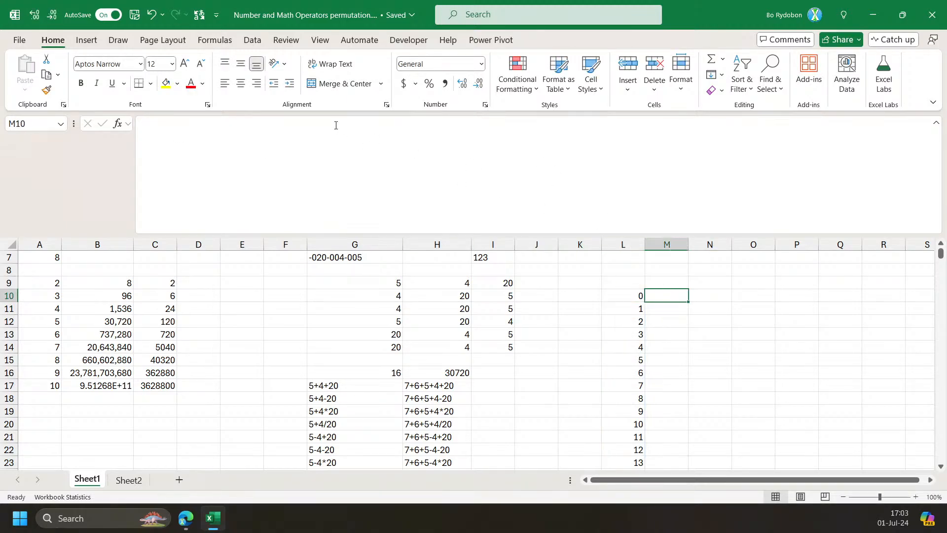
click(338, 124)
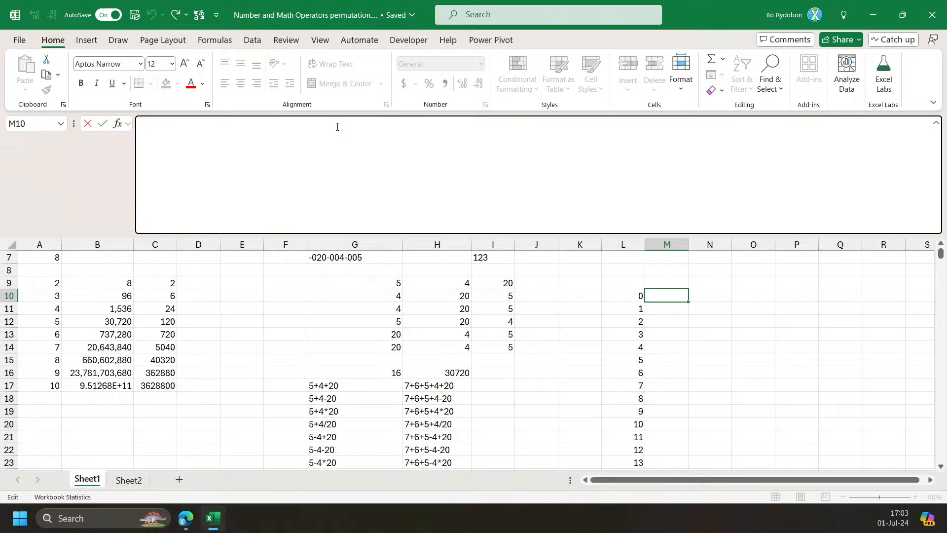
click(633, 296)
Start a LET formula in M10 that defines B as a LAMBDA with parameters b and v.
click(662, 295)
click(422, 142)
text(=le)
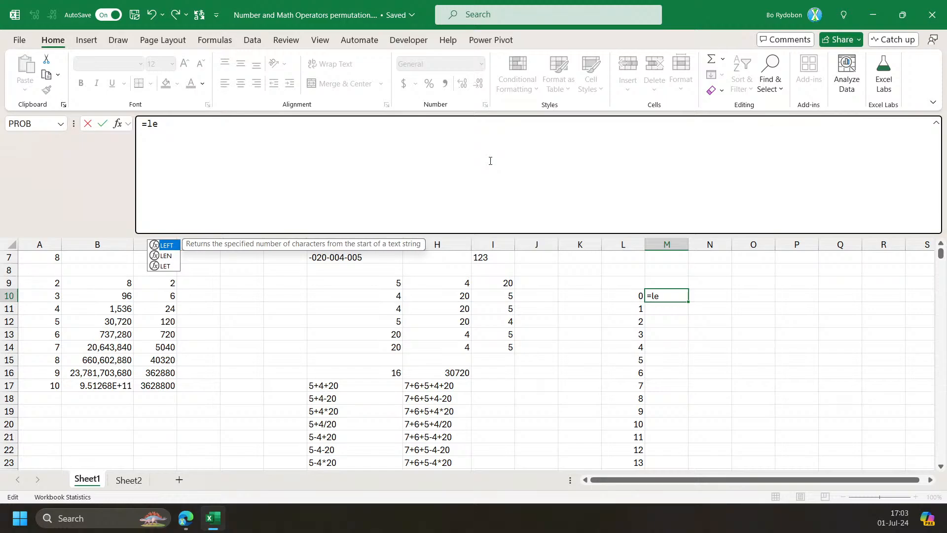
text(t)
key(Tab)
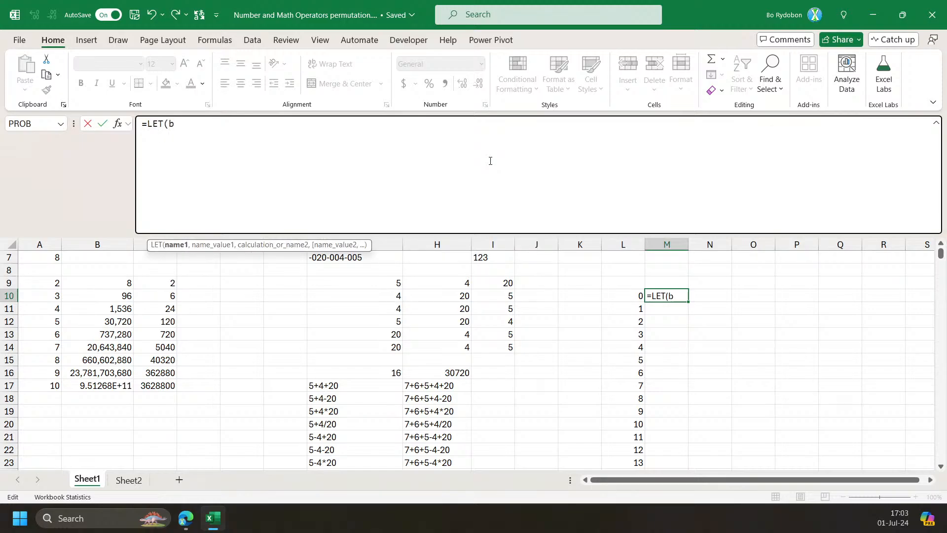
text(B,)
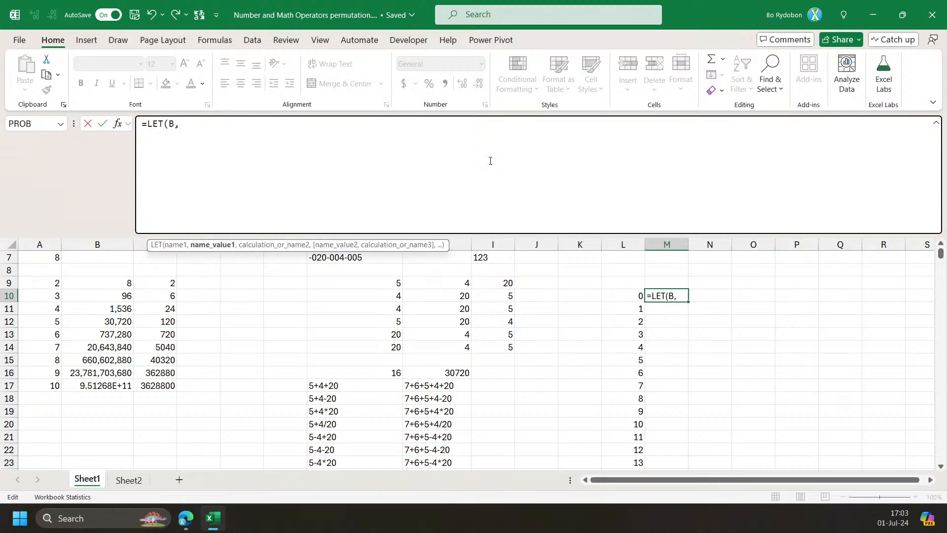
text(l)
key(Tab)
text(b,)
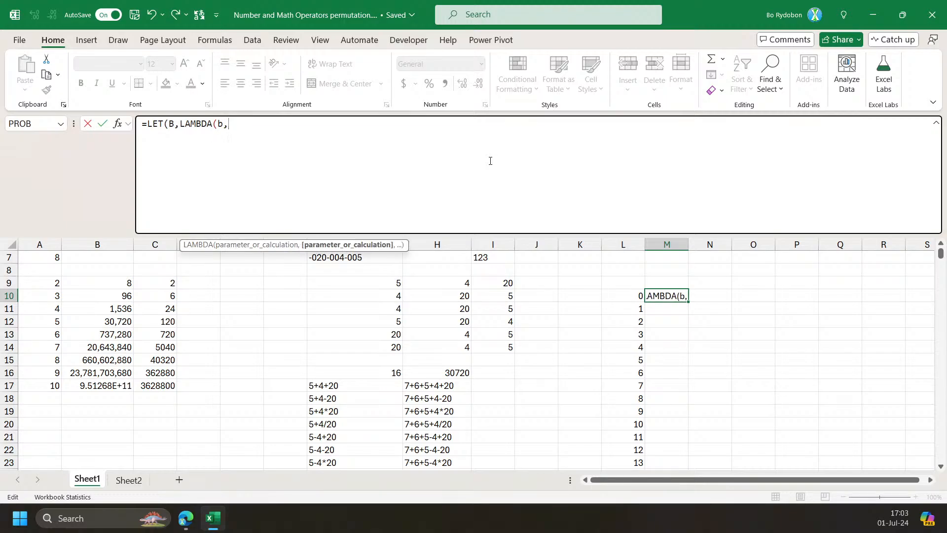
text(v)
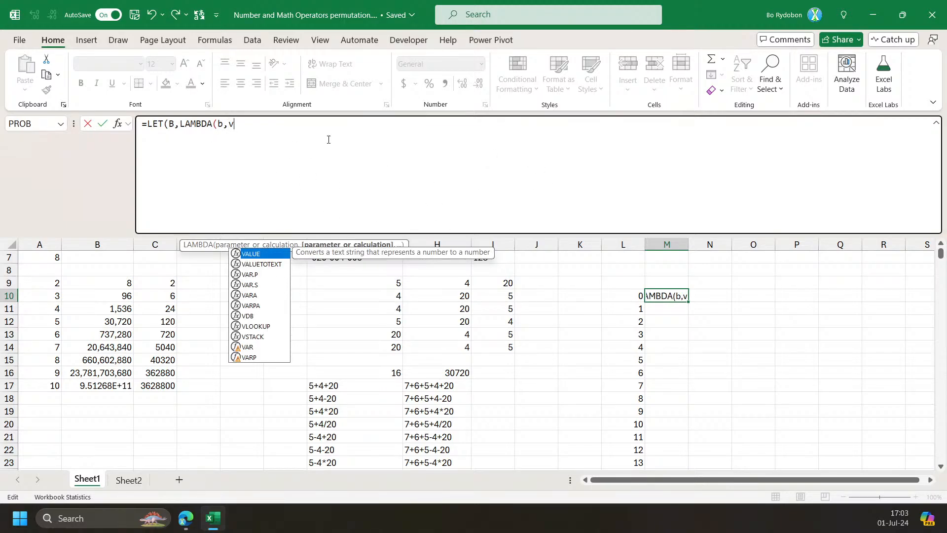
text(,)
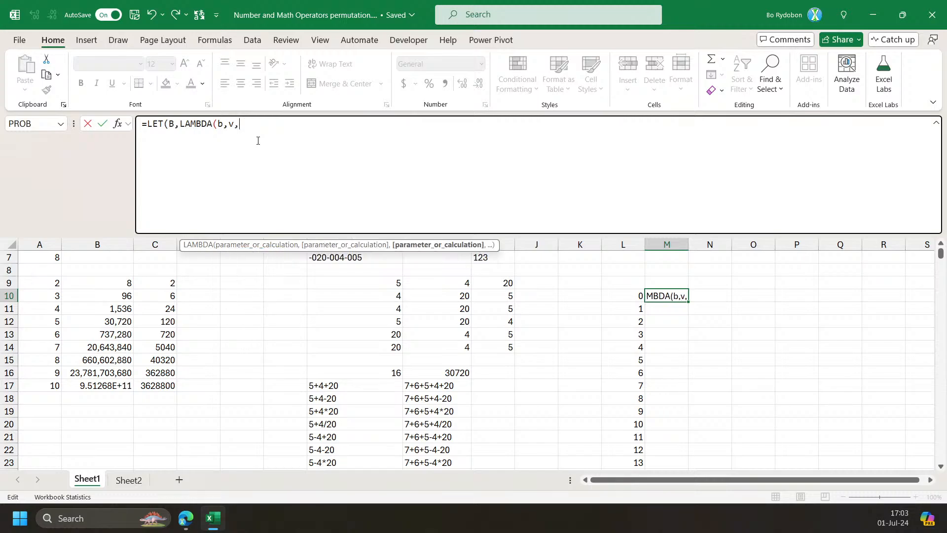
Inside B's LAMBDA in M10, nest a LET that defines n as ROWS(v) and begin an IF testing n.
text(let)
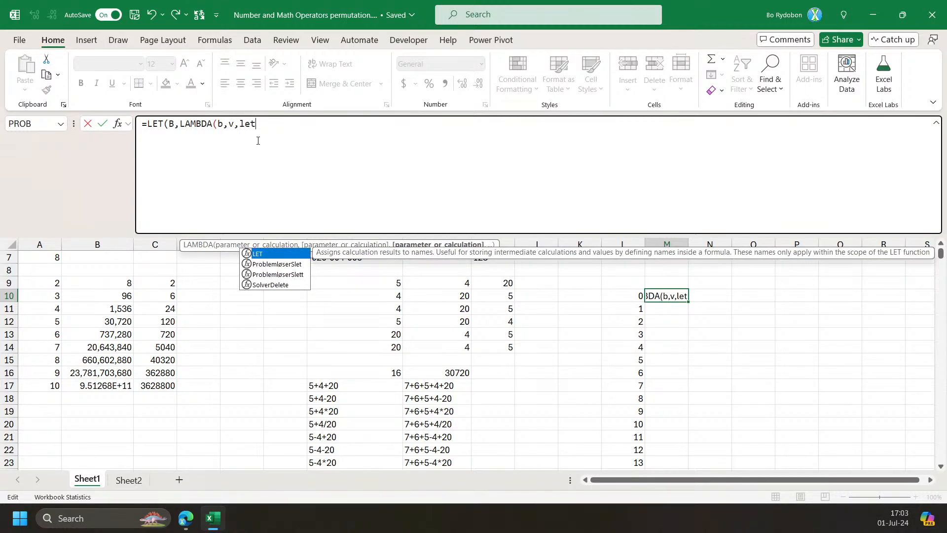
key(Tab)
text(n,)
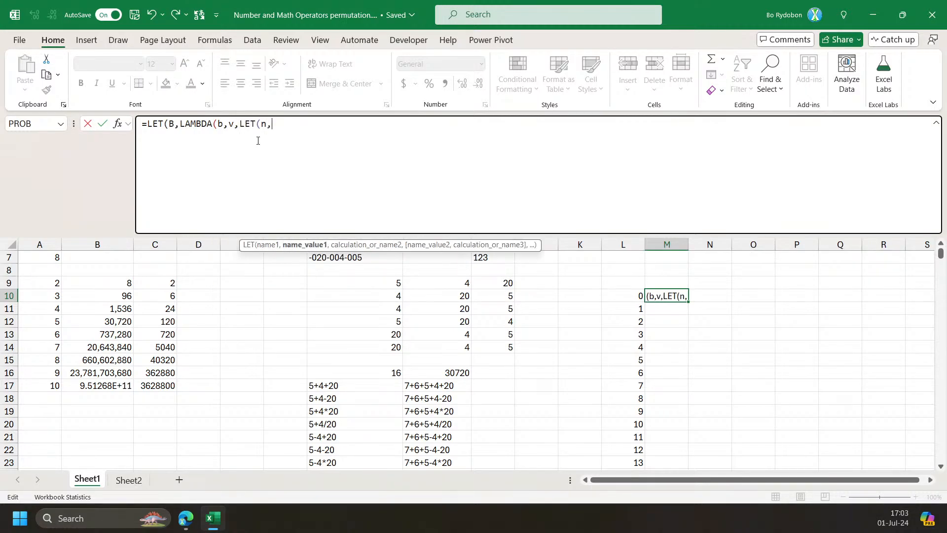
text(rows)
key(Tab)
text(v),IF(n)
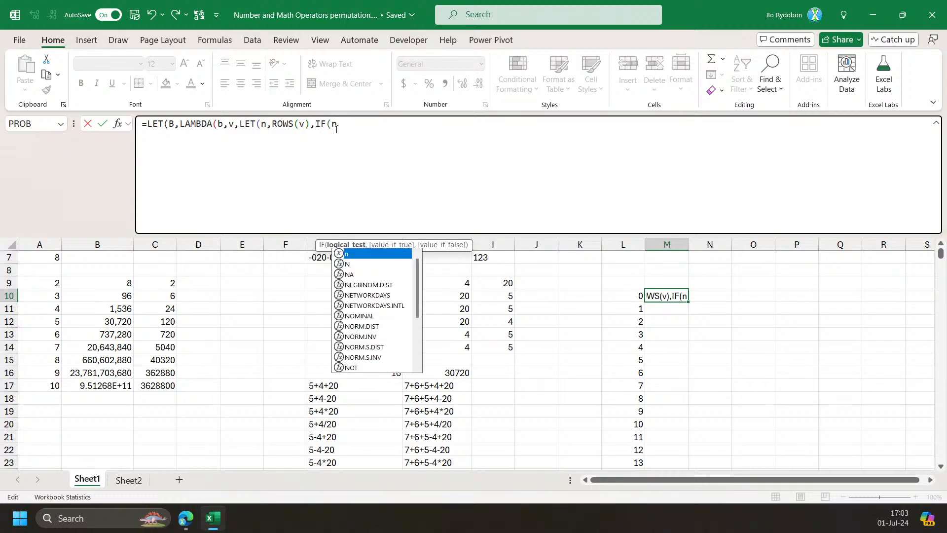
Set the IF condition in B to n=1 and make it return v when true.
text(=1)
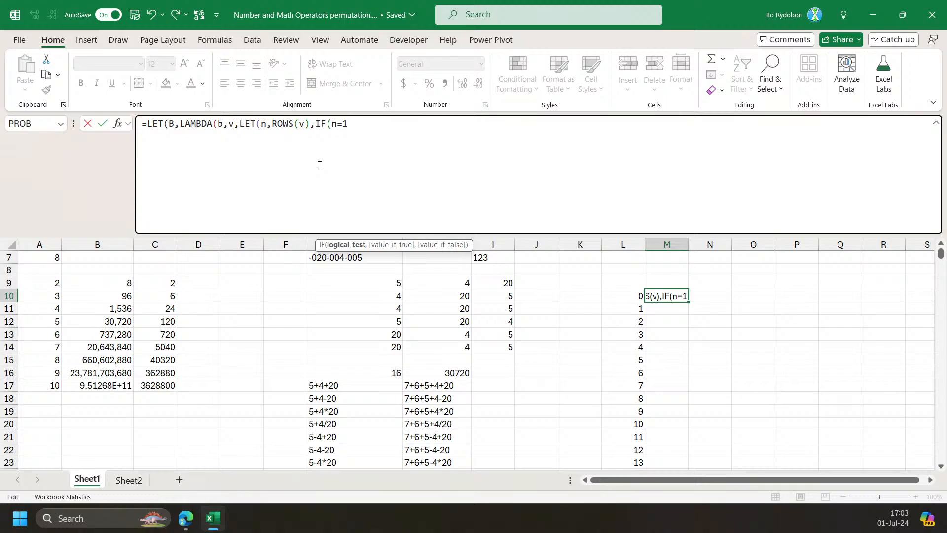
text(,)
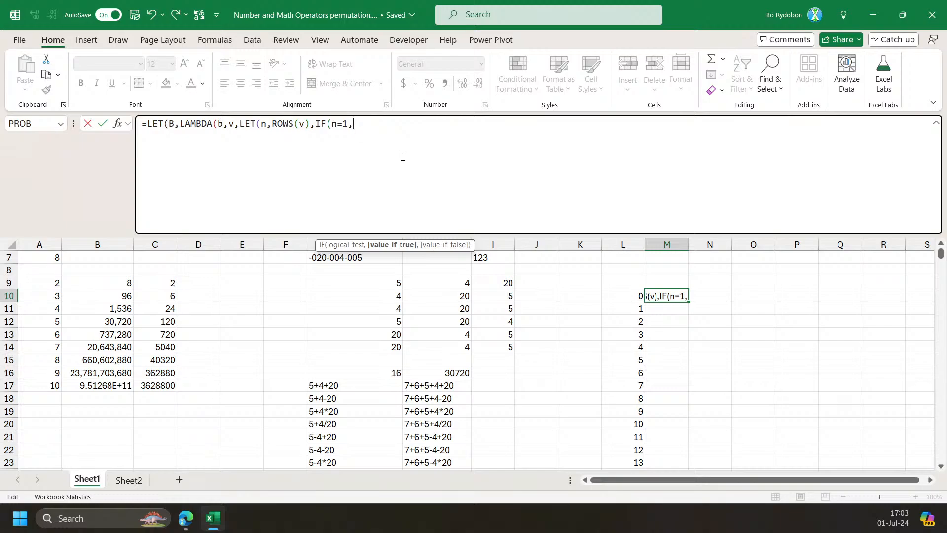
text(v)
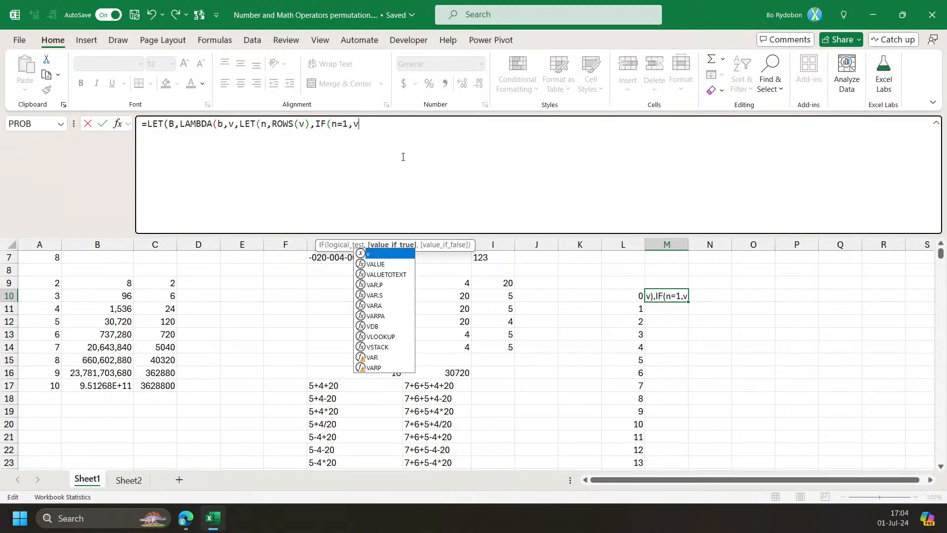
text(,)
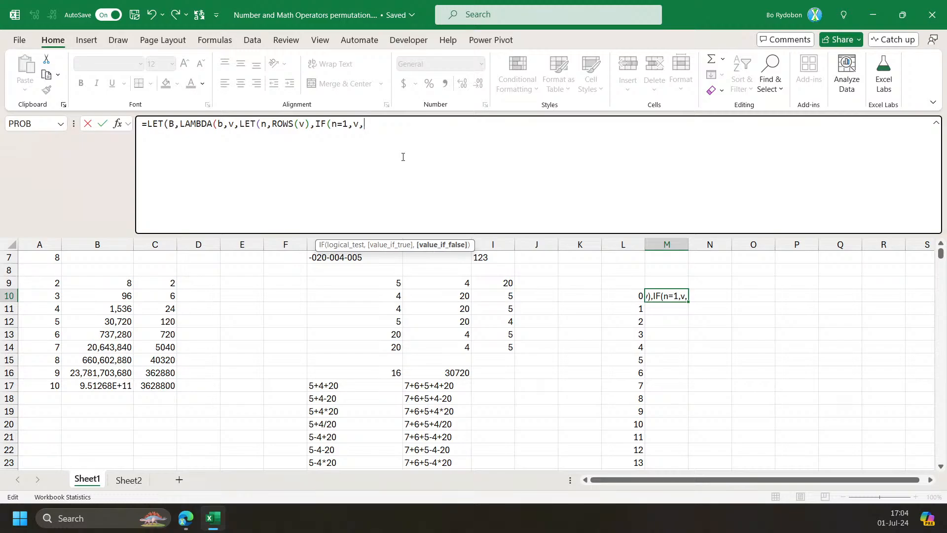
Start the IF's false branch with VSTACK, using the recursive call b(b,TAKE(v,n/2)) as the first array.
text(vs)
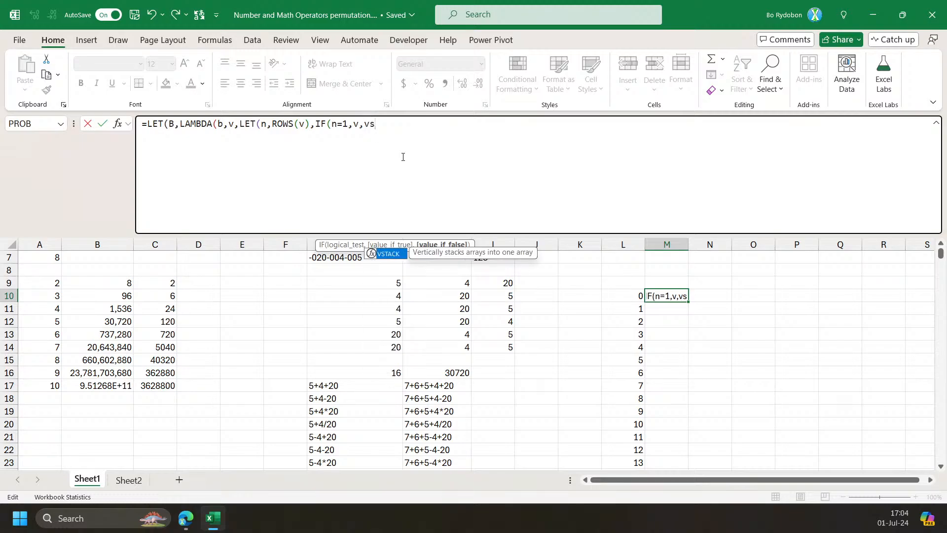
key(Tab)
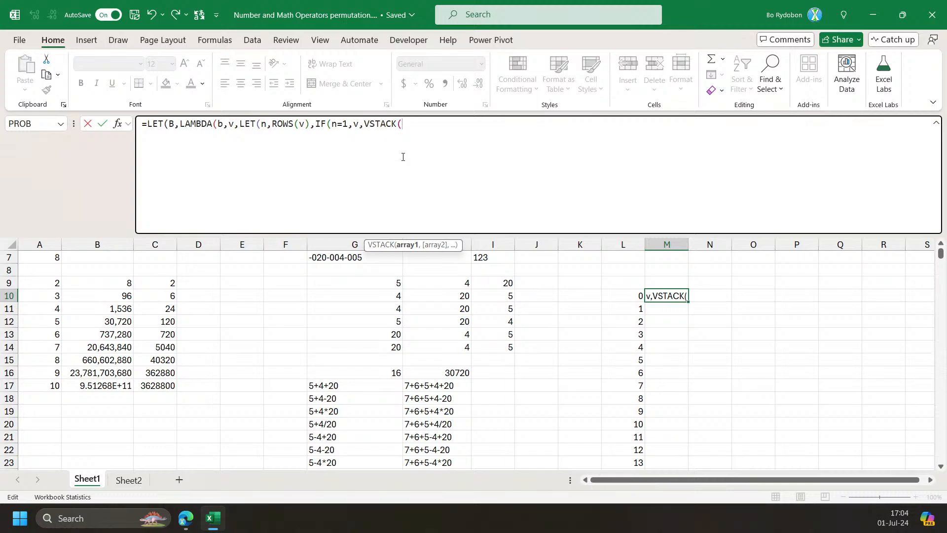
text(b)
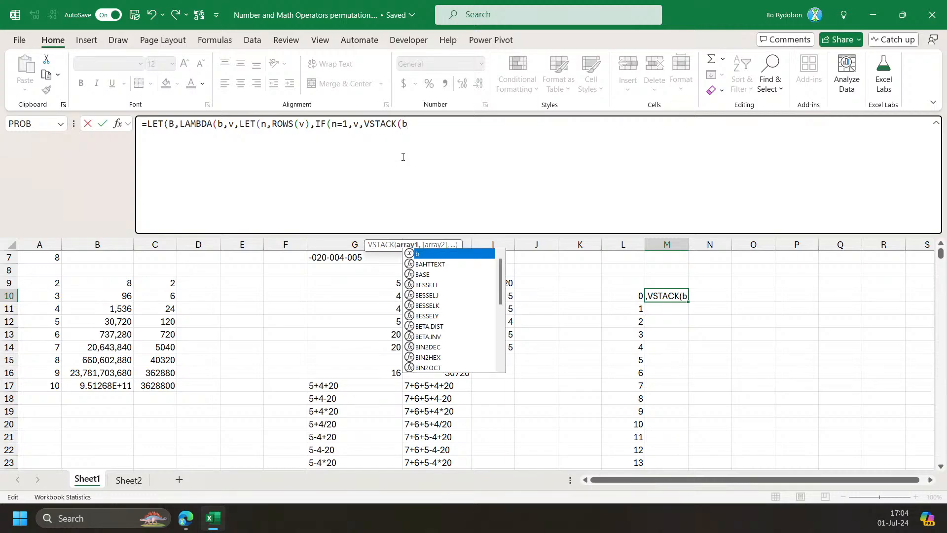
text((b,)
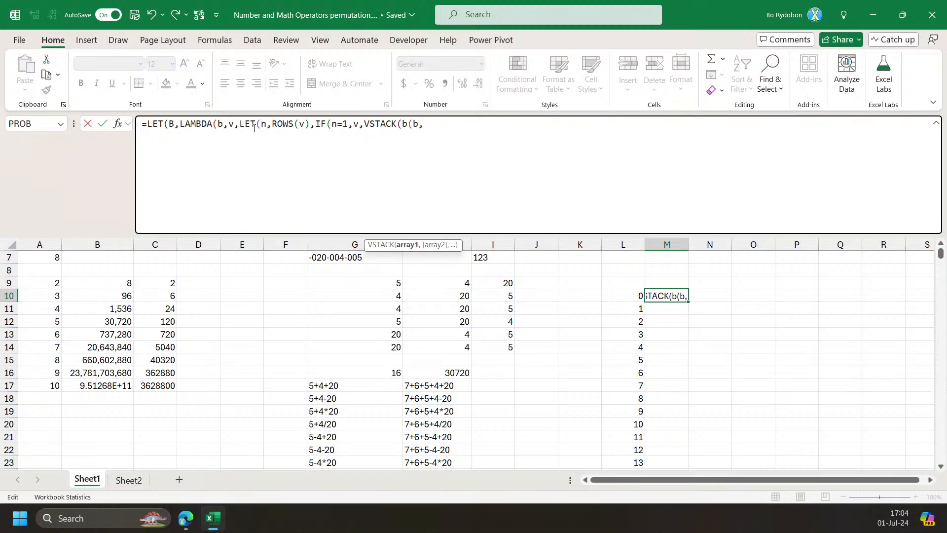
drag(233, 125, 229, 125)
click(455, 122)
text(TAKE()
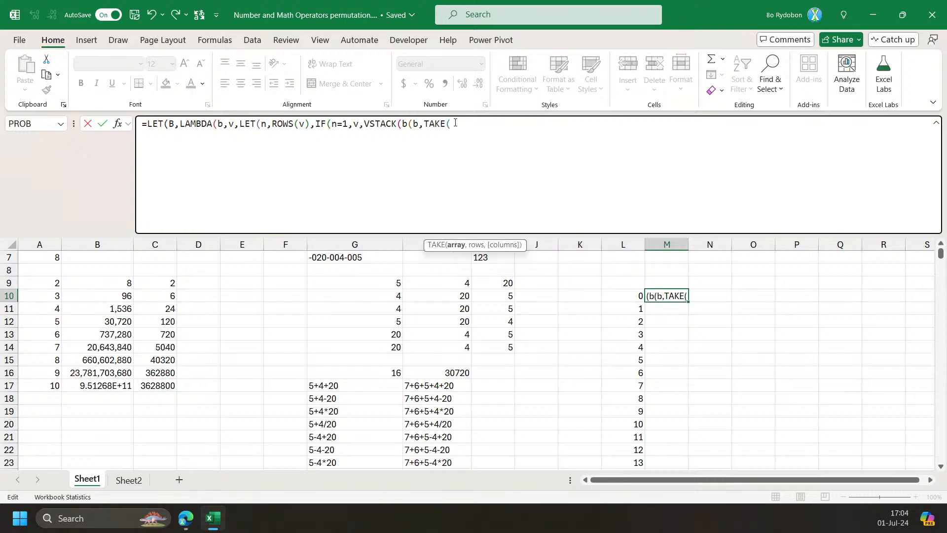
text(v,n/2)))
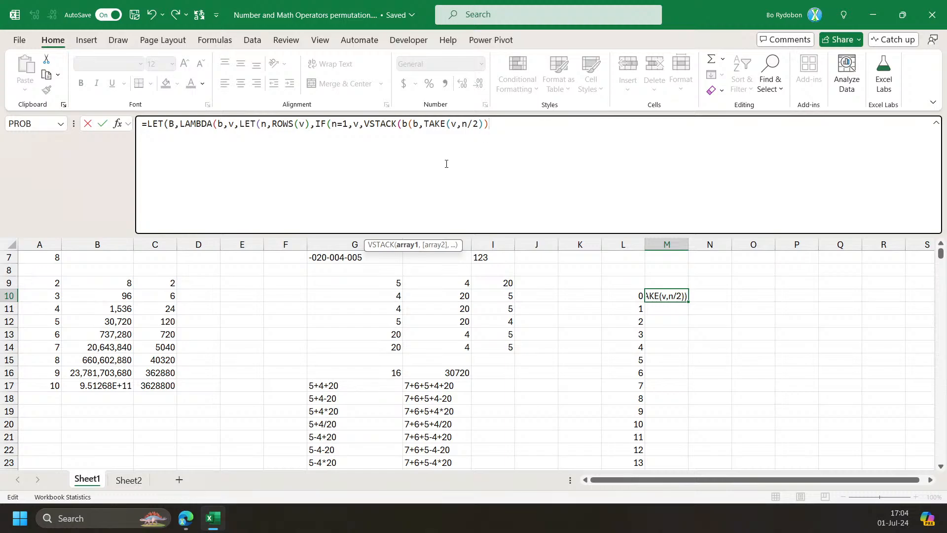
Duplicate the recursive call as VSTACK's second array, replacing TAKE with DROP, and close B's LAMBDA definition.
drag(403, 124, 495, 125)
key(ctrl+c)
click(505, 125)
text(,)
key(ctrl+v)
double_click(529, 124)
text(drop)
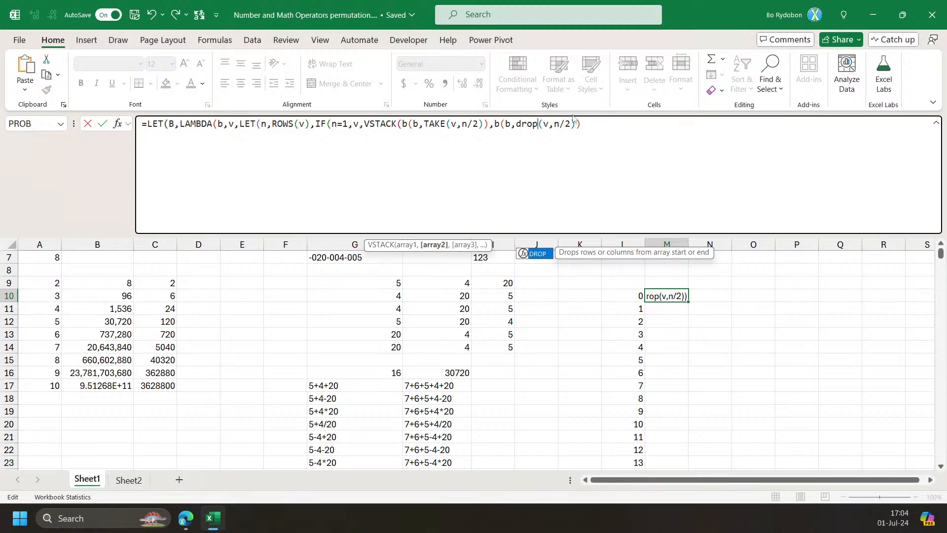
click(599, 135)
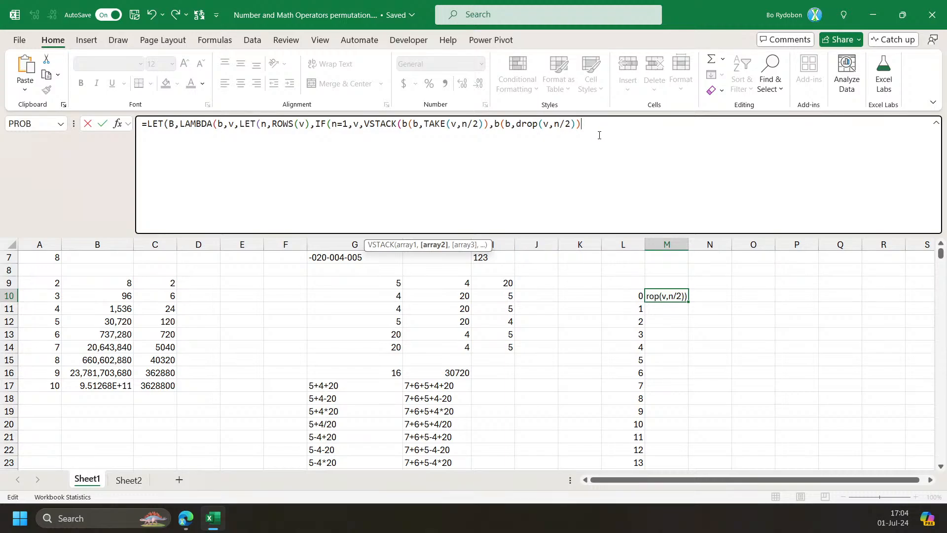
text())
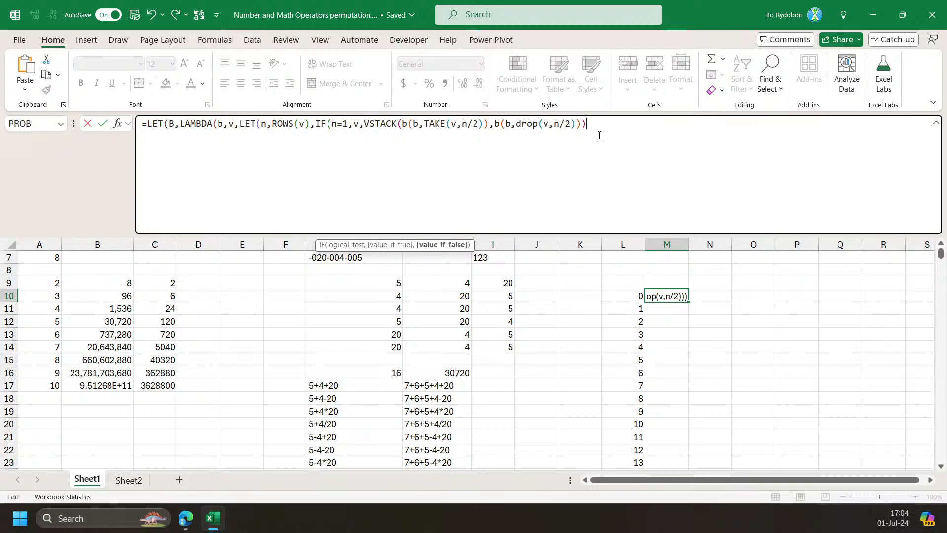
text())))
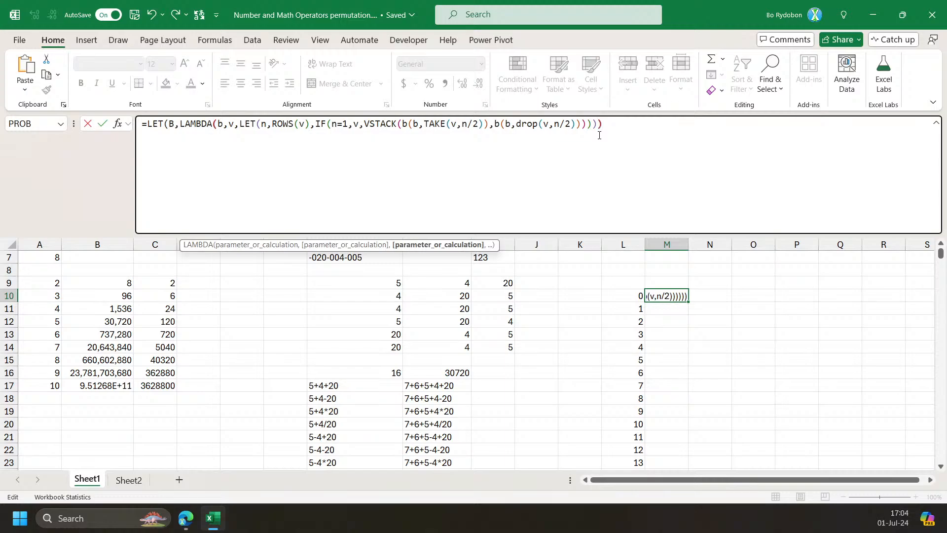
On a new line, finish the M10 formula with b(b,SEQUENCE(10000)) as its result and commit it.
text(,)
key(alt+Return)
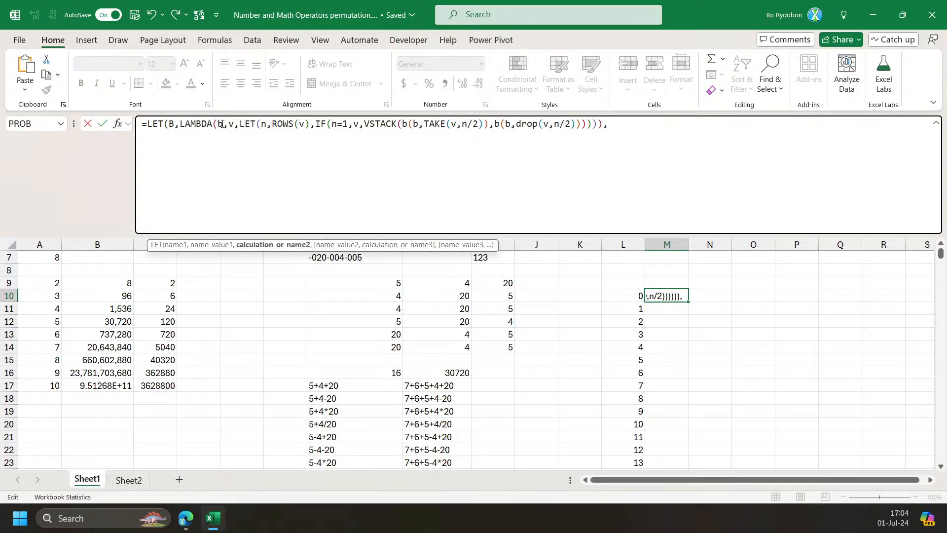
text(b(b,seq)
key(Tab)
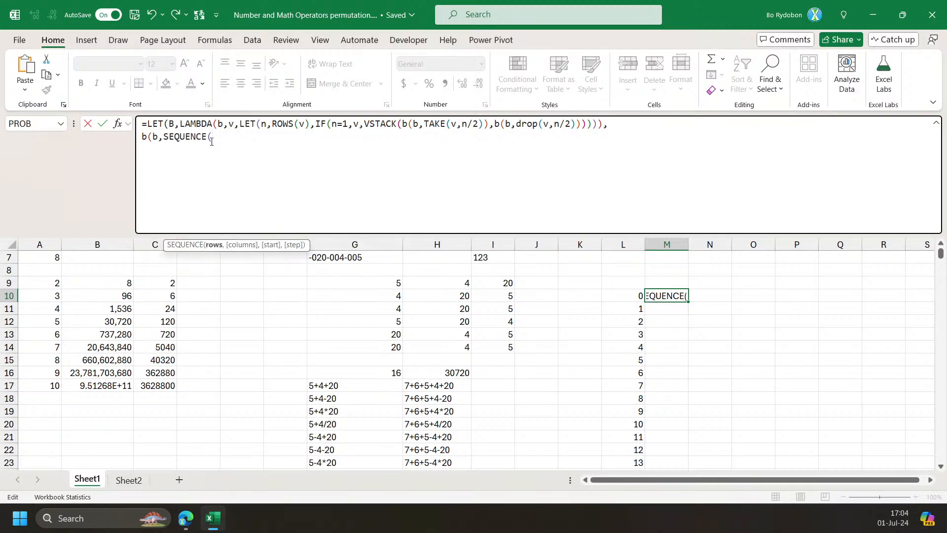
text(10000))))
key(Return)
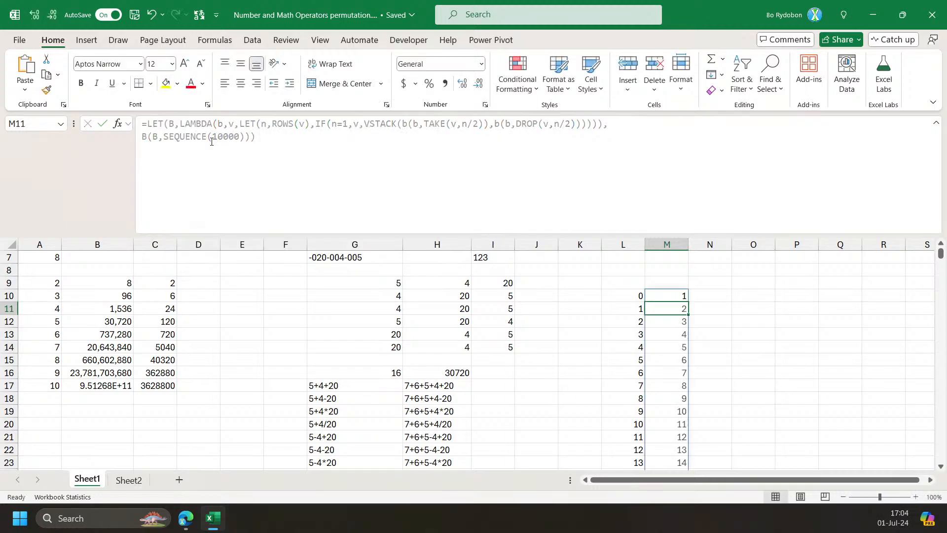
Set the SEQUENCE length in the M10 formula to 50000 and recalculate it.
key(Up)
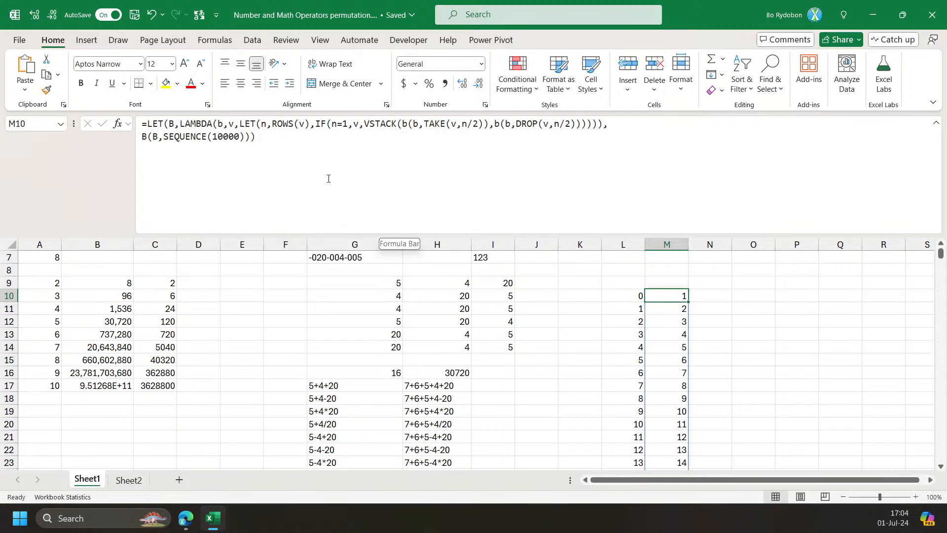
click(220, 139)
key(BackSpace)
text(5)
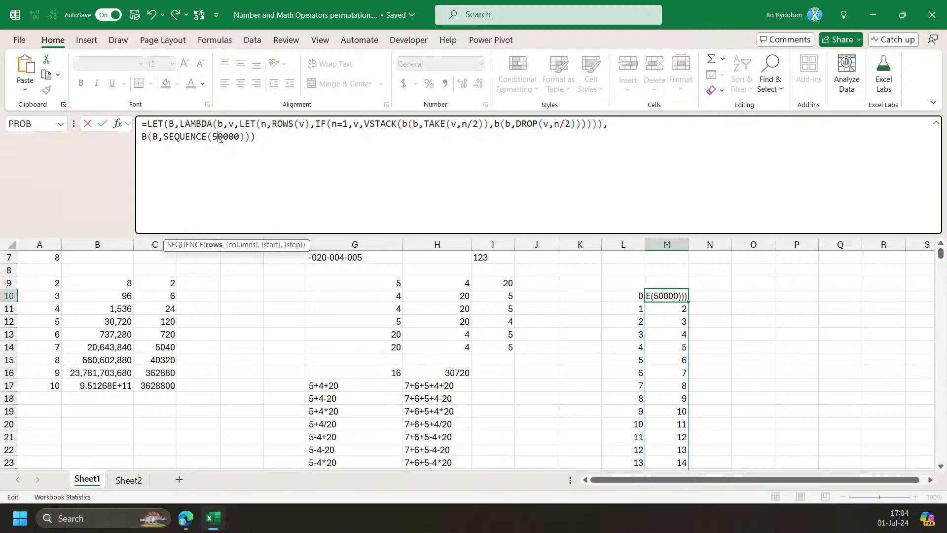
key(Return)
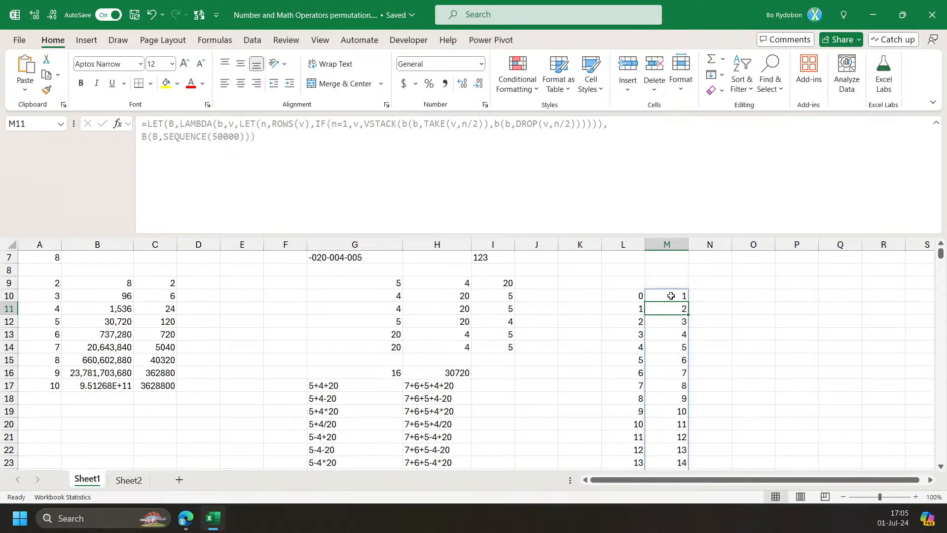
Compare the SEQUENCE lengths in the L10 and M10 formulas and review the permutation formula in H17.
click(641, 296)
click(257, 126)
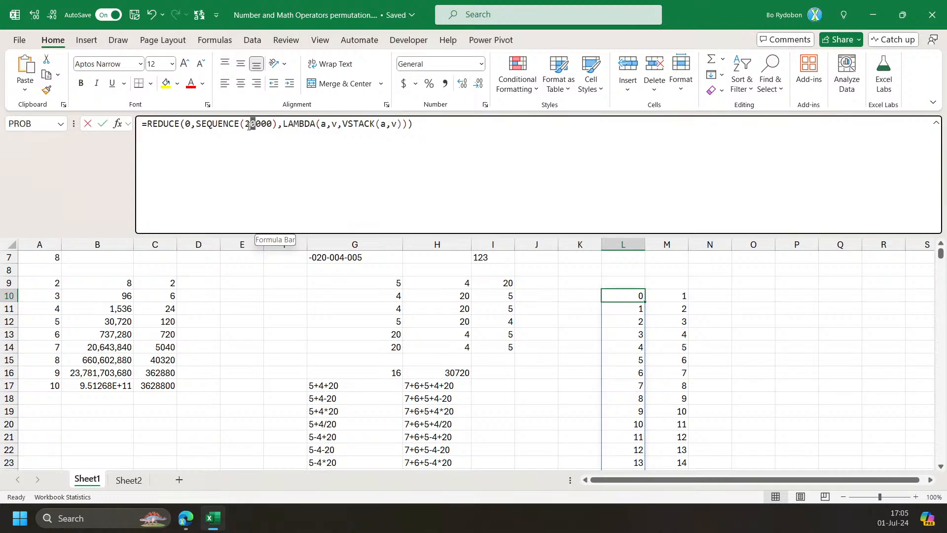
drag(256, 125, 248, 127)
key(Escape)
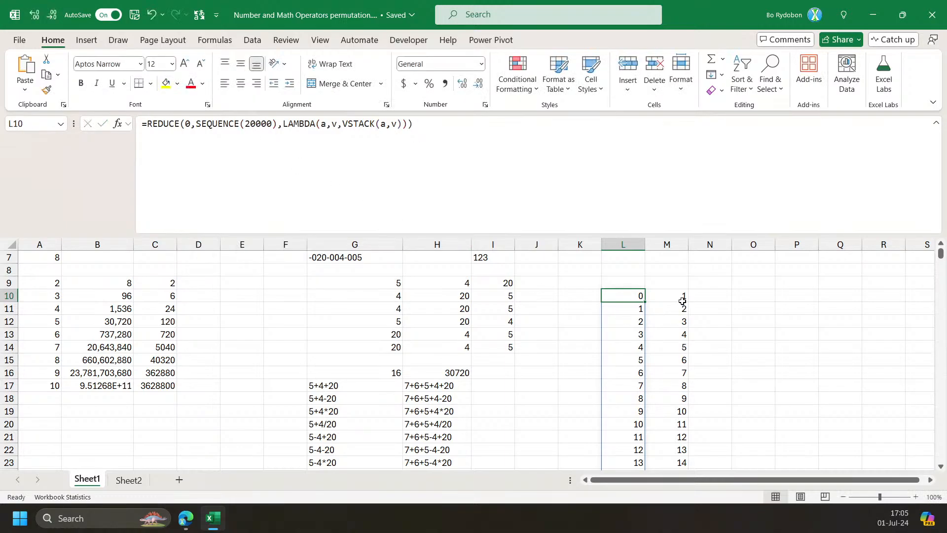
click(680, 300)
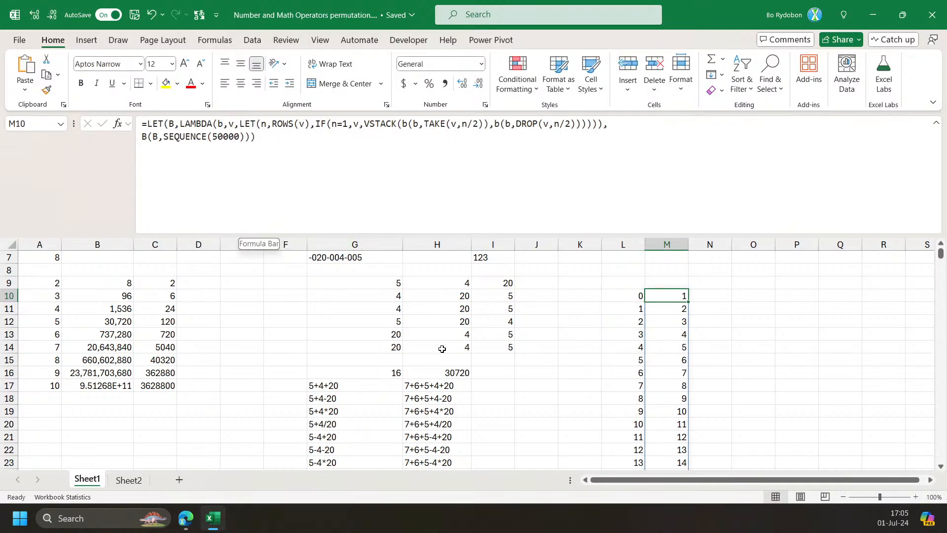
click(442, 386)
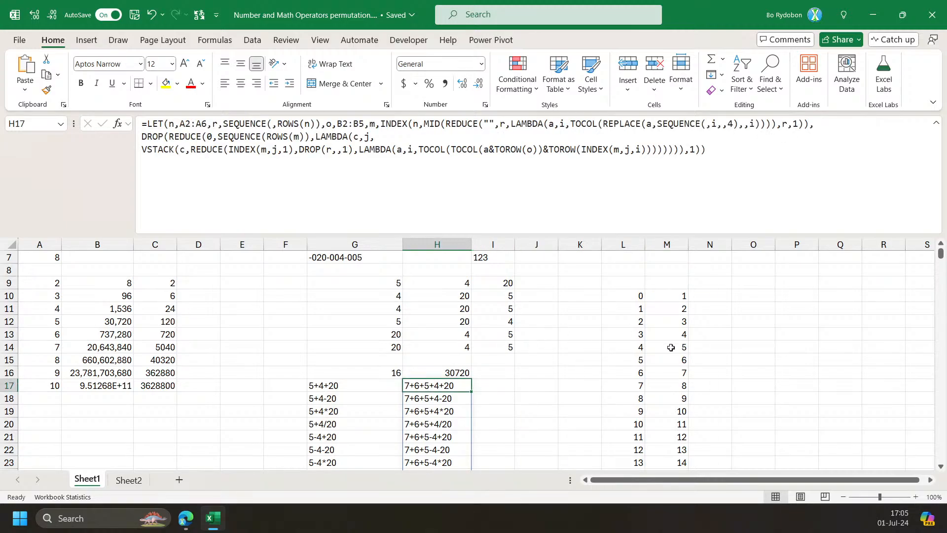
click(603, 217)
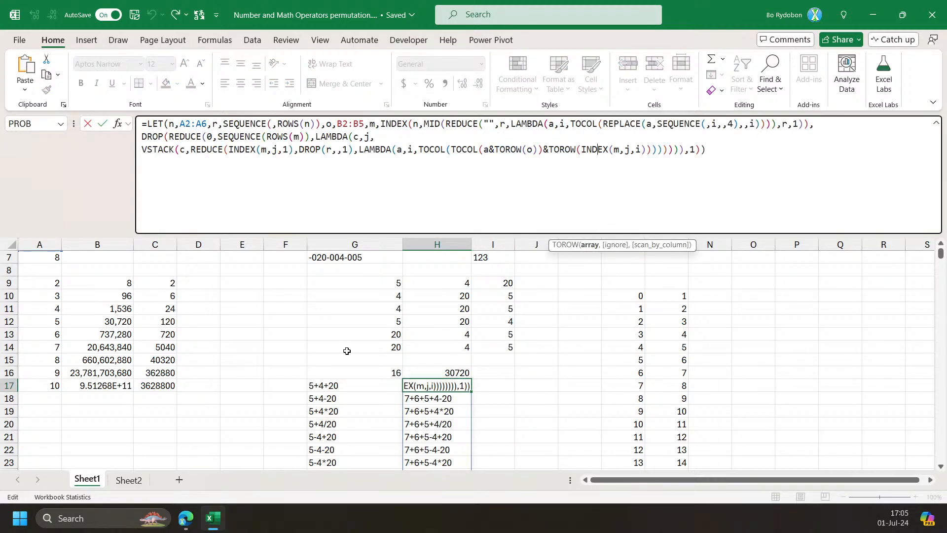
key(Escape)
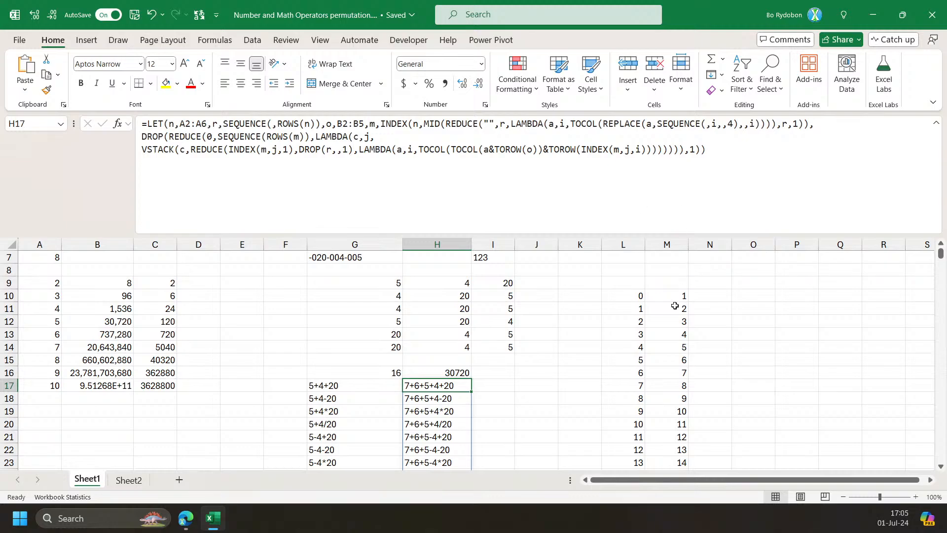
Copy the complete B LAMBDA definition from M10 into the H17 formula on a new line before DROP(REDUCE(.
click(675, 295)
click(168, 121)
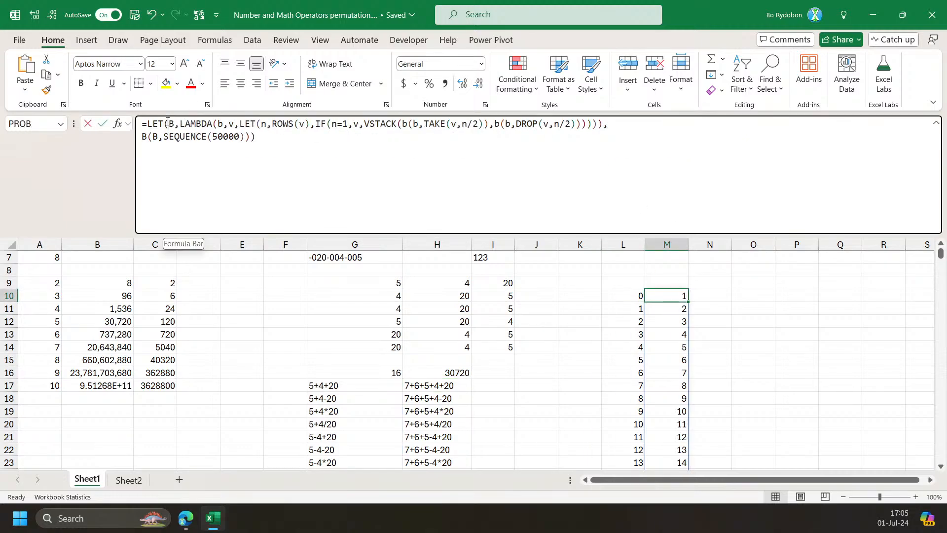
drag(168, 121, 611, 126)
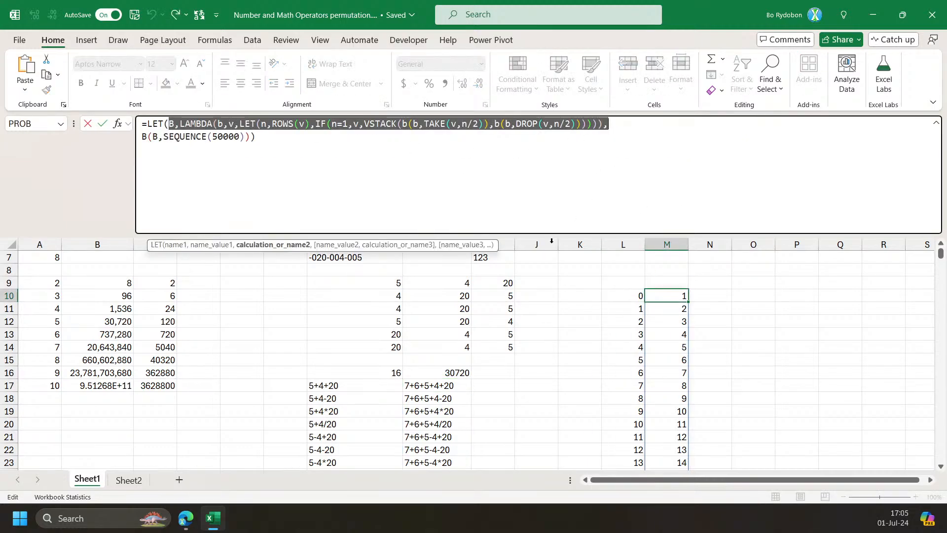
key(Escape)
click(435, 385)
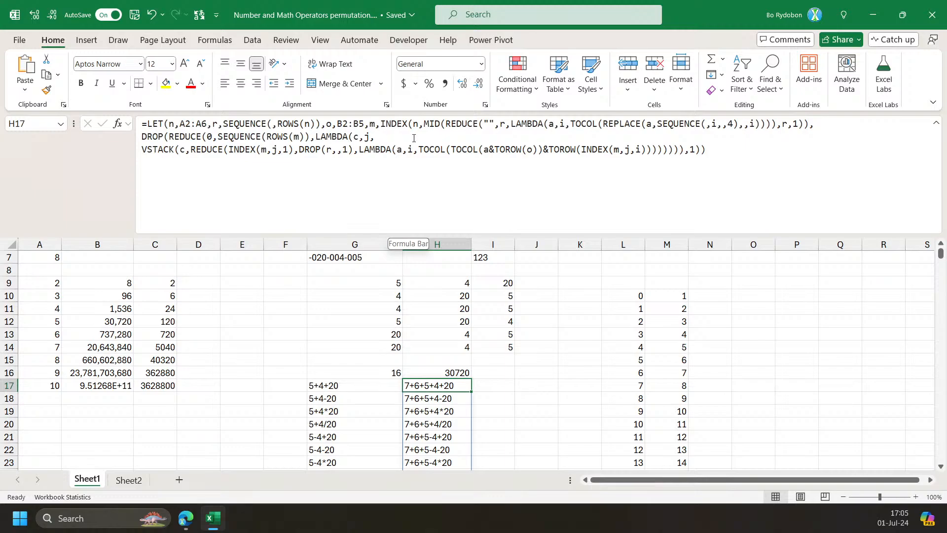
click(824, 125)
key(alt+Return)
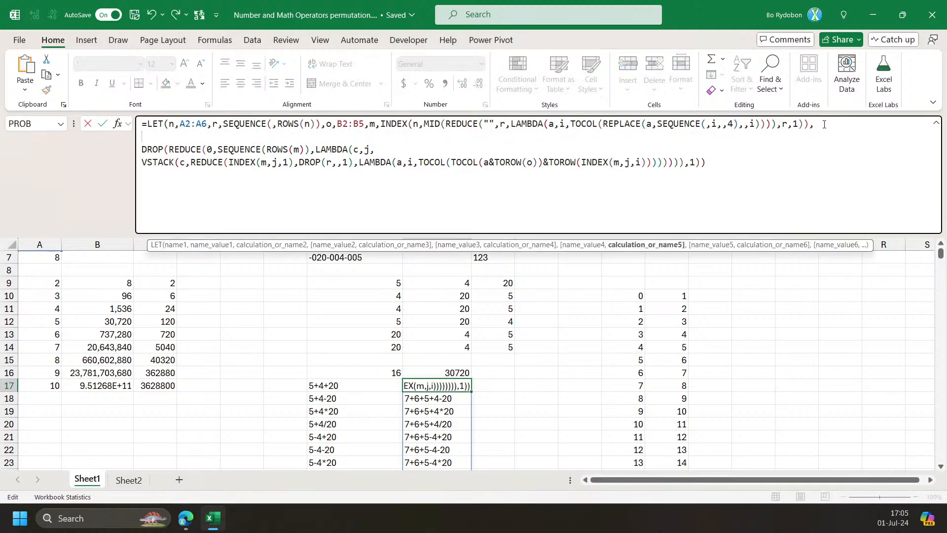
text(B,LAMBDA(b,v,LET(n,ROWS(v),IF(n=1,v,VSTACK(b(b,TAKE(v,n/2)),b(b,DROP(v,n/2))))))),)
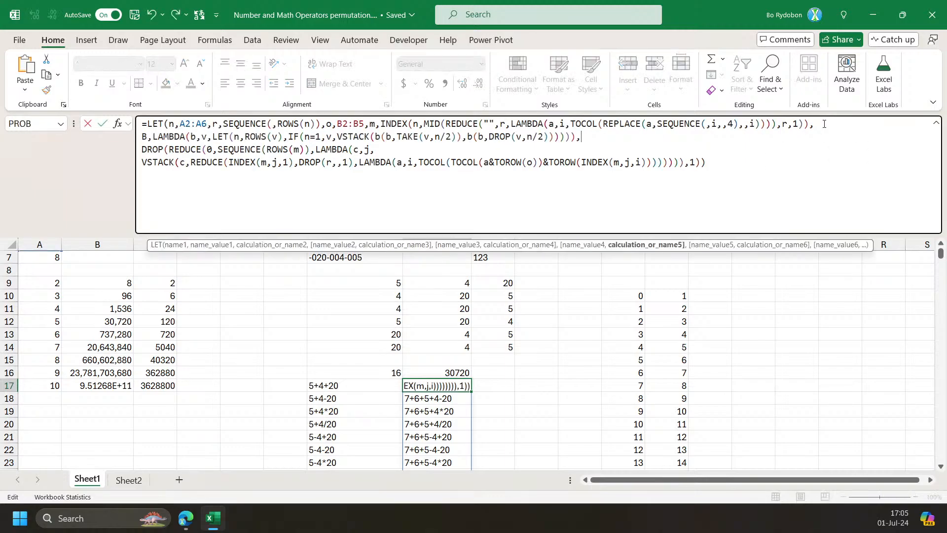
Commit the H17 formula with the B LAMBDA definition and review the permutation formula in G9.
double_click(329, 136)
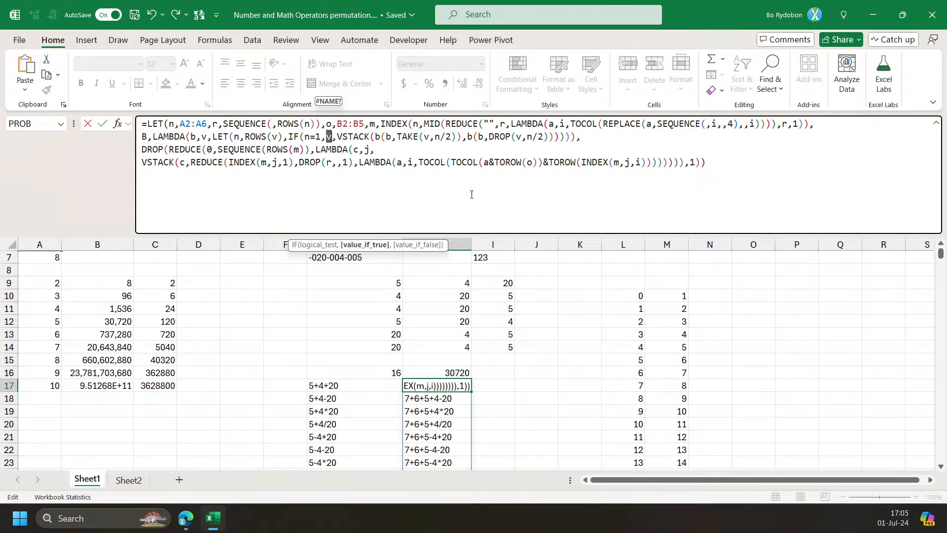
key(Return)
click(430, 382)
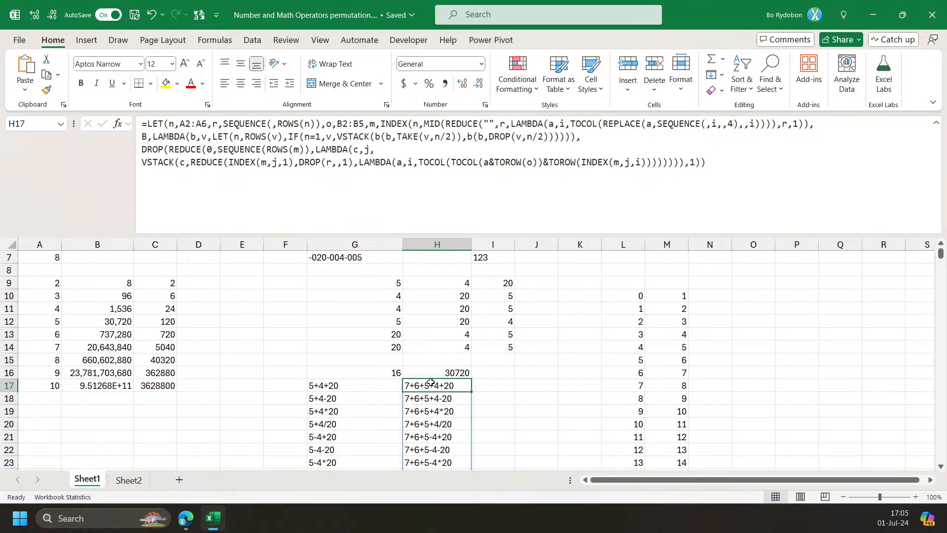
click(393, 285)
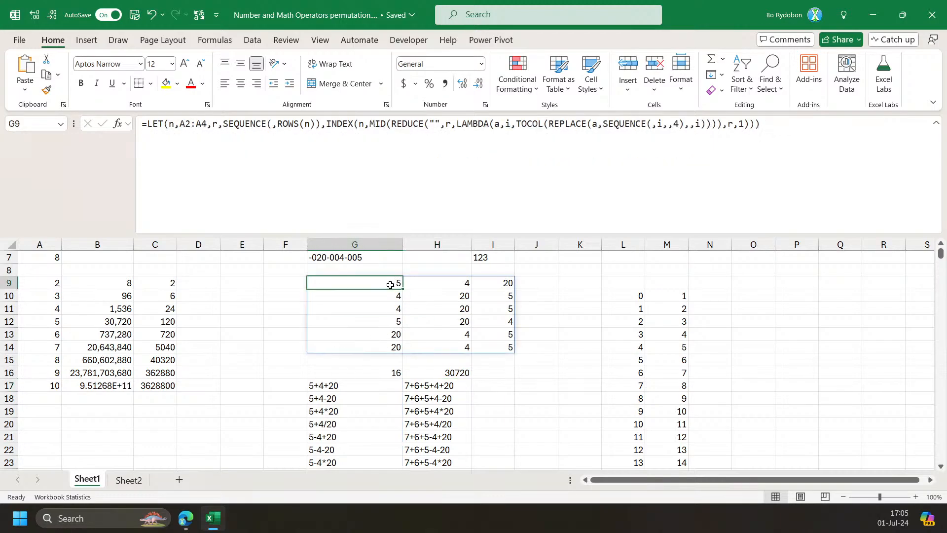
click(428, 284)
In O9, begin a LET formula with the first permutation row G9:I9 as its first argument.
click(758, 283)
text(=)
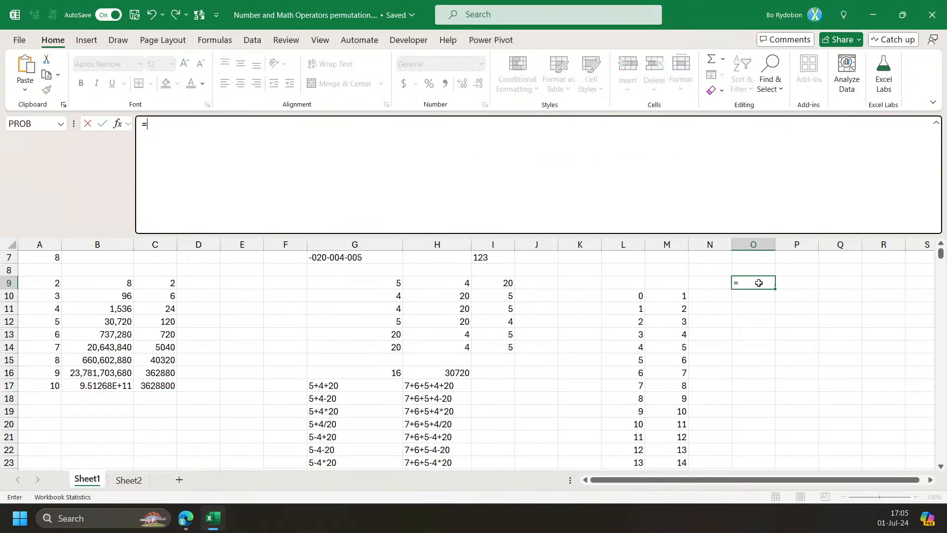
text(let)
key(Tab)
click(375, 284)
drag(375, 285, 484, 283)
text(,)
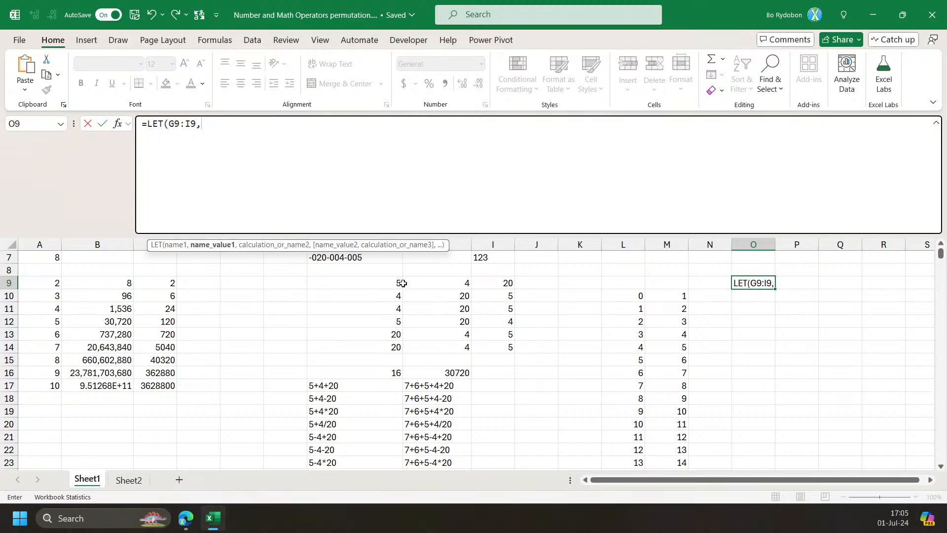
scroll(339, 384, down, 1)
scroll(339, 384, down, 2)
scroll(354, 372, up, 3)
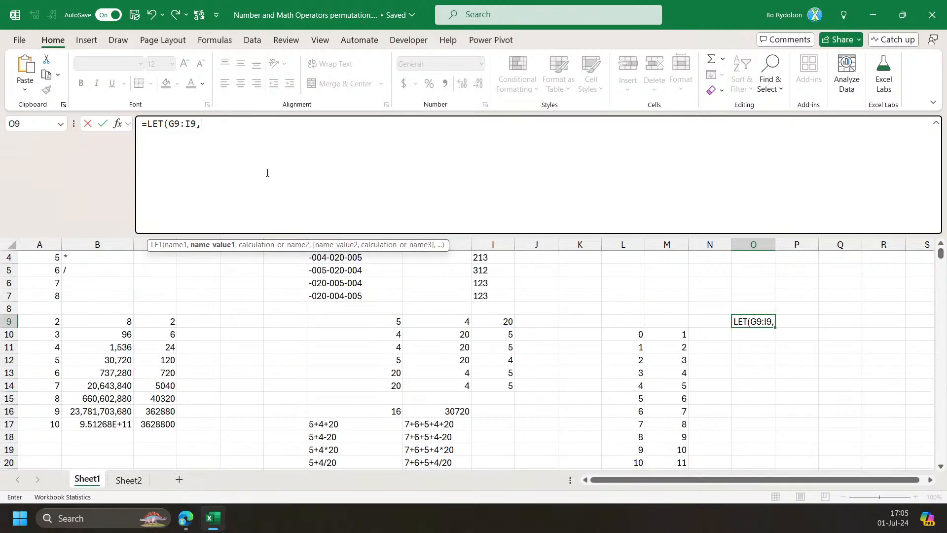
Add a REDUCE with an empty initial value and G9:I9 as its array to the O9 formula.
text(re)
key(Tab)
drag(346, 320, 493, 321)
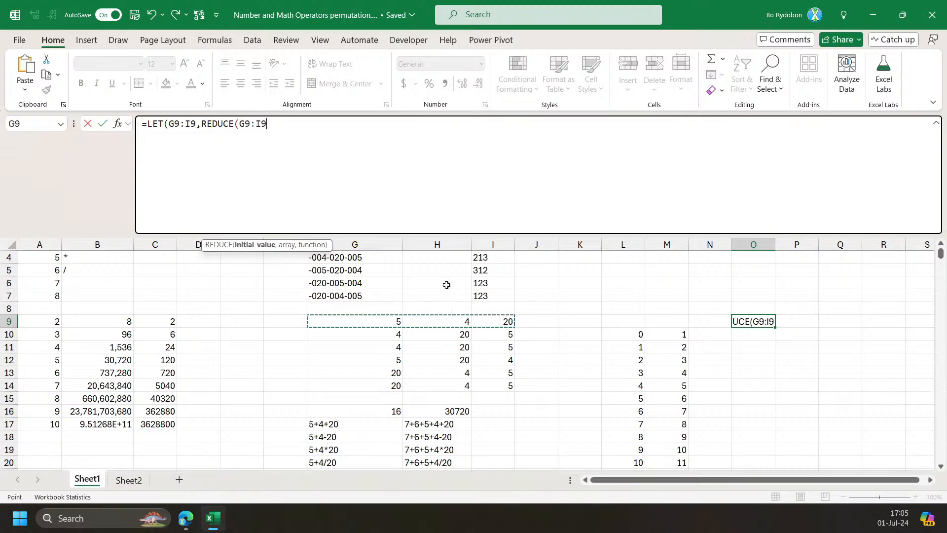
click(240, 124)
text(,)
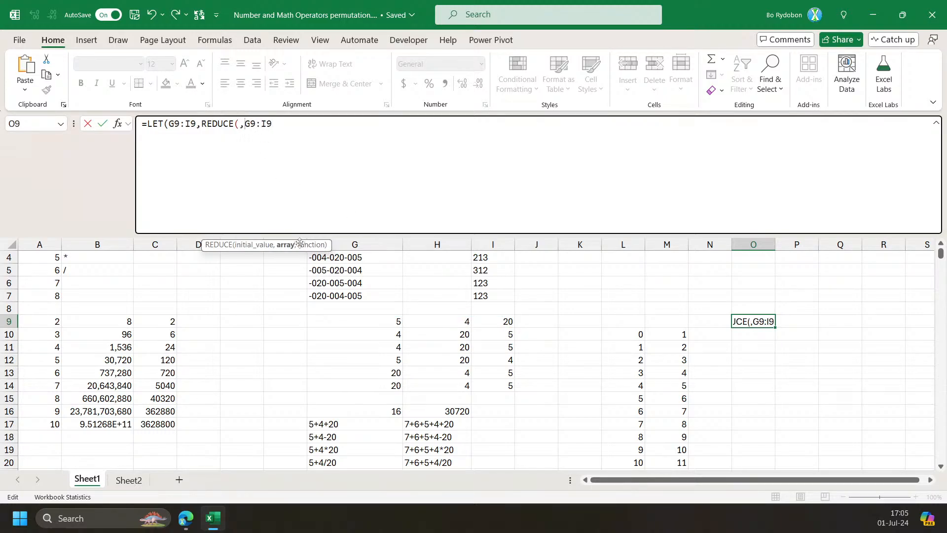
key(Left)
Give the REDUCE in O9 a LAMBDA function with the parameters a and v.
click(315, 138)
text(,la)
key(Tab)
key(ctrl+z)
text(LAMBDA()
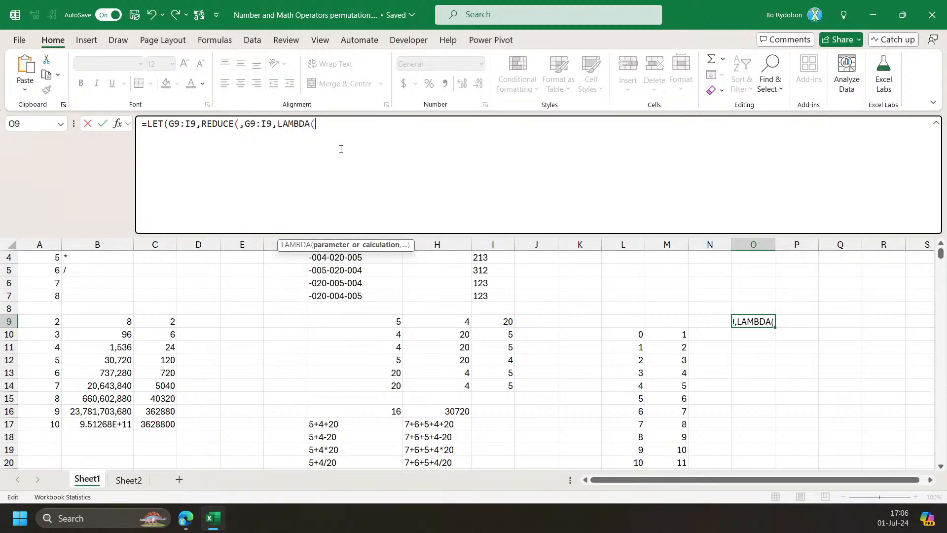
text(a,)
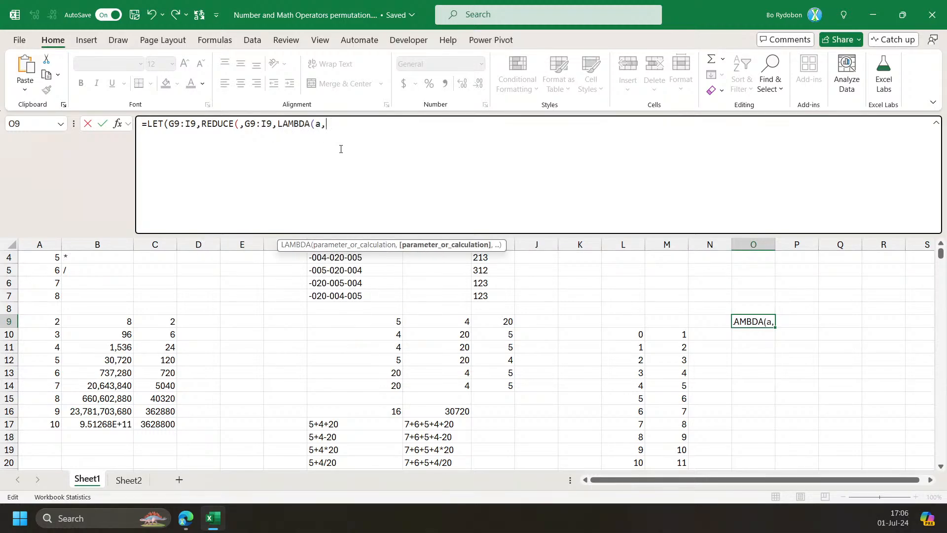
text(v,)
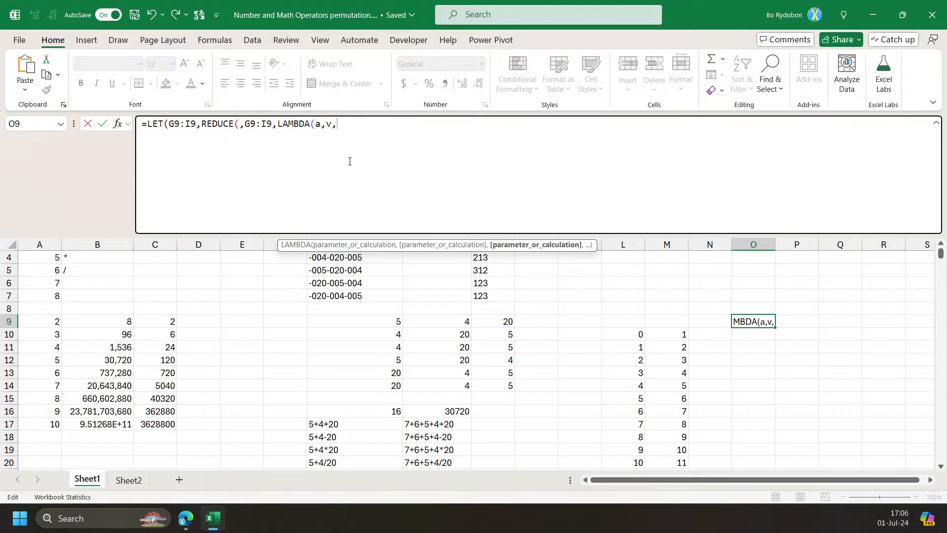
Enter a&TOROW(B2:B5)&v as the LAMBDA calculation in the O9 formula.
text(a&tor)
key(Tab)
scroll(98, 320, up, 1)
drag(68, 273, 76, 305)
text()&v)
click(491, 163)
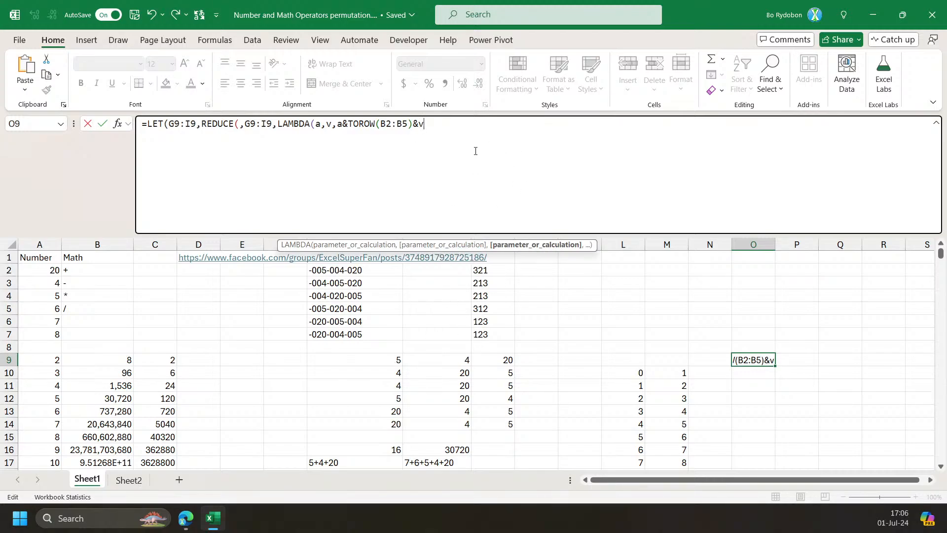
Wrap the LAMBDA calculation in TOCOL, close all parentheses, and try to commit the O9 formula.
click(339, 124)
text(TOCOL()
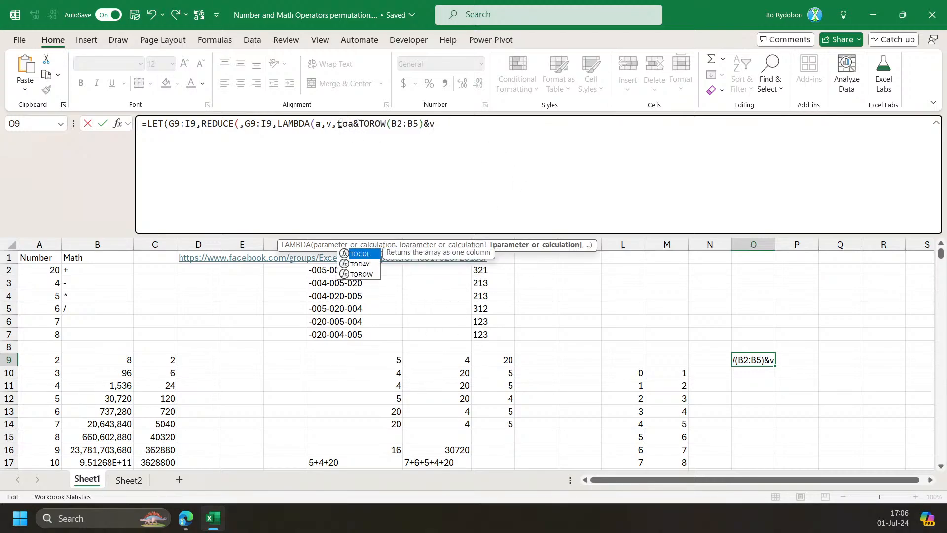
text()))))
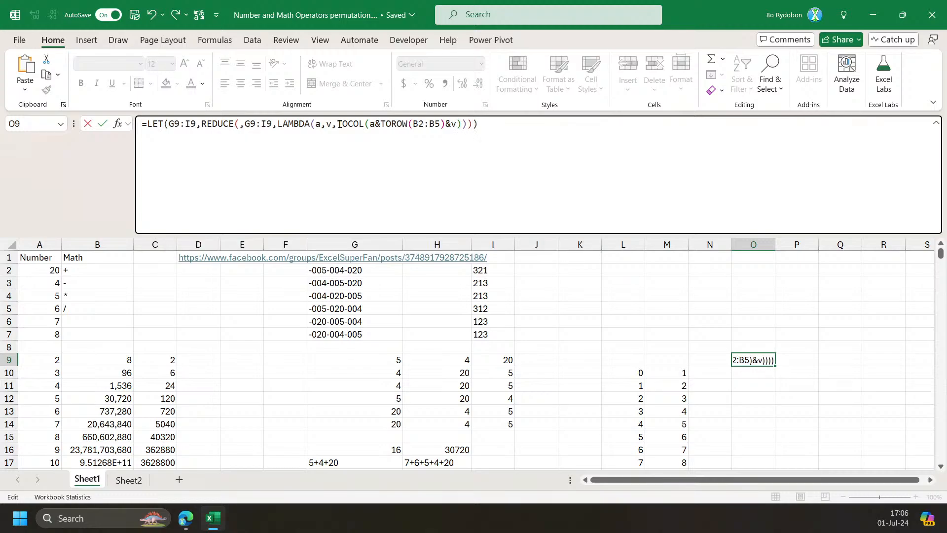
key(Return)
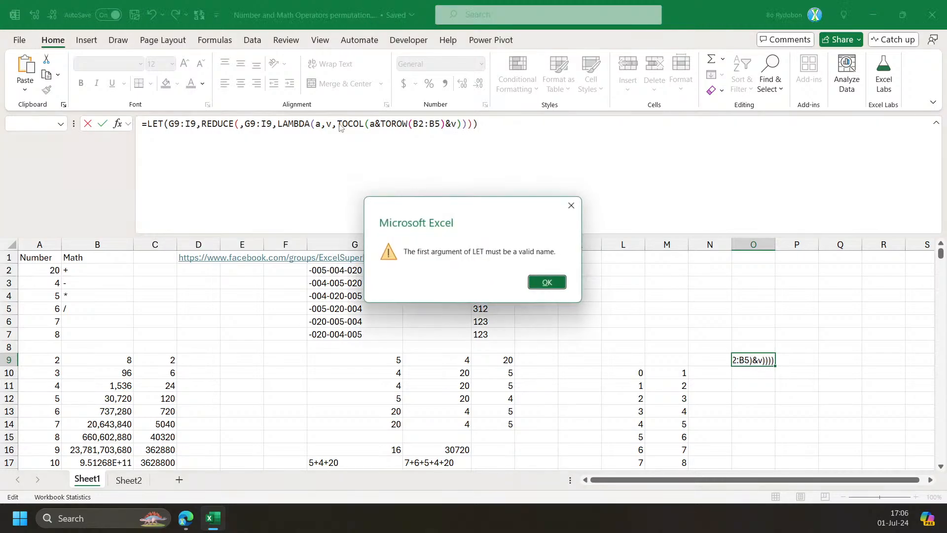
key(Return)
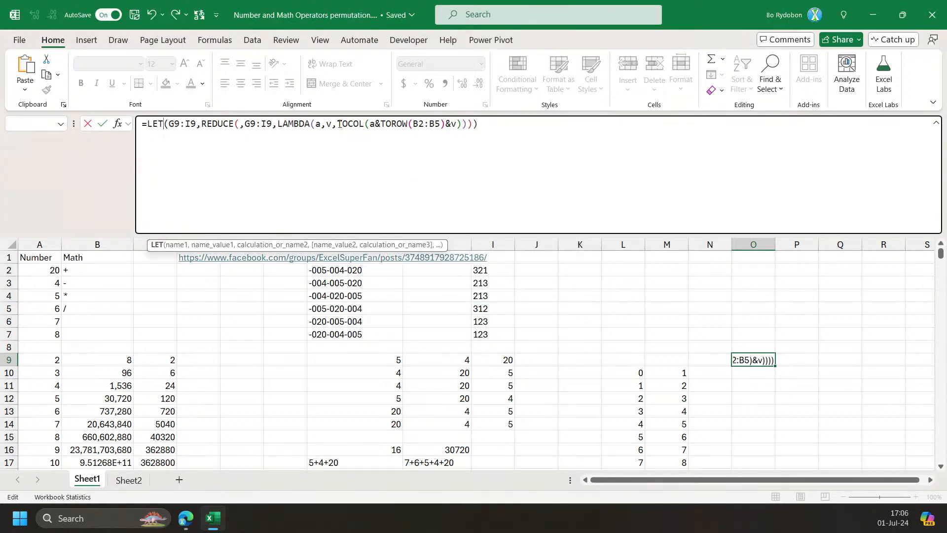
Remove LET(G9:I9, from the start of the O9 formula, commit it as a plain REDUCE, and check the spilled list.
key(Right)
drag(202, 124, 147, 126)
key(BackSpace)
key(Return)
click(518, 296)
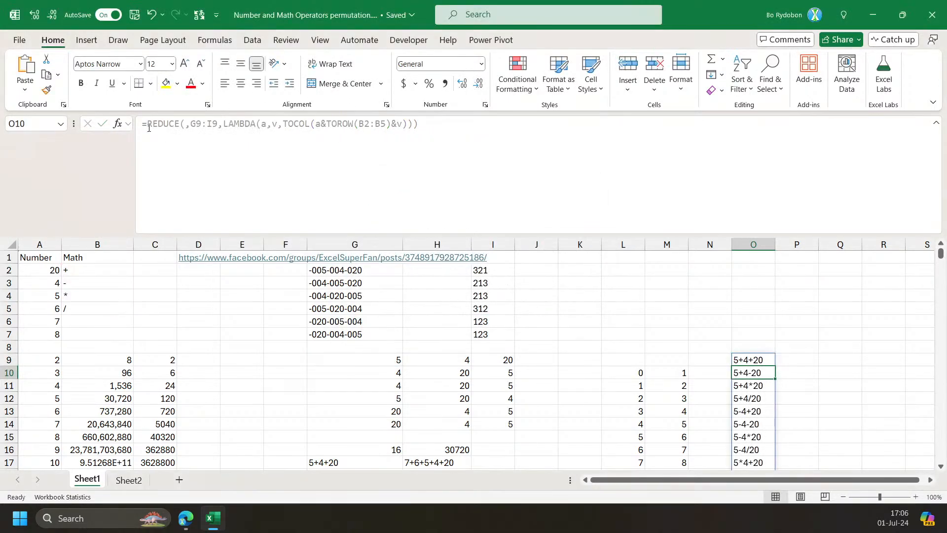
scroll(709, 355, down, 3)
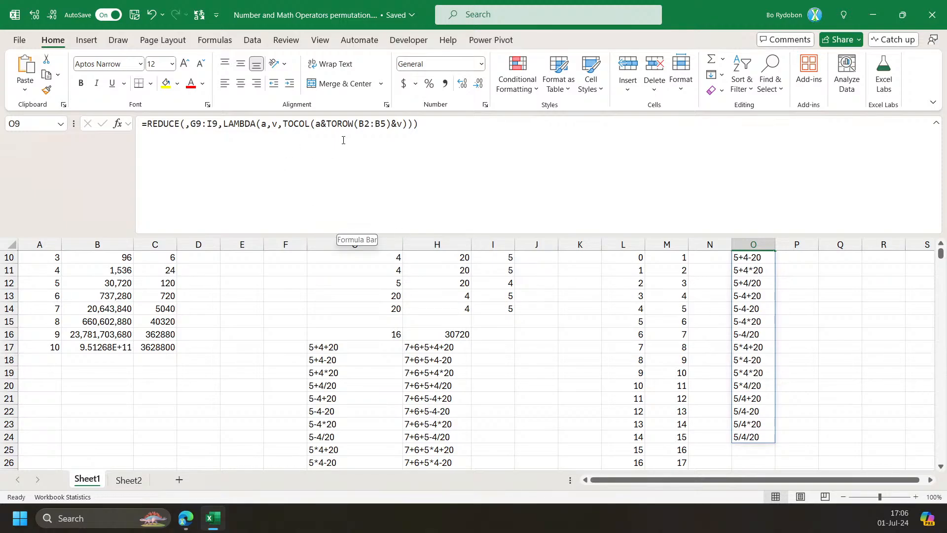
Copy the whole REDUCE expression from O9 into the H17 formula, on its own line, replacing the v returned when n=1.
click(262, 125)
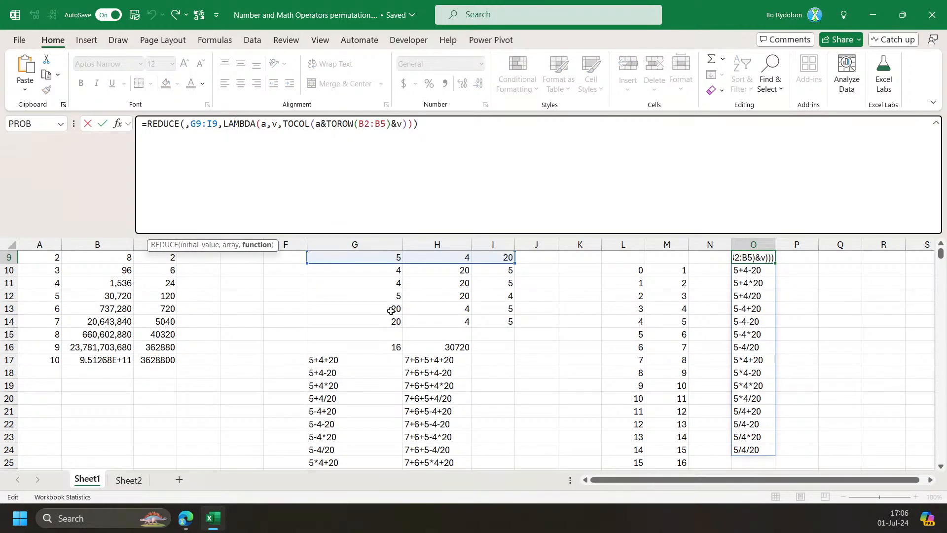
key(ctrl+Return)
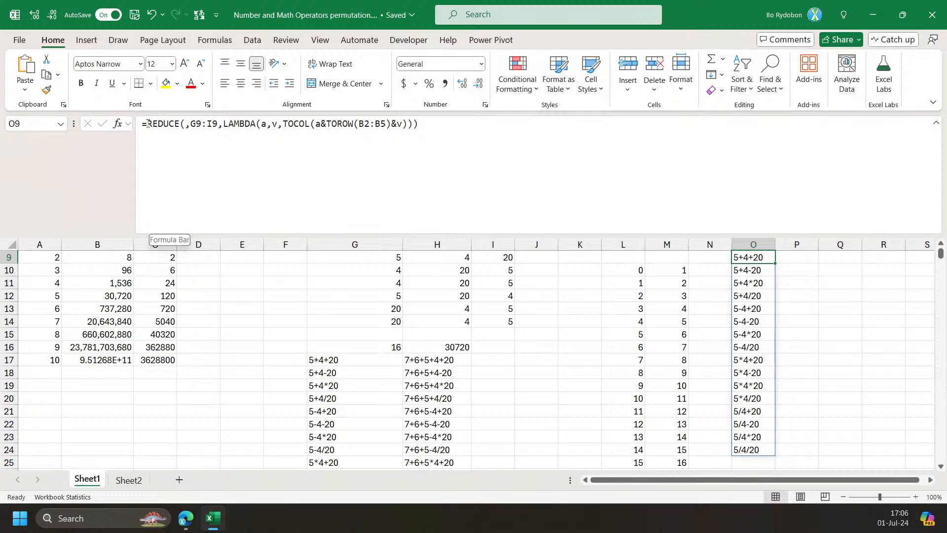
drag(147, 124, 544, 139)
key(ctrl+c)
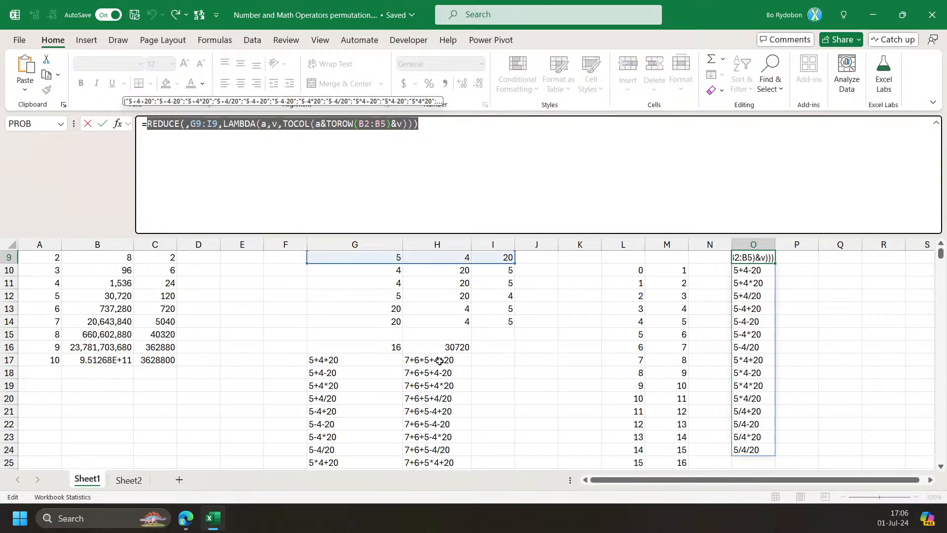
key(Escape)
click(439, 360)
click(364, 158)
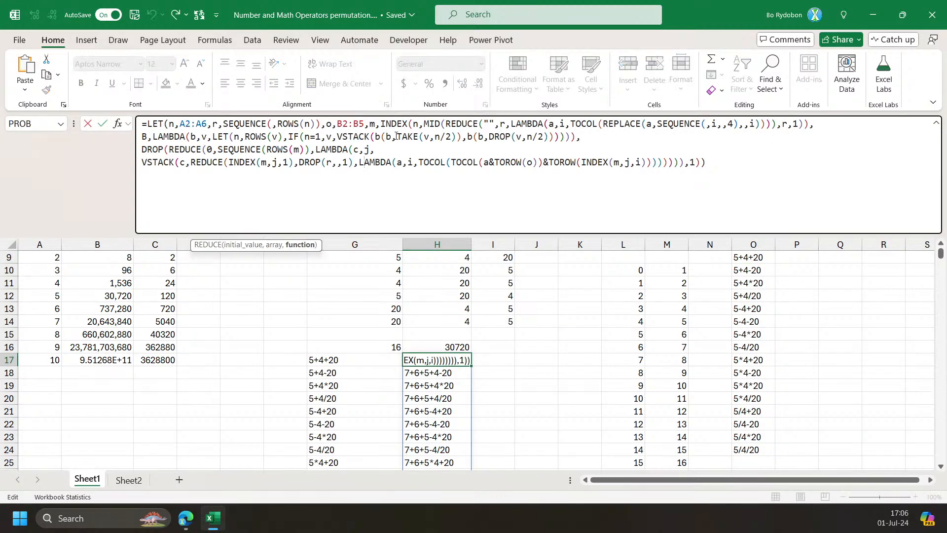
double_click(329, 136)
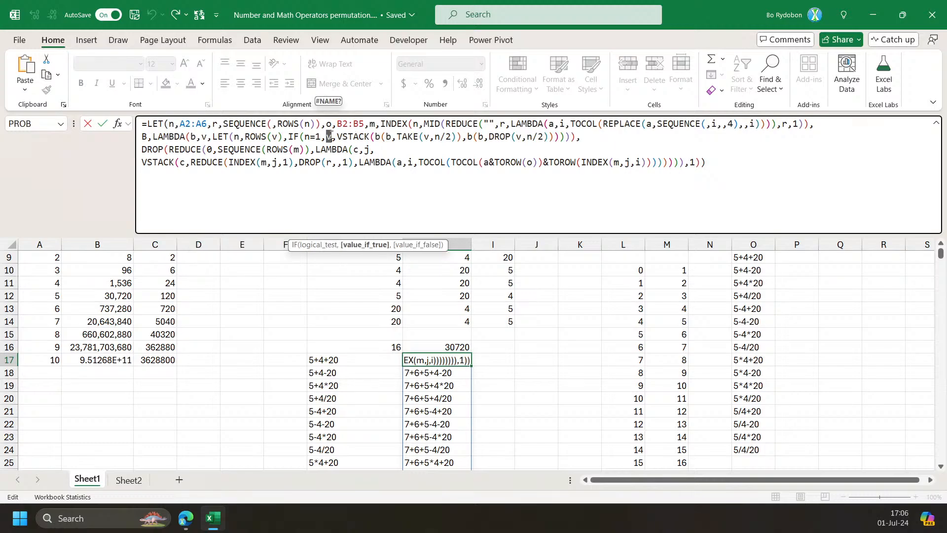
key(alt+Return)
key(alt+Return)
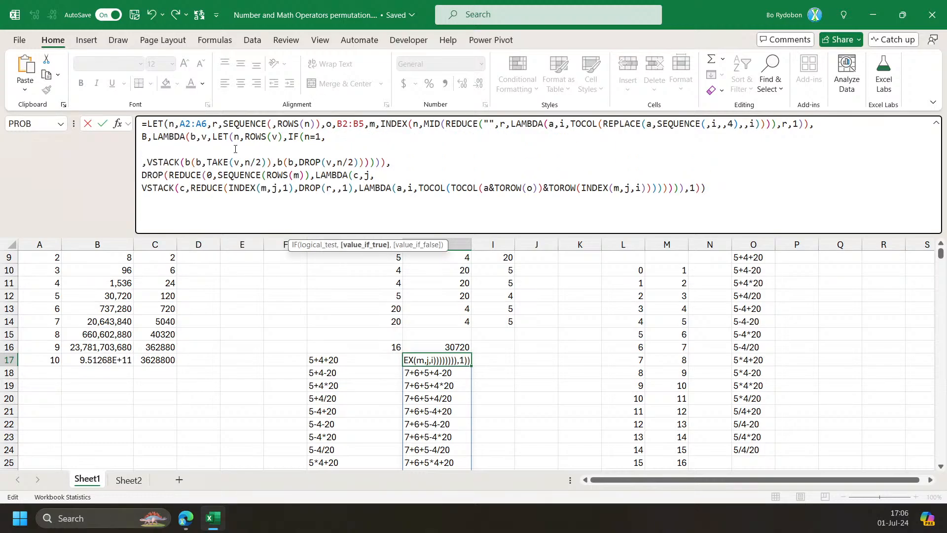
key(ctrl+v)
In the pasted REDUCE in H17, replace G9:I9 with v, the LAMBDA's v with x, and B2:B5 with o.
double_click(198, 149)
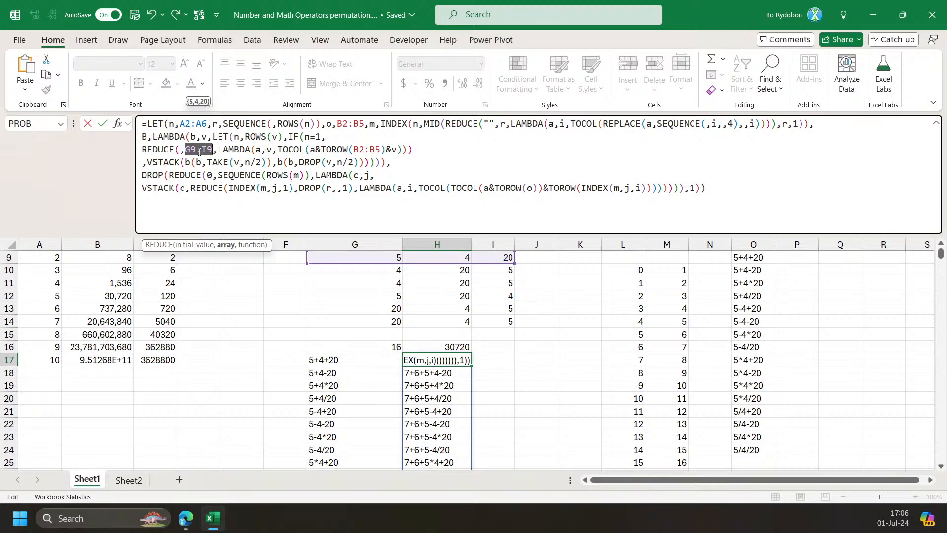
text(v)
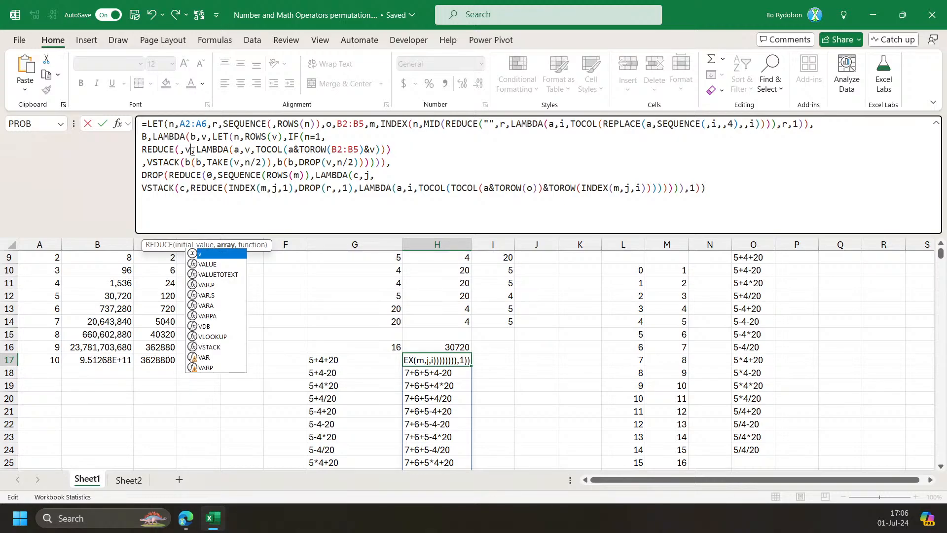
click(246, 151)
double_click(247, 150)
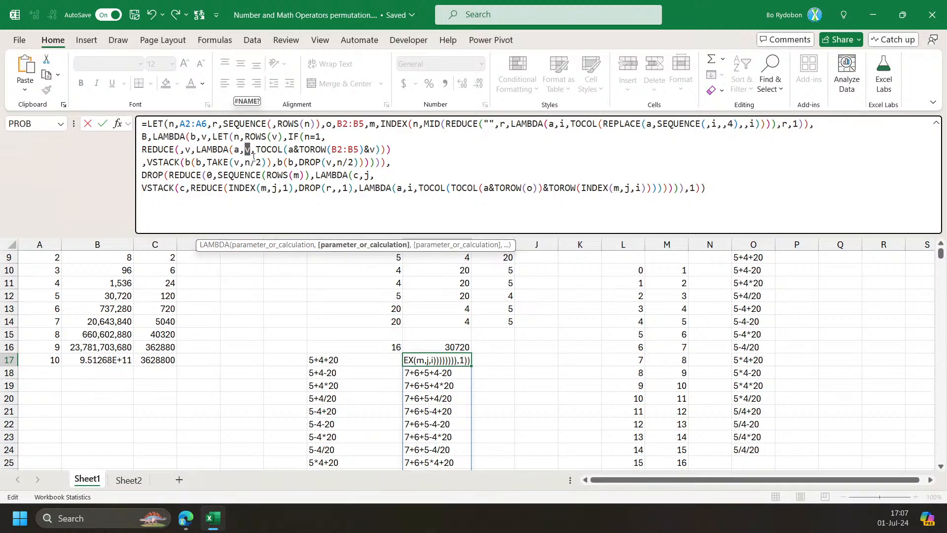
text(x)
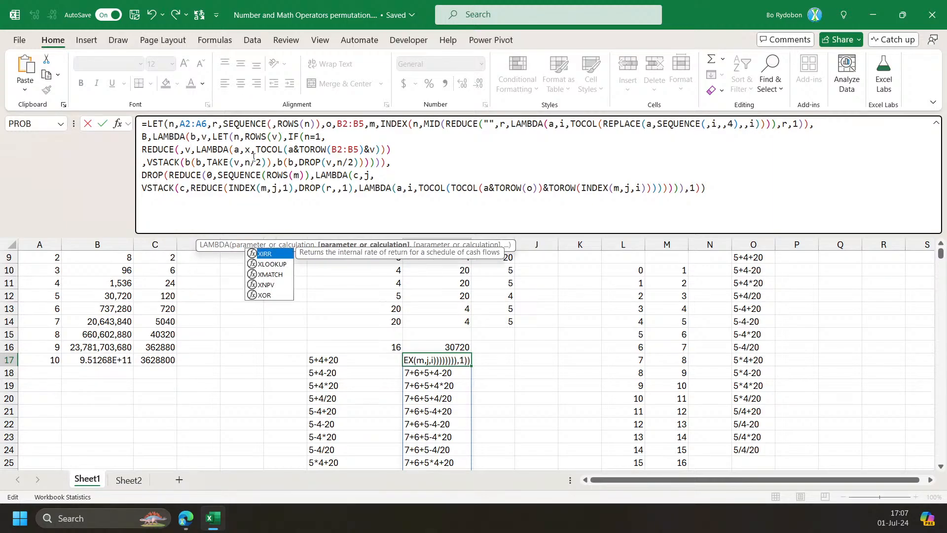
double_click(372, 149)
text(x)
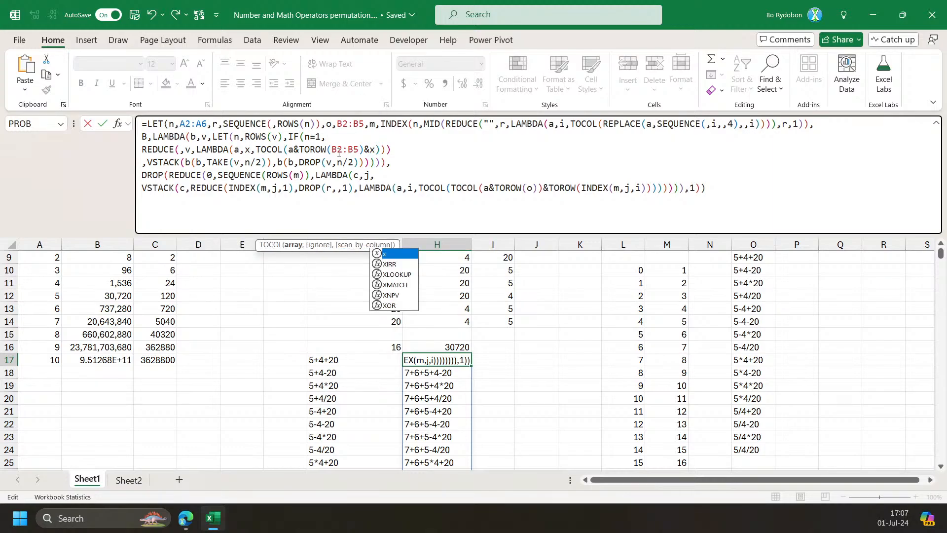
double_click(339, 150)
text(o)
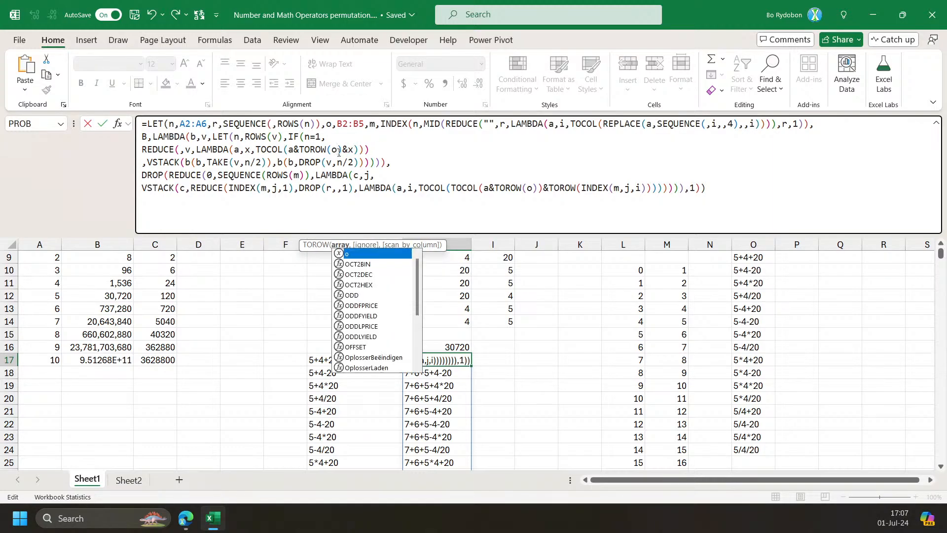
key(Escape)
Join the VSTACK part onto the REDUCE line, insert a blank line before DROP(REDUCE(, and commit the H17 formula.
click(390, 148)
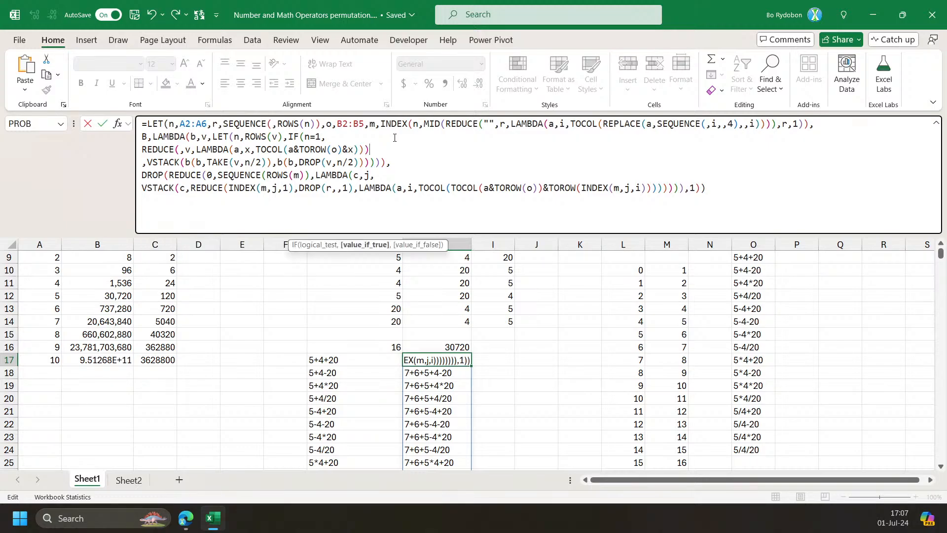
key(Delete)
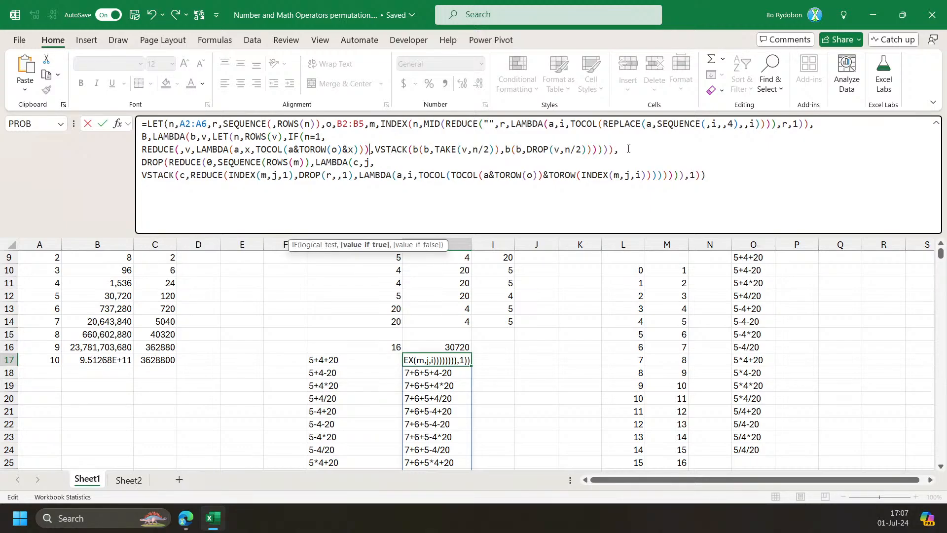
click(628, 149)
key(alt+Return)
click(614, 152)
key(Left)
key(Right)
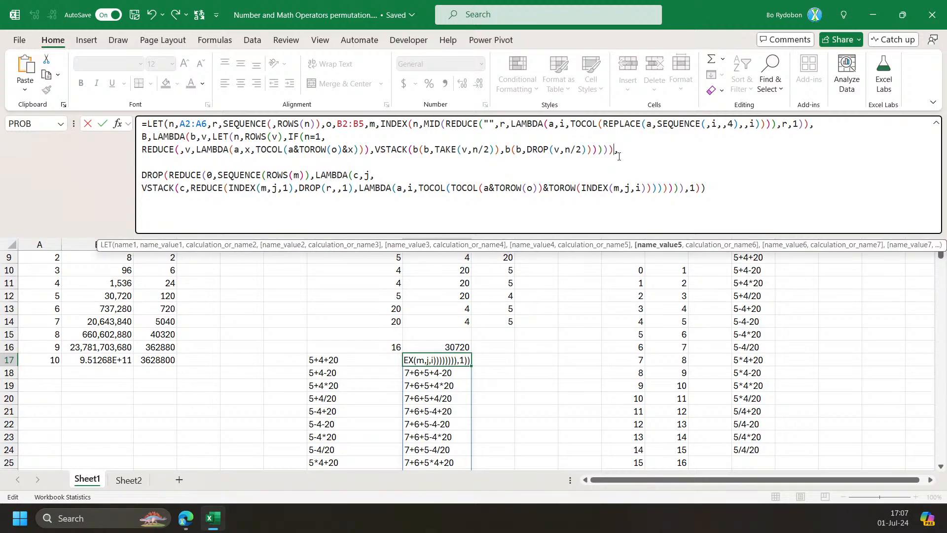
key(ctrl+Return)
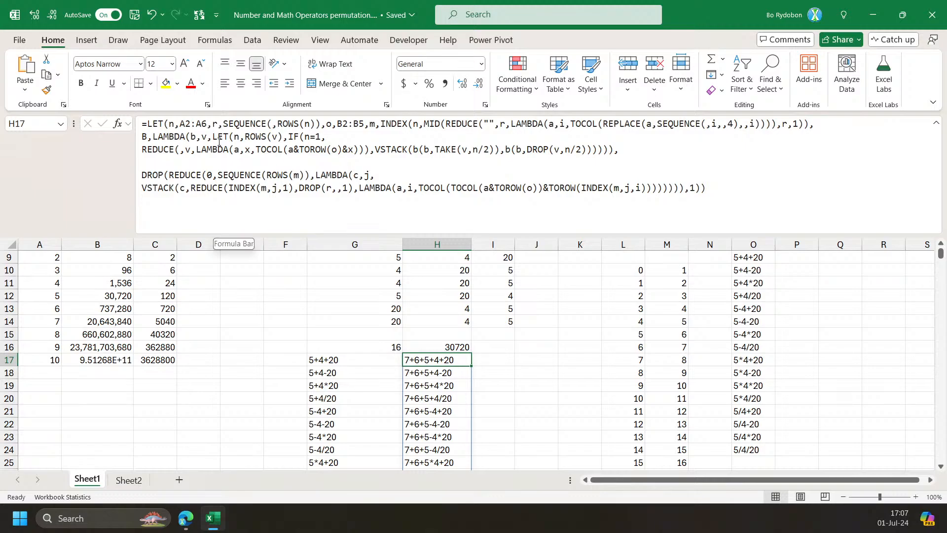
Replace the final DROP(REDUCE(...)) expression in the H17 formula with the recursive call b(b,m), close the LET, and commit.
click(160, 173)
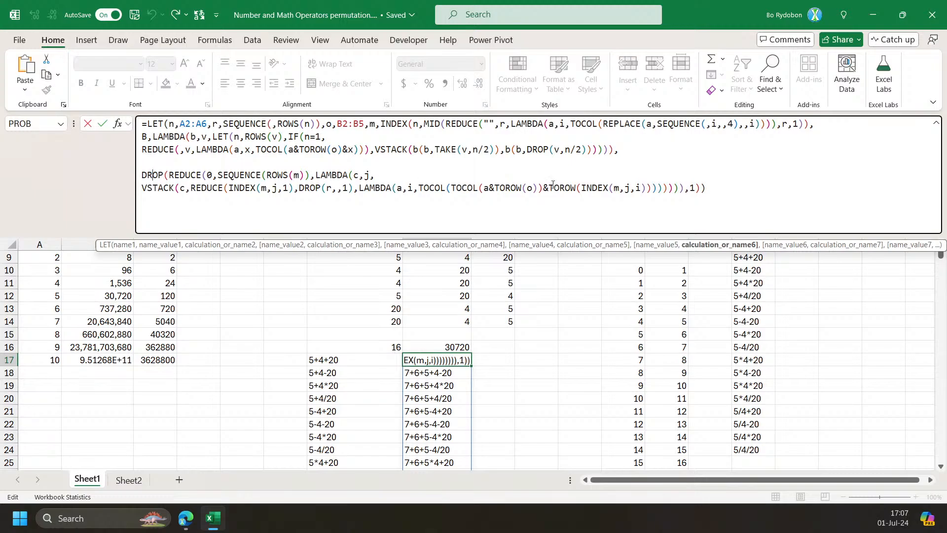
drag(701, 188, 125, 179)
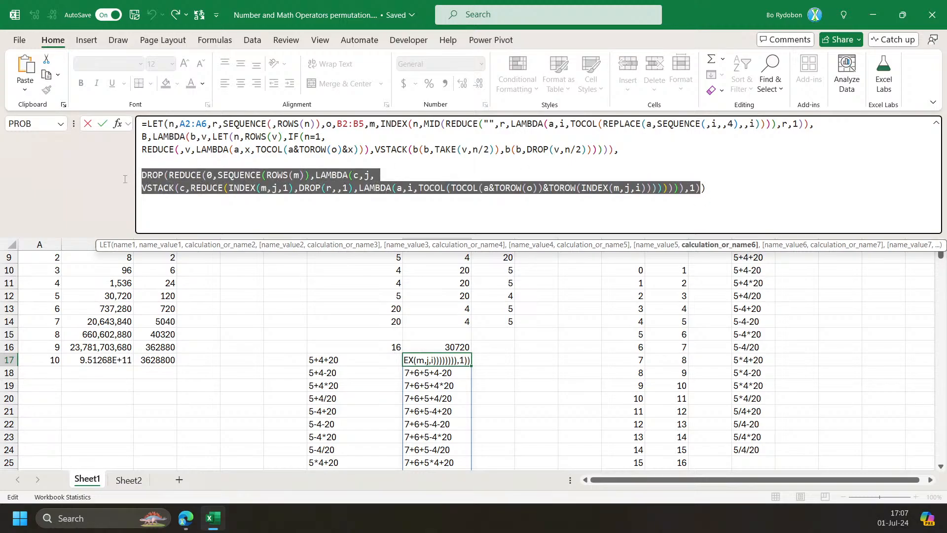
text(b(b)
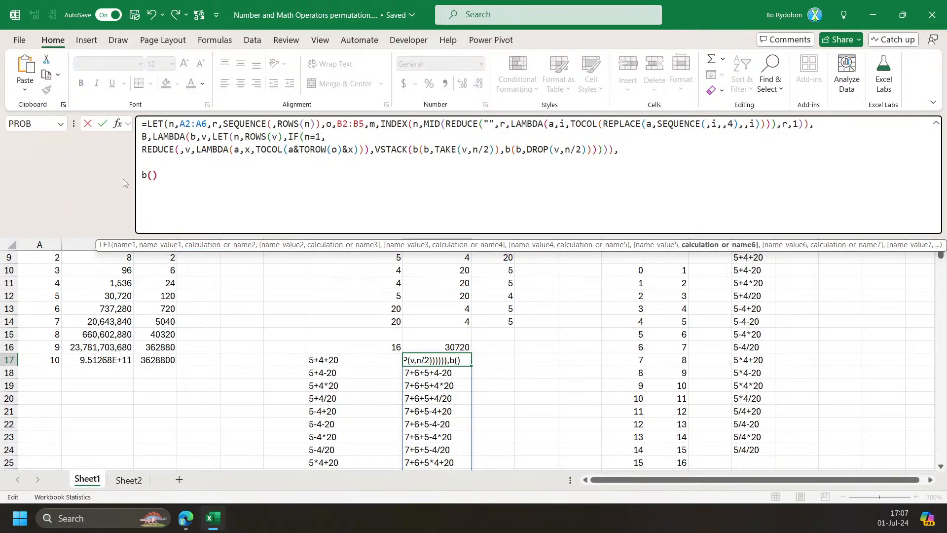
text(,)
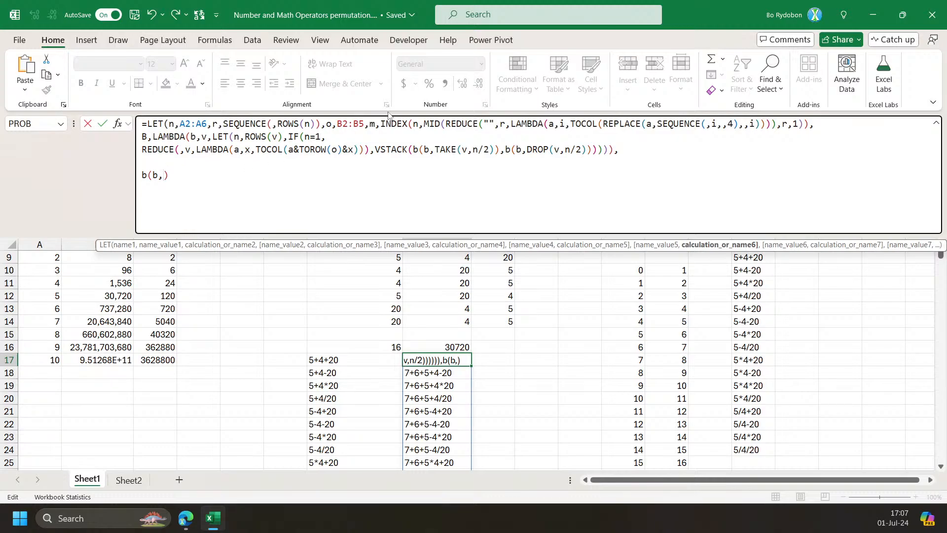
text(m)
key(Escape)
text())
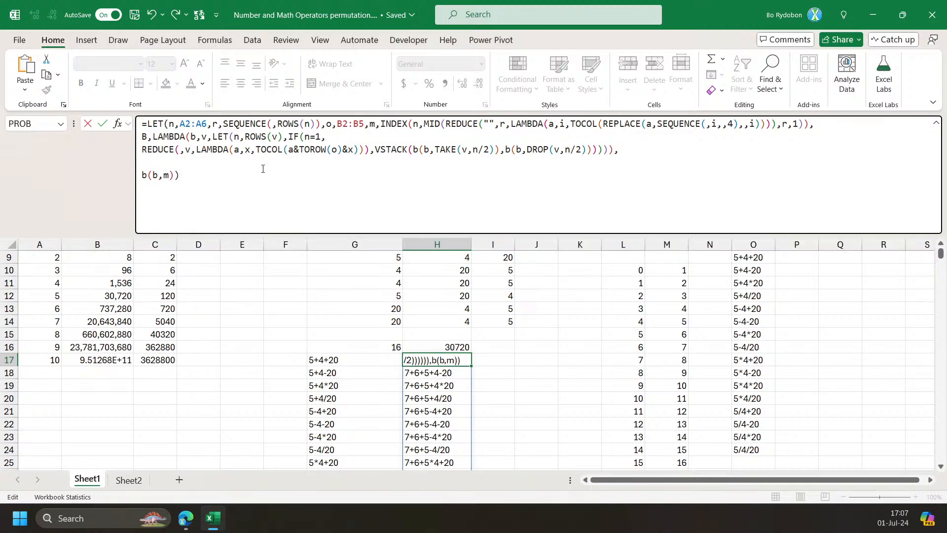
key(Return)
key(Up)
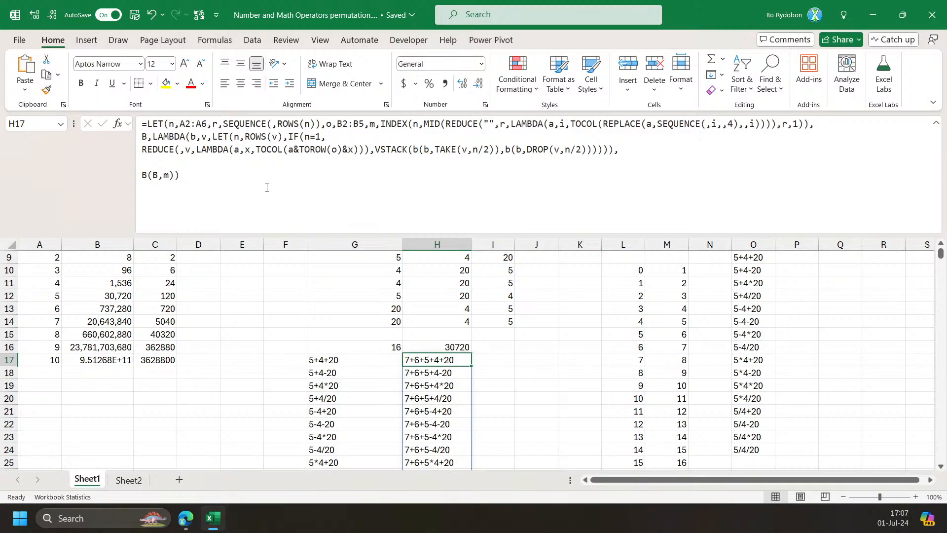
Move the B(B,m) formula from H17 into I17, and restore the DROP(REDUCE version in H17.
click(179, 164)
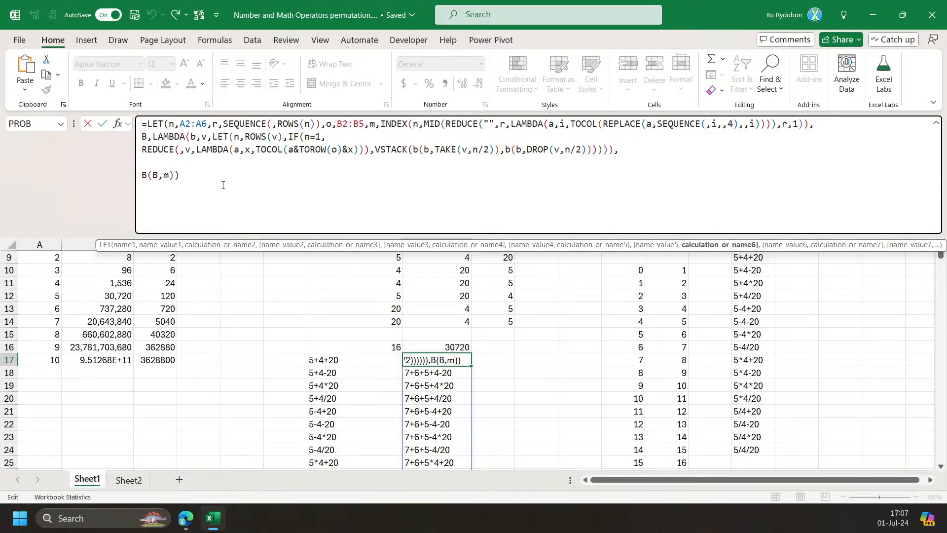
key(ctrl+a)
key(Escape)
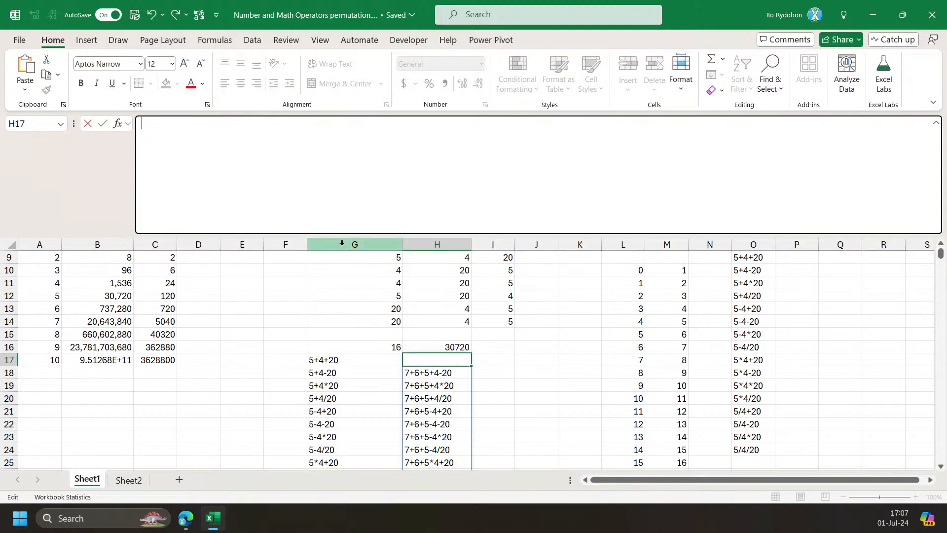
key(ctrl+z)
click(493, 361)
click(247, 159)
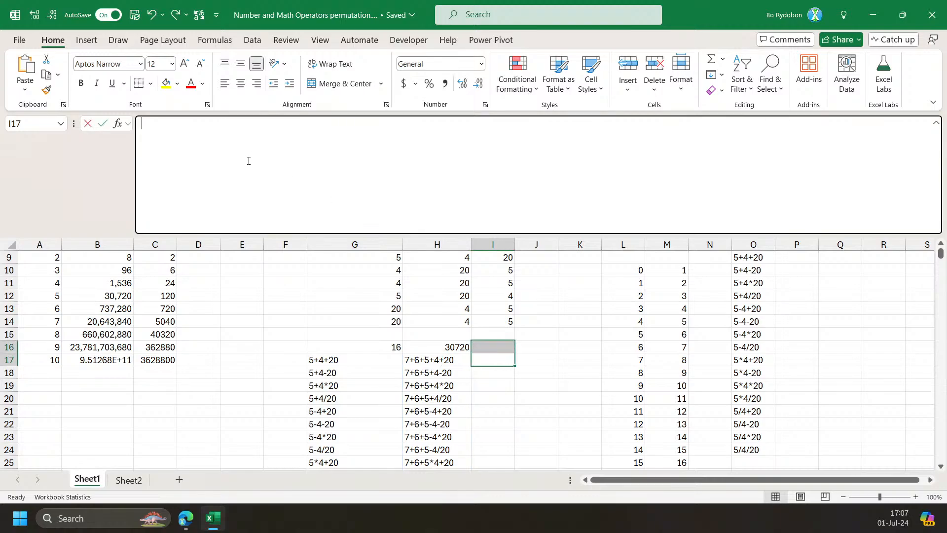
key(ctrl+v)
key(Return)
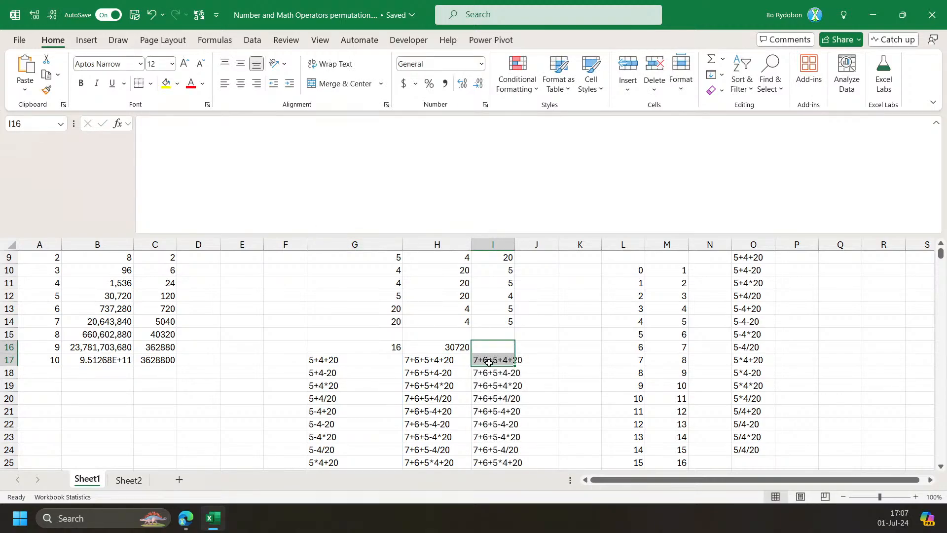
Compare the formulas stored in I17 and H17, leaving both unmodified.
click(487, 363)
click(341, 175)
key(Return)
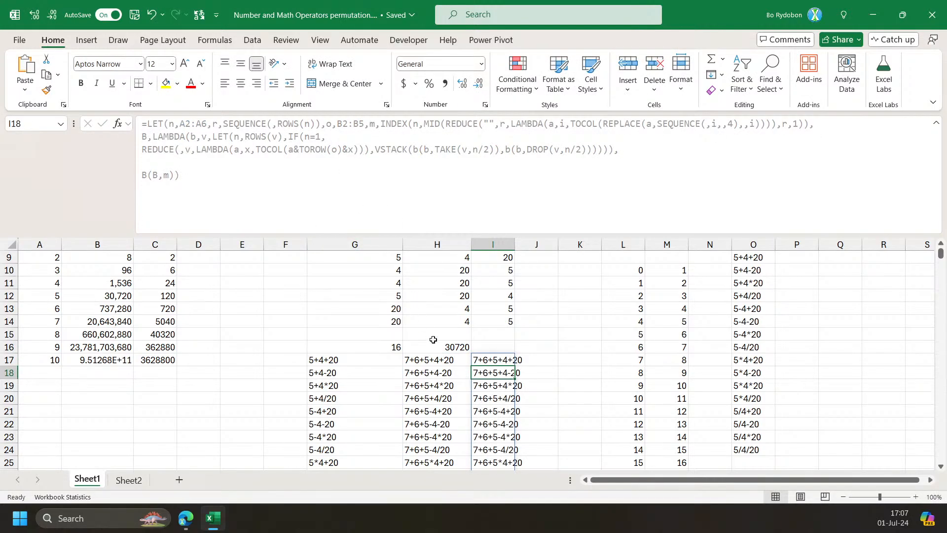
click(429, 360)
click(216, 184)
key(Return)
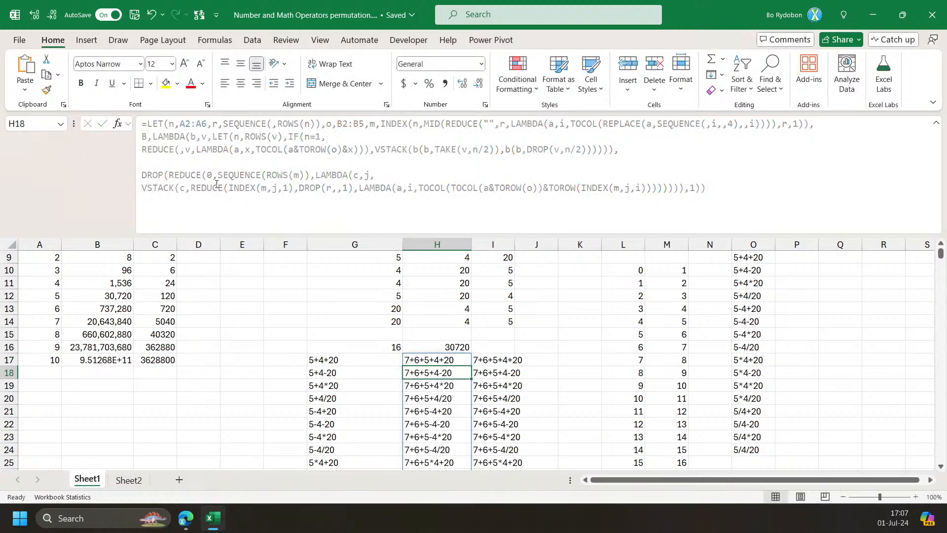
key(Up)
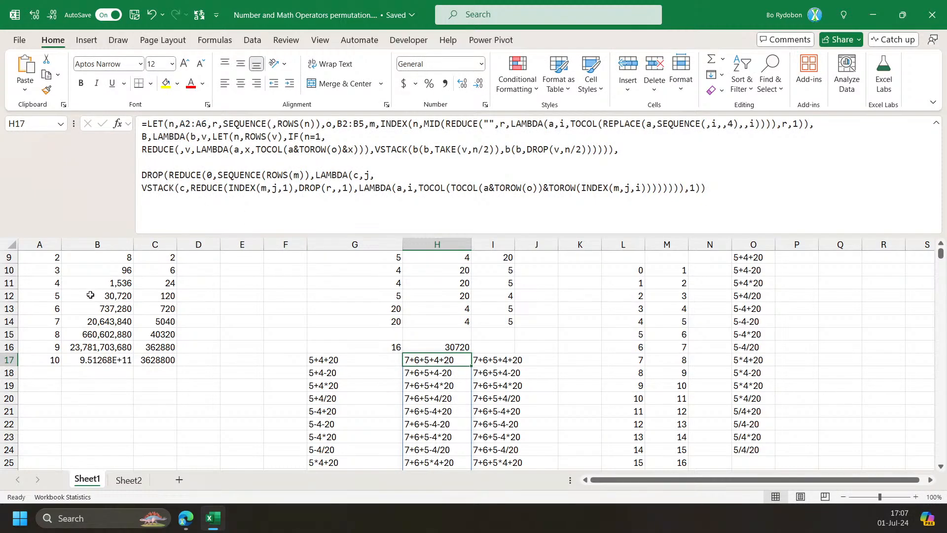
Widen column I and extend the number range in the I17 formula to A2:A7.
scroll(53, 317, up, 3)
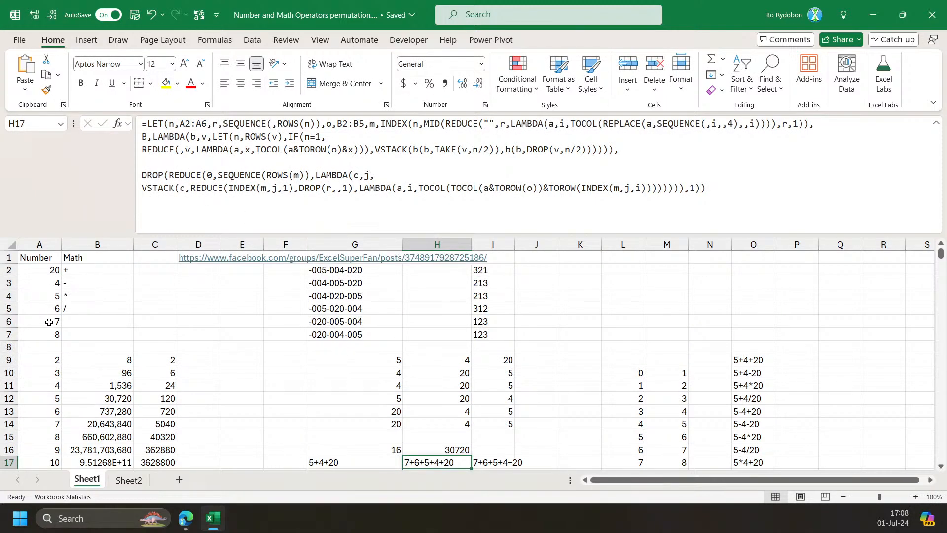
scroll(394, 402, down, 1)
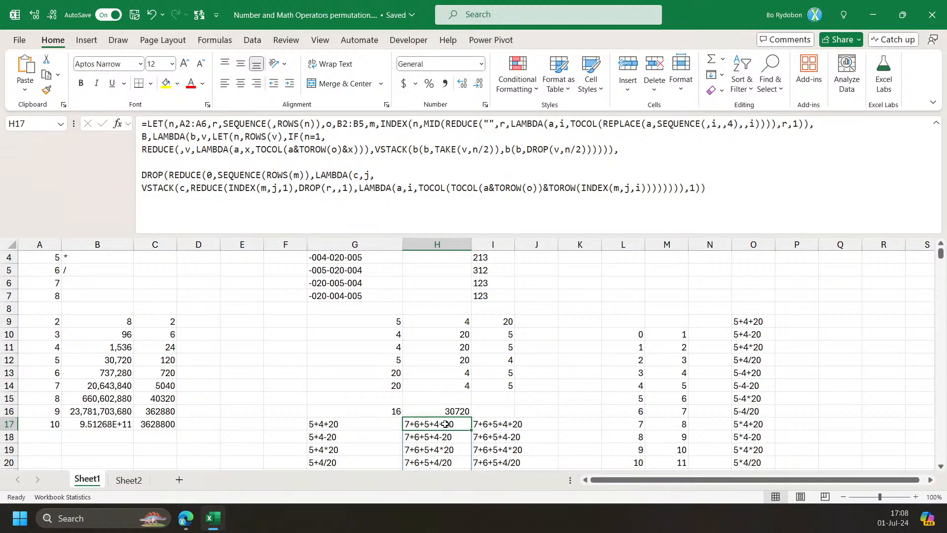
click(504, 426)
drag(513, 243, 541, 244)
key(F2)
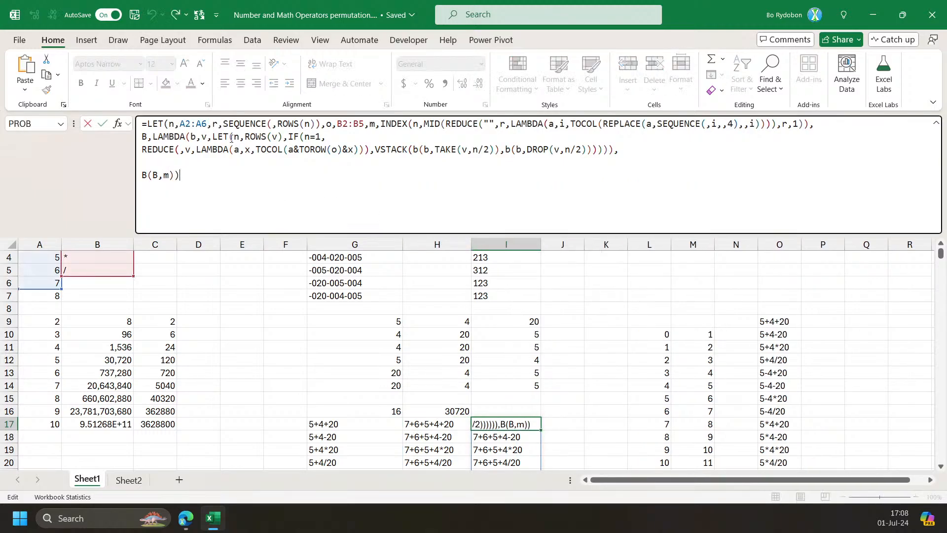
click(208, 125)
key(BackSpace)
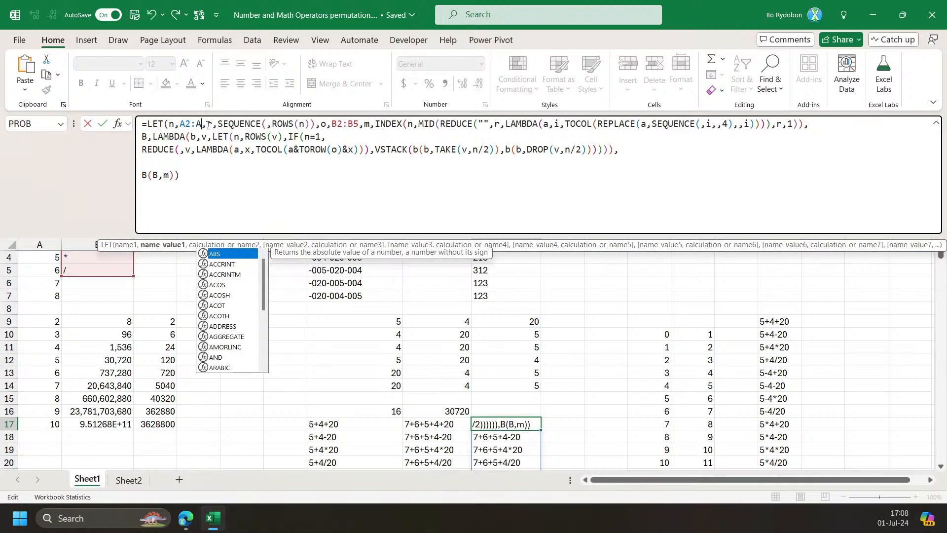
text(7)
key(ctrl+Return)
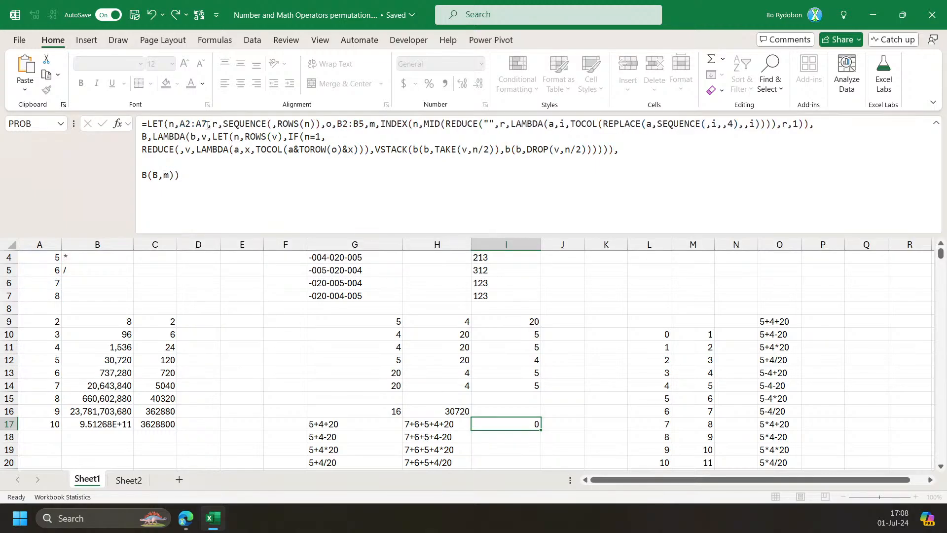
Reduce the formula bar's height and fill the ROWS count formula from H16 into I16.
click(500, 425)
drag(509, 235, 509, 183)
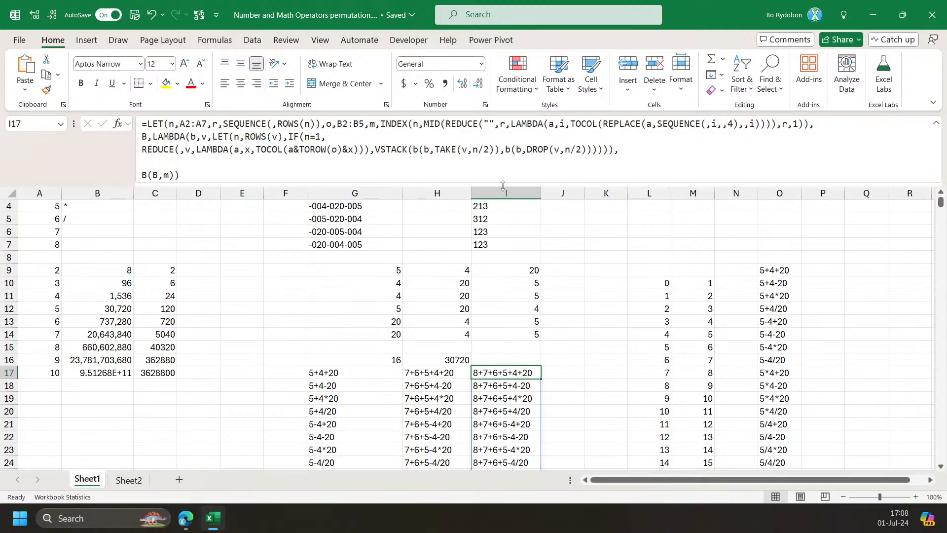
click(509, 356)
text(=)
key(BackSpace)
key(Left)
shift+click(509, 354)
key(ctrl+r)
click(518, 373)
click(523, 361)
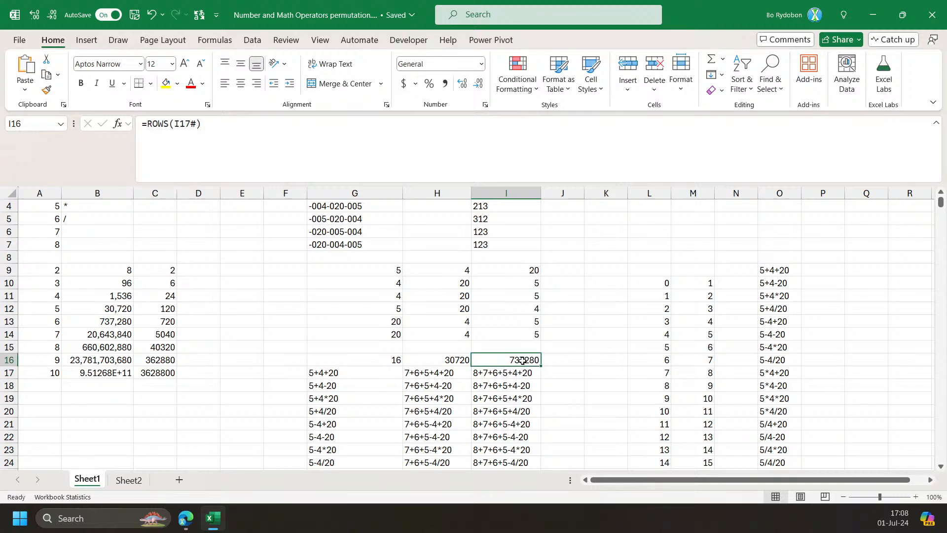
Remove the blank line above B(B,m) and the line break after n=1 in the I17 formula, and commit.
click(513, 373)
click(186, 159)
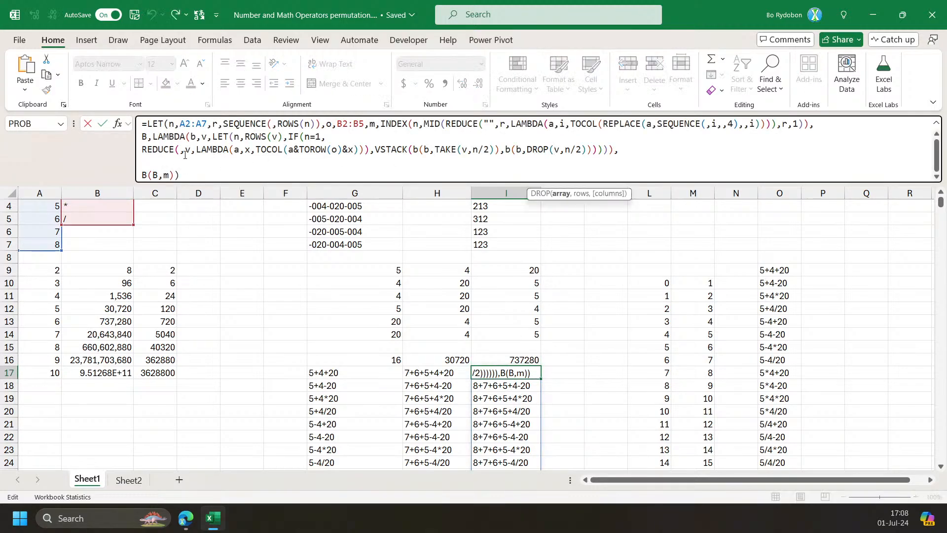
key(BackSpace)
key(ctrl+Return)
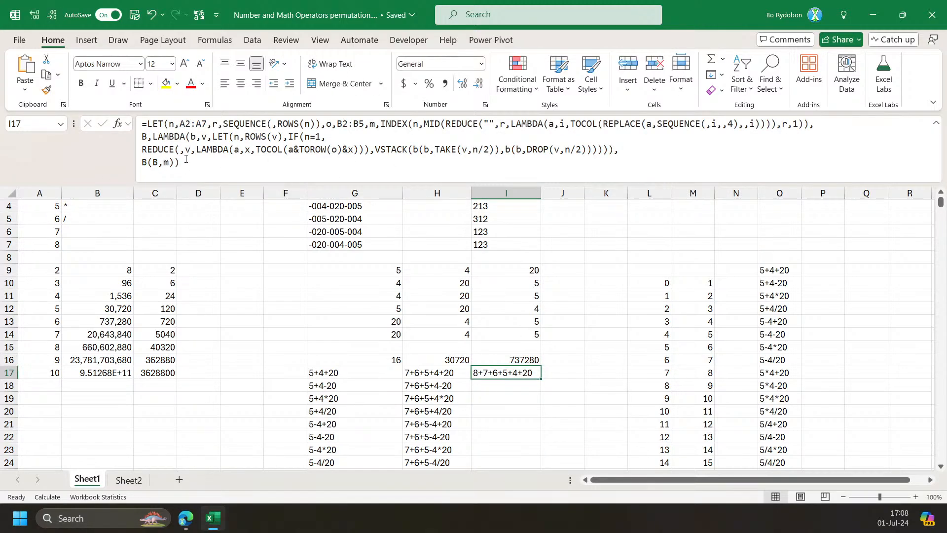
key(Return)
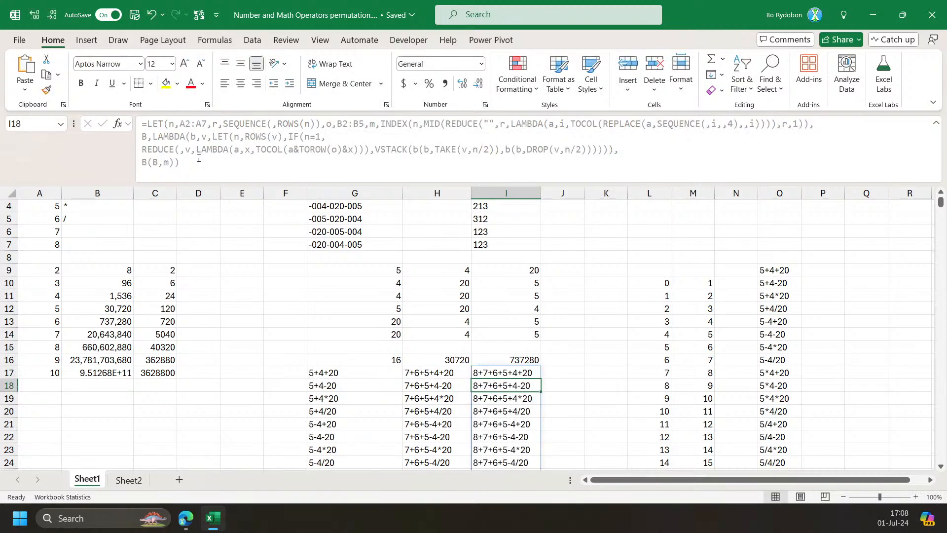
click(361, 139)
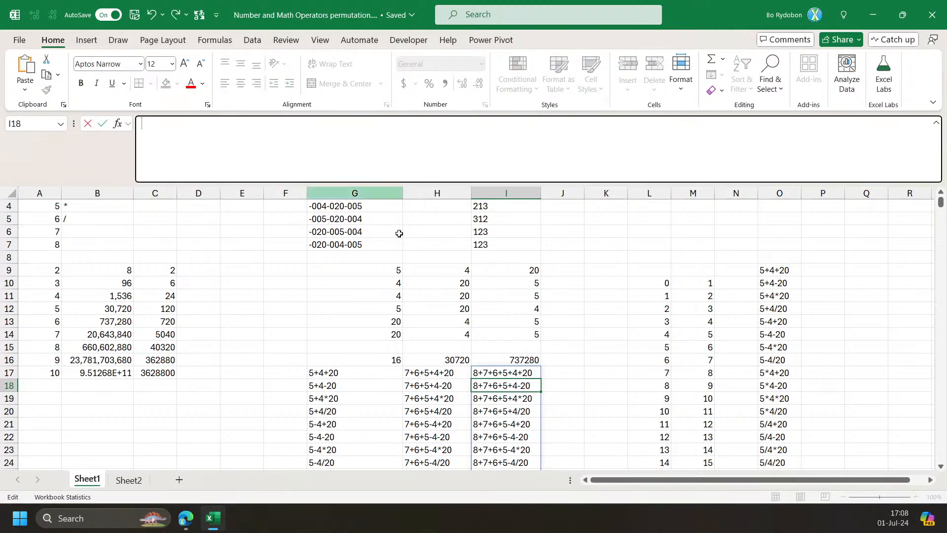
click(520, 370)
click(340, 136)
key(Delete)
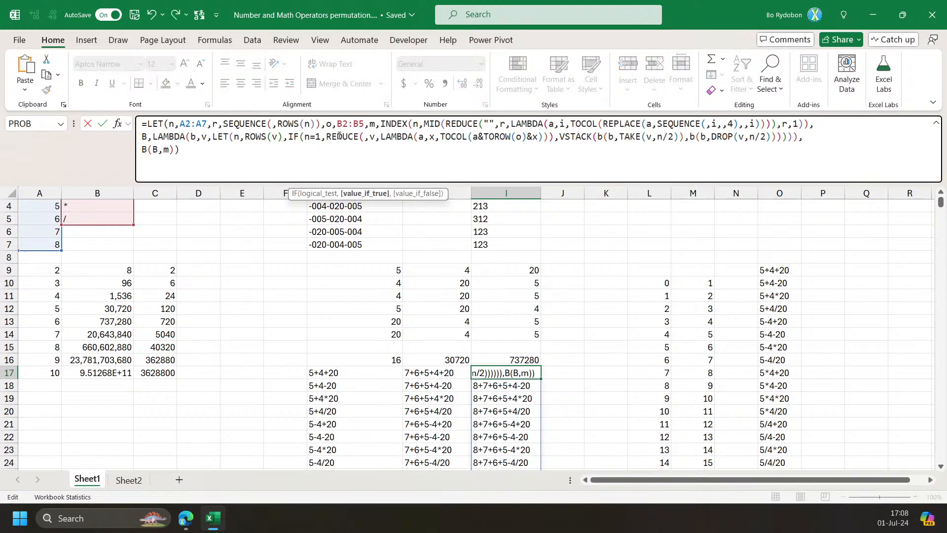
key(Return)
Switch to the Facebook post in the browser and compare its last commented recursive formula with the permutation formula in Sheet2's P2.
click(208, 520)
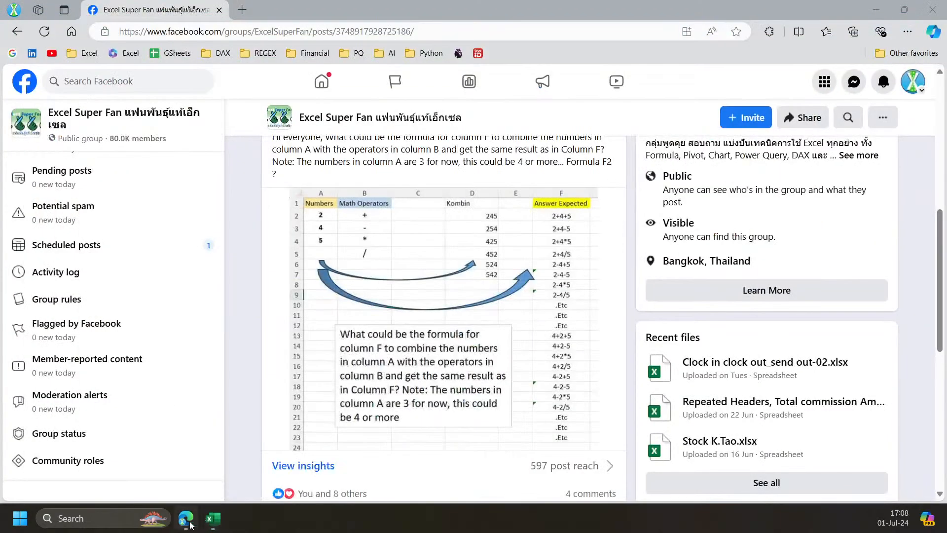
scroll(431, 347, down, 8)
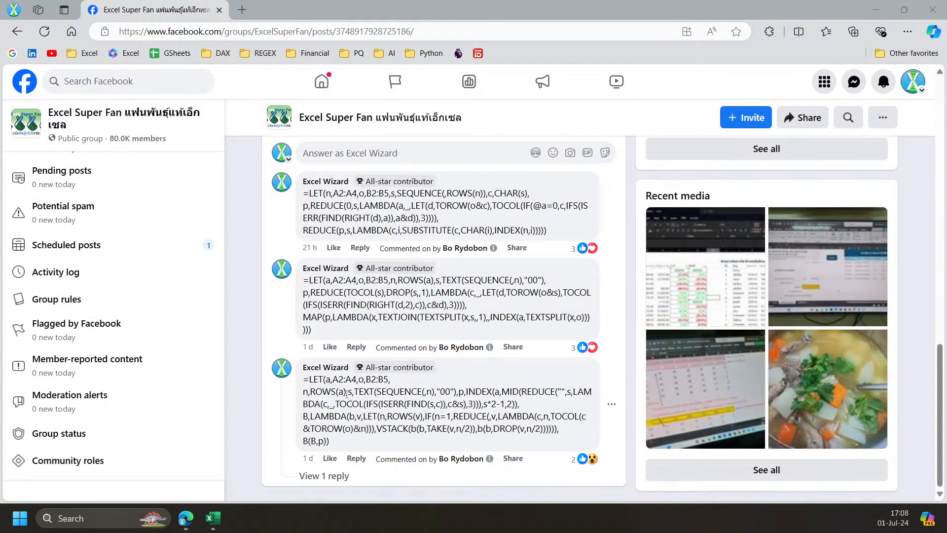
drag(360, 392, 592, 392)
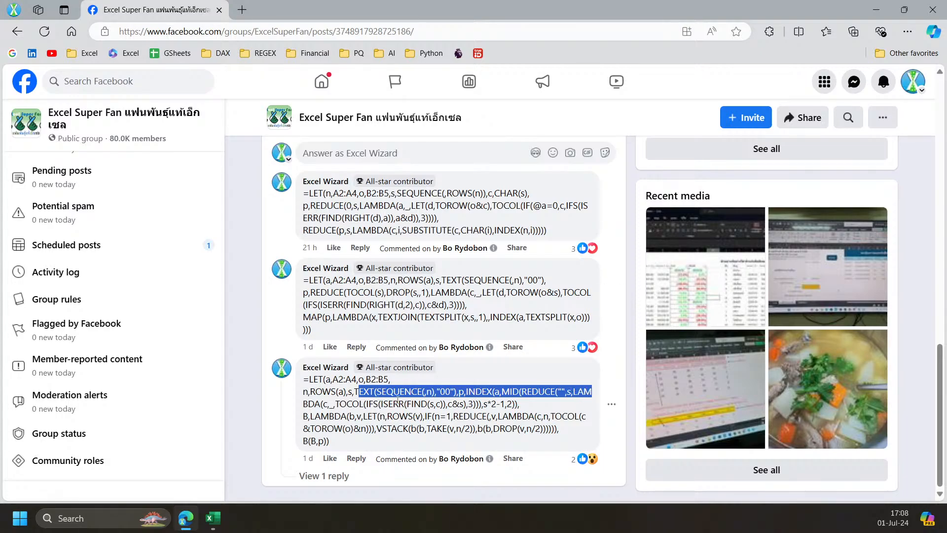
click(213, 518)
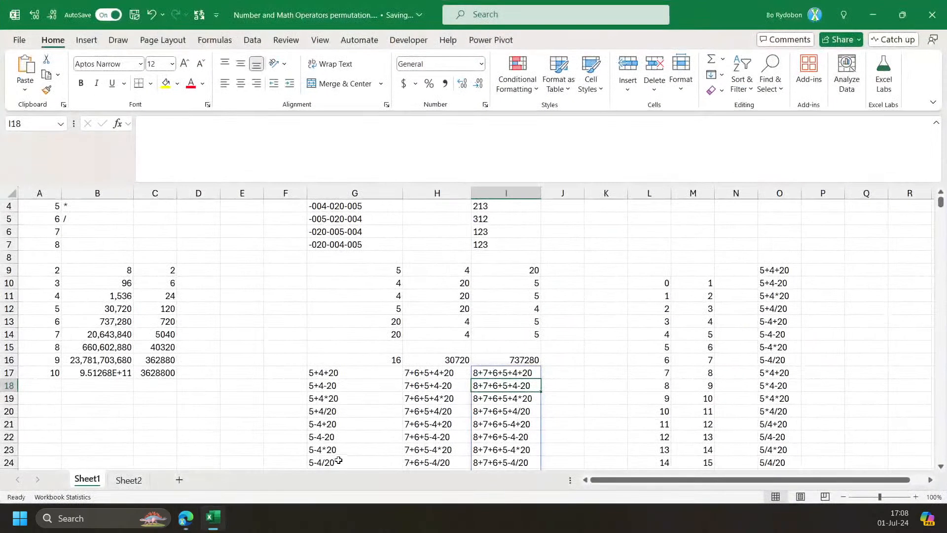
click(142, 482)
click(715, 221)
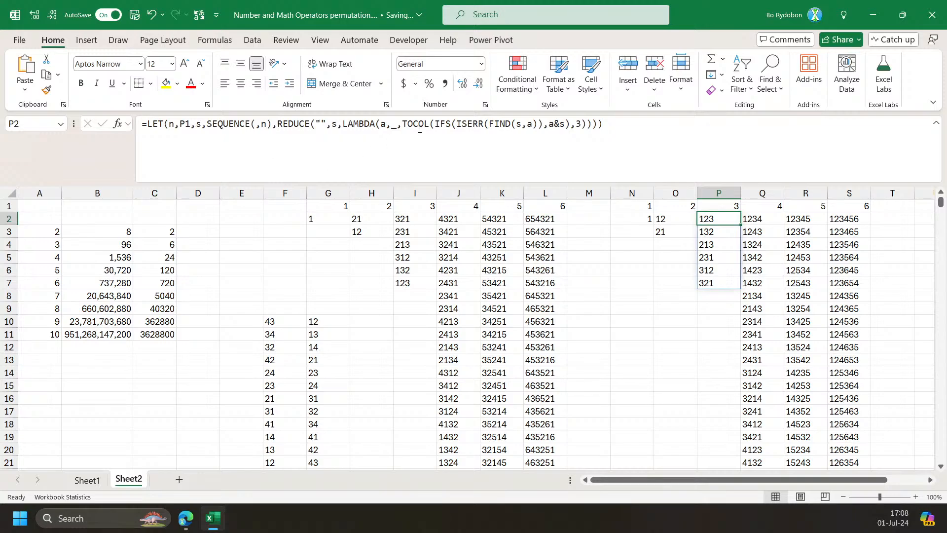
click(87, 480)
click(186, 518)
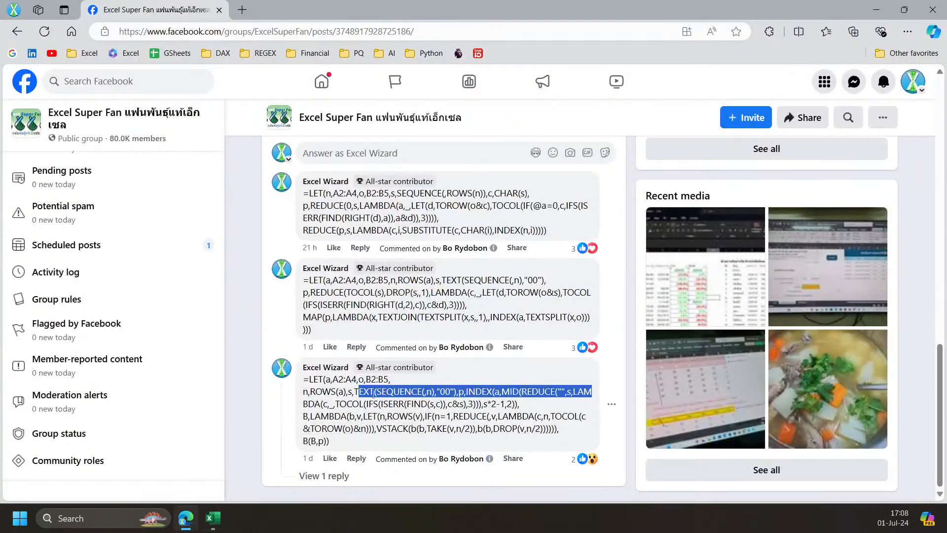
drag(335, 445, 299, 381)
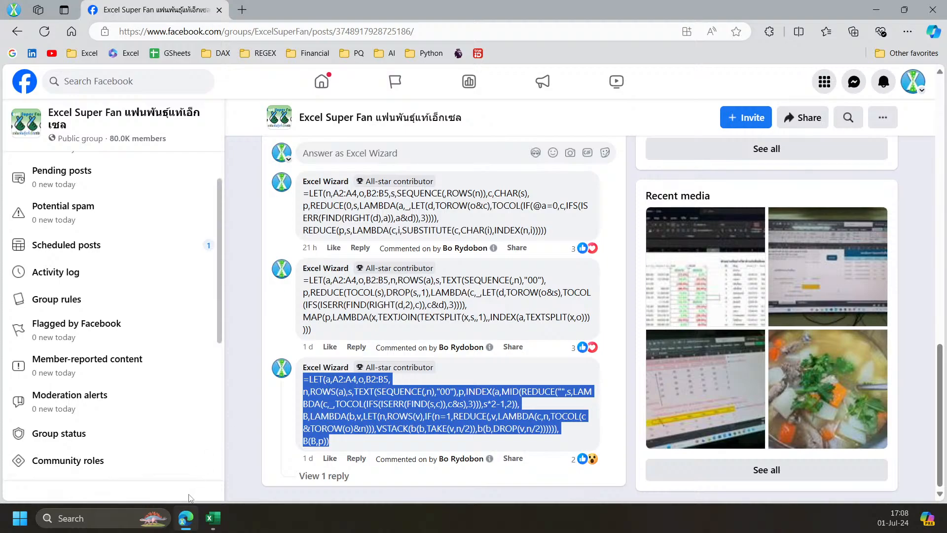
Switch back to Excel and review the I17 formula with its referenced number and operator ranges.
click(213, 518)
click(499, 371)
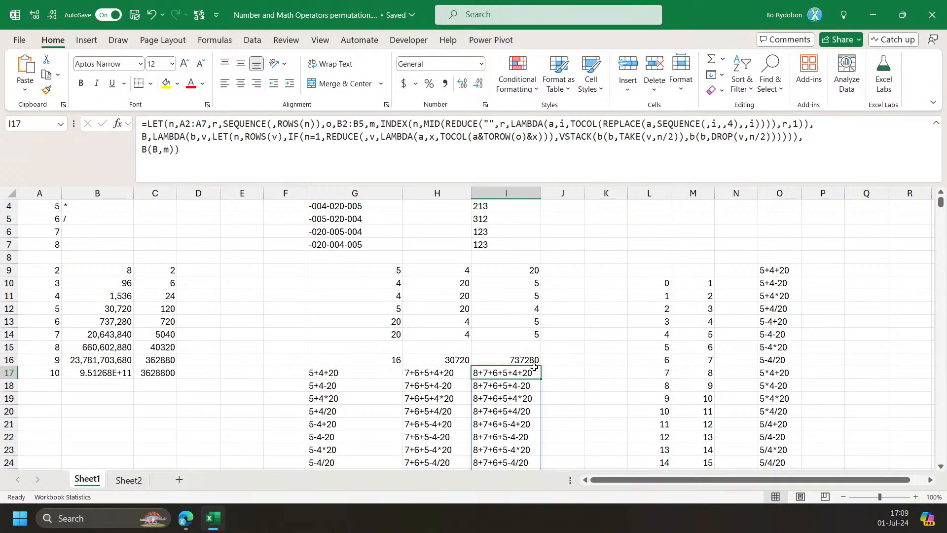
key(F2)
scroll(342, 289, up, 1)
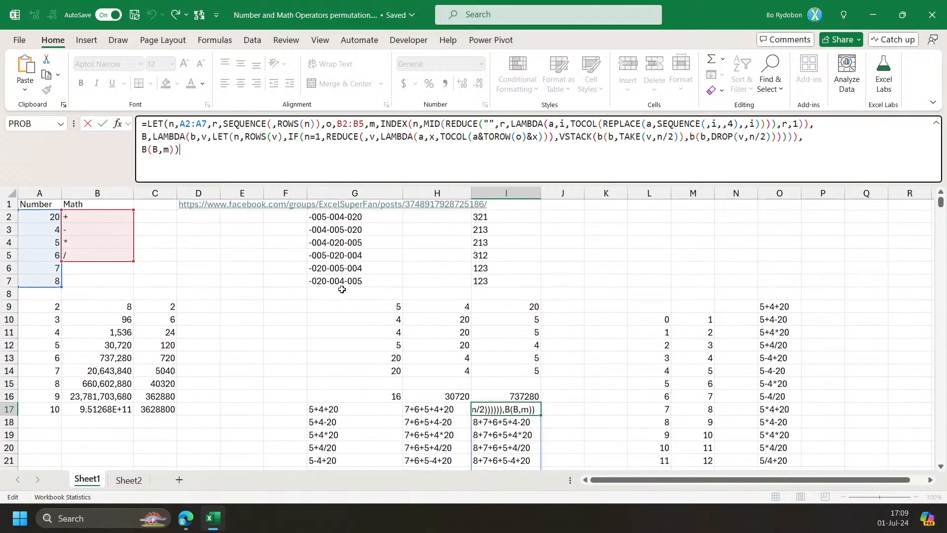
key(Escape)
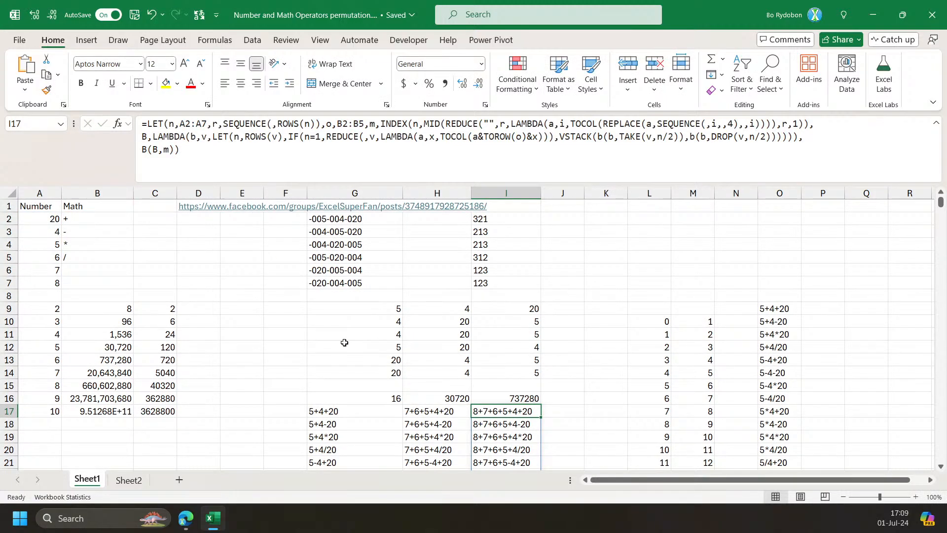
Compare the test formulas in L10 and O9 with the Facebook post's formula and the recursive formula in I17.
click(665, 322)
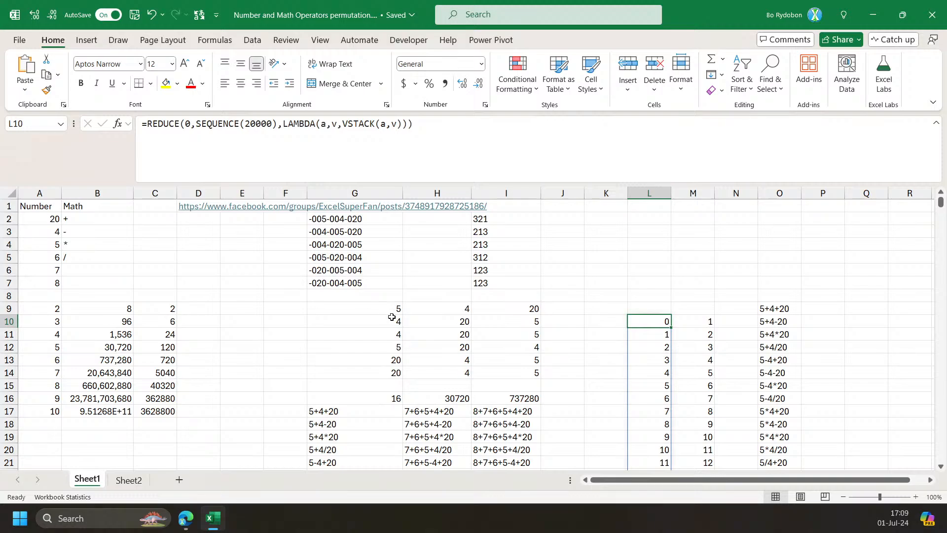
click(214, 518)
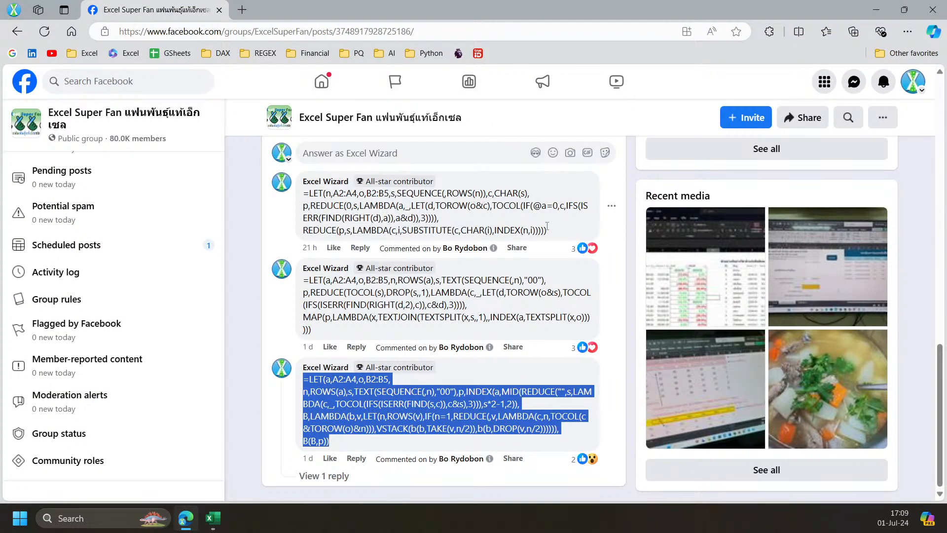
click(208, 522)
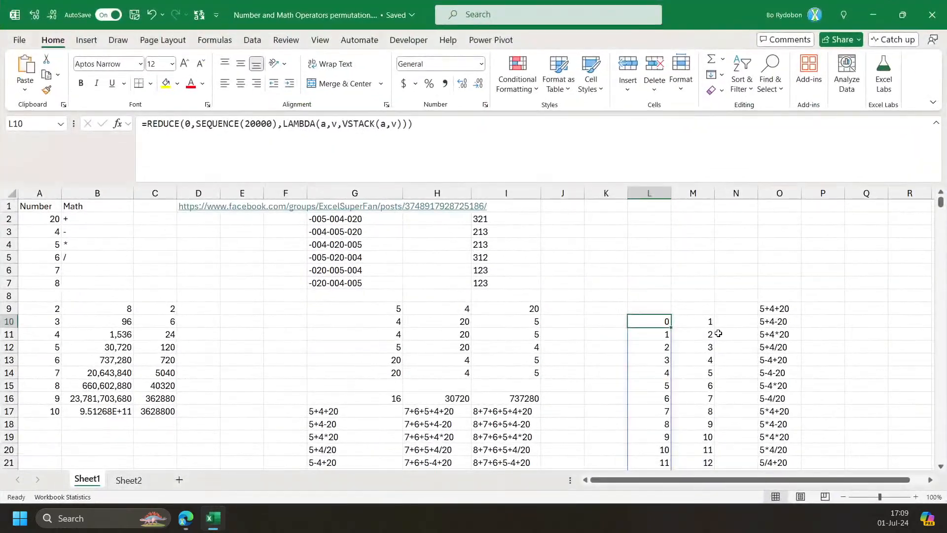
drag(774, 309, 762, 397)
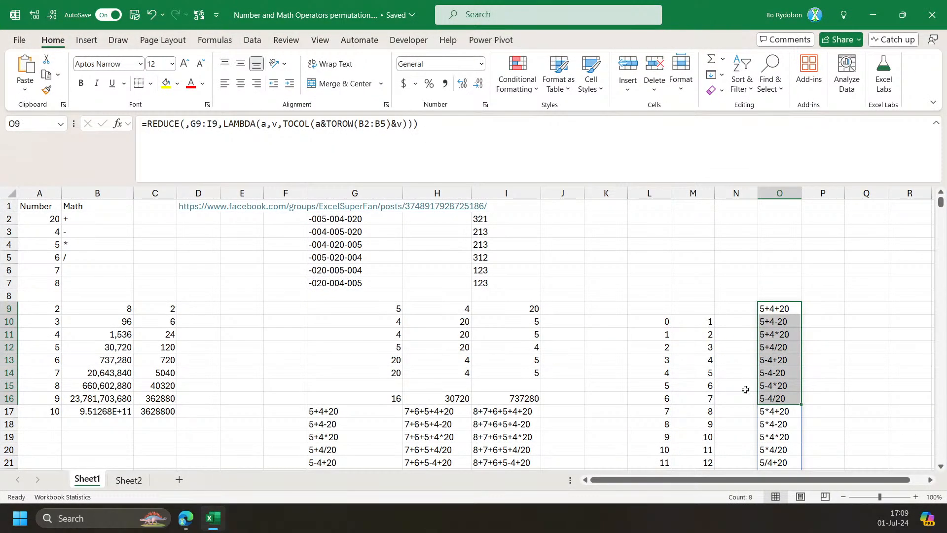
click(488, 411)
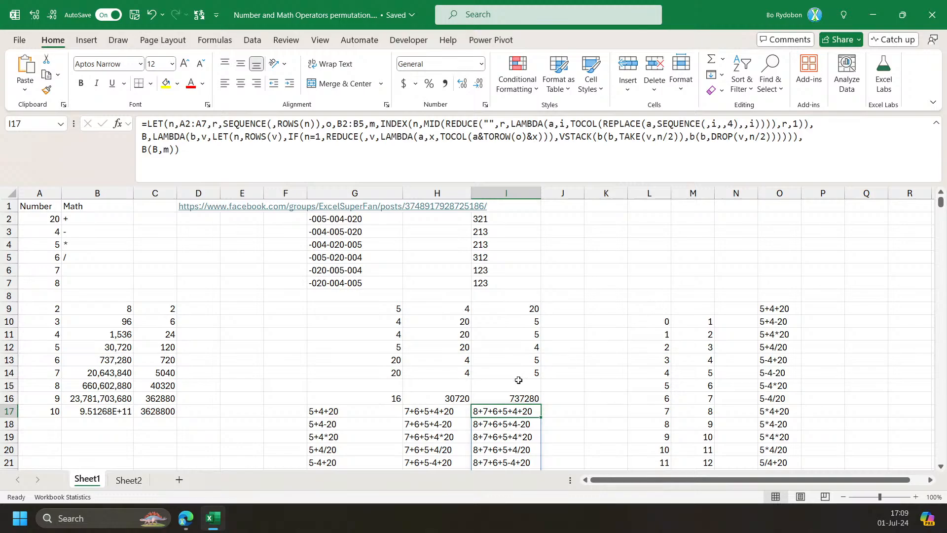
Clear the REDUCE test formulas from L9:O19.
click(647, 309)
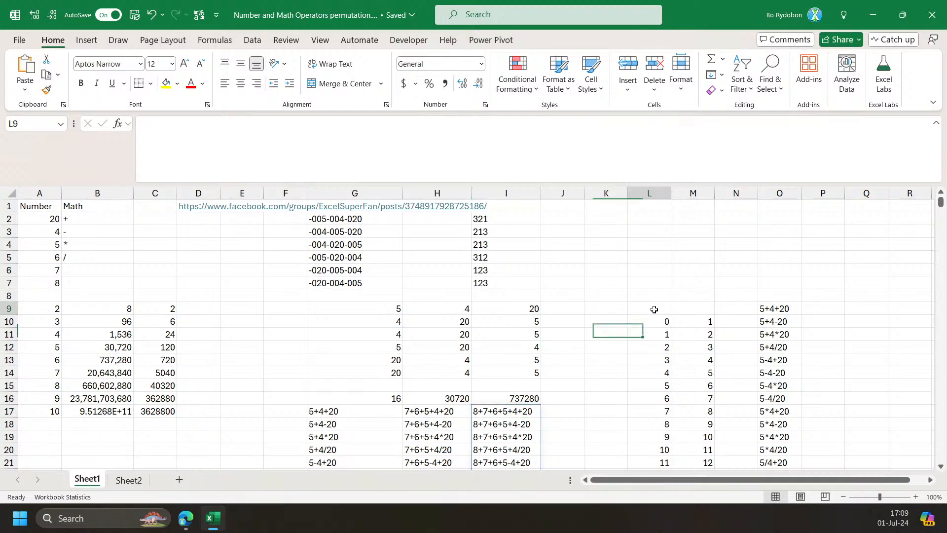
click(499, 222)
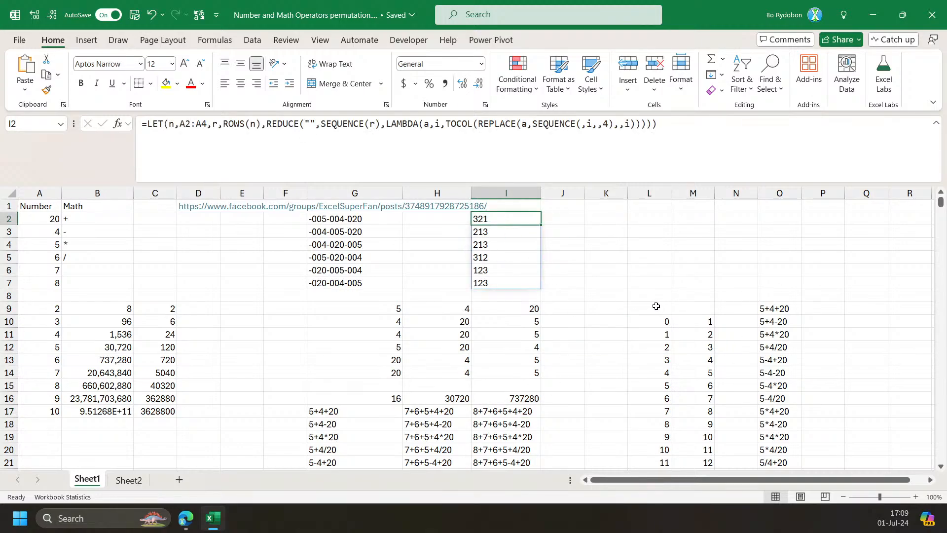
drag(655, 304, 784, 437)
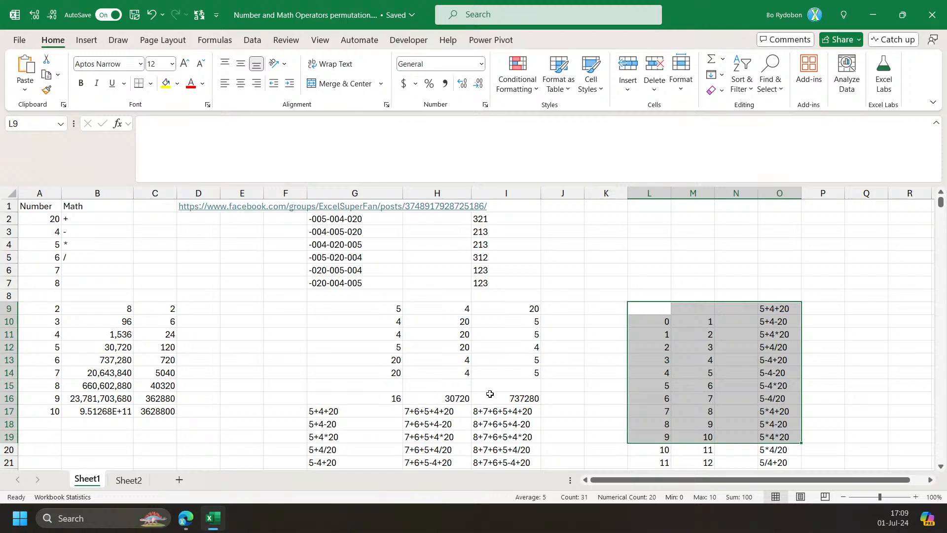
key(Delete)
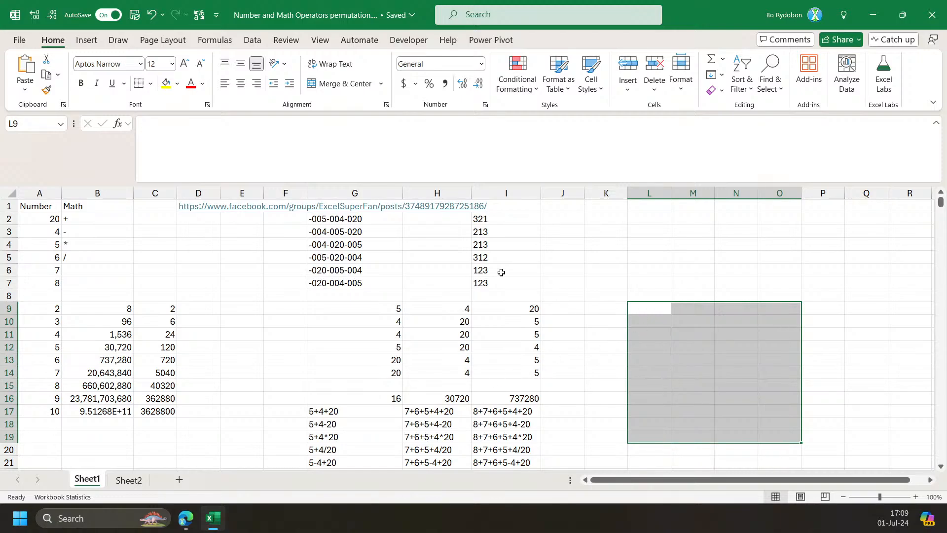
Set the first number in A2 to 2.
click(483, 220)
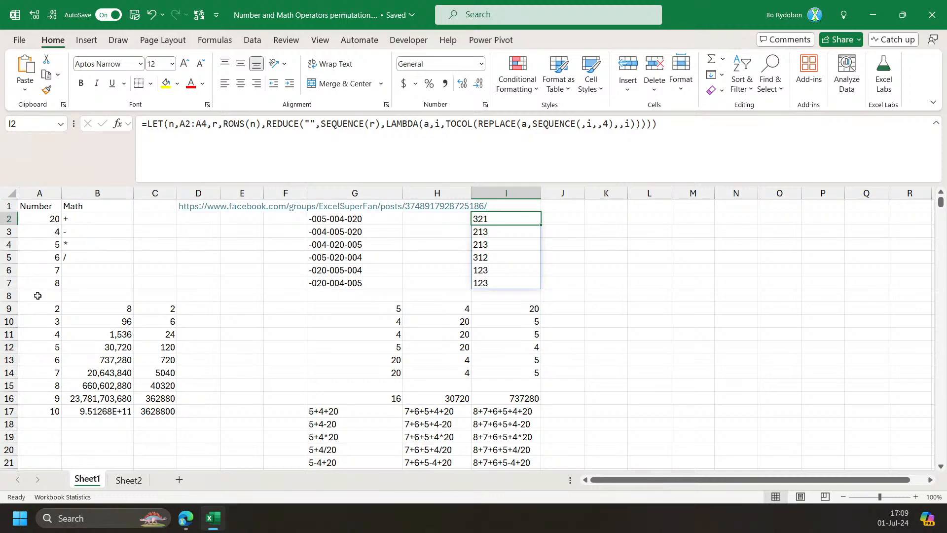
click(664, 139)
key(ctrl+Return)
click(49, 219)
text(2)
key(Return)
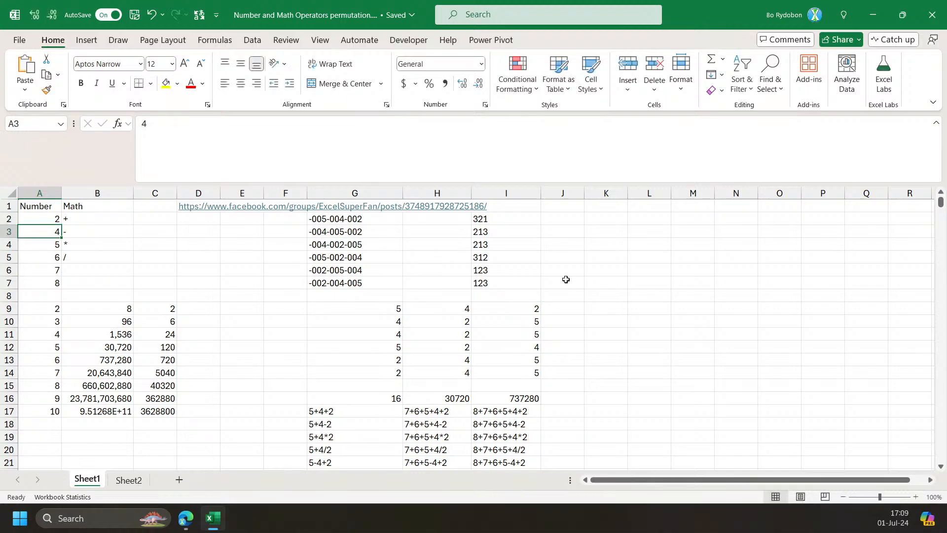
Review the I2 permutation formula, the operators in B2:B5, the I17 formula and its row count in I16.
click(510, 218)
click(634, 155)
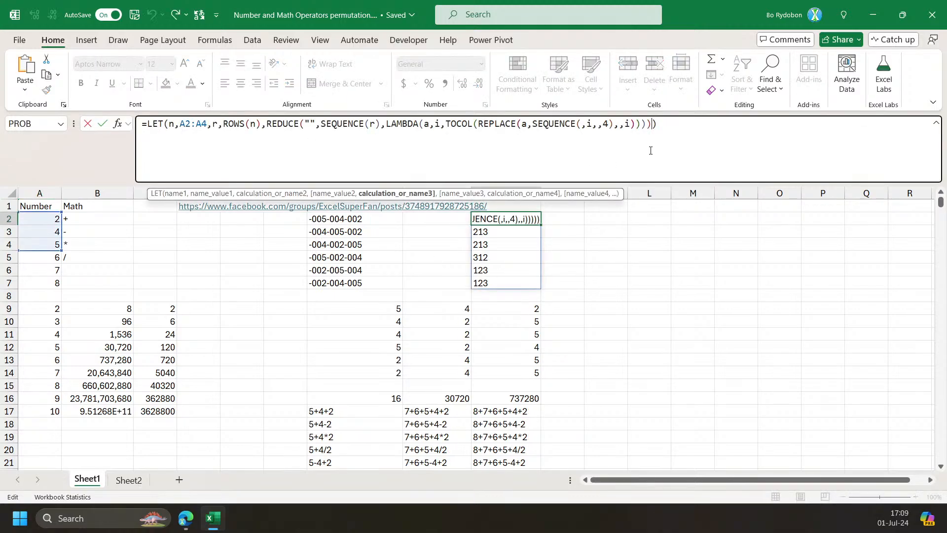
key(Escape)
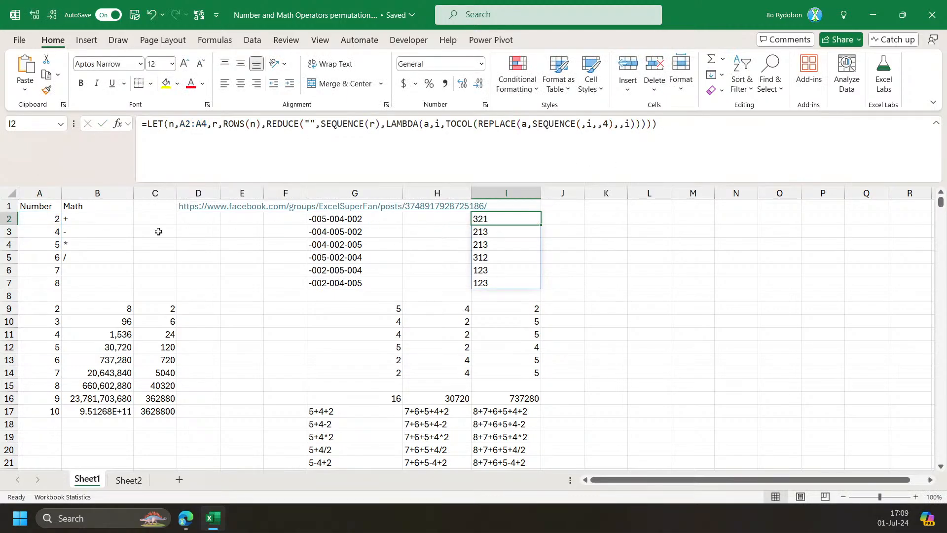
drag(79, 222, 84, 254)
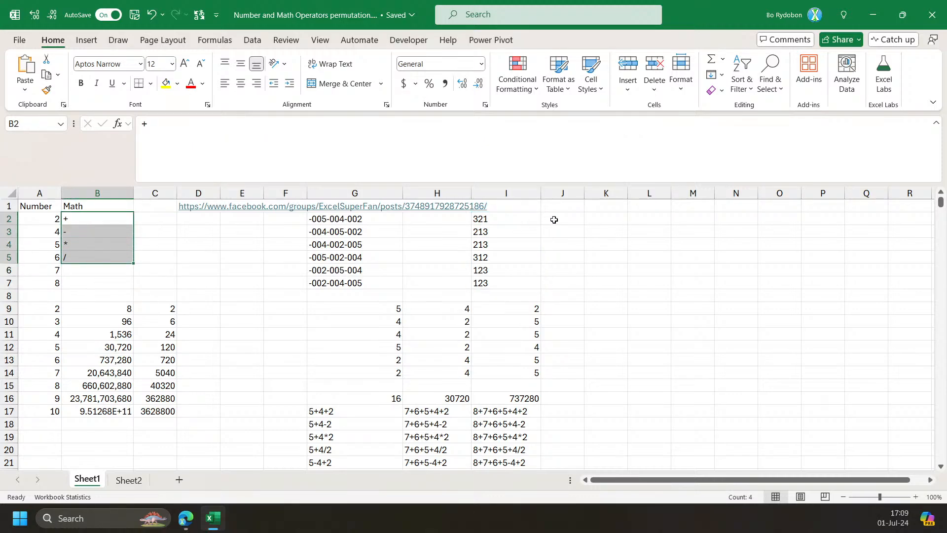
click(493, 222)
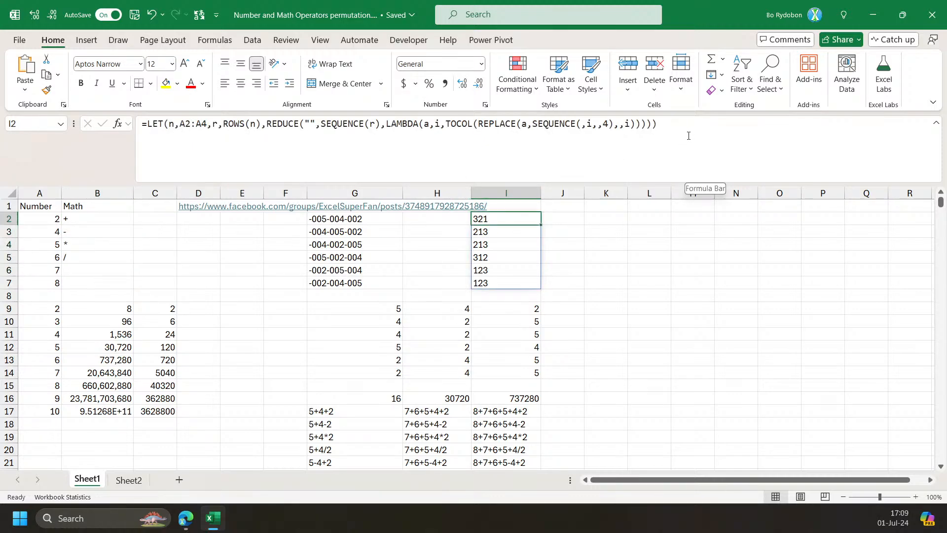
click(495, 412)
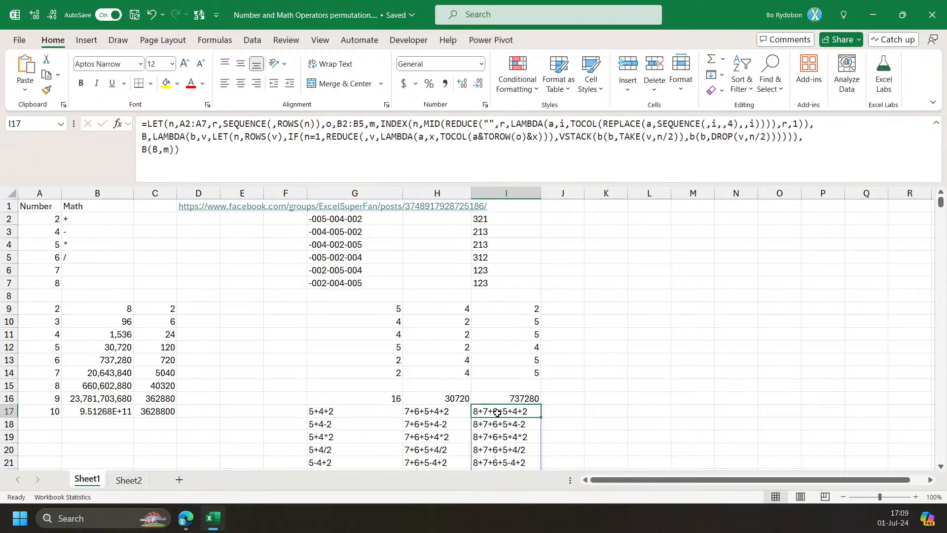
click(511, 387)
click(508, 399)
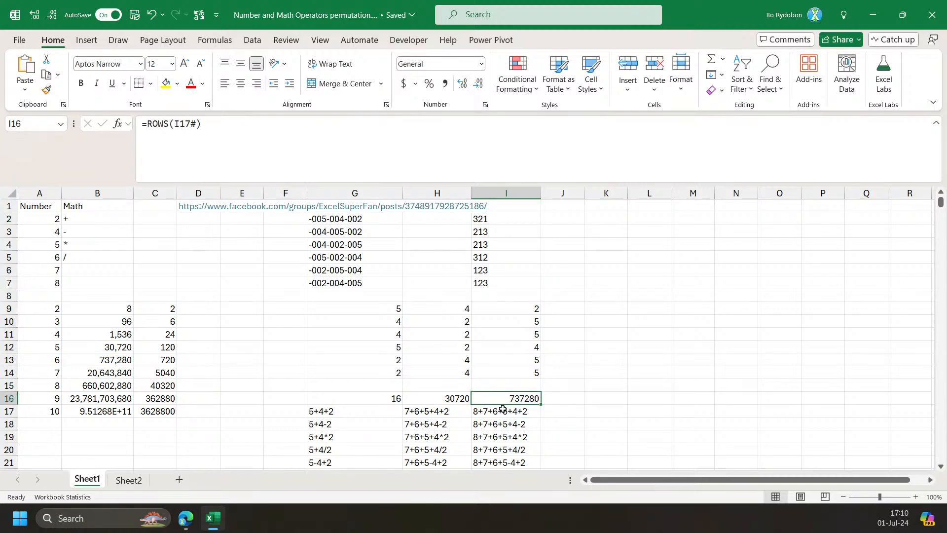
Fill the I17 formula cell with light green.
click(503, 410)
click(177, 84)
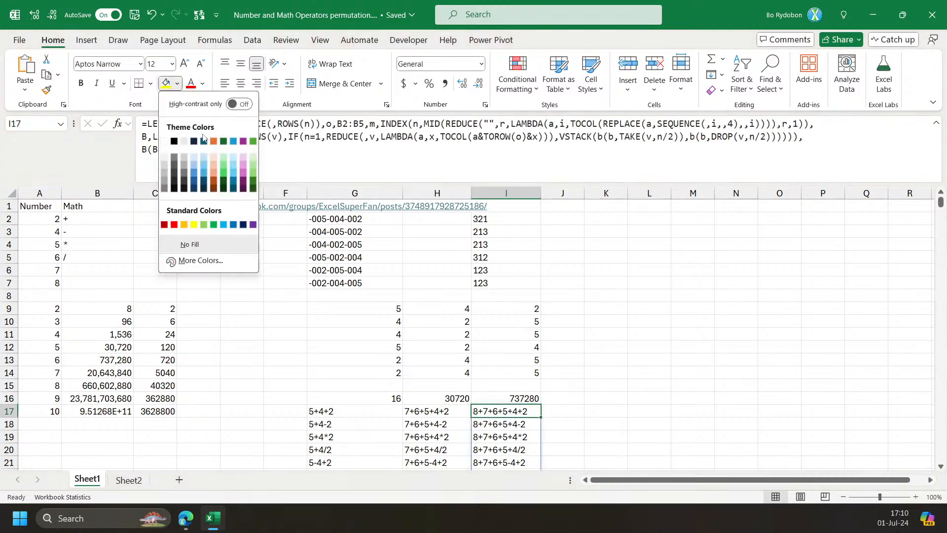
click(253, 159)
click(640, 284)
click(612, 217)
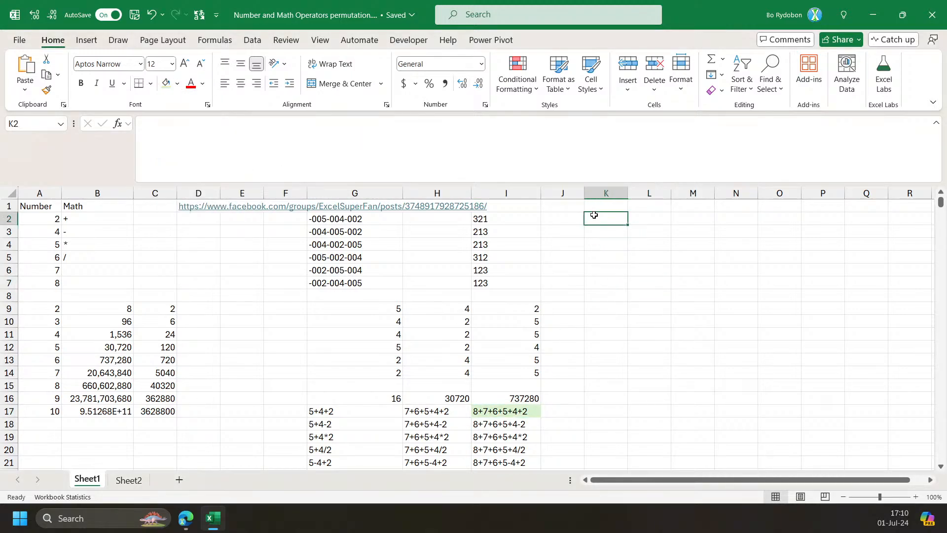
click(490, 217)
double_click(487, 217)
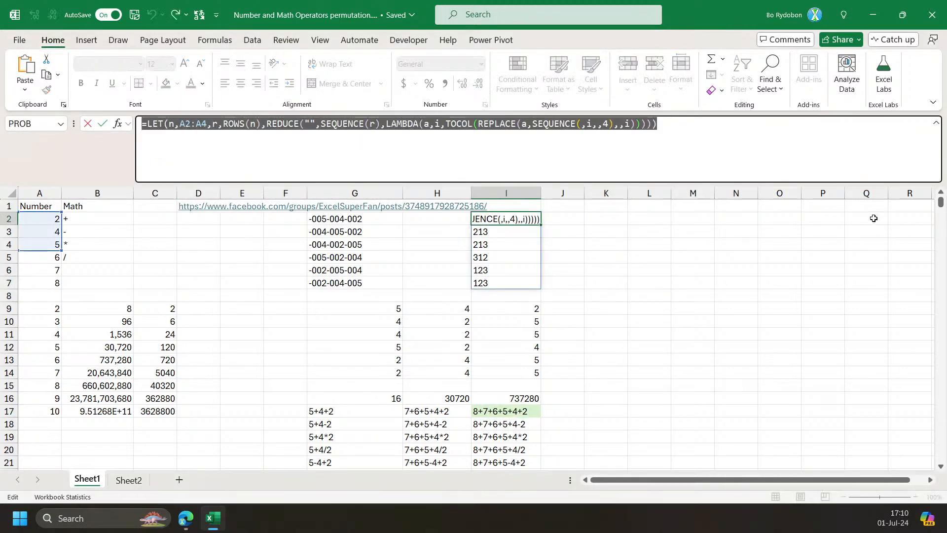
click(661, 219)
click(393, 138)
text(=LET(n,A2:A4,r,ROWS(n),REDUCE("",SEQUENCE(r),LAMBDA(a,i,TOCOL(REPLACE(a,SEQUENCE(,i,,4),,i))))))
key(Escape)
Enter the example permutations 12 and 21 in K2 and K3.
click(598, 220)
text(12)
key(Return)
text(21)
key(Tab)
key(Up)
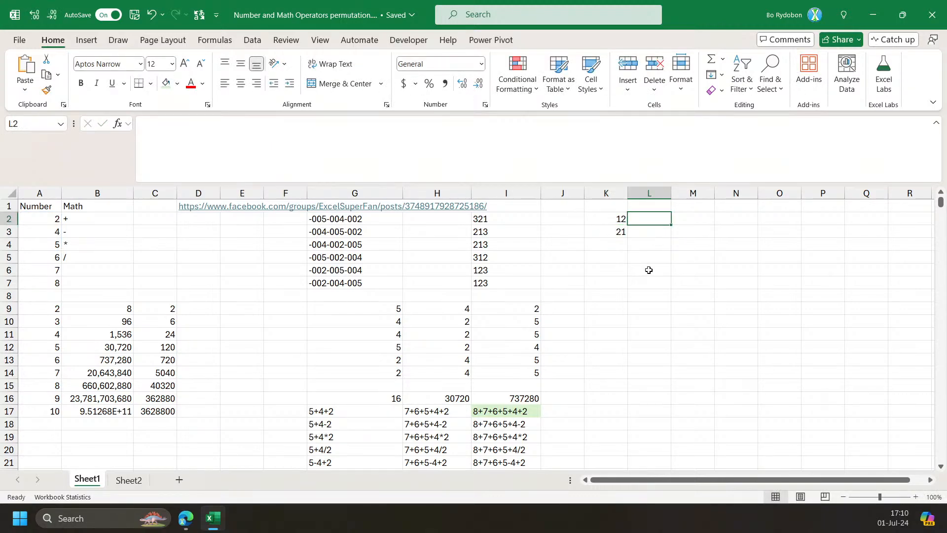
Replace the K2 example with 1 and clear K3.
key(Left)
text(1)
key(Return)
key(Delete)
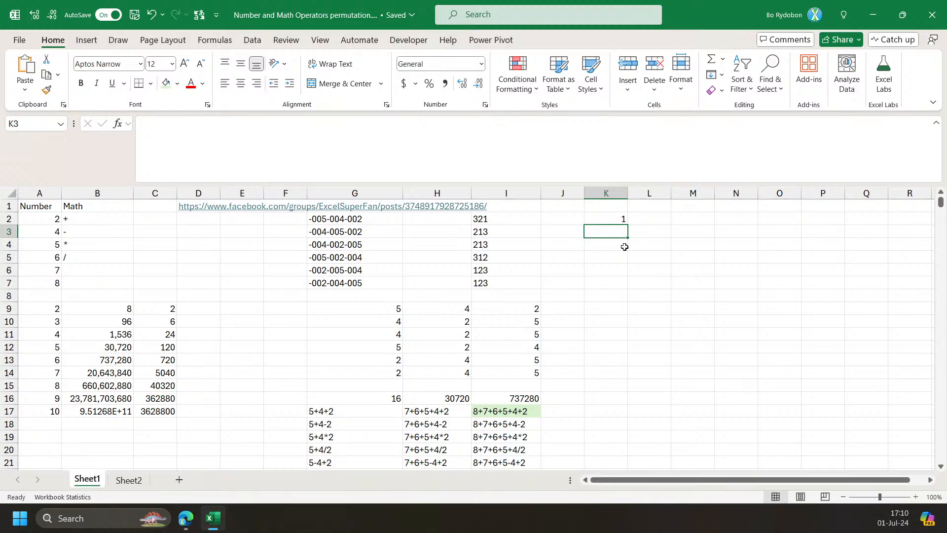
key(Up)
List the example expressions 1+2, 1-2, 1*2 and 1/2 in L2:L5.
click(652, 222)
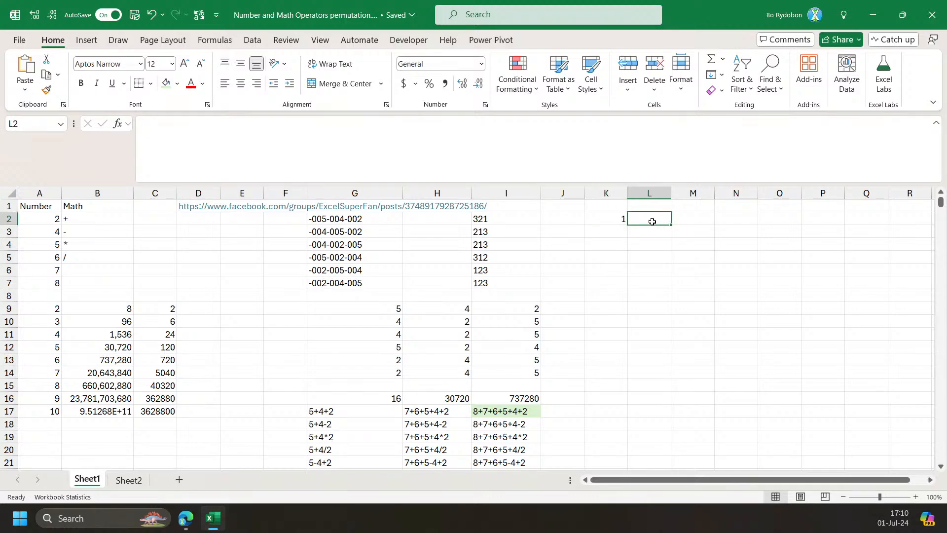
text(1+)
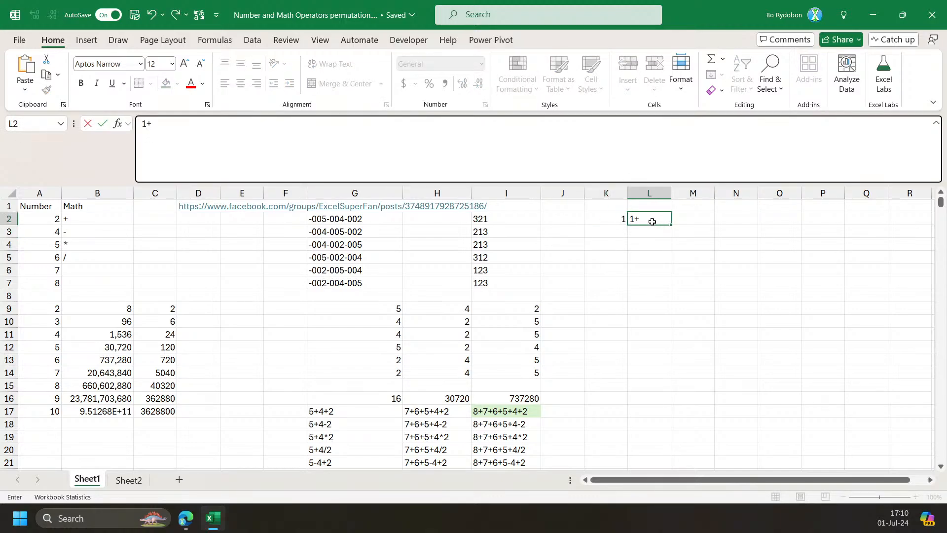
key(Return)
text(1-2)
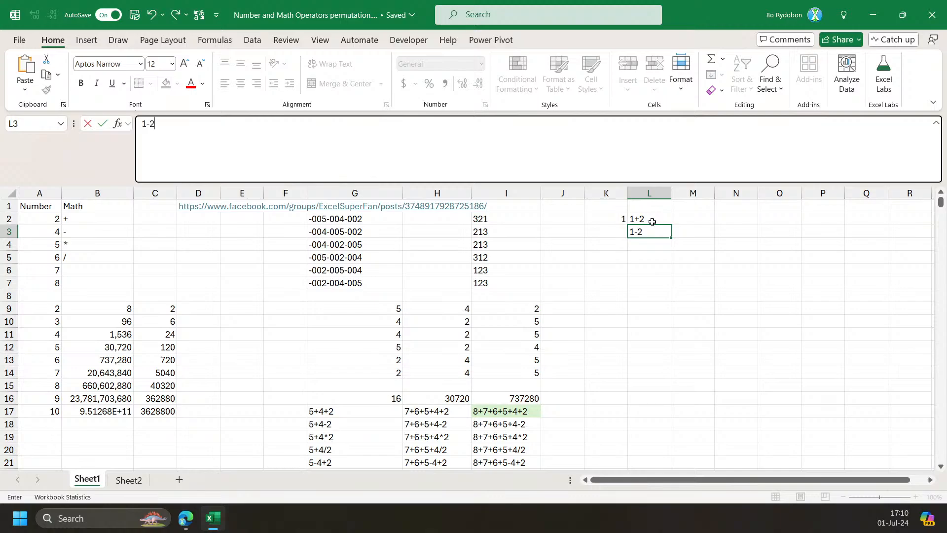
key(Return)
text(1)
text(**2)
key(Return)
text(1/2)
key(Return)
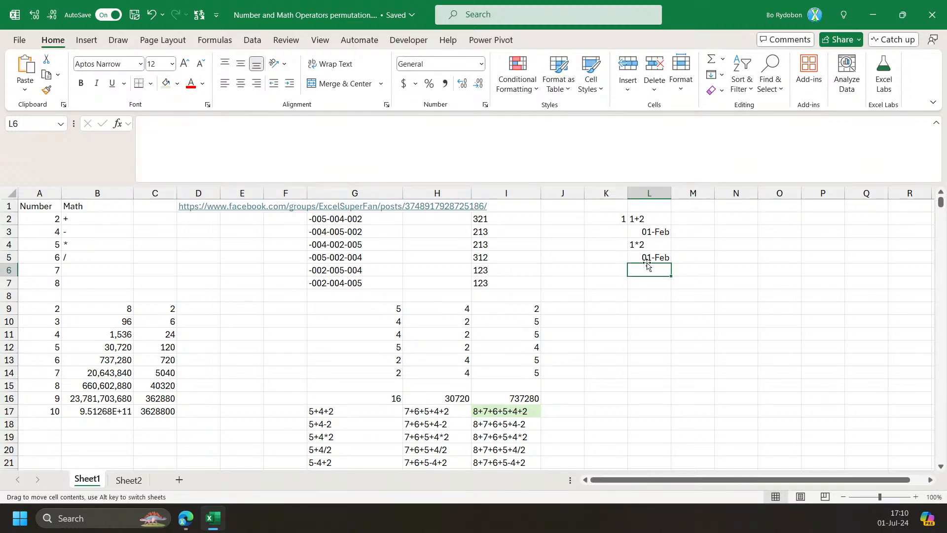
Enter the second example permutation as +21 in L7.
click(649, 259)
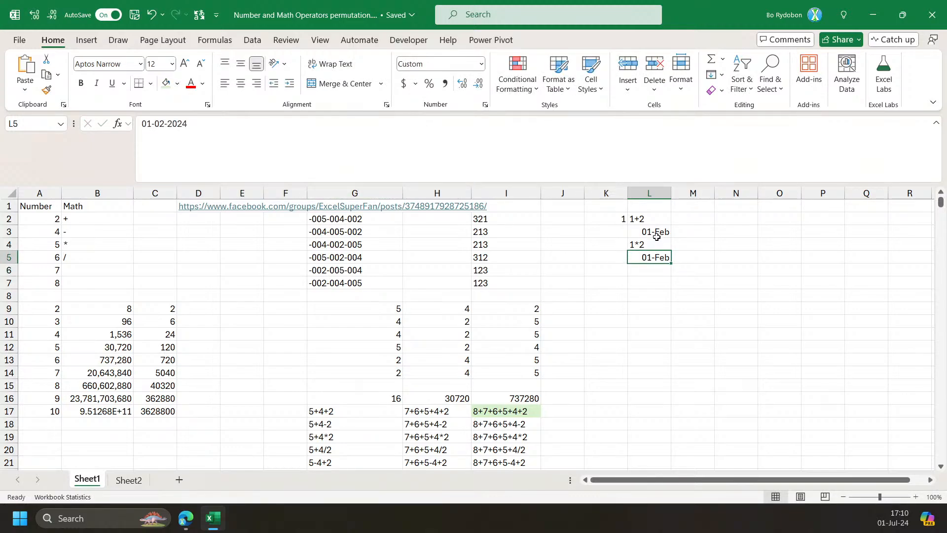
click(641, 282)
text(+)
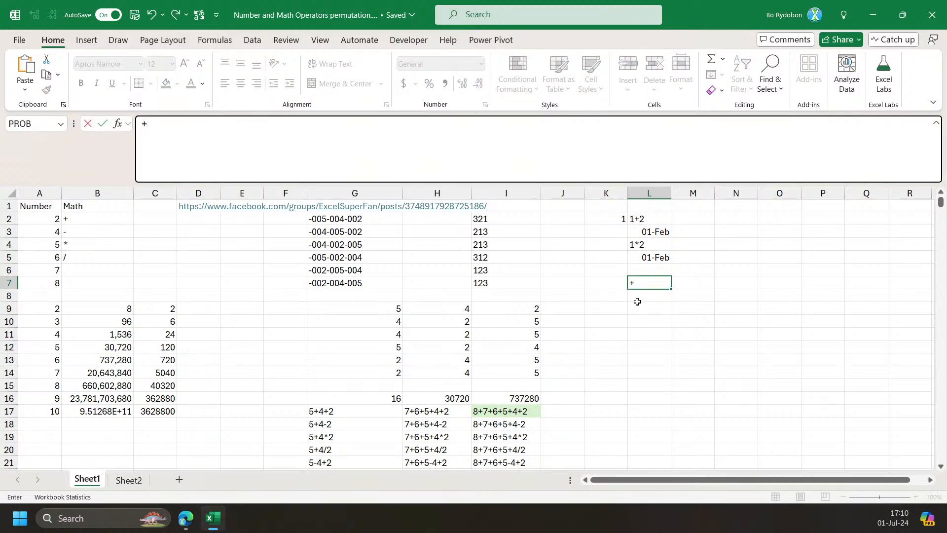
text(21)
click(639, 294)
key(Up)
key(Down)
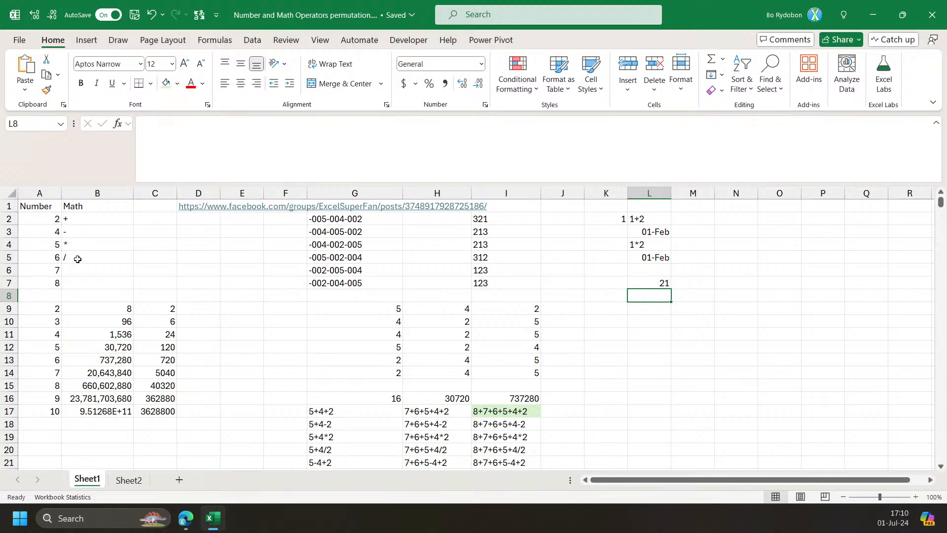
Look over the source numbers in column A and clear the example entries from columns K and L.
drag(51, 244, 49, 267)
drag(52, 223, 51, 282)
drag(620, 218, 671, 297)
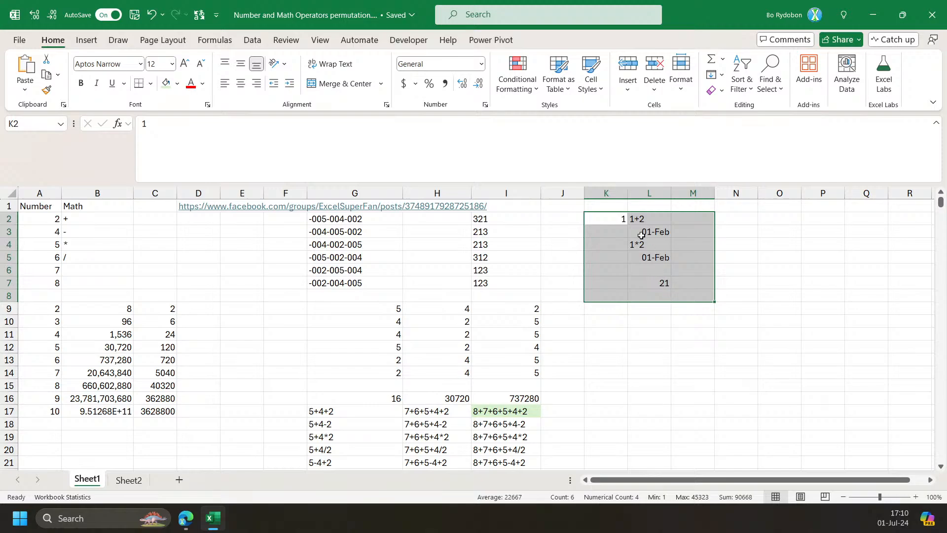
click(636, 218)
drag(616, 219, 663, 295)
key(Delete)
Copy the I2 permutation formula text into K2.
click(494, 222)
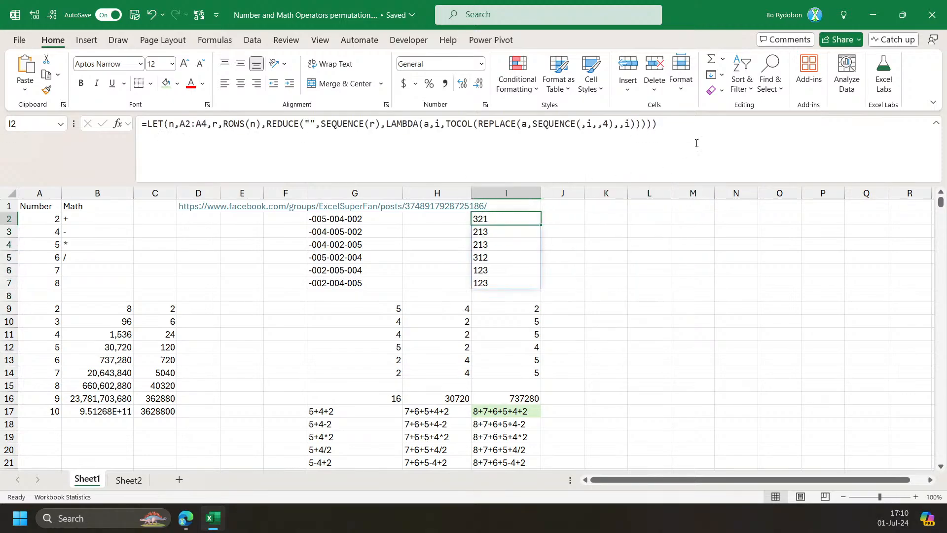
drag(690, 142, 143, 130)
key(ctrl+c)
key(Escape)
click(599, 217)
click(266, 131)
key(ctrl+v)
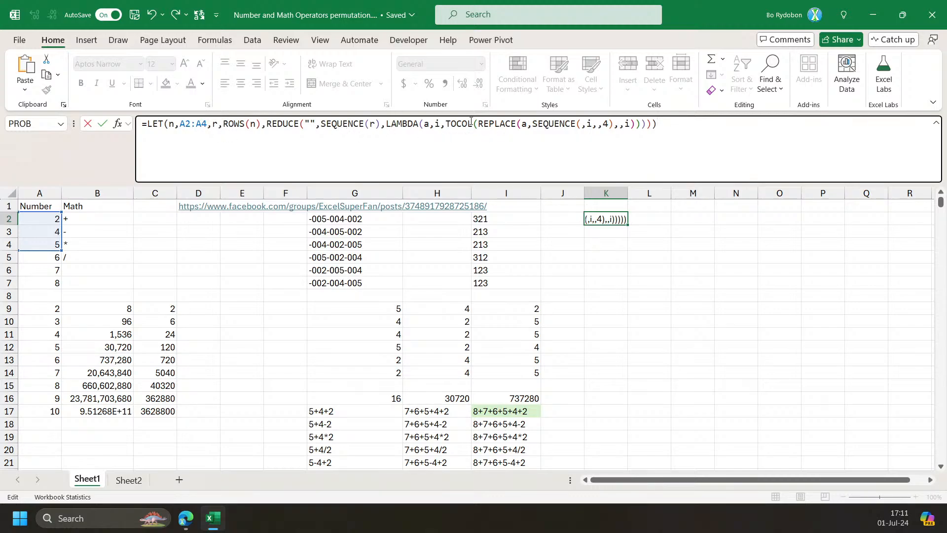
Reduce the SEQUENCE inside REPLACE in K2's formula to SEQUENCE(,i), without the step of 4, and commit.
click(612, 124)
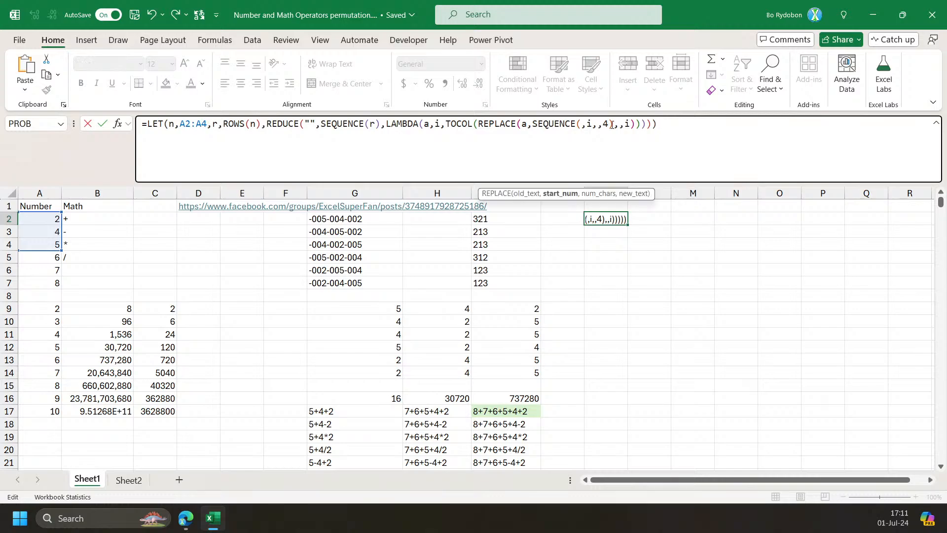
click(610, 129)
key(BackSpace)
key(BackSpace)
key(BackSpace)
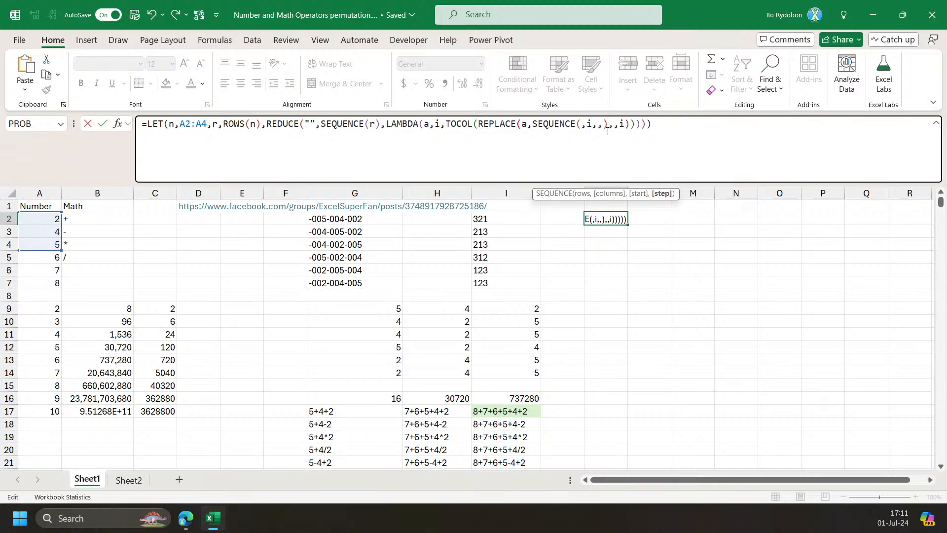
key(Return)
key(Up)
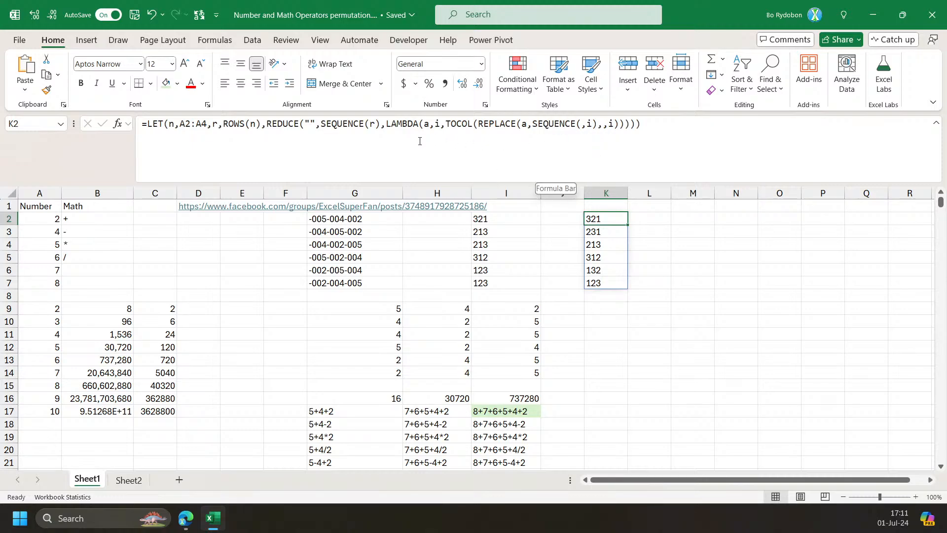
Replace SEQUENCE(r) with 1 as the REDUCE array in K2's permutation formula.
click(379, 132)
click(349, 194)
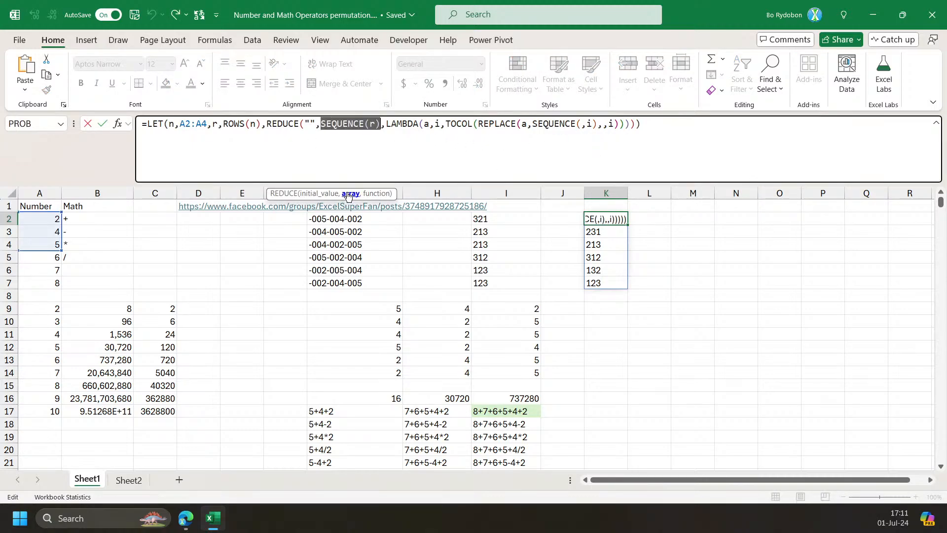
text(1)
key(ctrl+Return)
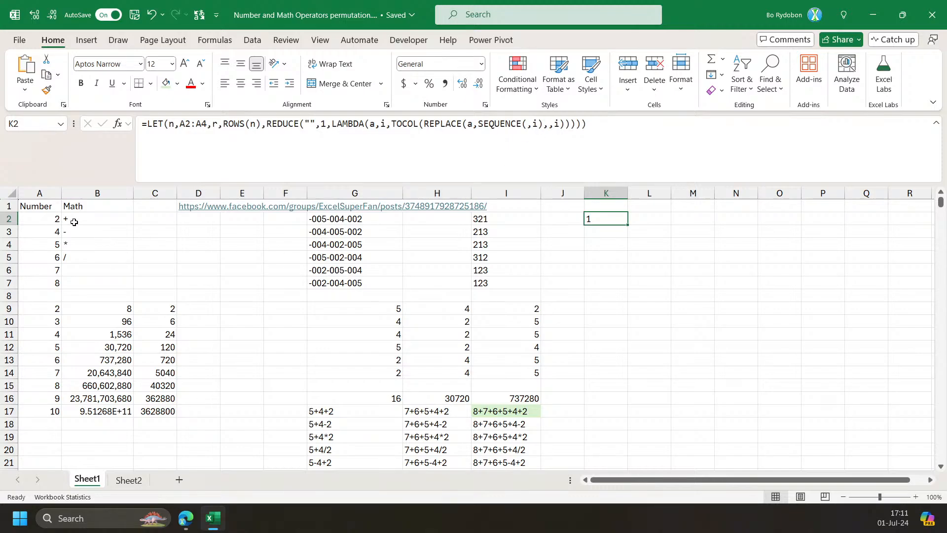
Define o as B2:B5 in K2's LET and change the REPLACE new text from i to o&i.
click(564, 133)
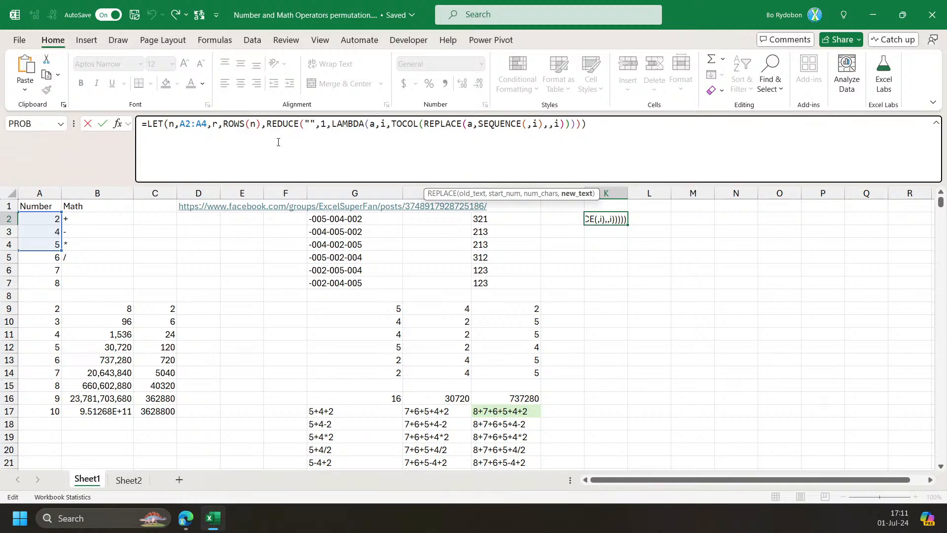
click(213, 123)
text(o,)
drag(105, 217, 93, 263)
text(,)
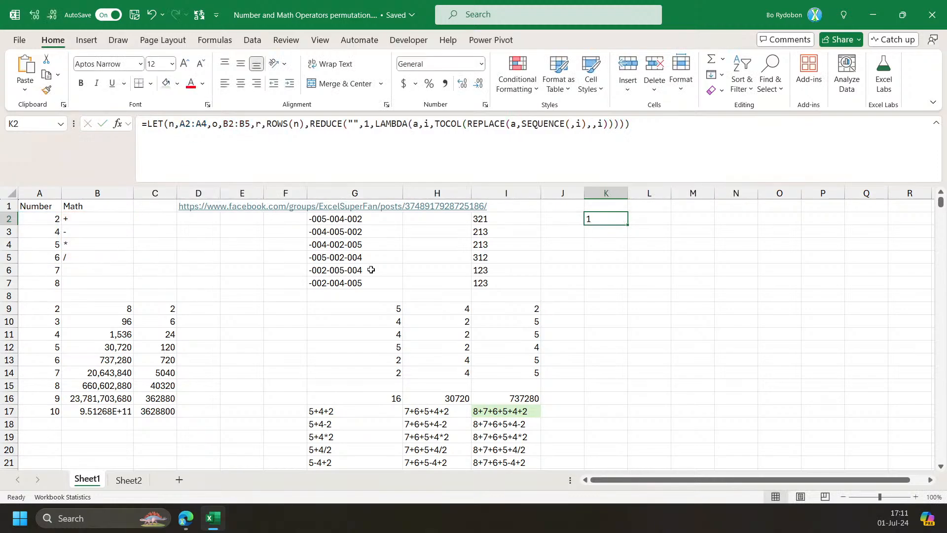
click(599, 123)
text(o&)
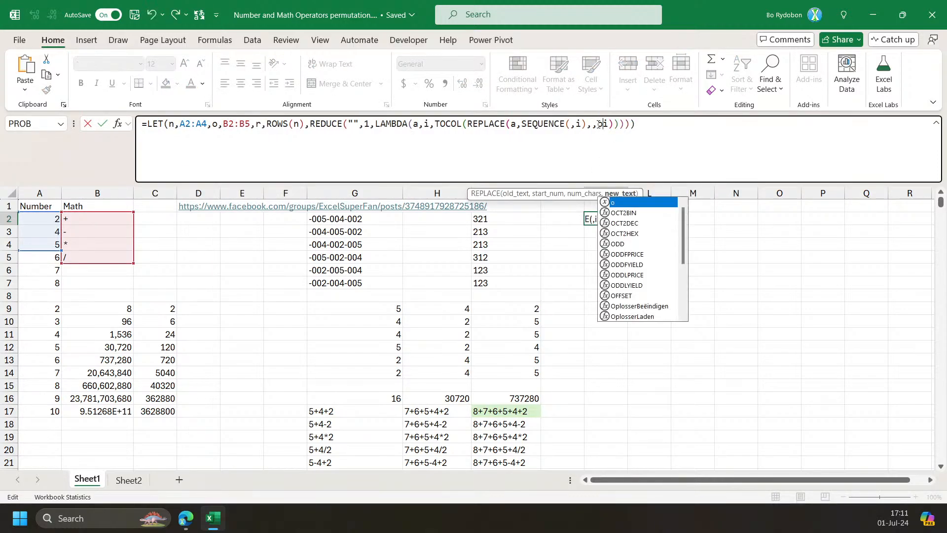
key(Return)
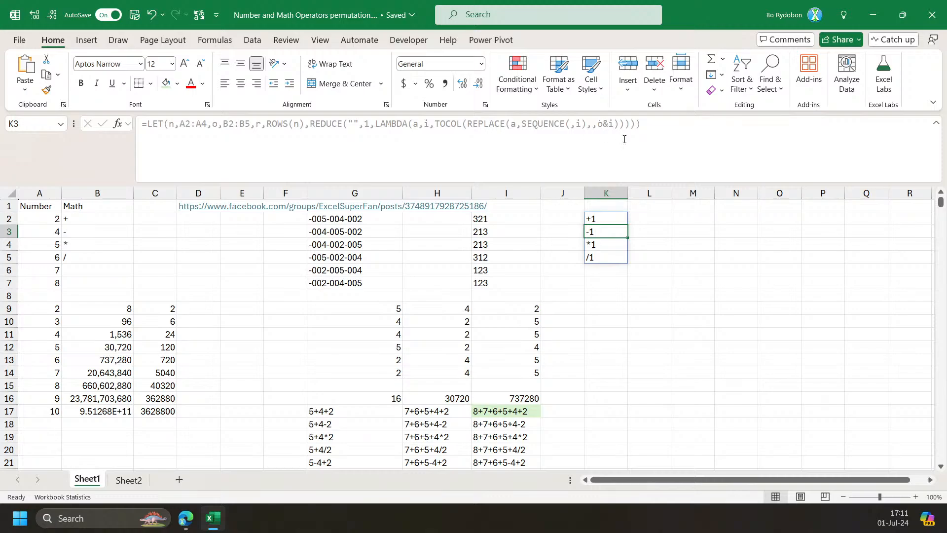
Set the REDUCE array in K2's formula to {1,2}.
key(Up)
click(363, 123)
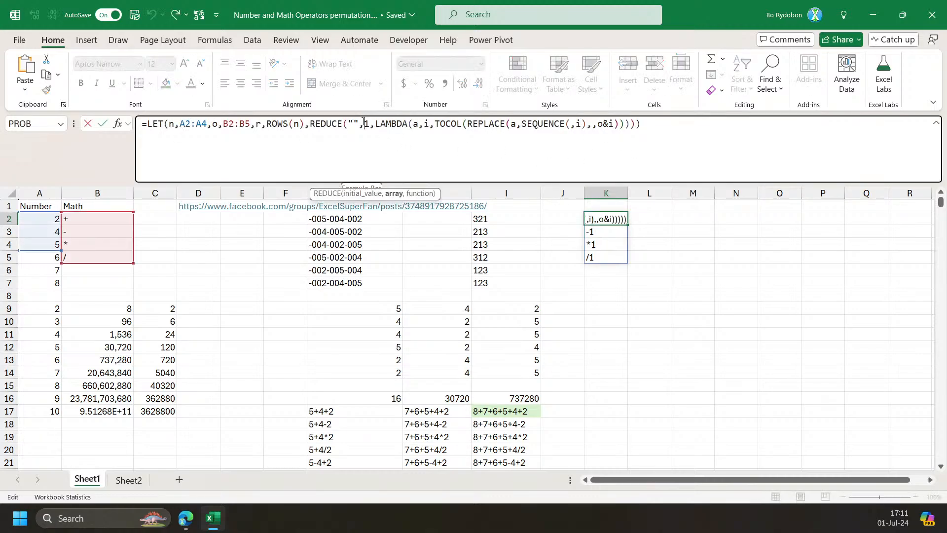
text({1,2})
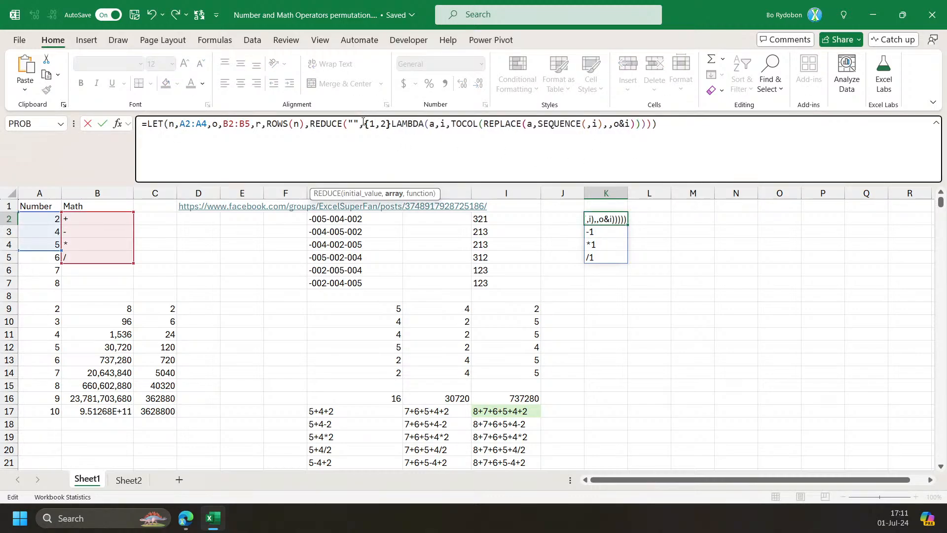
key(Return)
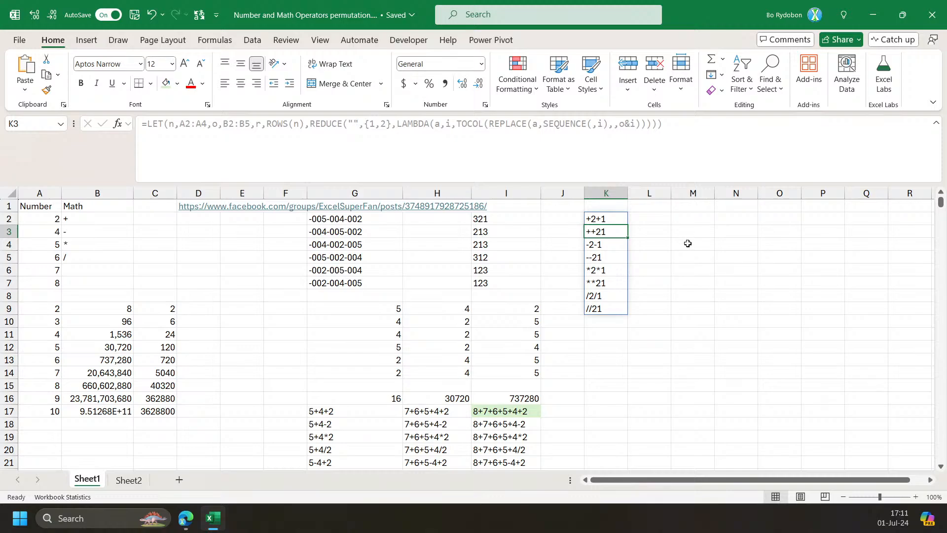
Give the SEQUENCE inside REPLACE in K2's formula a step of 2, making it SEQUENCE(,i,,2).
click(603, 218)
click(599, 135)
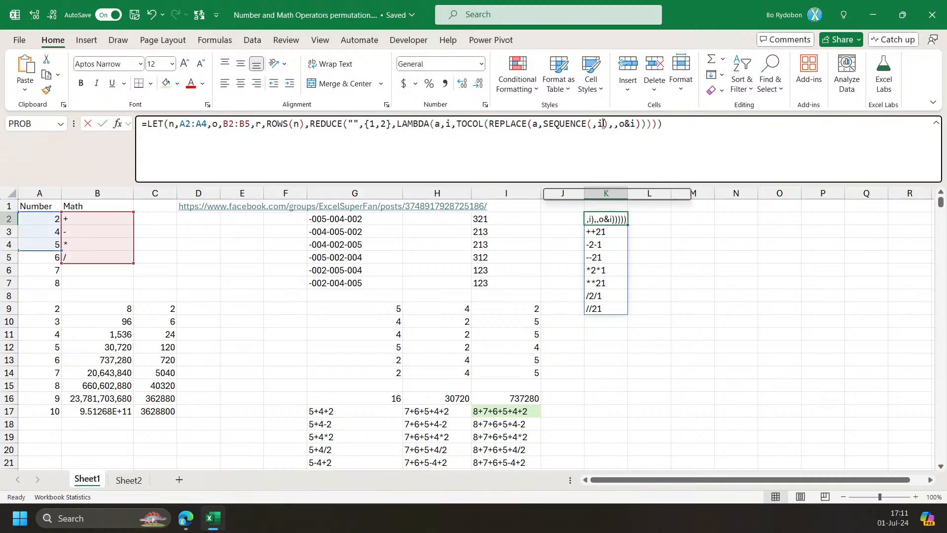
text(,,2)
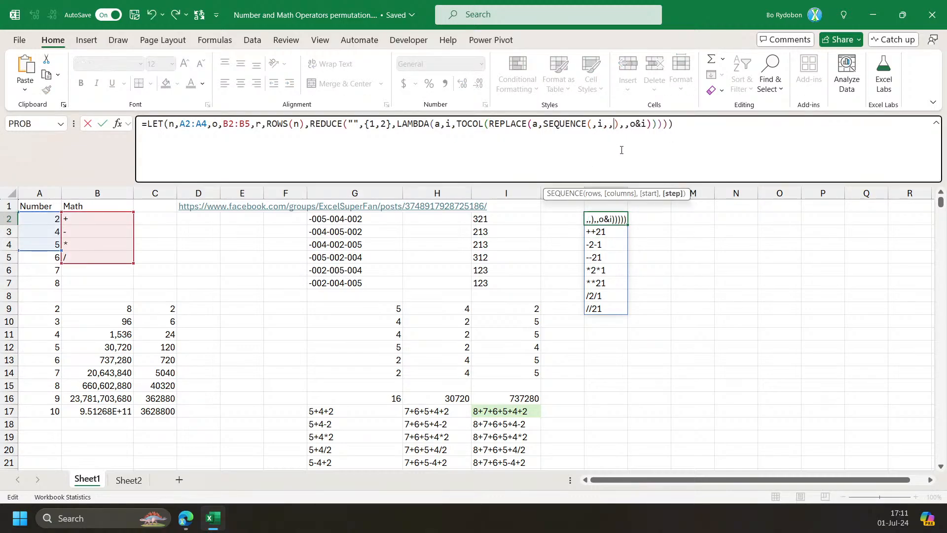
key(Return)
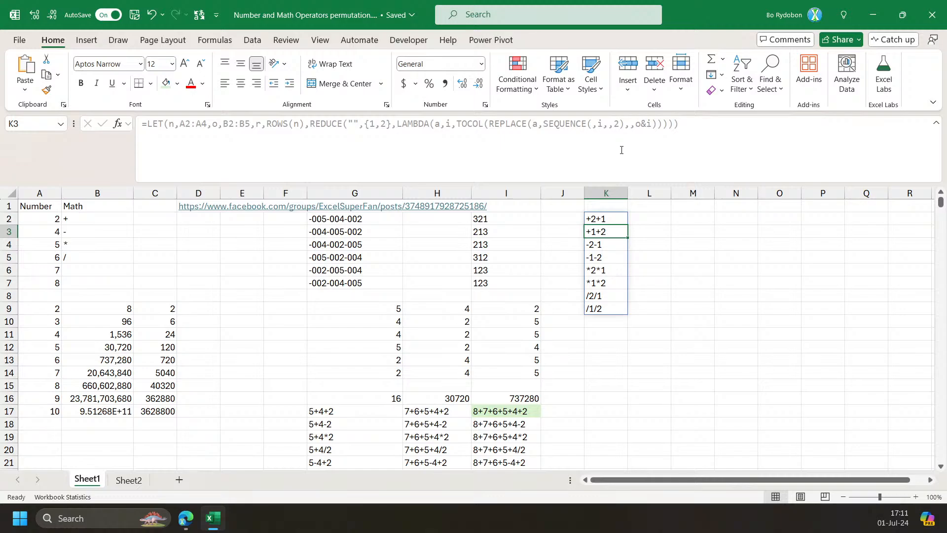
Try SEQUENCE(,r) as the REDUCE array in K2's formula, and undo that change.
key(Up)
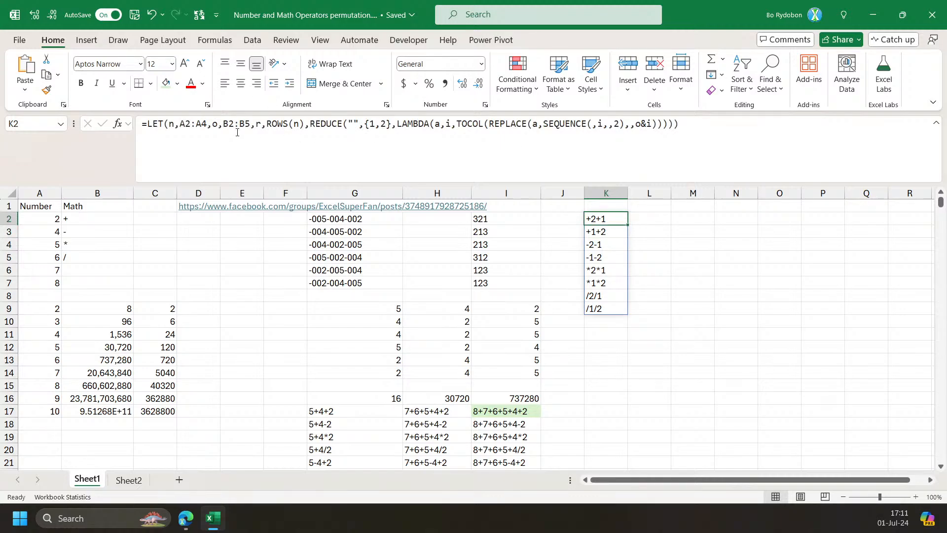
drag(390, 124, 368, 127)
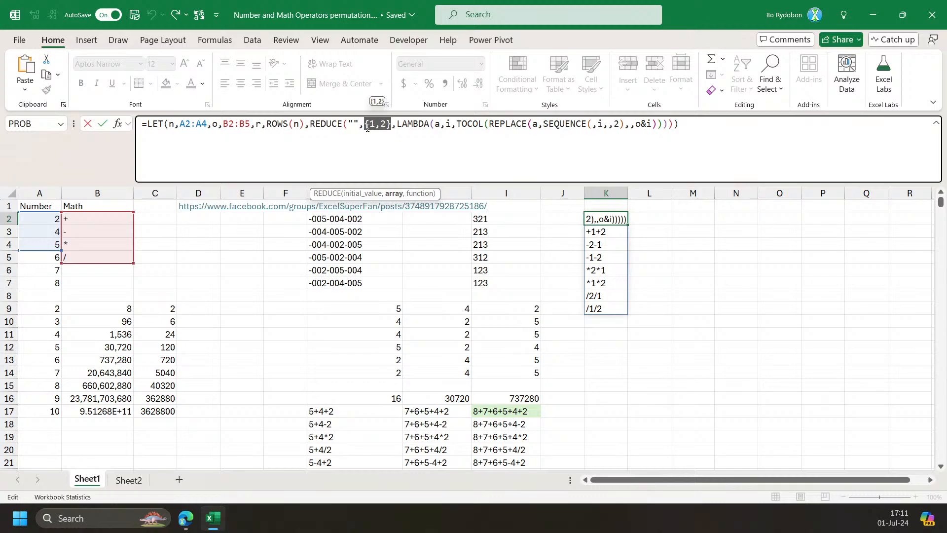
text(SEQUENCE(,r))
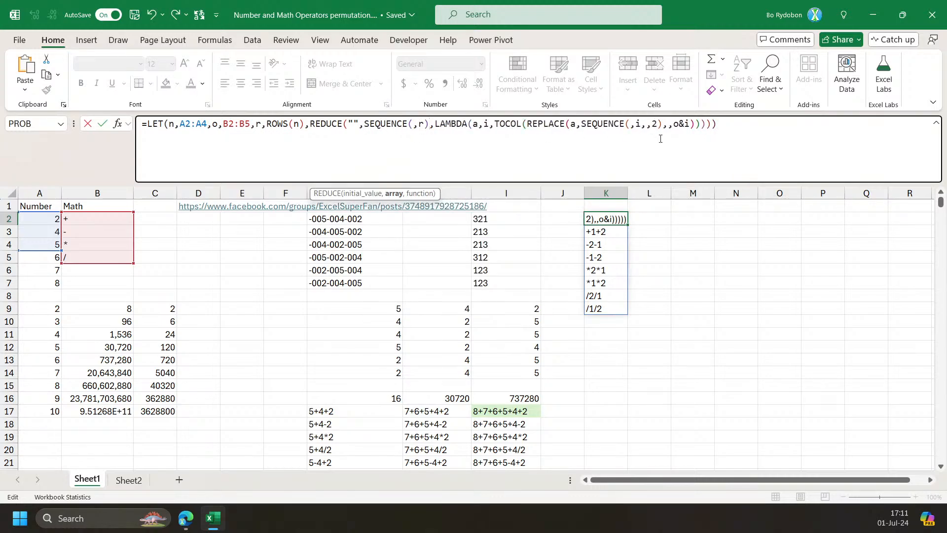
key(ctrl+Return)
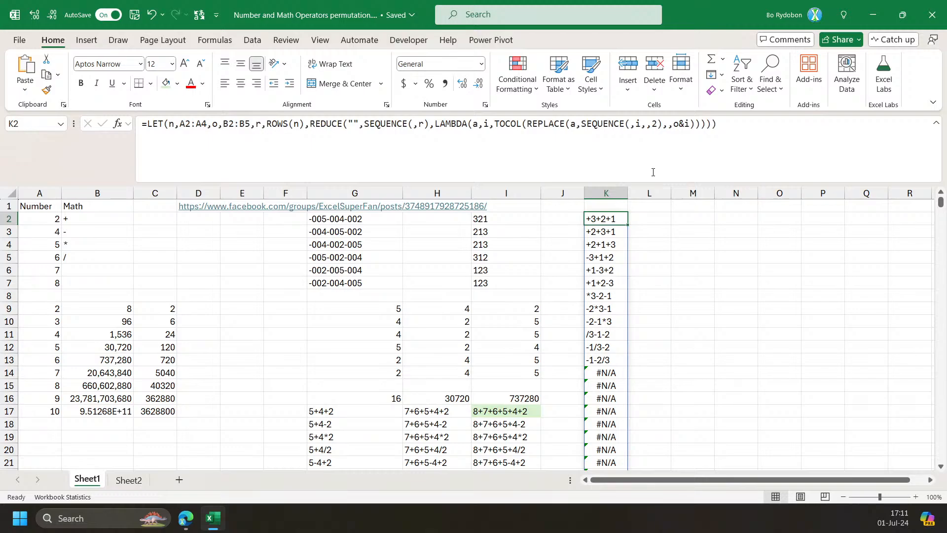
key(ctrl+z)
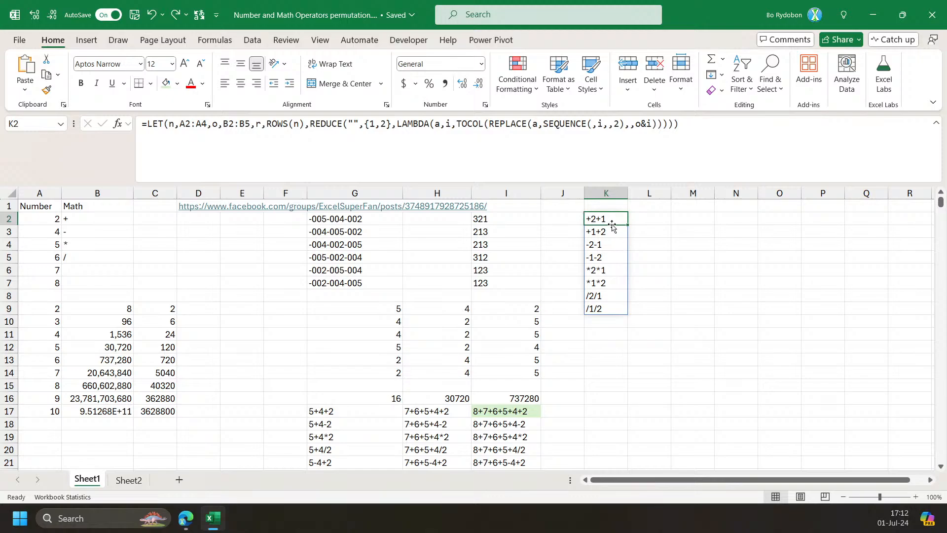
Enter the example start positions 1 in M1 and 2 in N1 beside the K2 results.
click(654, 221)
click(602, 216)
click(567, 123)
key(Escape)
click(560, 126)
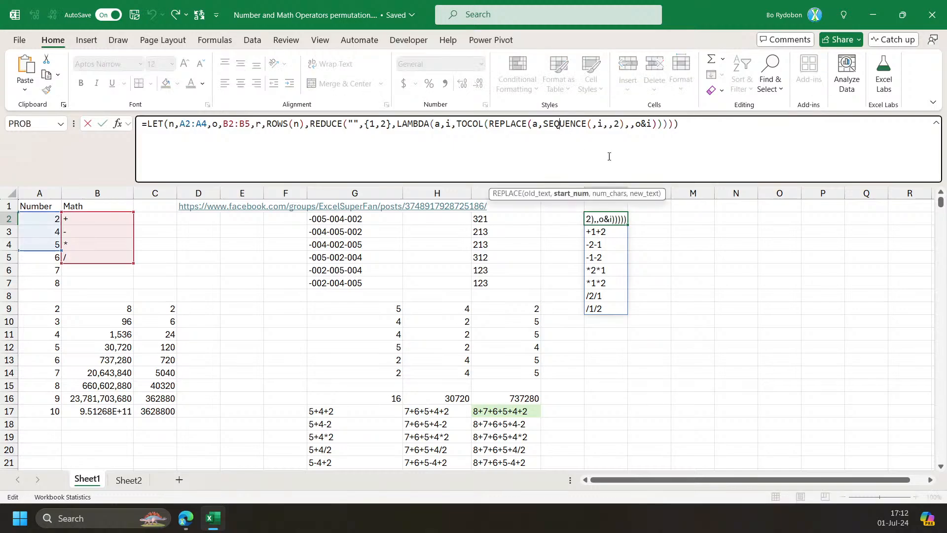
click(685, 208)
text(1)
key(Tab)
text(2)
key(Return)
key(Left)
key(Left)
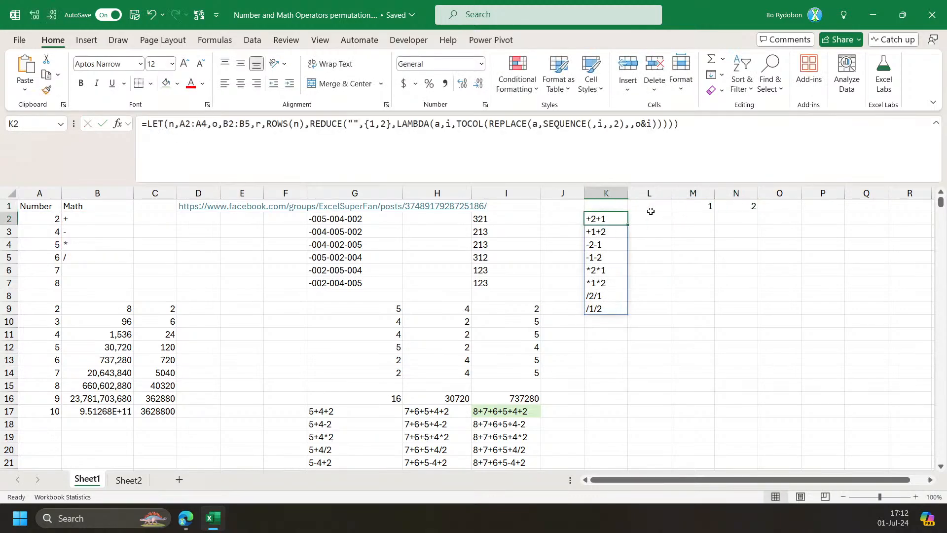
Enter =B2:B5&2 in M2 to join every math operator with the number 2.
click(640, 124)
click(691, 221)
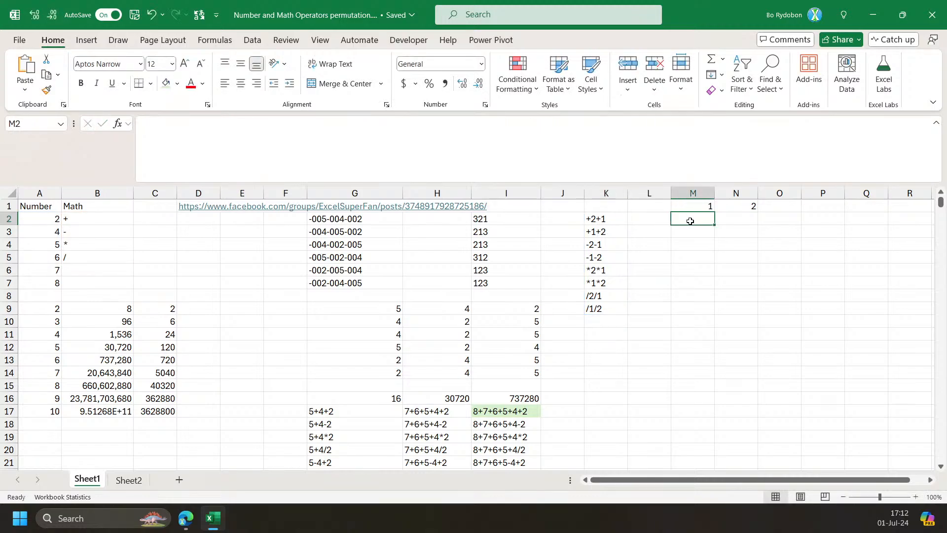
text(=)
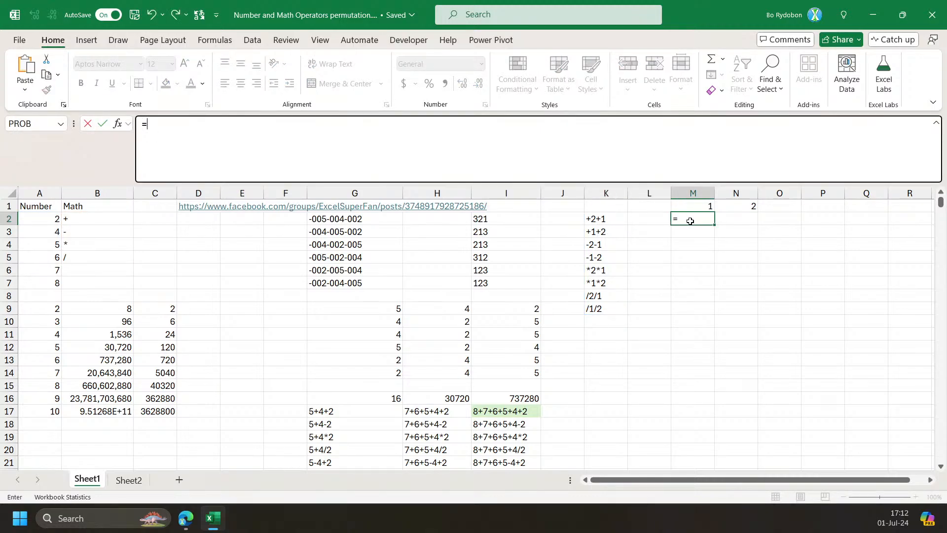
text(2)
key(BackSpace)
drag(99, 217, 90, 256)
text(&)
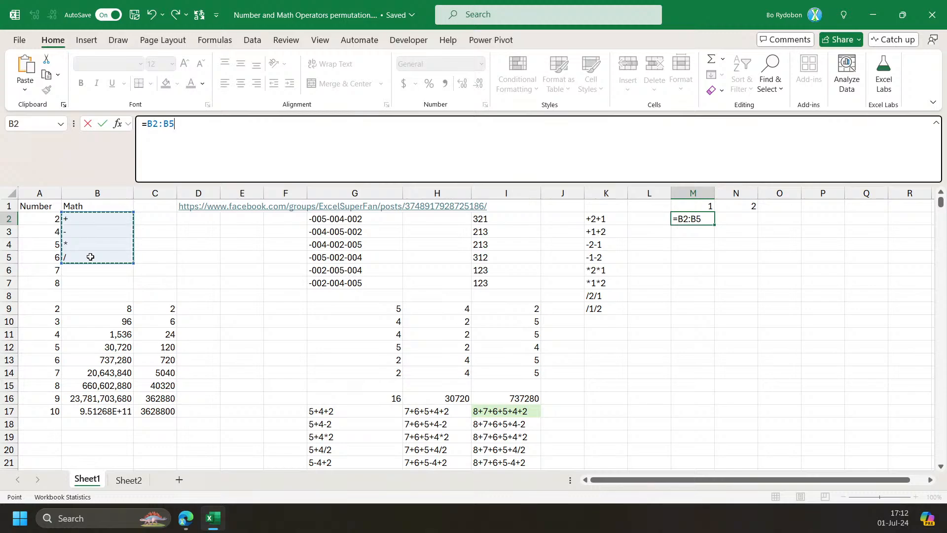
text(2)
key(Return)
click(711, 221)
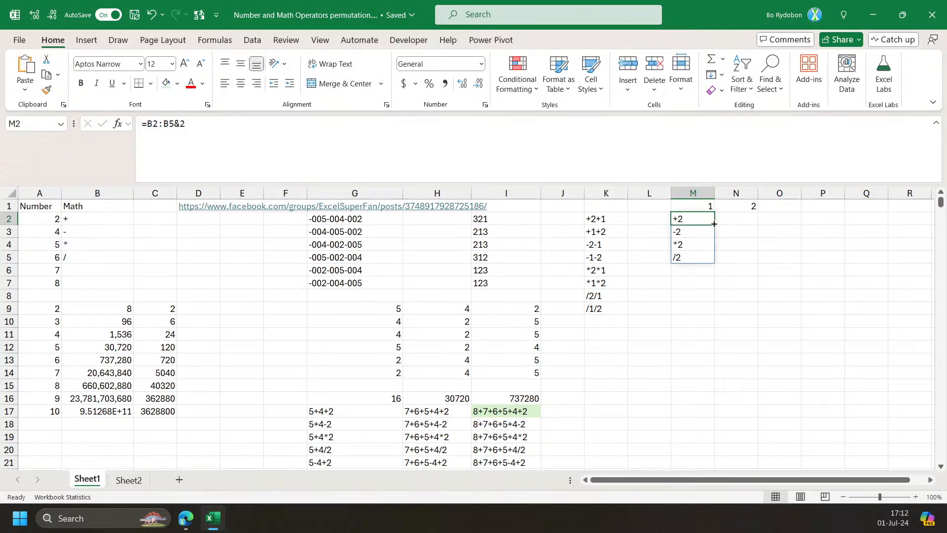
Enter =B2:B5&1 in L2 to join every math operator with the number 1.
click(605, 226)
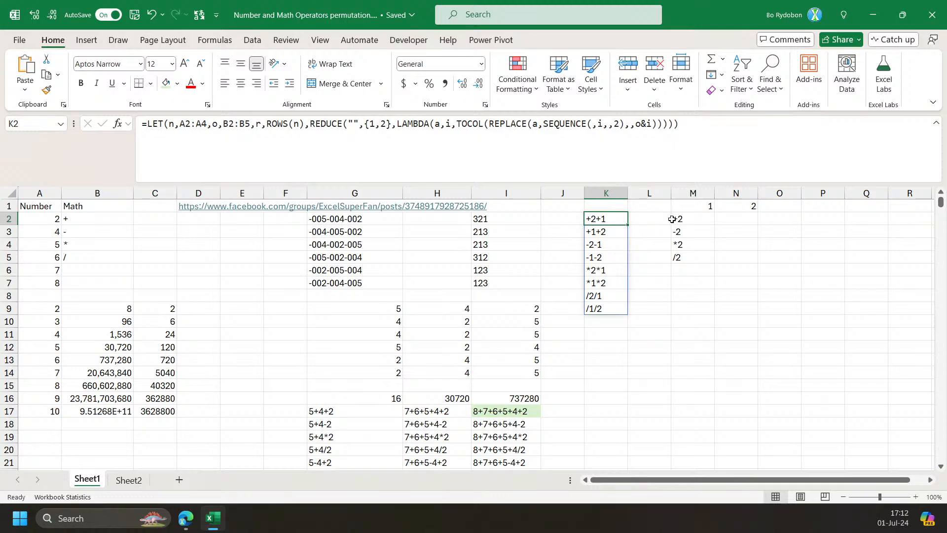
click(706, 209)
drag(693, 219, 687, 252)
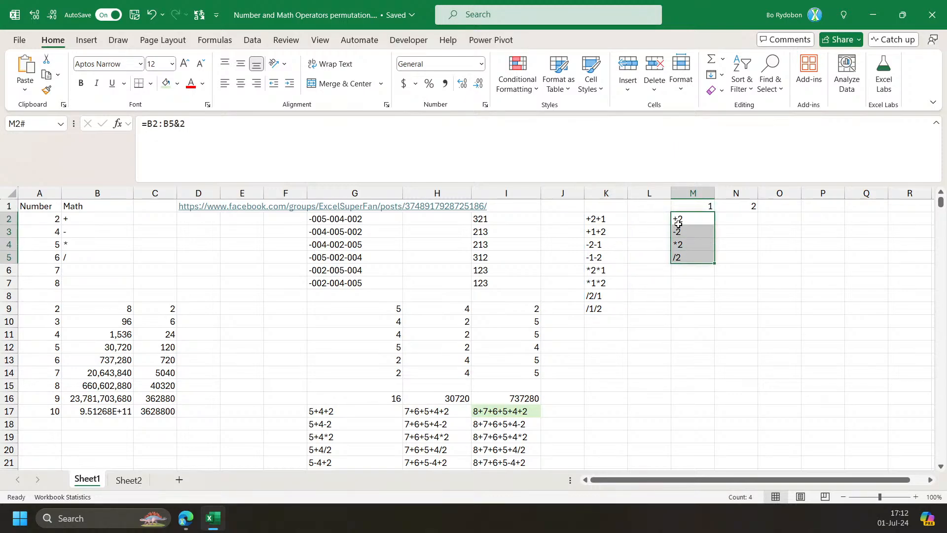
click(662, 217)
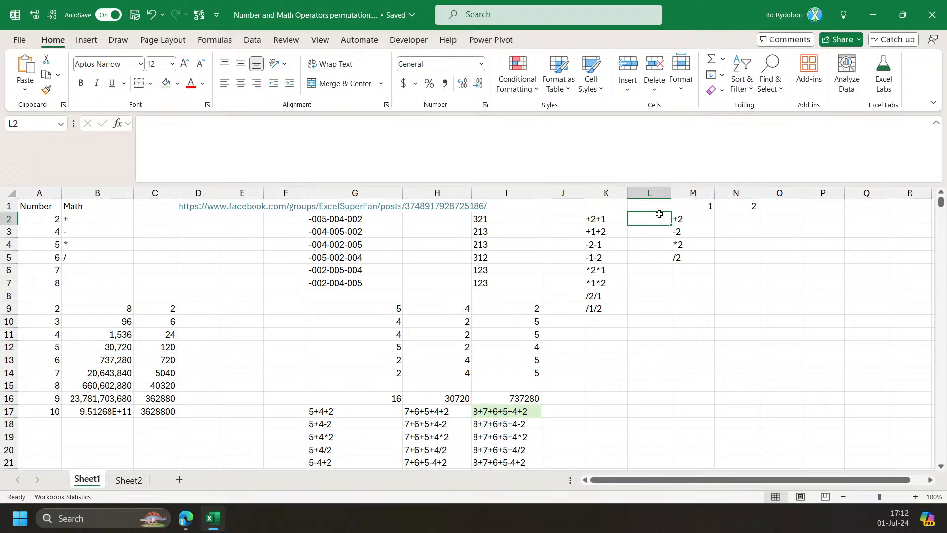
text(=)
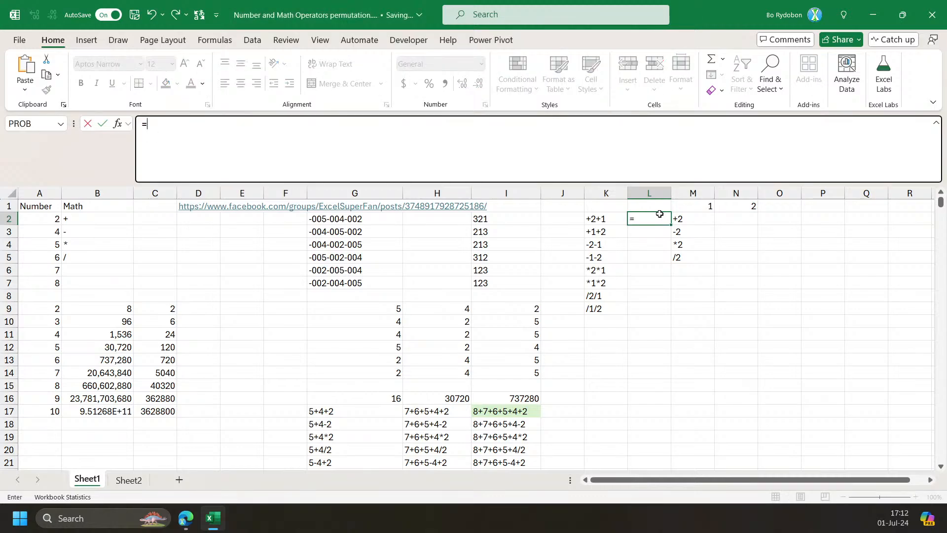
drag(98, 220, 96, 265)
text(&1)
key(Return)
key(Up)
click(210, 124)
drag(133, 276, 133, 268)
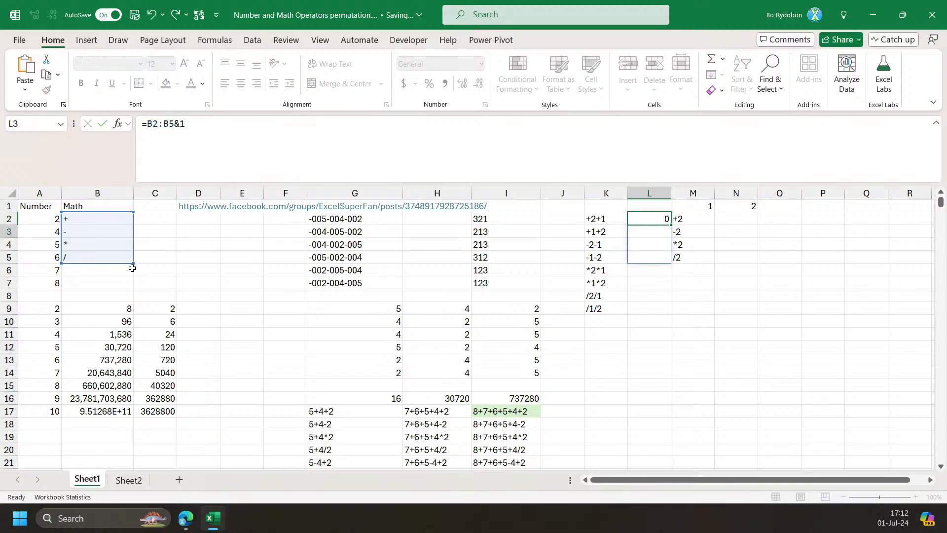
key(Return)
Compare the operator strings in L2:L5 and M2:M5 with the start positions in M1:N1 and the K2 results.
drag(686, 217, 753, 263)
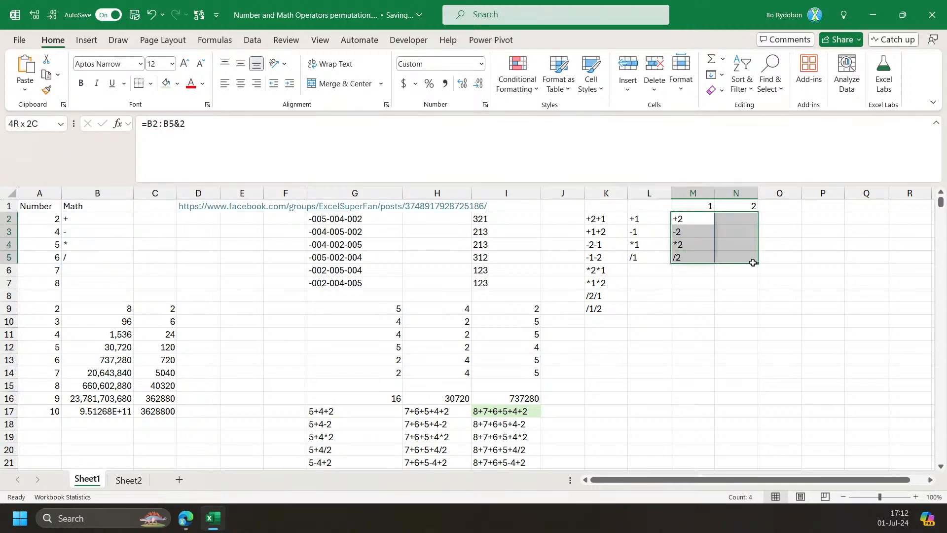
drag(646, 220, 744, 230)
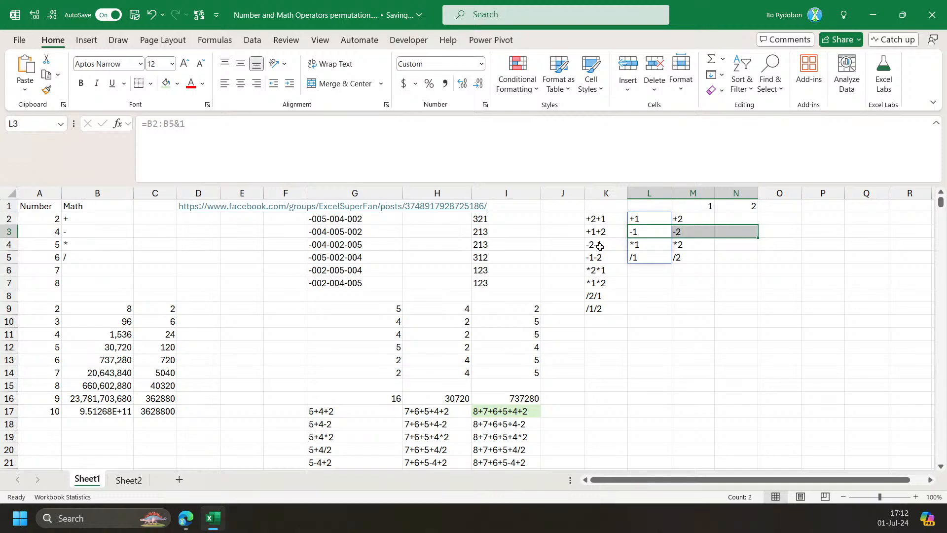
click(687, 218)
click(690, 284)
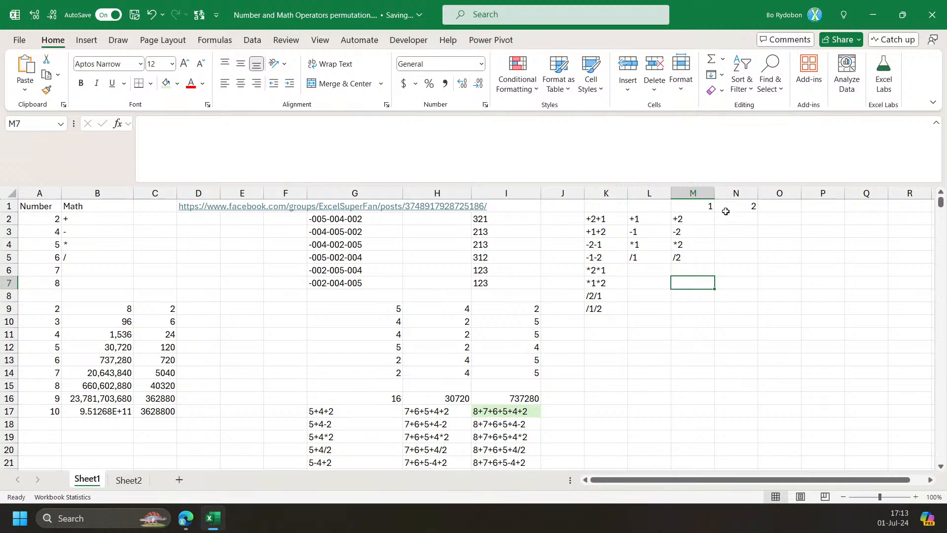
drag(696, 211, 741, 215)
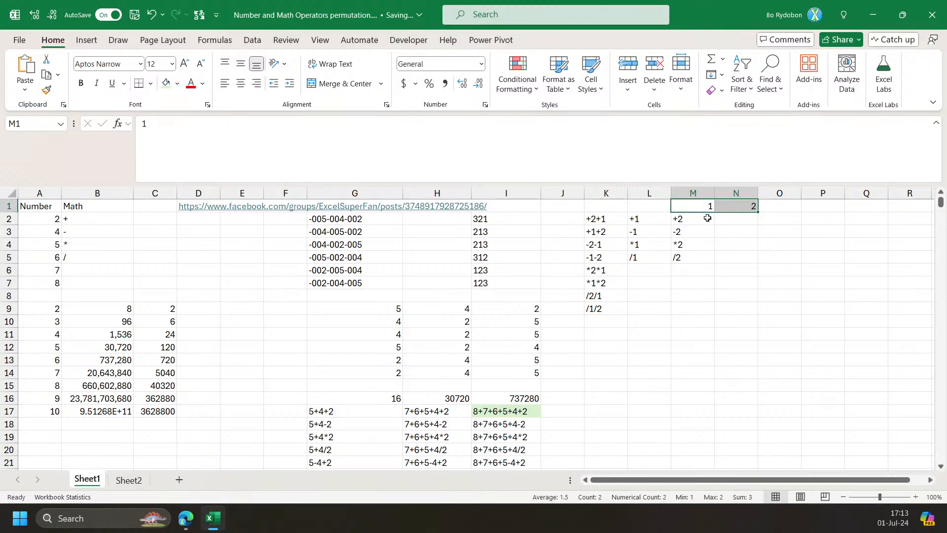
click(699, 285)
text(=)
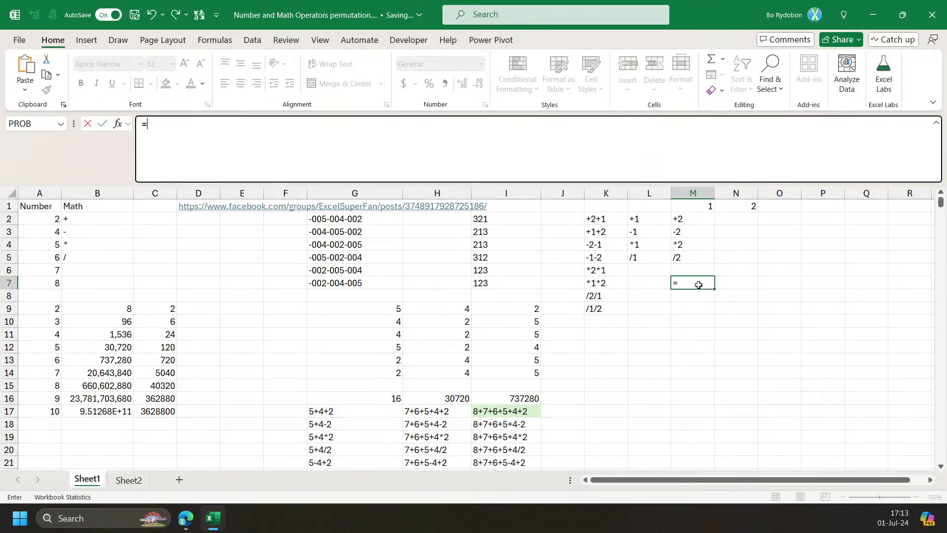
key(Escape)
click(703, 219)
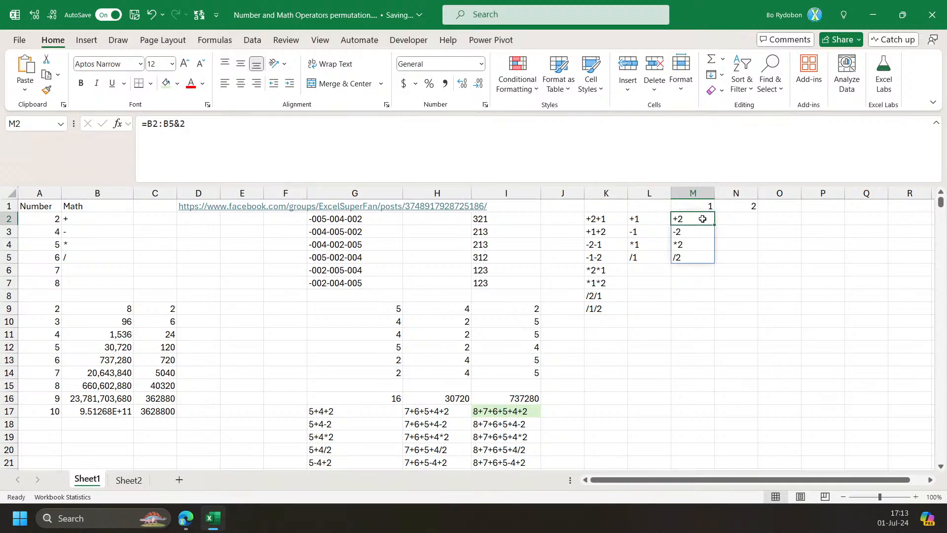
click(701, 291)
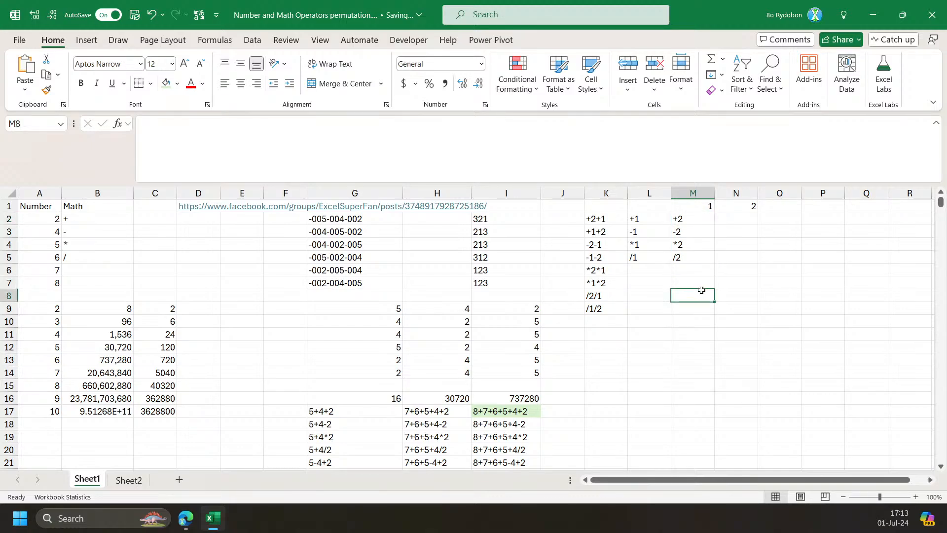
Enter 1 in each of the cells M8:P8 as example start positions.
text(1)
key(Tab)
text(1)
key(Return)
Enter =TOROW(M2:M5) in M9 to lay the four operator strings out in one row.
text(-)
key(BackSpace)
text(=pr)
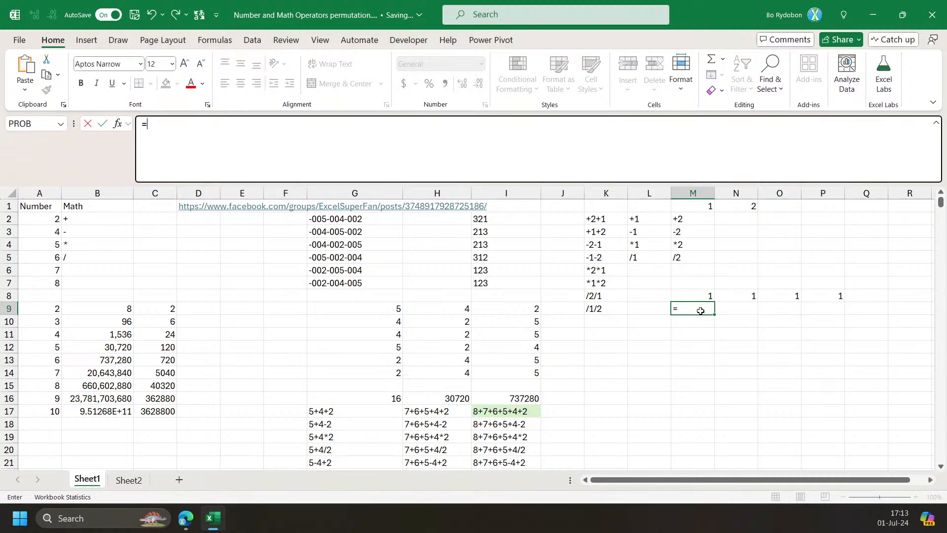
key(BackSpace)
key(BackSpace)
text(torw)
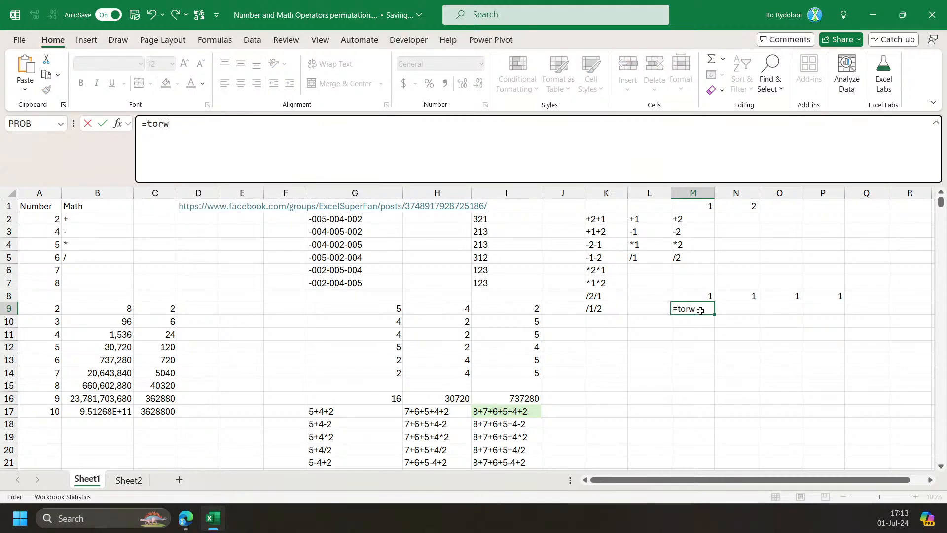
key(BackSpace)
key(Tab)
drag(678, 219, 836, 294)
key(Return)
key(Up)
Copy the start position 2 from N1 to Q8 and fill it across Q8:T8.
drag(875, 480, 891, 484)
scroll(624, 299, right, 4)
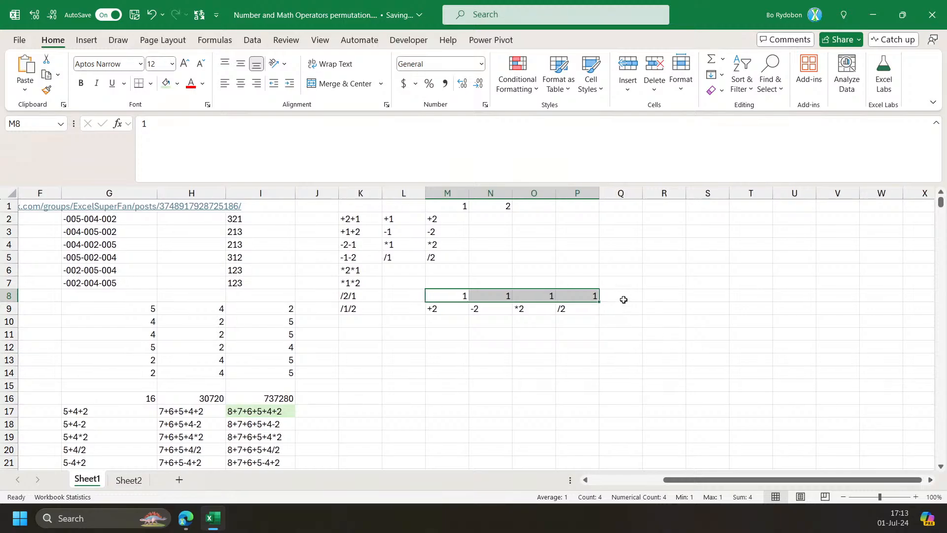
click(623, 299)
click(494, 206)
key(ctrl+c)
click(610, 294)
key(Return)
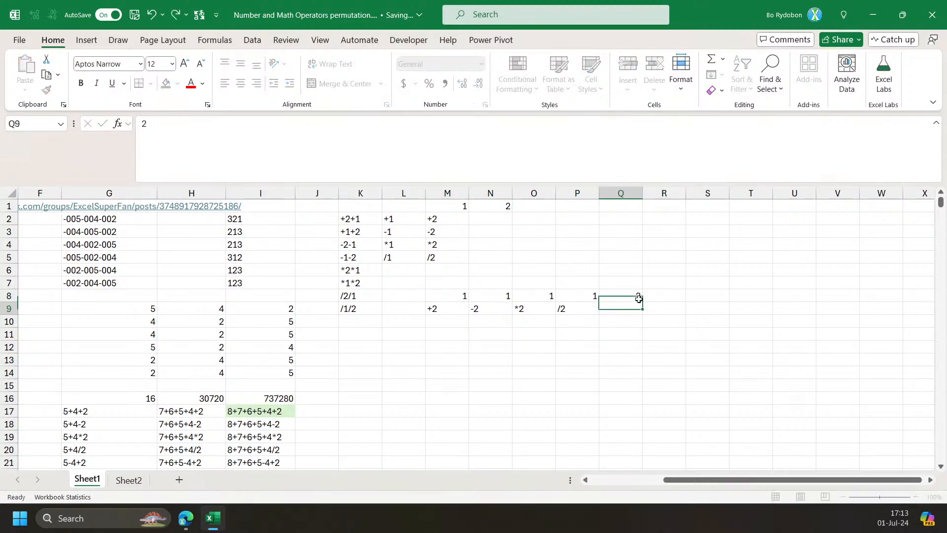
drag(641, 301, 750, 301)
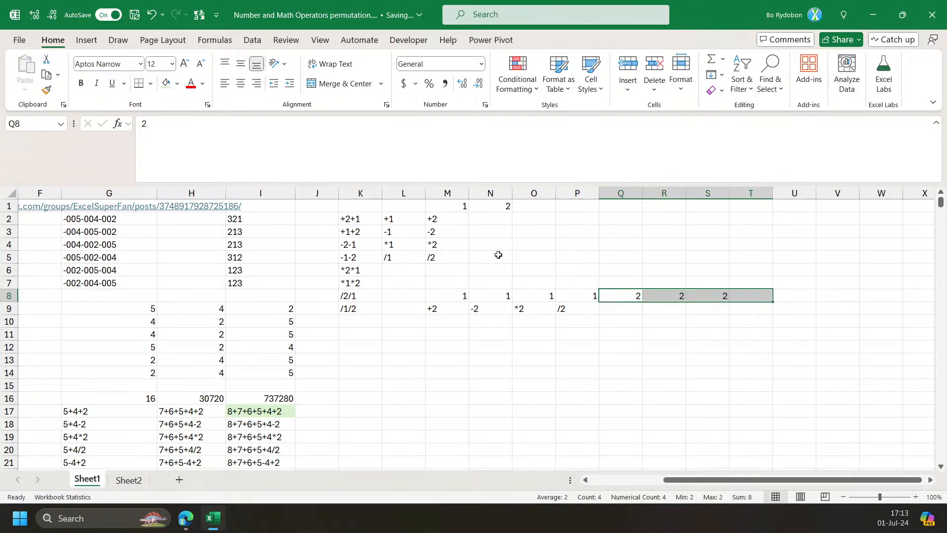
Enter a reference in Q9 that repeats the operator strings of M9:P9 across Q9:T9.
click(611, 311)
text(=)
click(433, 309)
key(ctrl+shift+Right)
key(Return)
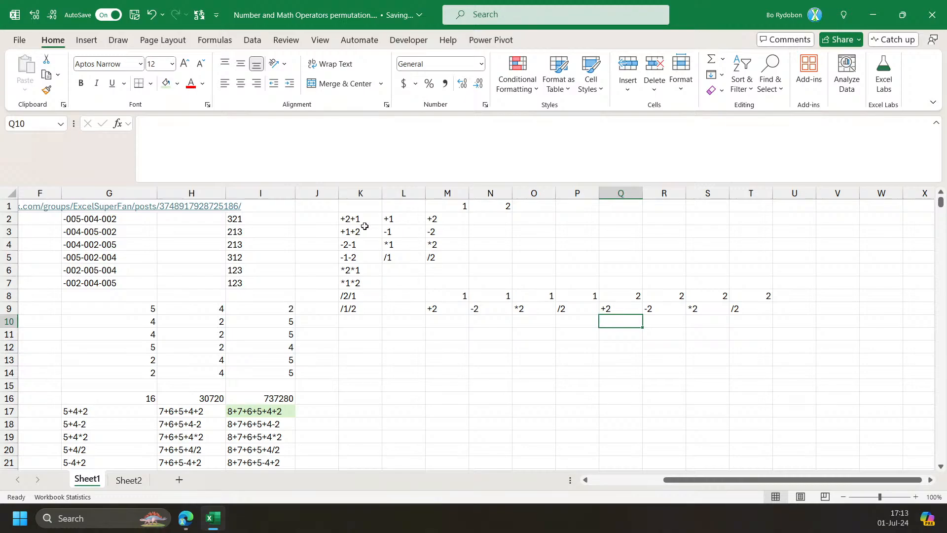
In K2's formula, start a LET inside the LAMBDA that defines p as o&i, with TOCOL on a new line.
drag(349, 221, 347, 315)
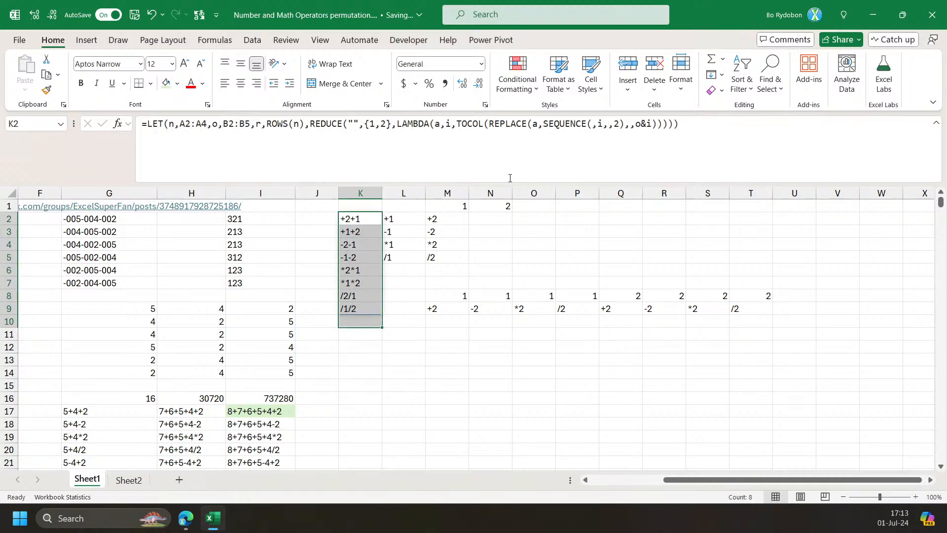
click(552, 124)
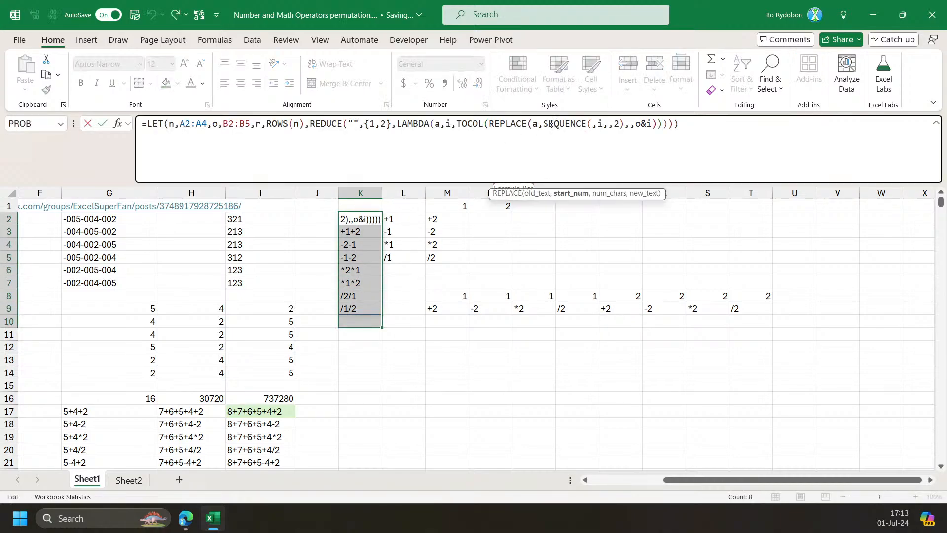
click(459, 124)
key(alt+Return)
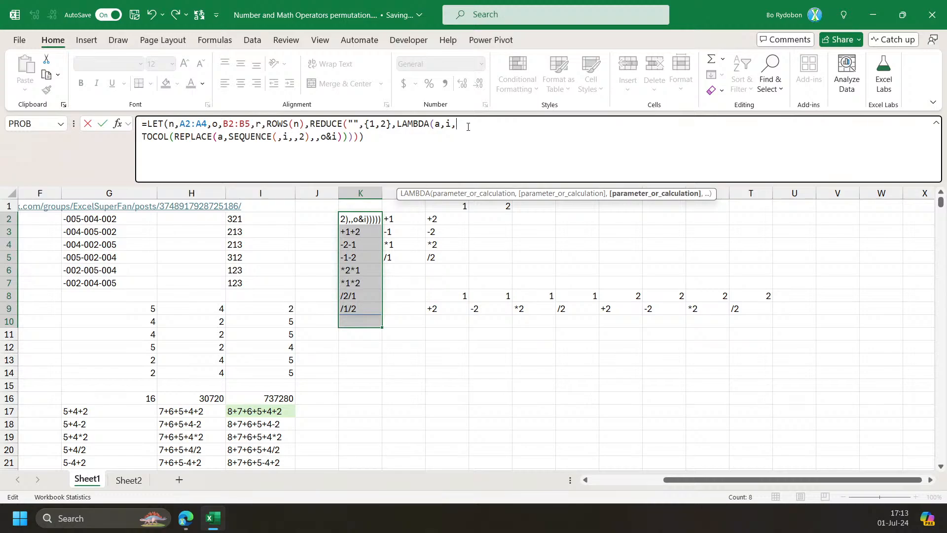
text(LET()
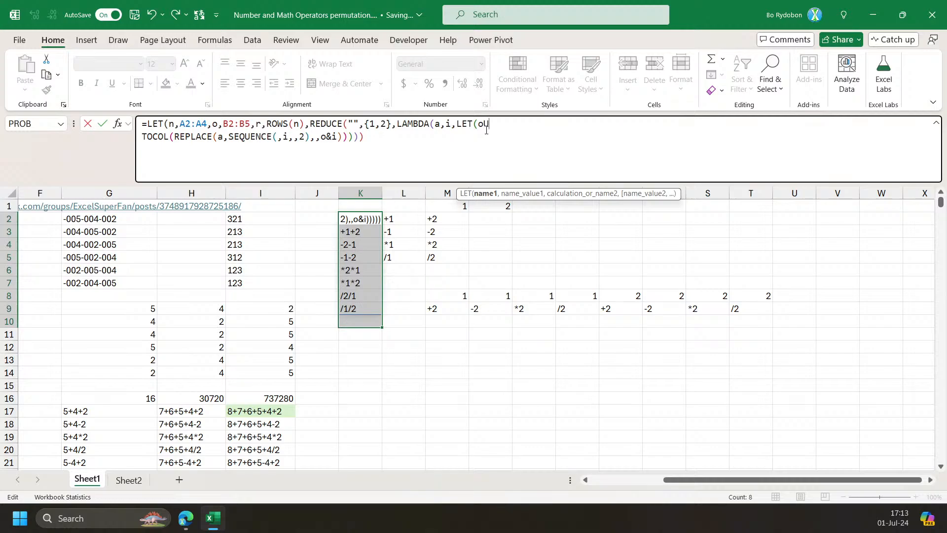
text(o&i,)
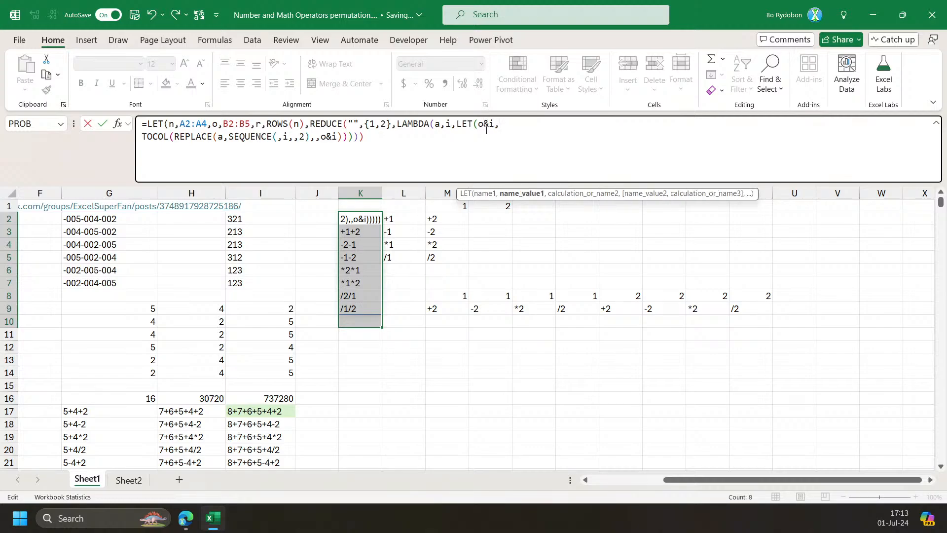
click(479, 124)
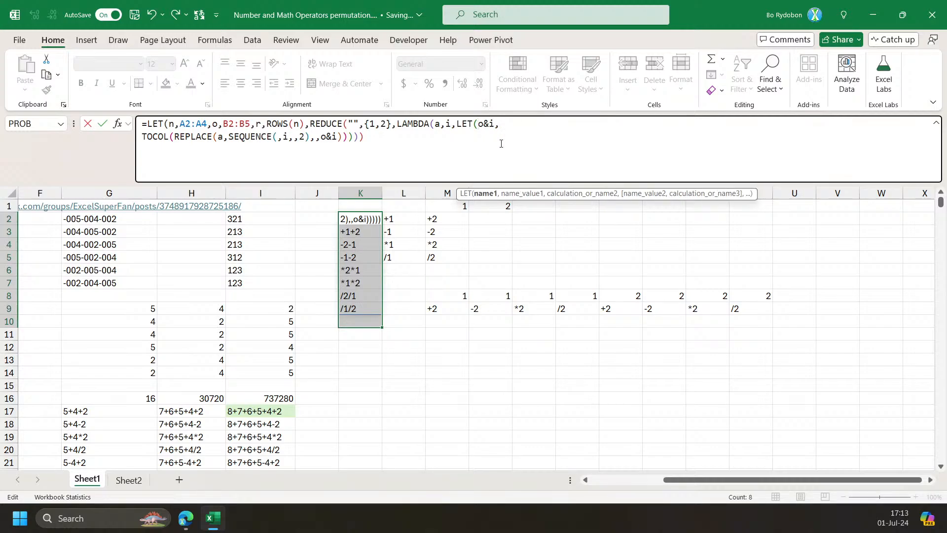
text(p,)
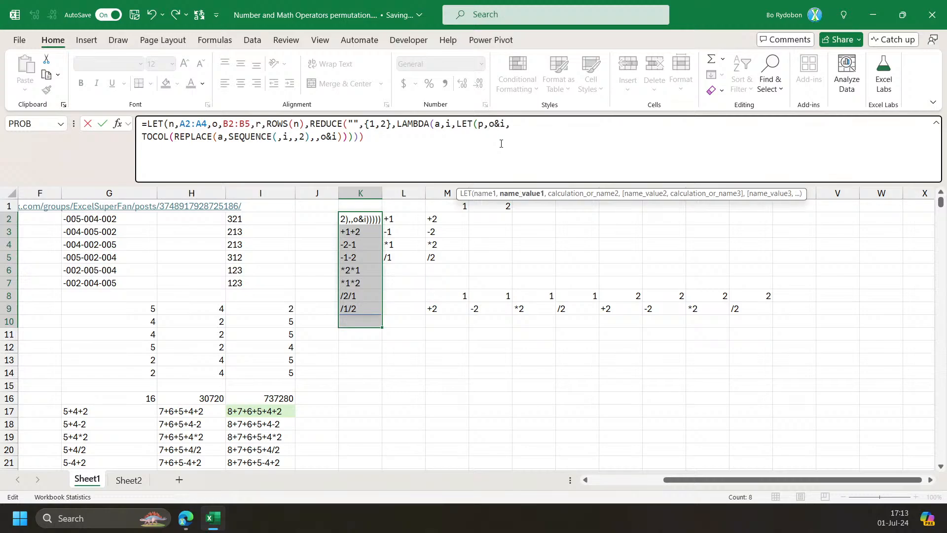
Define s as SEQUENCE(,i,,2) in the inner LET, copying the expression from REPLACE.
click(526, 122)
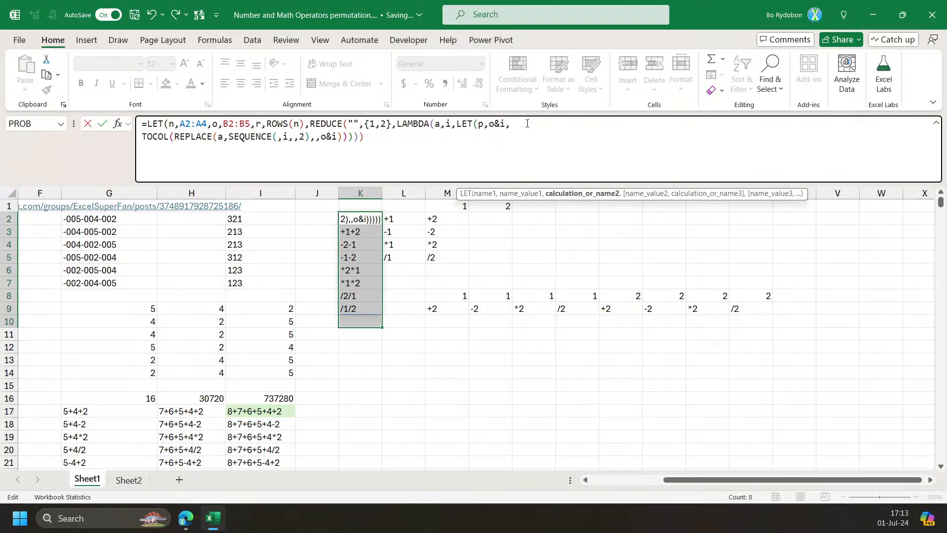
click(245, 138)
click(257, 193)
key(ctrl+c)
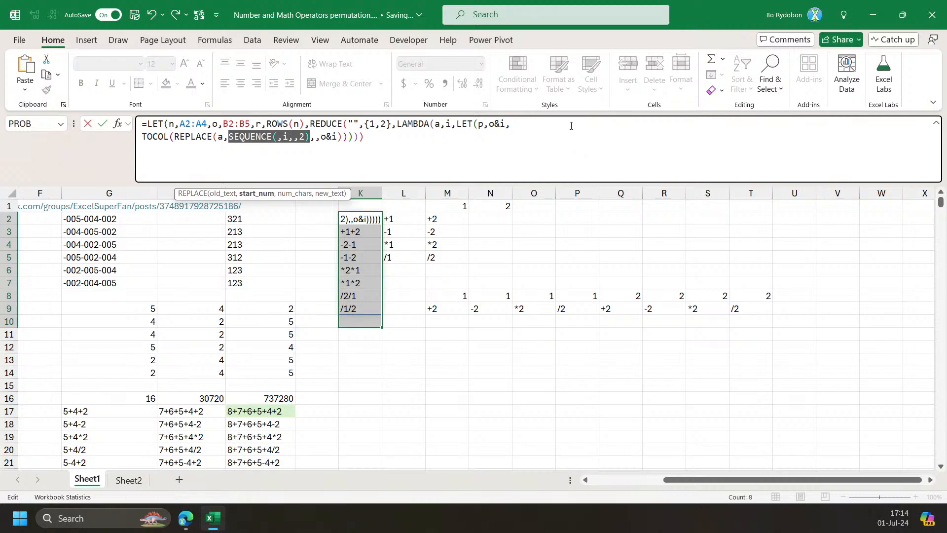
click(571, 125)
text(s,)
key(ctrl+v)
text(,)
Replace REPLACE's start position argument with TOROW(IF(p>0,s)).
double_click(260, 136)
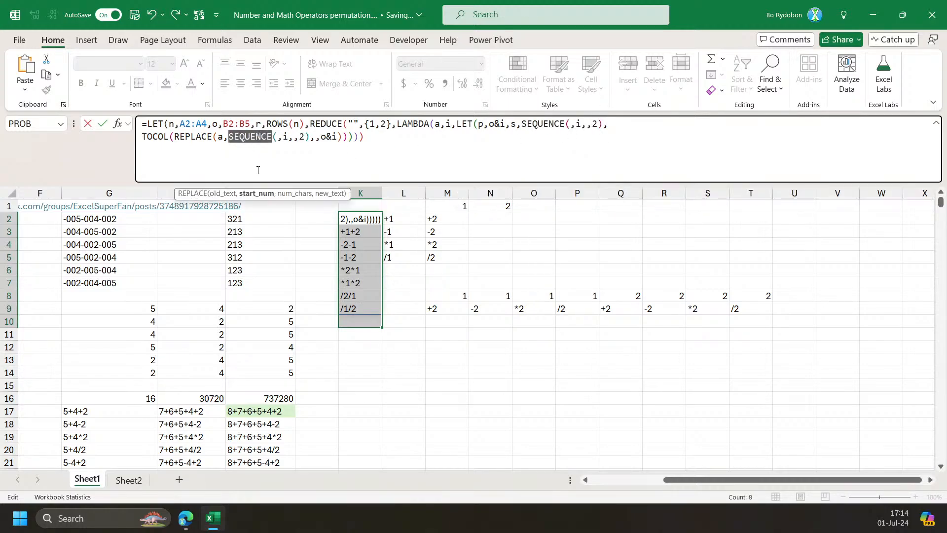
click(255, 194)
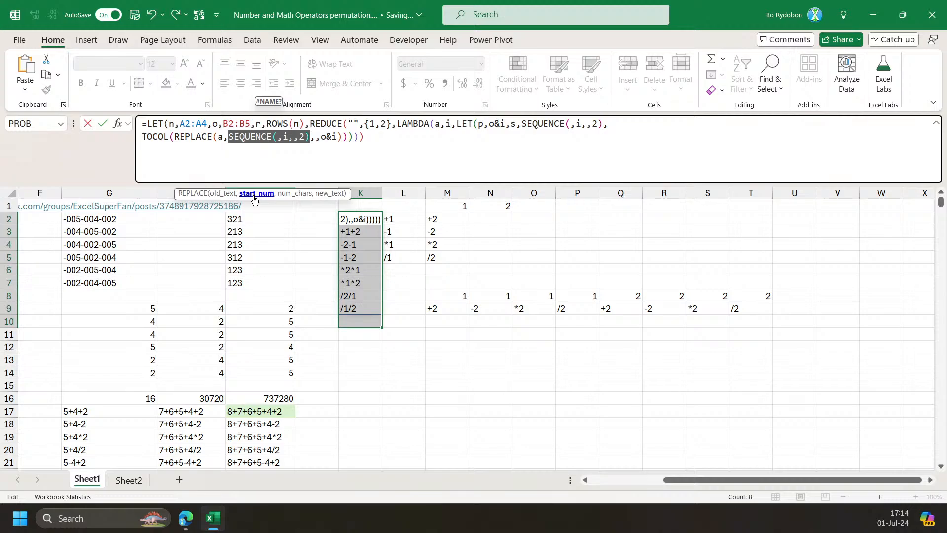
text(to)
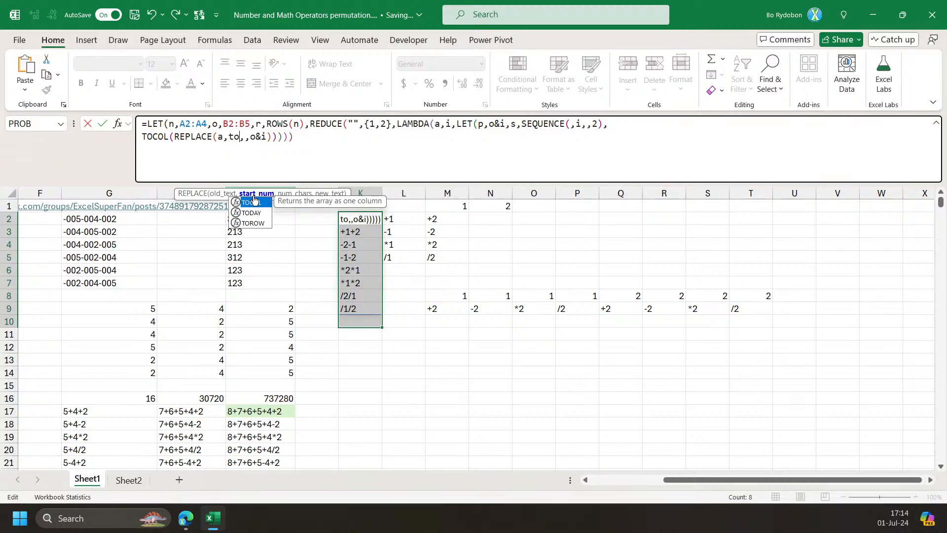
text(r)
key(Tab)
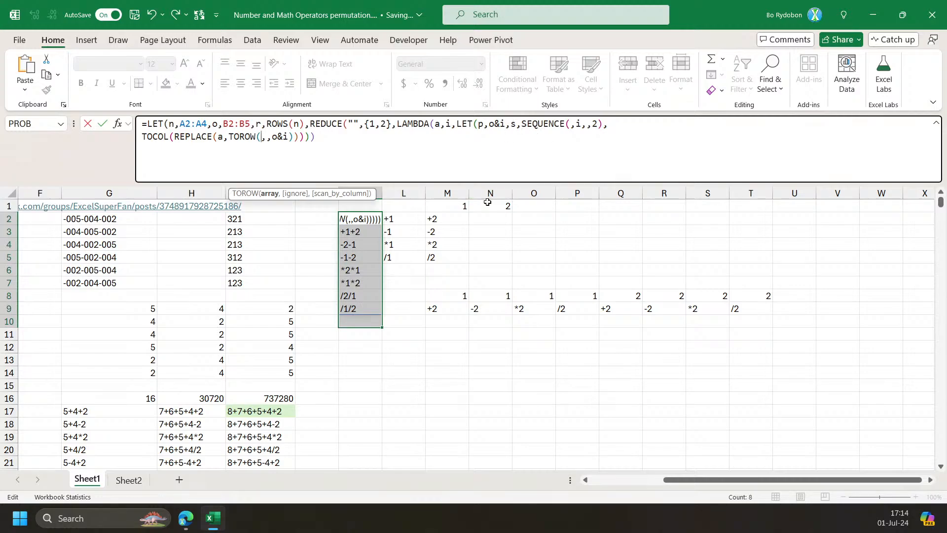
text(IF()
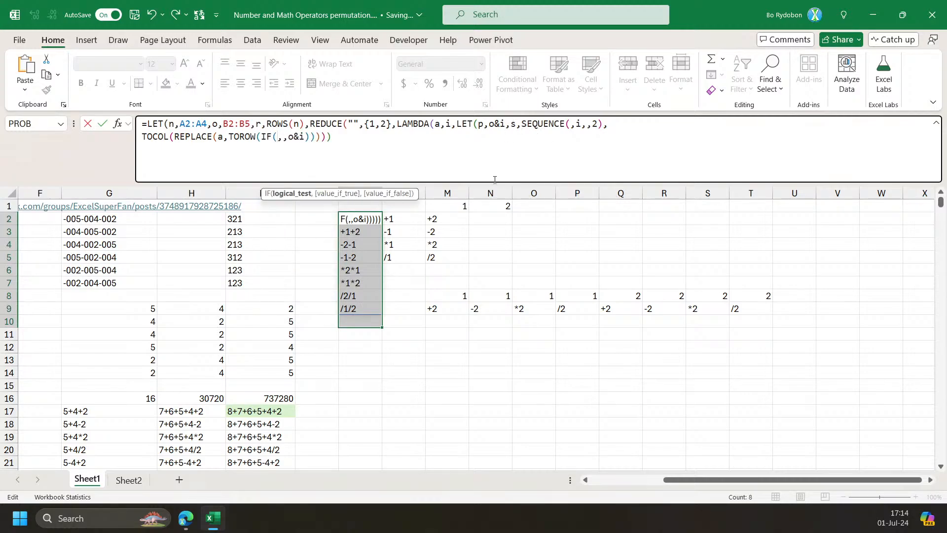
text(p>0,)
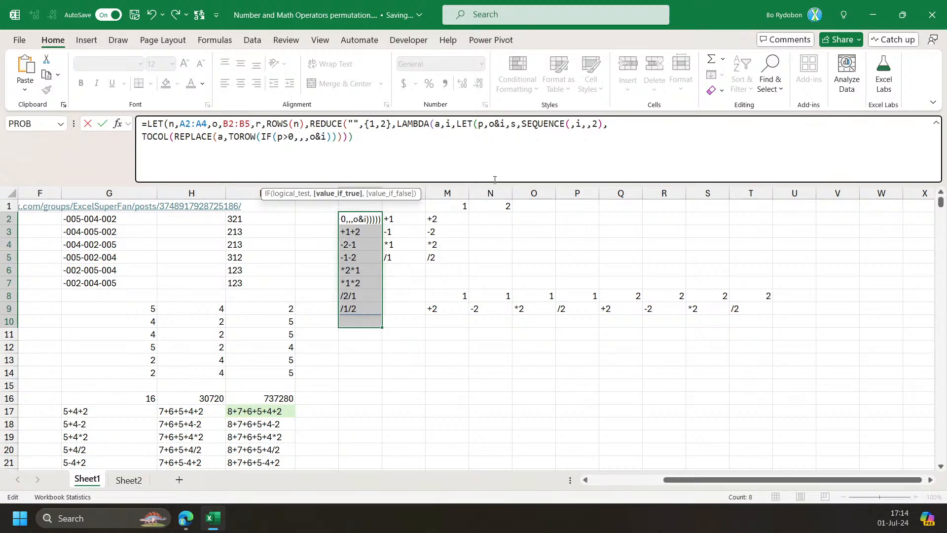
text(s))
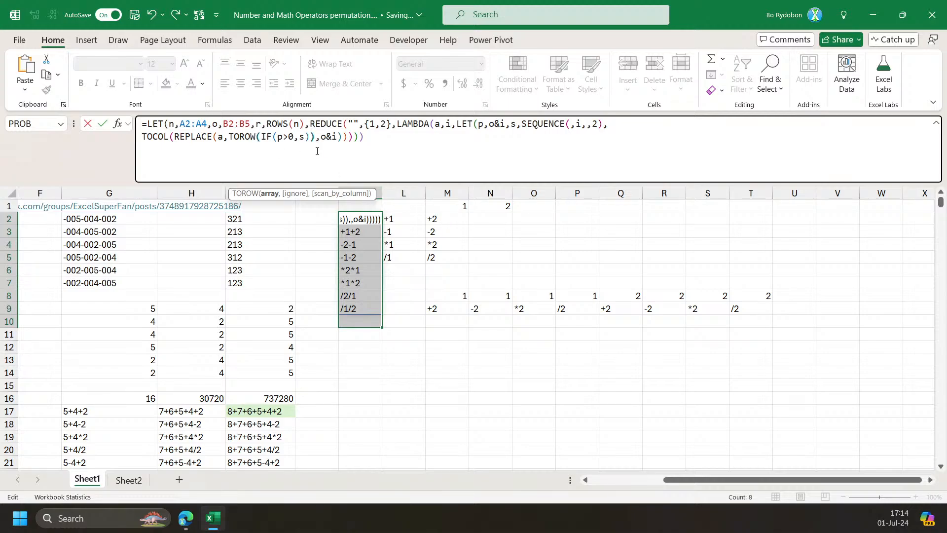
text(,)
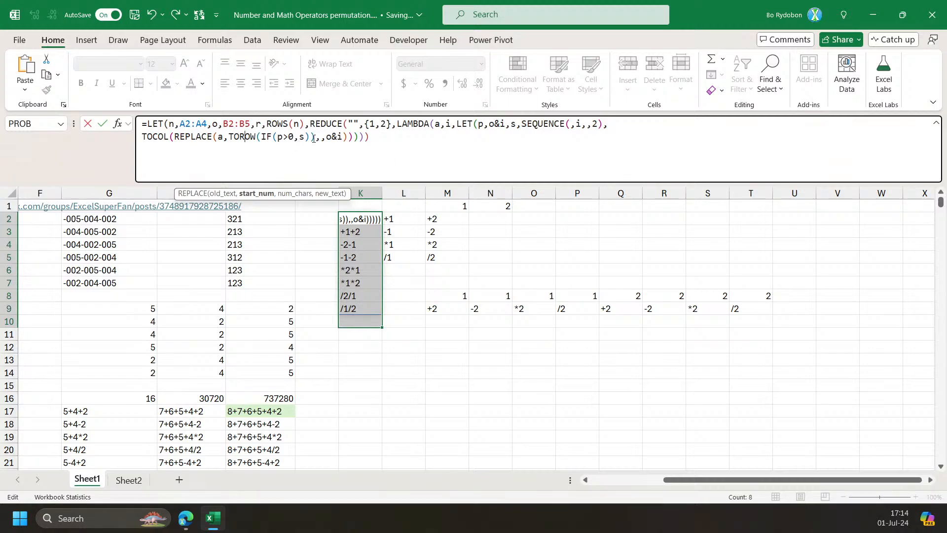
Wrap REPLACE's new text argument as TOROW(IF(s,o&i)).
click(329, 138)
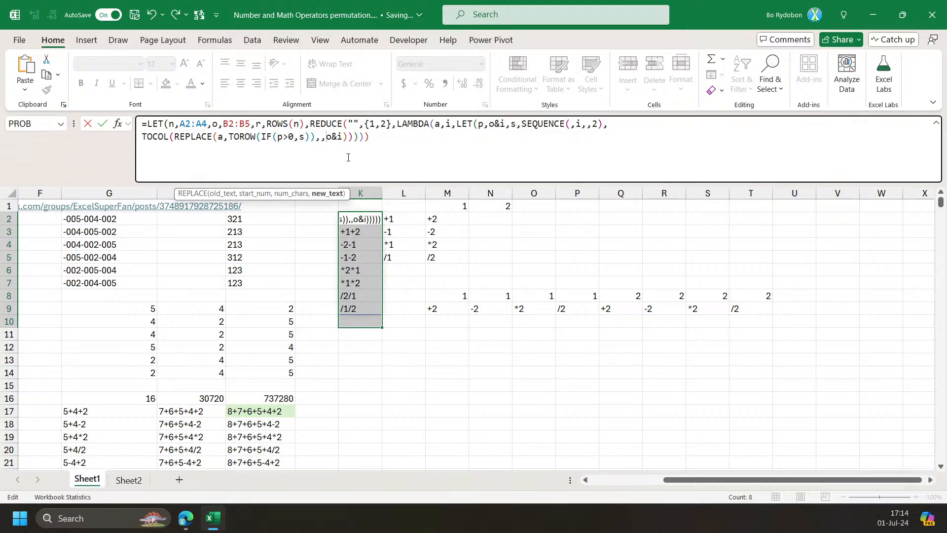
drag(342, 140, 327, 141)
click(329, 142)
text(if)
key(BackSpace)
key(BackSpace)
text(torow)
key(Tab)
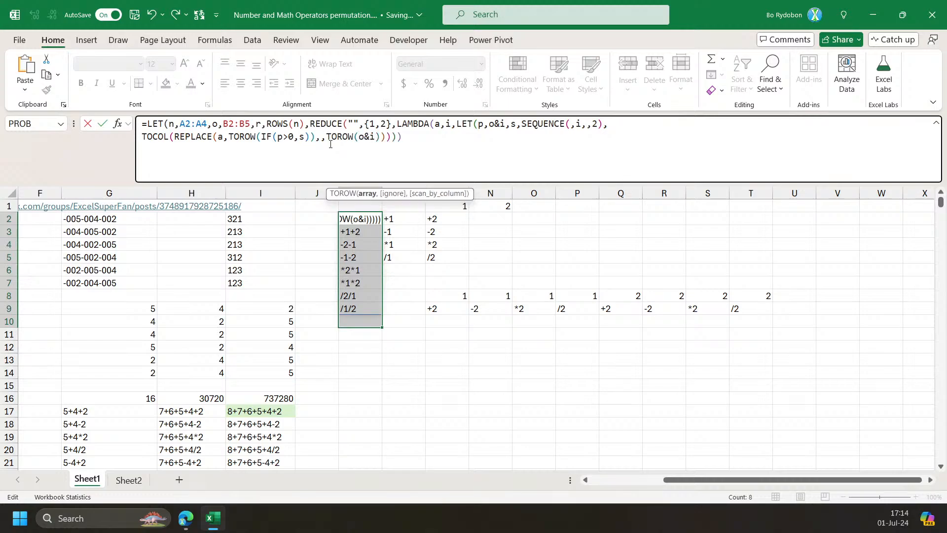
text(if)
key(Tab)
text(s,)
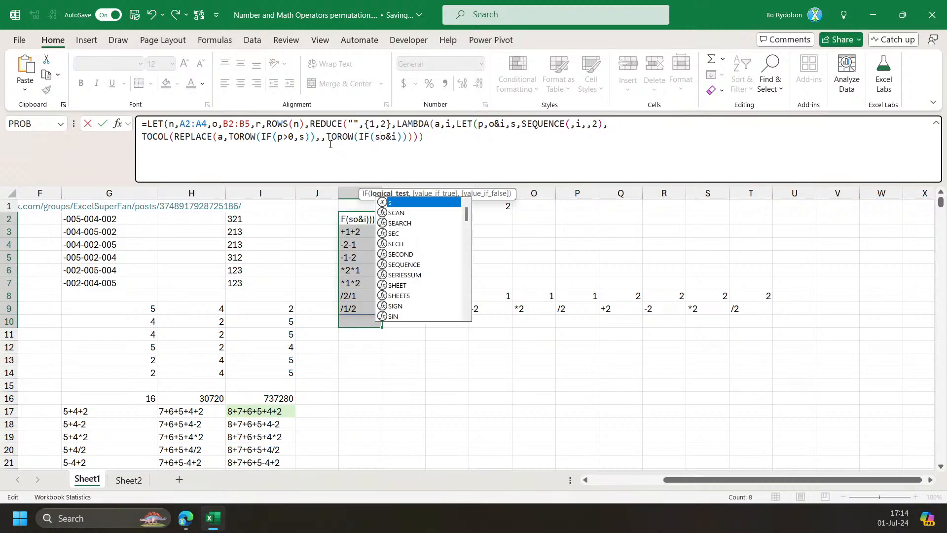
click(409, 142)
text())
Complete the closing parentheses of the nested LET and enter the K2 formula.
key(Right)
key(Right)
key(Right)
key(Right)
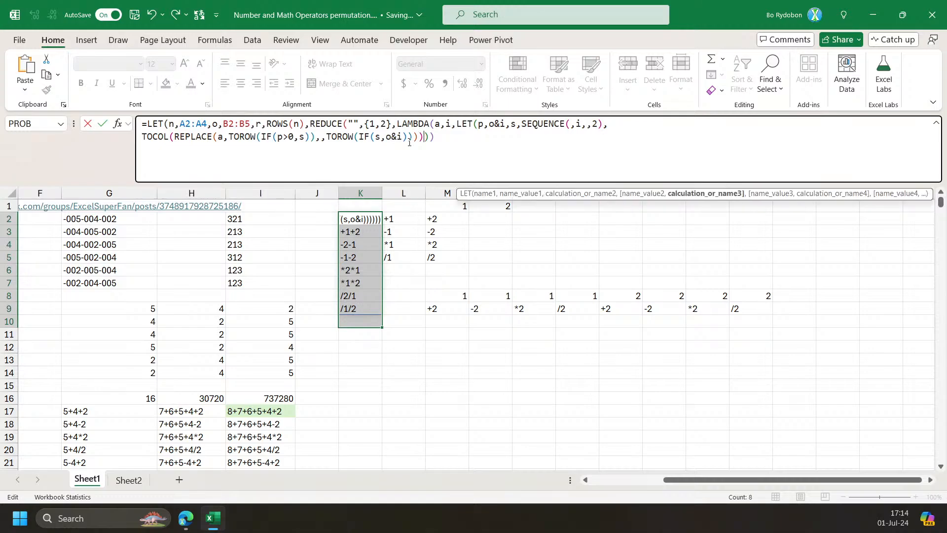
text()))
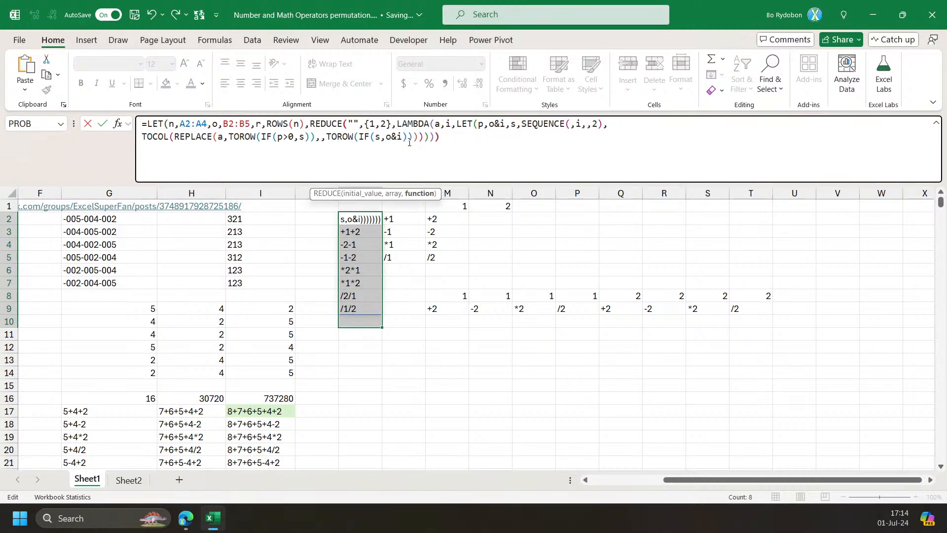
key(Return)
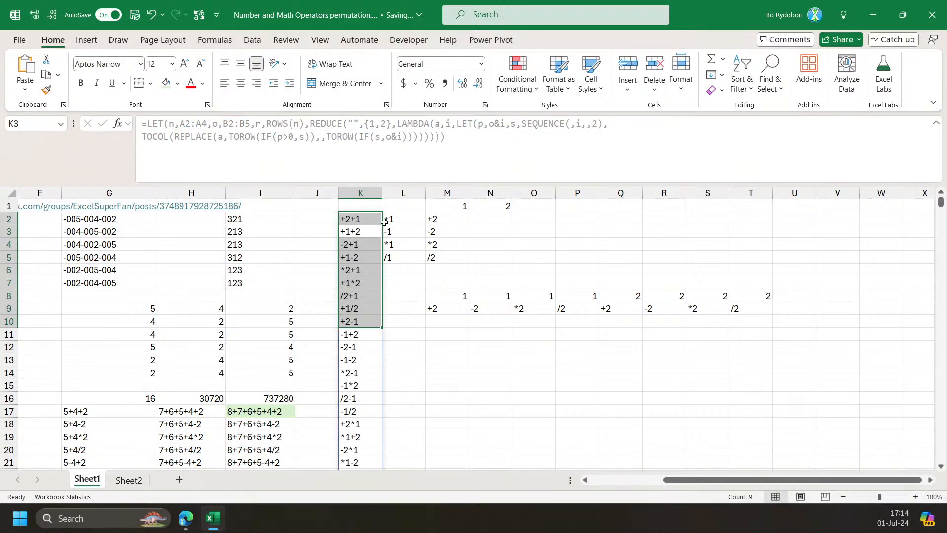
Clear the example cells L2:U12 and review the full list of results in column K.
drag(384, 222, 813, 349)
key(Delete)
scroll(408, 362, down, 8)
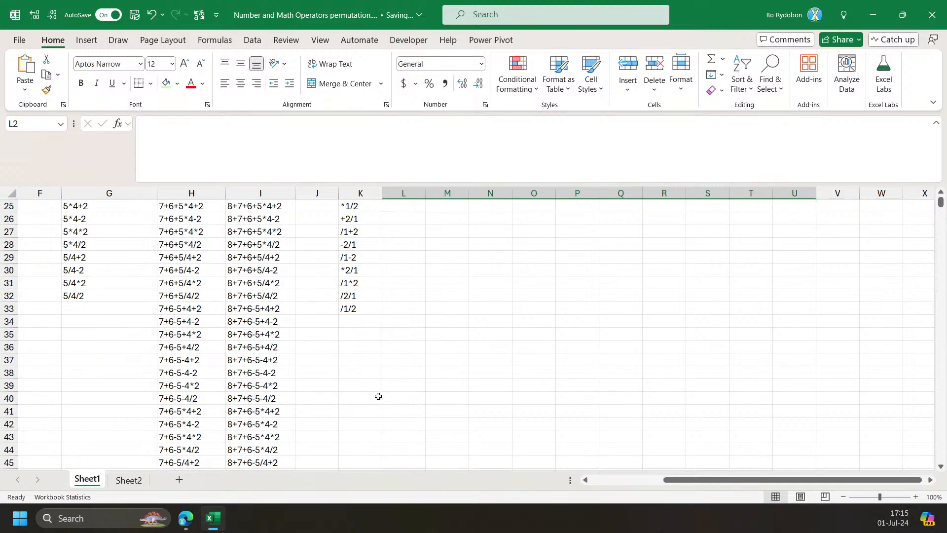
scroll(379, 394, up, 8)
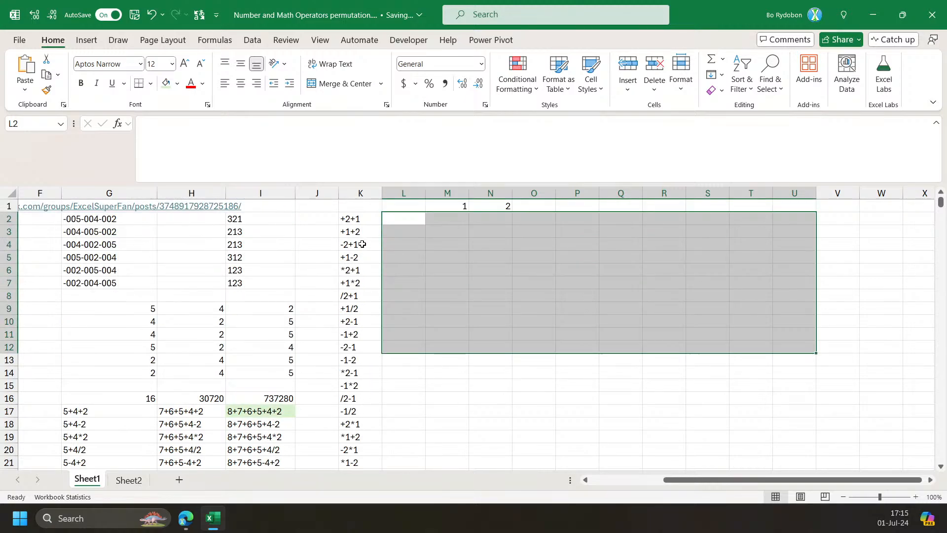
In K2's formula, replace REDUCE's {1,2} array with SEQUENCE(,r).
click(354, 218)
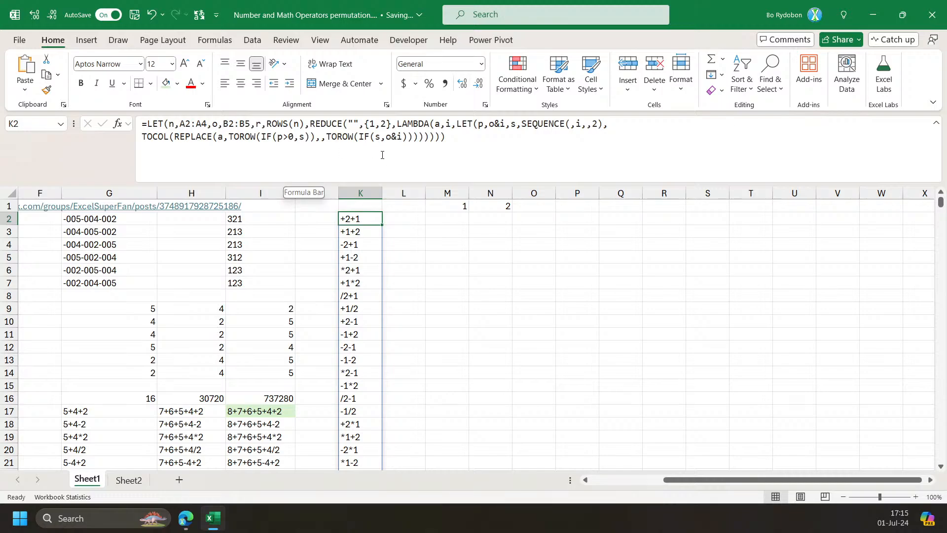
click(387, 124)
drag(391, 123, 364, 124)
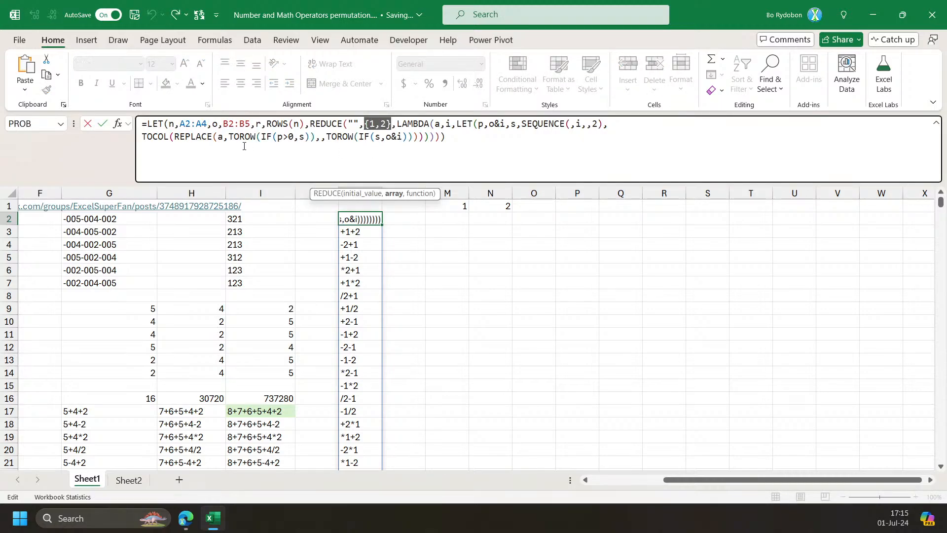
text(SEQUENCE(,r))
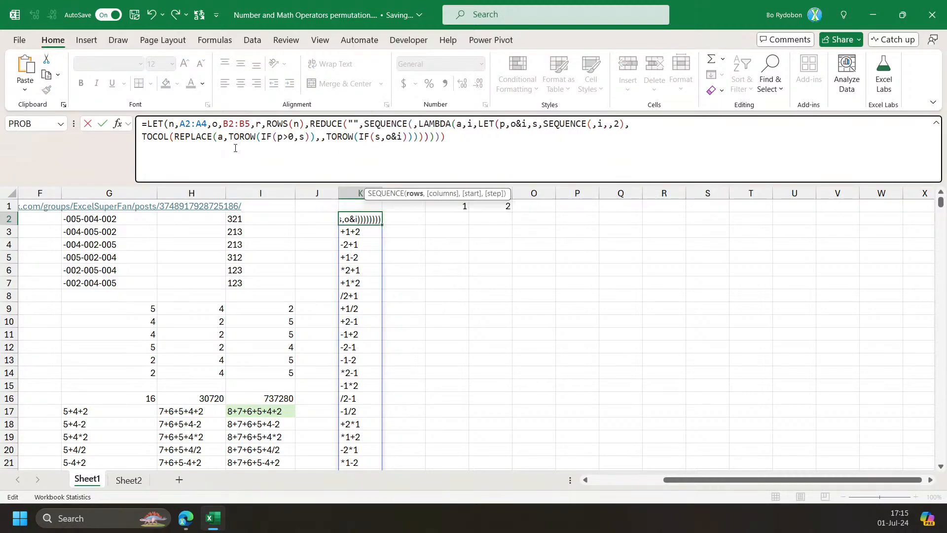
text(,)
key(ctrl+Return)
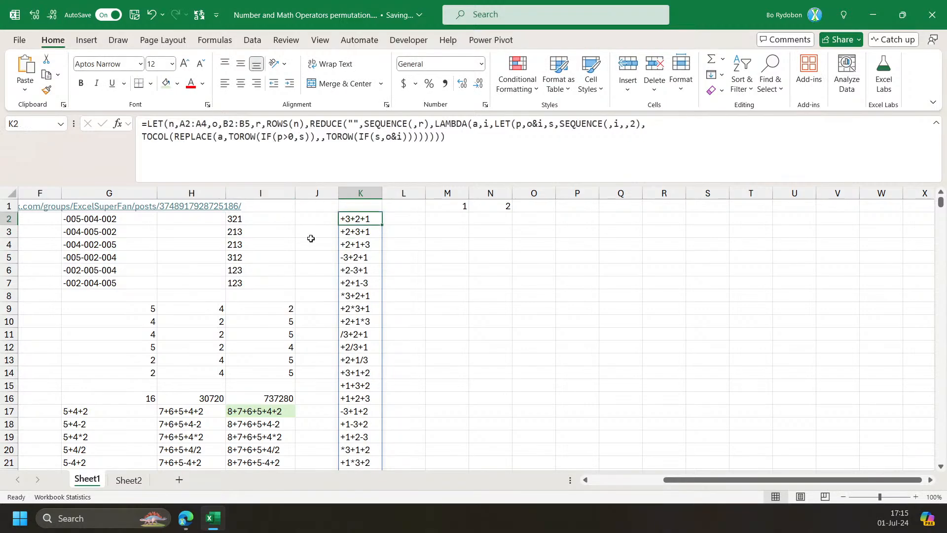
Move the K2 permutation formula to K17 and count its spilled rows in K16 with =ROWS(K17#).
drag(357, 213, 354, 421)
click(361, 398)
text(=rwos)
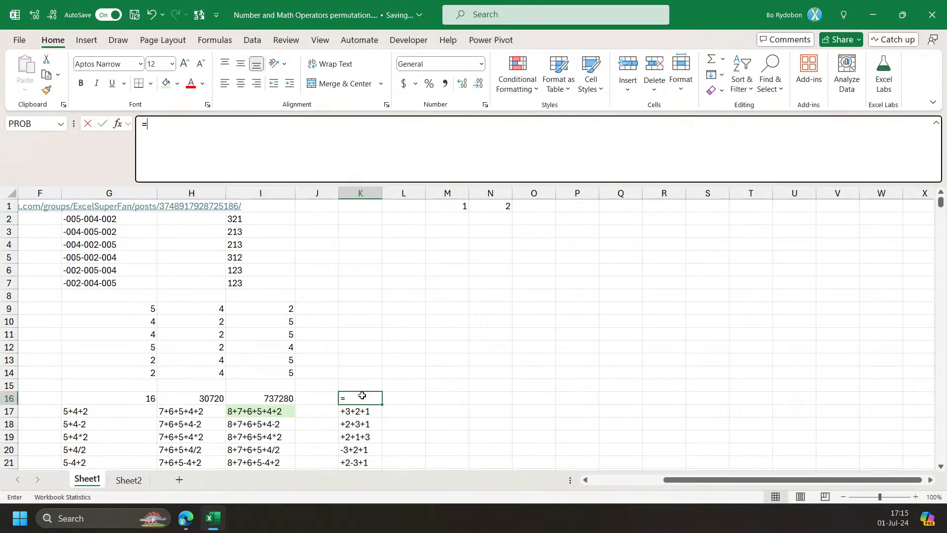
key(BackSpace)
key(BackSpace)
key(BackSpace)
text(OWS()
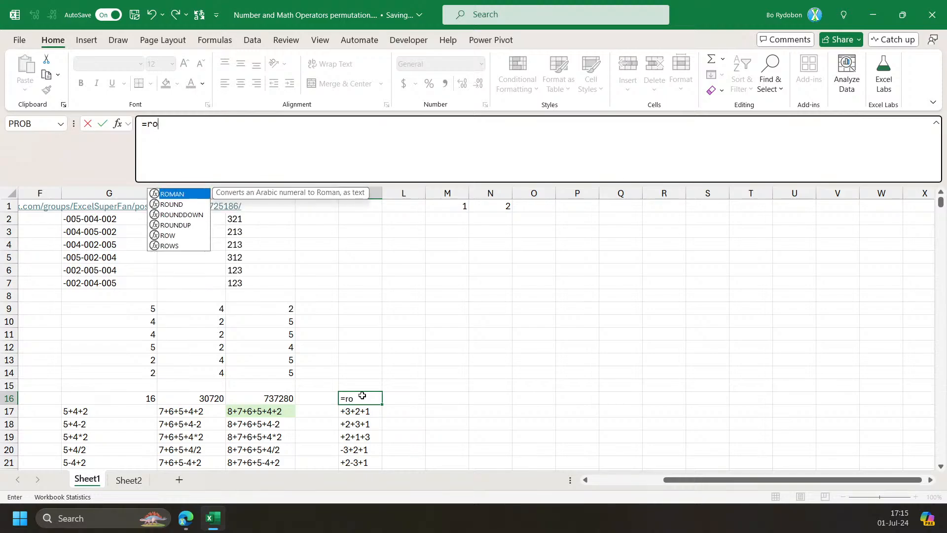
key(Down)
text(#)
key(Return)
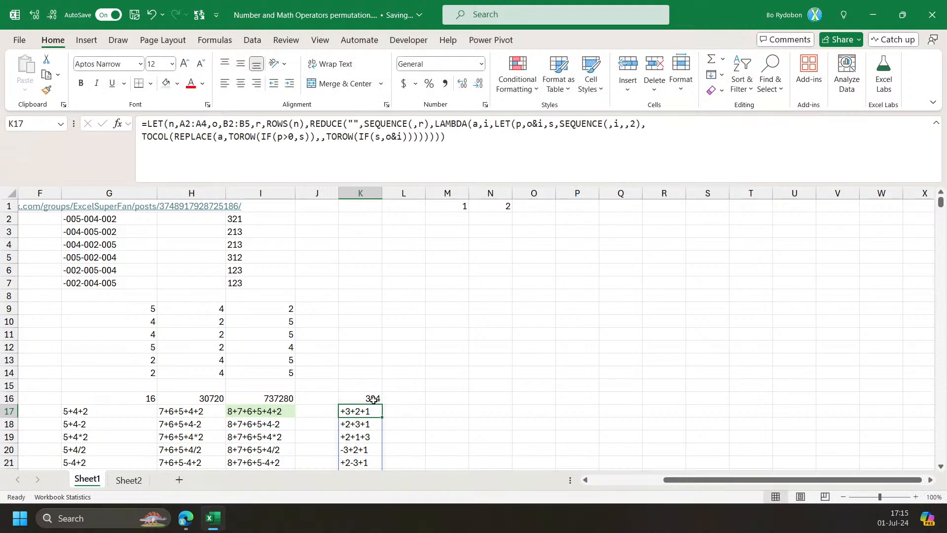
In L17, strip the leading operator from every K17 result with =MID(K17#,2,99).
scroll(364, 397, down, 1)
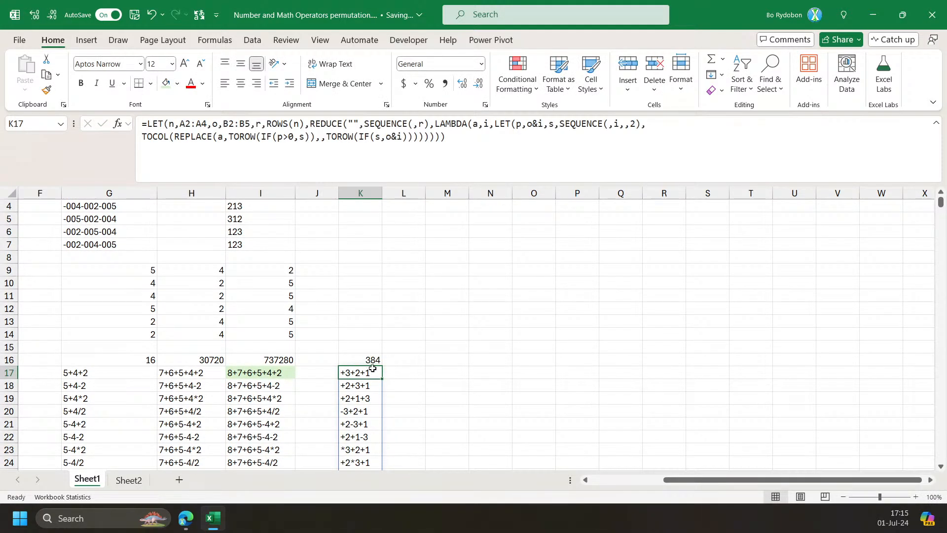
scroll(372, 369, down, 2)
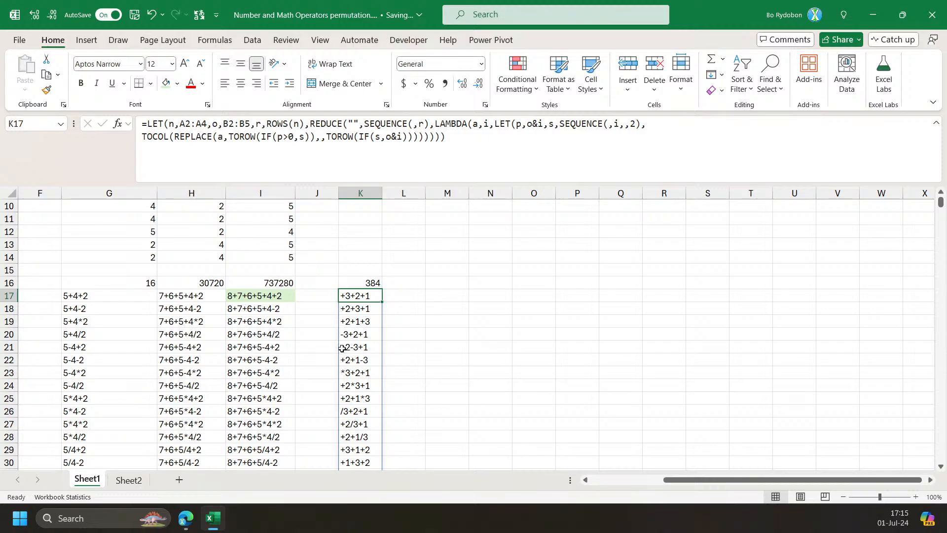
scroll(345, 370, down, 2)
scroll(345, 370, up, 2)
click(408, 296)
text(=)
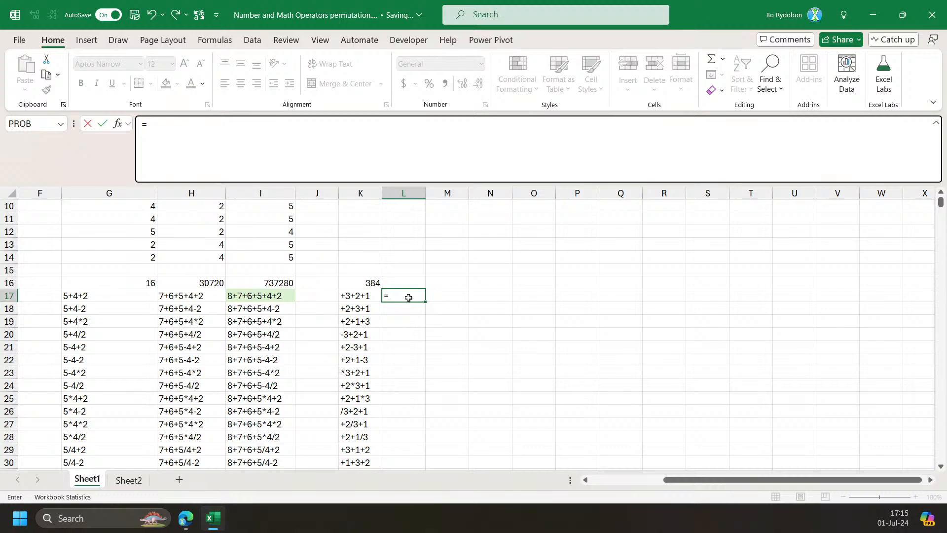
text(mid)
key(Tab)
key(Left)
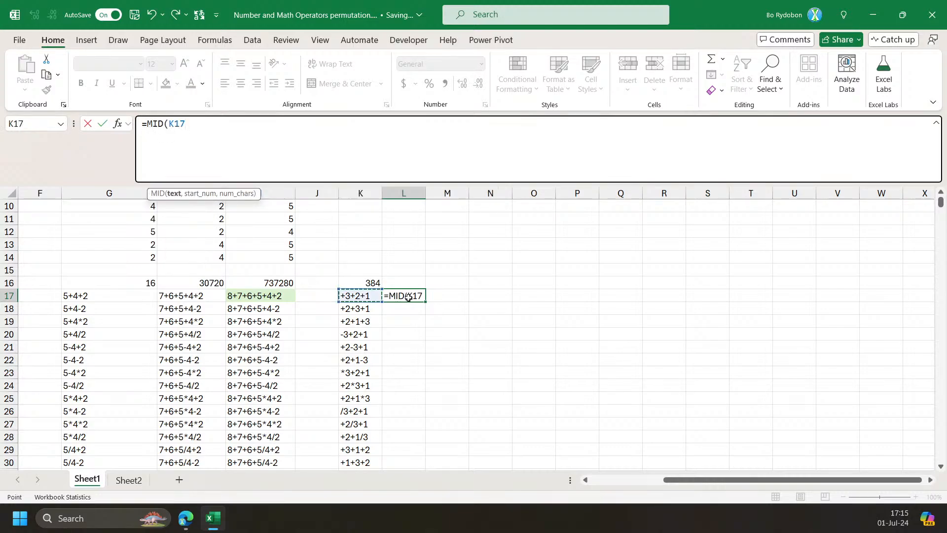
text(#,2,)
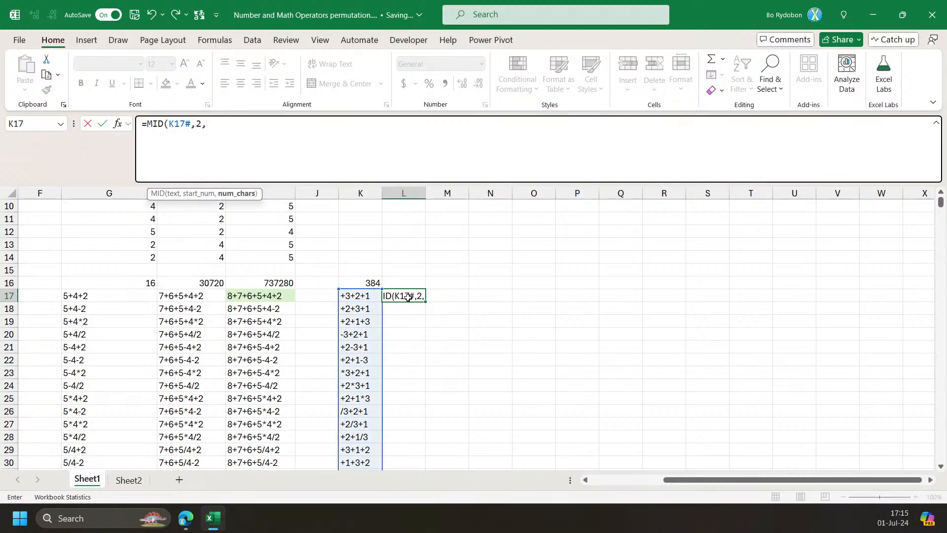
text(99))
key(Return)
key(Up)
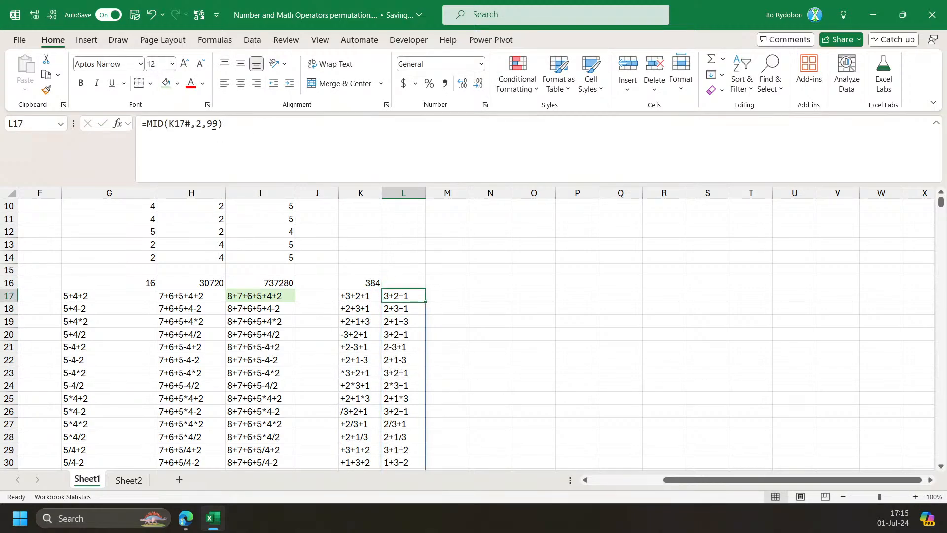
Wrap L17's MID formula in UNIQUE to remove duplicate expressions.
scroll(403, 360, down, 5)
scroll(397, 345, up, 4)
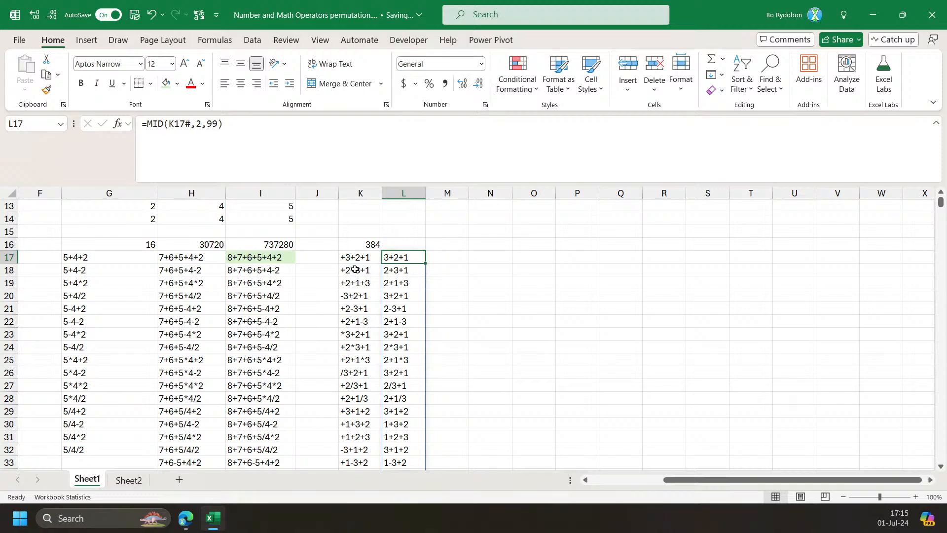
click(149, 124)
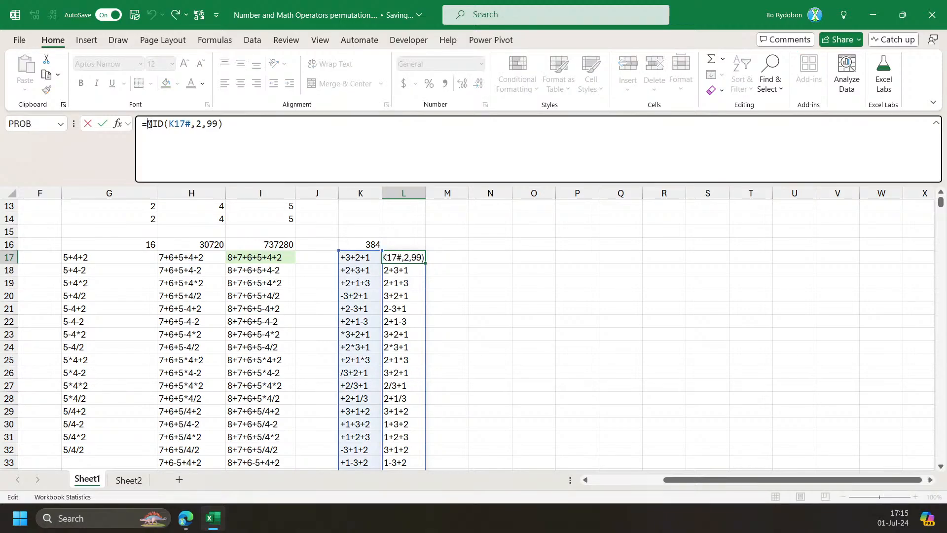
text(UNIQUE()
key(End)
text())
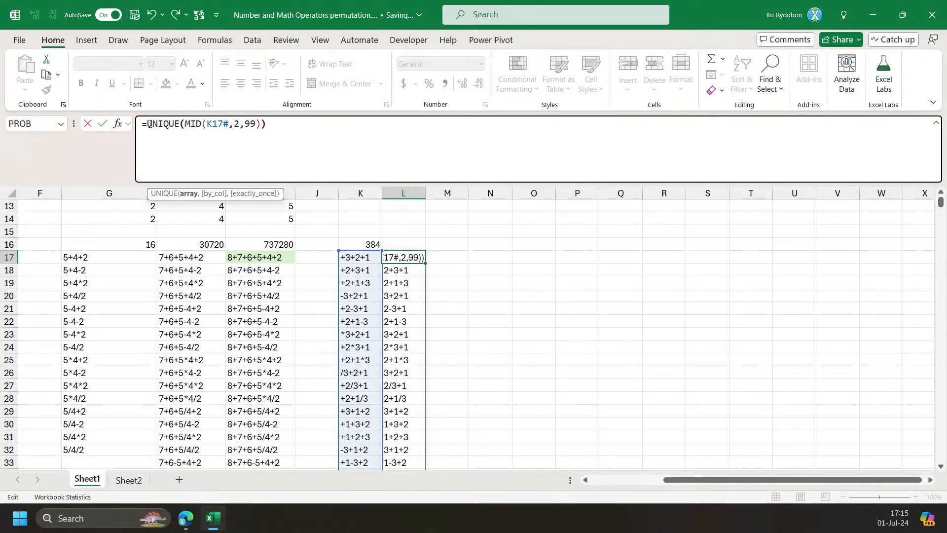
key(Return)
Copy the ROWS count formula from K16 into L16.
click(361, 243)
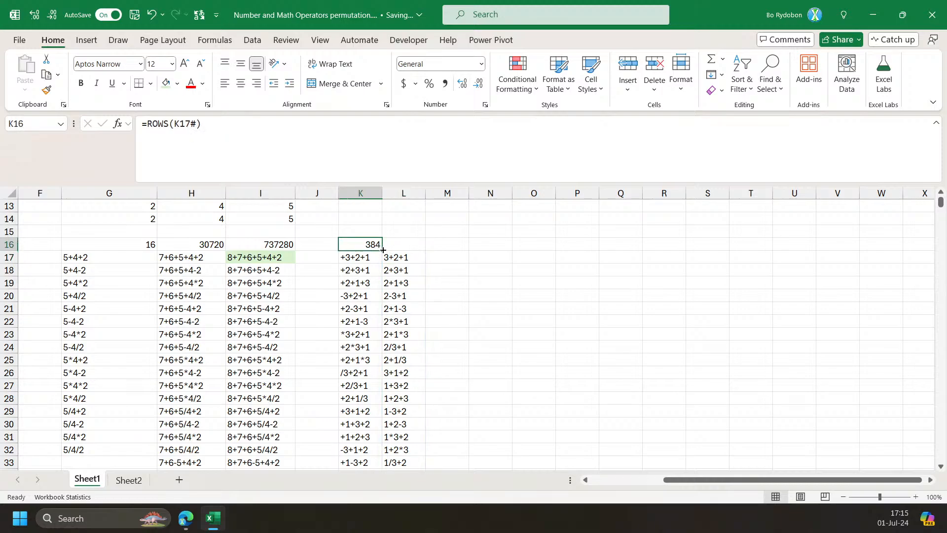
drag(397, 250, 402, 252)
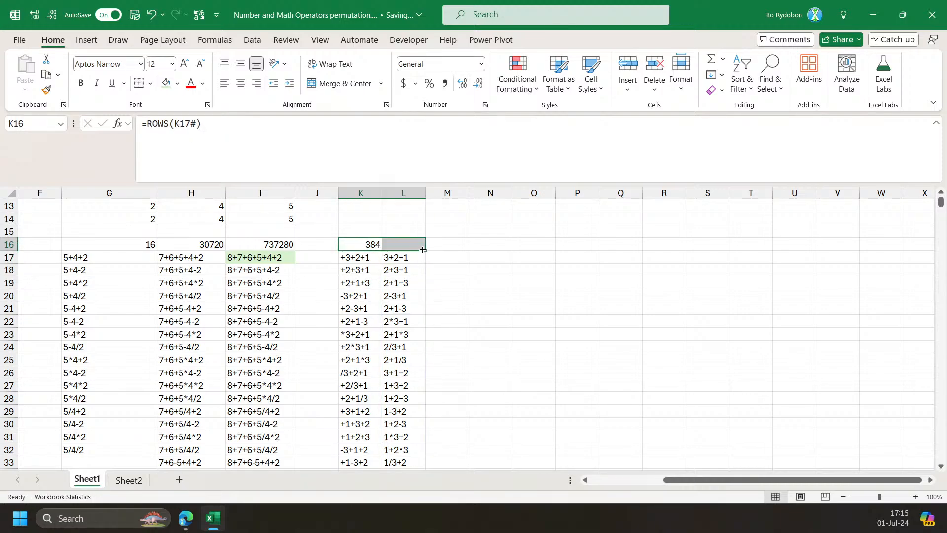
click(419, 257)
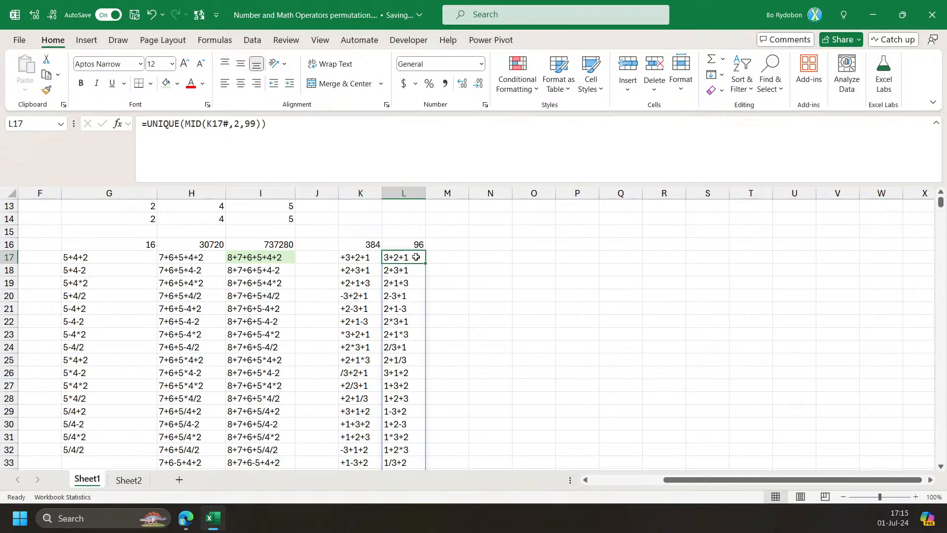
Compare the K16 row count and the L17 UNIQUE formula with the recursive formula in I17.
click(371, 248)
click(399, 260)
scroll(412, 268, up, 2)
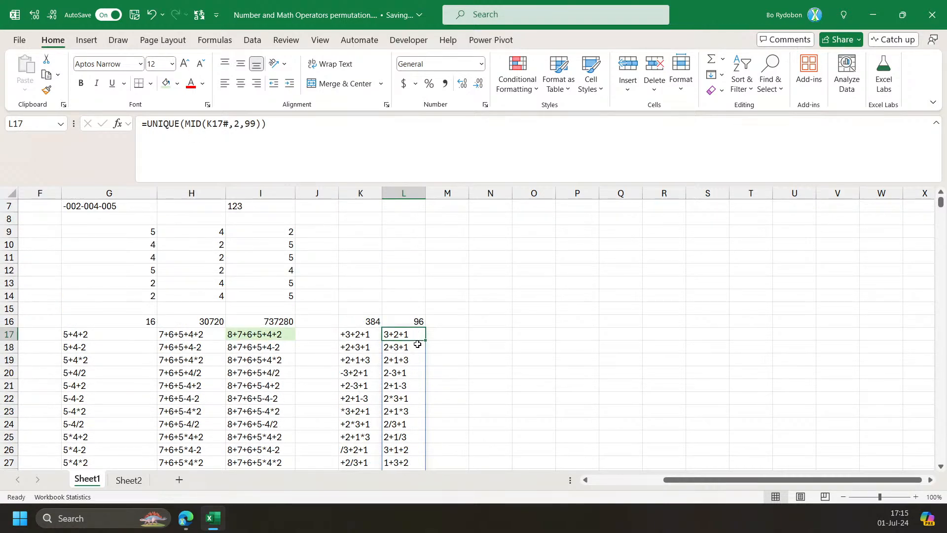
scroll(417, 344, up, 1)
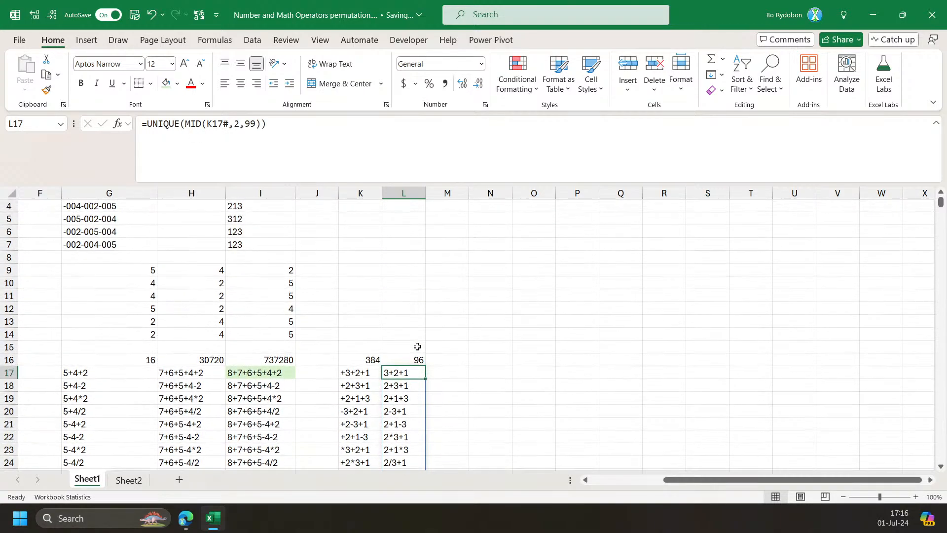
click(282, 364)
click(404, 376)
click(271, 374)
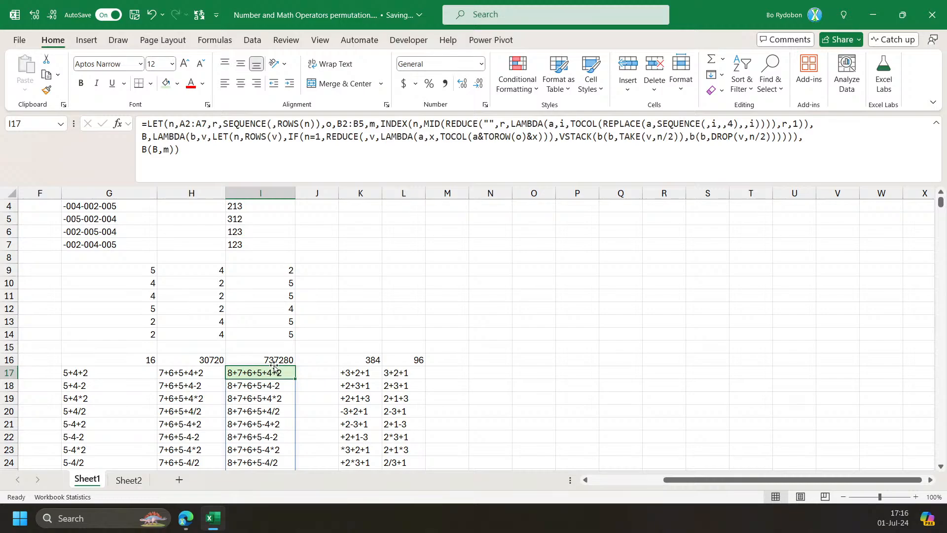
In K15, multiply the row count in I16 by 4 with =I16*4.
click(365, 347)
text(=)
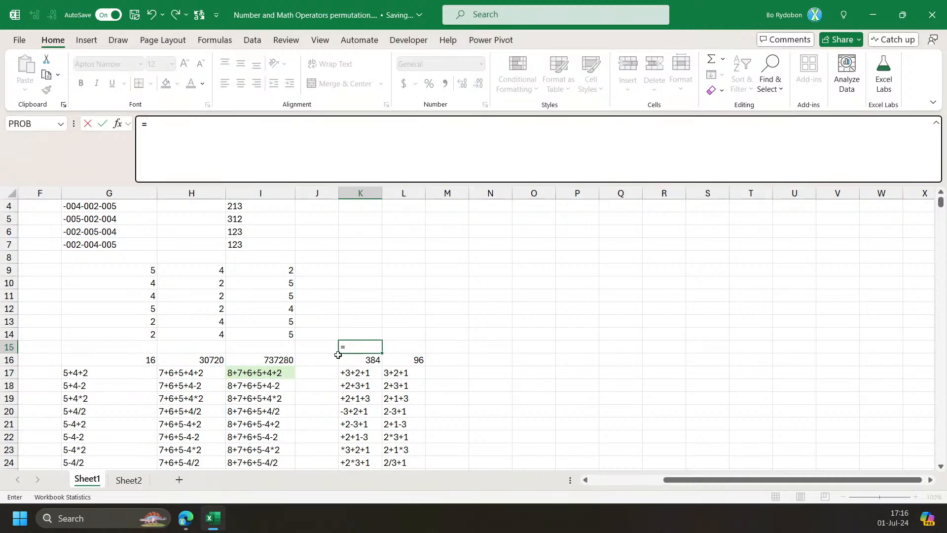
click(275, 361)
text(*)
key(Return)
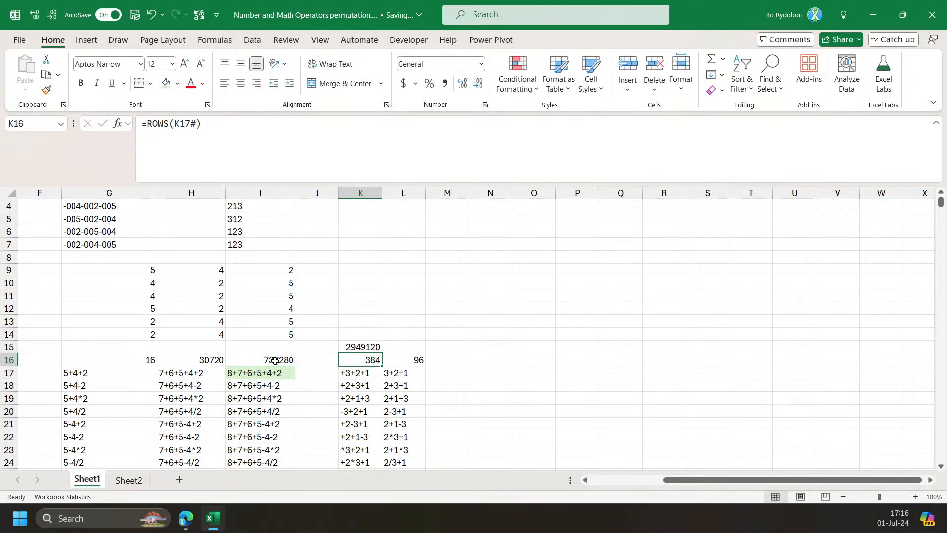
Widen column K and format K15 with a thousands separator and no decimals.
key(Up)
drag(380, 197, 396, 196)
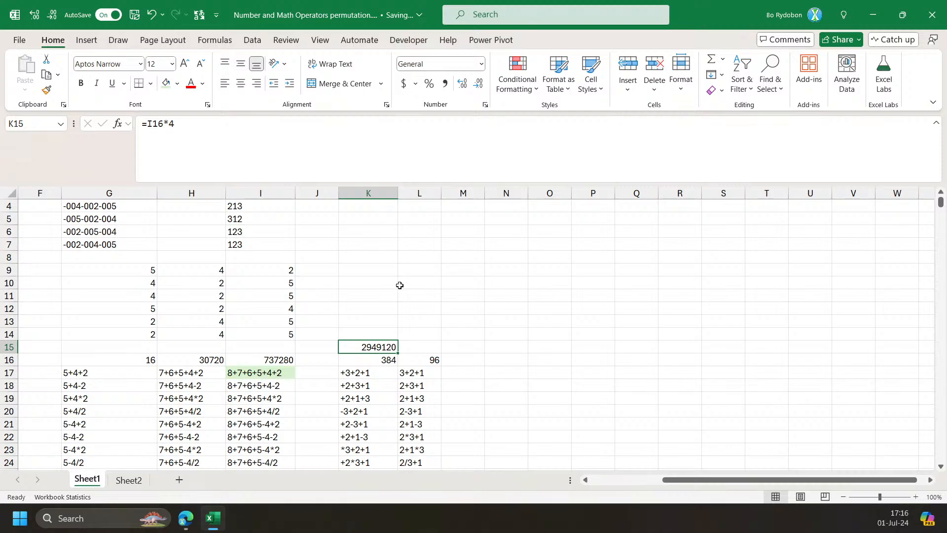
key(ctrl+shift+1)
key(alt+2)
key(alt+2)
Switch to the Facebook post in the browser and copy the SUBSTITUTE-based LET formula from the first comment.
click(369, 364)
click(404, 373)
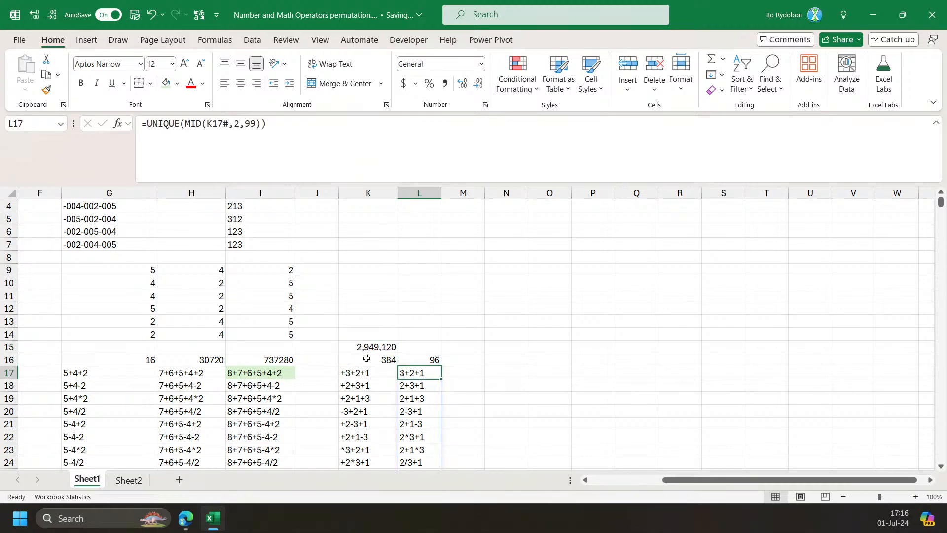
click(263, 370)
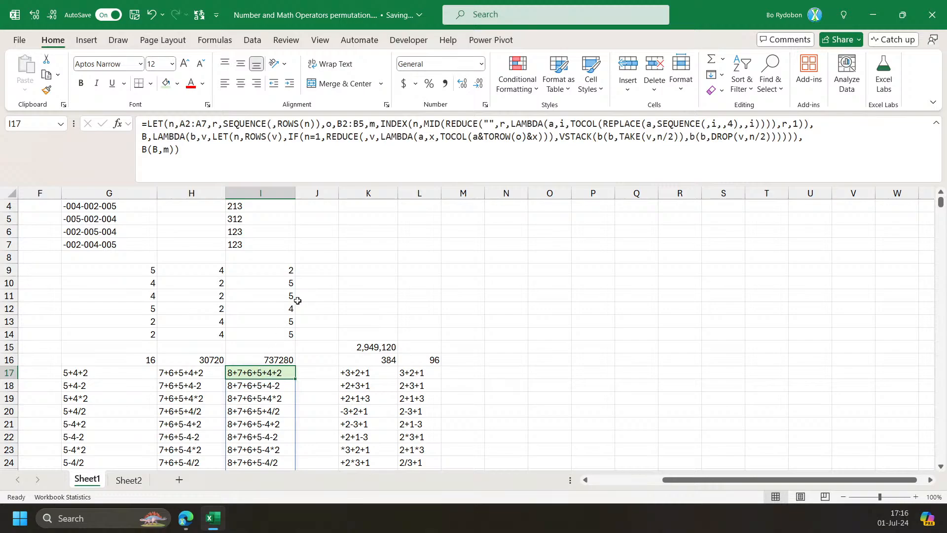
click(424, 373)
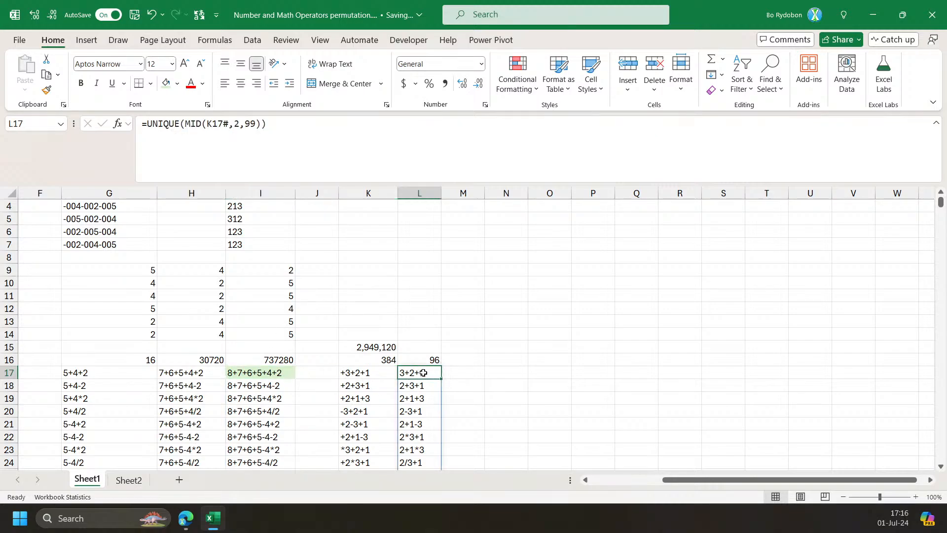
scroll(404, 315, up, 1)
click(222, 519)
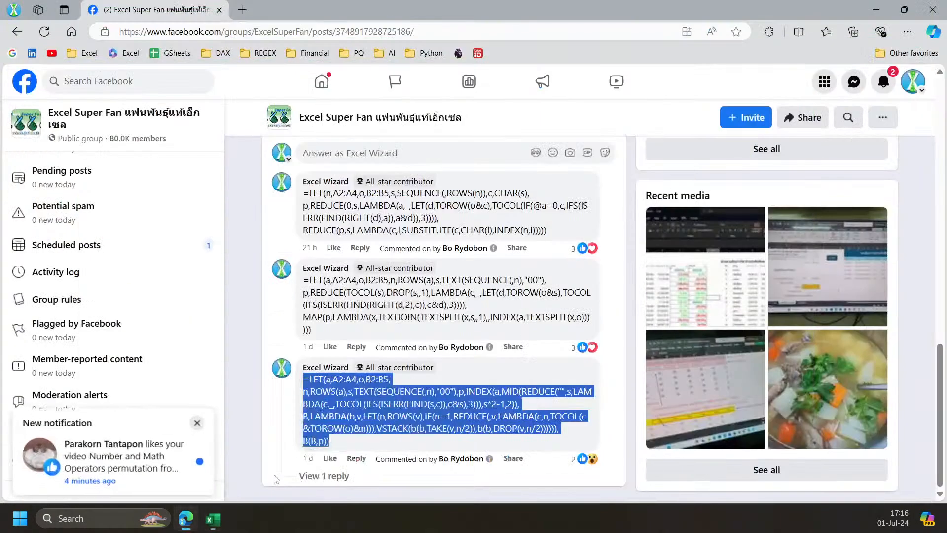
scroll(457, 293, up, 1)
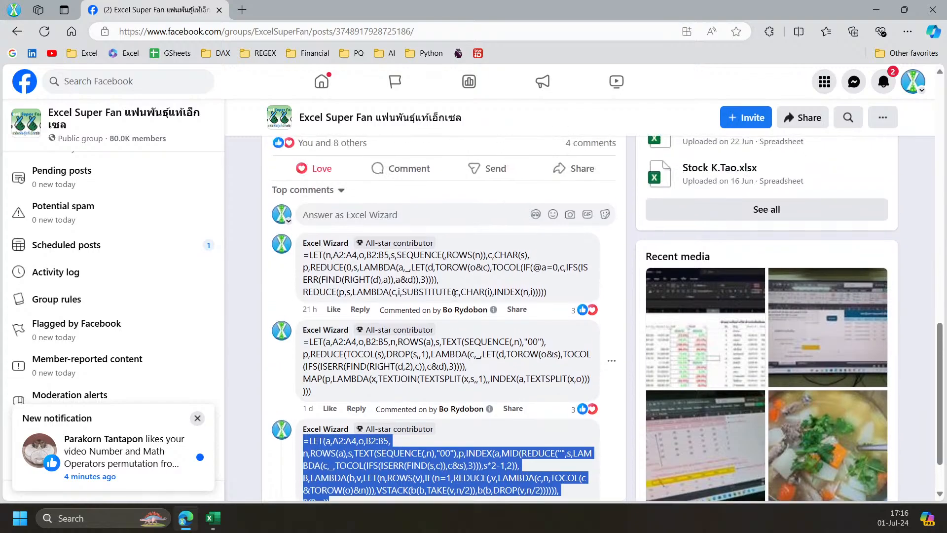
scroll(394, 357, down, 1)
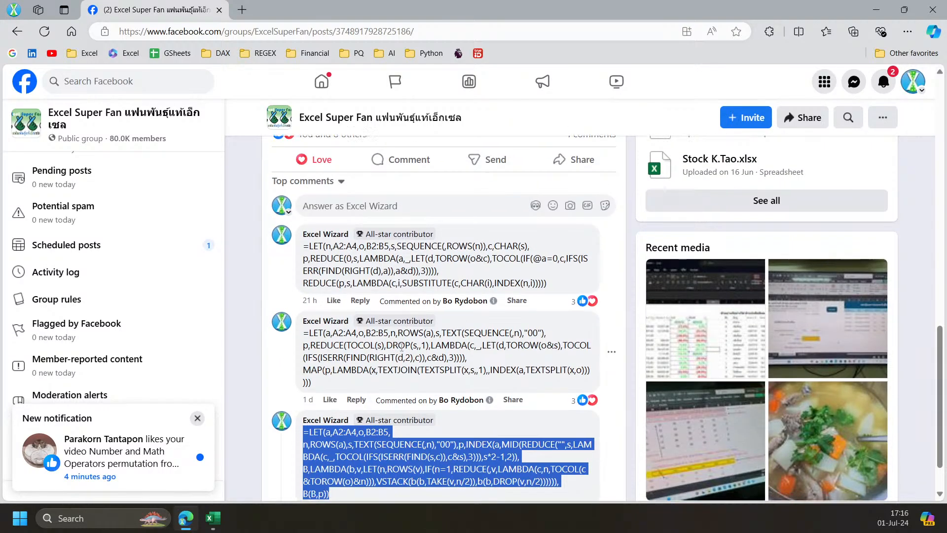
scroll(401, 346, up, 2)
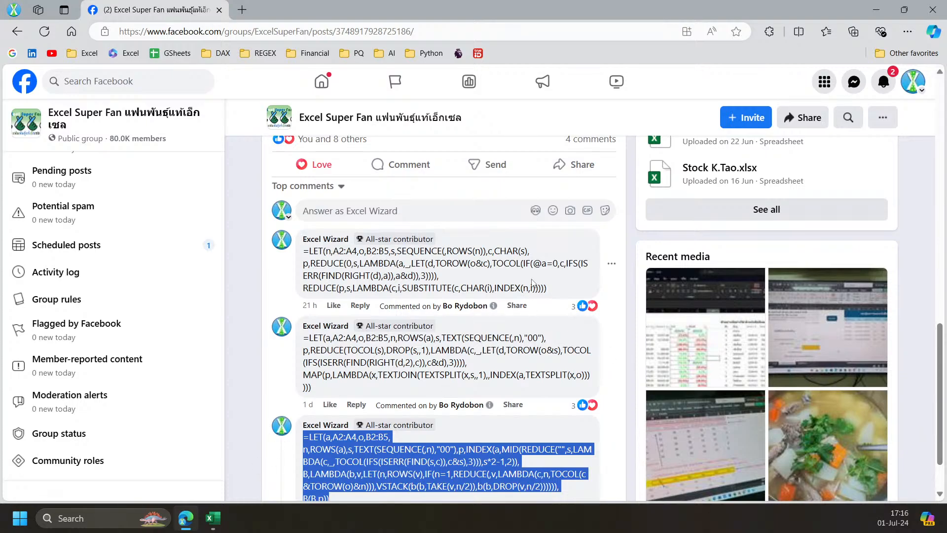
drag(556, 292, 301, 252)
key(ctrl+c)
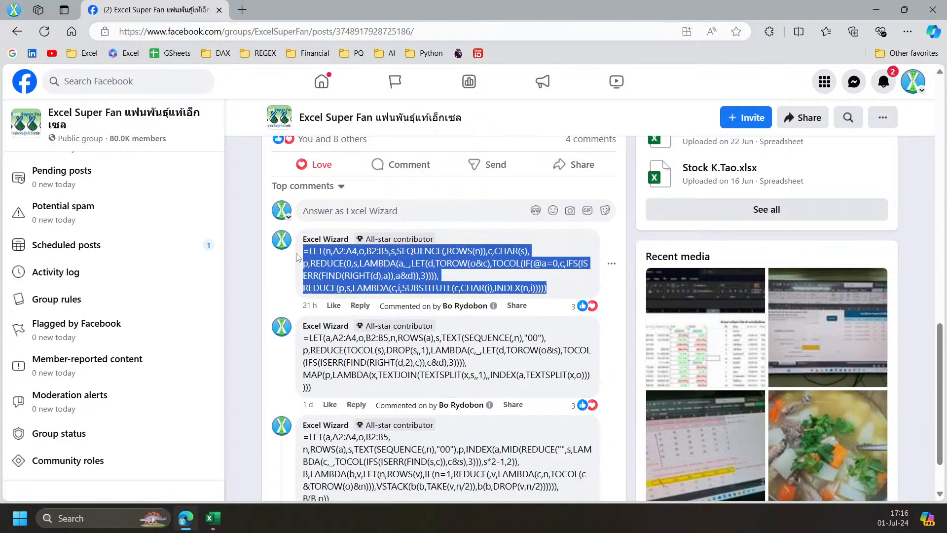
Switch back to Excel and enter the copied LET formula in M17.
click(213, 518)
click(457, 408)
click(443, 167)
key(ctrl+v)
key(Return)
key(Up)
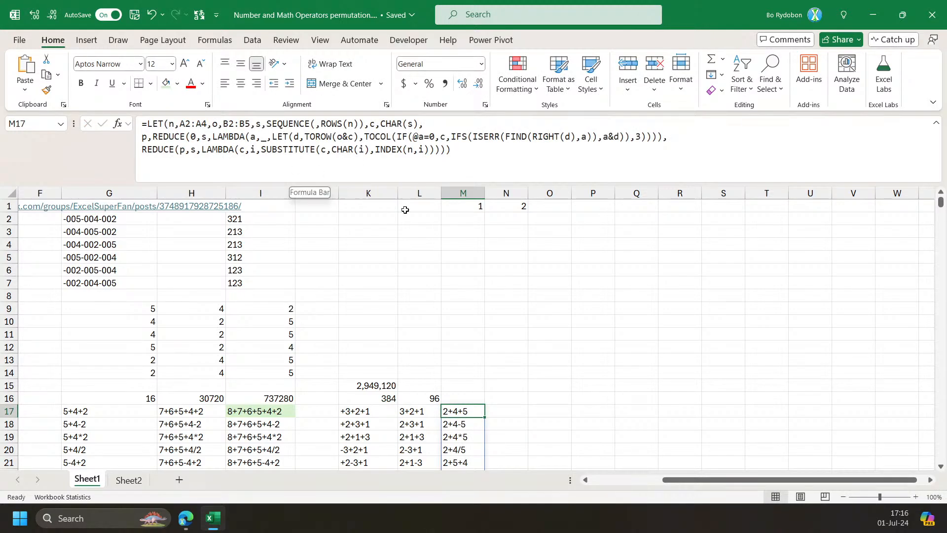
Extend the number range in M17's formula to A2:A7.
drag(674, 478, 211, 196)
double_click(201, 123)
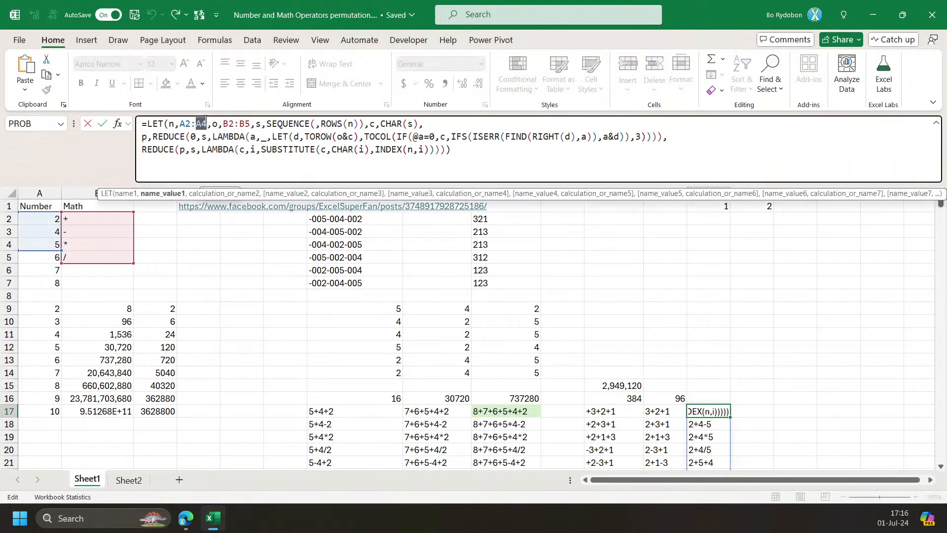
drag(58, 248, 60, 291)
key(Return)
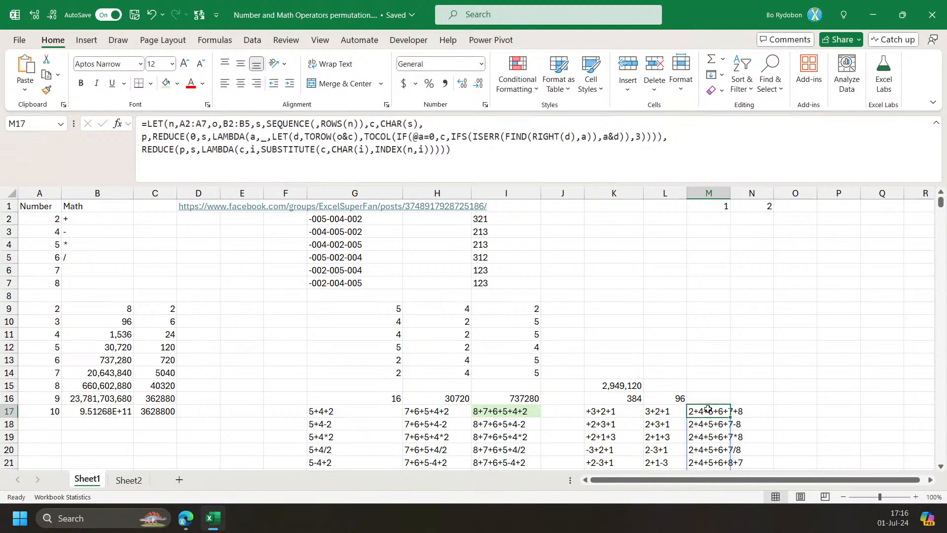
Recalculate the formulas in M17 and I17 to compare their calculation speed.
click(521, 155)
key(Return)
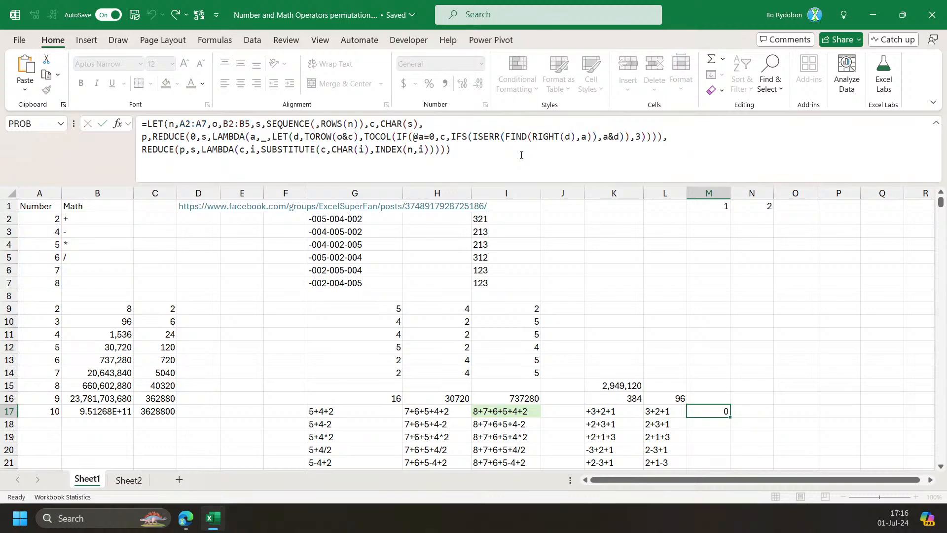
click(509, 409)
click(517, 148)
key(Return)
click(707, 413)
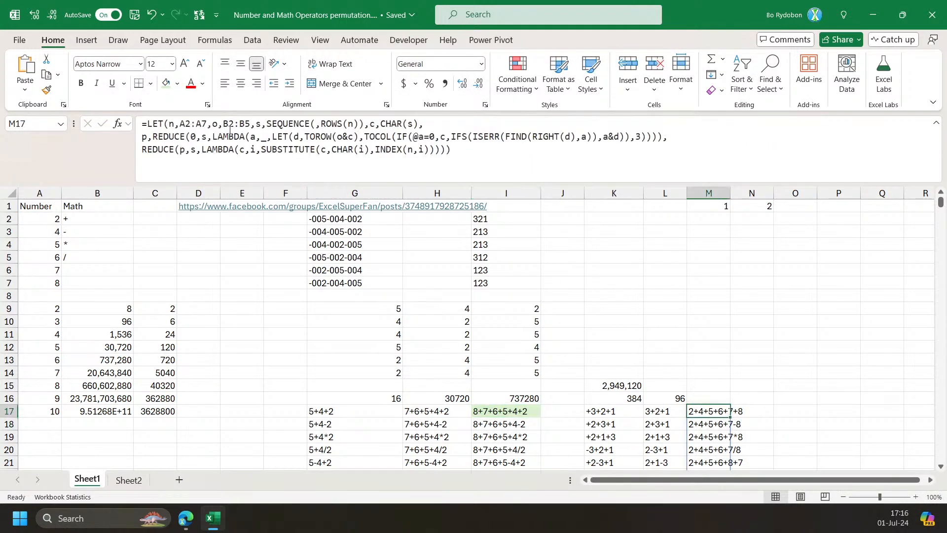
Copy the text of M17's LET formula into M15, ready for editing.
click(167, 124)
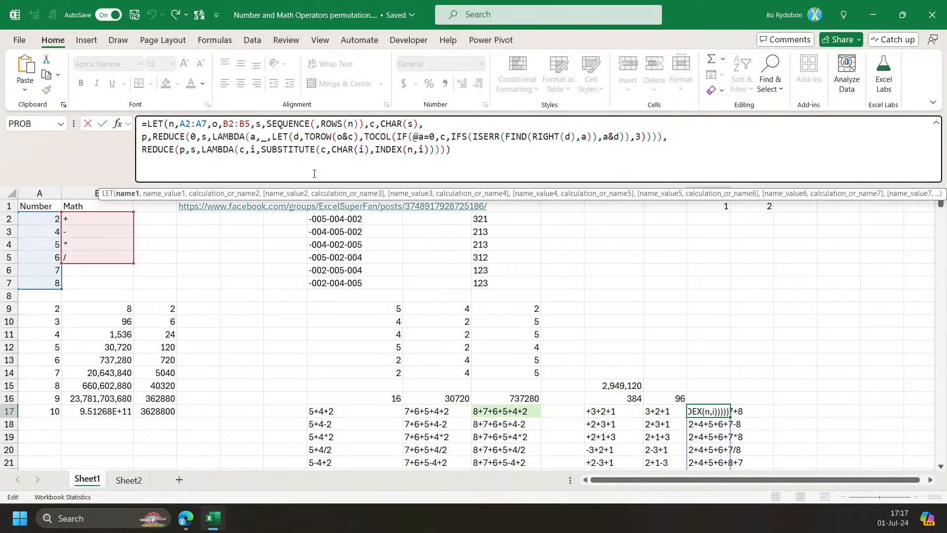
key(Escape)
drag(452, 164, 142, 121)
key(ctrl+c)
key(Escape)
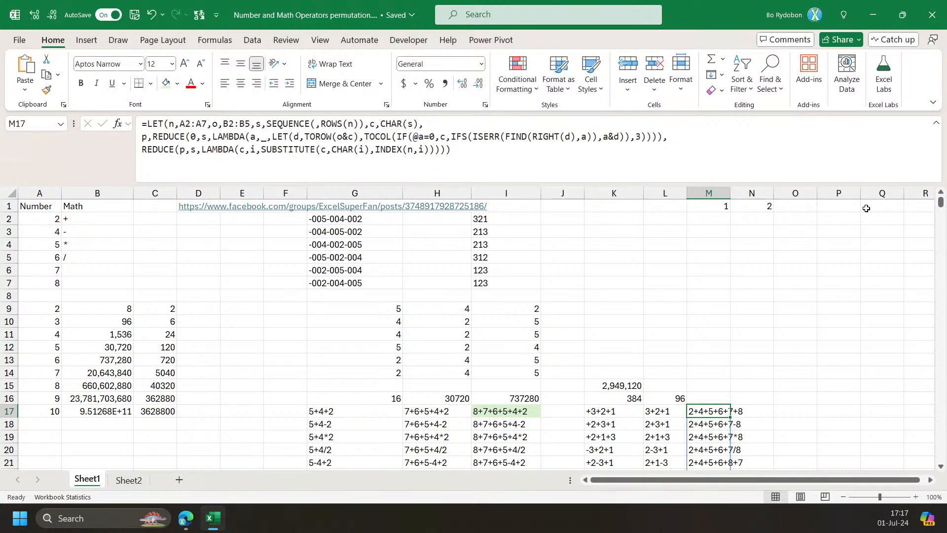
click(883, 222)
click(712, 398)
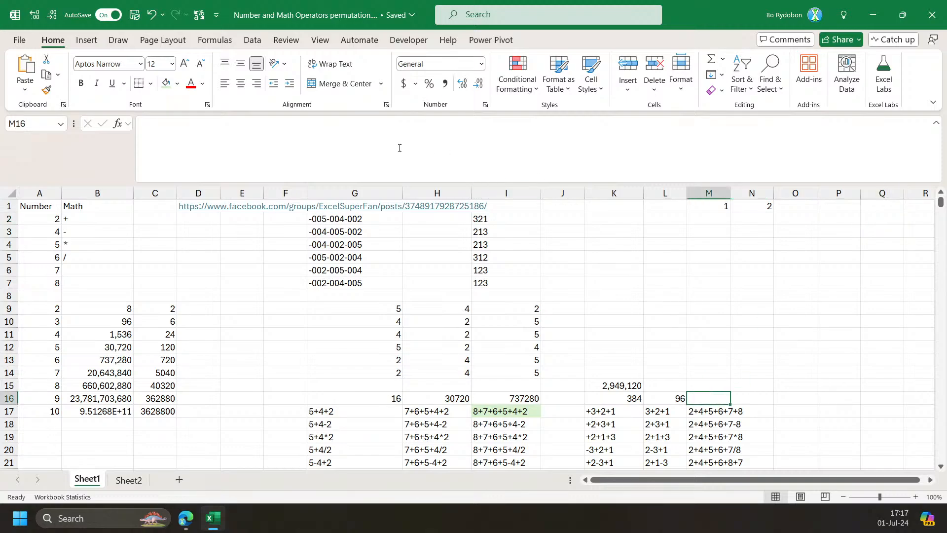
click(712, 385)
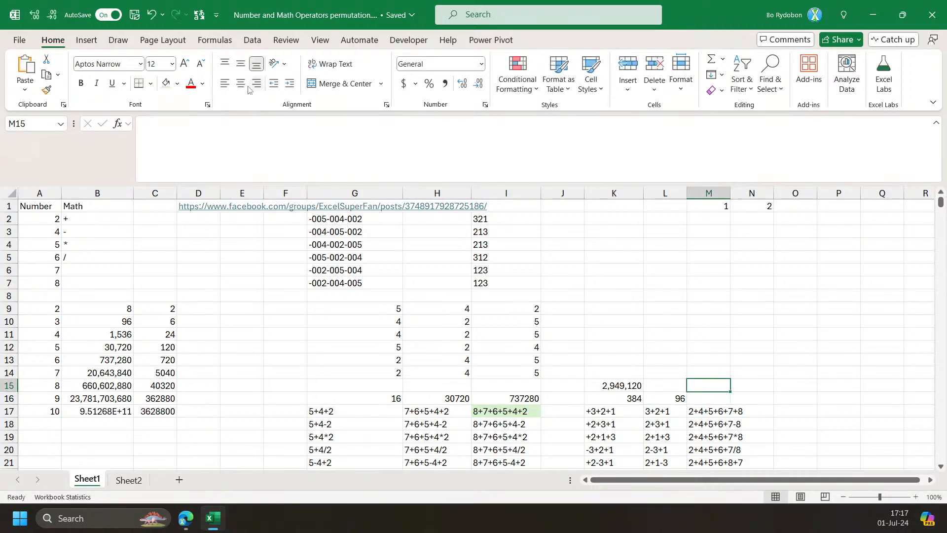
click(242, 131)
key(ctrl+v)
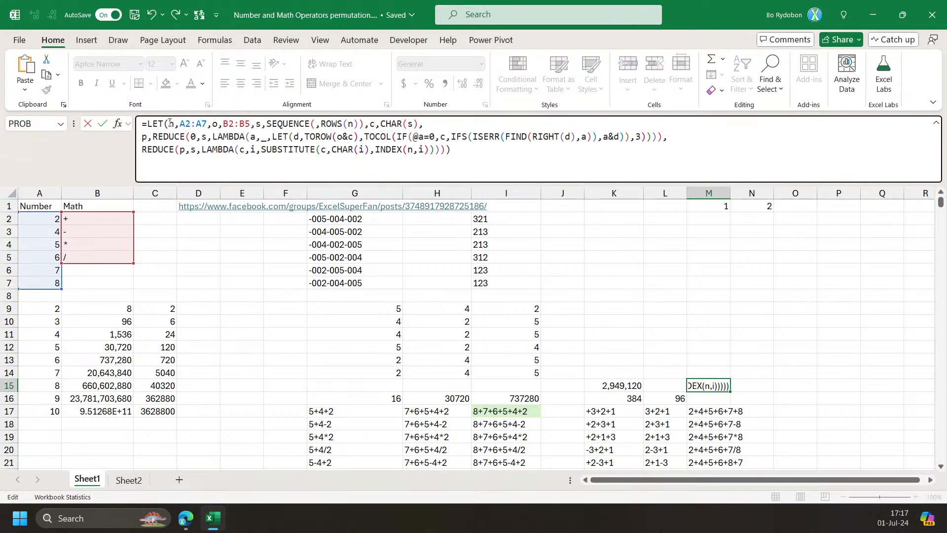
In M15's formula, add st,NOW() as the first LET variable and name the final REDUCE expression rs.
click(169, 121)
text(st,now(),)
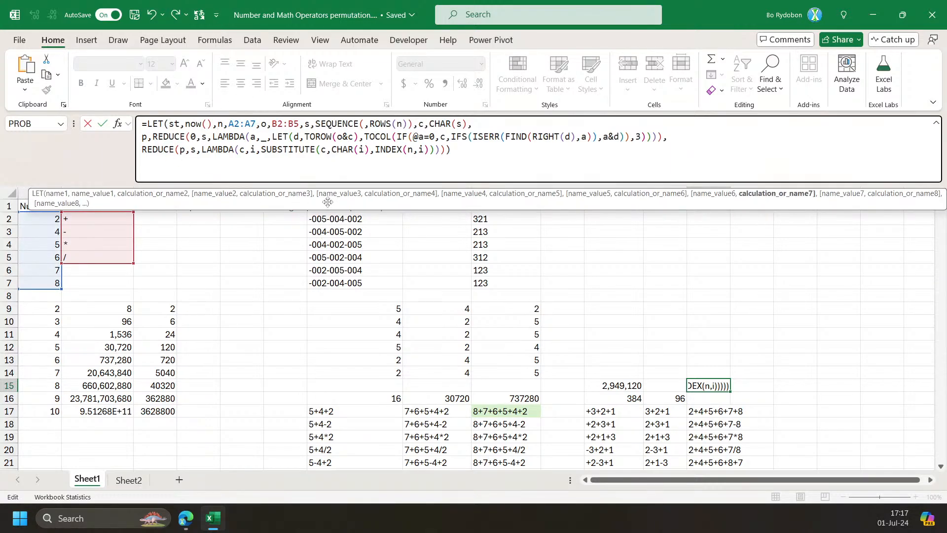
drag(445, 150, 149, 151)
click(141, 150)
text(rs,)
Make M15's formula return the elapsed seconds with (NOW()-st)*86400 and commit it.
text(,(s)
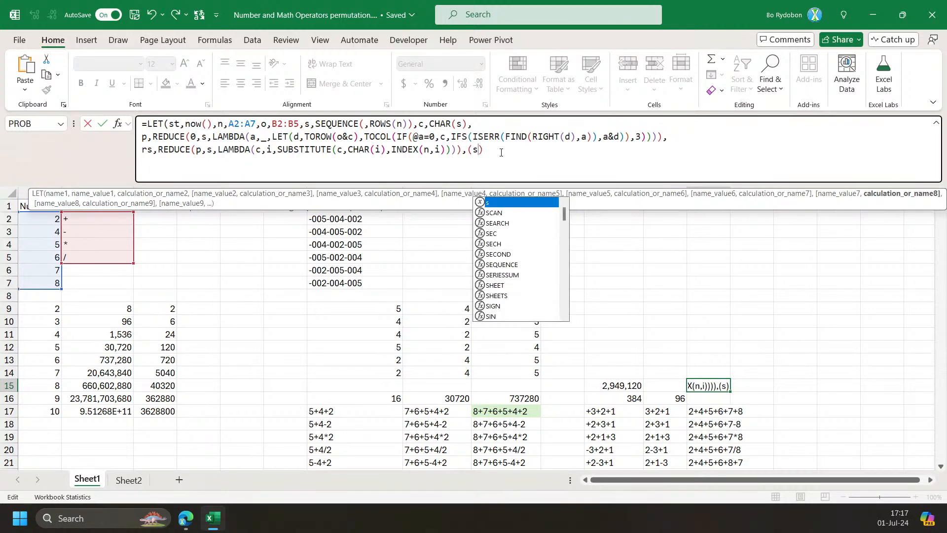
key(BackSpace)
text(now()-st)*)
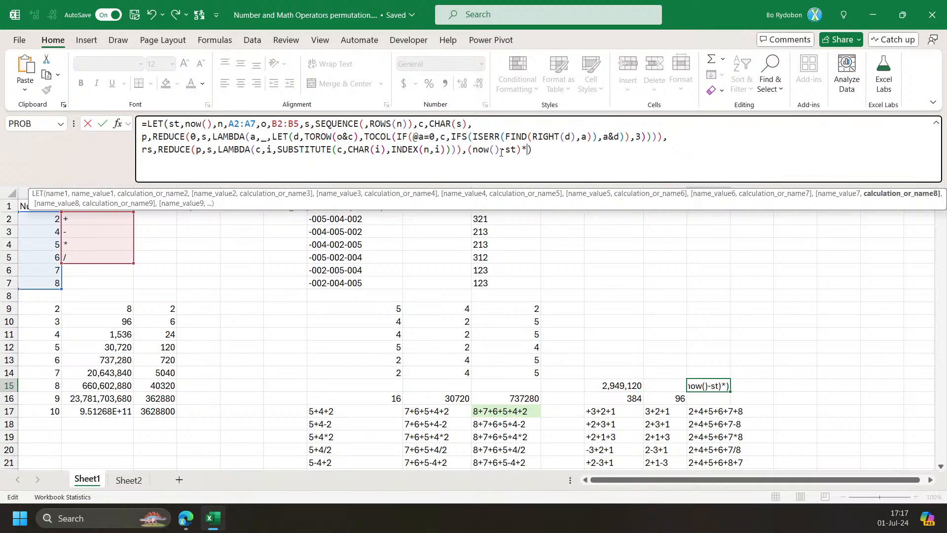
text(86400)
click(566, 155)
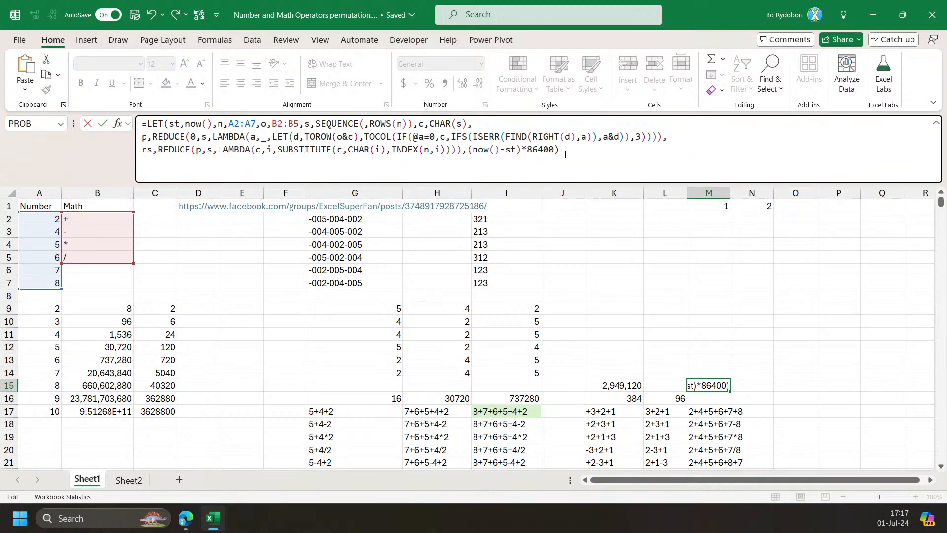
key(Return)
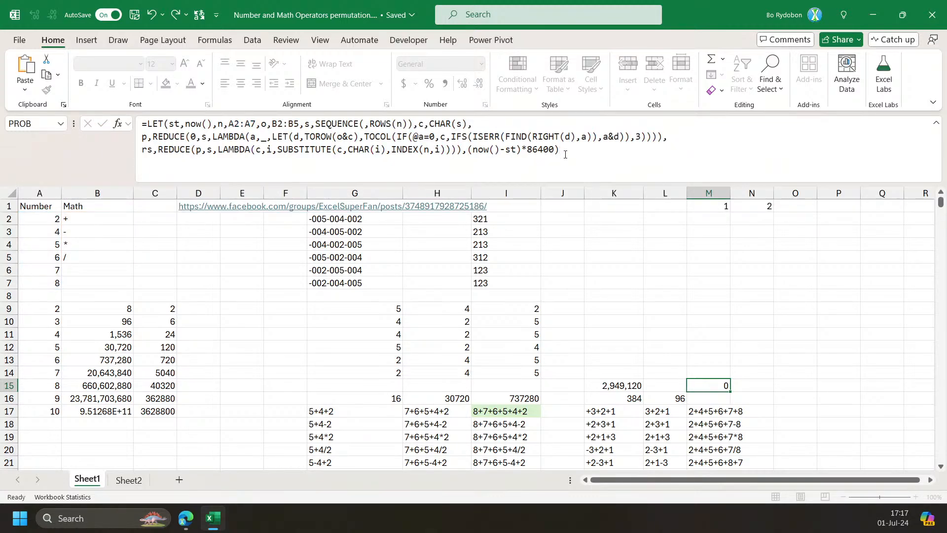
key(Up)
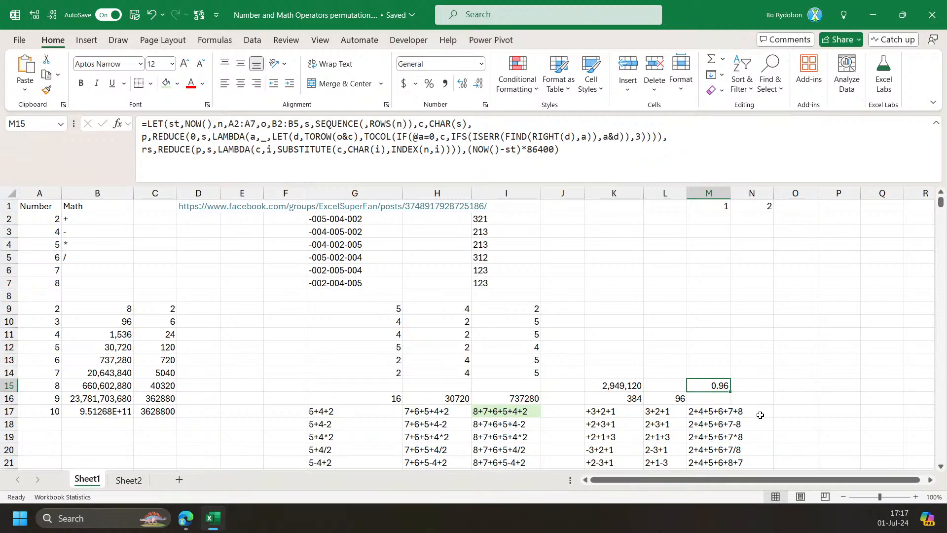
Copy the text of I17's recursive LET formula into I15, ready for editing.
click(479, 412)
click(296, 162)
key(ctrl+a)
key(ctrl+c)
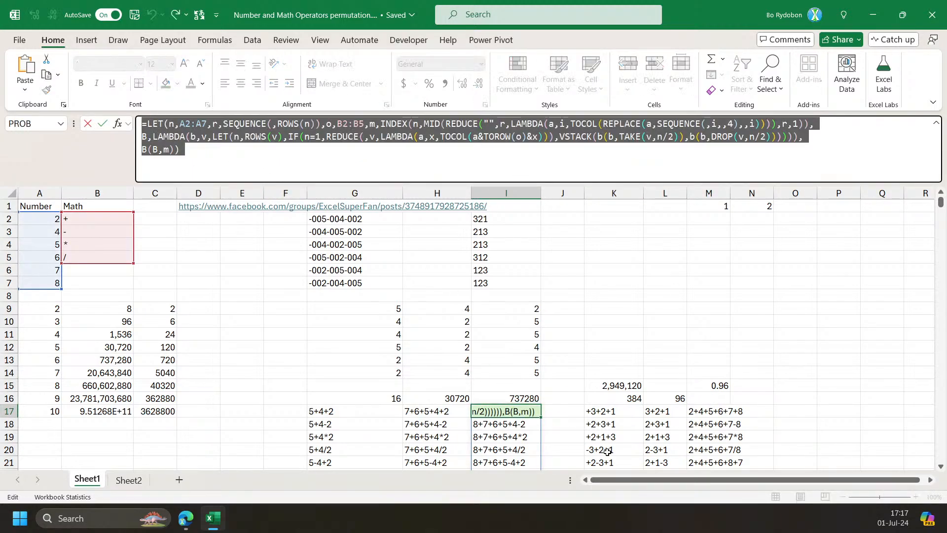
key(Escape)
click(517, 387)
click(283, 140)
key(ctrl+v)
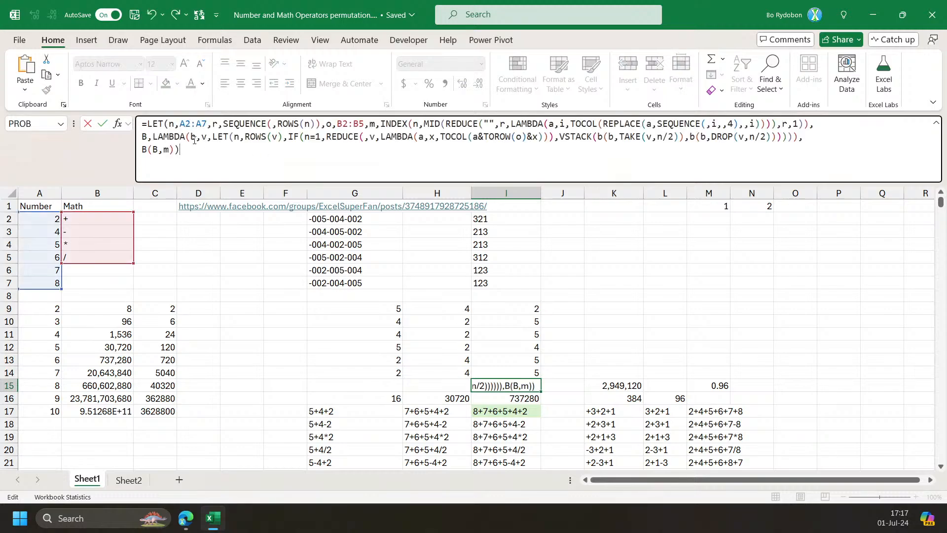
In I15's formula, add st,NOW() as the first LET variable and name the final B(B,m) expression rs.
click(170, 124)
text(stm,)
key(BackSpace)
key(BackSpace)
text(,now(),)
click(140, 150)
text(rs,)
Make I15's formula return the elapsed seconds with (NOW()-st)*86400 and commit it.
key(End)
key(Left)
text(,(now)
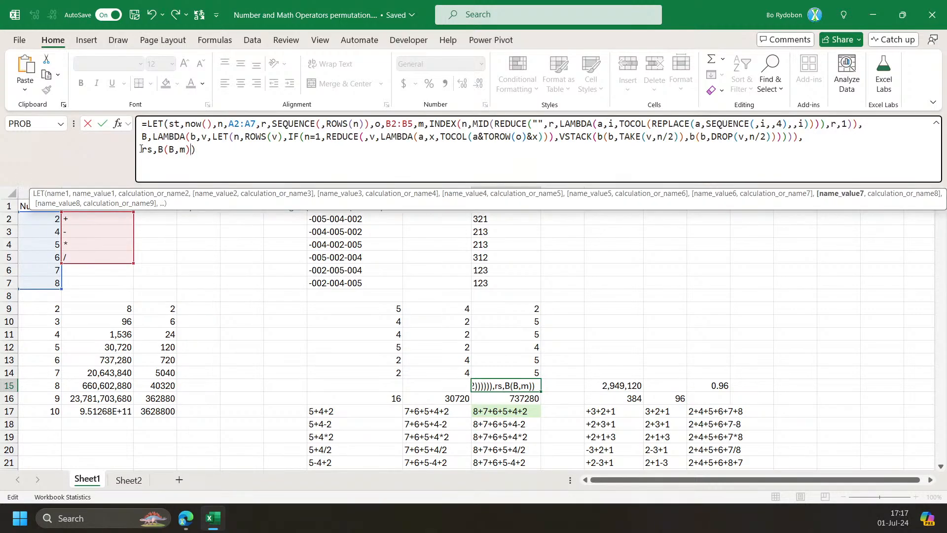
text(()-st)
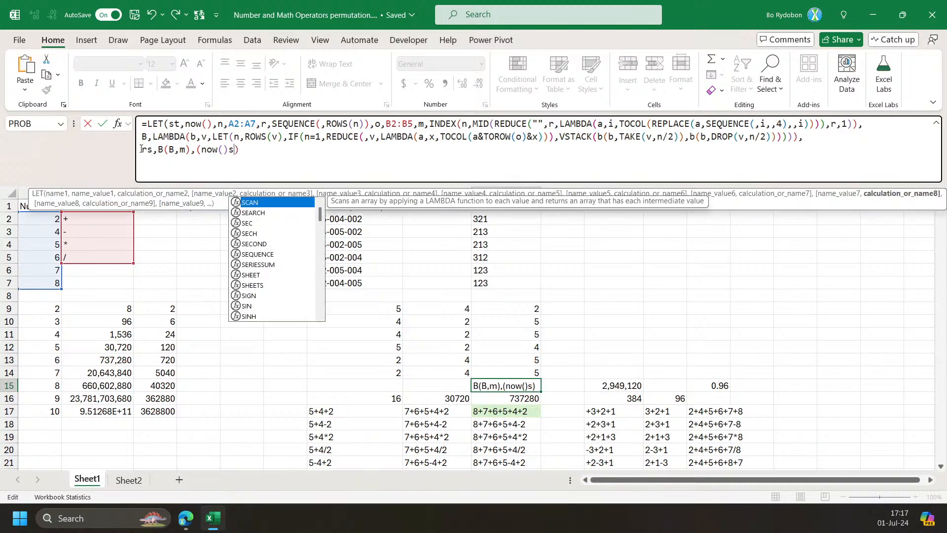
text()*8)
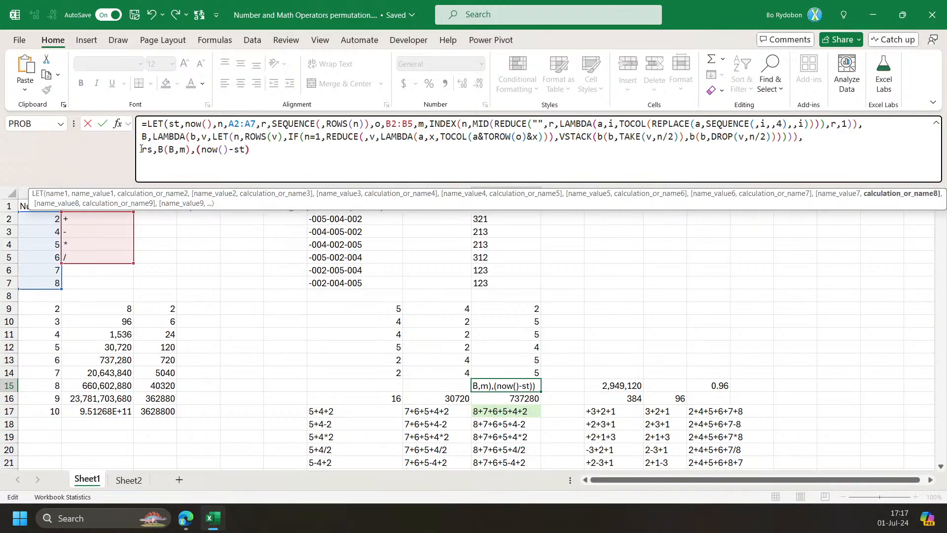
text(6400)
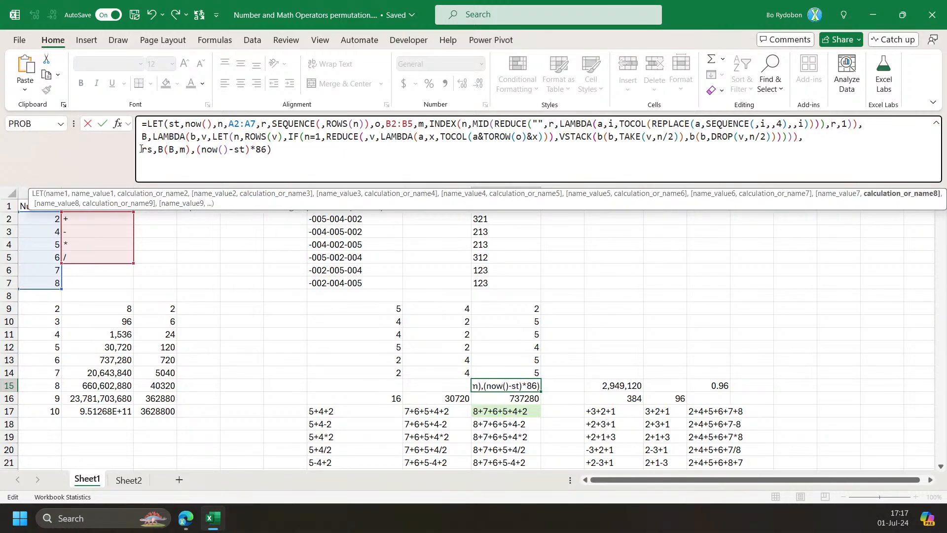
key(Right)
key(Return)
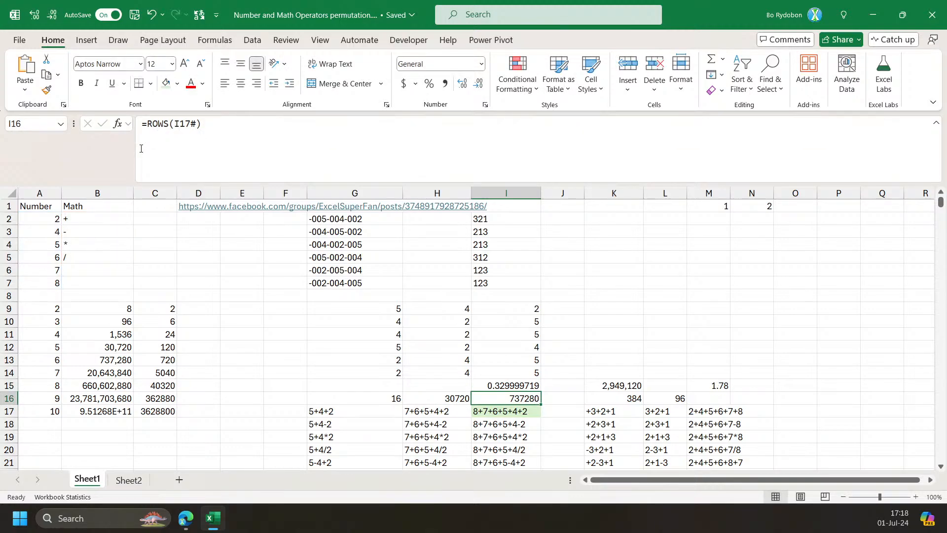
key(Up)
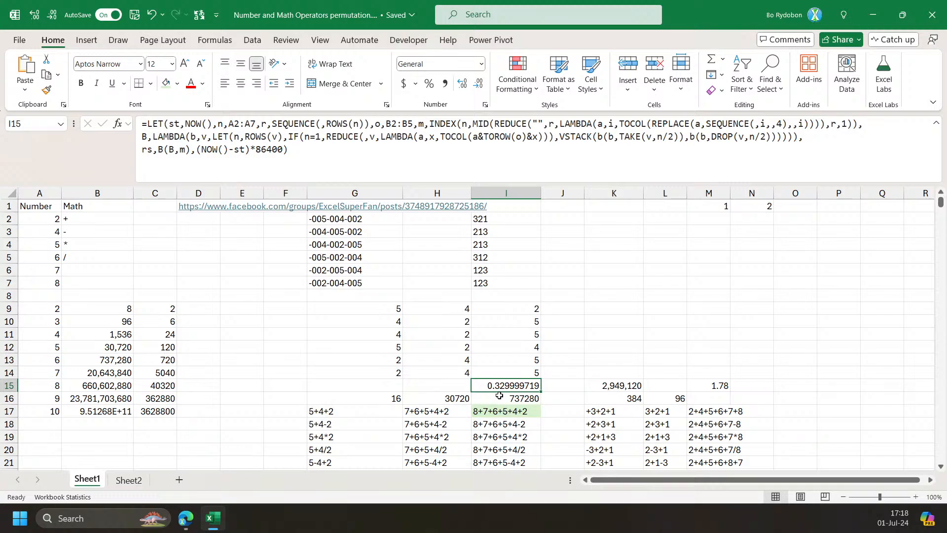
Recalculate the timing formula in M15 and compare it with I15, checking the source formulas in I17 and M17.
click(719, 385)
click(541, 160)
key(Return)
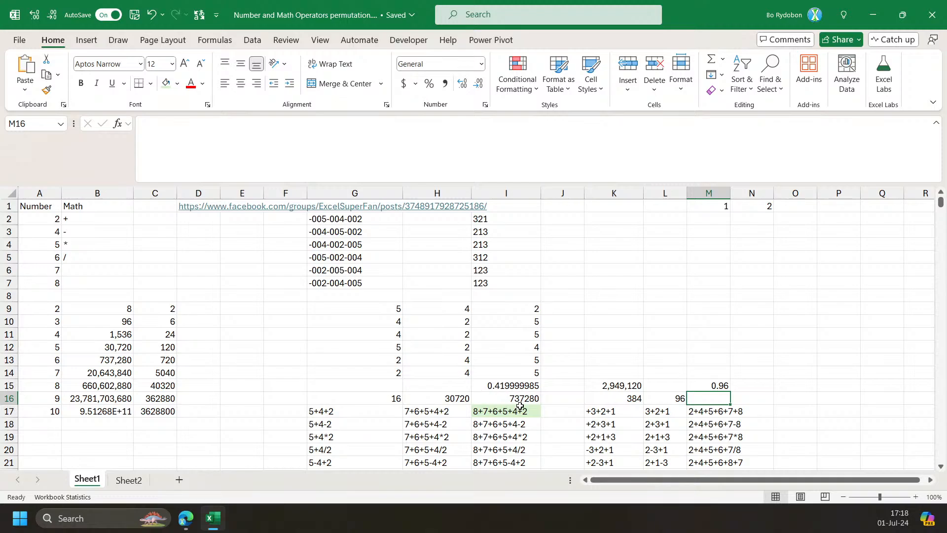
click(505, 410)
click(695, 413)
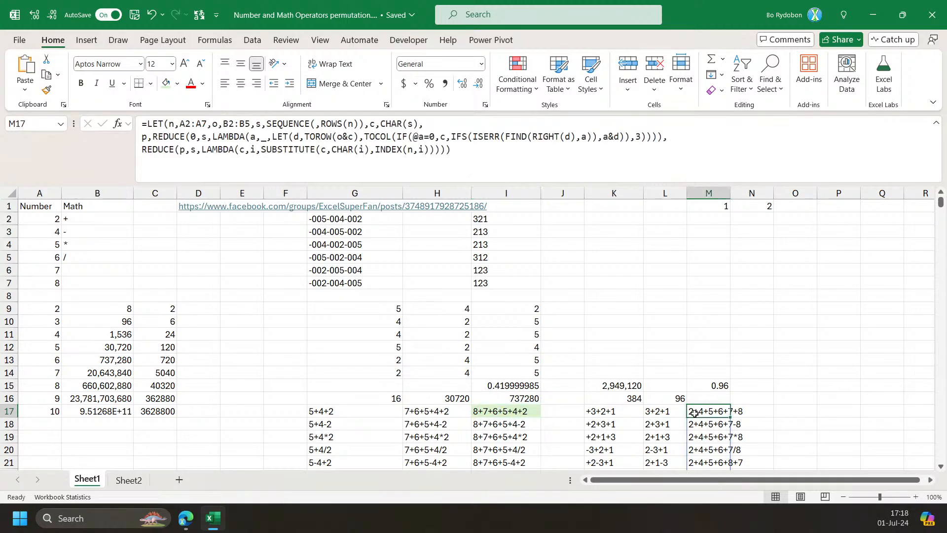
Switch to the Facebook post in the browser and copy the TEXTJOIN-based LET formula from the second comment.
click(212, 518)
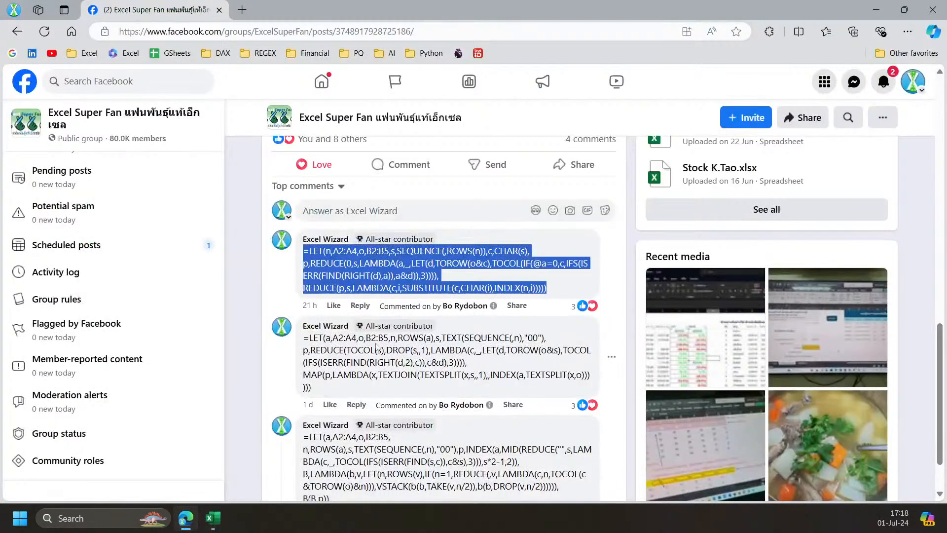
drag(314, 388, 299, 345)
key(ctrl+c)
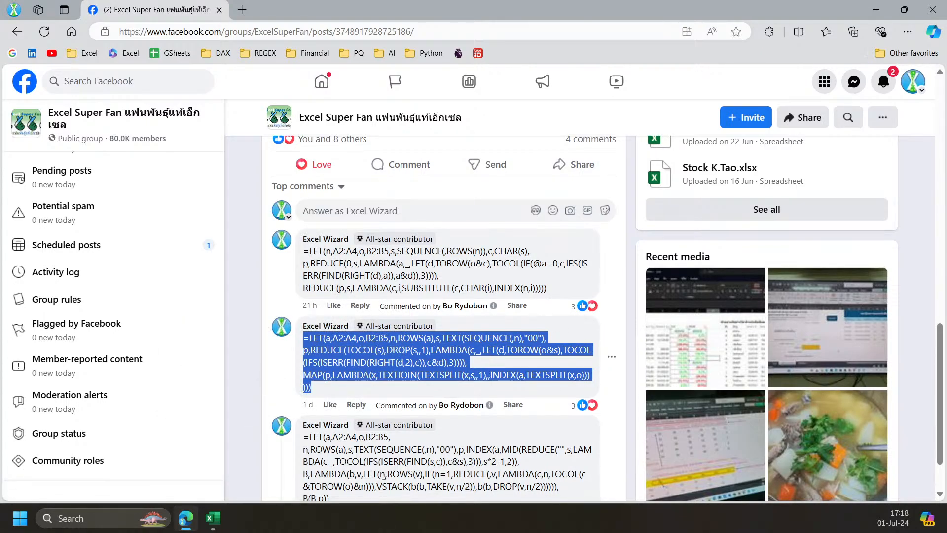
Switch back to Excel and enter the copied TEXTJOIN-based LET formula in N17.
click(212, 518)
click(752, 409)
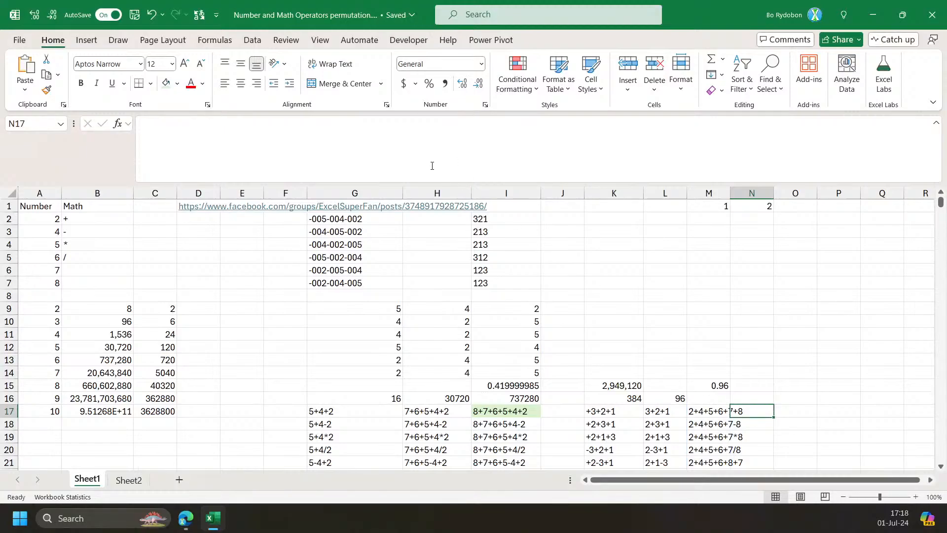
click(411, 152)
key(ctrl+v)
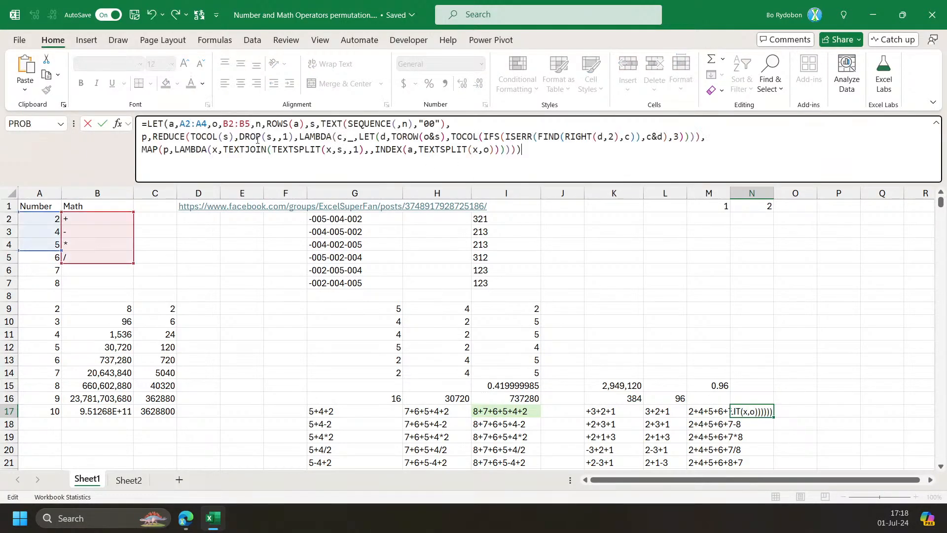
key(ctrl+Return)
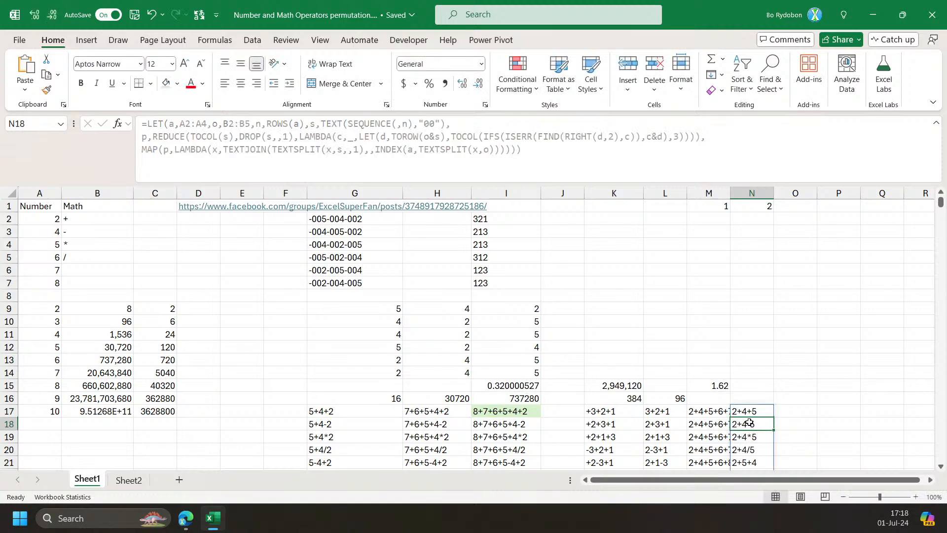
Re-enter N17's formula to recalculate the timings in I15 and M15.
click(407, 138)
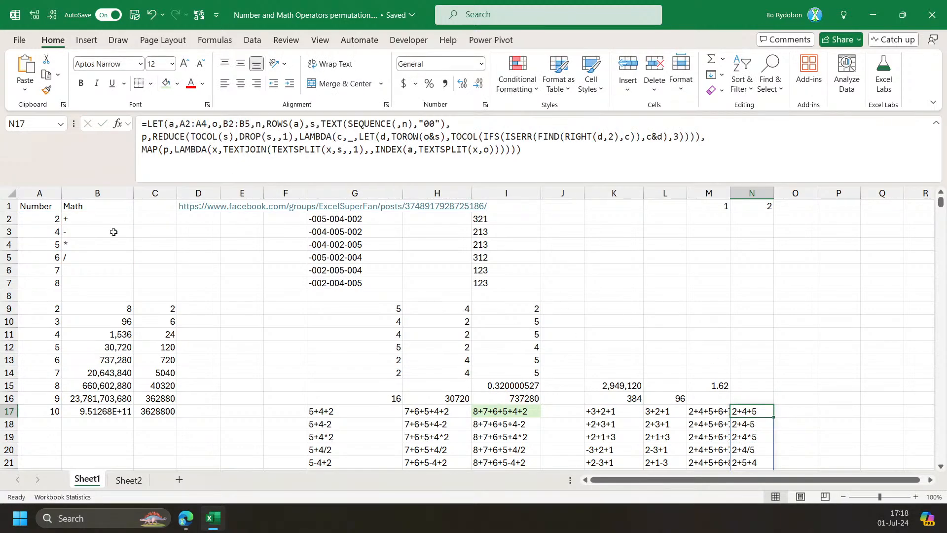
click(413, 149)
key(ctrl+Return)
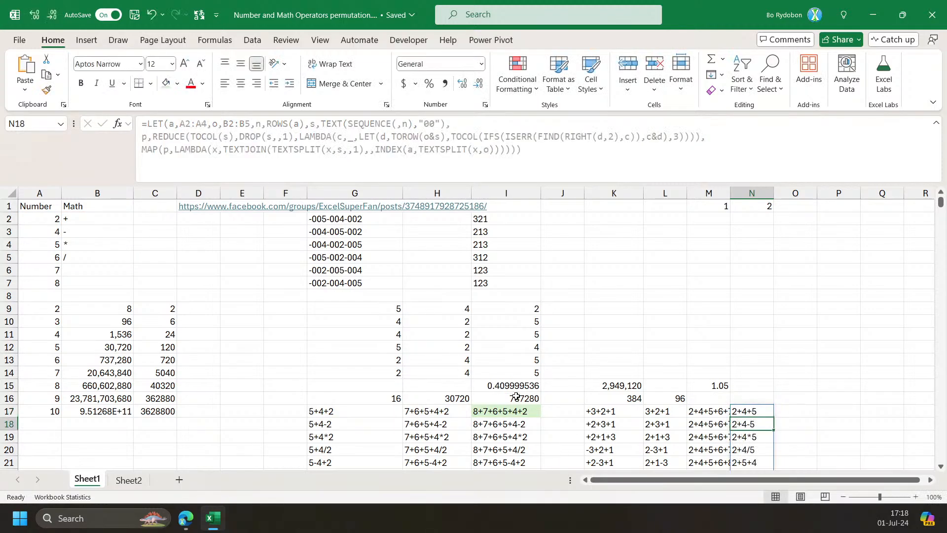
Copy the text of N17's formula and select cell N15.
double_click(199, 128)
key(ctrl+a)
key(ctrl+c)
key(Escape)
key(Up)
key(Up)
click(258, 126)
key(ctrl+v)
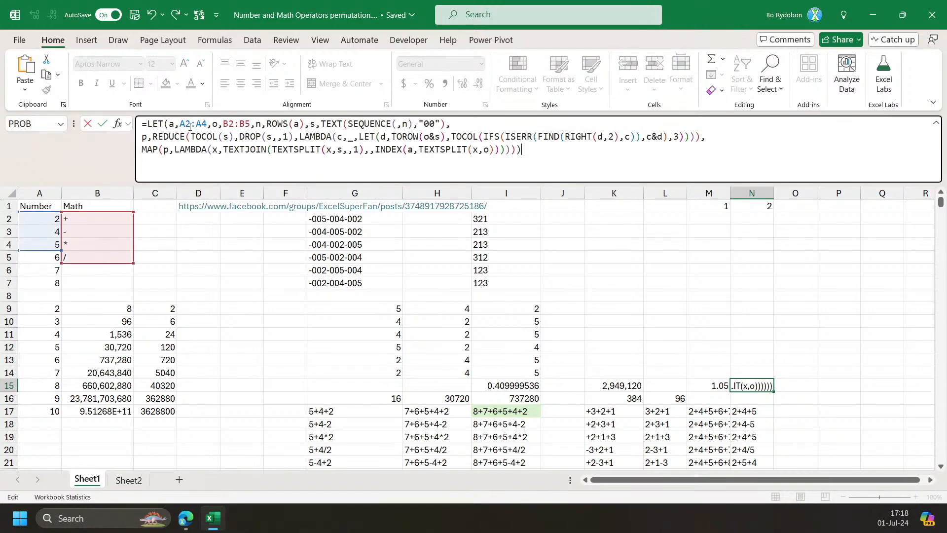
click(168, 123)
text(st)
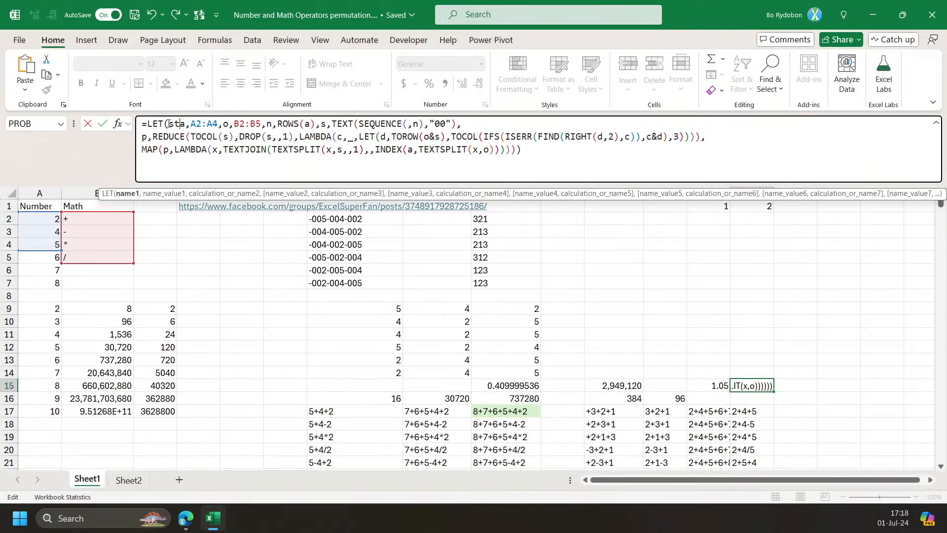
key(Escape)
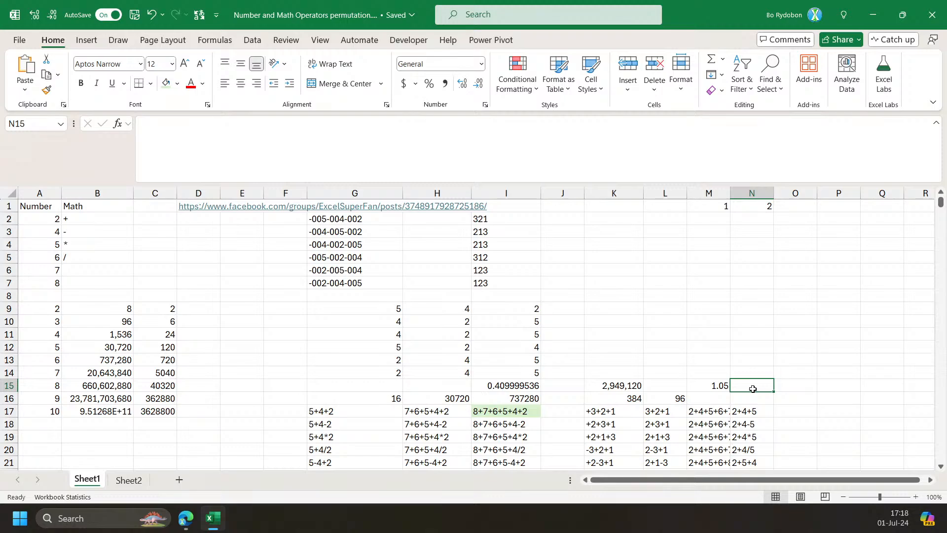
Paste the copied TEXTJOIN-based LET formula into N15 and add a start-time variable st with the value NOW() before a.
click(178, 127)
key(ctrl+v)
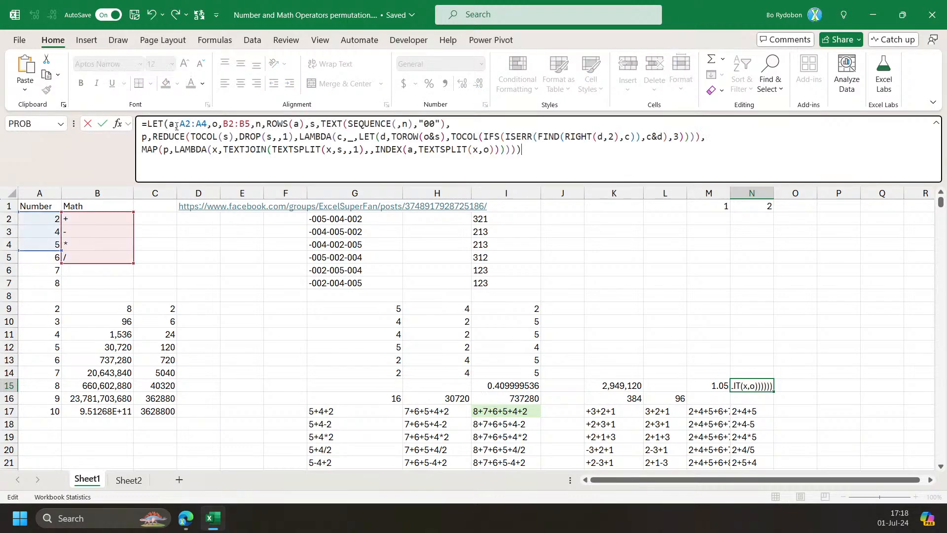
click(169, 123)
text(s)
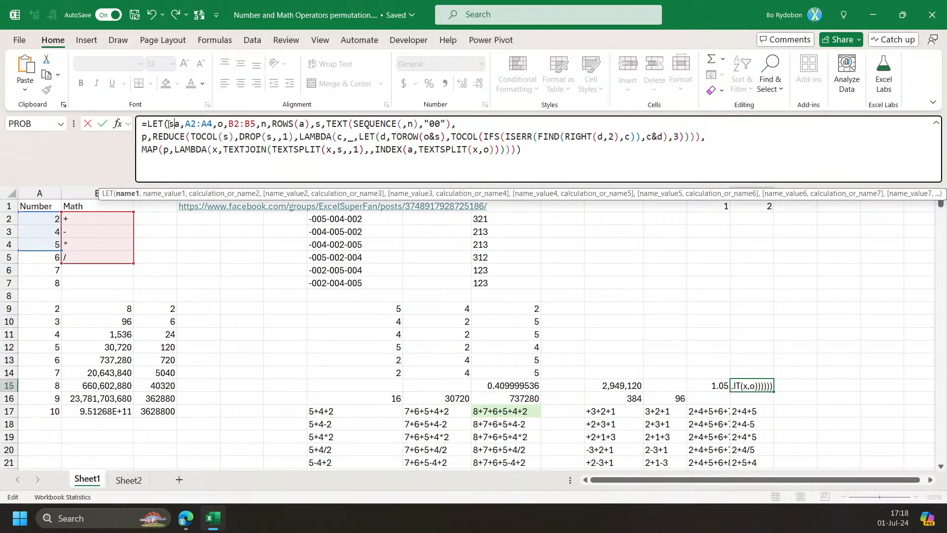
text(t,now())
key(Delete)
key(Delete)
text(,a,)
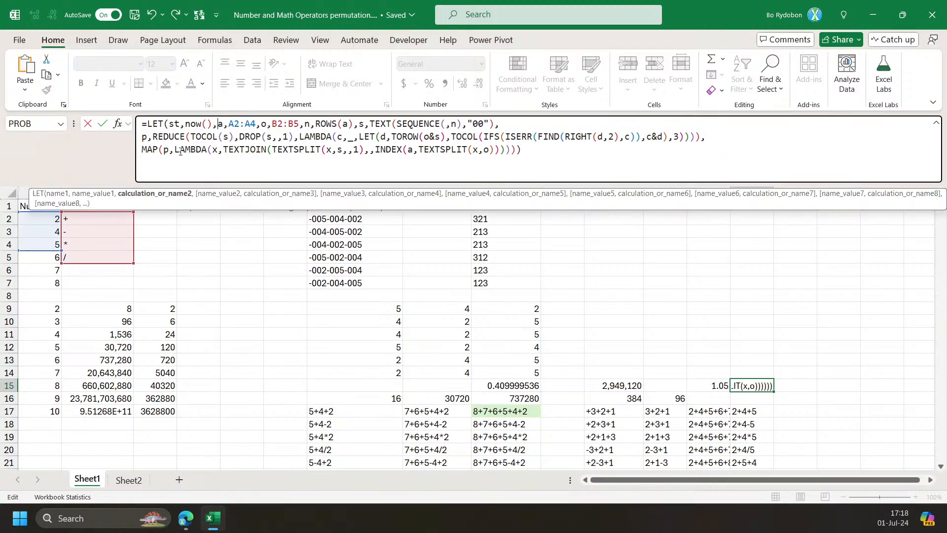
Name the final MAP calculation rs in N15's formula, make the formula return (NOW()-st)*86400, and enter it.
click(777, 194)
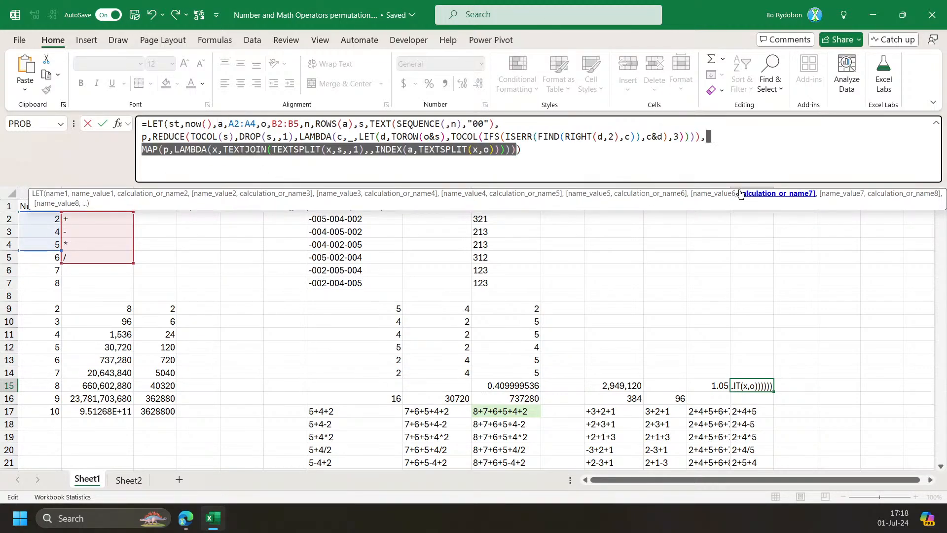
click(146, 155)
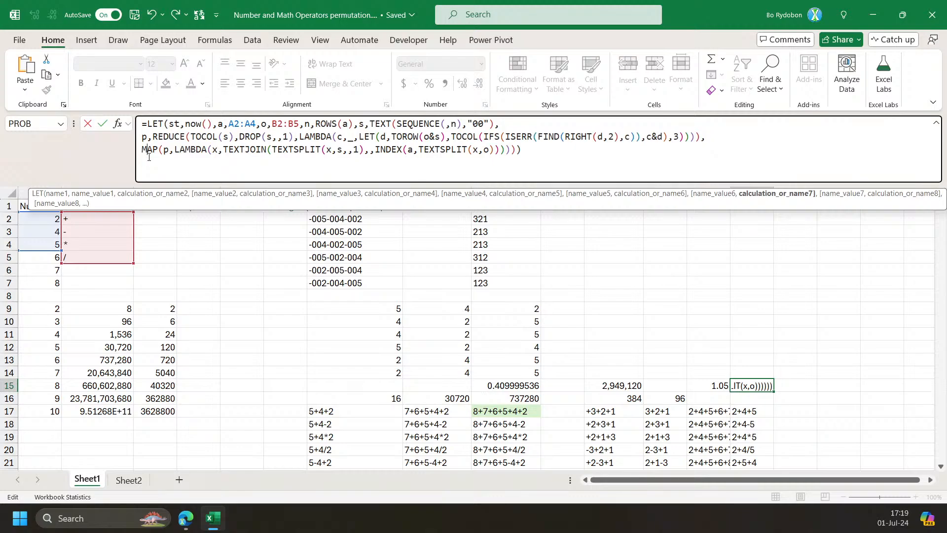
text(r)
text(s,)
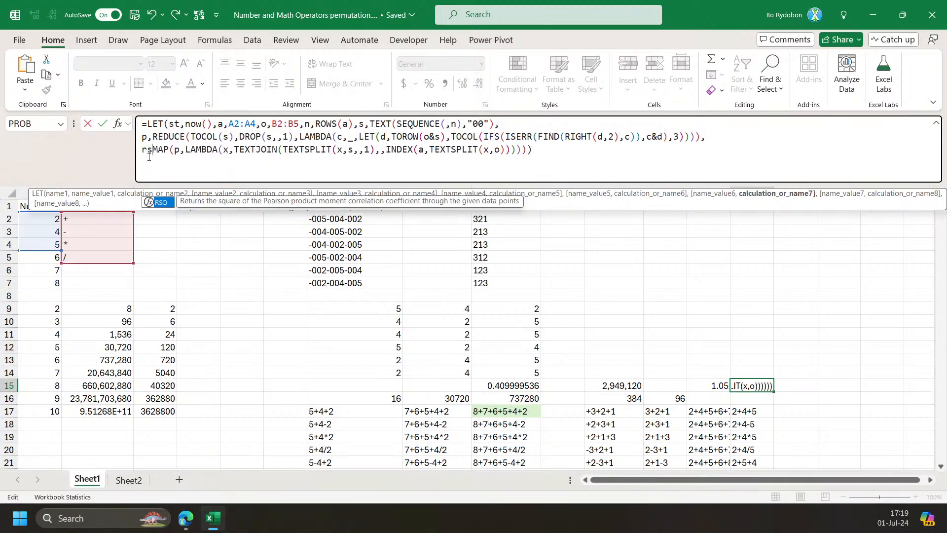
key(End)
key(Left)
text(,)
text((now()-s)
text(t)
text()*86)
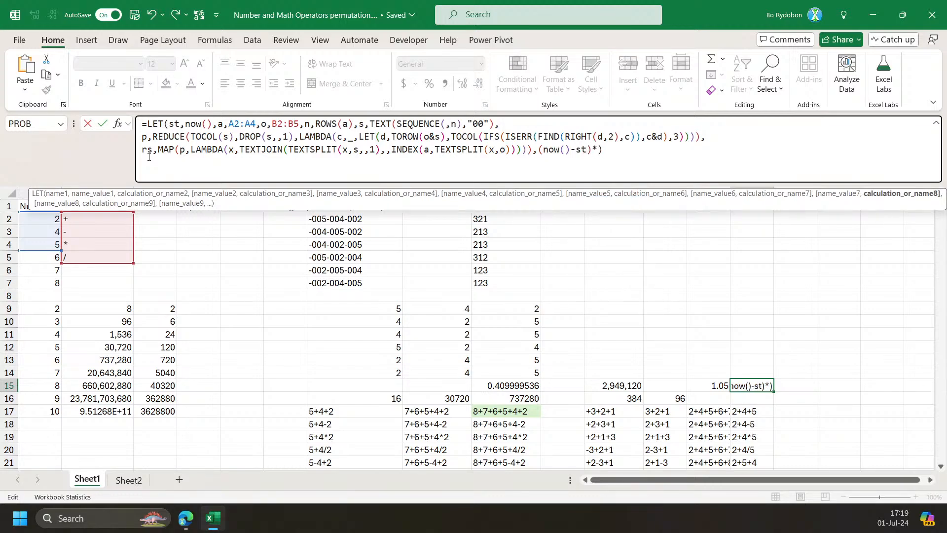
text(400)
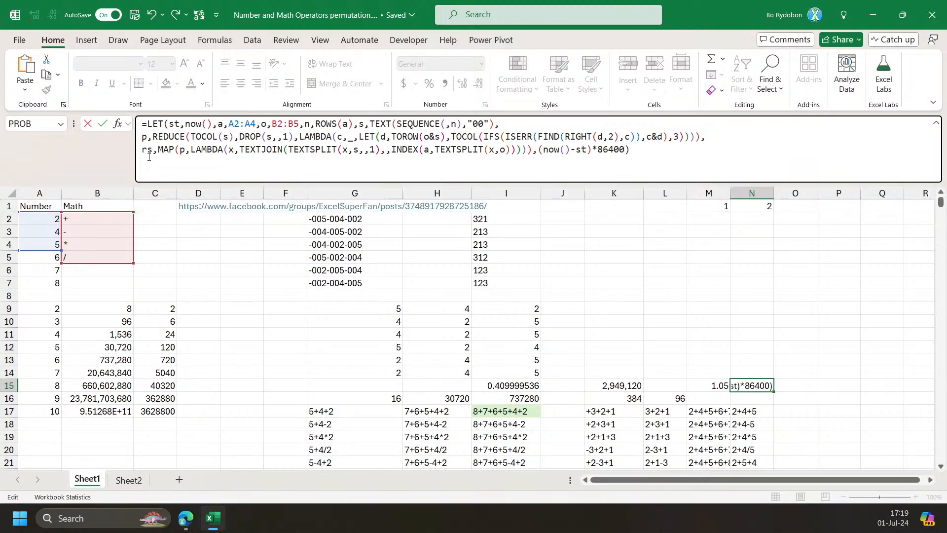
key(ctrl+Return)
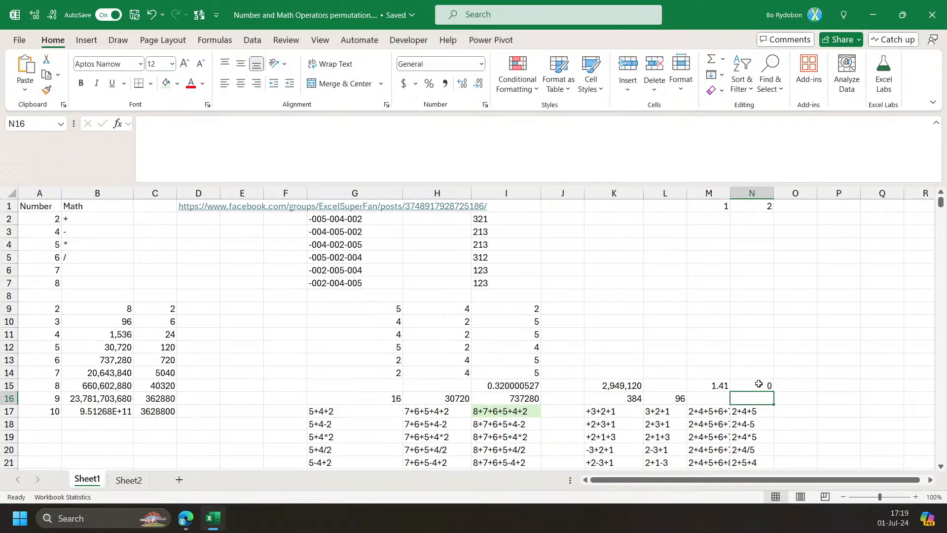
Extend the number range in N15's timing formula to A2:A7 and recalculate it.
click(251, 125)
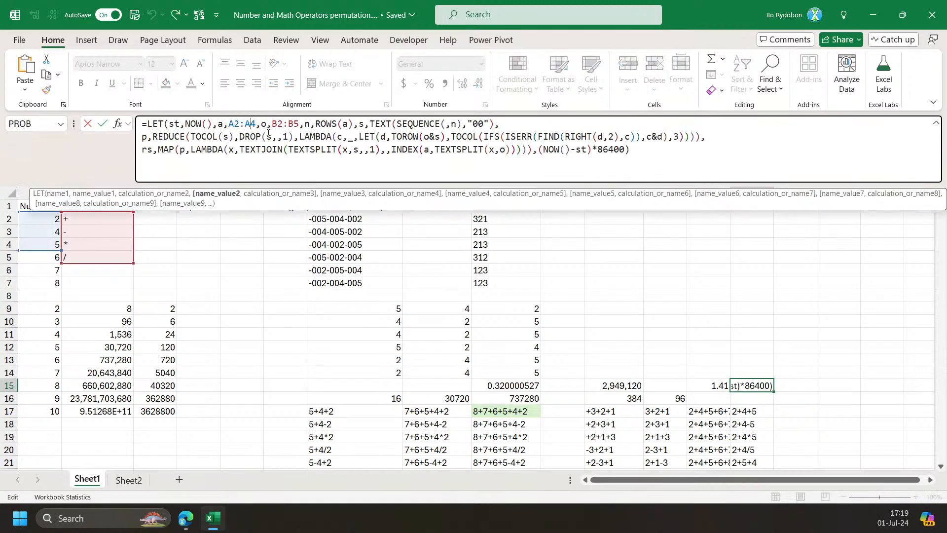
key(Delete)
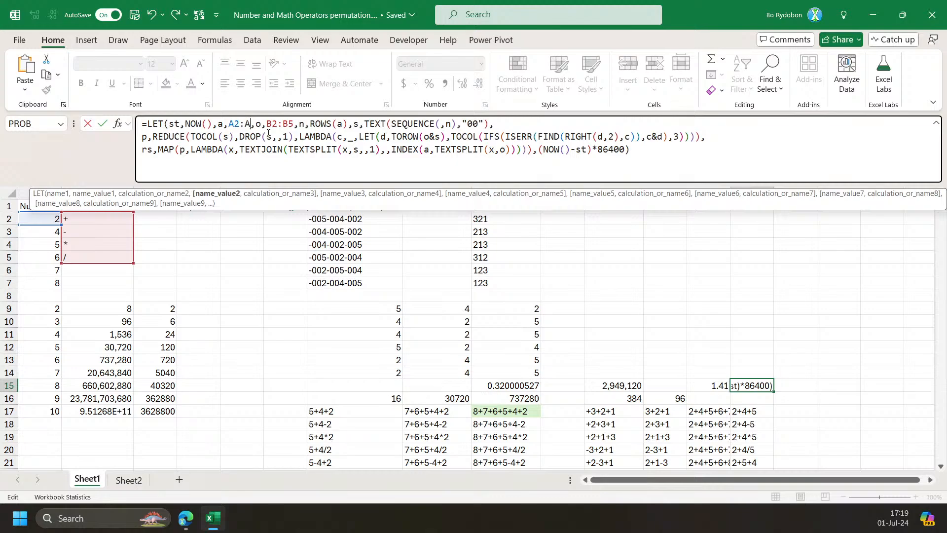
text(7)
key(ctrl+Return)
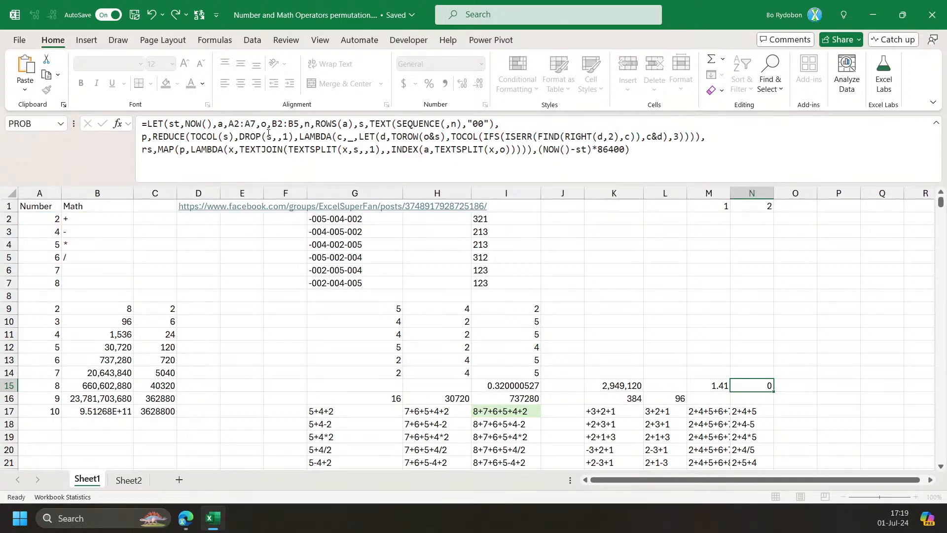
key(Down)
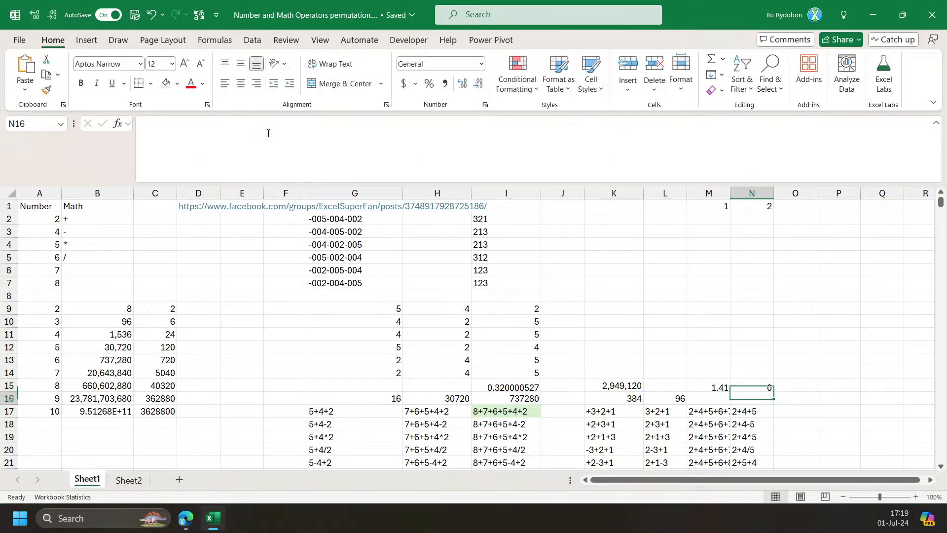
key(Up)
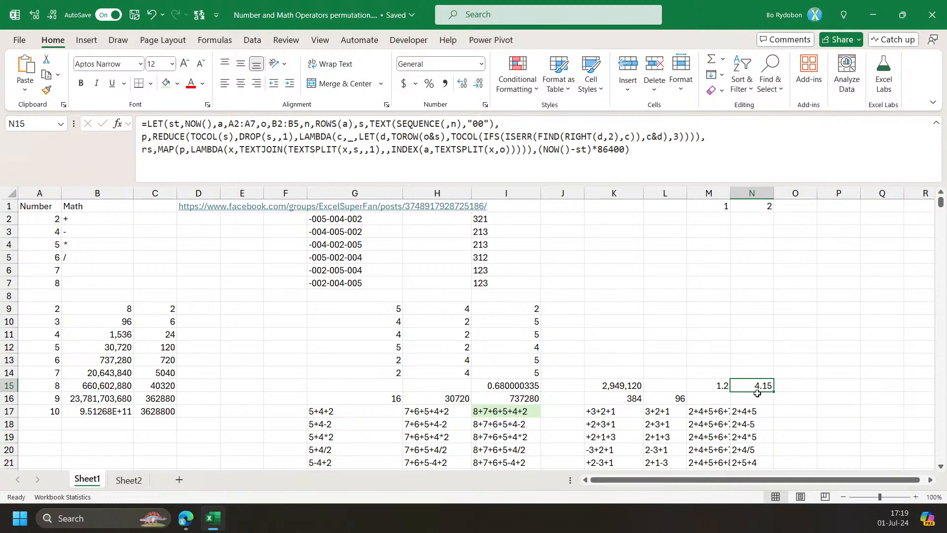
Review the N17 cell and the recursive LET formula in I17, opening I17's formula for inspection.
click(757, 411)
click(506, 413)
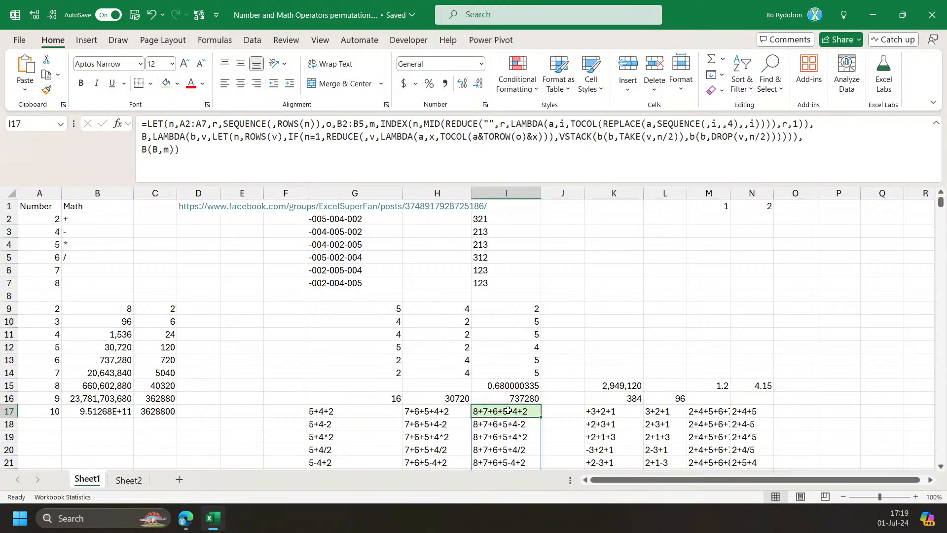
click(417, 151)
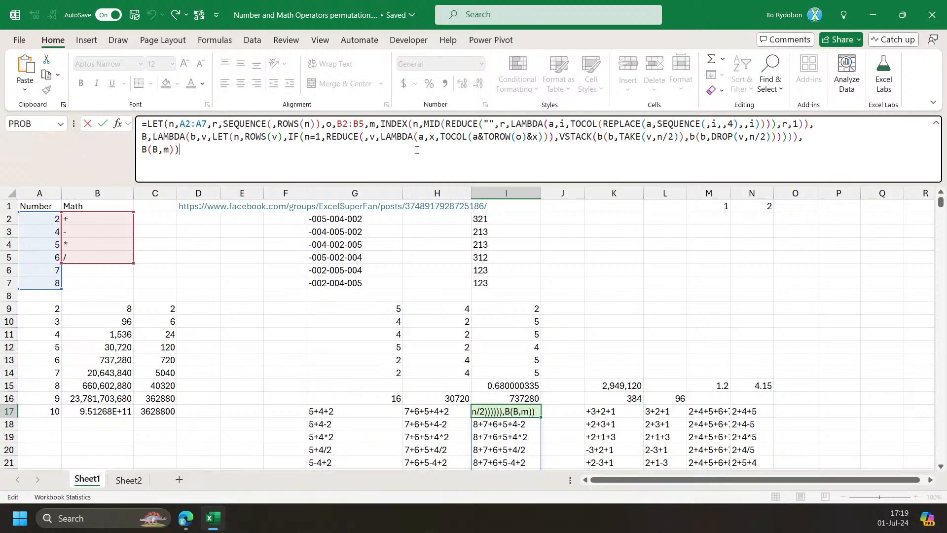
key(Escape)
click(417, 154)
key(Return)
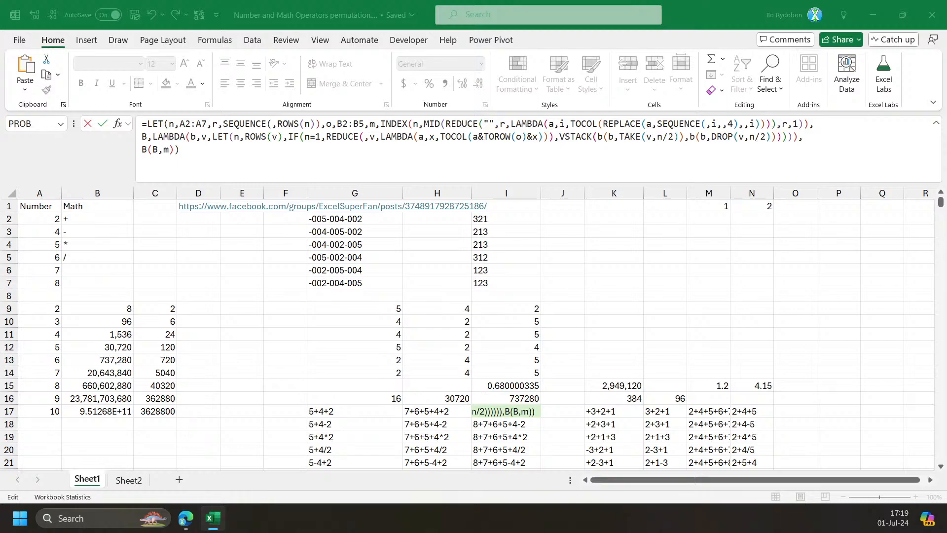